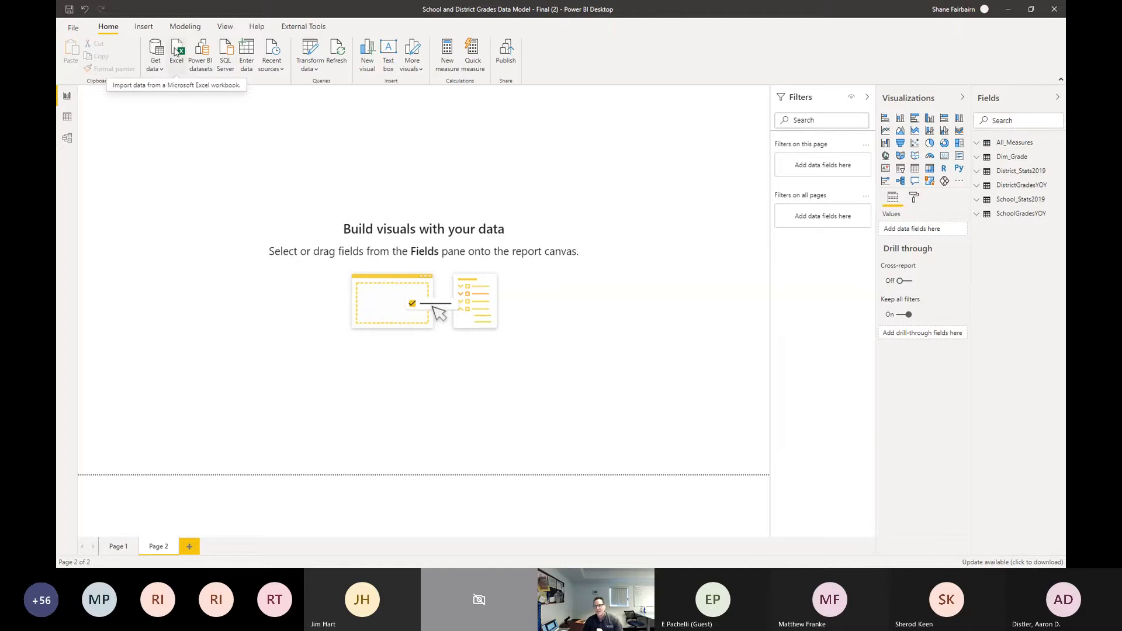
# Step: Browse the Excel workbooks available for import in the Downloads folder, and leave without importing any
pyautogui.click(178, 51)
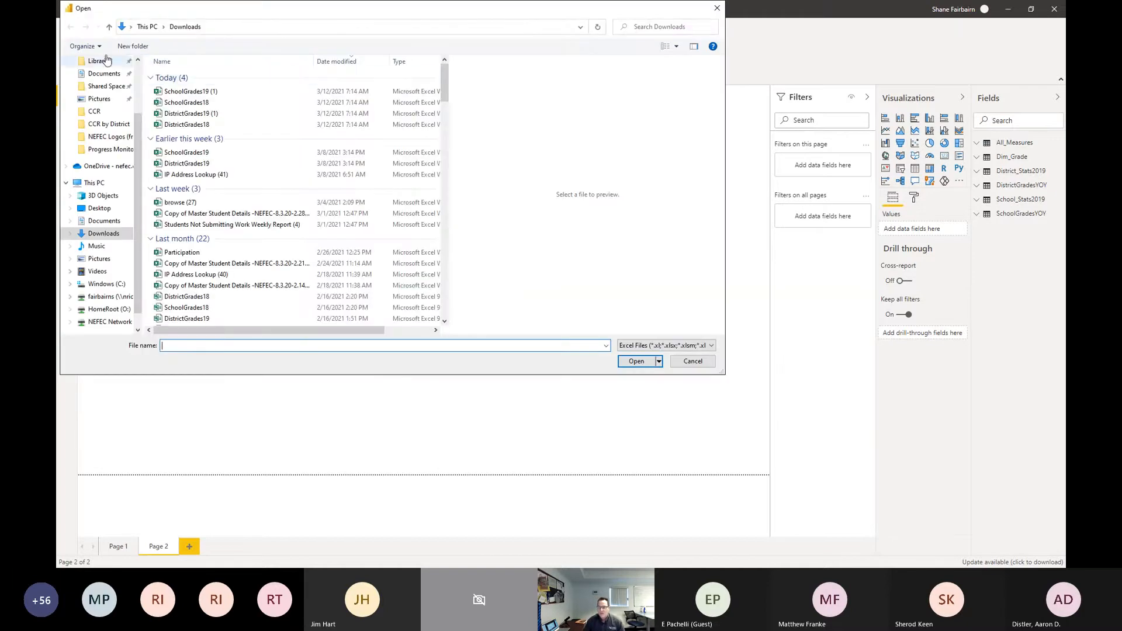
pyautogui.scroll(2, 124, 155)
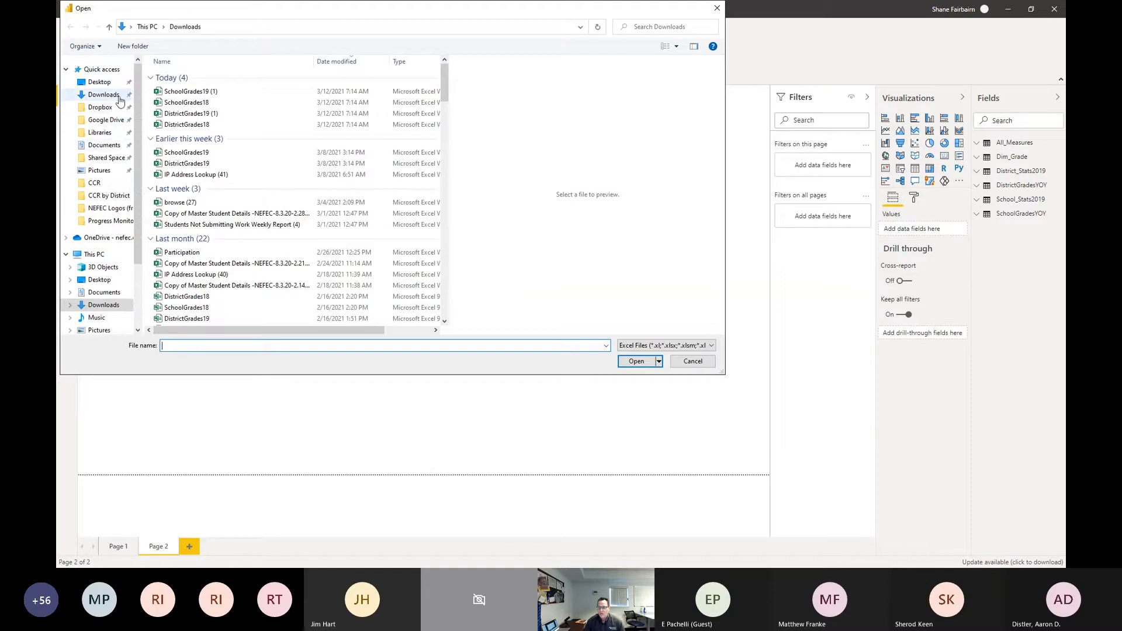
pyautogui.scroll(-5, 266, 113)
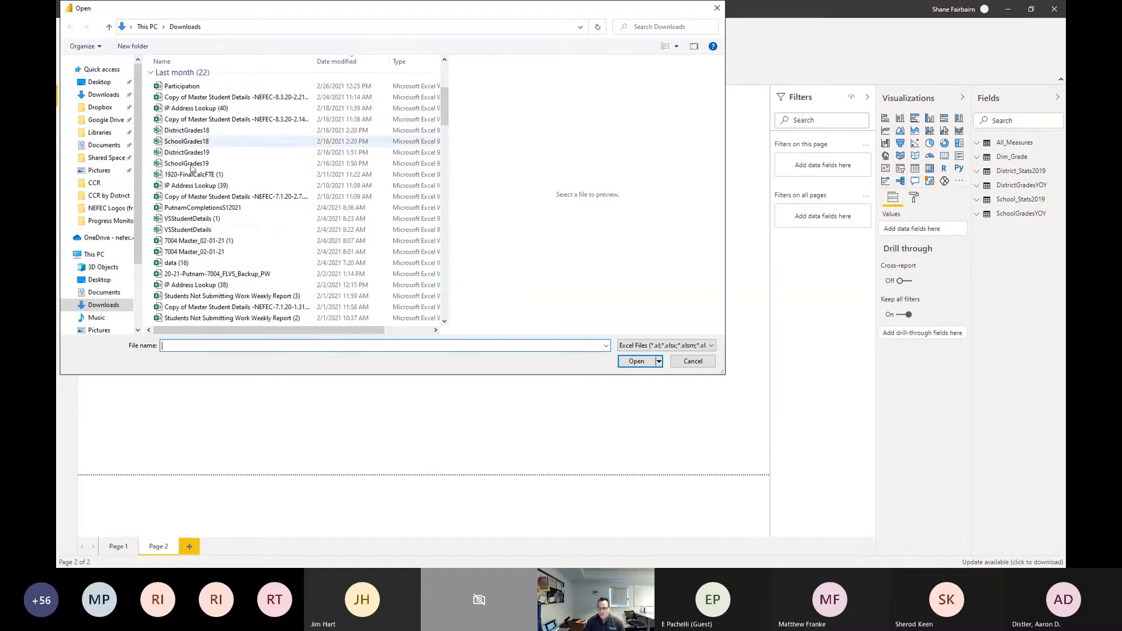
pyautogui.click(717, 8)
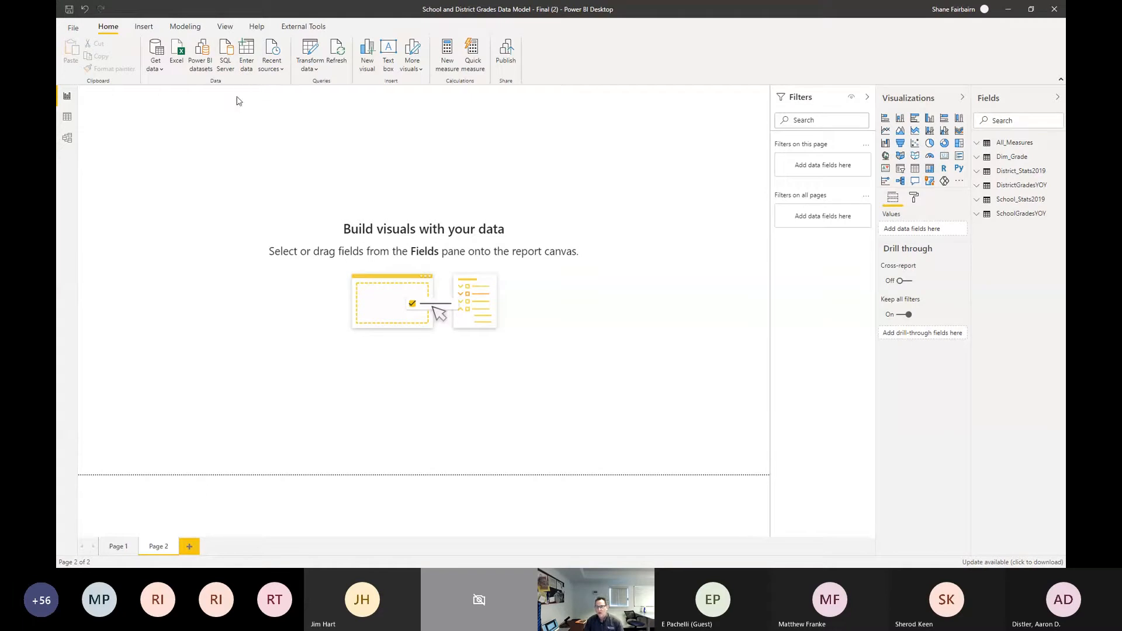
# Step: Review the full list of data source connectors offered for getting data, and leave without connecting
pyautogui.click(162, 71)
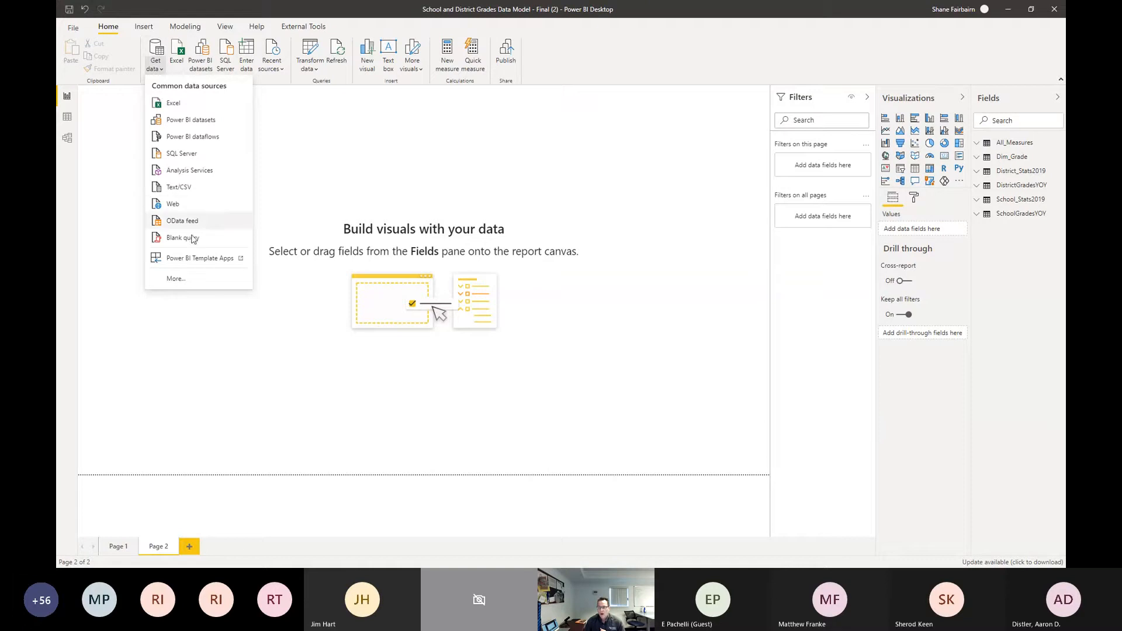
pyautogui.click(202, 280)
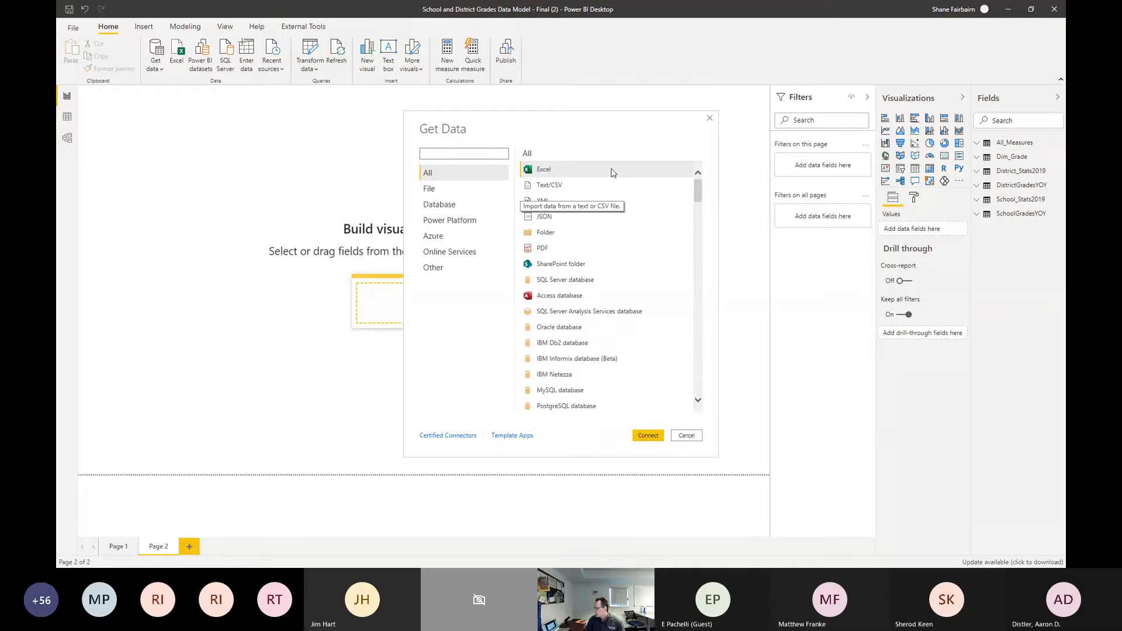
pyautogui.scroll(-1, 656, 213)
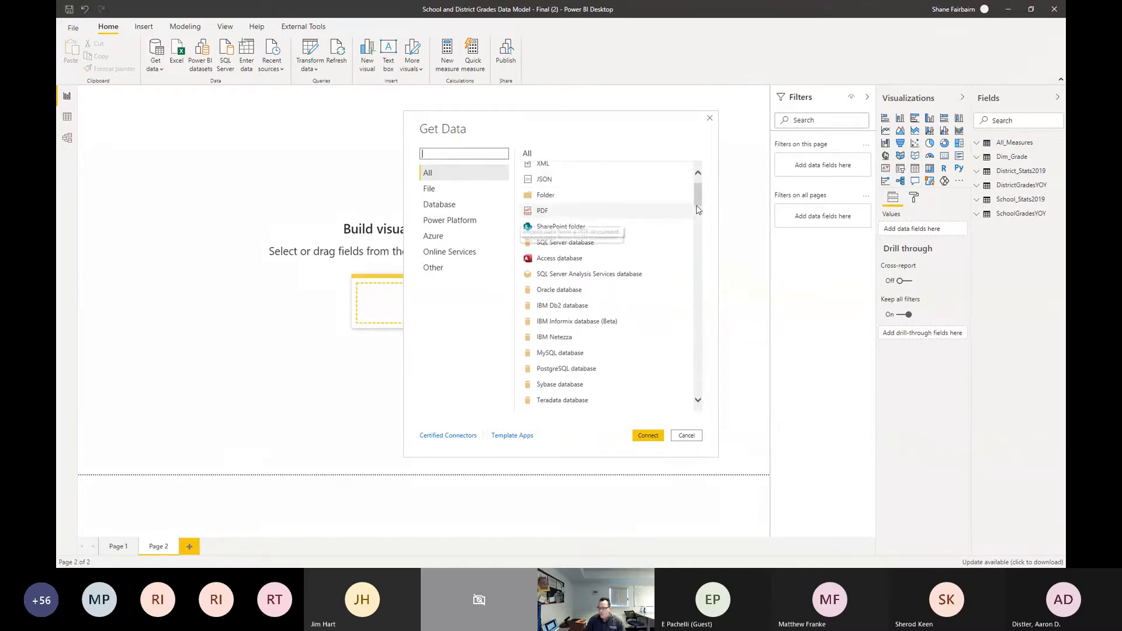
pyautogui.moveTo(700, 198); pyautogui.dragTo(670, 158)
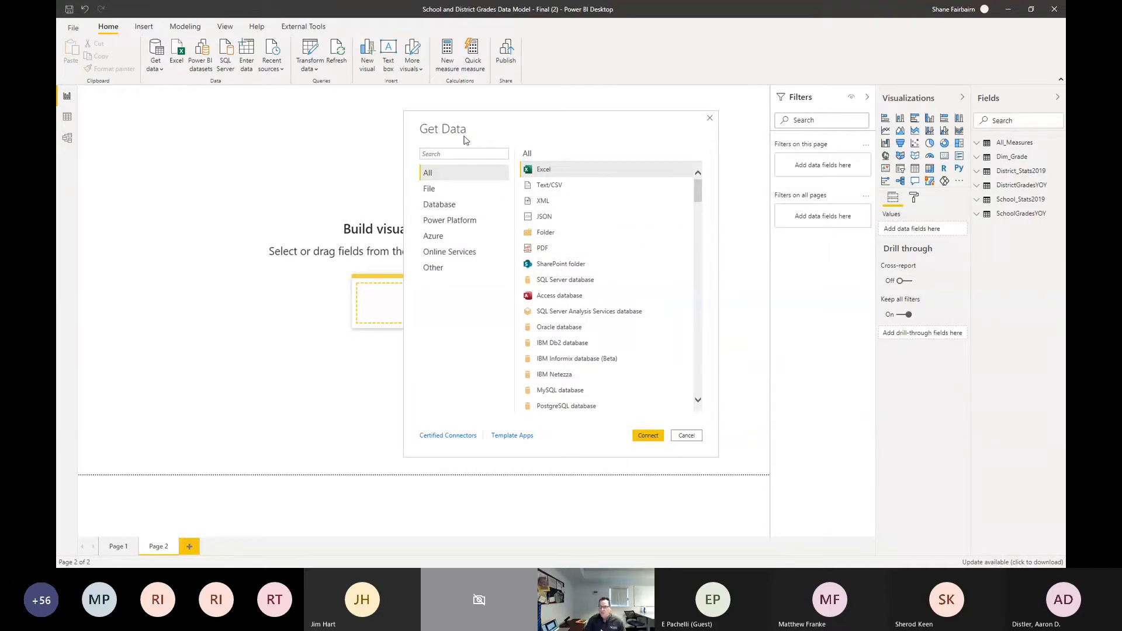
pyautogui.click(709, 120)
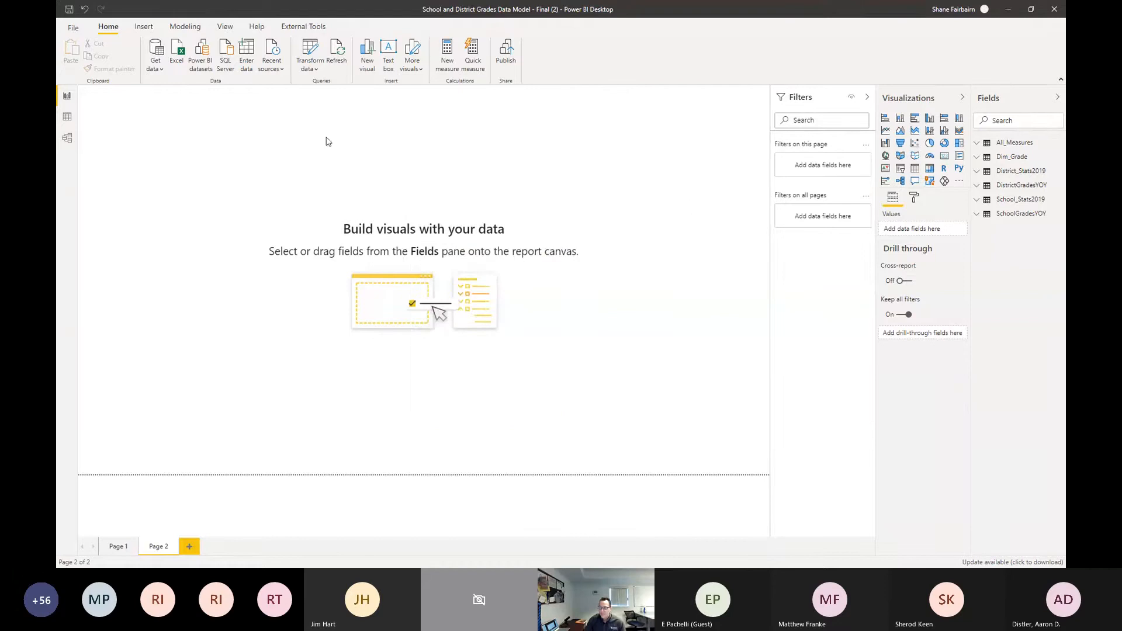
# Step: Look at where data source settings are found, both under the transform data commands and under the file's options and settings
pyautogui.click(317, 70)
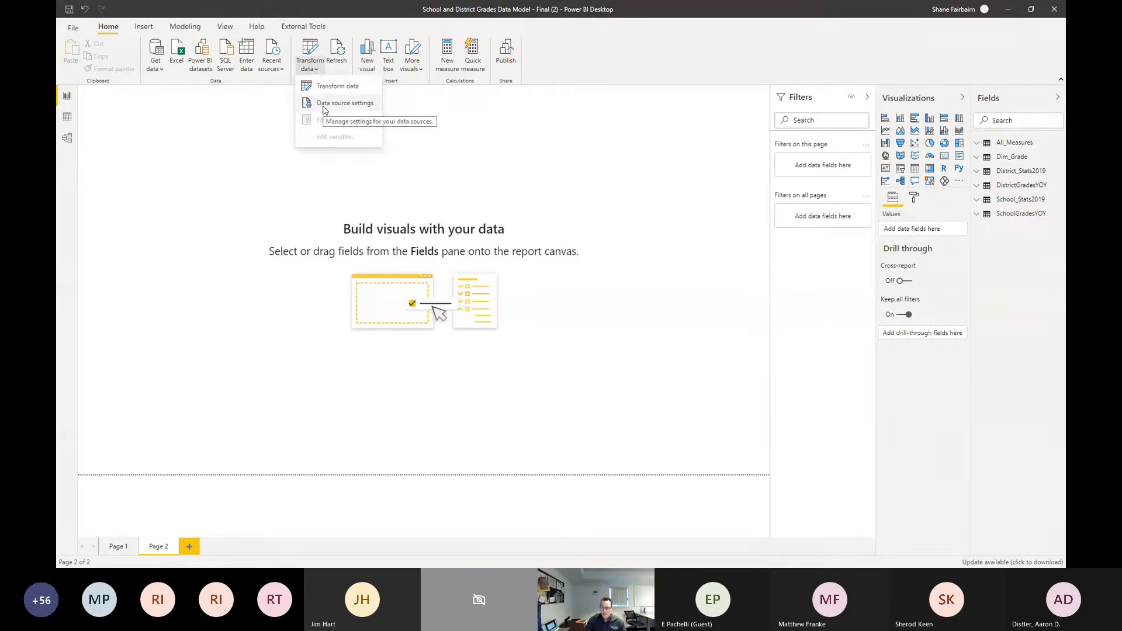
pyautogui.click(237, 111)
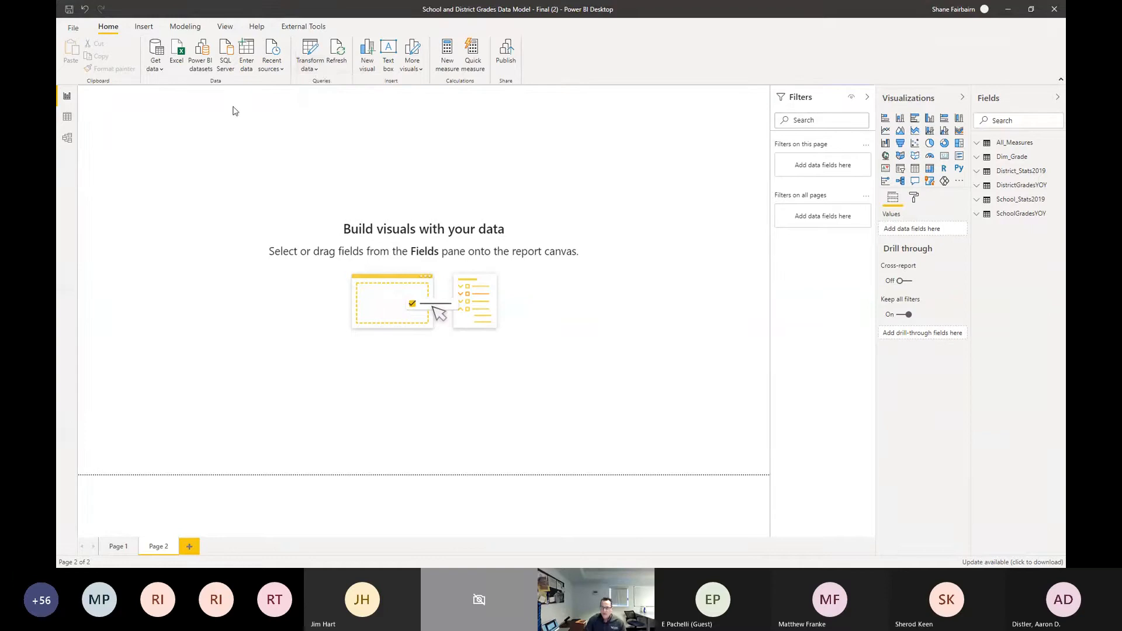
pyautogui.click(69, 28)
pyautogui.click(105, 193)
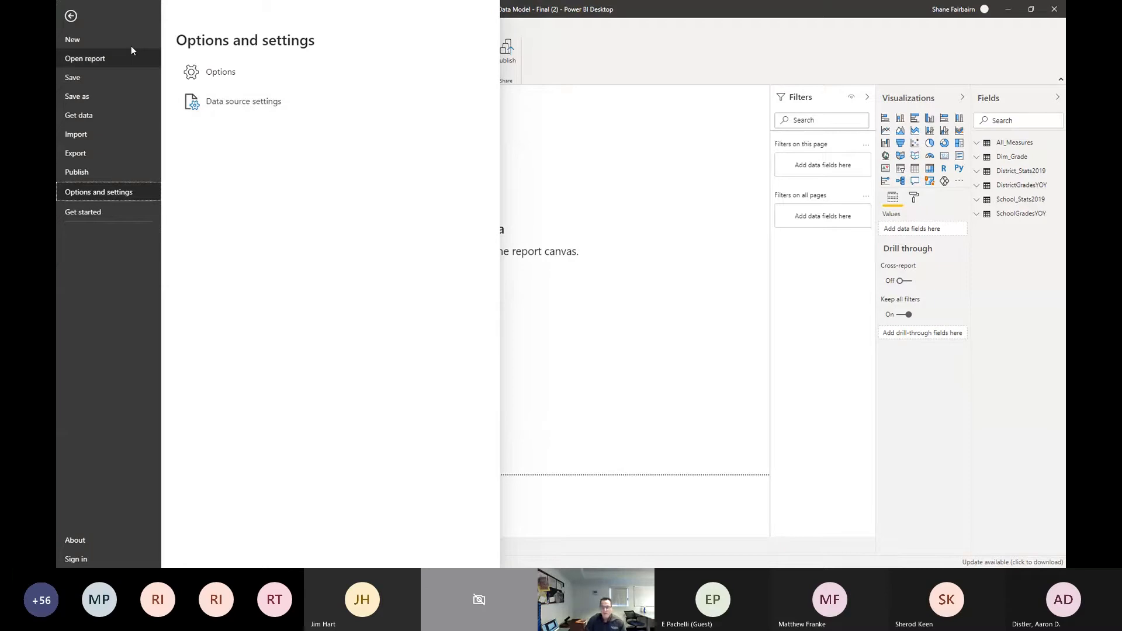
pyautogui.click(70, 17)
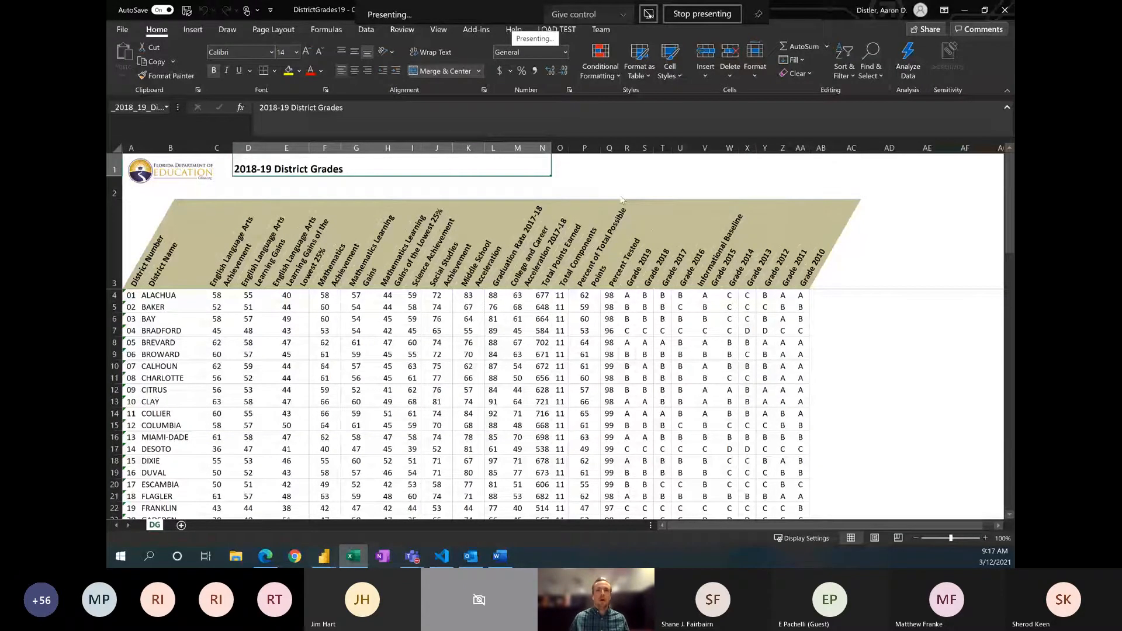
# Step: Switch to Google Drive in the browser and open the Excel Files folder inside Data Files
pyautogui.hotkey('alt', 'Tab')
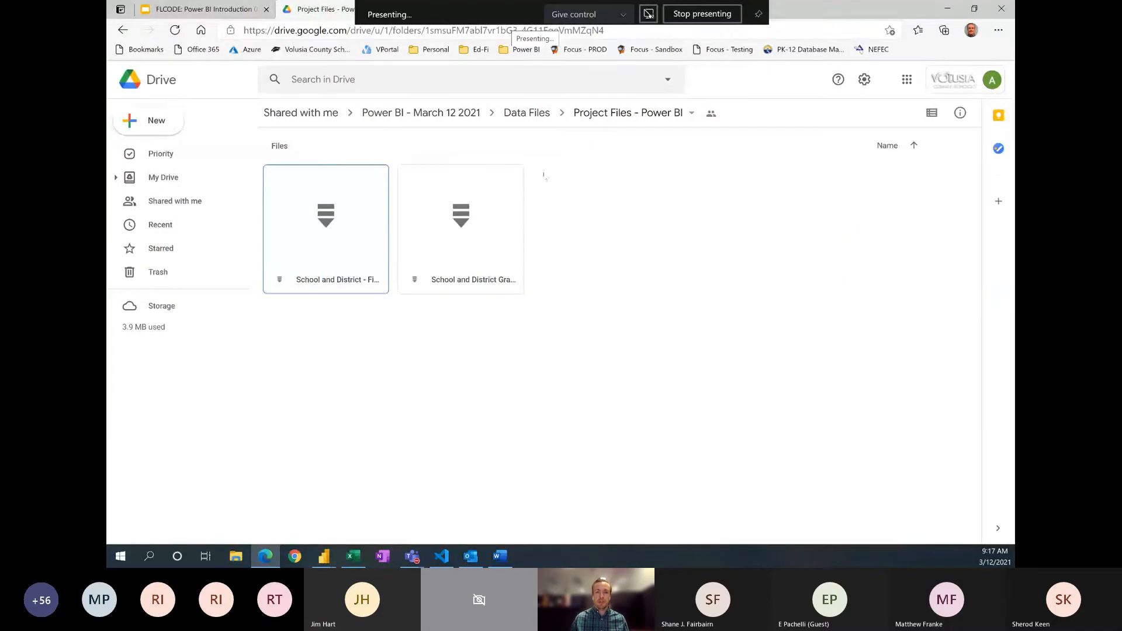
pyautogui.click(527, 113)
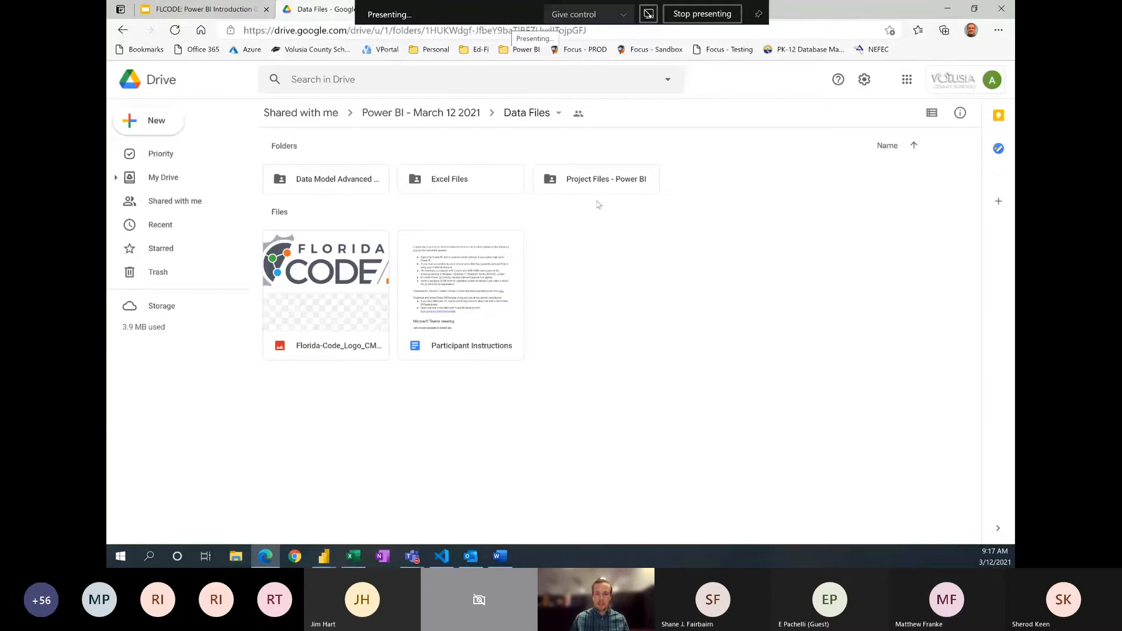
pyautogui.doubleClick(477, 187)
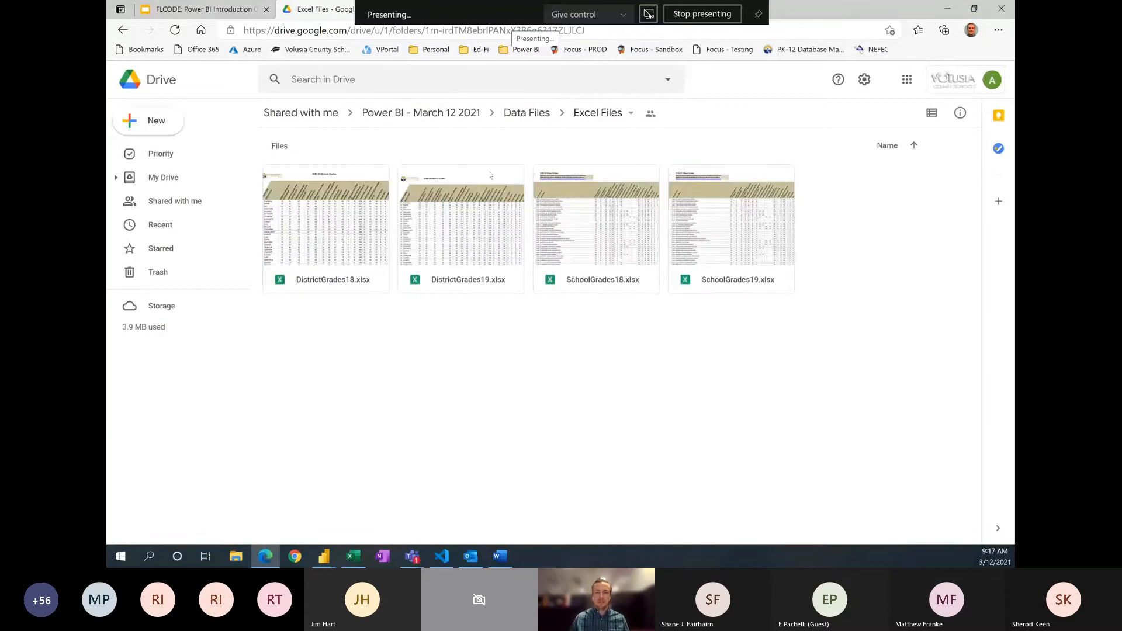
# Step: View the contents of the Project Files - Power BI and Data Model Advanced Editors folders inside Data Files
pyautogui.click(529, 115)
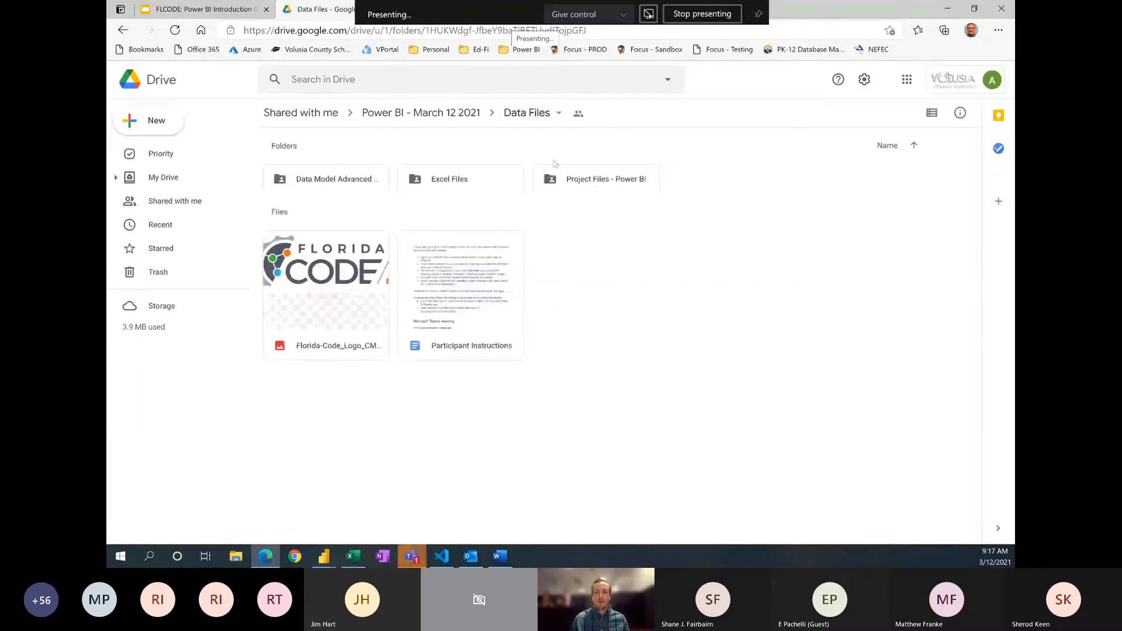
pyautogui.click(599, 186)
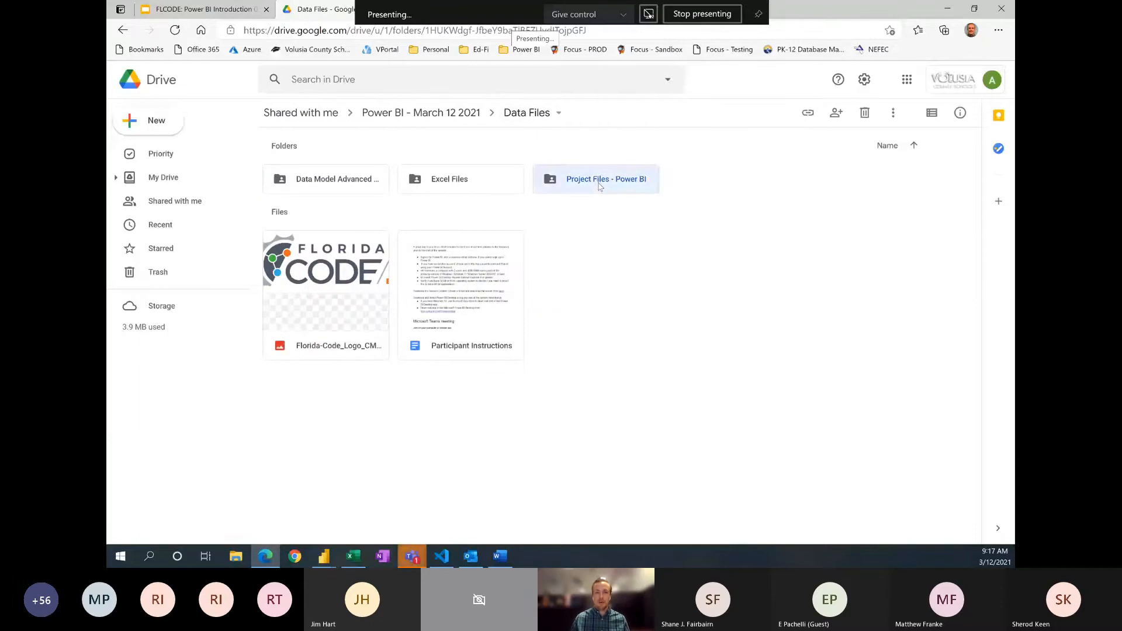
pyautogui.doubleClick(598, 186)
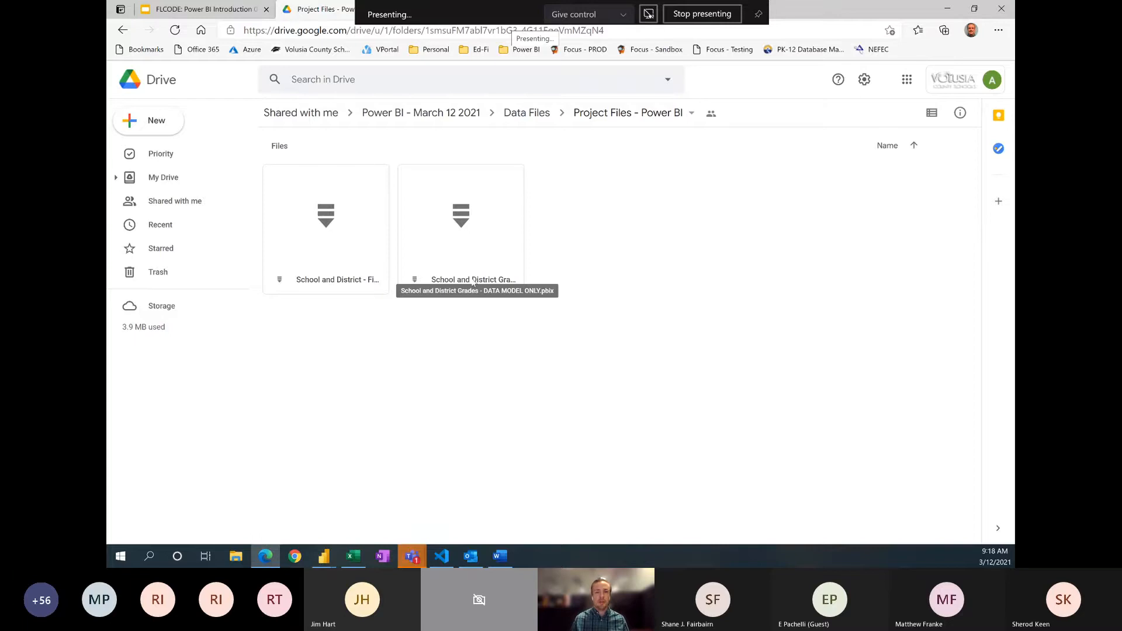
pyautogui.click(535, 113)
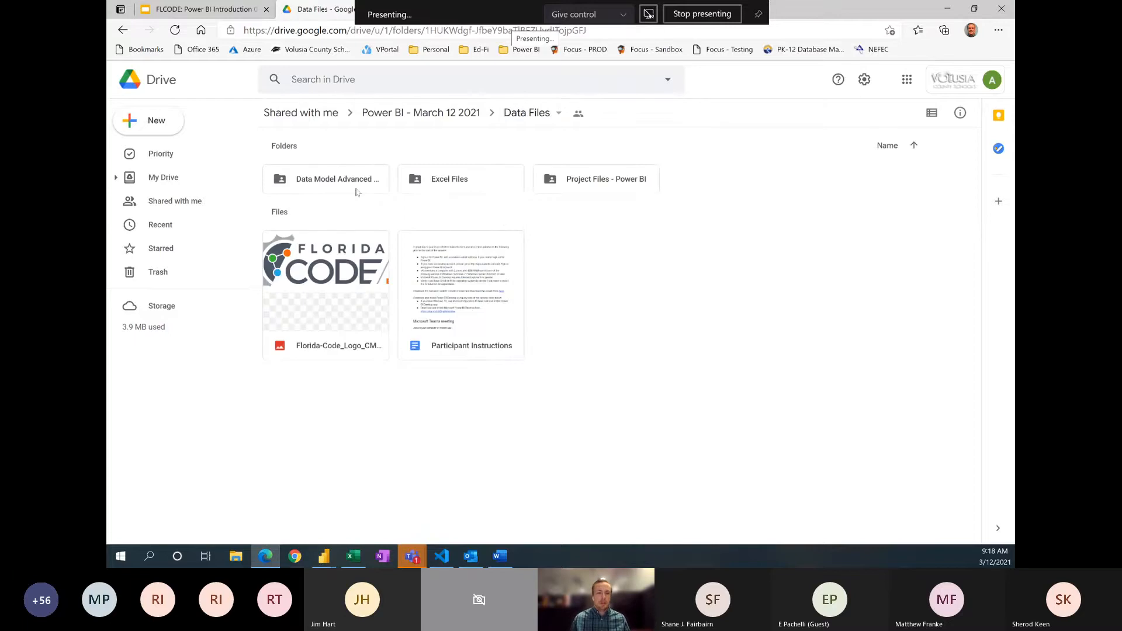
pyautogui.doubleClick(355, 192)
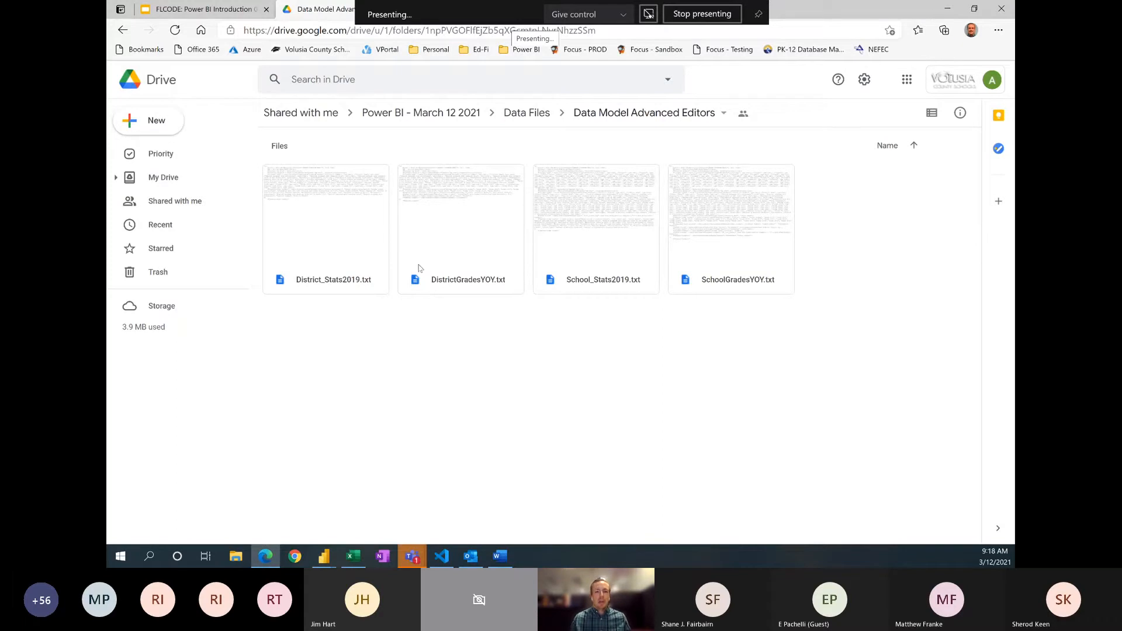
# Step: Show the DistrictGrades19 workbook in Excel, switch to Power BI Desktop and dismiss its start screen
pyautogui.hotkey('alt', 'Tab')
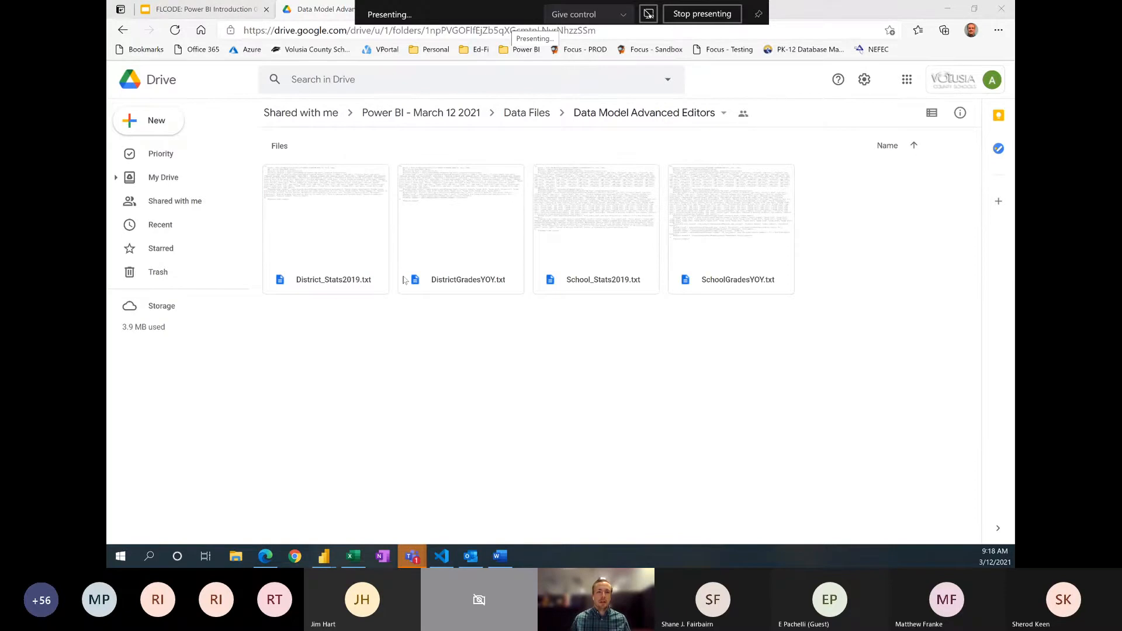
pyautogui.hotkey('alt', 'Tab')
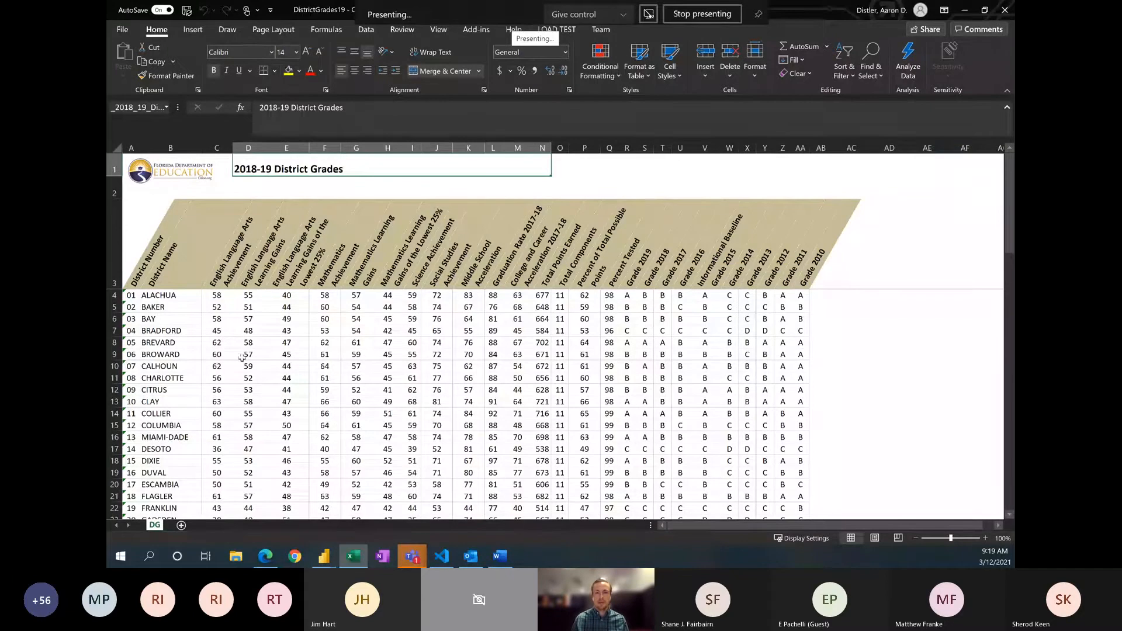
pyautogui.hotkey('alt', 'Tab')
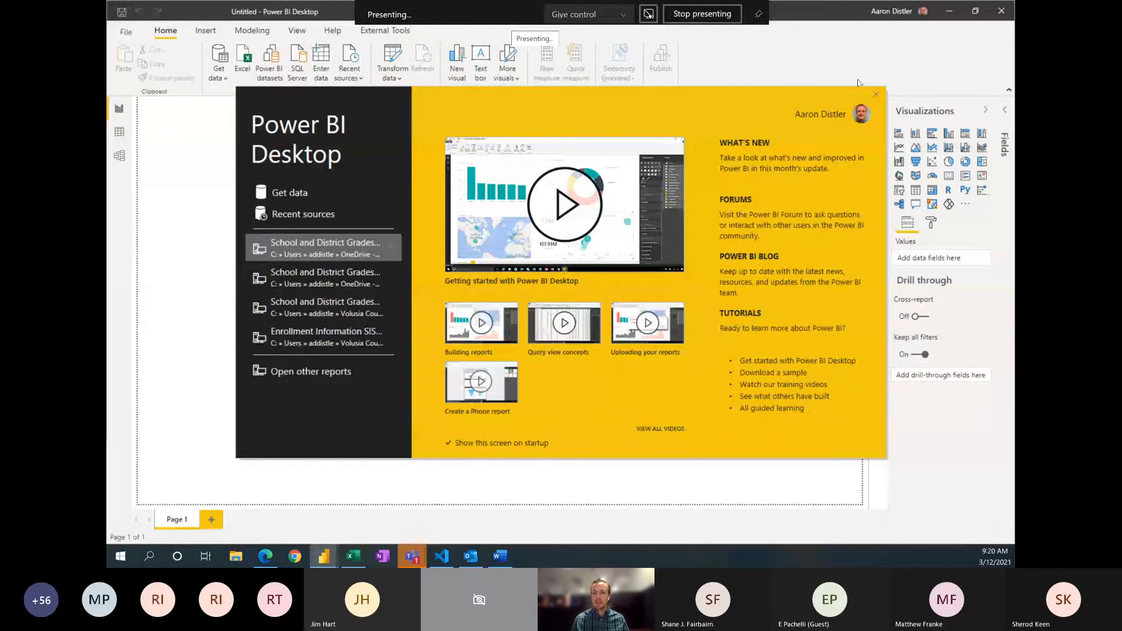
pyautogui.click(876, 94)
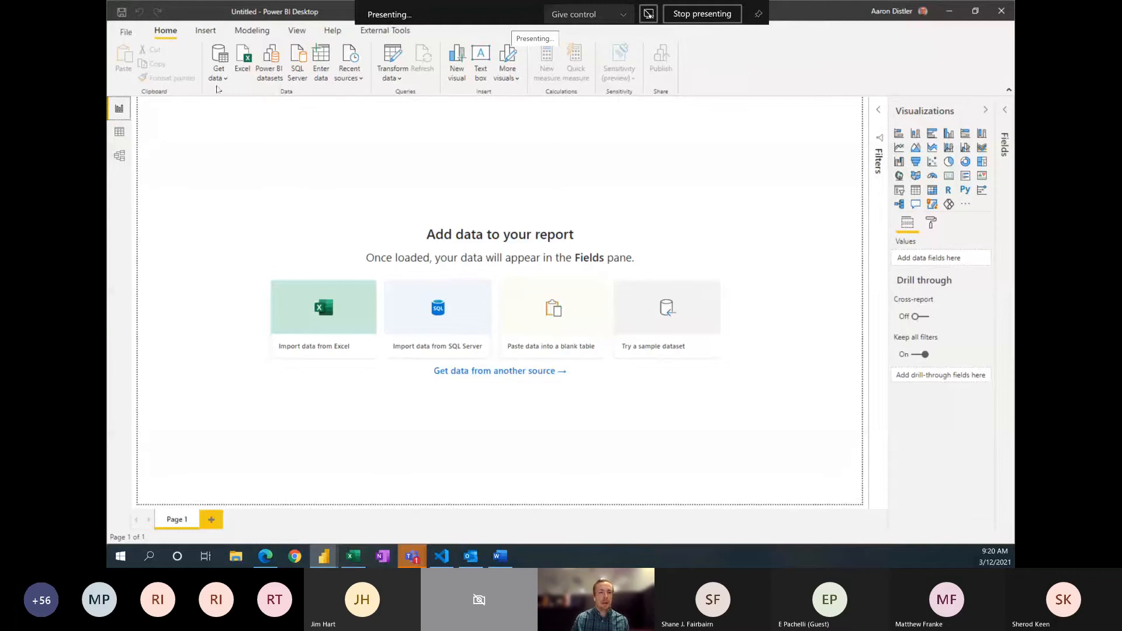
# Step: Connect the blank report to the Excel workbook DistrictGrades19.xlsx in the FLCODE Power BI Training folder
pyautogui.click(220, 78)
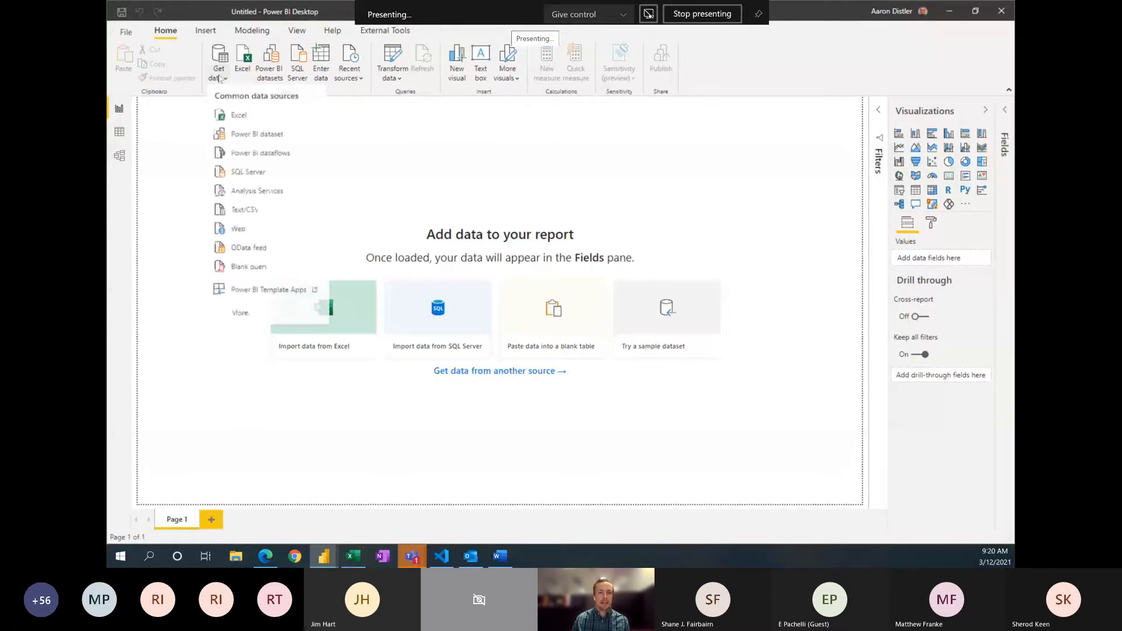
pyautogui.click(246, 117)
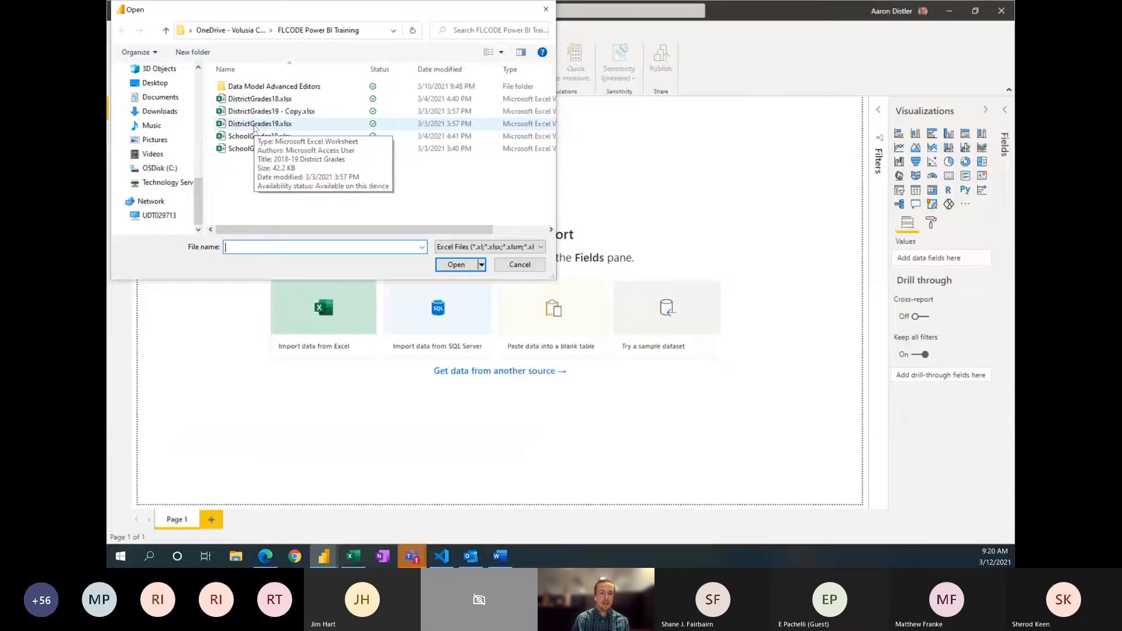
pyautogui.click(255, 128)
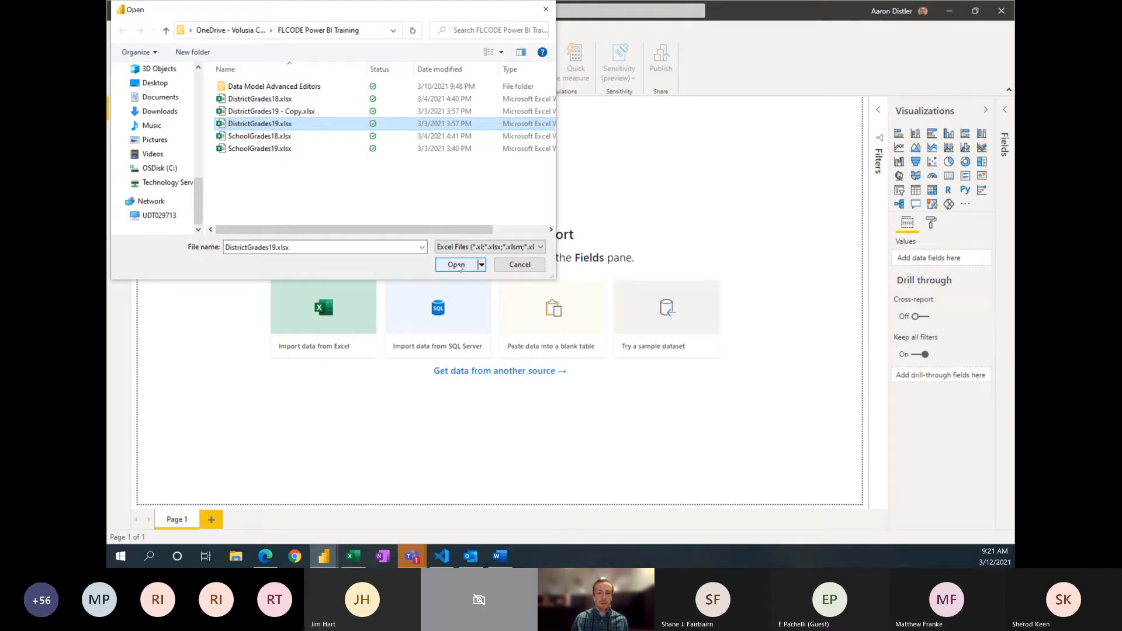
pyautogui.click(458, 266)
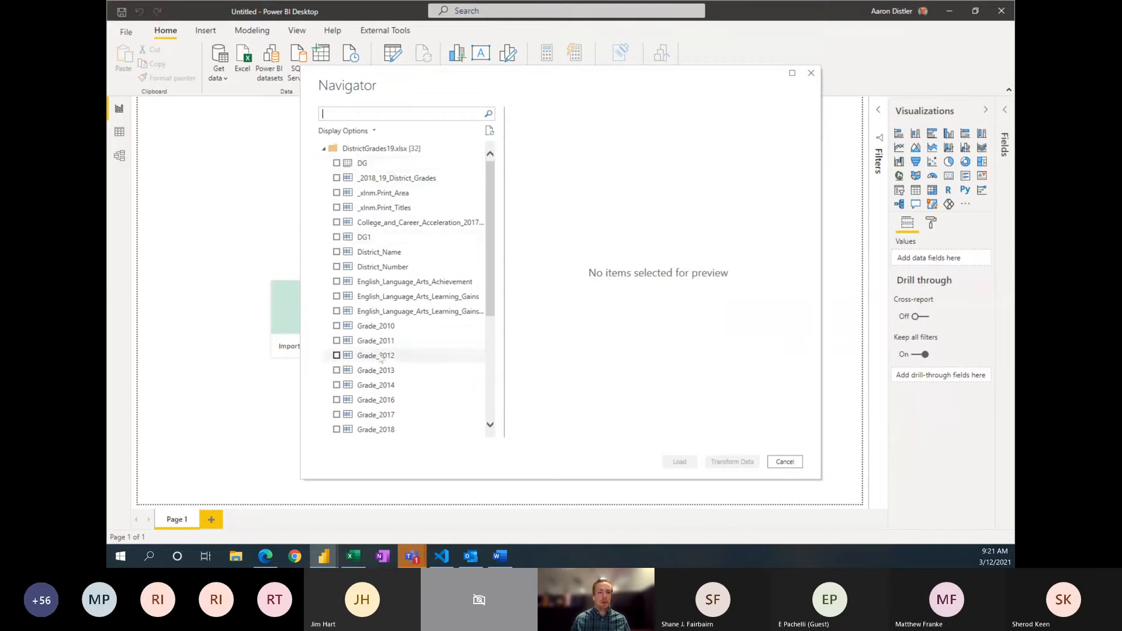
# Step: Look through the workbook's items and preview the _2018_19_District_Grades, College_and_Career_Acceleration_2017_18, District_Name and DG1 tables
pyautogui.scroll(-5, 380, 357)
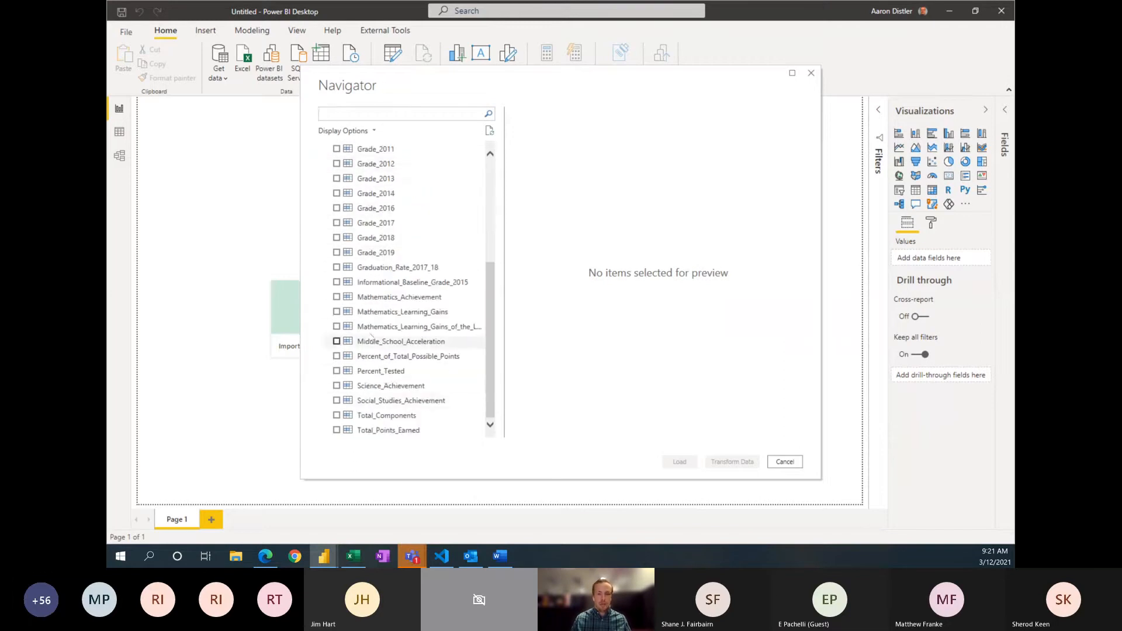
pyautogui.scroll(5, 380, 344)
pyautogui.click(369, 179)
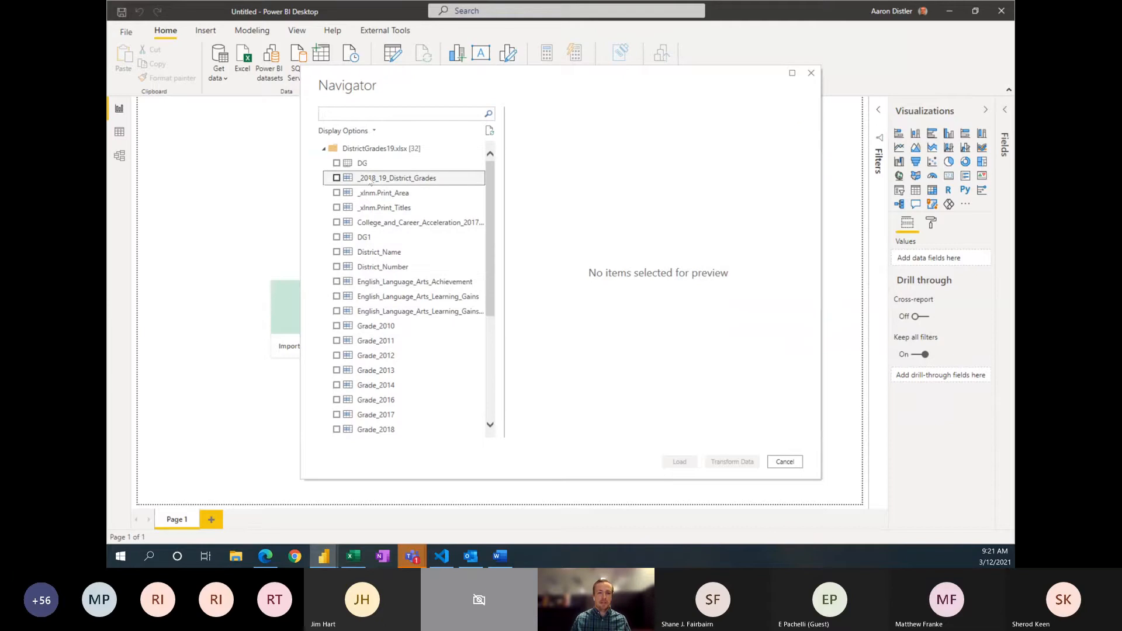
pyautogui.click(363, 228)
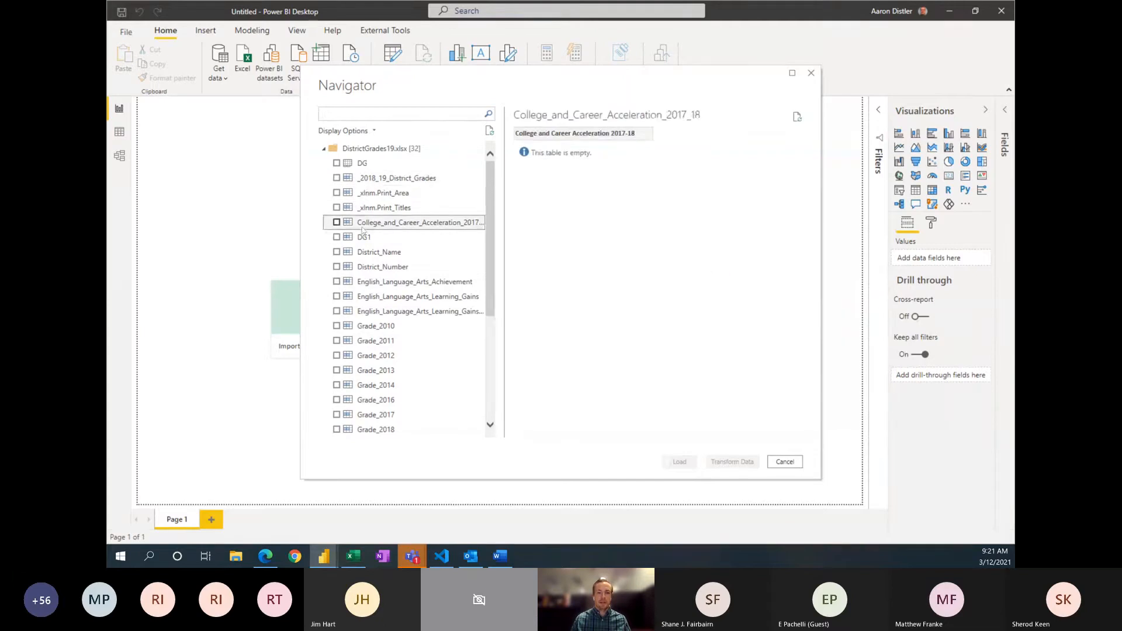
pyautogui.click(365, 255)
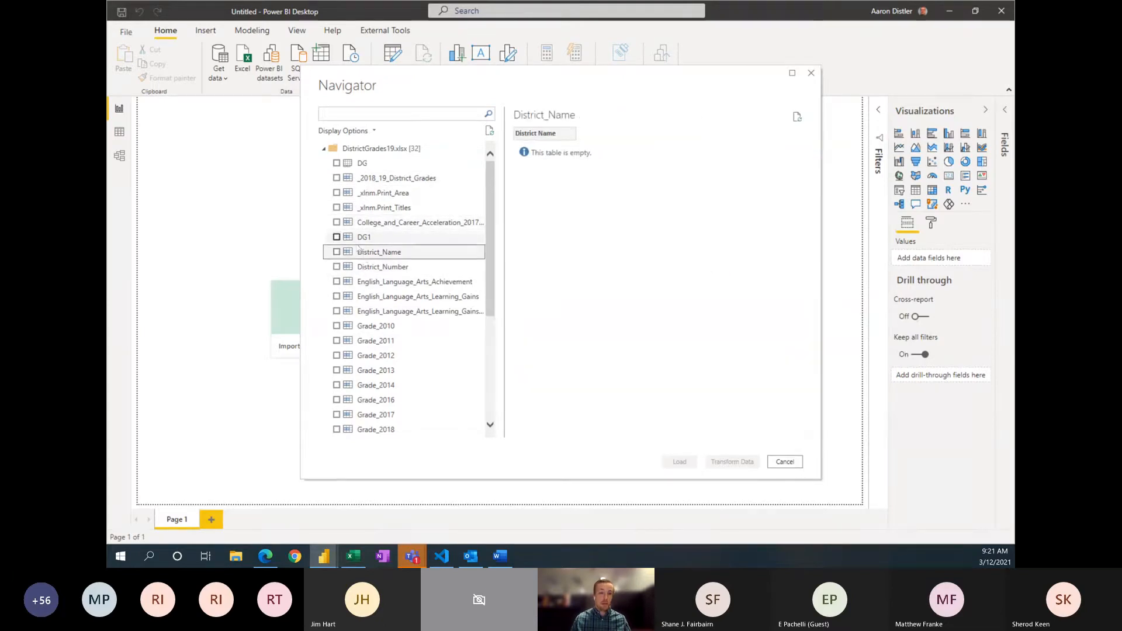
pyautogui.click(362, 237)
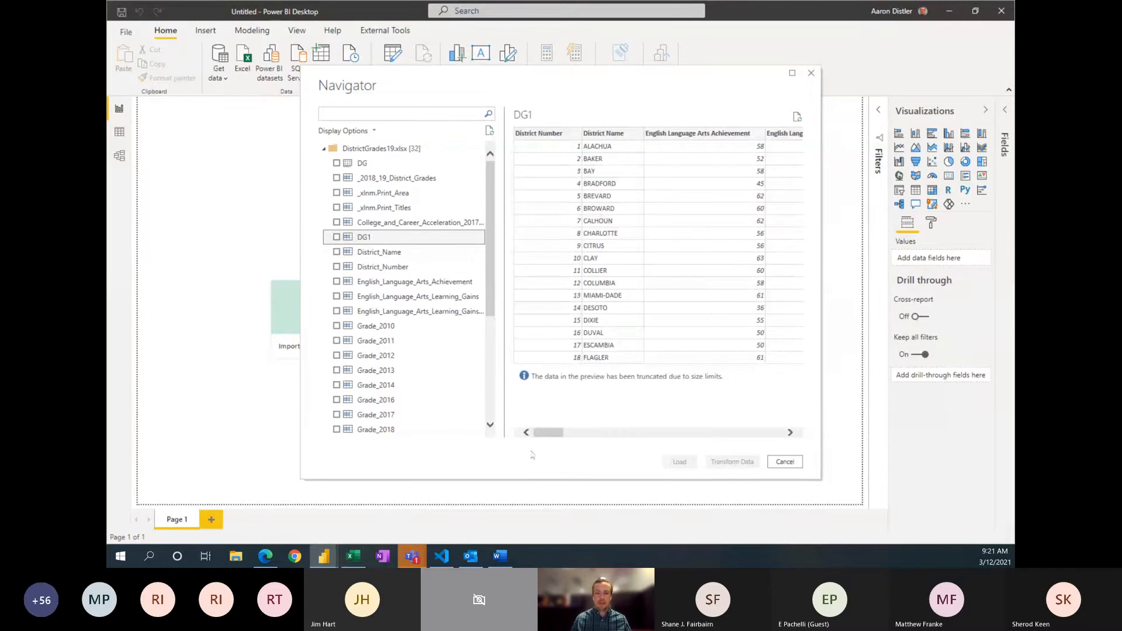
pyautogui.moveTo(551, 439)
pyautogui.mouseDown()
pyautogui.moveTo(583, 439)
pyautogui.moveTo(551, 440)
pyautogui.mouseUp()
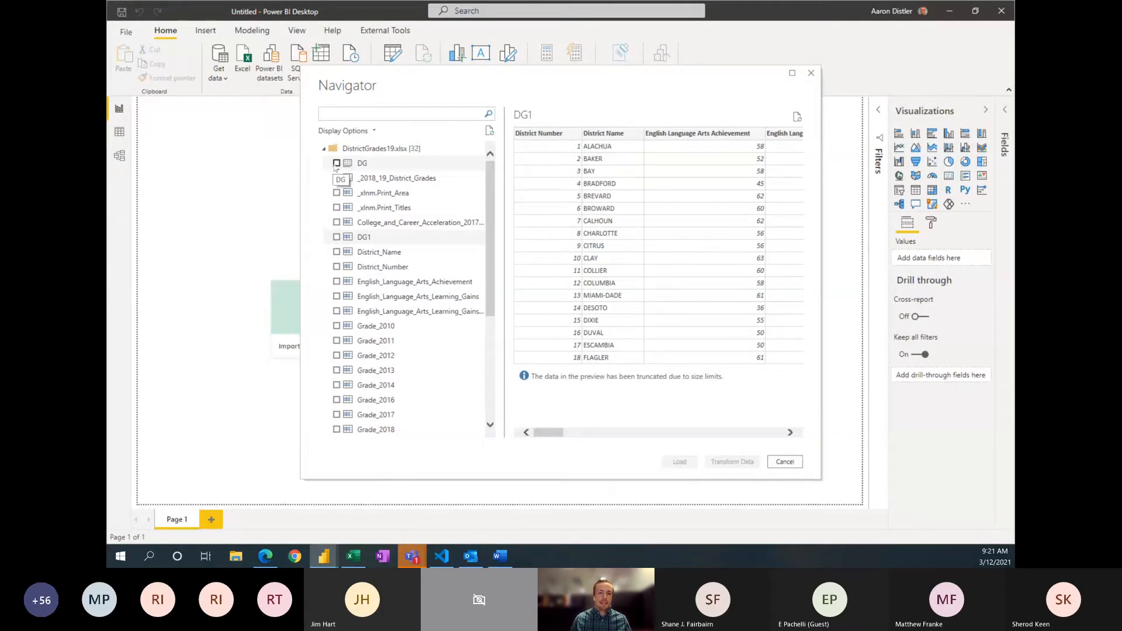
# Step: Select the DG sheet of the workbook and open it for transformation in the Power Query Editor
pyautogui.click(337, 165)
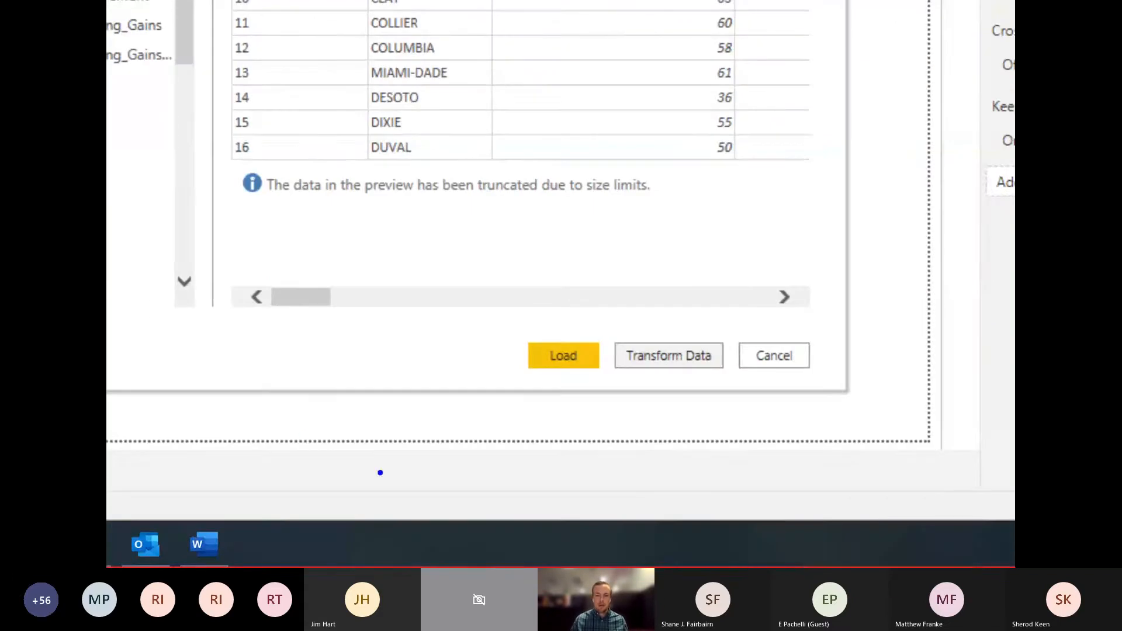
pyautogui.click(525, 366)
pyautogui.moveTo(482, 385); pyautogui.dragTo(473, 391)
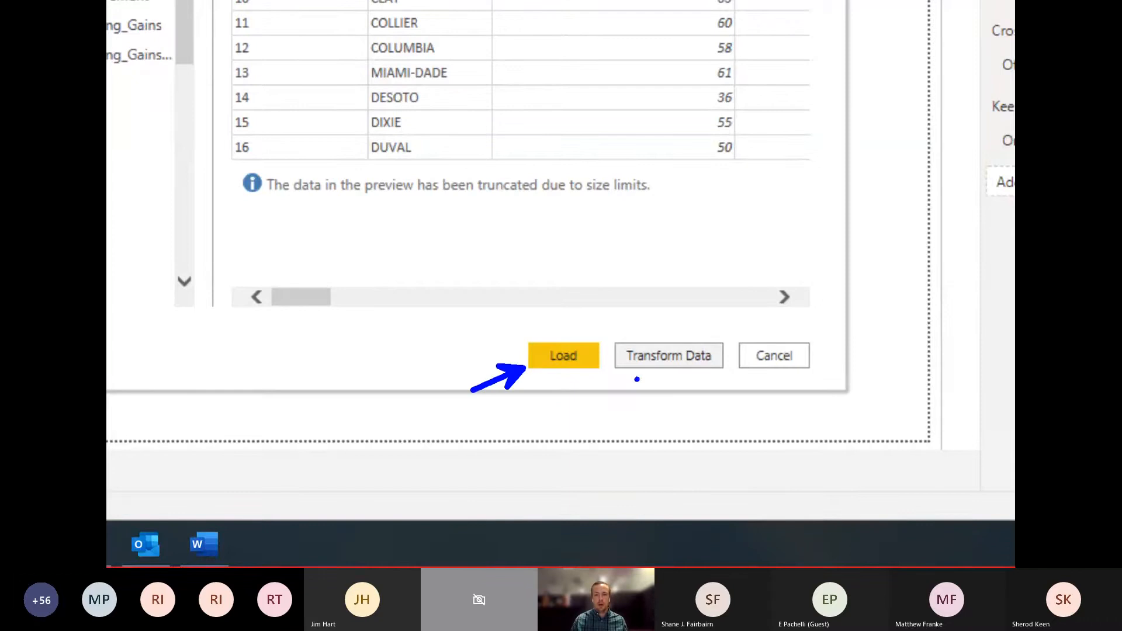
pyautogui.moveTo(644, 379); pyautogui.dragTo(605, 426)
pyautogui.press('Escape')
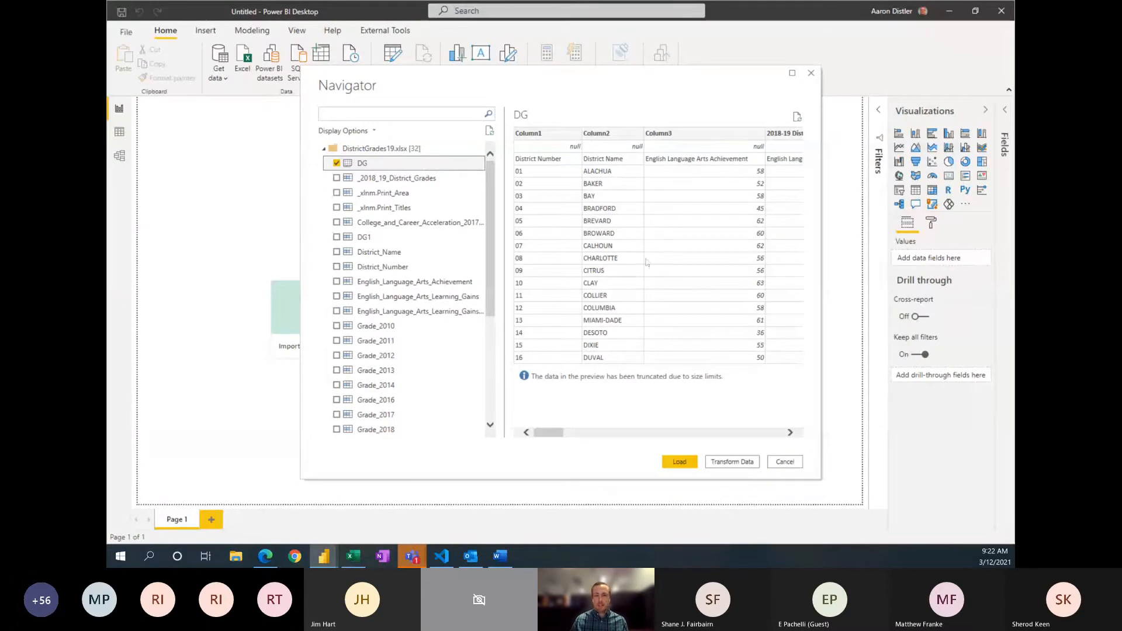
pyautogui.click(745, 463)
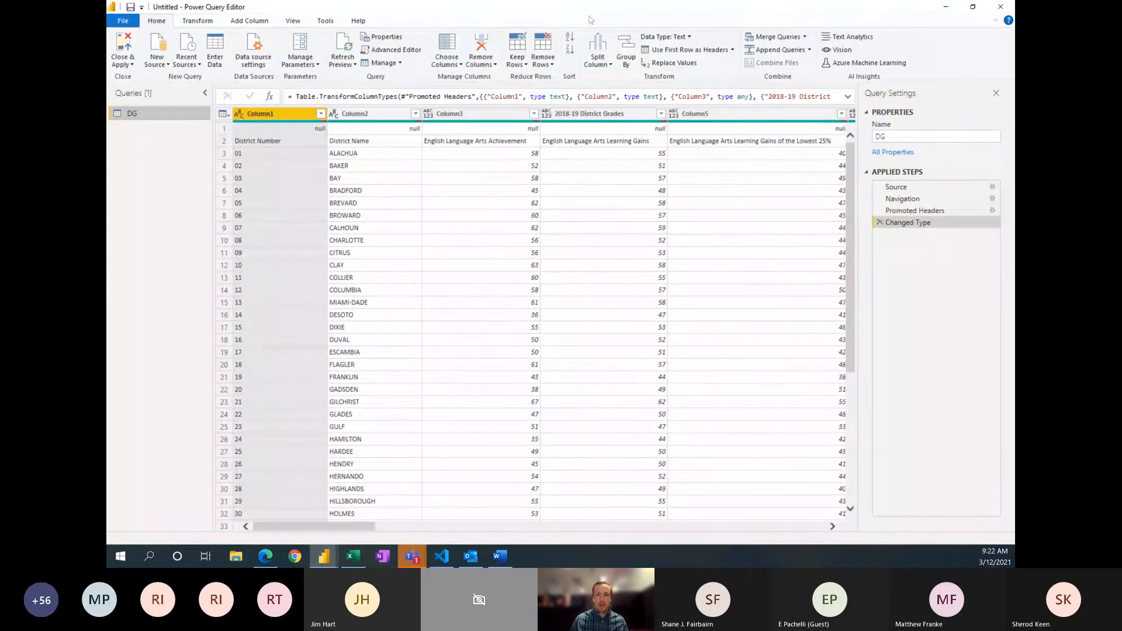
# Step: Show the Power Query Editor as a separate window, restore it to full size, and look through its Transform and Add Column commands
pyautogui.moveTo(589, 17); pyautogui.dragTo(592, 118)
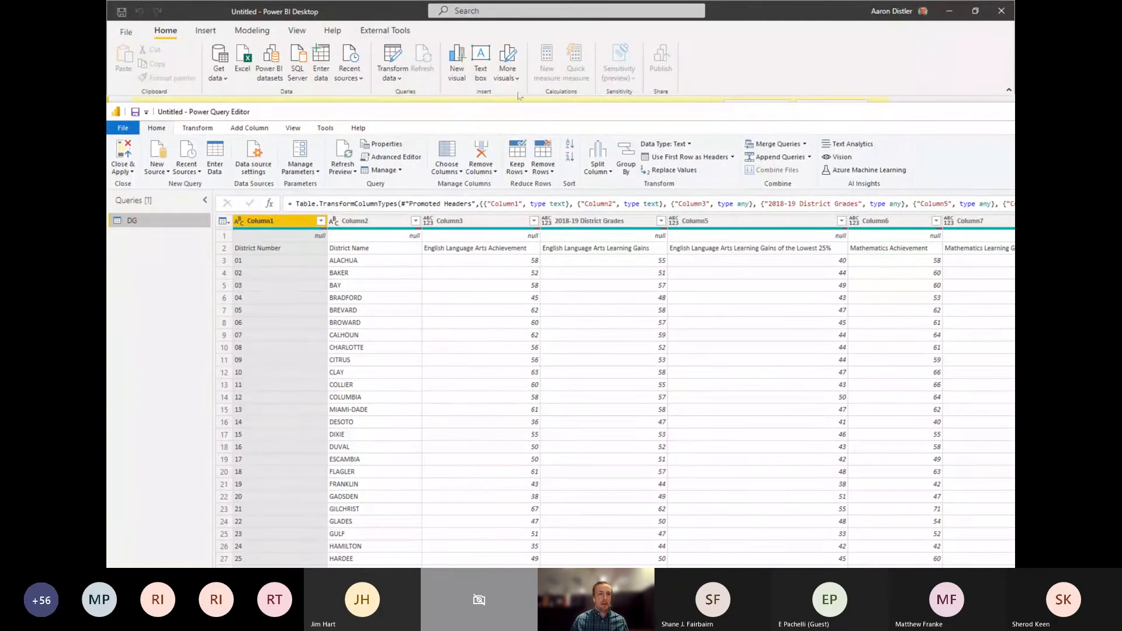
pyautogui.doubleClick(702, 111)
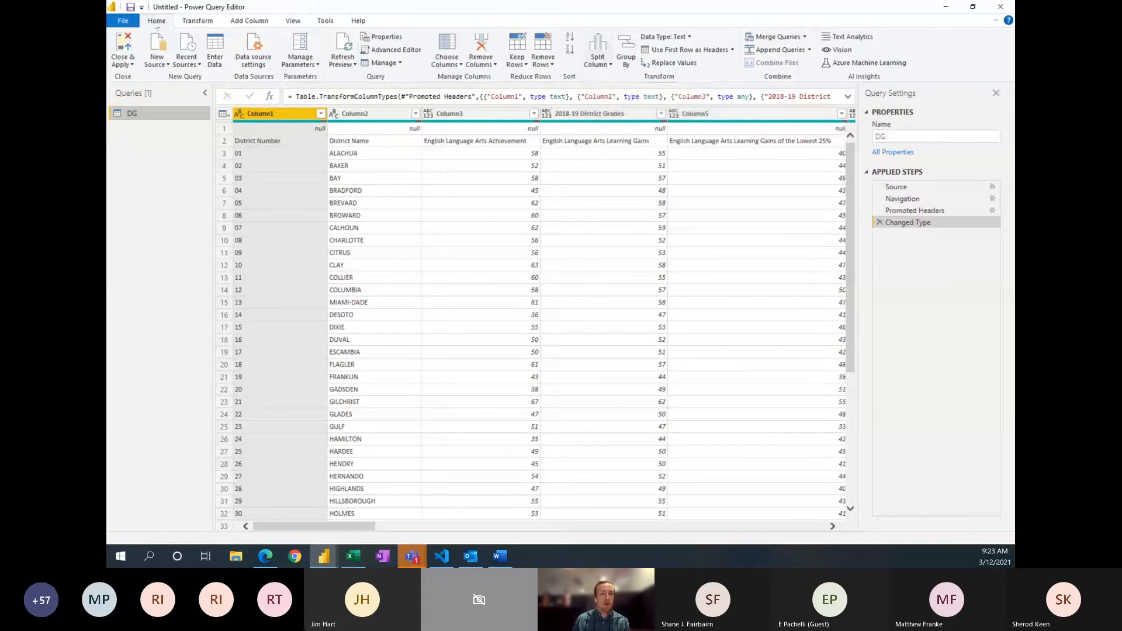
pyautogui.click(200, 22)
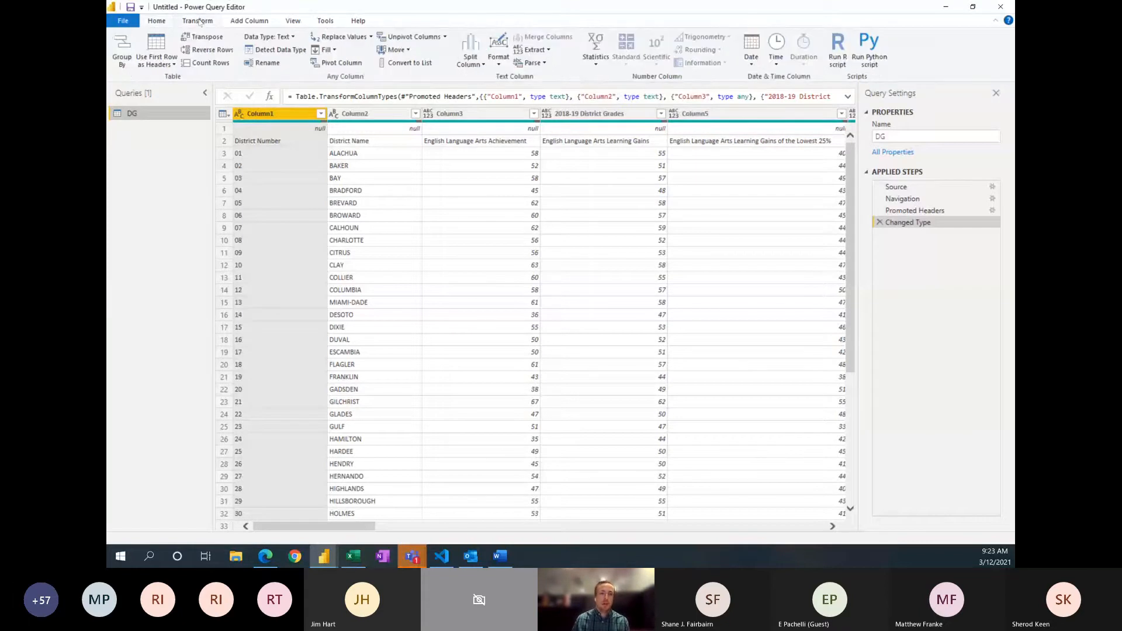
pyautogui.click(249, 22)
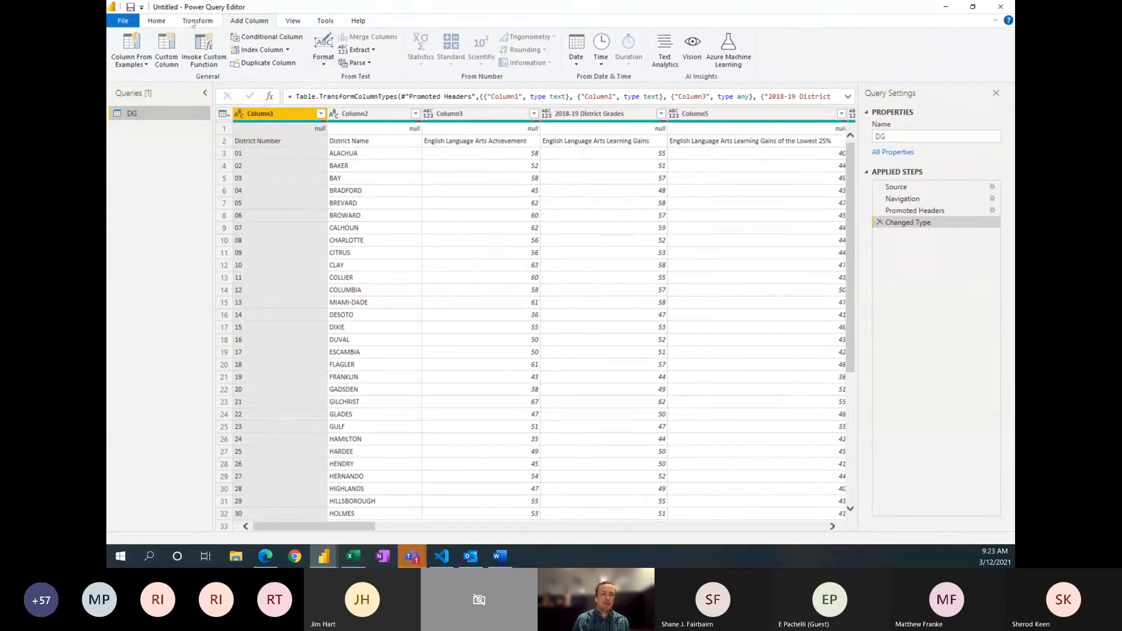
pyautogui.scroll(1, 327, 64)
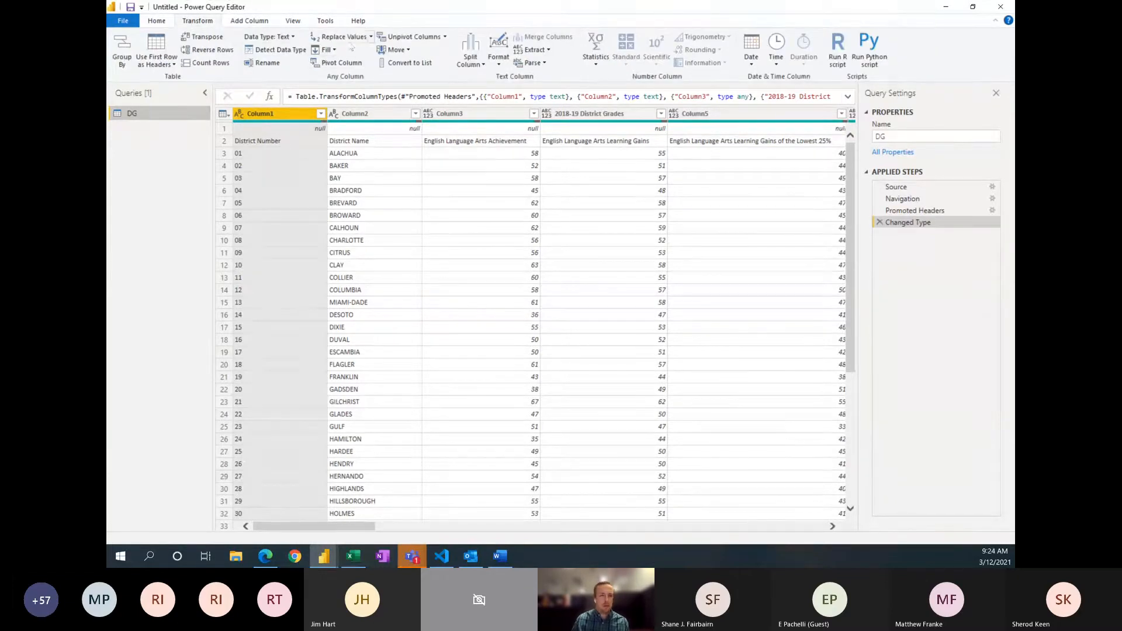
pyautogui.click(156, 23)
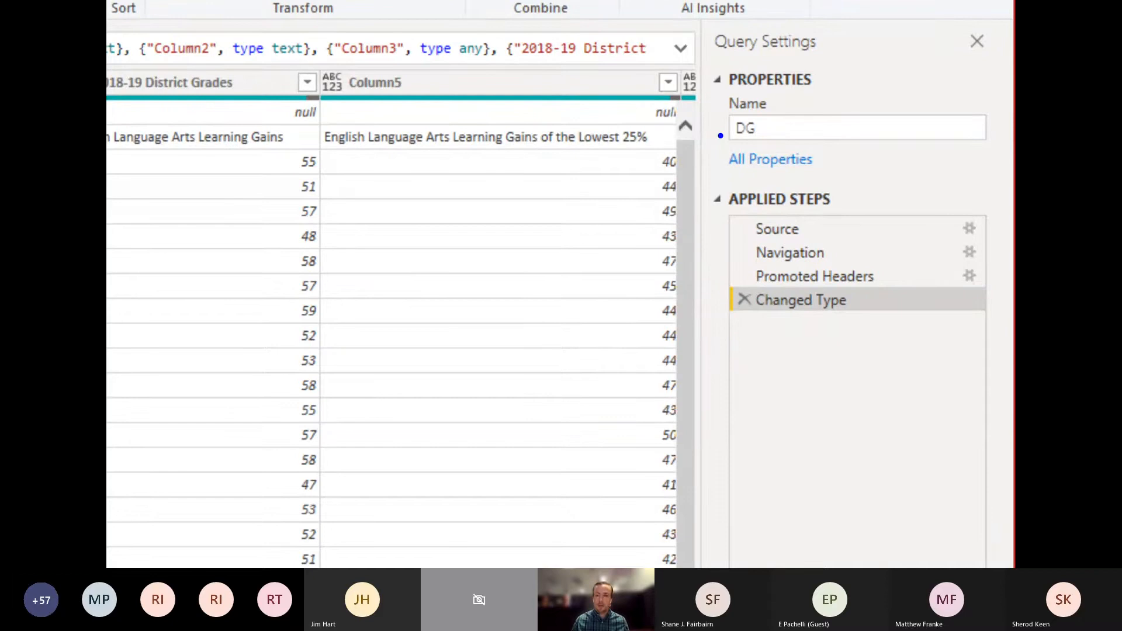
# Step: Review the DG query's applied steps: Source, Navigation, Promoted Headers and Changed Type
pyautogui.moveTo(721, 136); pyautogui.dragTo(672, 182)
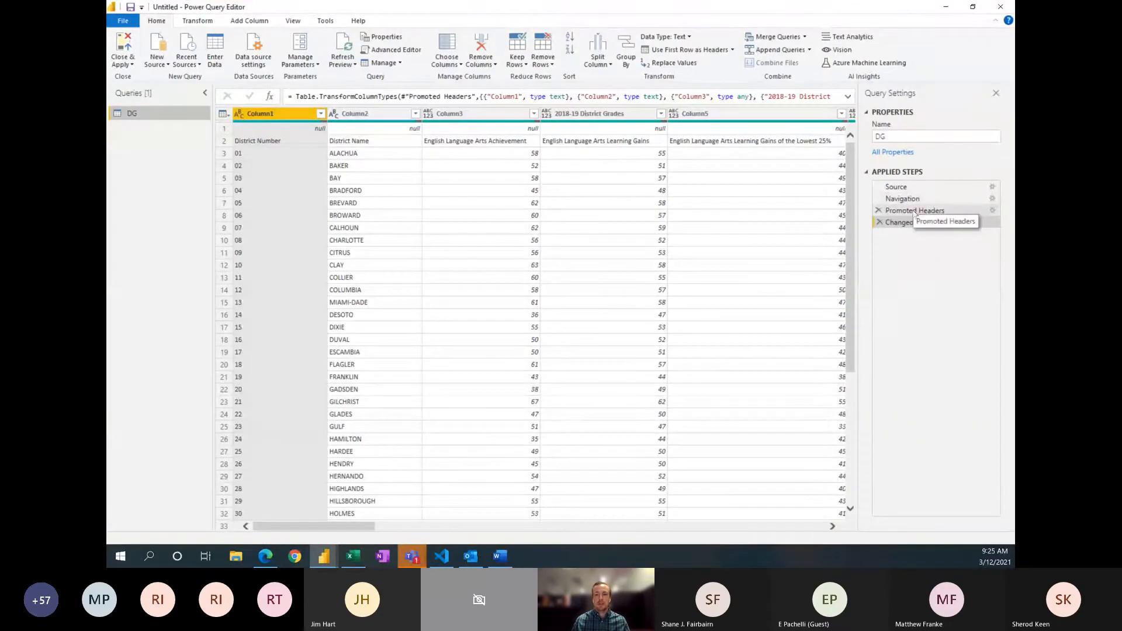
pyautogui.click(915, 211)
pyautogui.click(903, 200)
pyautogui.click(898, 187)
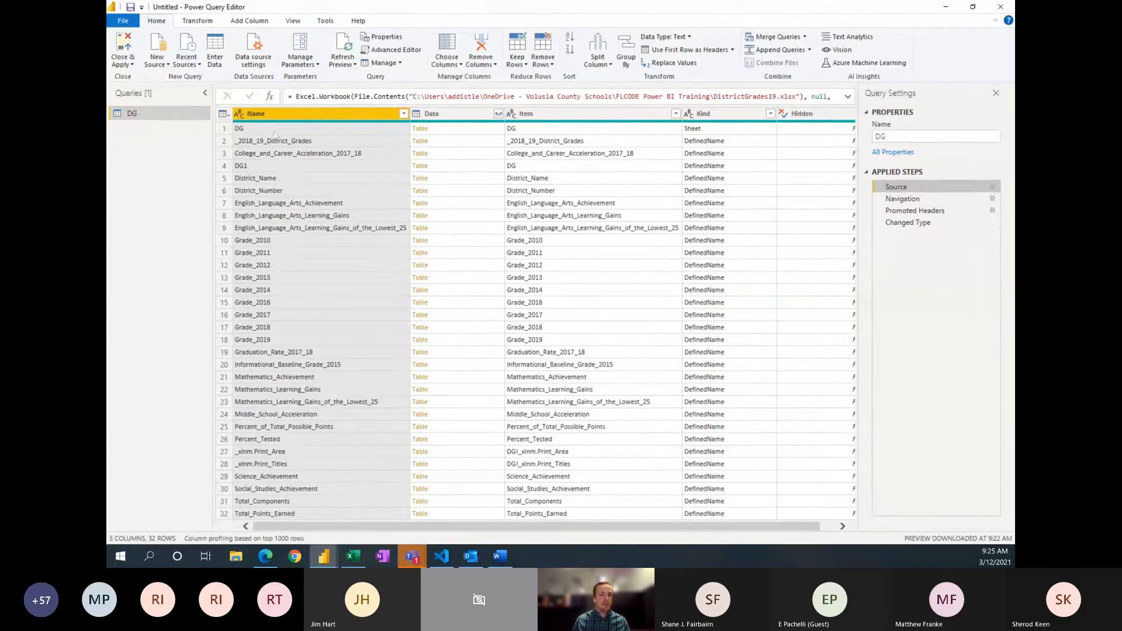
pyautogui.click(901, 200)
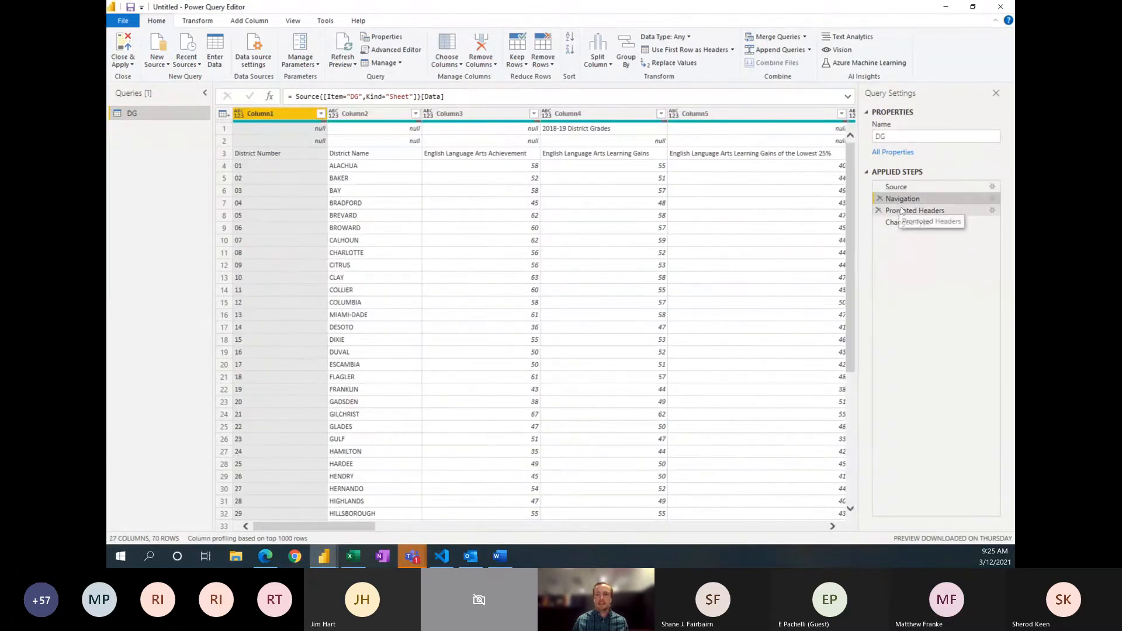
pyautogui.click(902, 210)
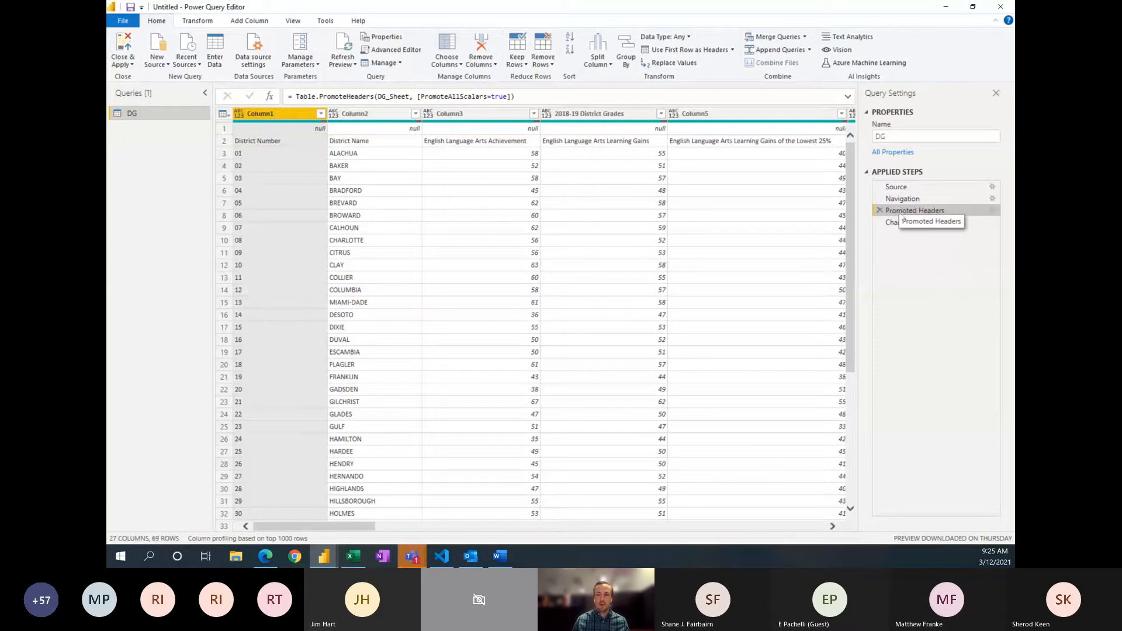
pyautogui.click(903, 222)
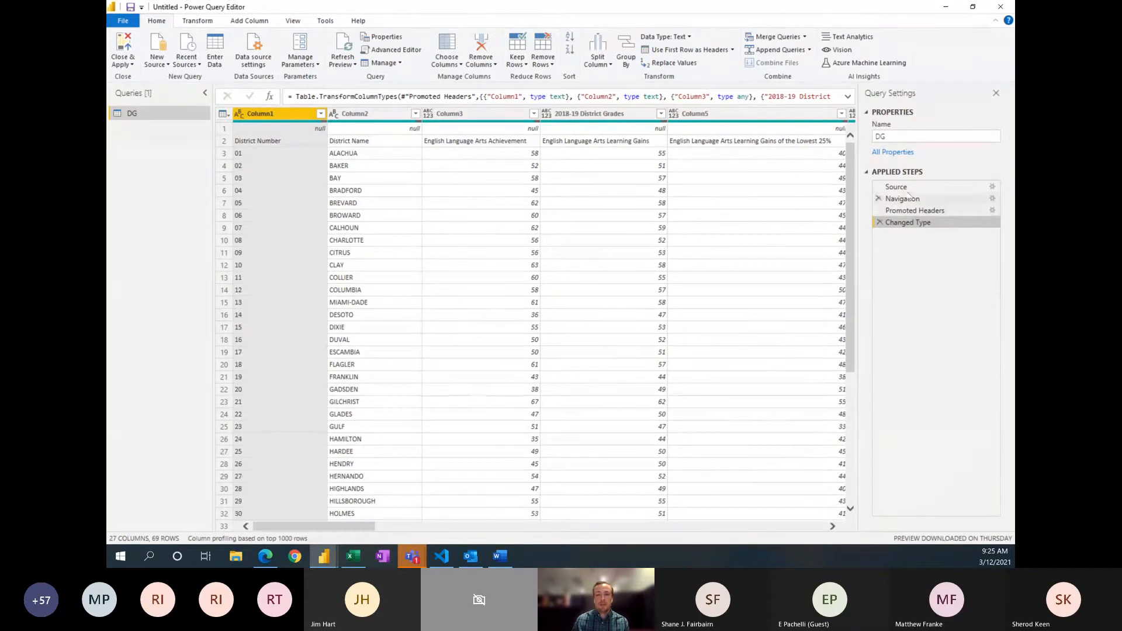
pyautogui.moveTo(915, 210); pyautogui.dragTo(914, 217)
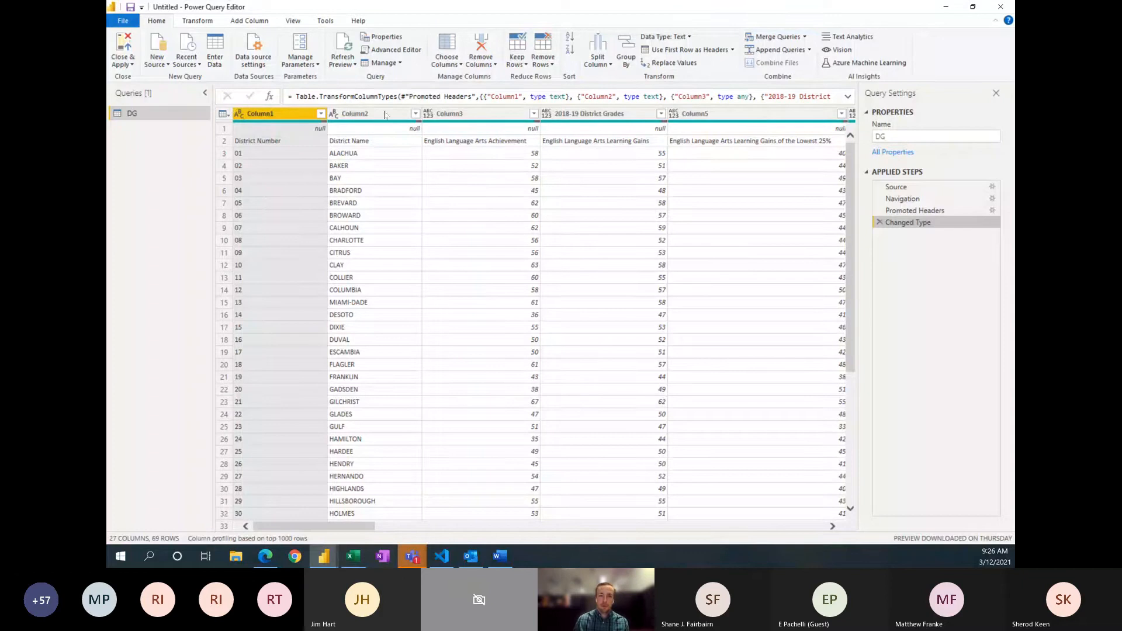
# Step: Expand the formula of the Changed Type step and view the query's full code in the Advanced Editor
pyautogui.click(847, 98)
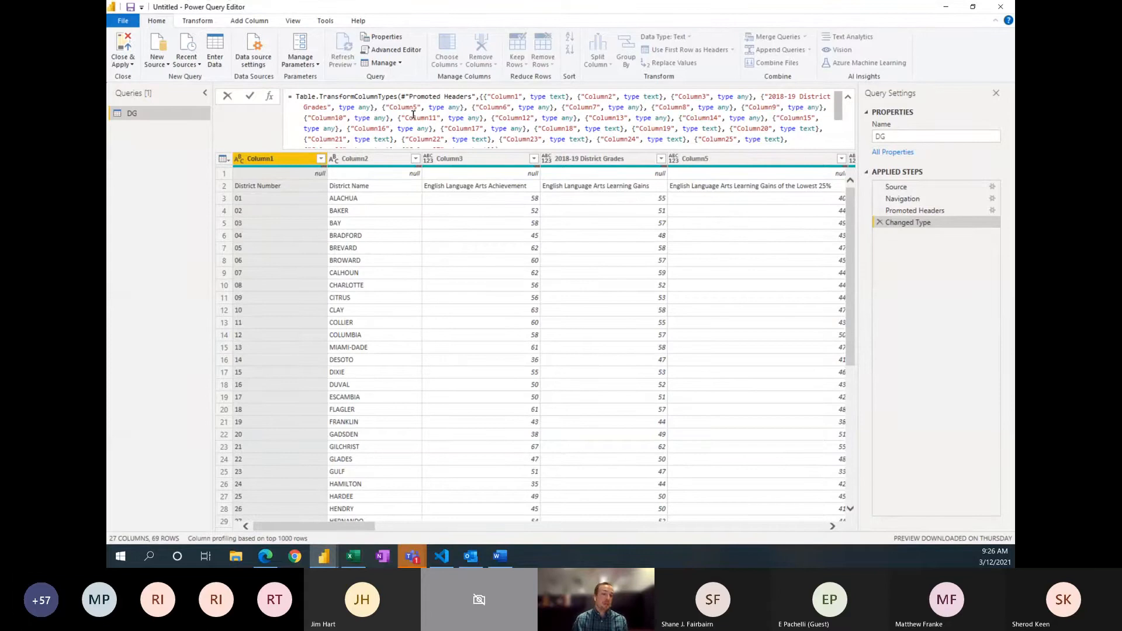
pyautogui.click(489, 22)
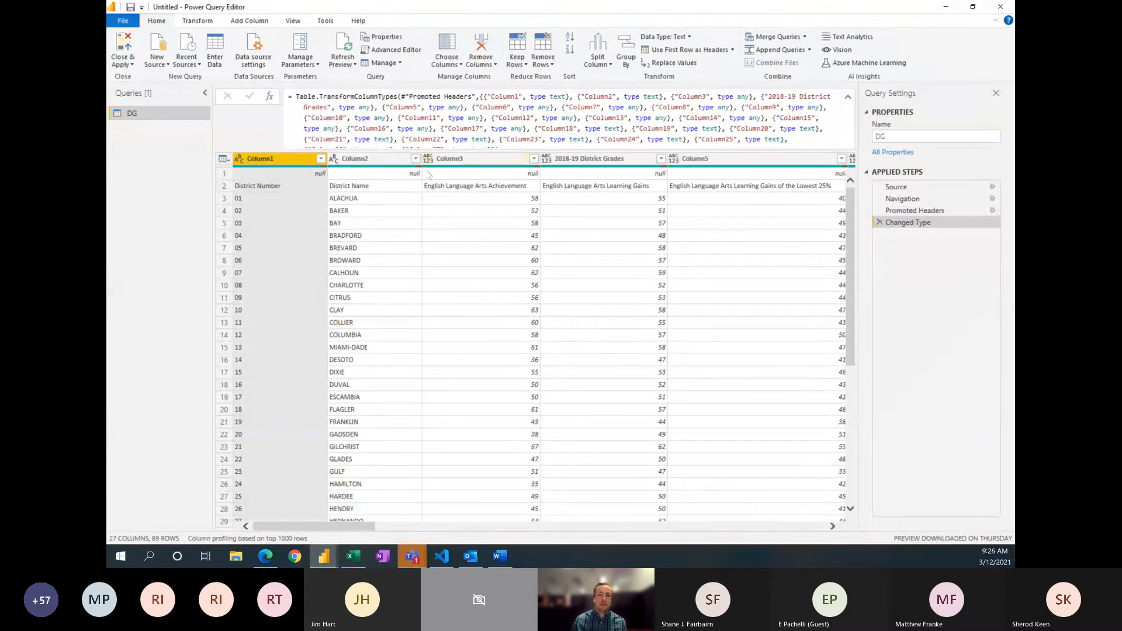
pyautogui.click(401, 52)
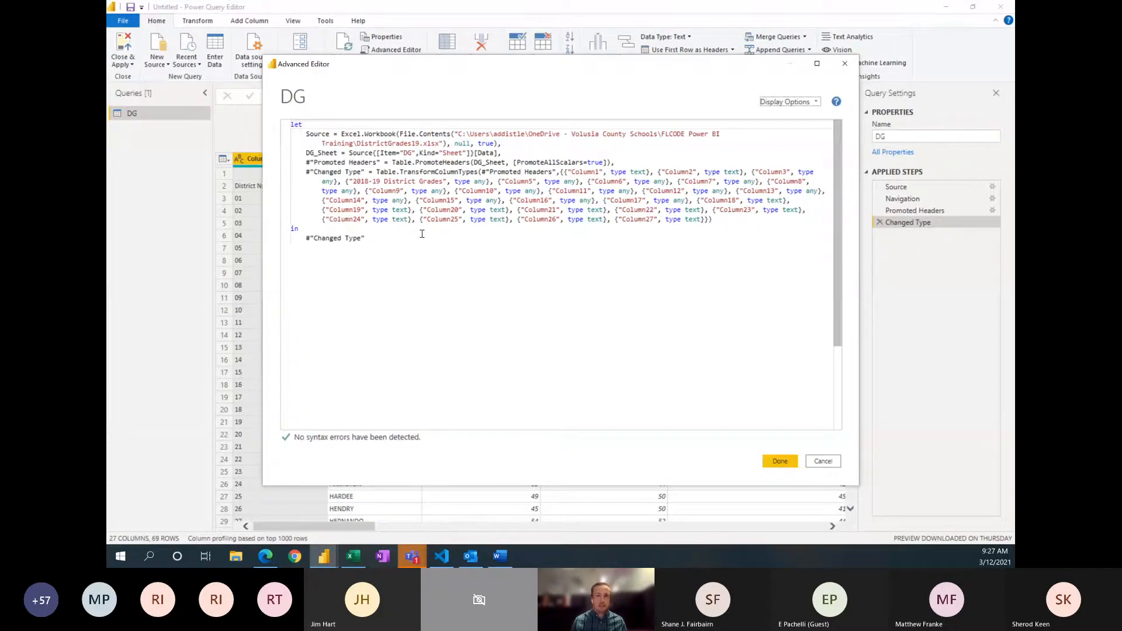
# Step: Examine the script in District_Stats2019.txt in Google Drive, and return to Power Query and close the Advanced Editor
pyautogui.hotkey('alt', 'Tab')
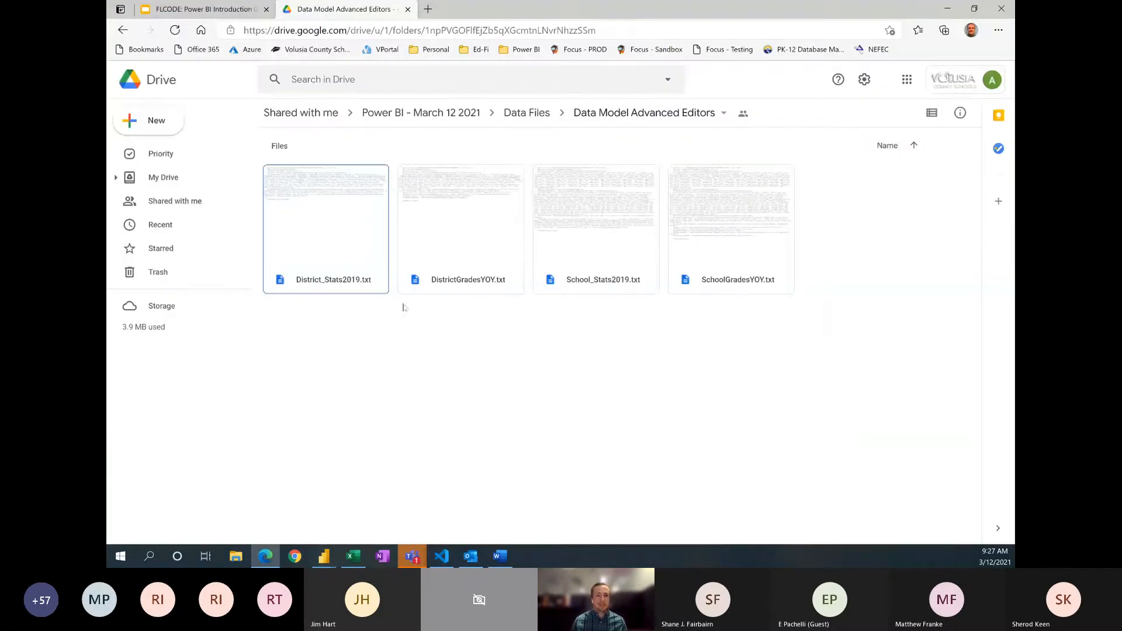
pyautogui.click(338, 250)
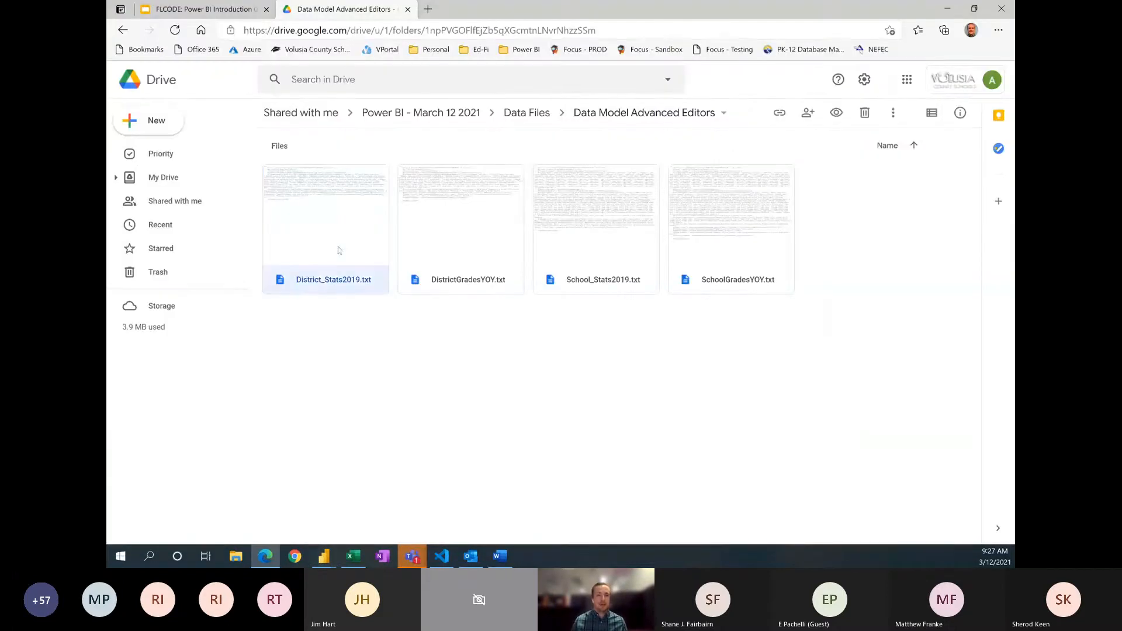
pyautogui.doubleClick(325, 283)
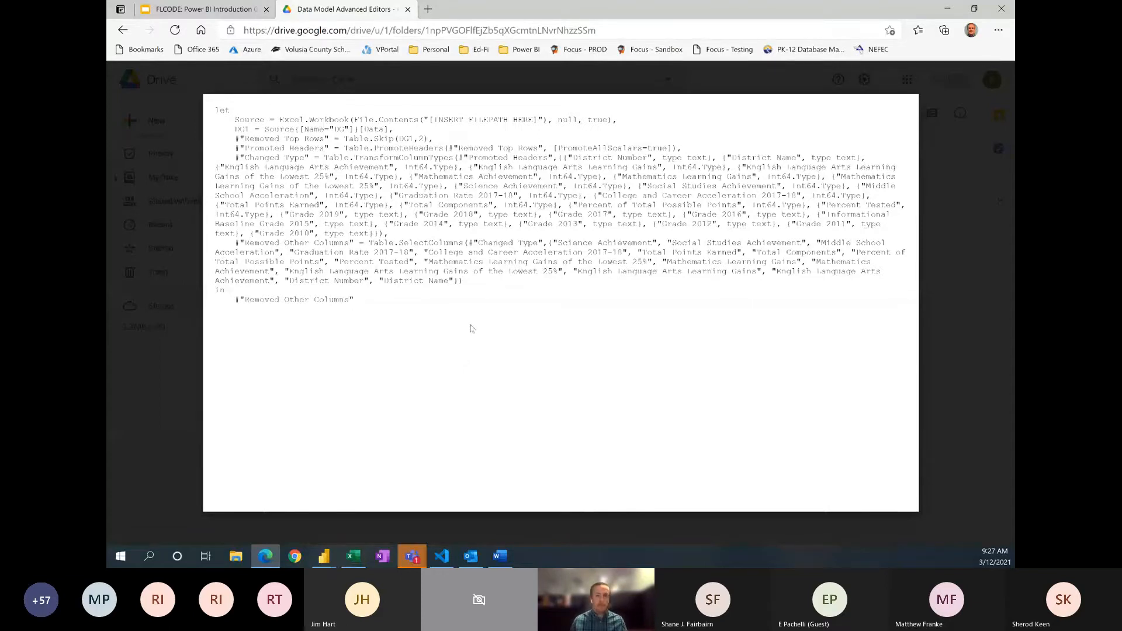
pyautogui.hotkey('ctrl', '1')
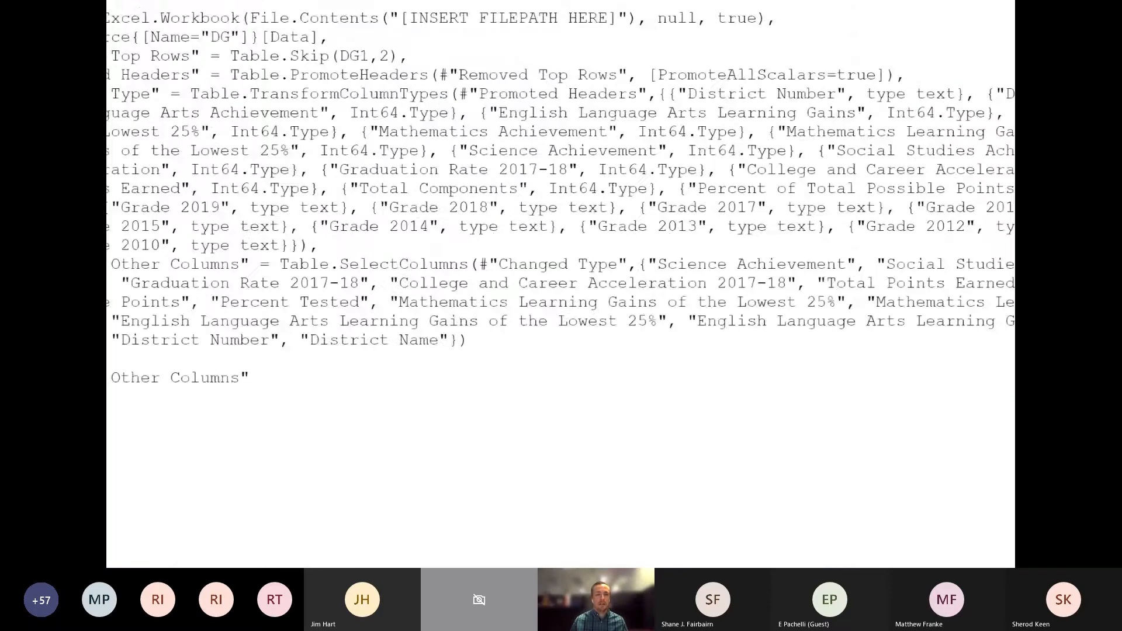
pyautogui.press('Escape')
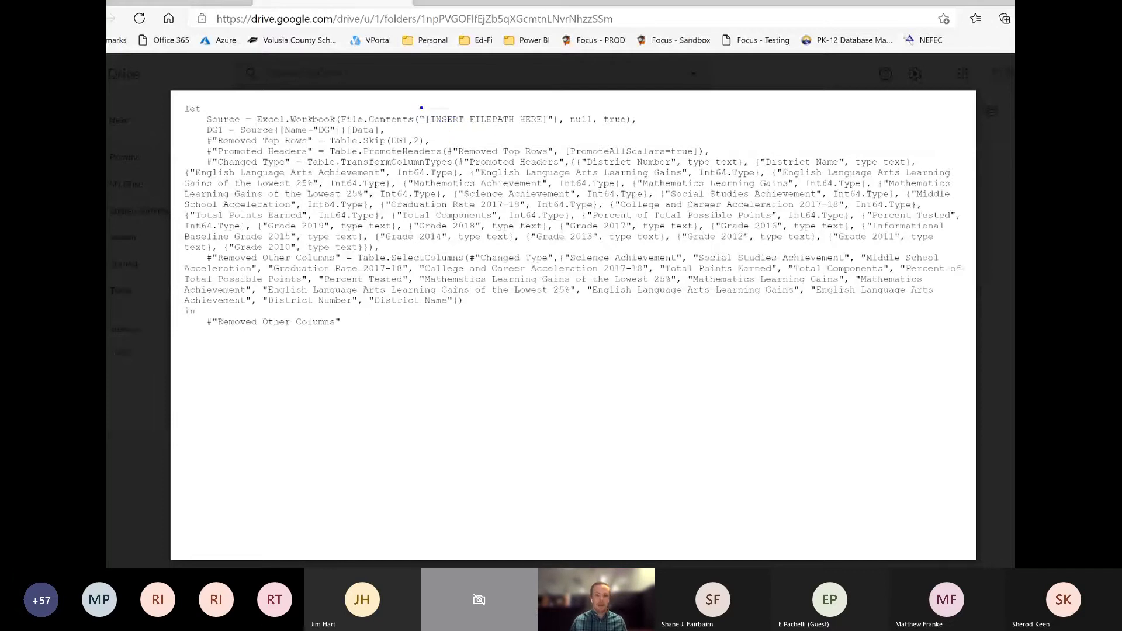
pyautogui.moveTo(413, 108); pyautogui.dragTo(564, 132)
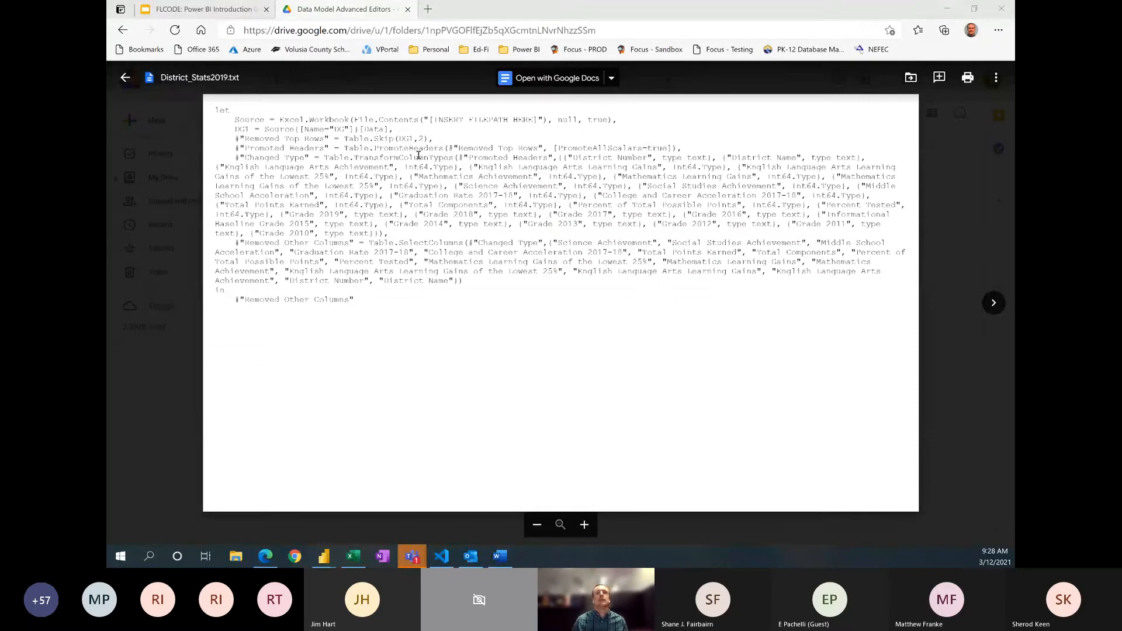
pyautogui.hotkey('alt', 'Tab')
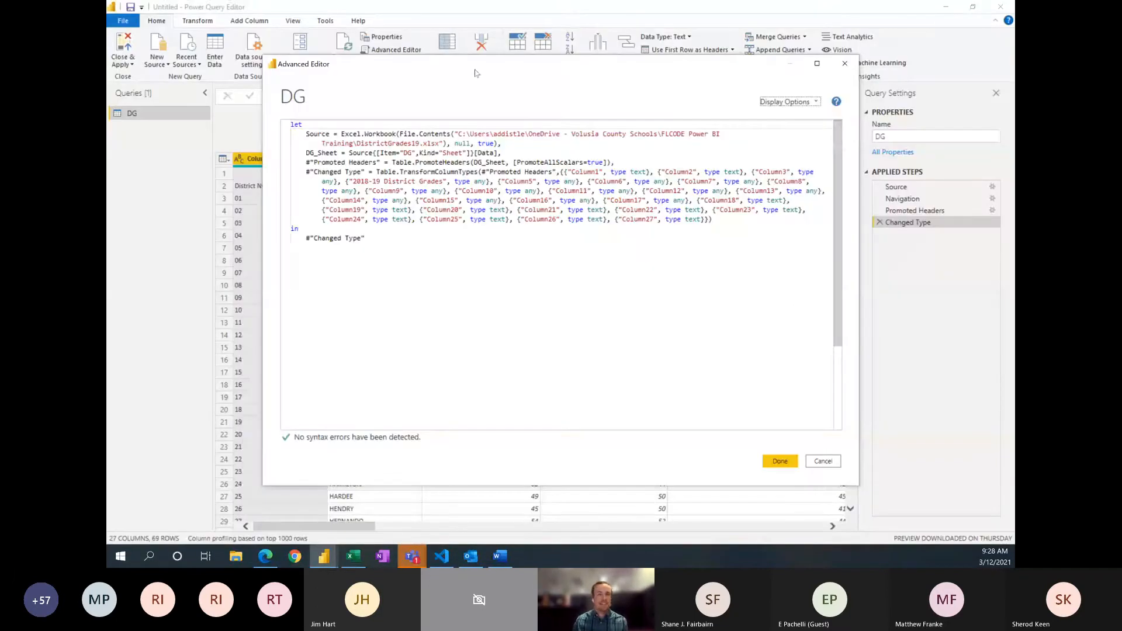
pyautogui.click(847, 66)
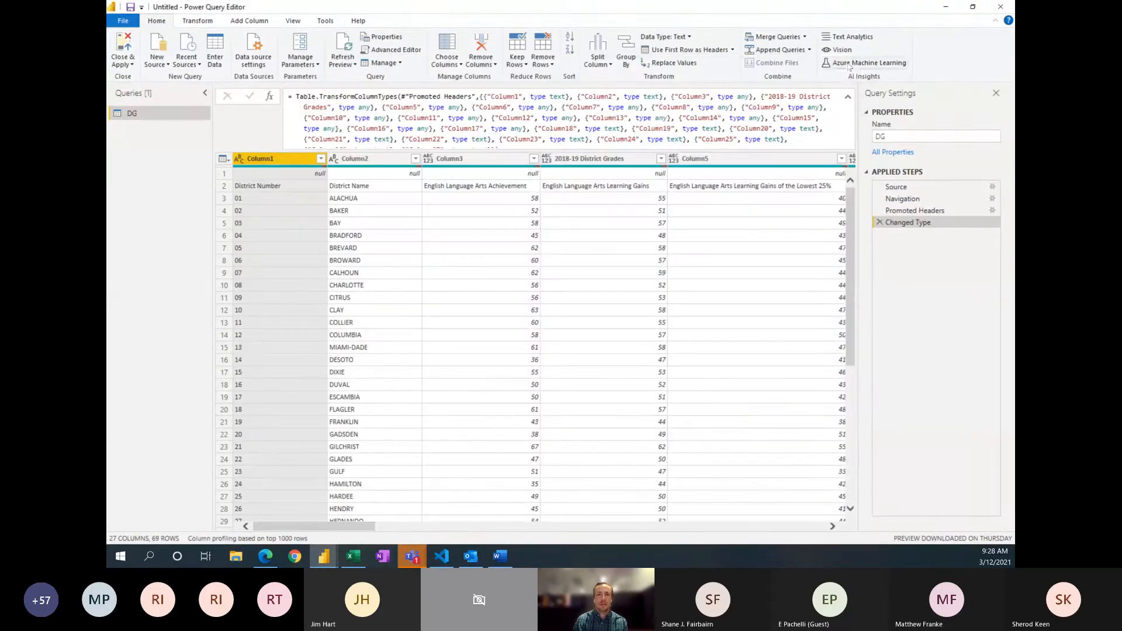
# Step: Rename the DG query as District_Stats2019
pyautogui.click(893, 136)
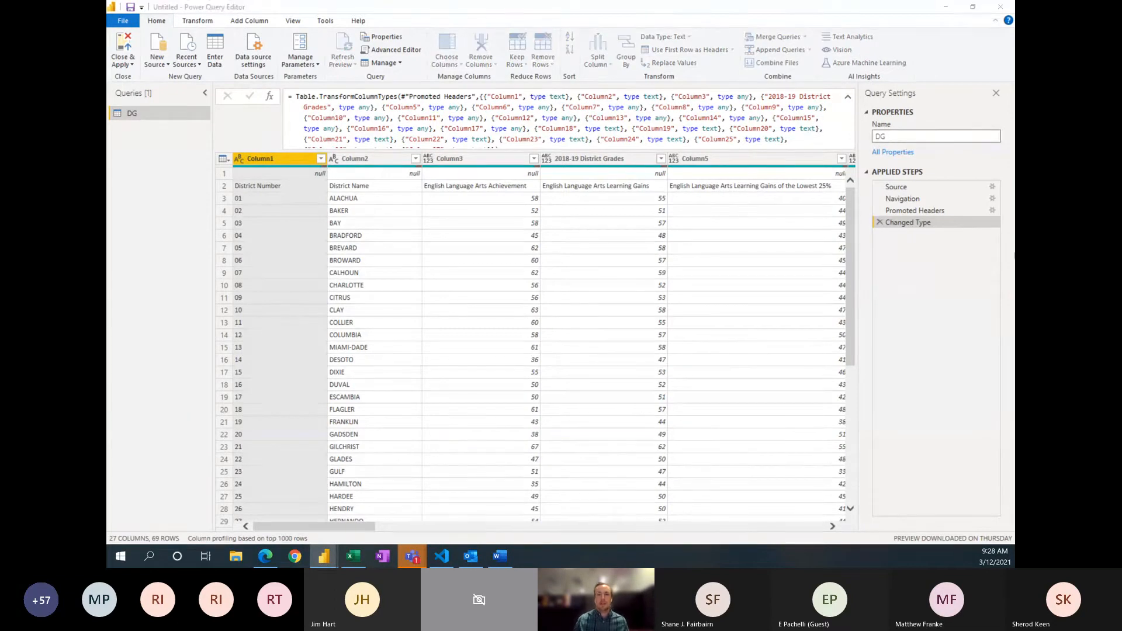
pyautogui.doubleClick(908, 138)
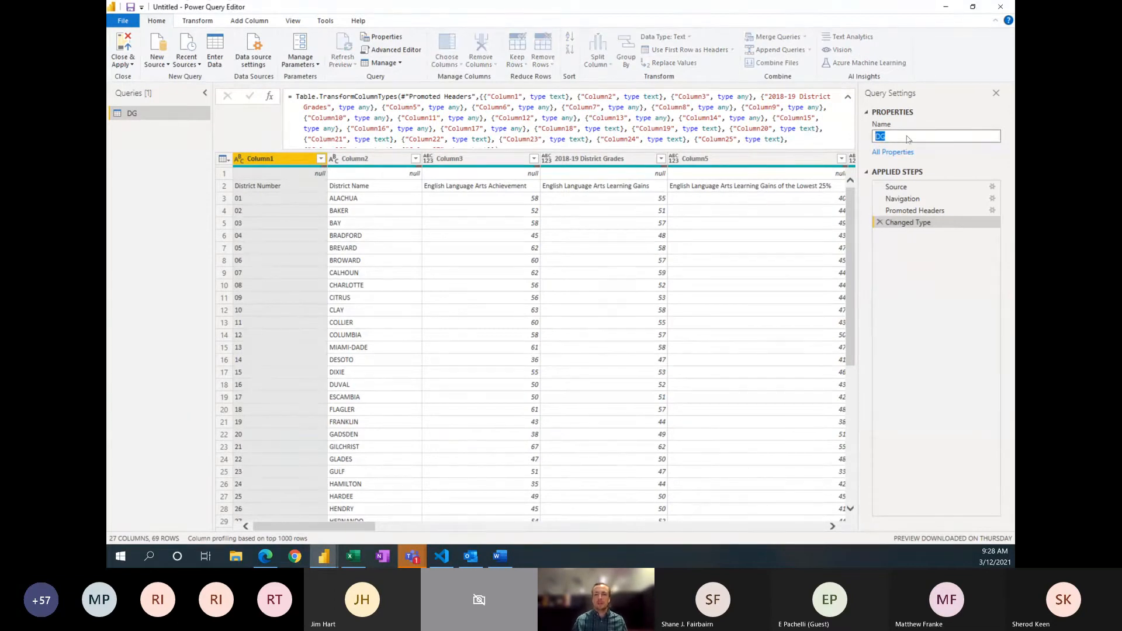
pyautogui.write('Distr')
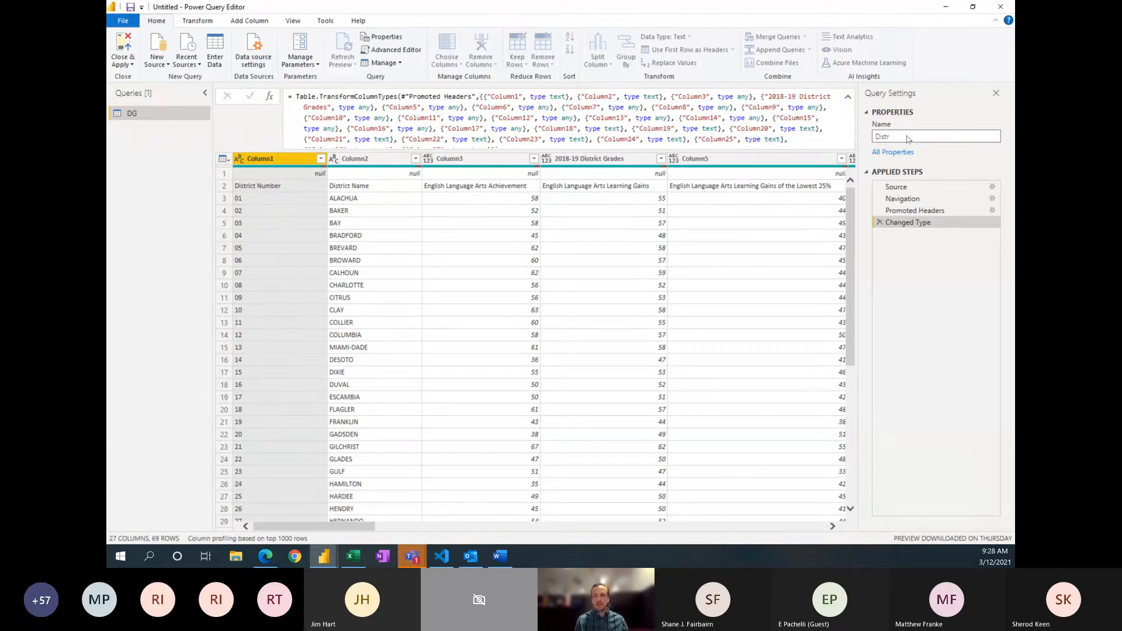
pyautogui.write('ict_Stats')
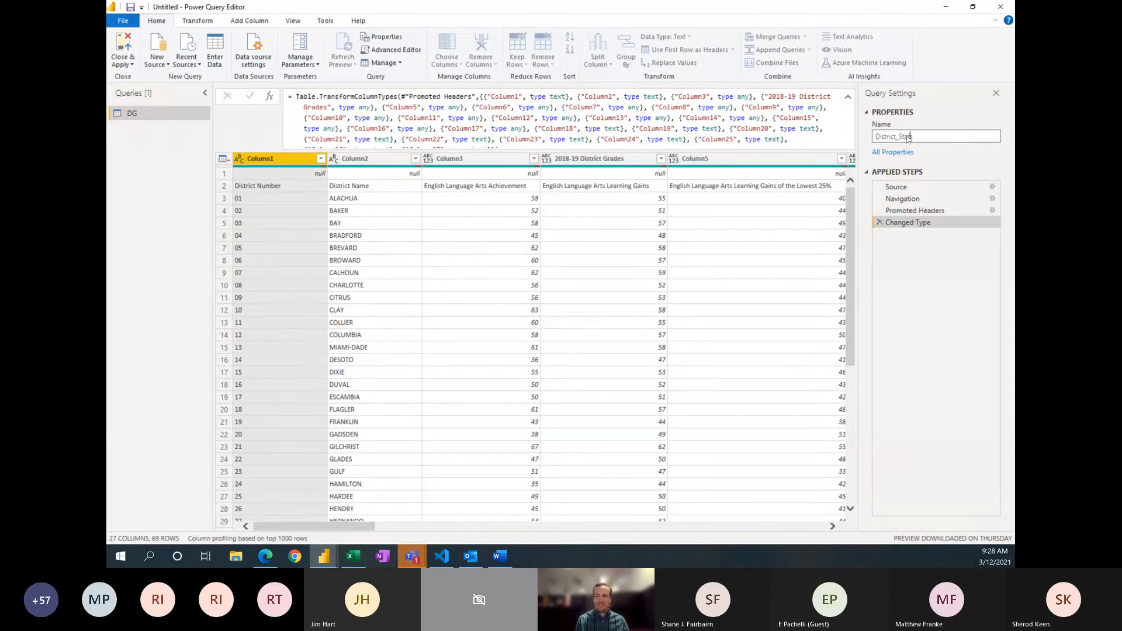
pyautogui.write('2019')
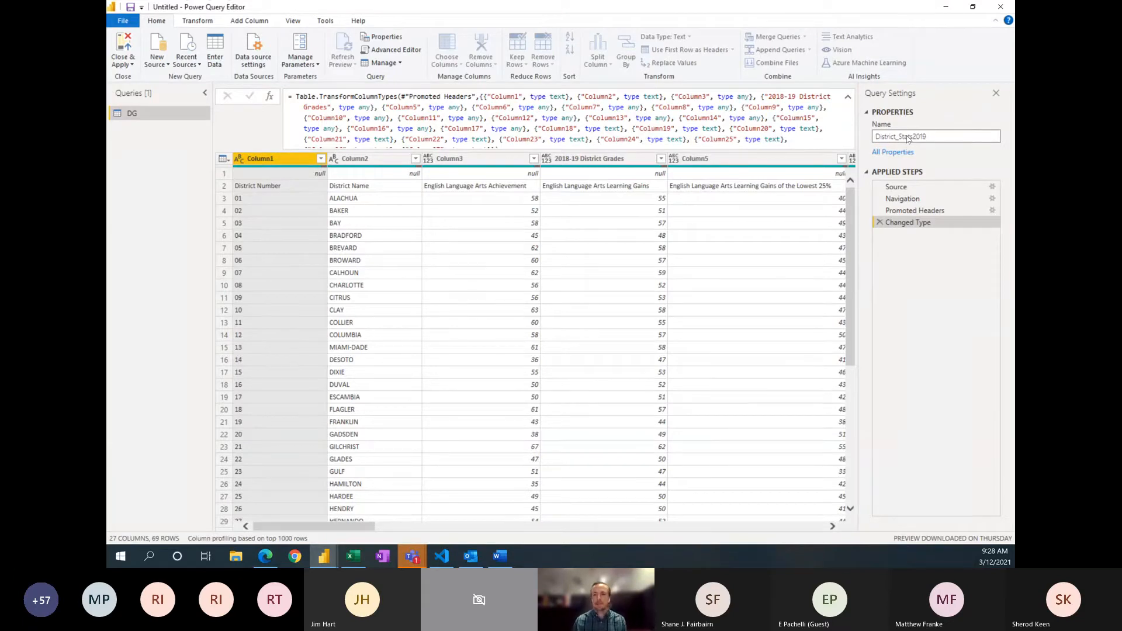
pyautogui.press('Return')
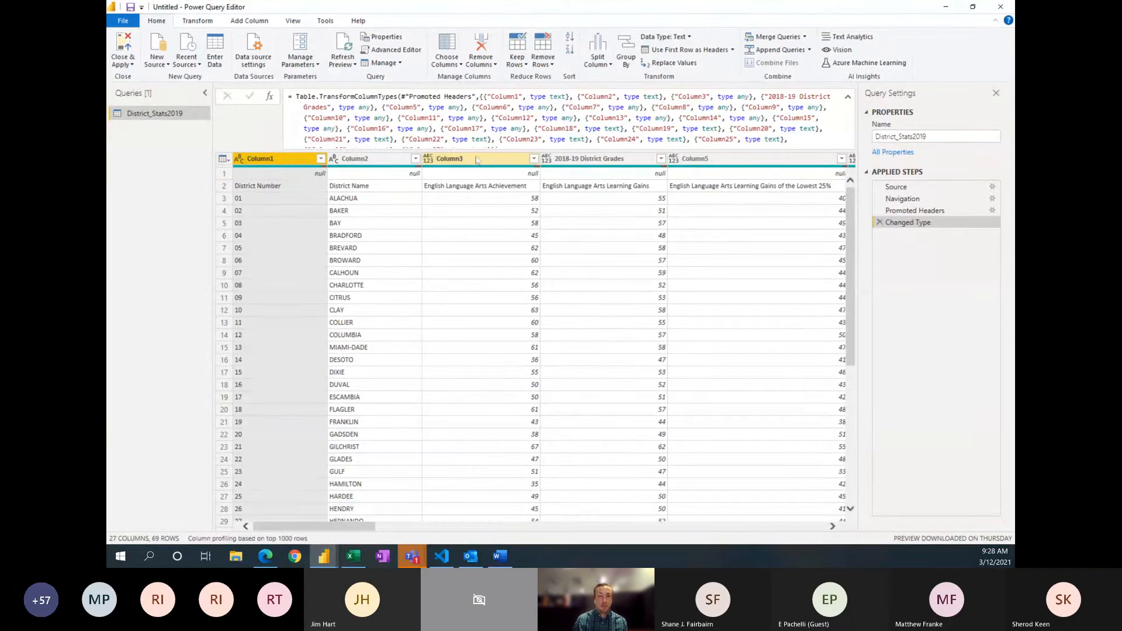
# Step: Remove the top 1 row from the District_Stats2019 table and use the following row as the column headers
pyautogui.click(540, 69)
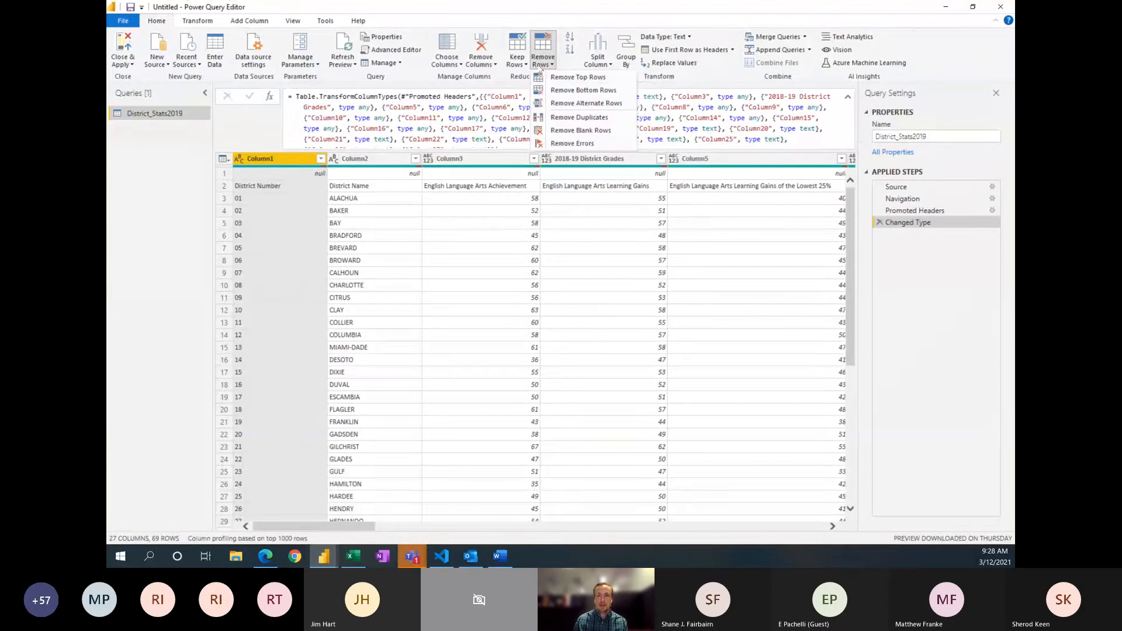
pyautogui.click(559, 79)
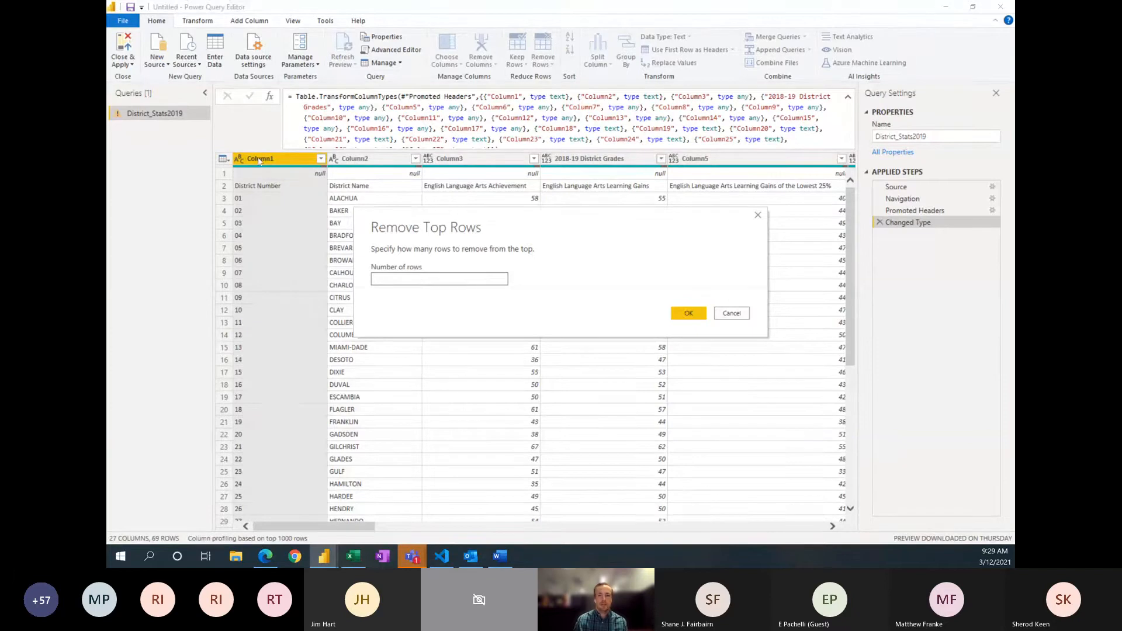
pyautogui.write('1')
pyautogui.press('Return')
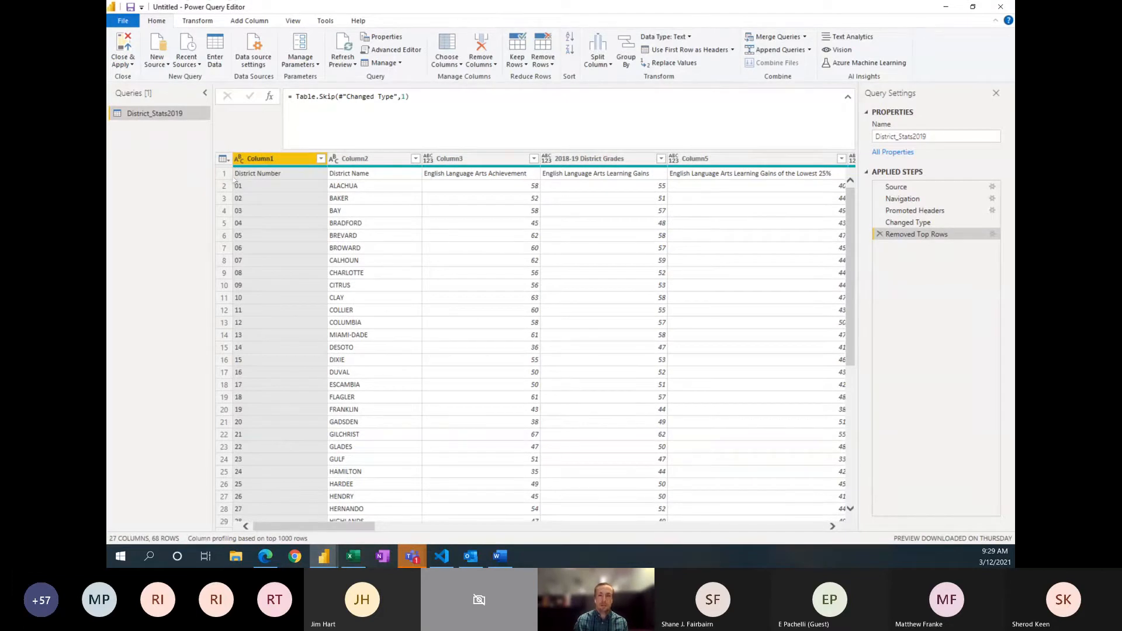
pyautogui.click(671, 52)
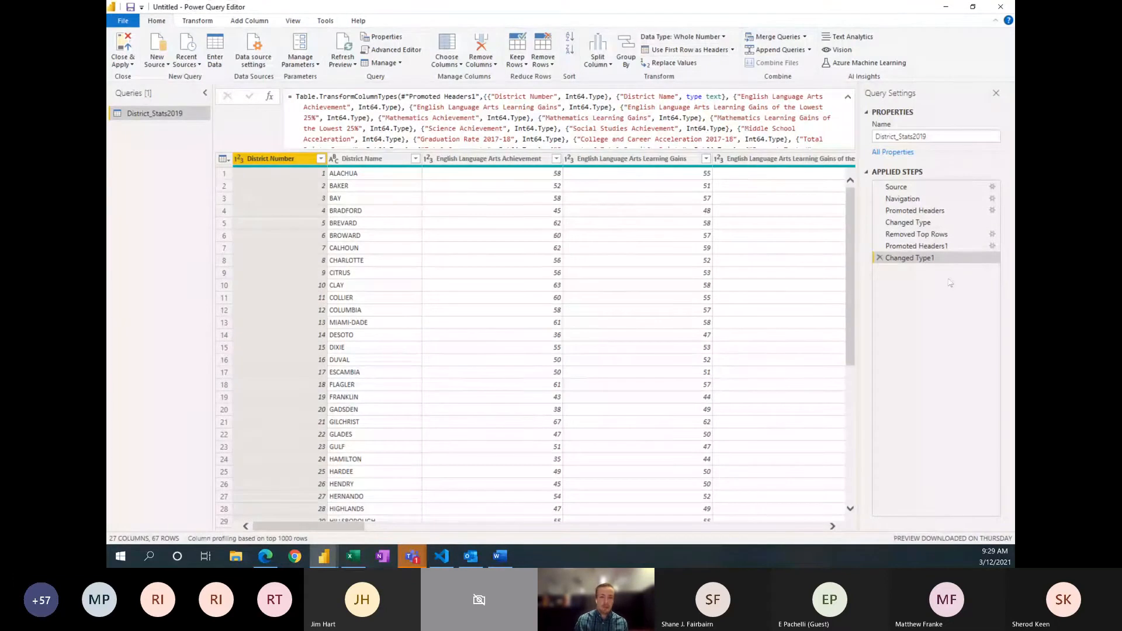
# Step: Compare the District Number column's data type across the Removed Top Rows, Promoted Headers1 and Changed Type1 steps
pyautogui.click(907, 246)
pyautogui.click(910, 234)
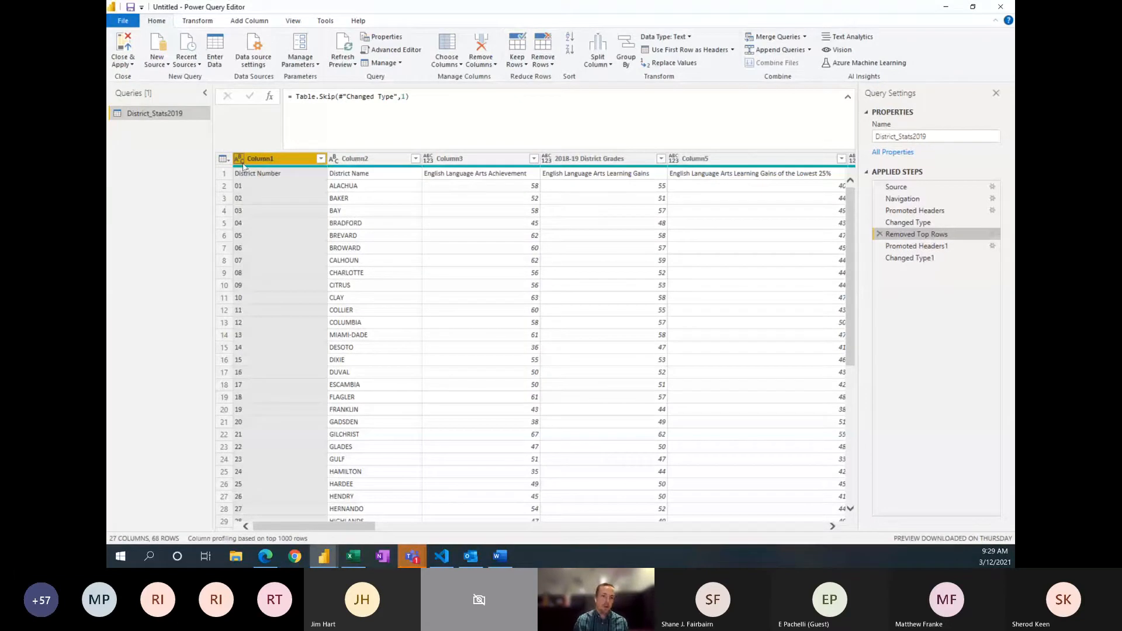
pyautogui.click(935, 246)
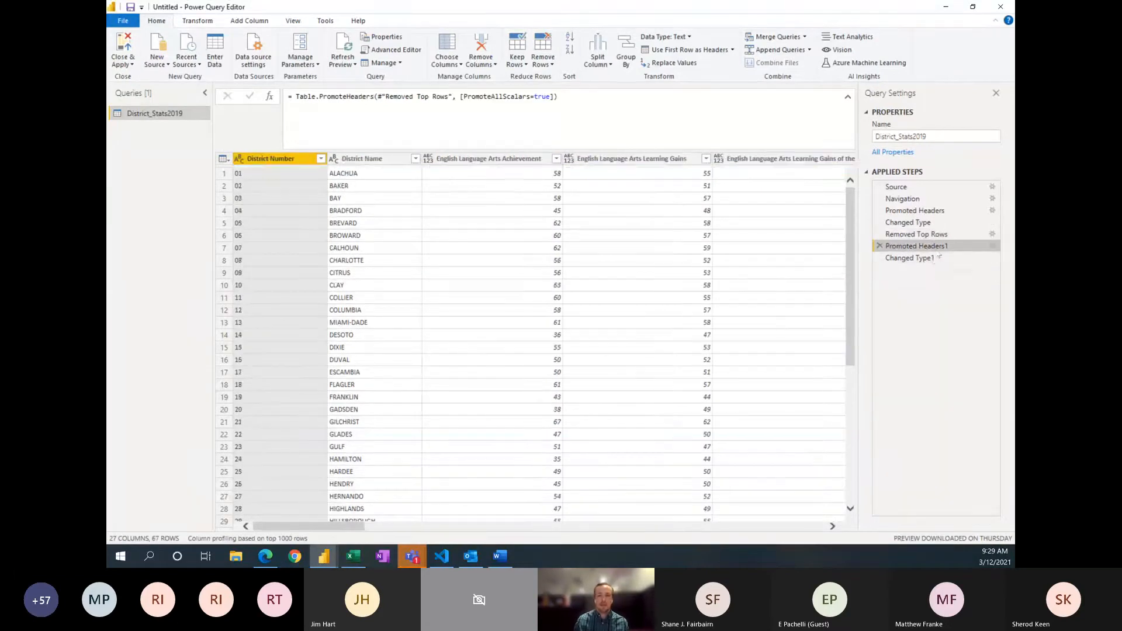
pyautogui.click(935, 259)
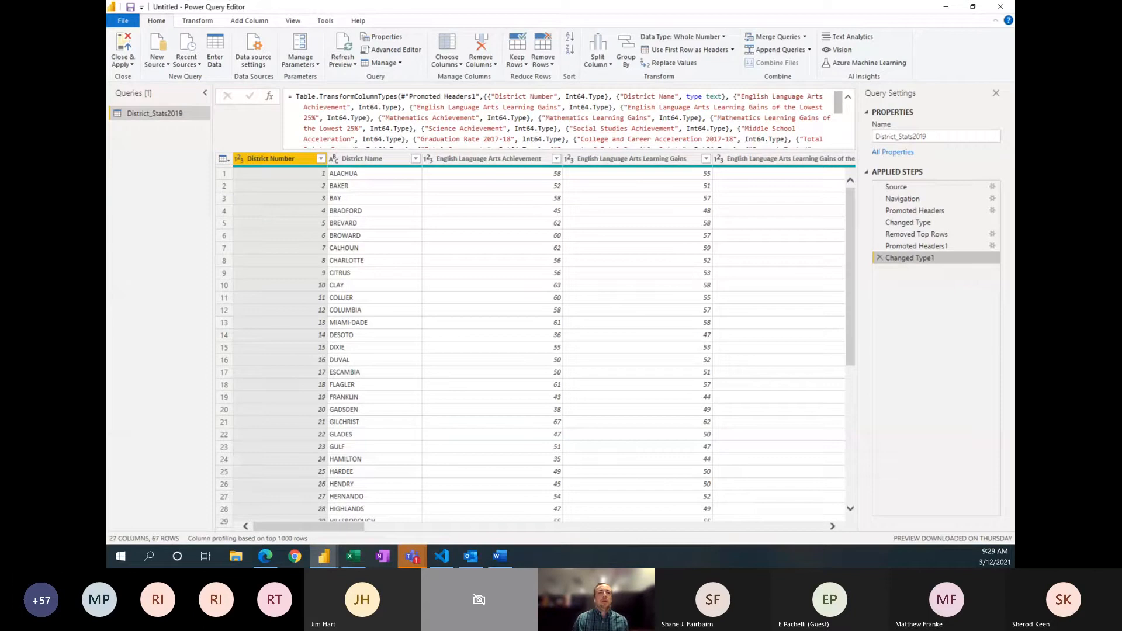
pyautogui.hotkey('alt', 'Tab')
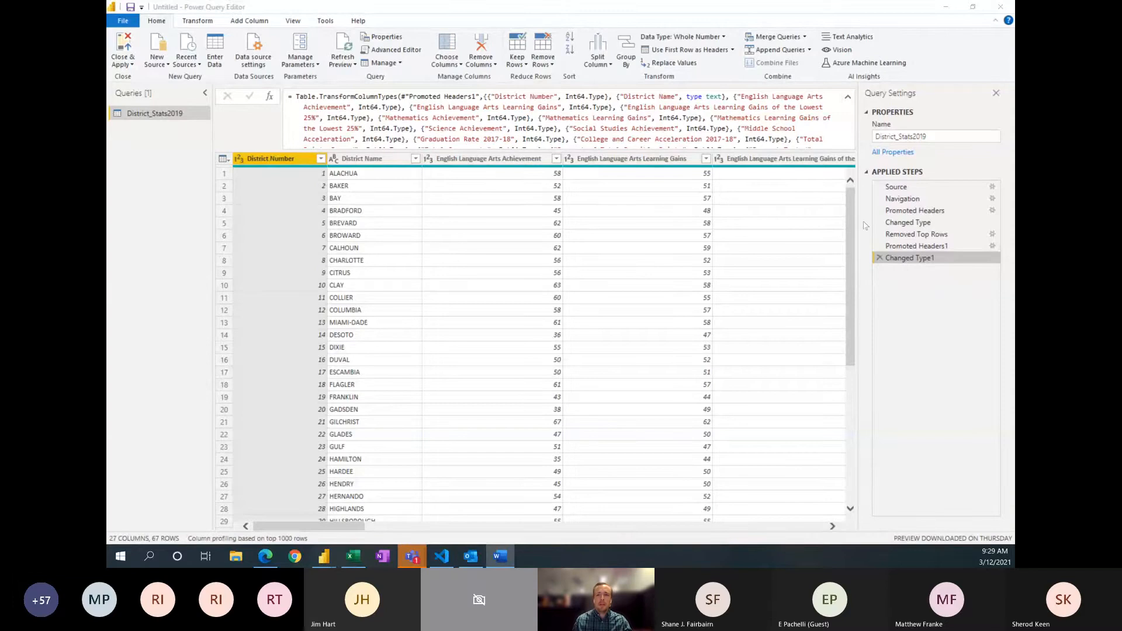
pyautogui.click(916, 233)
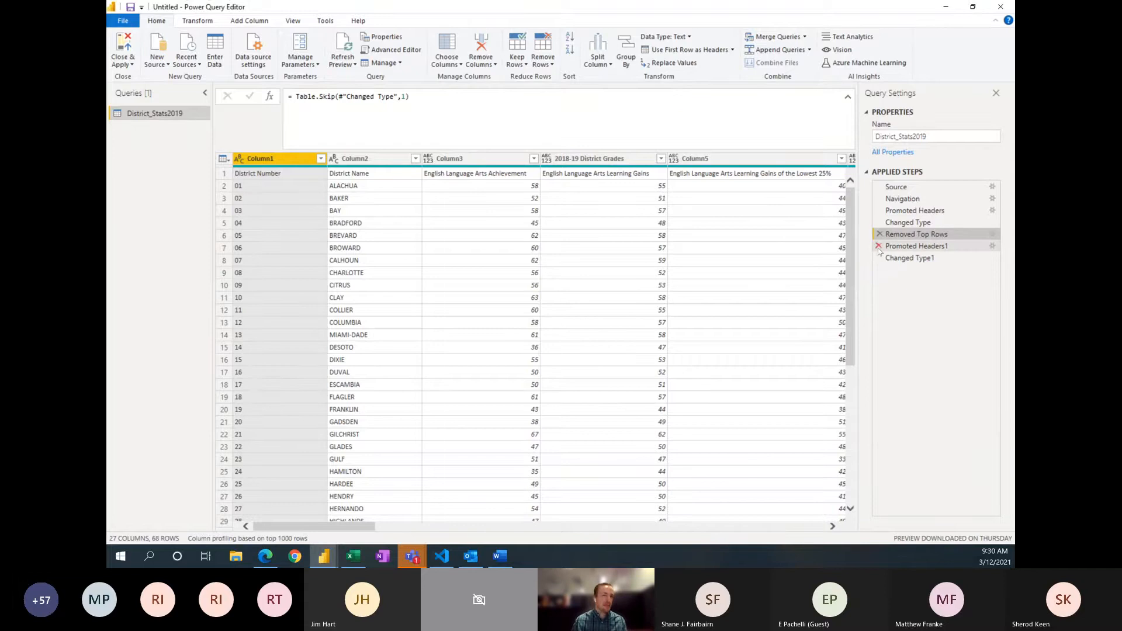
pyautogui.click(912, 258)
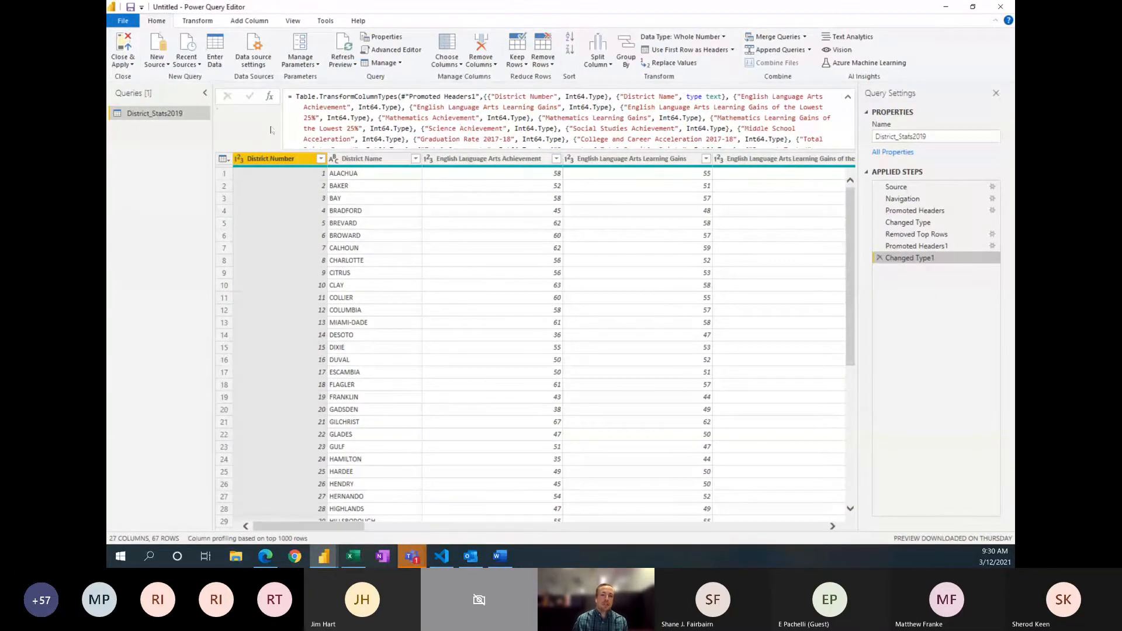
# Step: Try converting the District Number column to Text as a separate new step, compare it with Changed Type1, and delete the added step
pyautogui.click(239, 159)
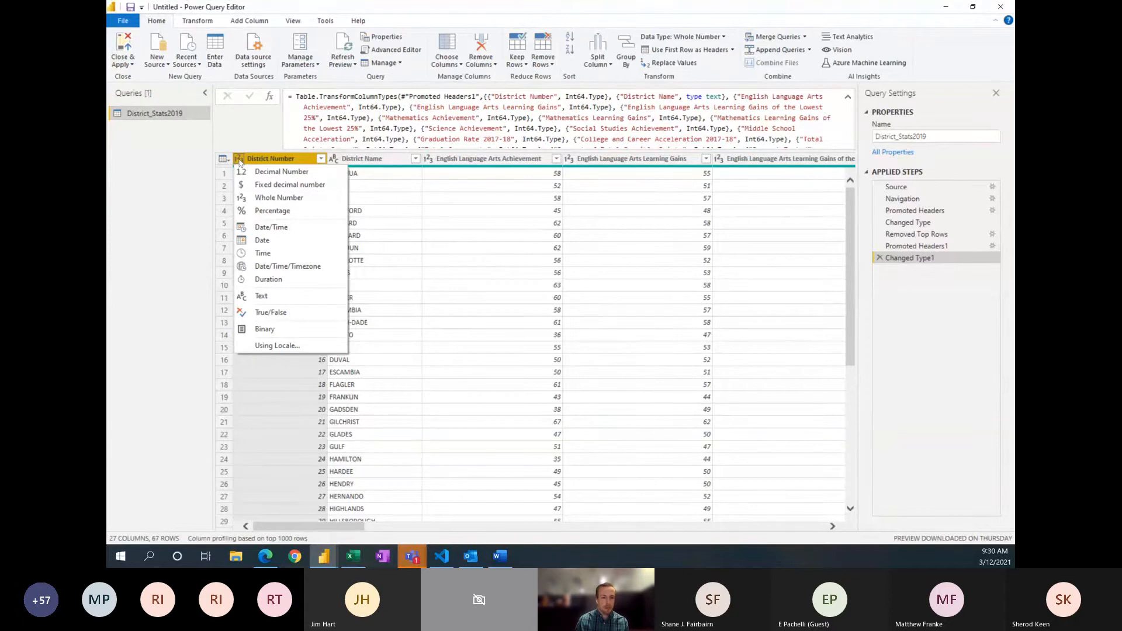
pyautogui.click(283, 298)
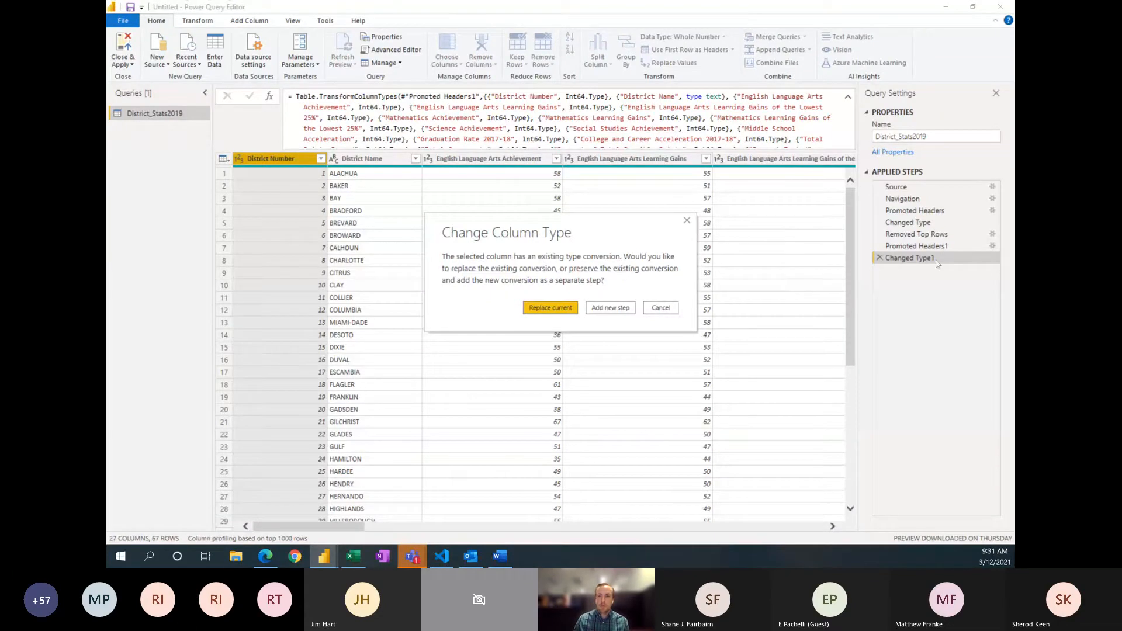
pyautogui.click(607, 309)
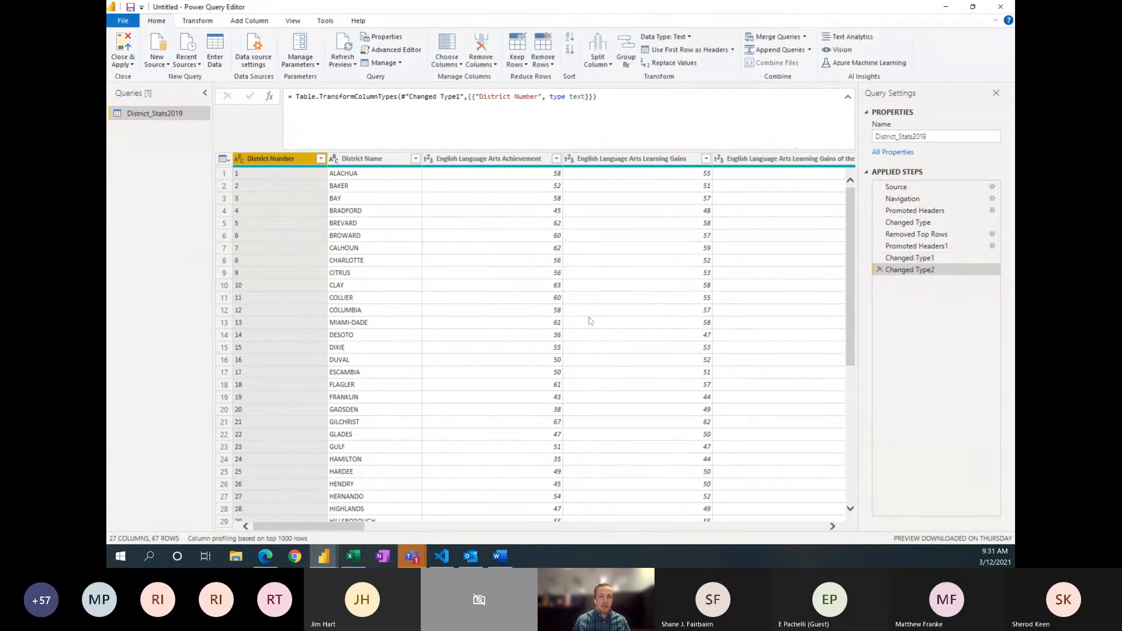
pyautogui.click(933, 258)
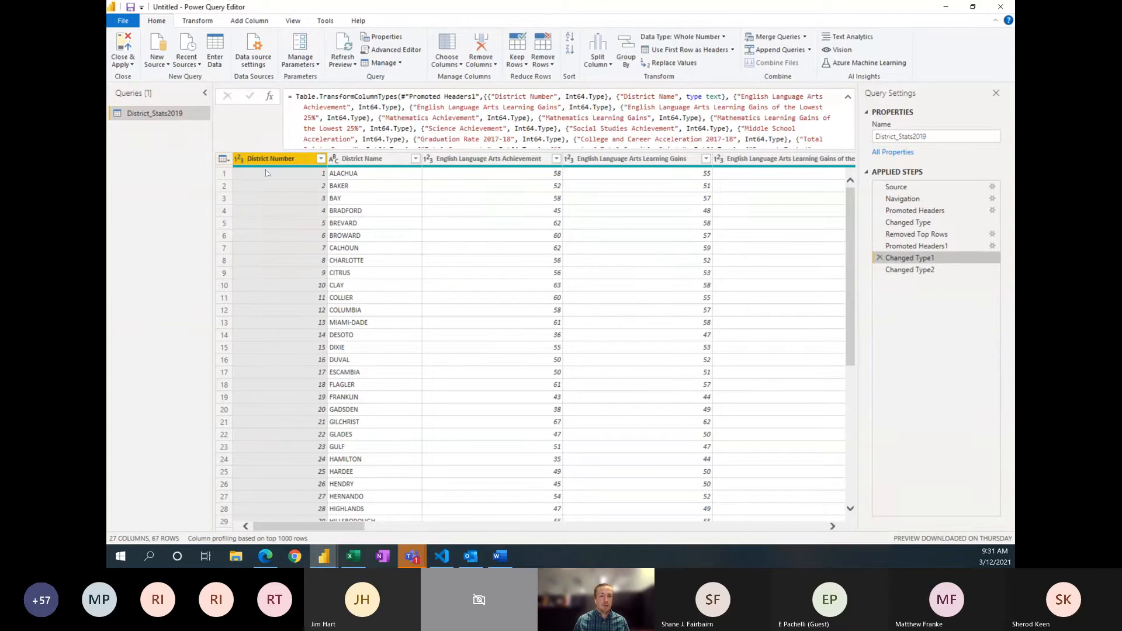
pyautogui.click(905, 271)
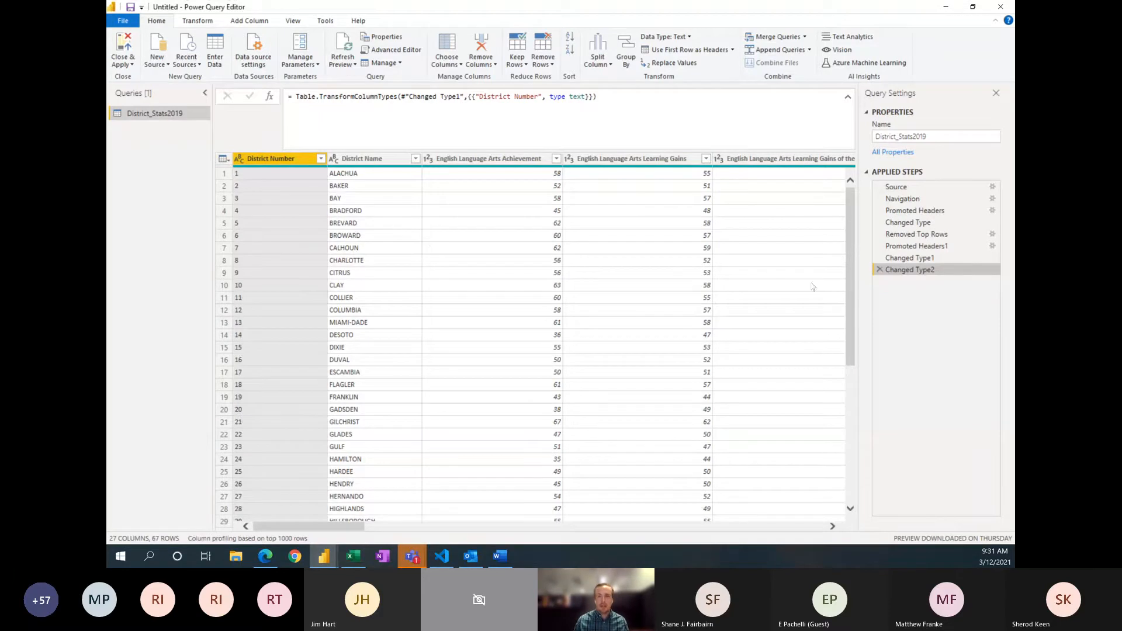
pyautogui.click(899, 263)
pyautogui.click(904, 269)
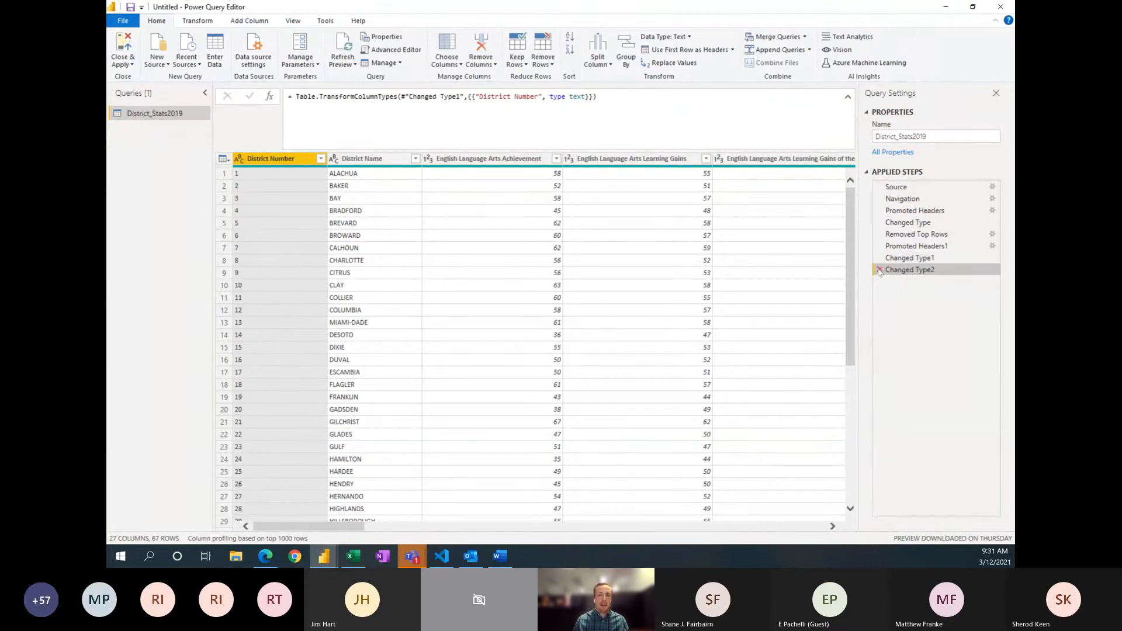
pyautogui.click(880, 269)
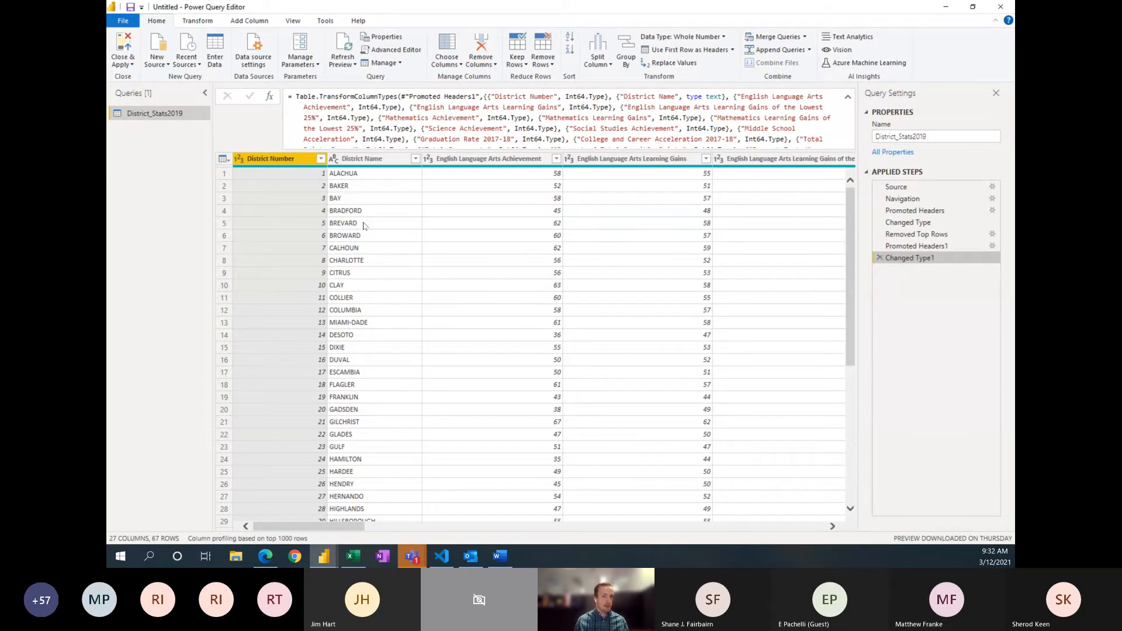
# Step: Change the District Number column's type to Text, replacing the current conversion in the Changed Type1 step
pyautogui.click(239, 163)
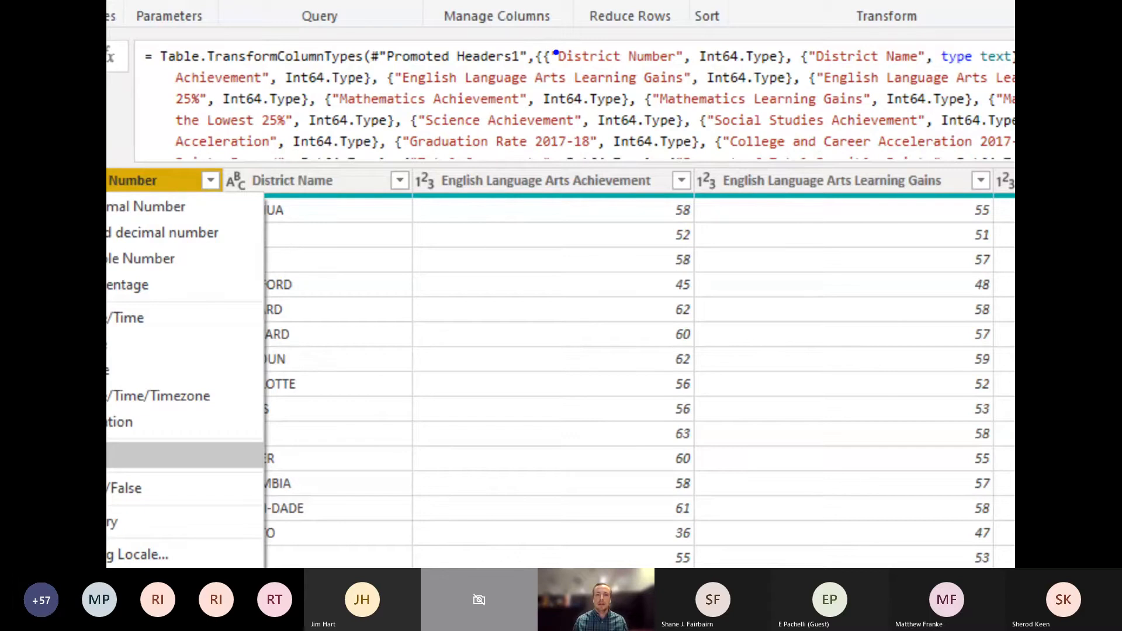
pyautogui.moveTo(537, 39)
pyautogui.mouseDown()
pyautogui.moveTo(727, 95)
pyautogui.moveTo(813, 76)
pyautogui.mouseUp()
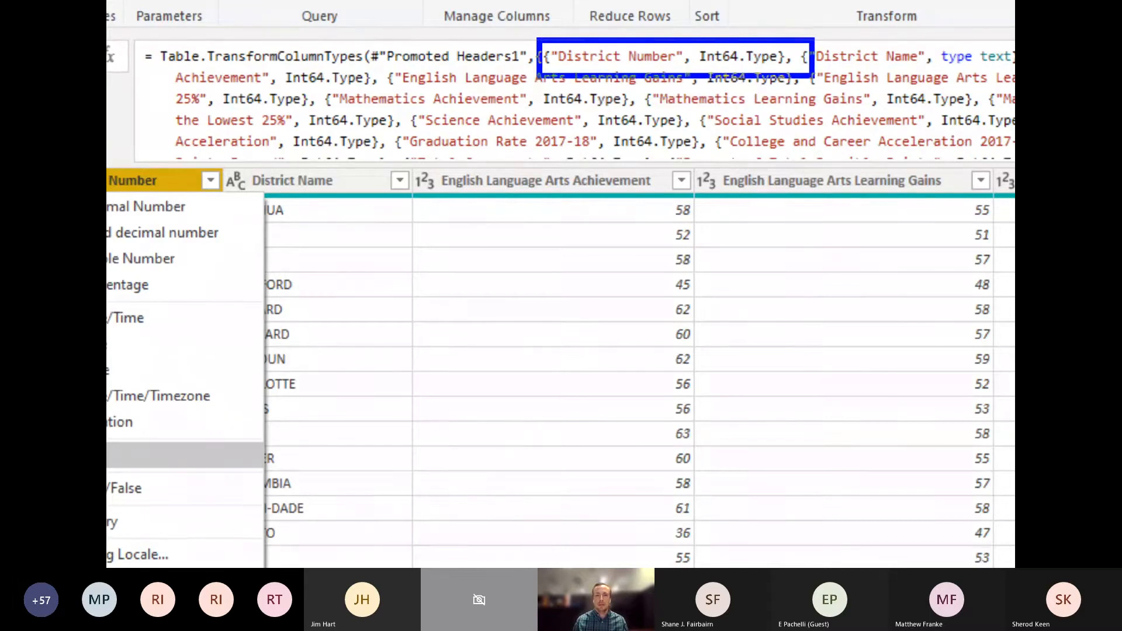
pyautogui.press('Escape')
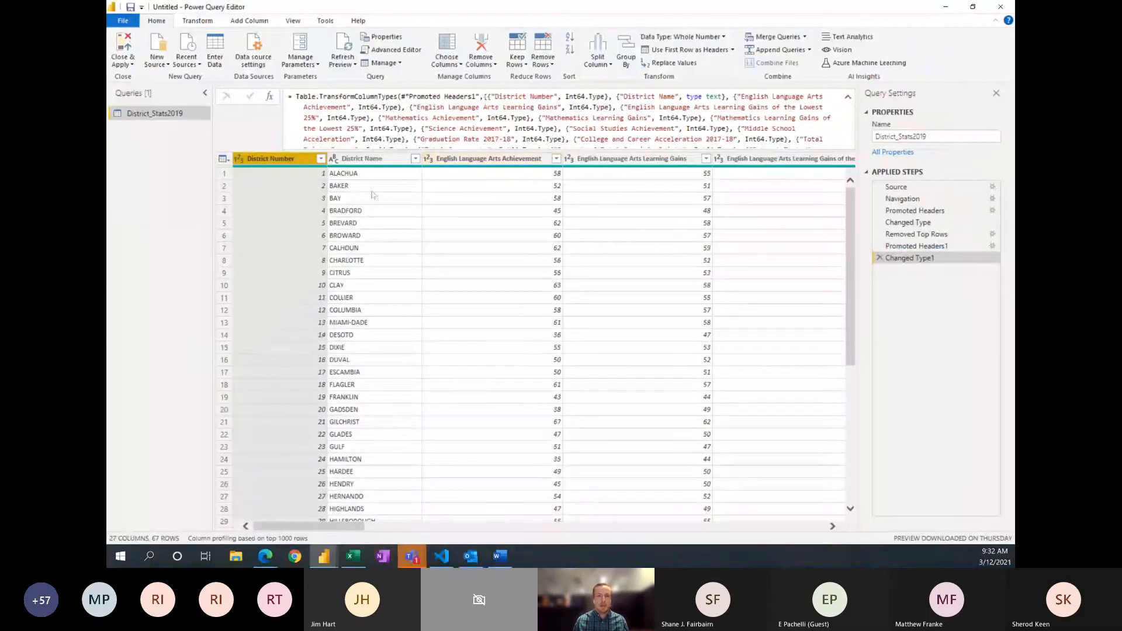
pyautogui.rightClick(247, 163)
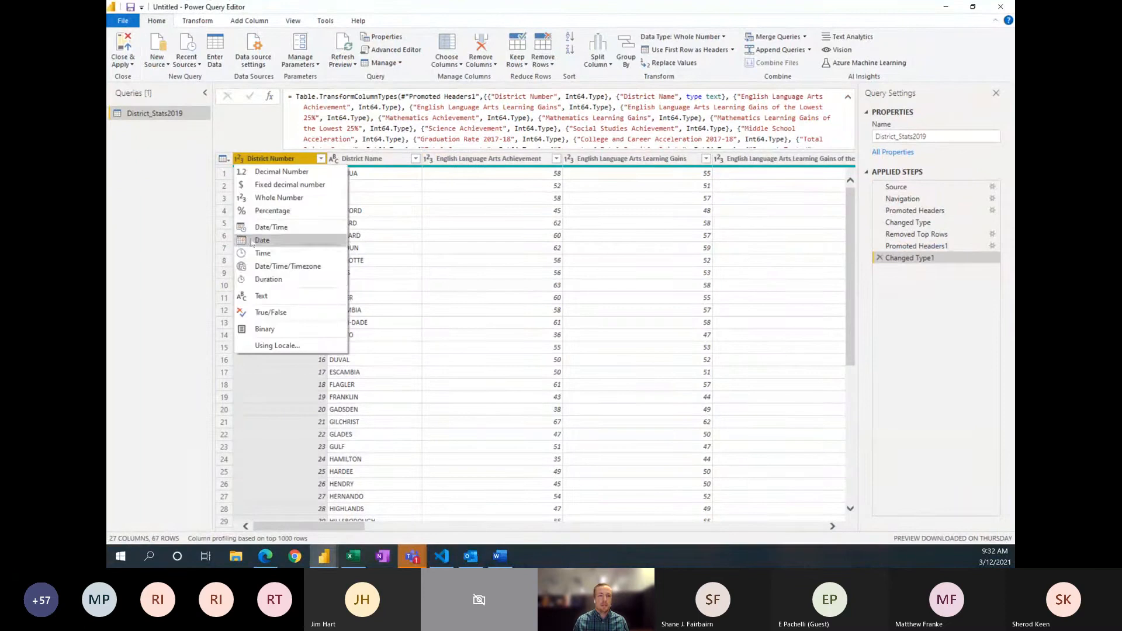
pyautogui.click(257, 295)
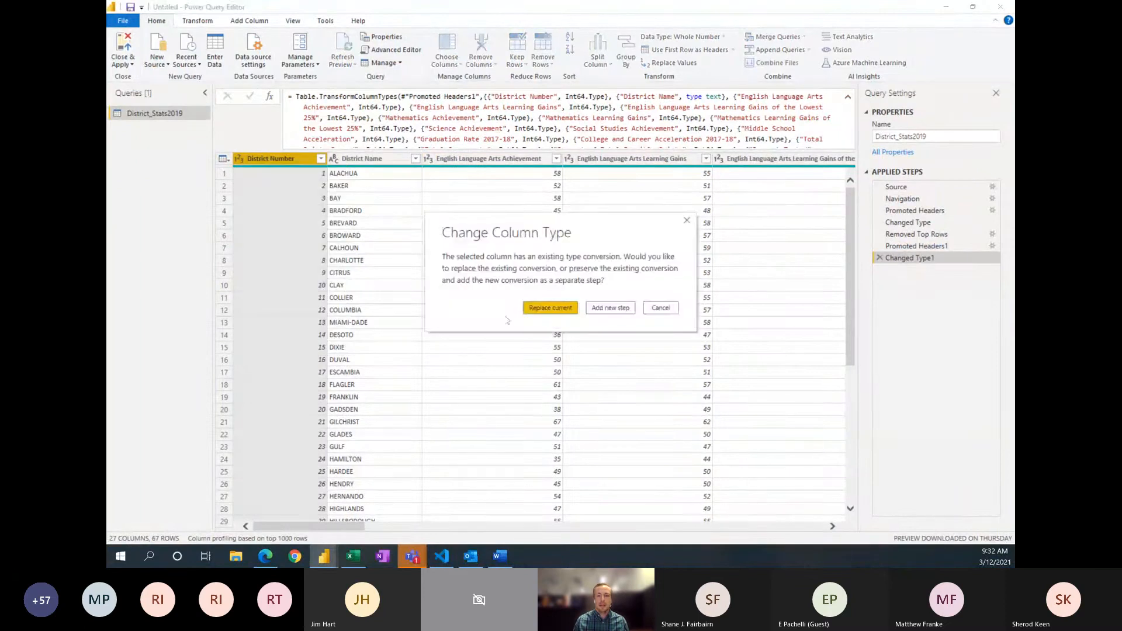
pyautogui.click(547, 309)
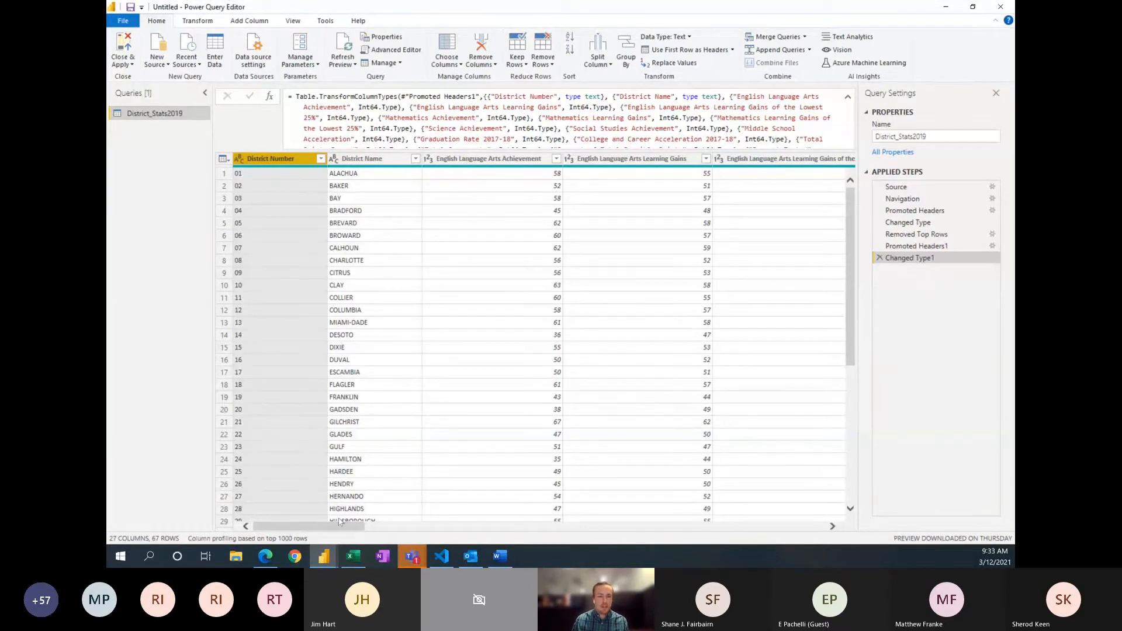
pyautogui.moveTo(335, 528)
pyautogui.mouseDown()
pyautogui.moveTo(809, 540)
pyautogui.moveTo(345, 529)
pyautogui.mouseUp()
pyautogui.click(278, 496)
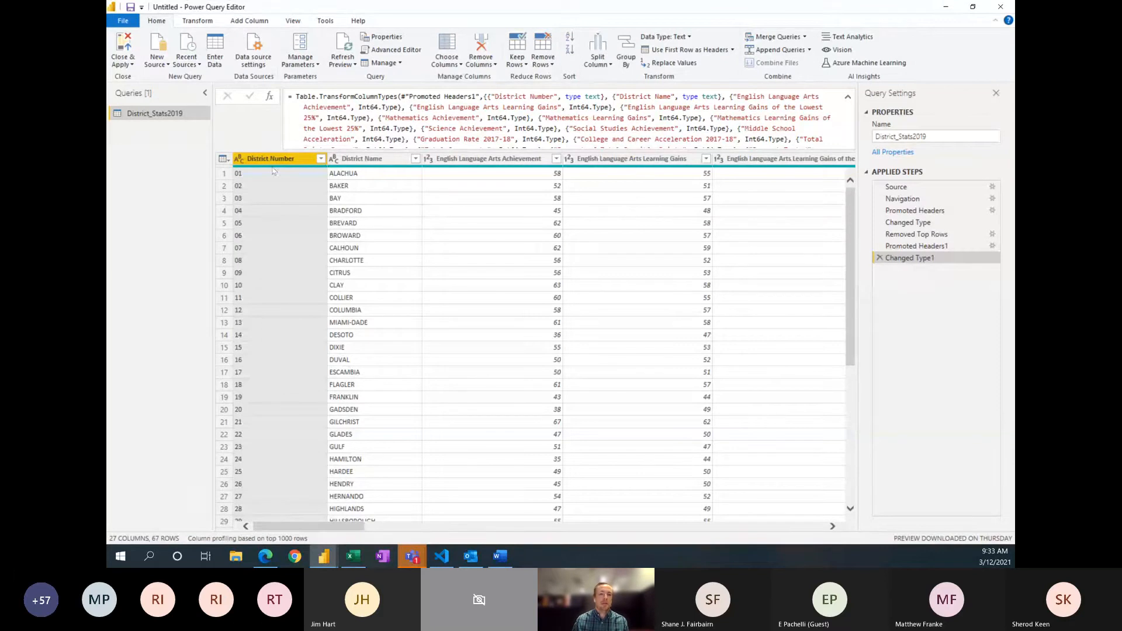
pyautogui.moveTo(273, 168)
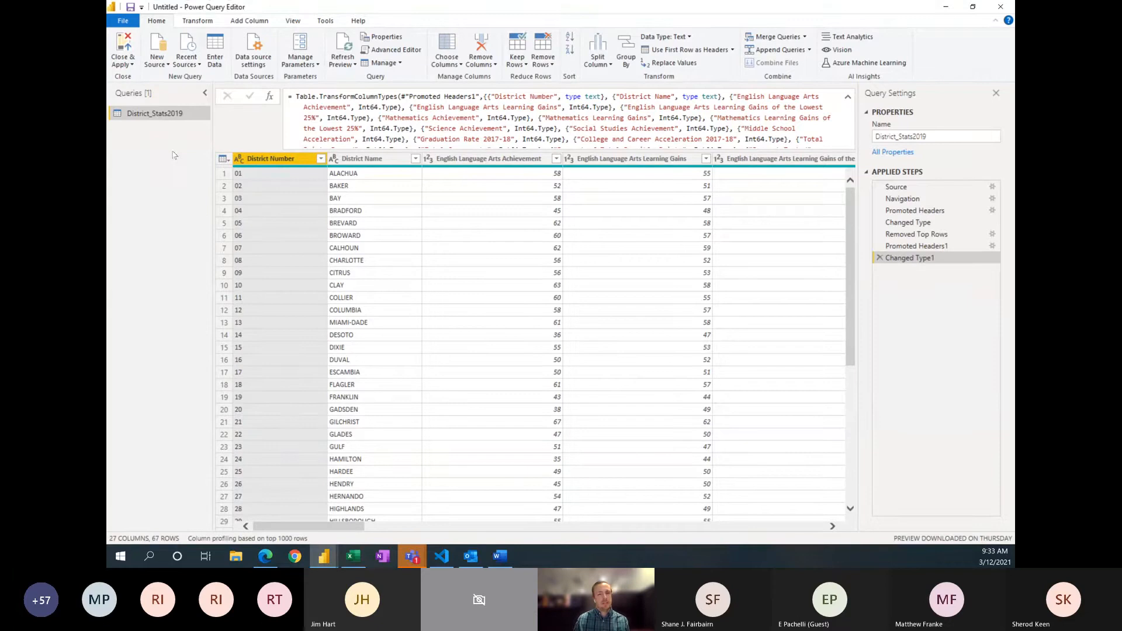
# Step: Duplicate the District_Stats2019 query and view the original query
pyautogui.rightClick(154, 116)
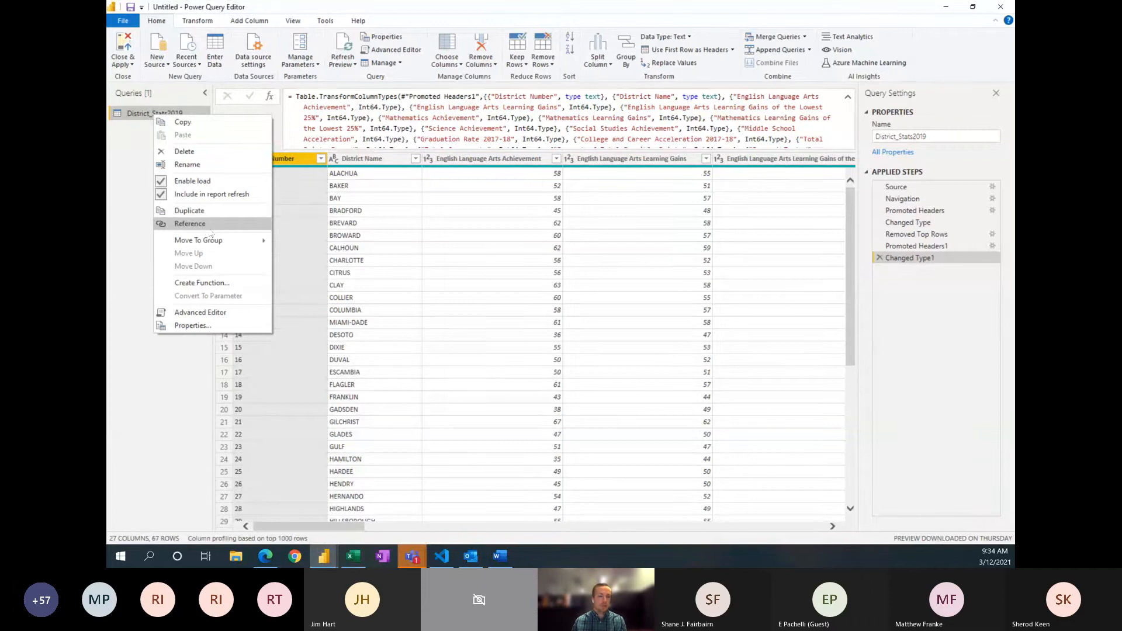
pyautogui.click(188, 211)
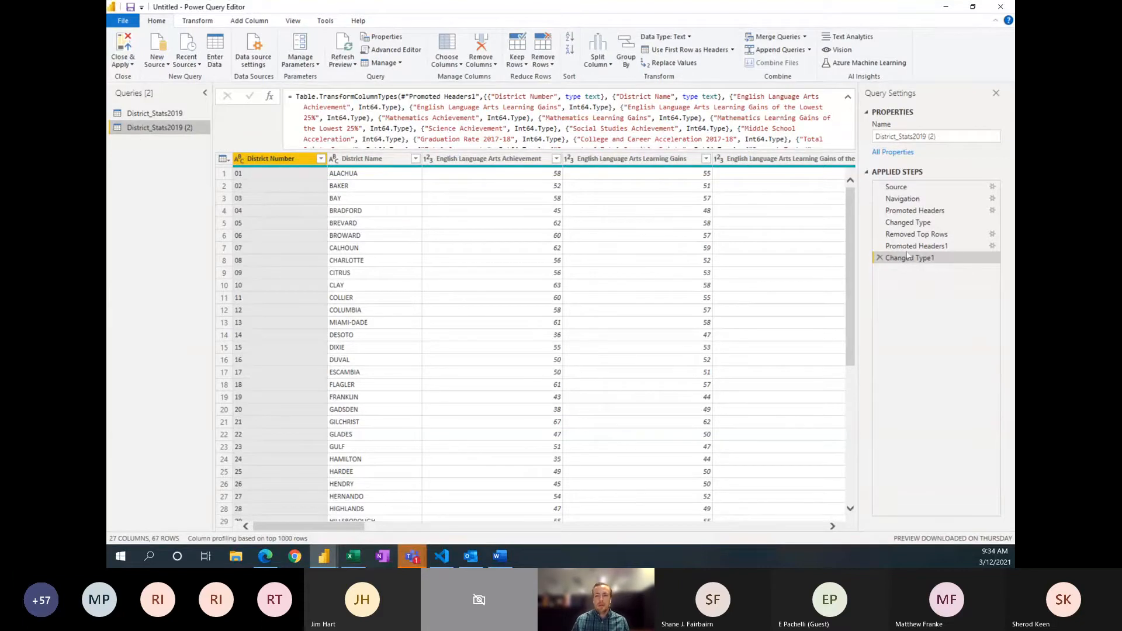
pyautogui.click(175, 114)
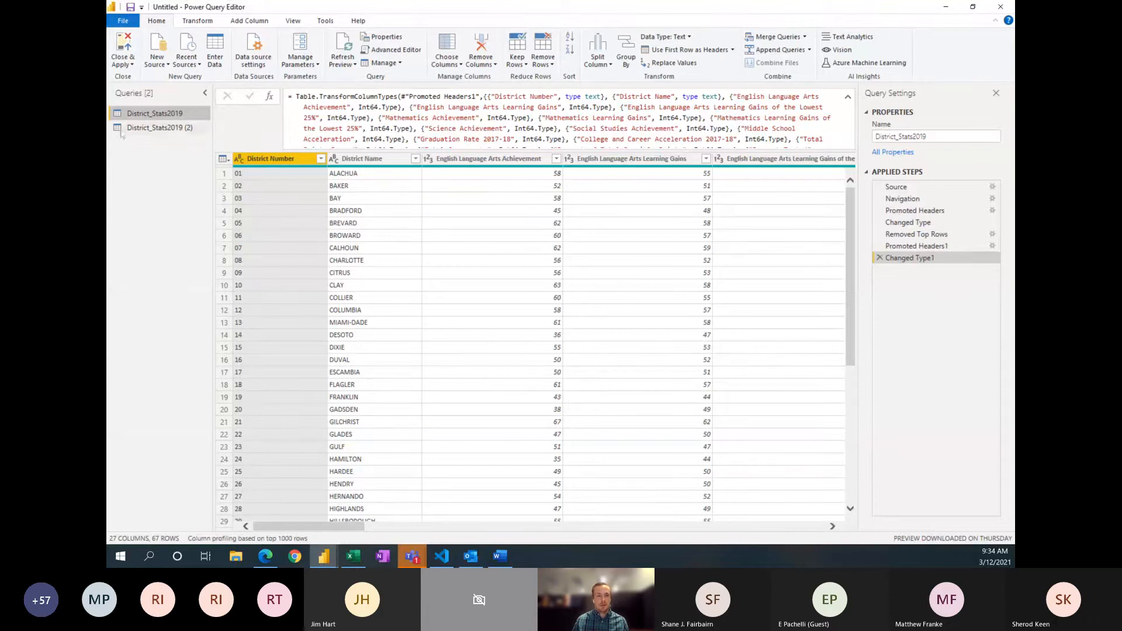
# Step: Rename the duplicated query as DistrictGradesYOY and return to the District_Stats2019 query
pyautogui.click(148, 127)
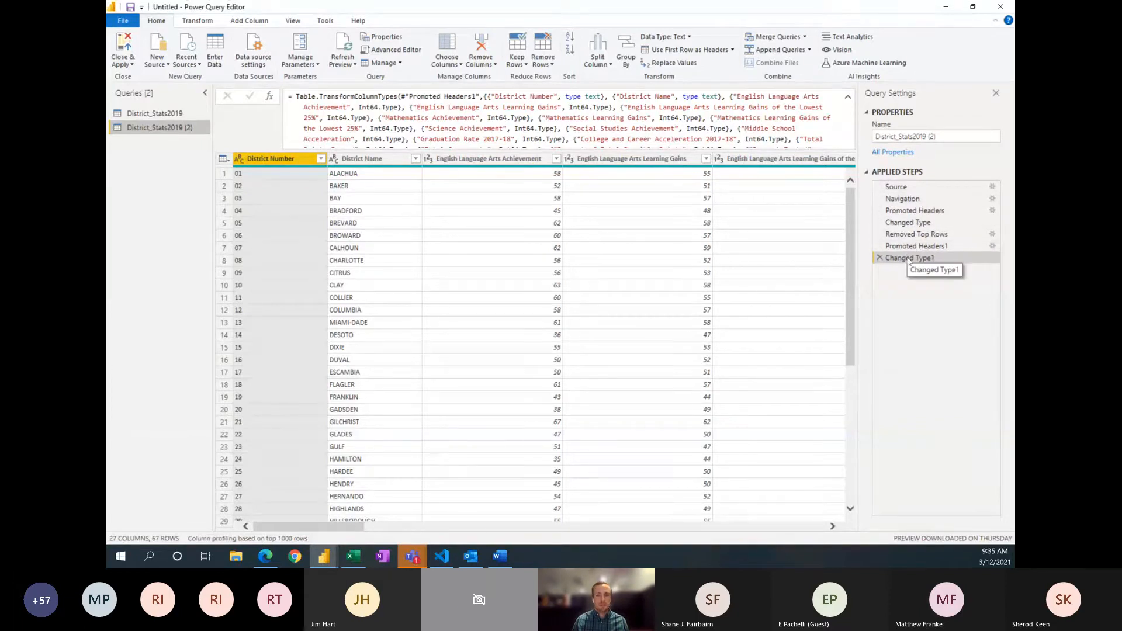
pyautogui.moveTo(950, 135); pyautogui.dragTo(899, 136)
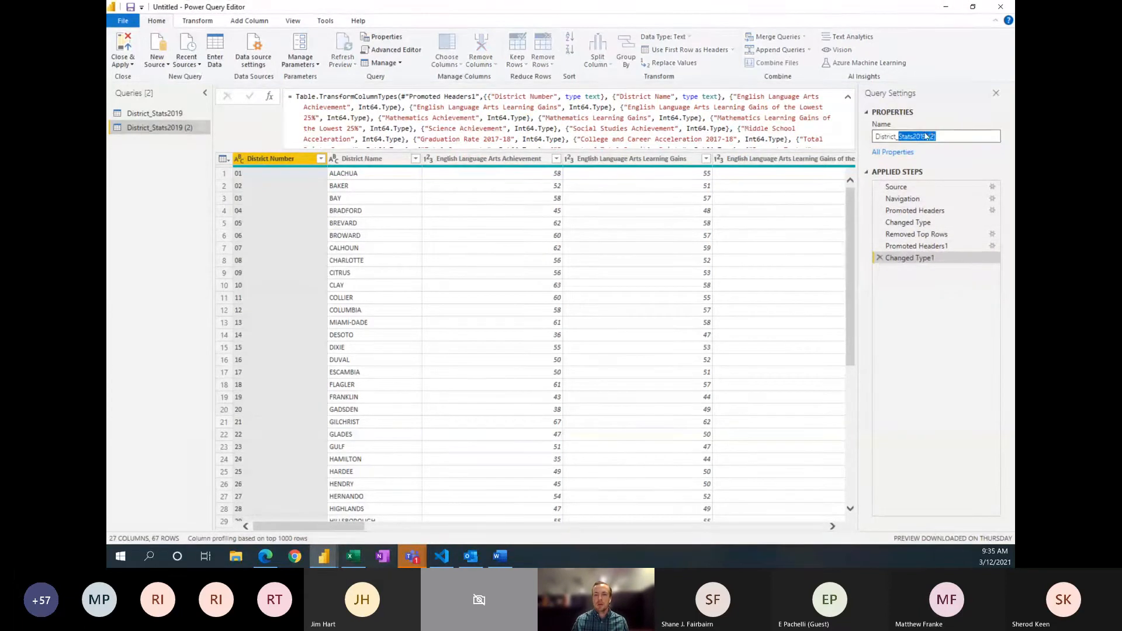
pyautogui.press('BackSpace')
pyautogui.press('BackSpace')
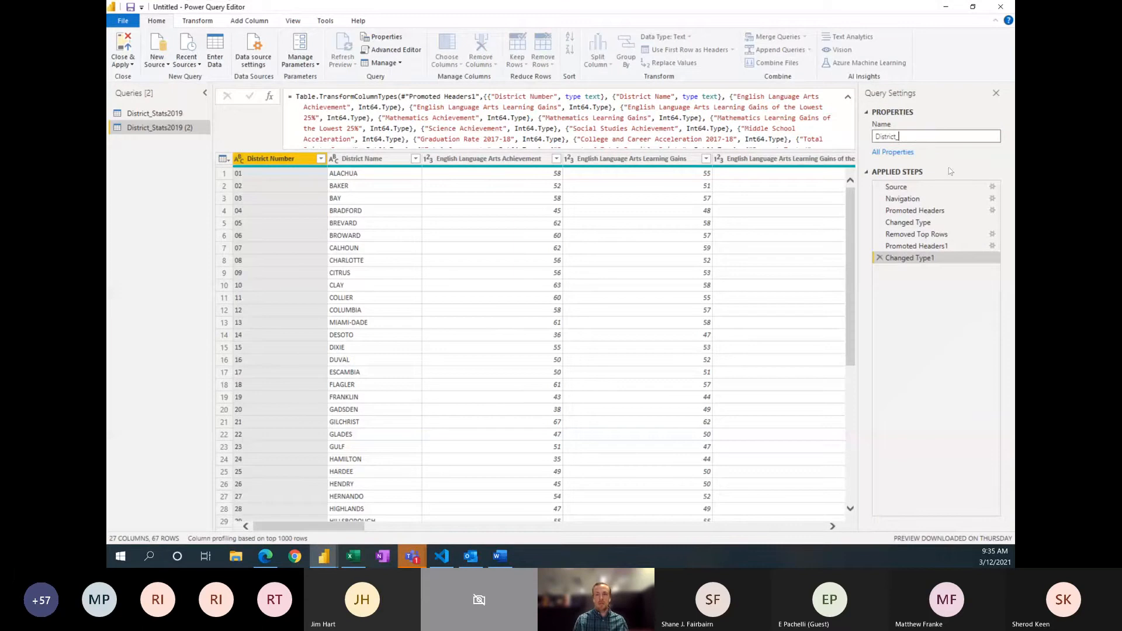
pyautogui.write('Grade')
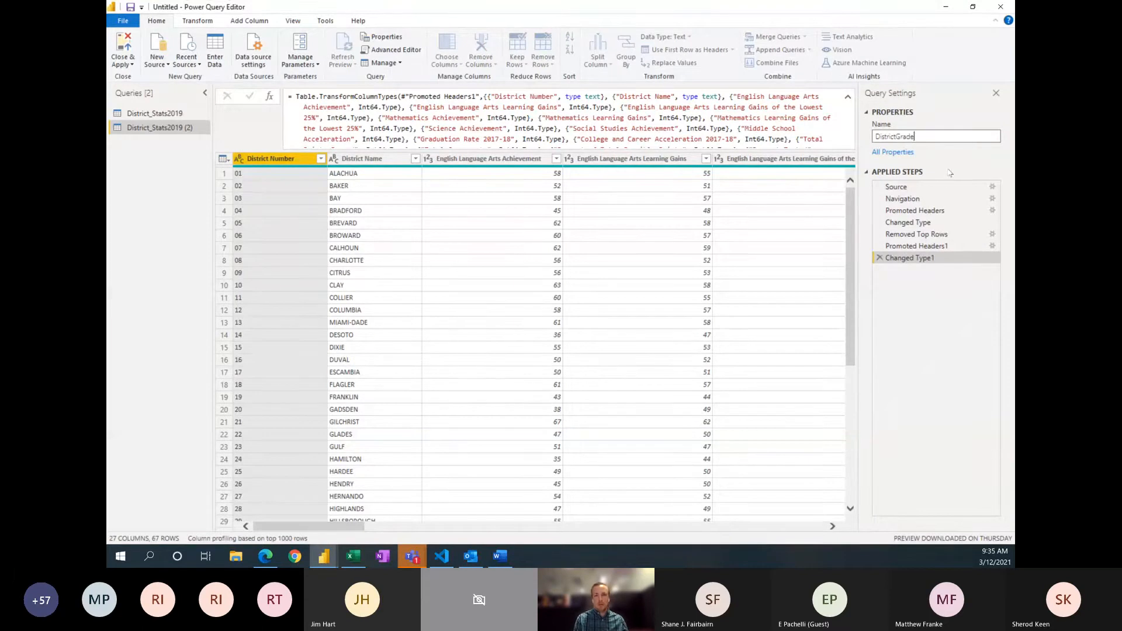
pyautogui.write('sYOY')
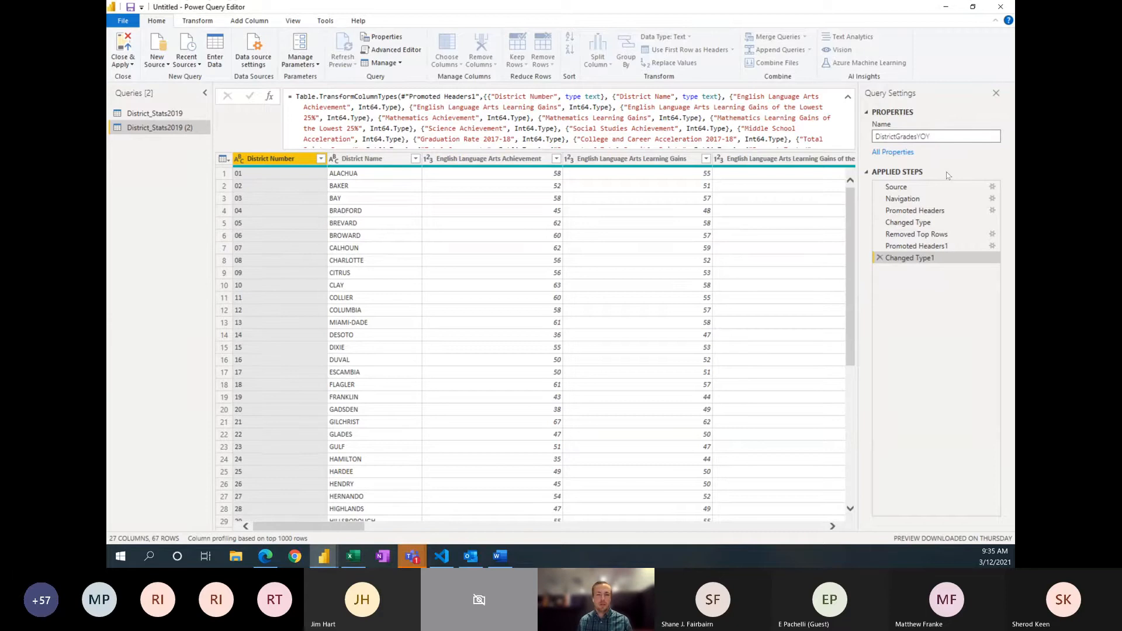
pyautogui.press('Return')
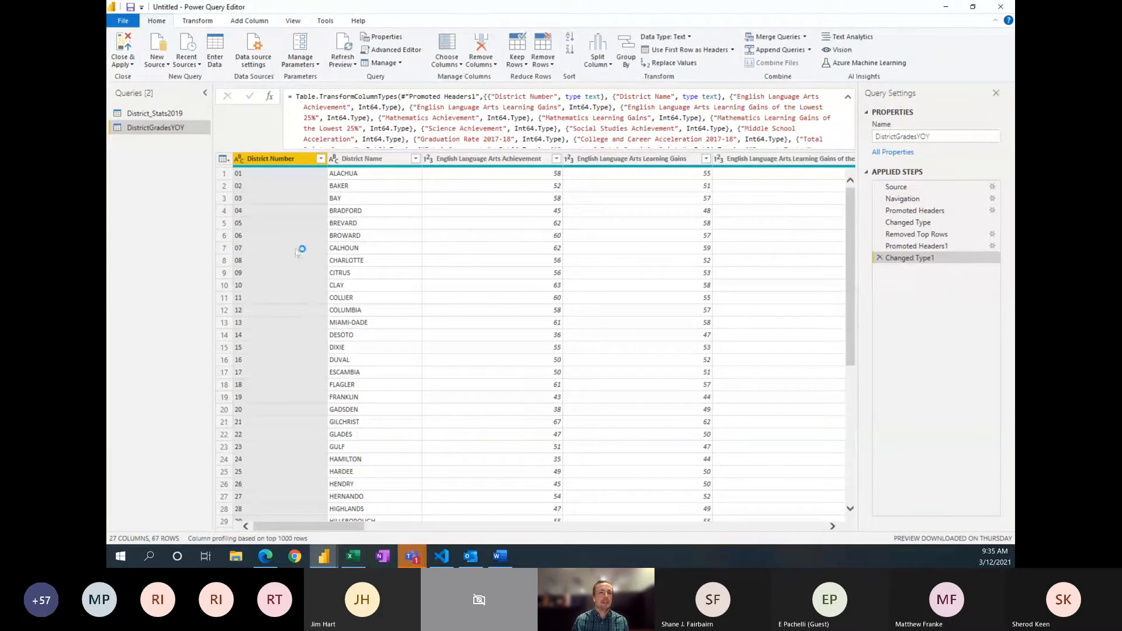
pyautogui.click(175, 117)
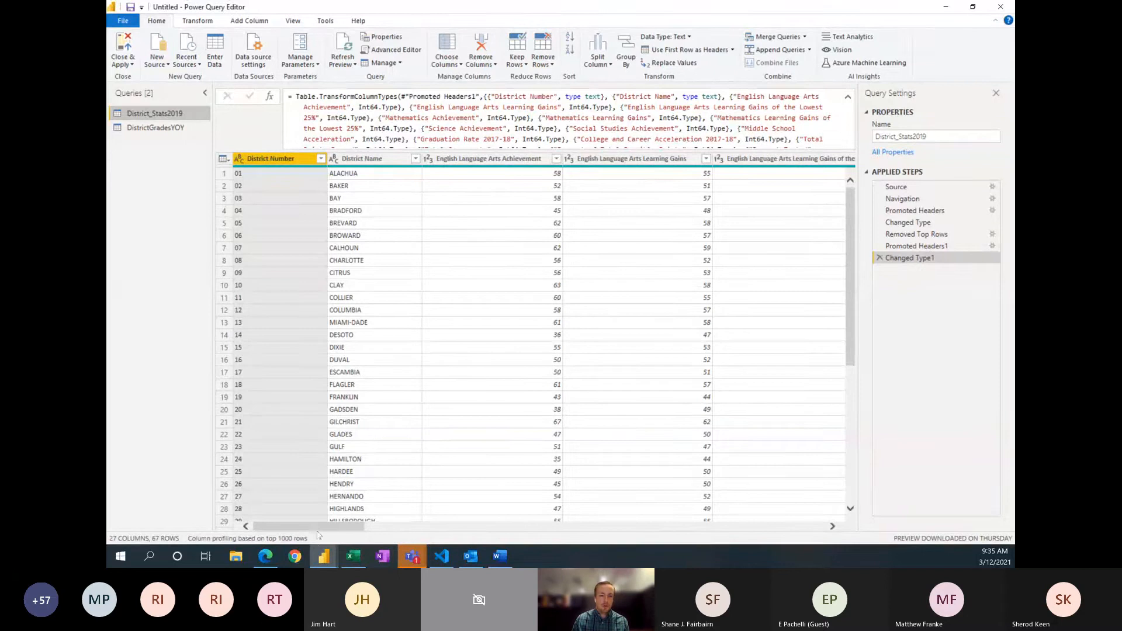
# Step: Remove the Grade 2019 through Grade 2010 columns, including Informational Baseline Grade 2015, from the District_Stats2019 query by choosing which columns to keep
pyautogui.moveTo(319, 533); pyautogui.dragTo(692, 549)
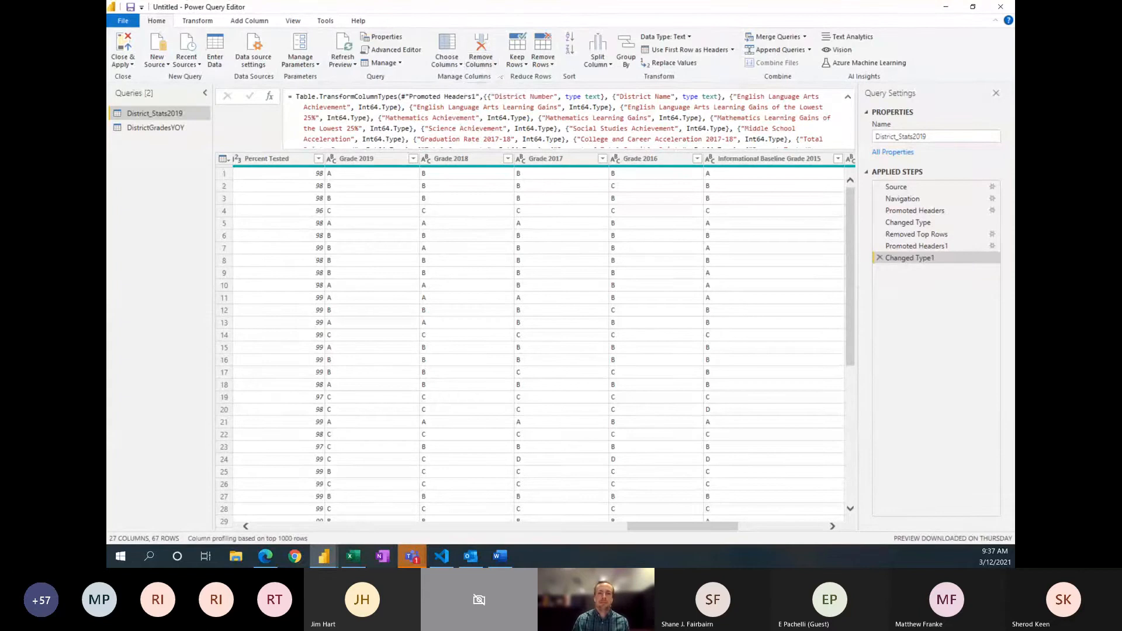
pyautogui.click(454, 64)
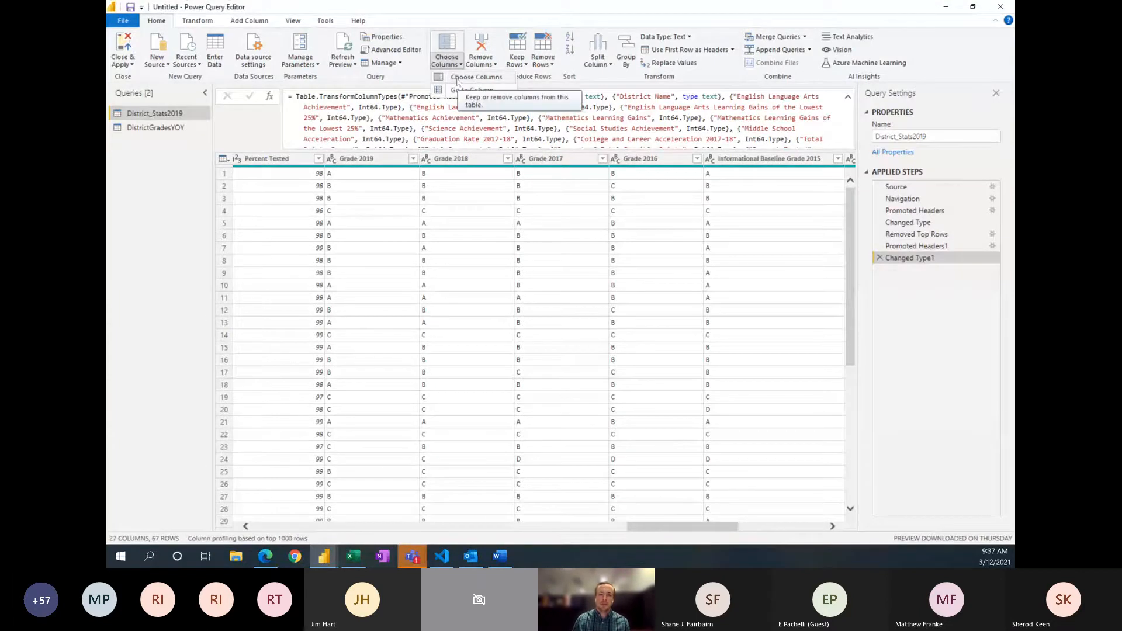
pyautogui.click(458, 82)
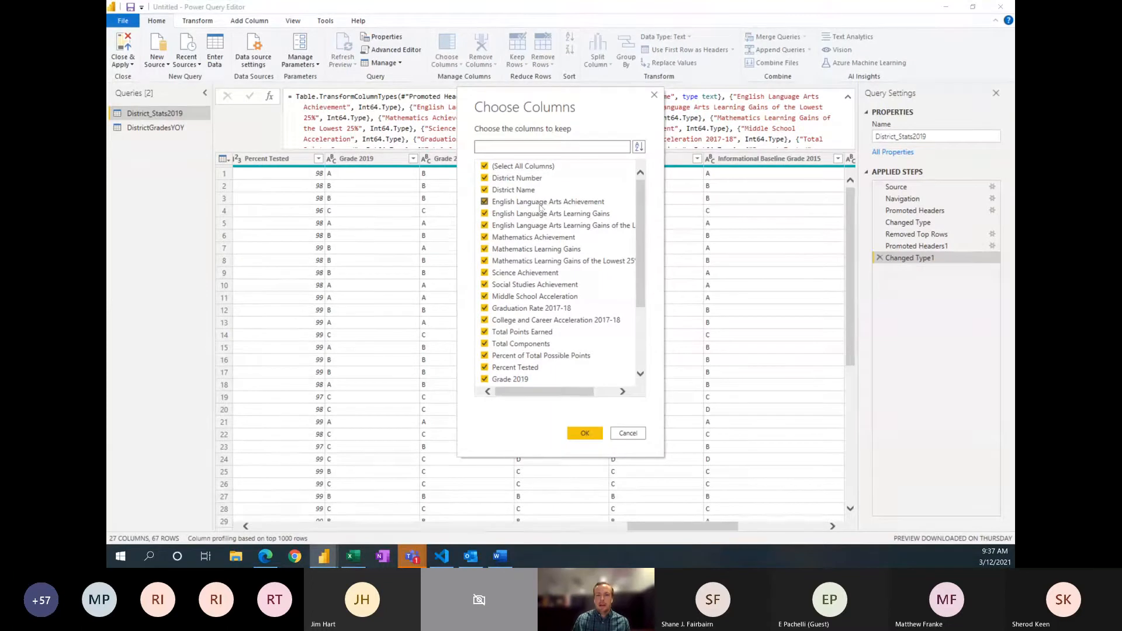
pyautogui.scroll(-3, 540, 207)
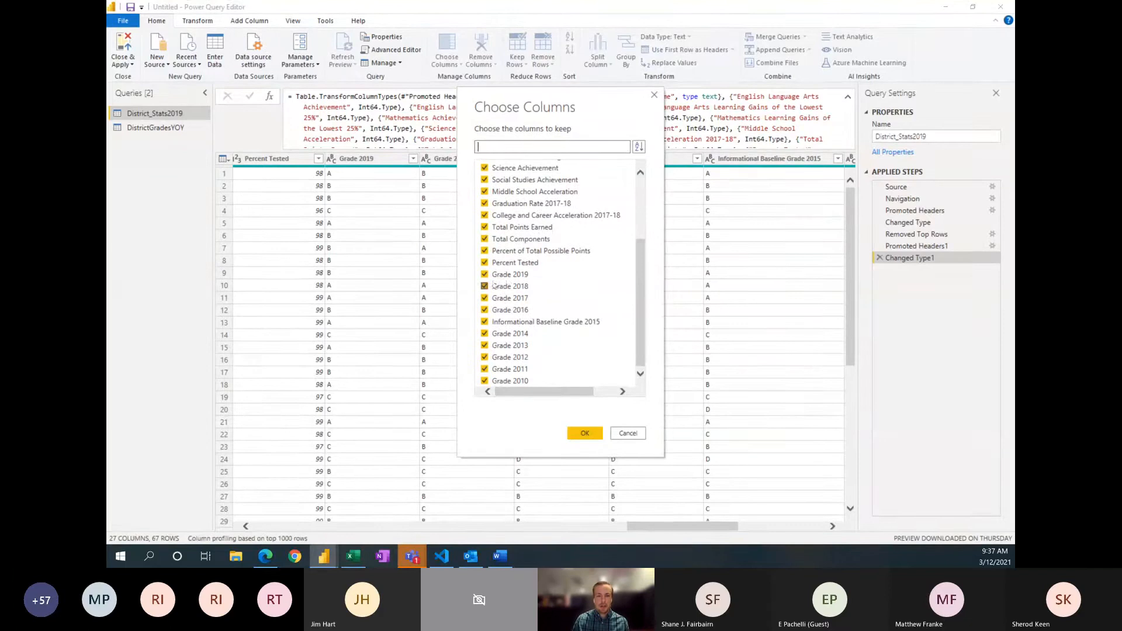
pyautogui.click(484, 274)
pyautogui.click(484, 286)
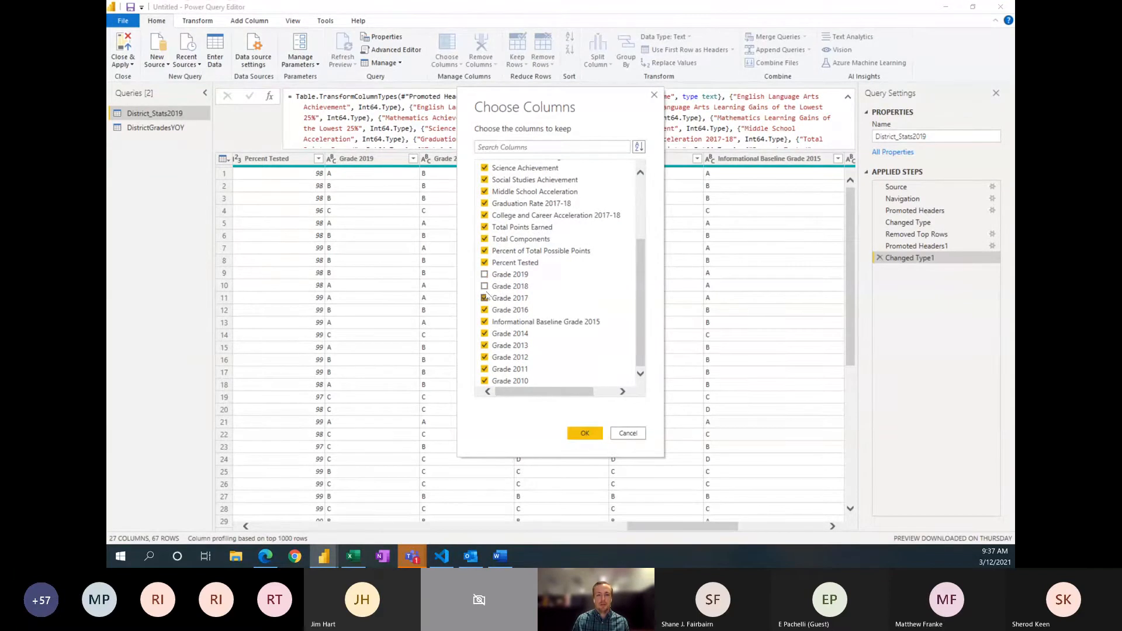
pyautogui.click(484, 298)
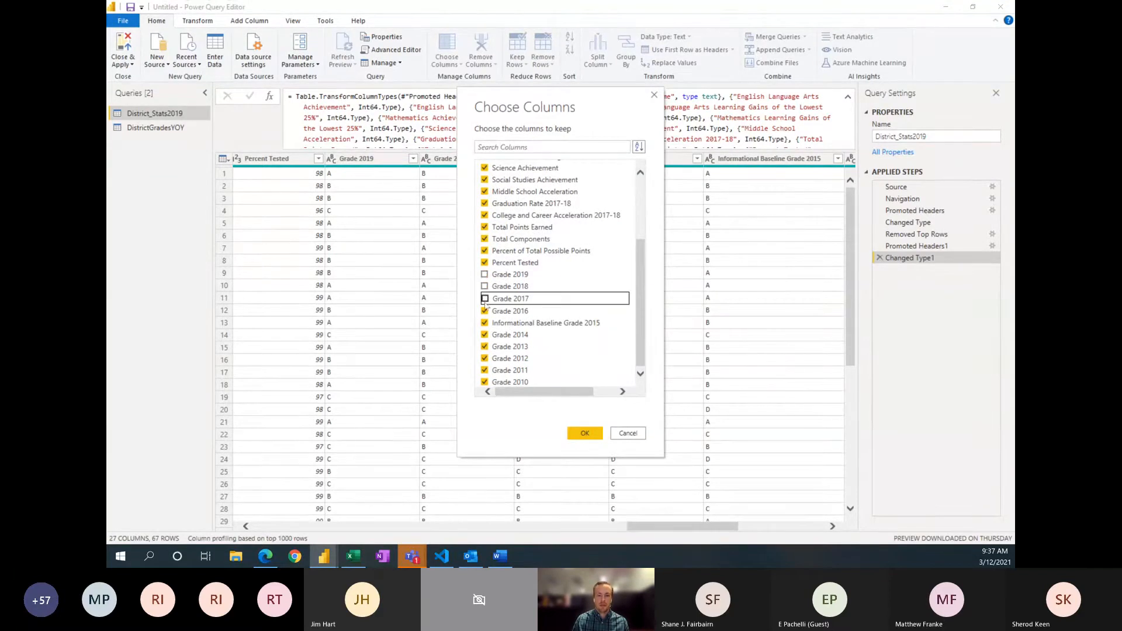
pyautogui.click(484, 310)
pyautogui.click(485, 322)
pyautogui.click(484, 335)
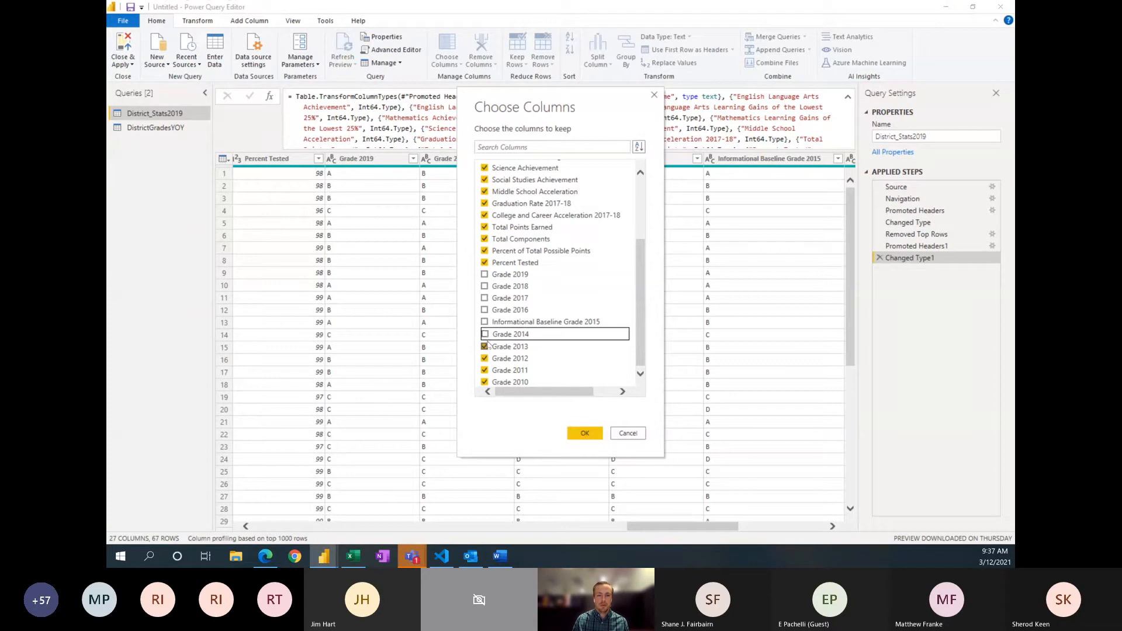
pyautogui.click(485, 346)
pyautogui.click(484, 357)
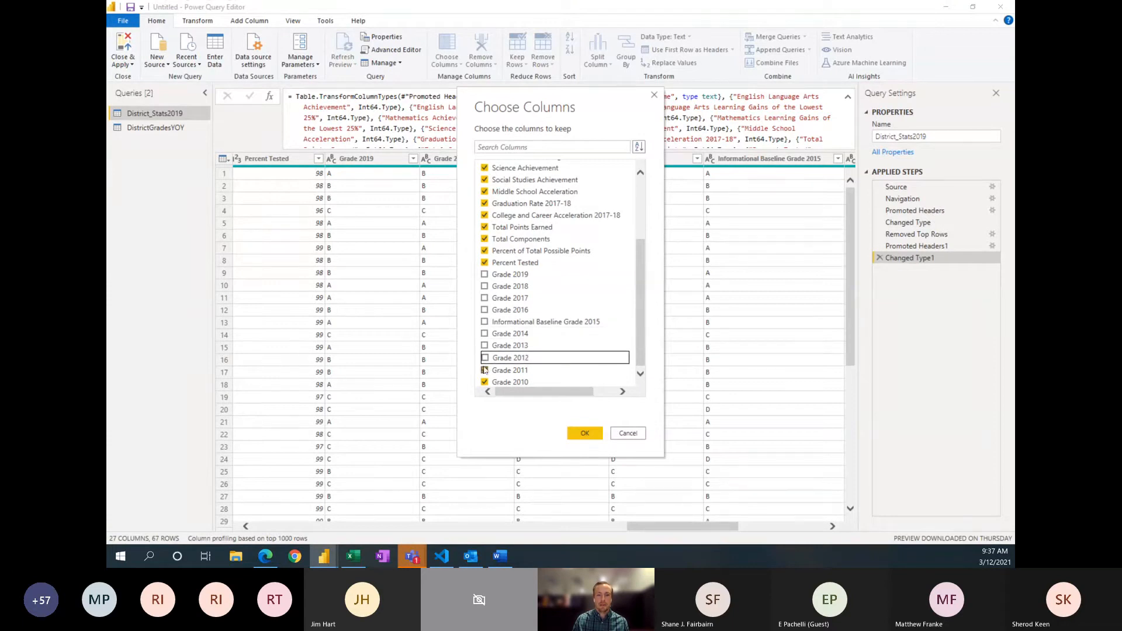
pyautogui.click(485, 370)
pyautogui.click(484, 382)
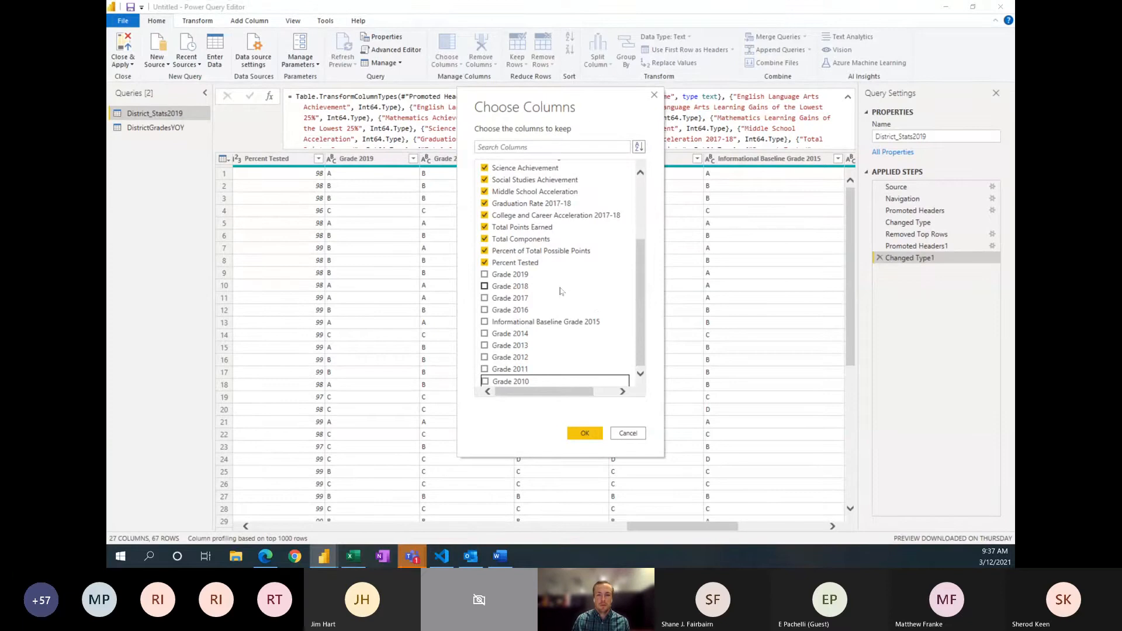
pyautogui.click(597, 435)
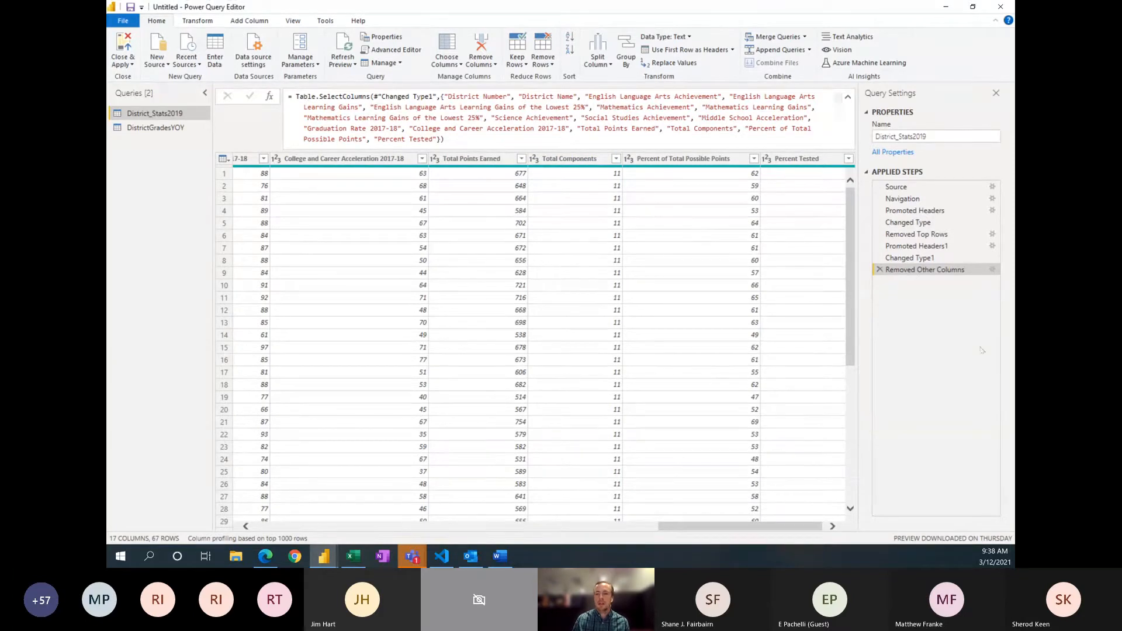
# Step: Review the settings of the Removed Other Columns and Promoted Headers1 steps without changing them, and return to the last applied step
pyautogui.click(994, 270)
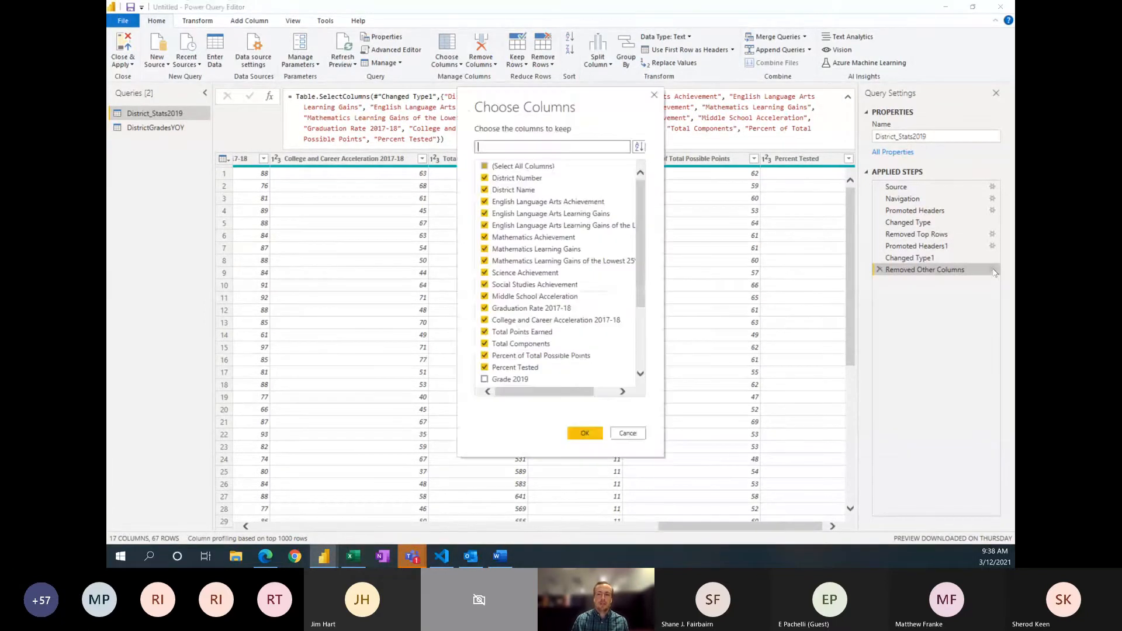
pyautogui.scroll(-3, 560, 272)
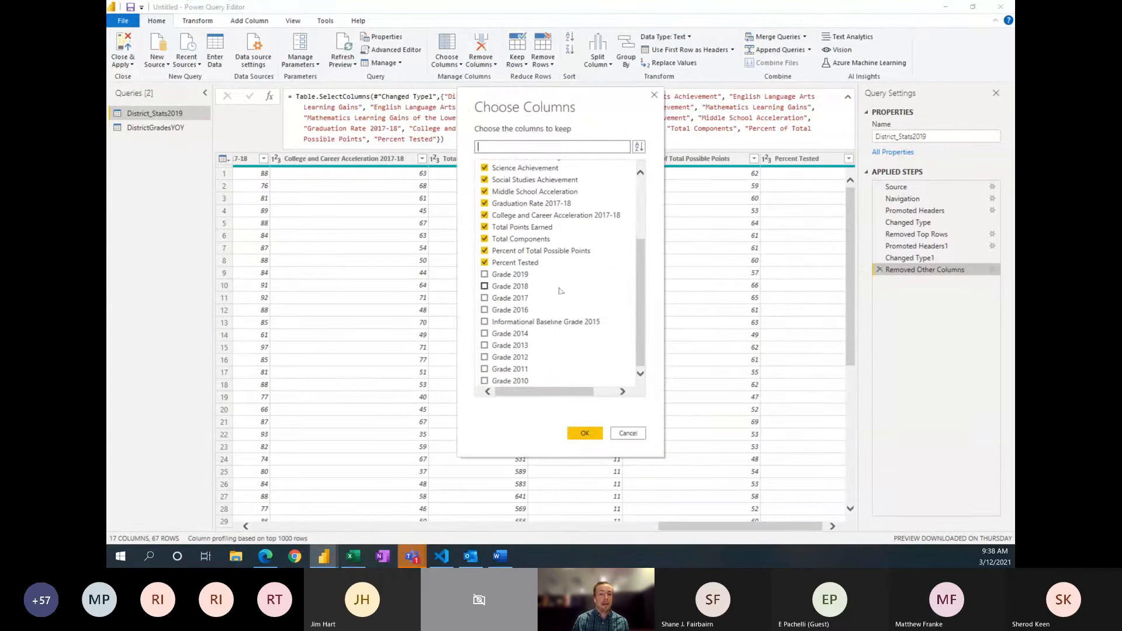
pyautogui.click(653, 95)
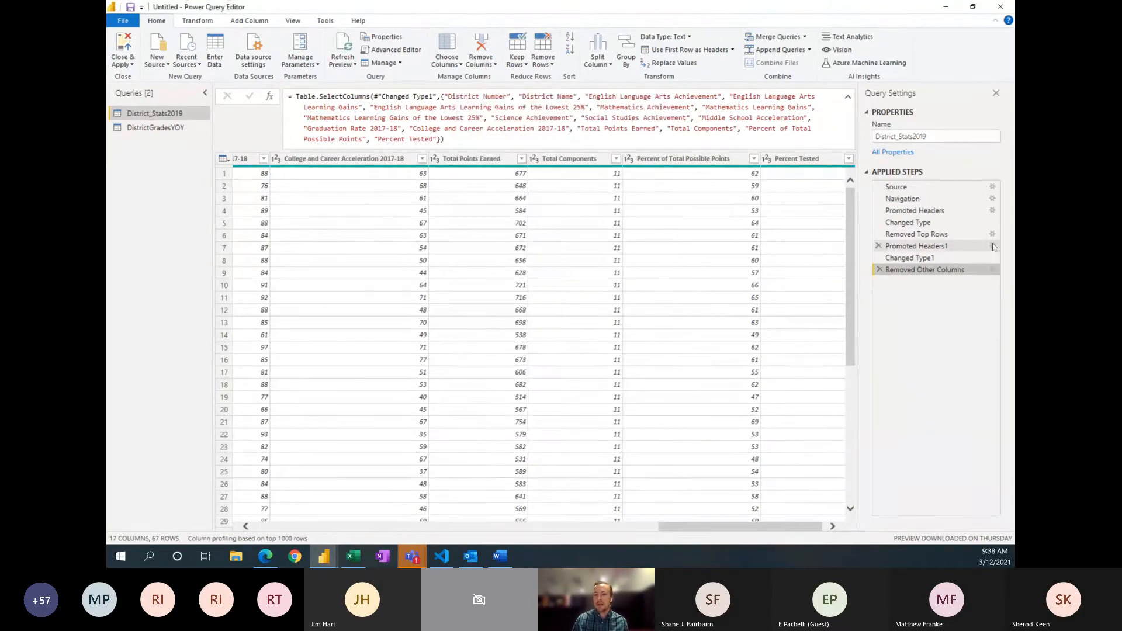
pyautogui.click(992, 246)
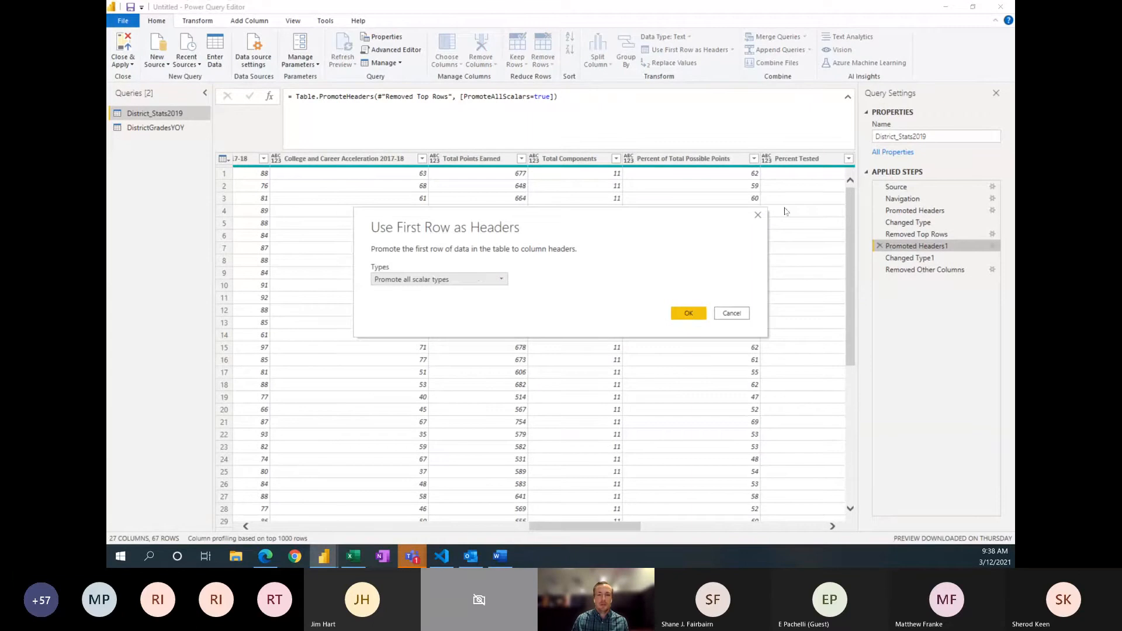
pyautogui.click(758, 216)
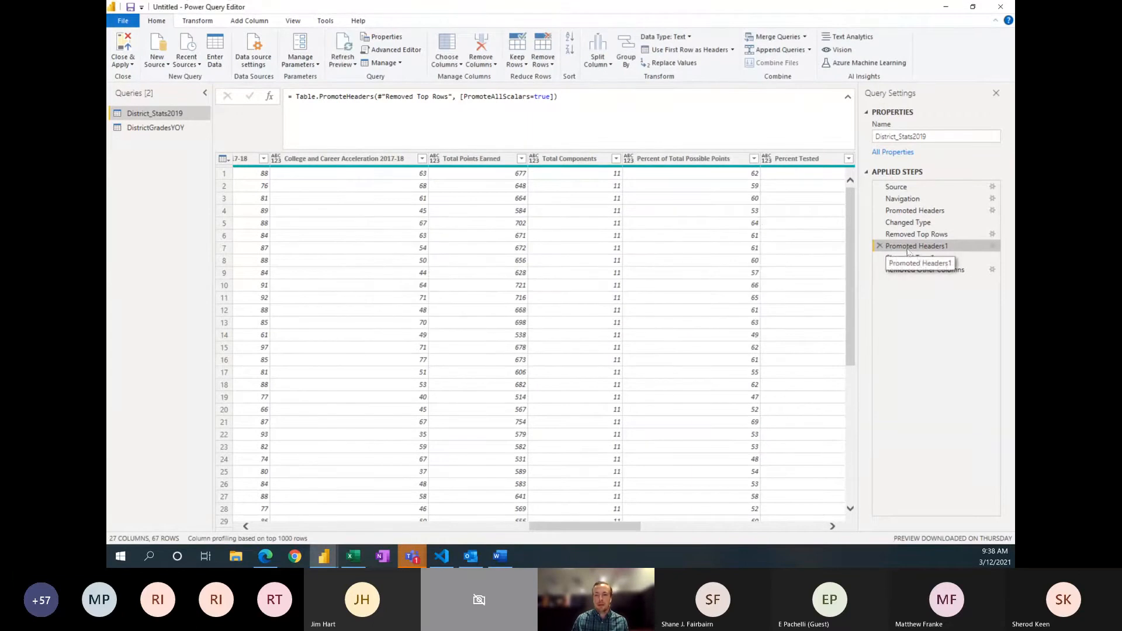
pyautogui.click(925, 270)
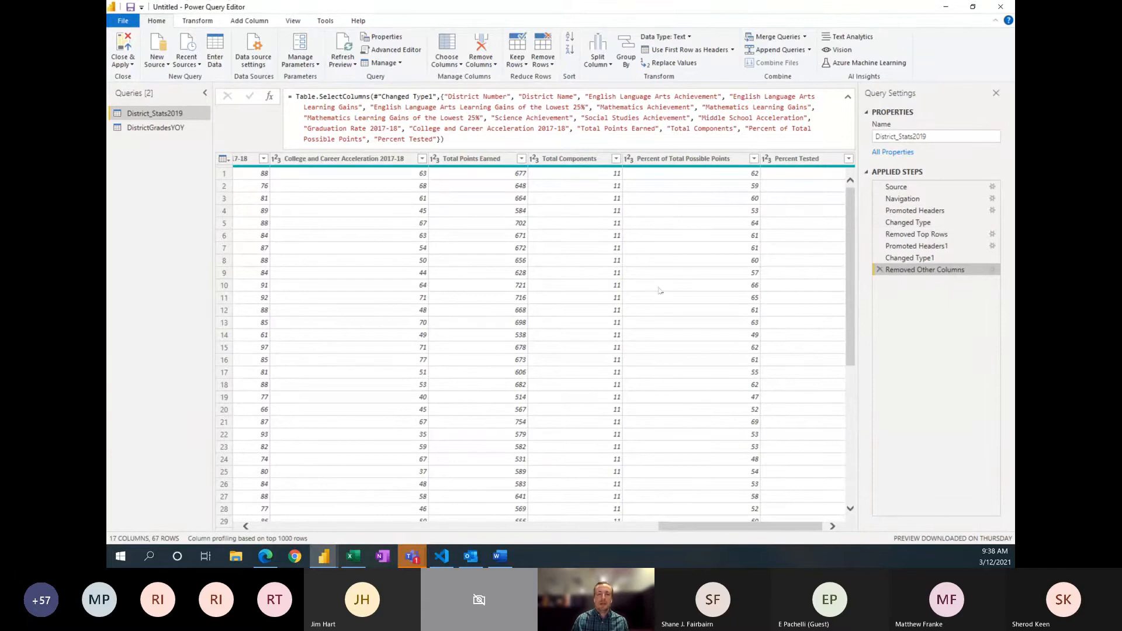
pyautogui.rightClick(913, 250)
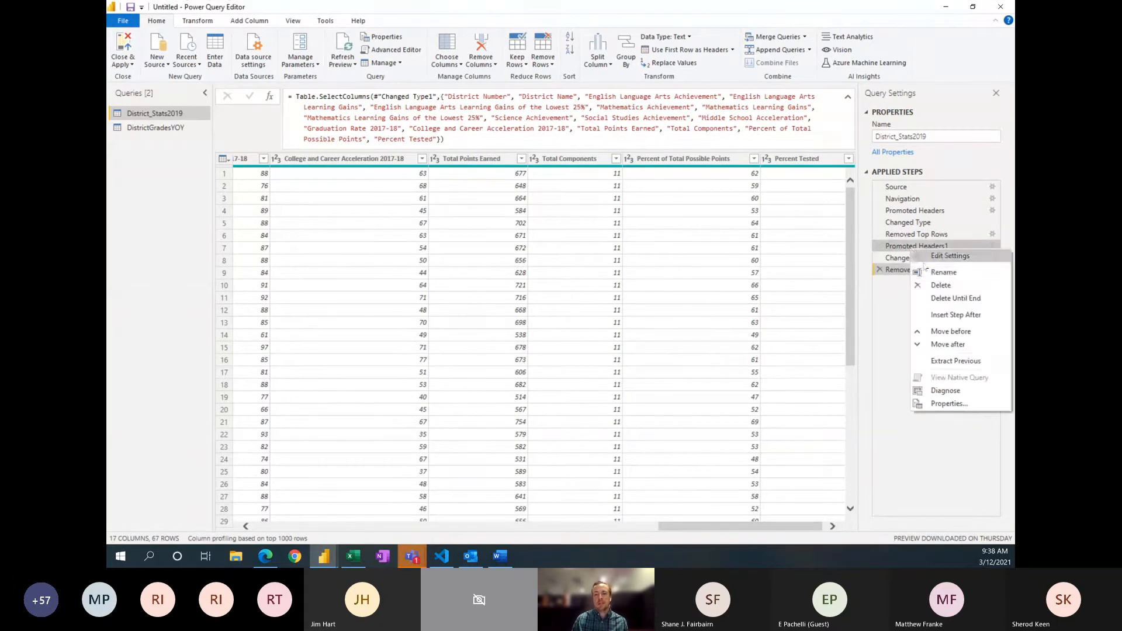
pyautogui.click(891, 321)
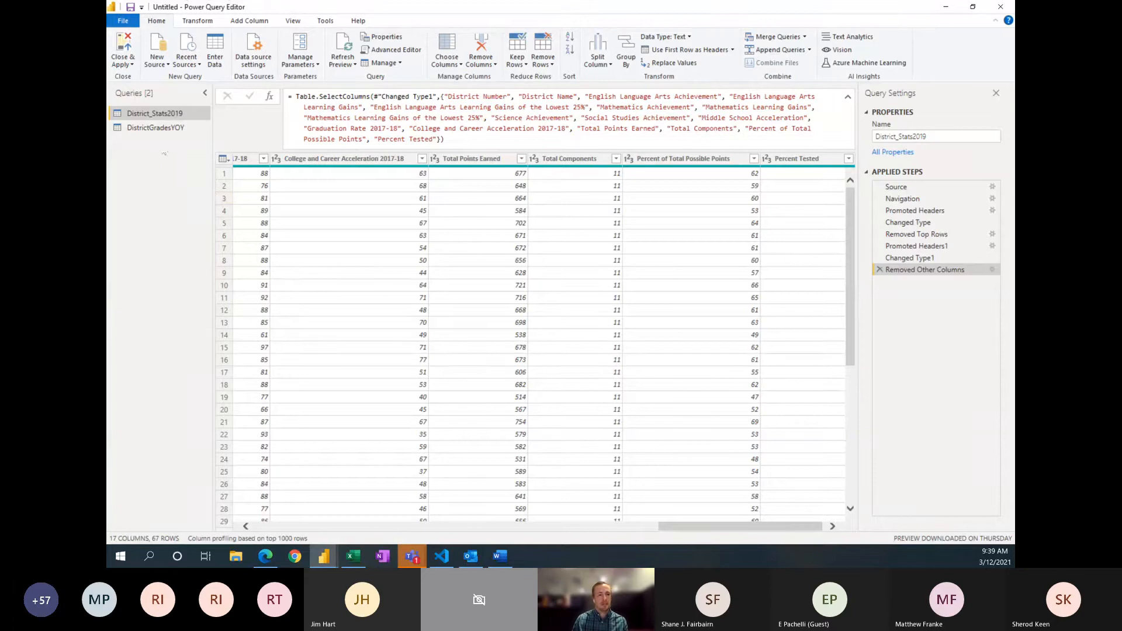
# Step: View the full M code of the District_Stats2019 query in the Advanced Editor and compare the query with DistrictGradesYOY
pyautogui.hotkey('alt', 'Tab')
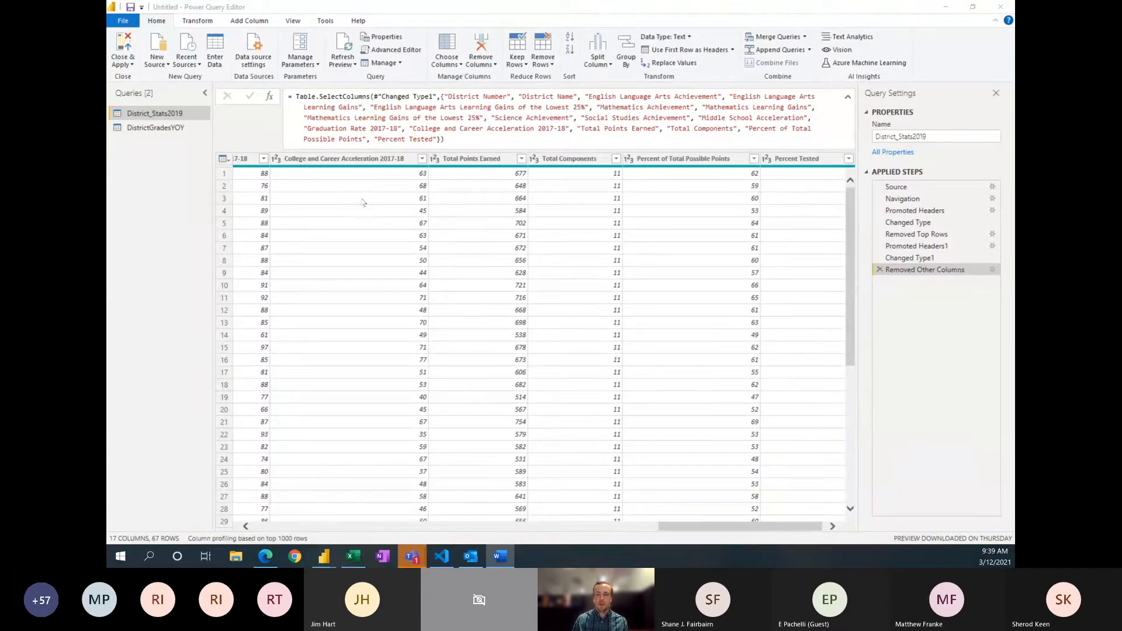
pyautogui.click(402, 52)
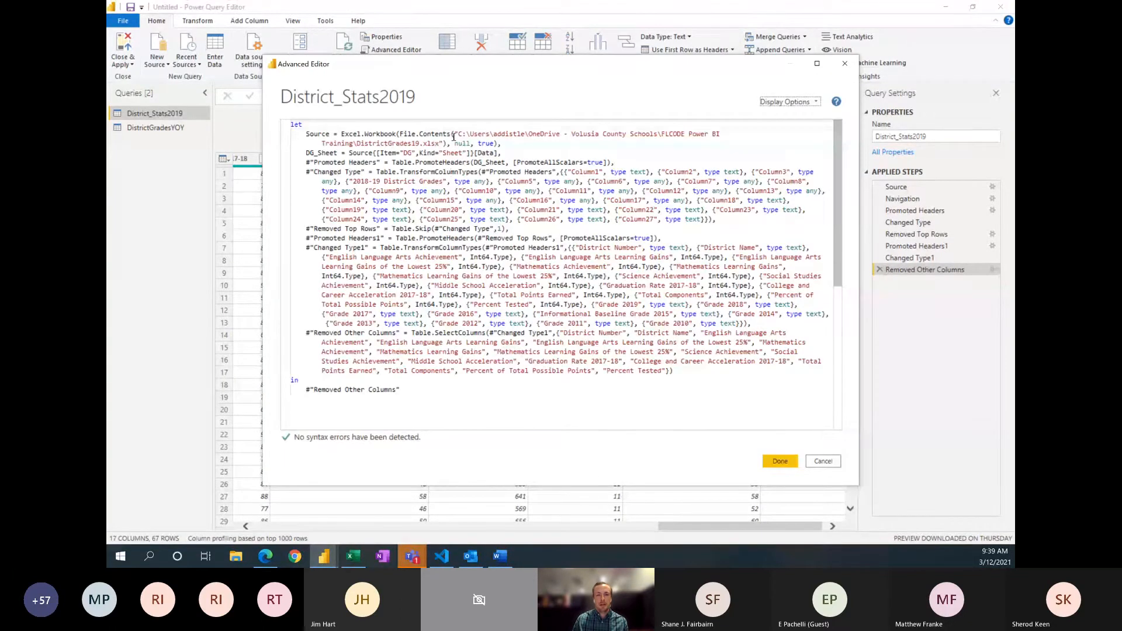
pyautogui.click(846, 64)
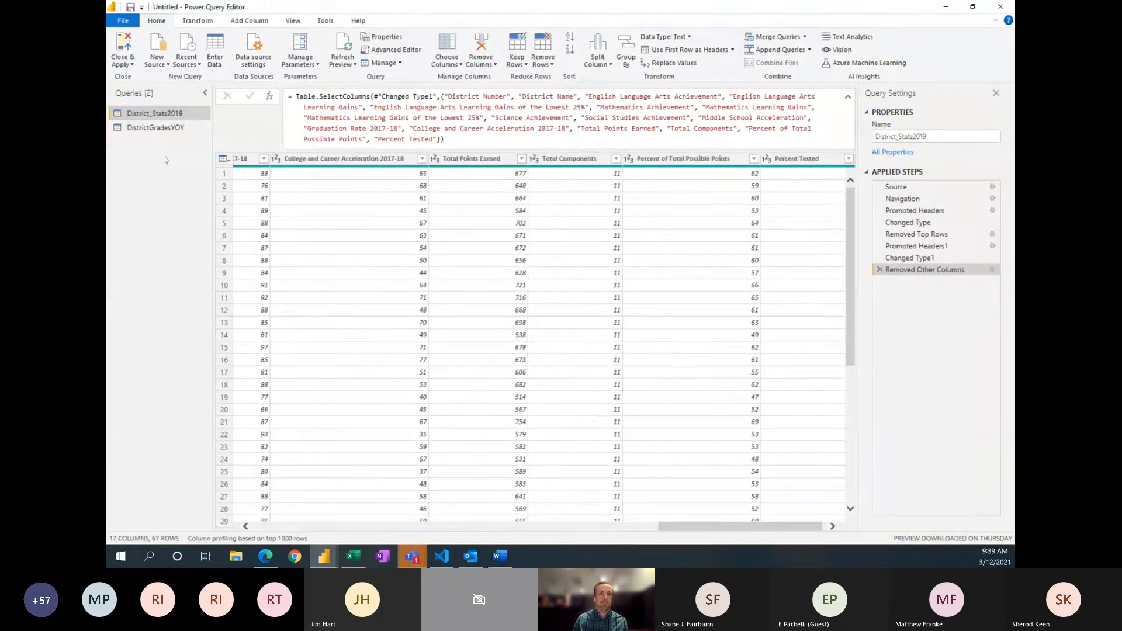
pyautogui.click(150, 129)
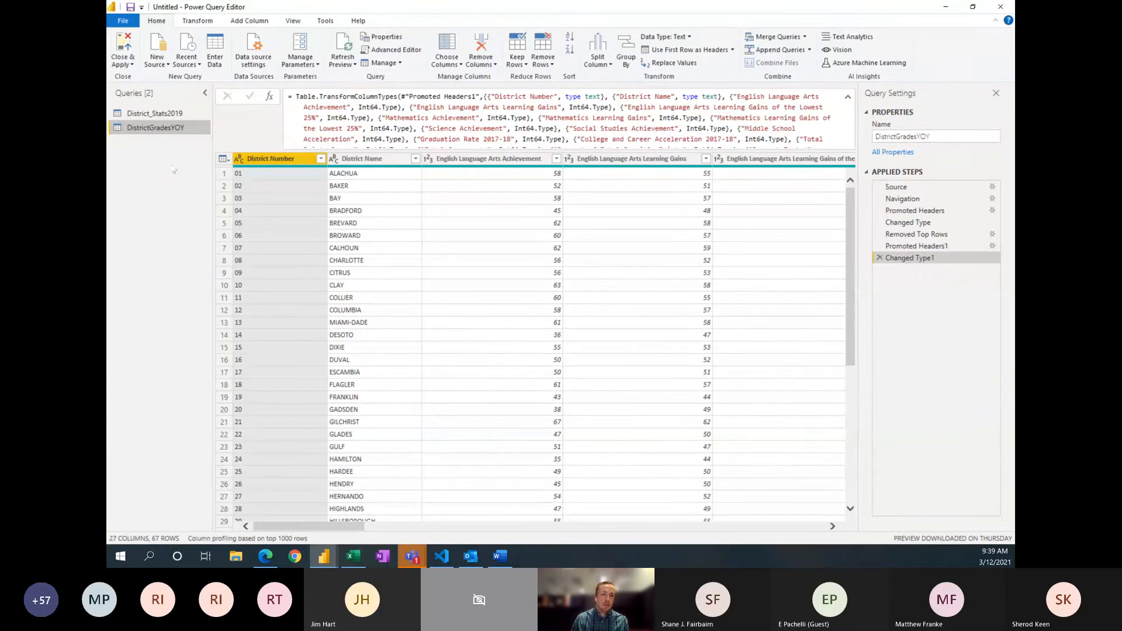
pyautogui.click(169, 113)
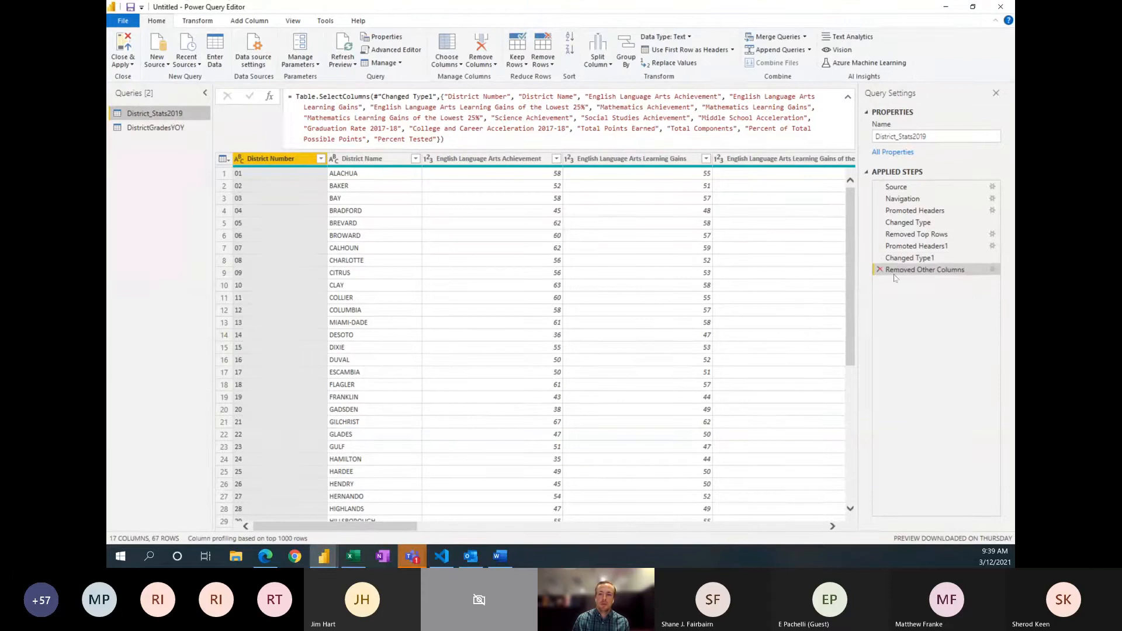
# Step: Keep only District Number, Informational Baseline Grade 2015 and the other yearly grade columns from 2019 to 2010 in the DistrictGradesYOY query
pyautogui.click(165, 125)
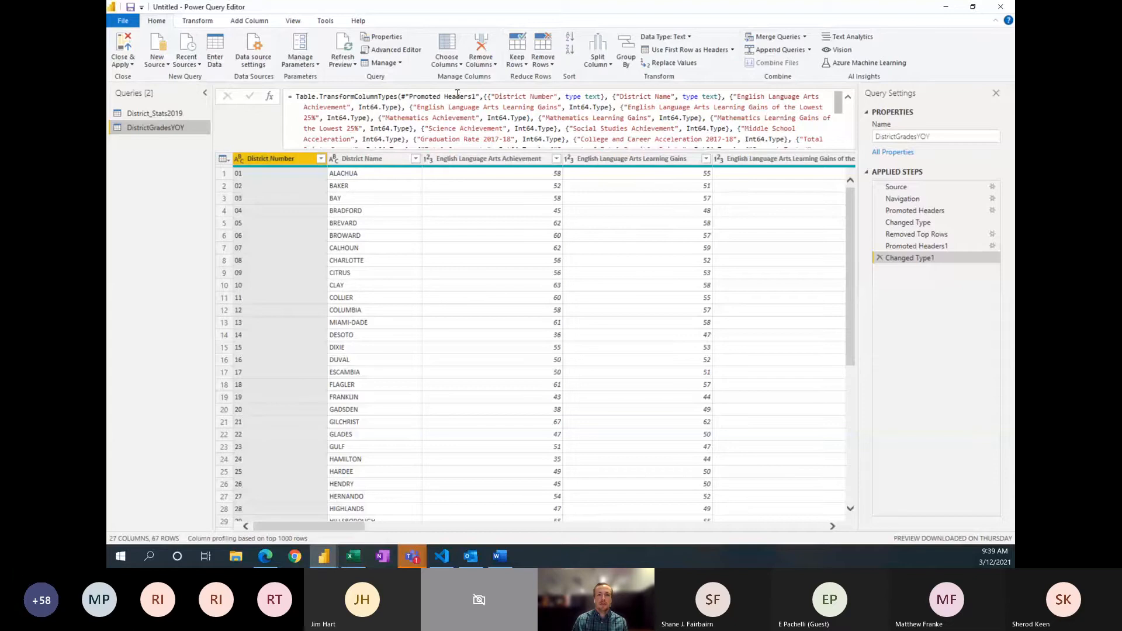
pyautogui.click(451, 66)
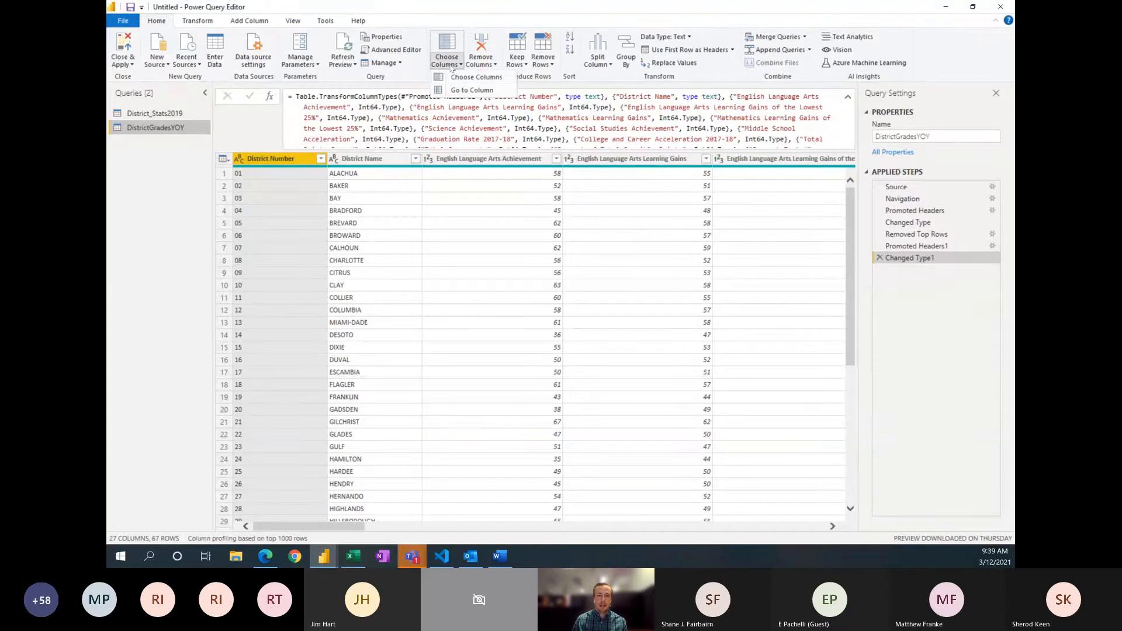
pyautogui.click(473, 76)
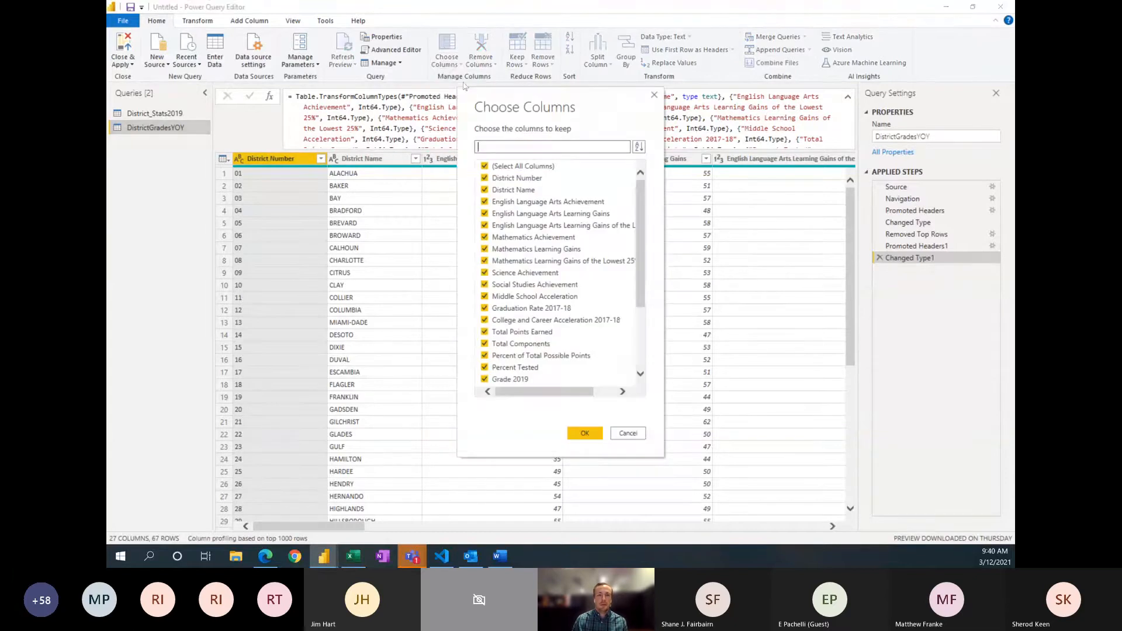
pyautogui.click(486, 167)
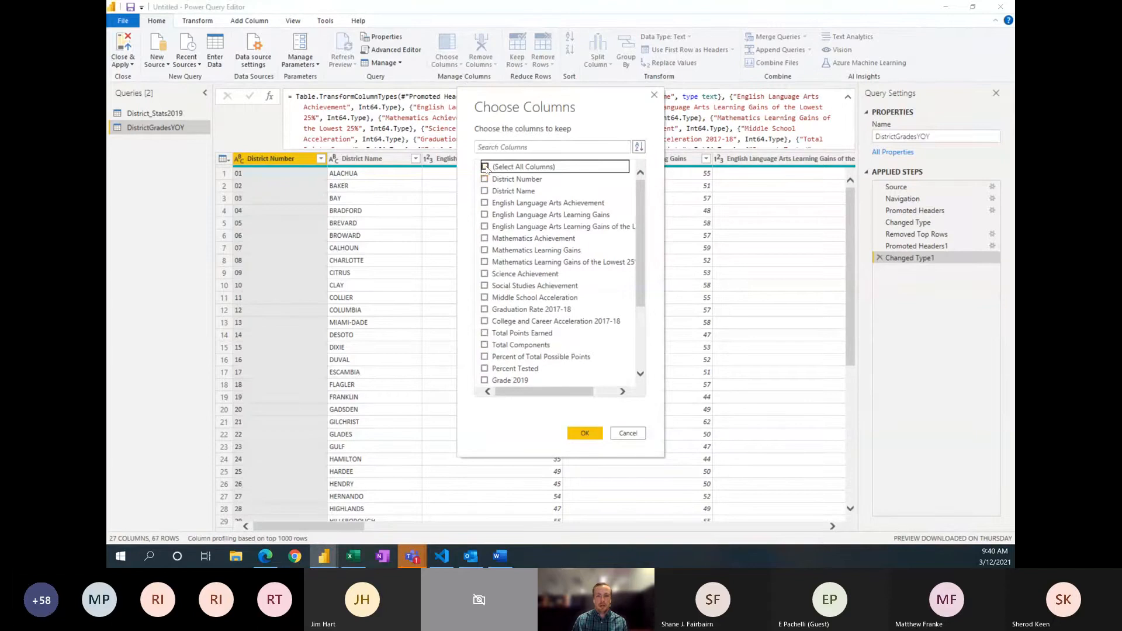
pyautogui.click(485, 182)
pyautogui.scroll(-1, 534, 286)
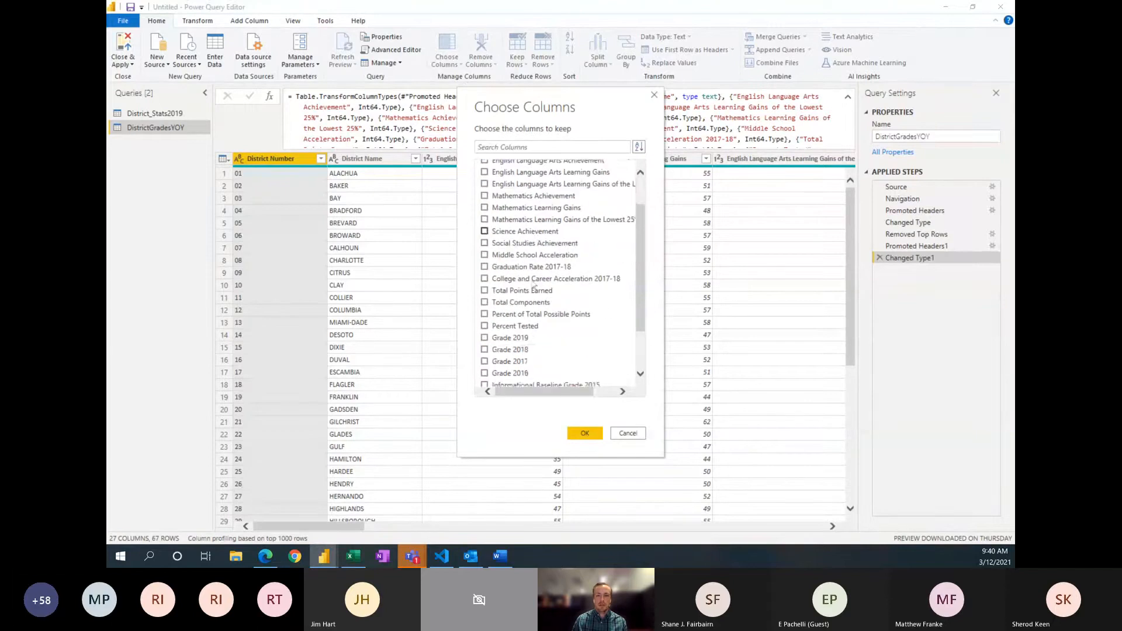
pyautogui.scroll(-2, 534, 286)
pyautogui.click(484, 273)
pyautogui.click(484, 285)
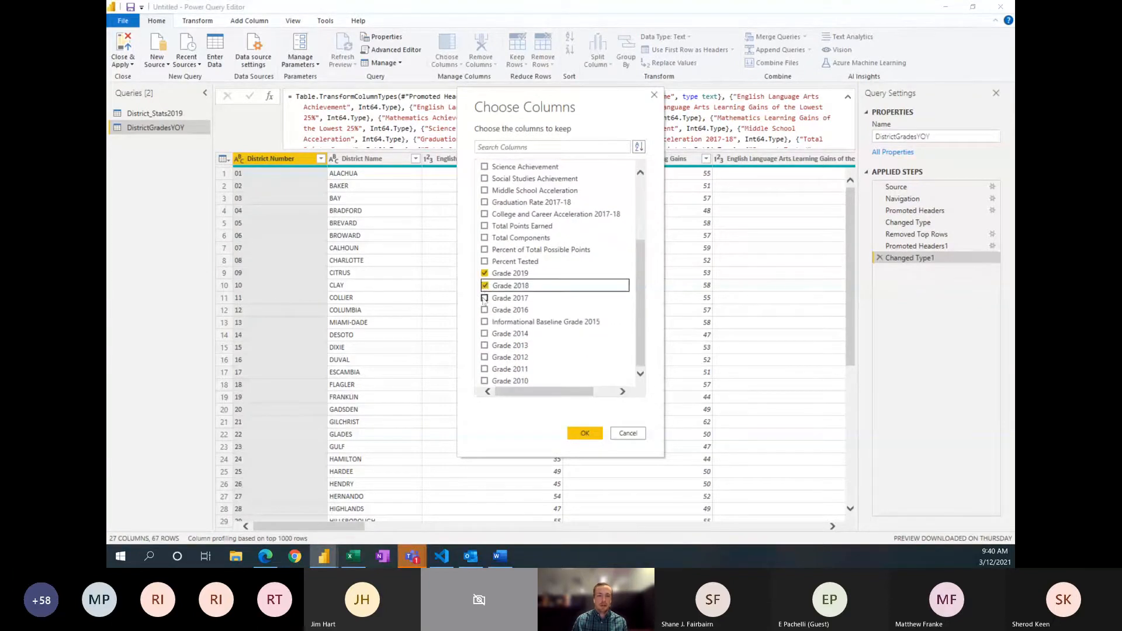
pyautogui.click(485, 297)
pyautogui.click(485, 310)
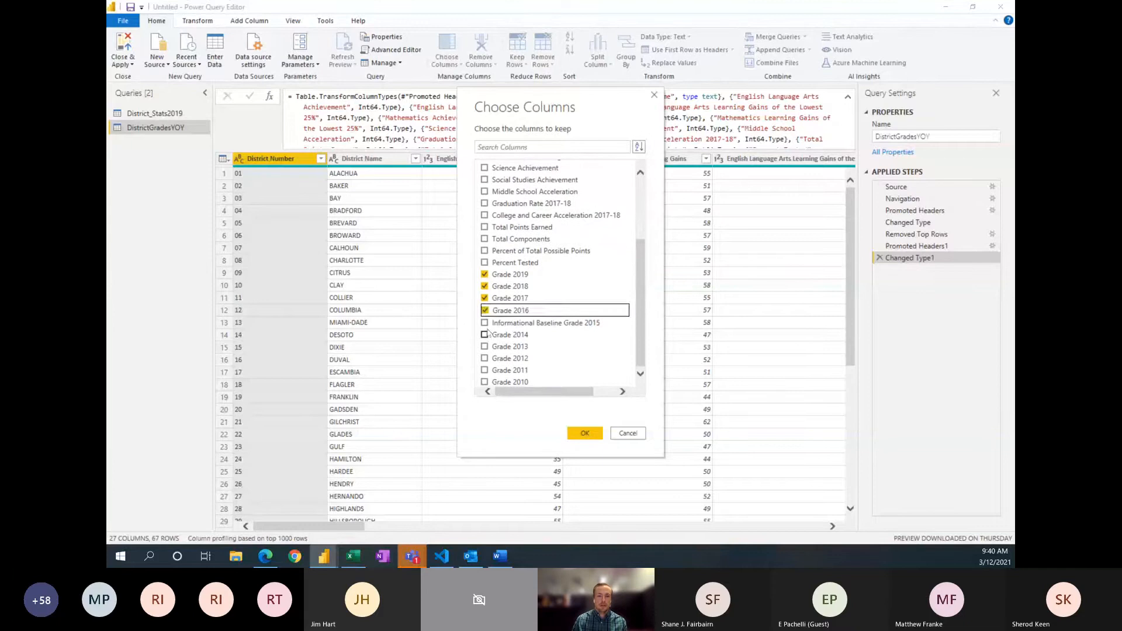
pyautogui.click(484, 322)
pyautogui.click(485, 333)
pyautogui.click(485, 346)
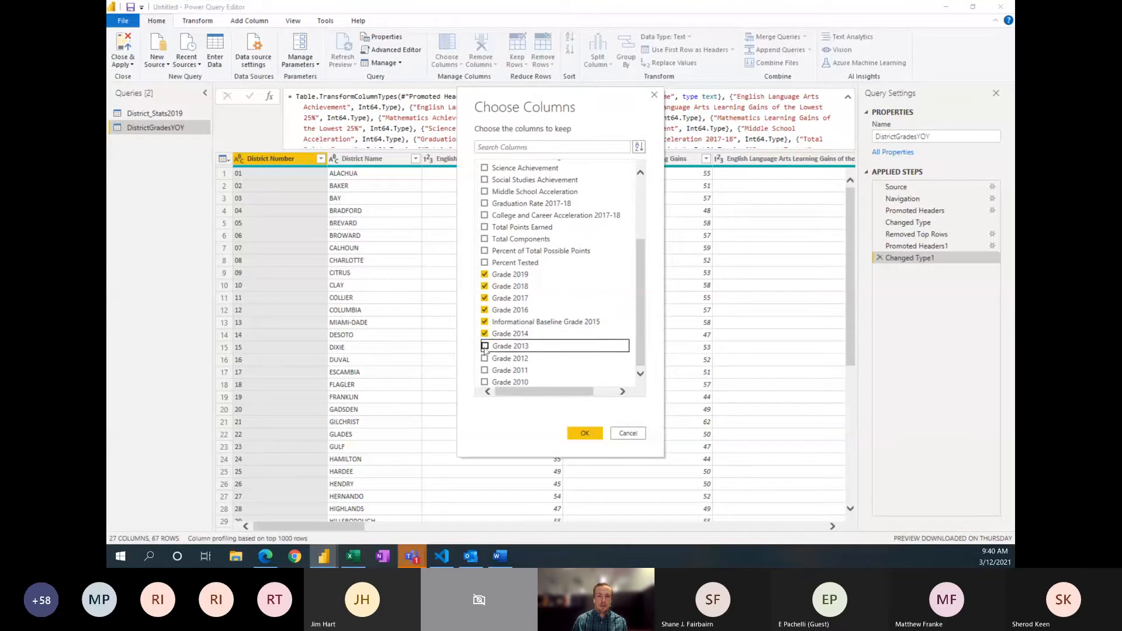
pyautogui.click(485, 358)
pyautogui.click(485, 370)
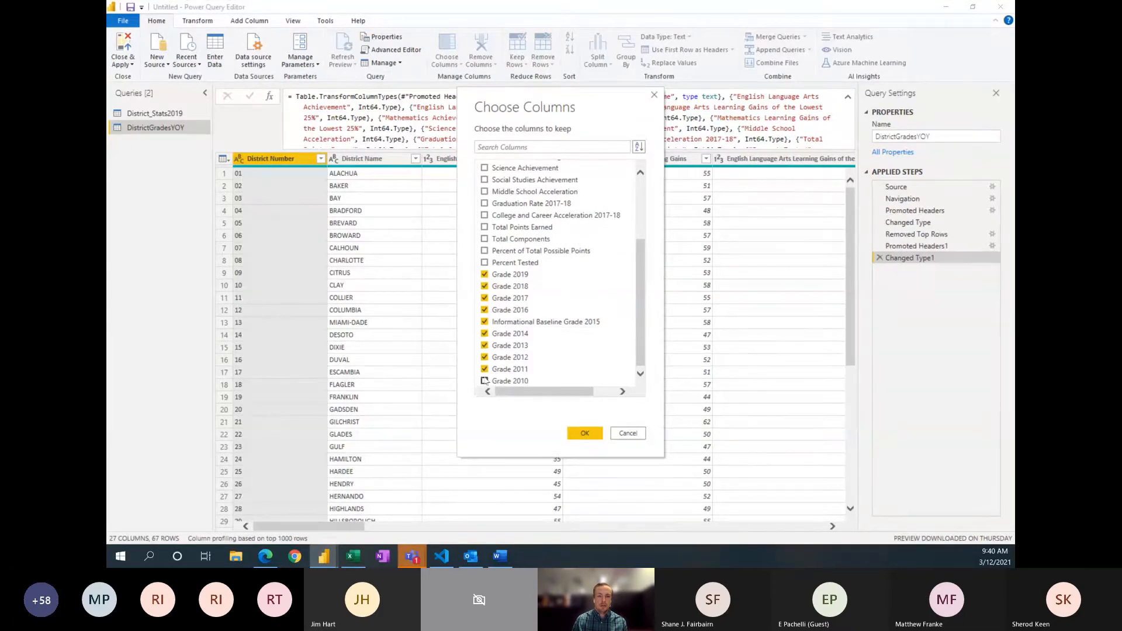
pyautogui.click(485, 381)
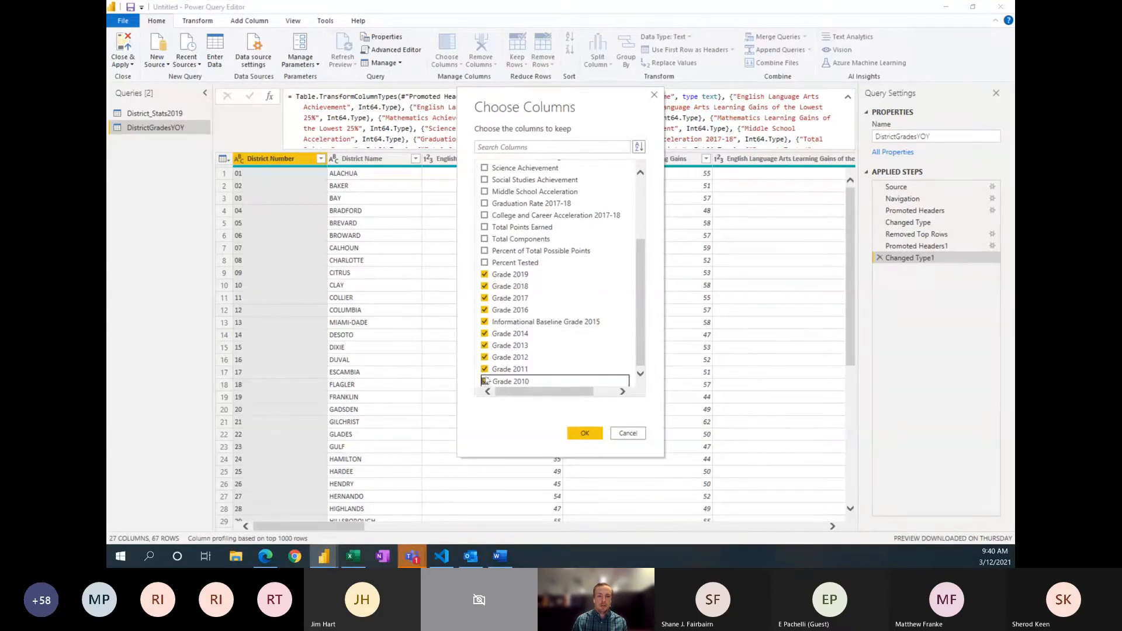
pyautogui.click(585, 433)
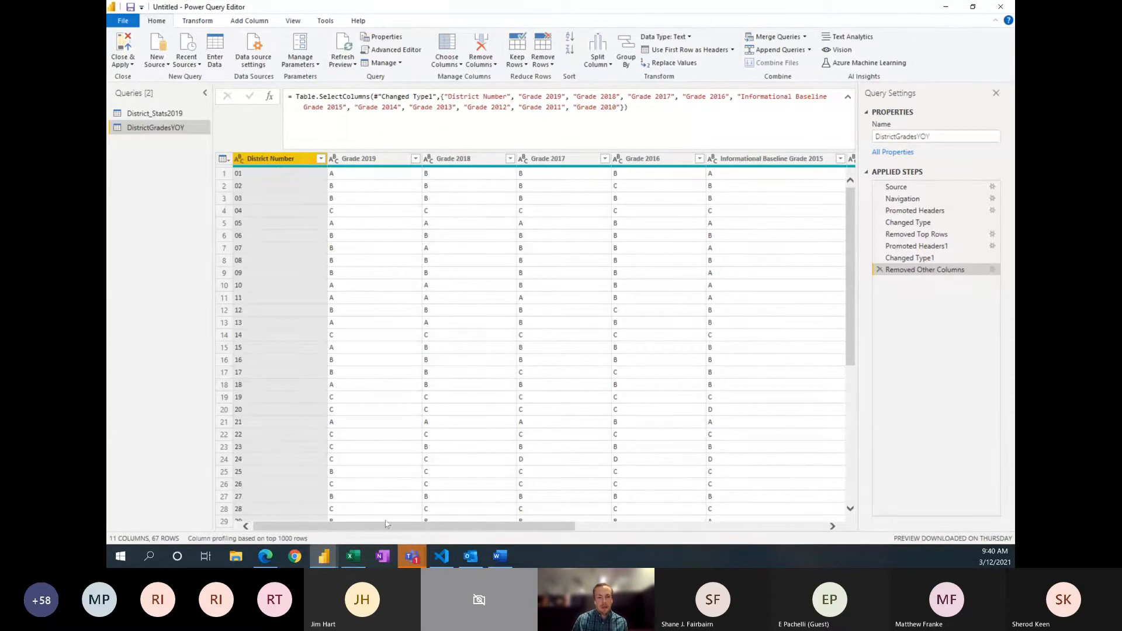
# Step: Unpivot all columns other than District Number in the DistrictGradesYOY query and inspect the values in the Attribute column
pyautogui.moveTo(391, 528); pyautogui.dragTo(301, 526)
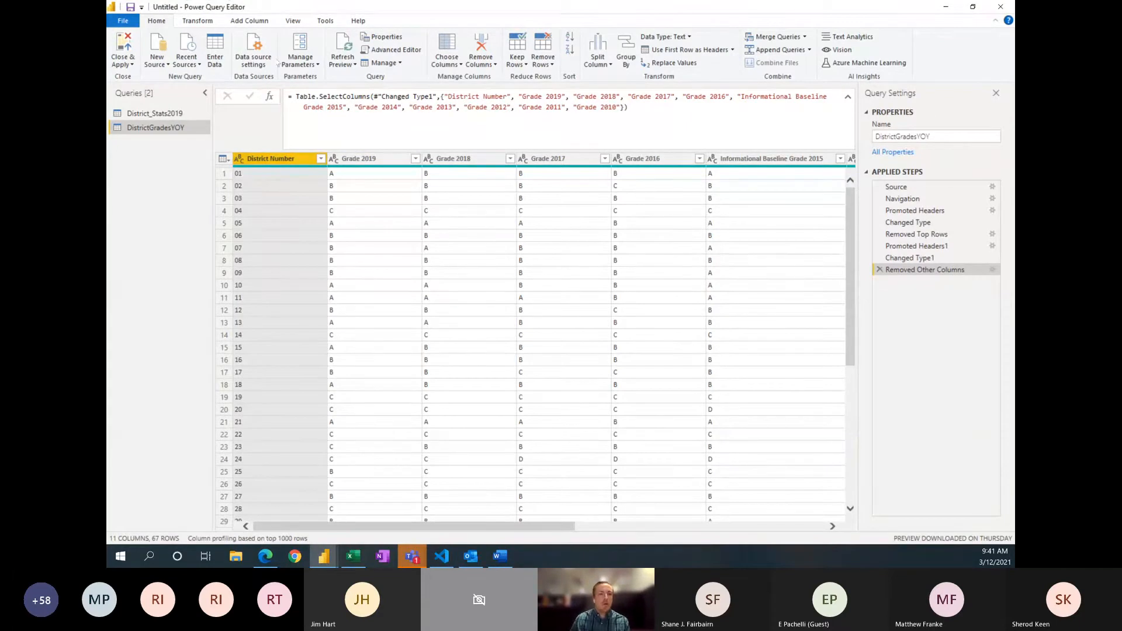
pyautogui.click(187, 21)
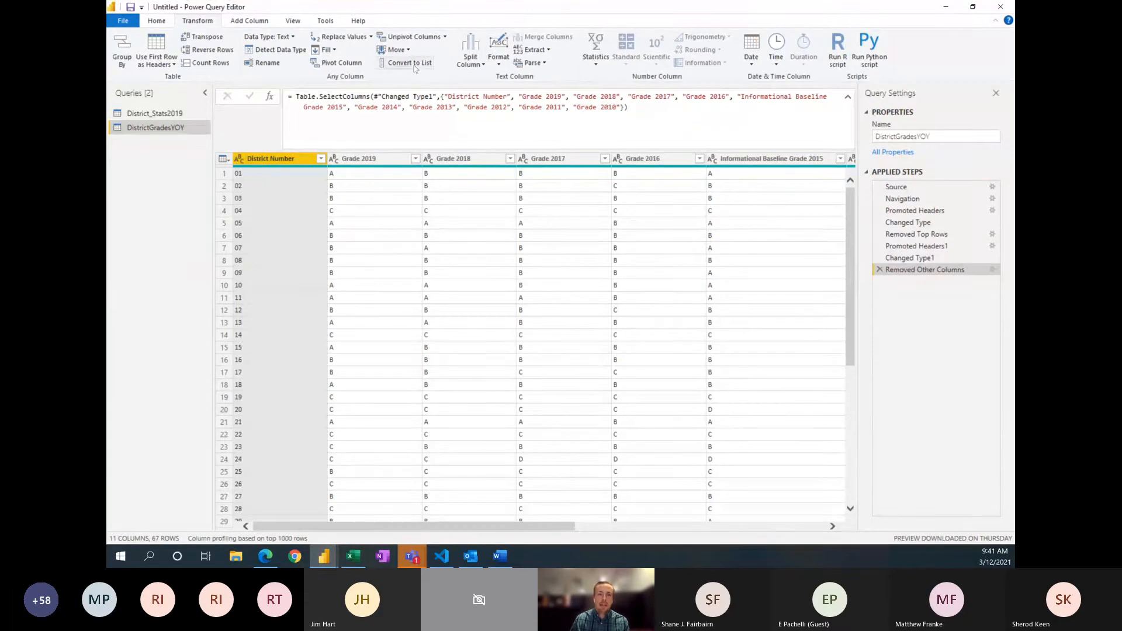
pyautogui.click(446, 38)
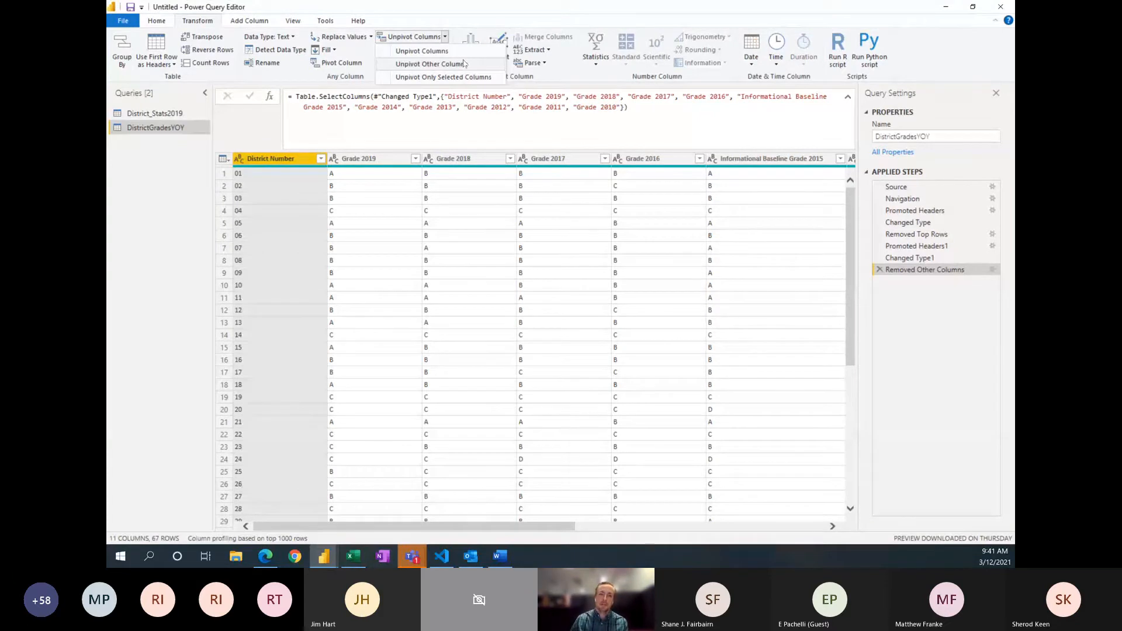
pyautogui.click(455, 67)
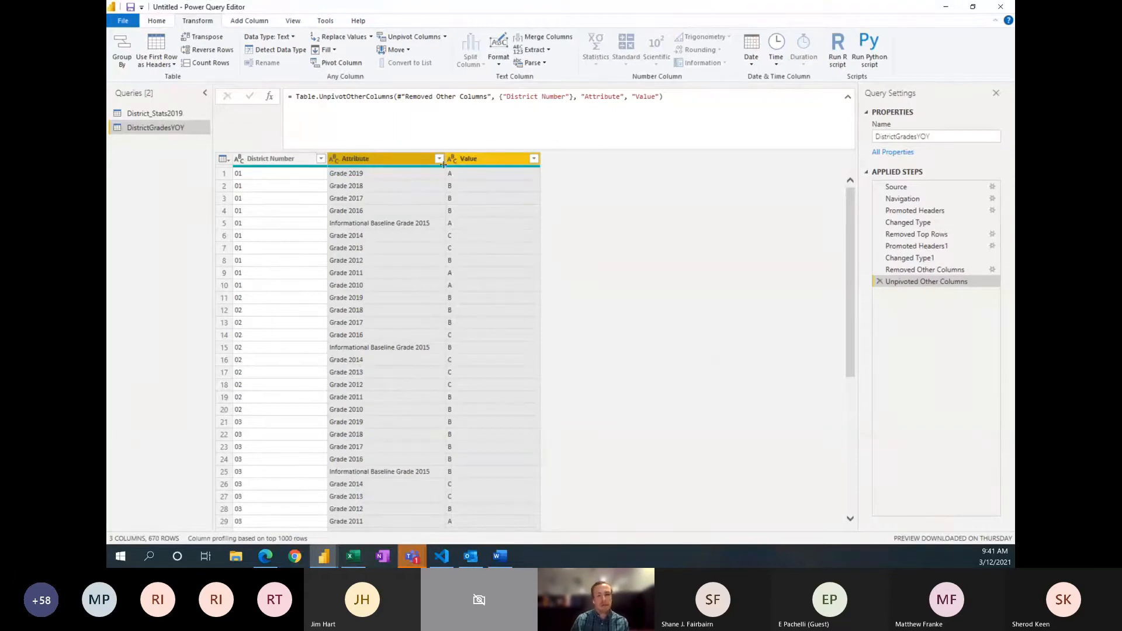
pyautogui.click(408, 212)
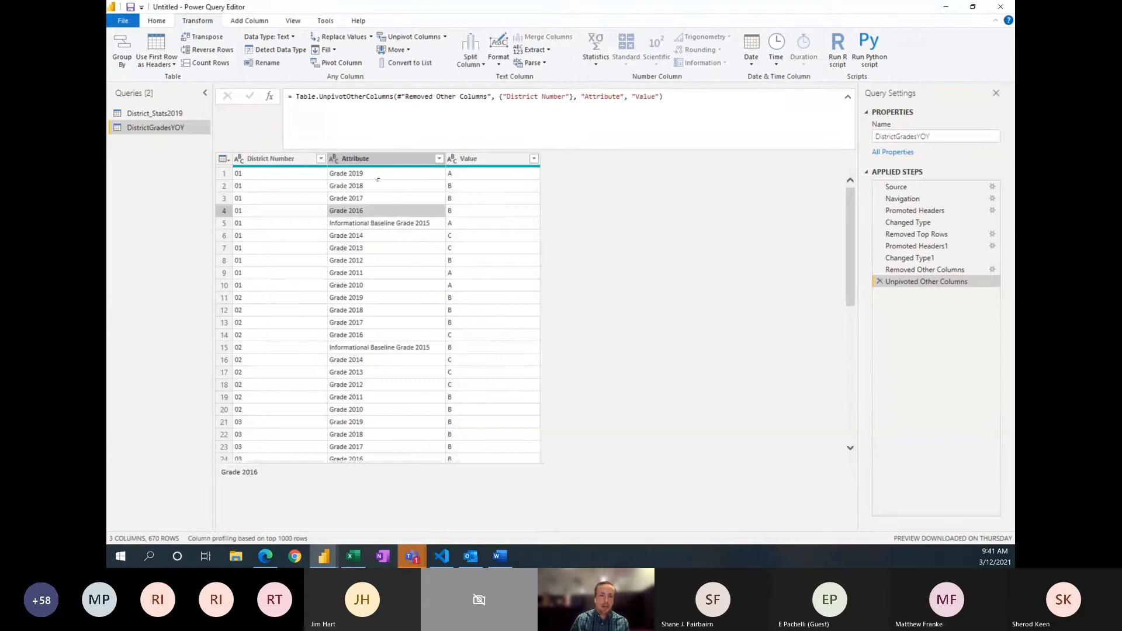
pyautogui.click(376, 176)
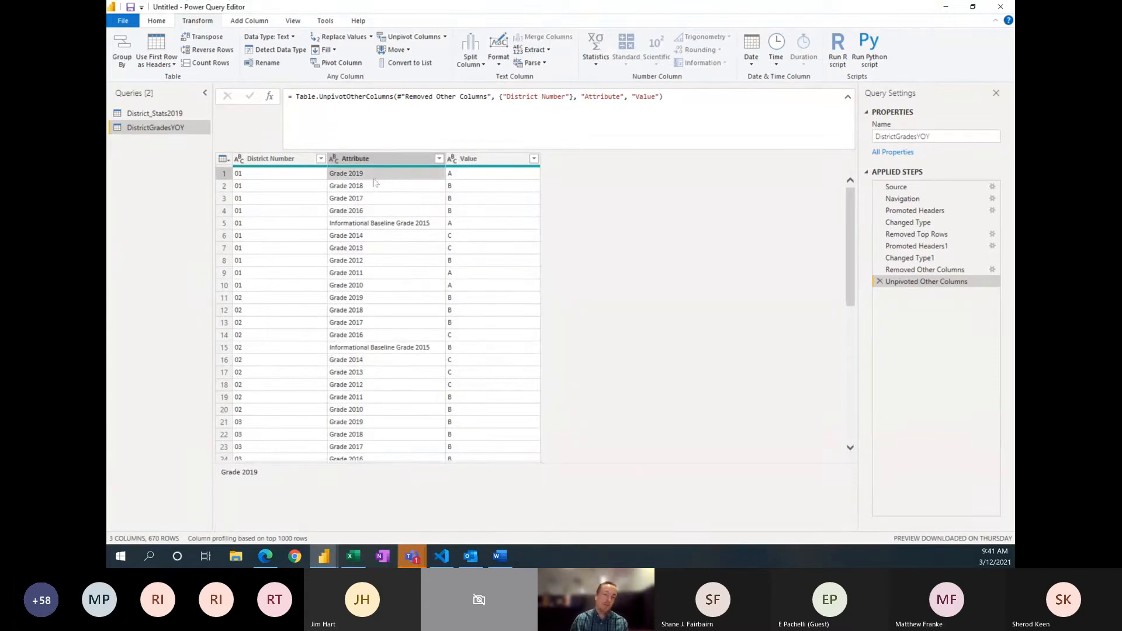
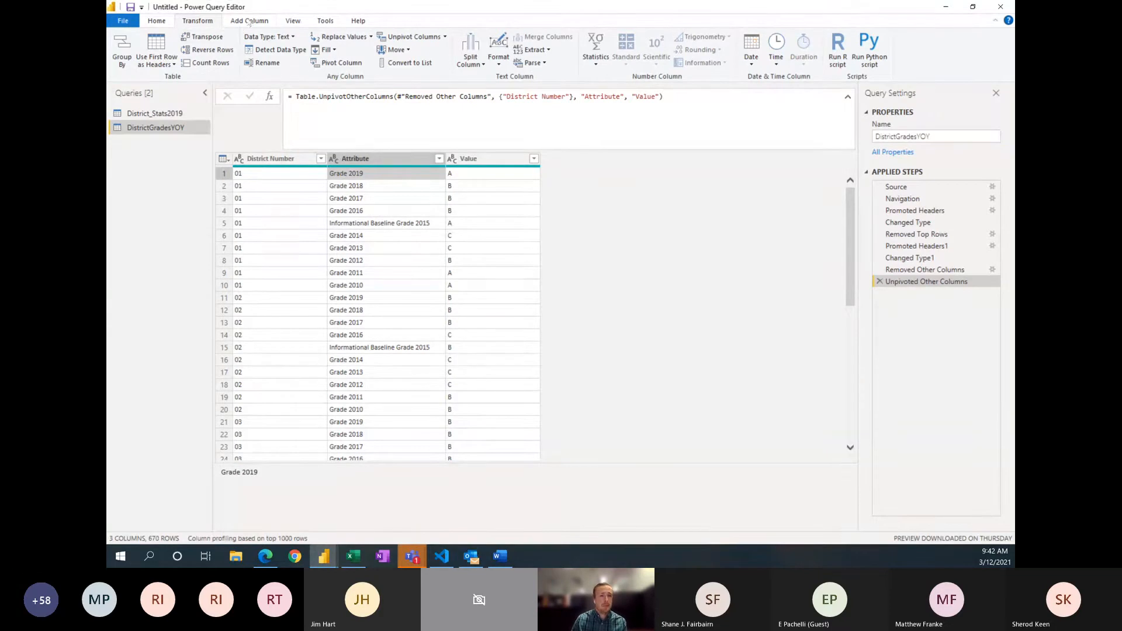
# Step: Start a custom column in the DistrictGradesYOY query and name it SchoolYear
pyautogui.click(249, 21)
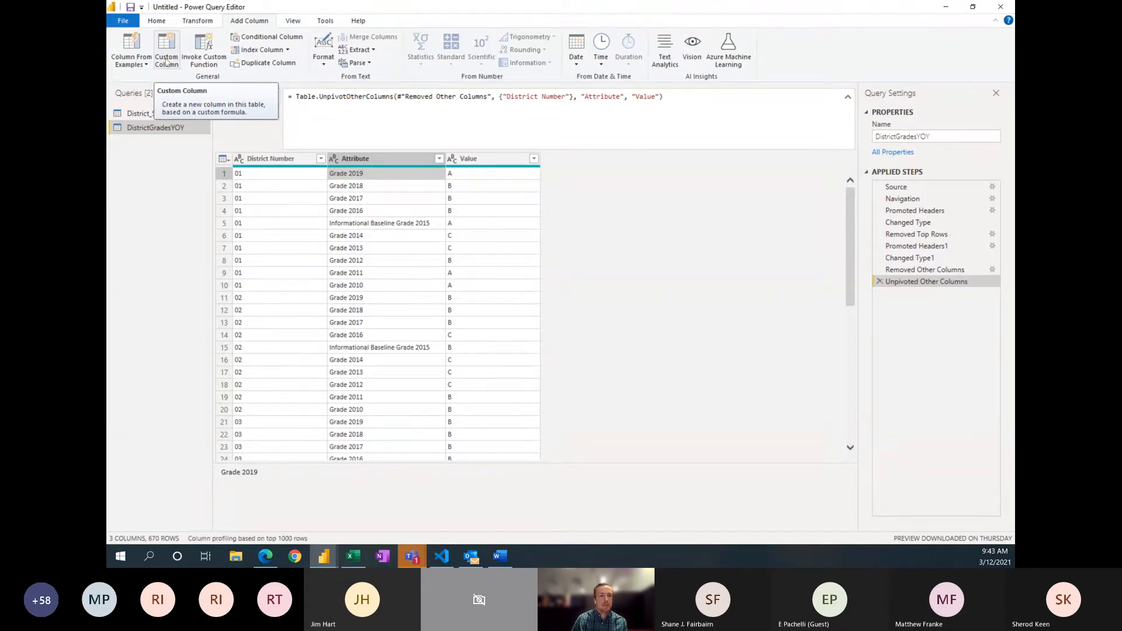
pyautogui.click(166, 62)
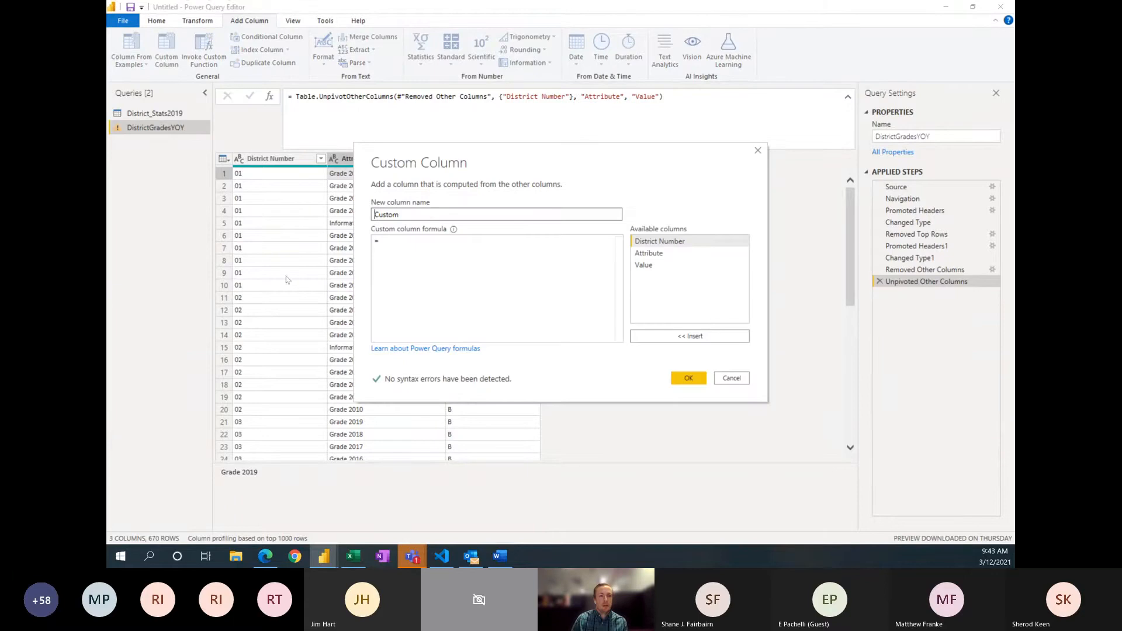
pyautogui.doubleClick(412, 214)
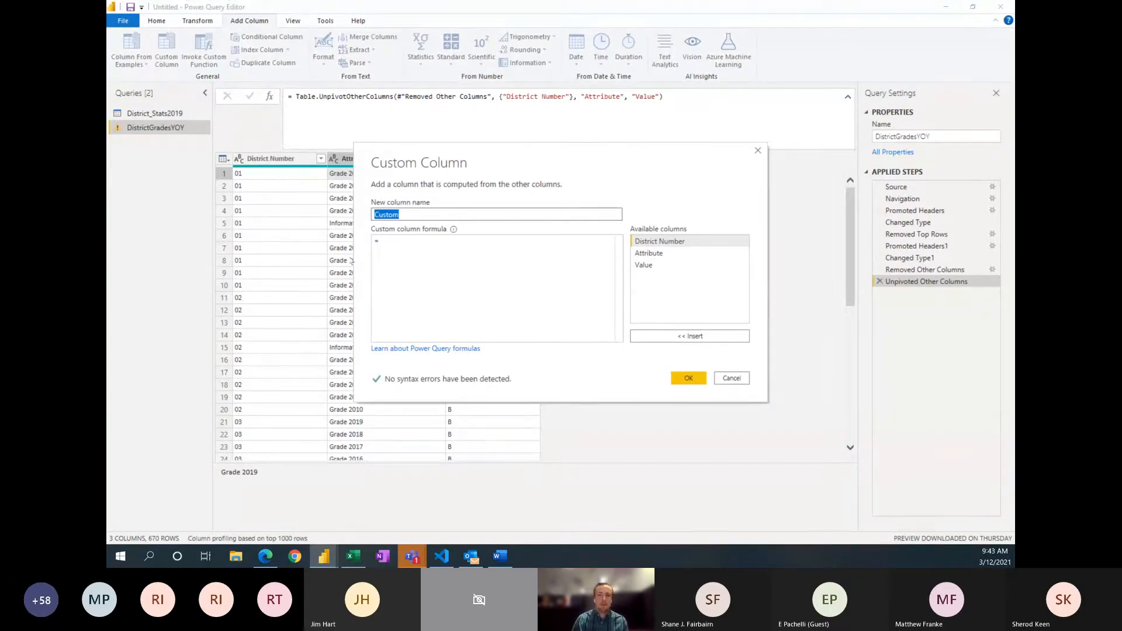
pyautogui.write('School')
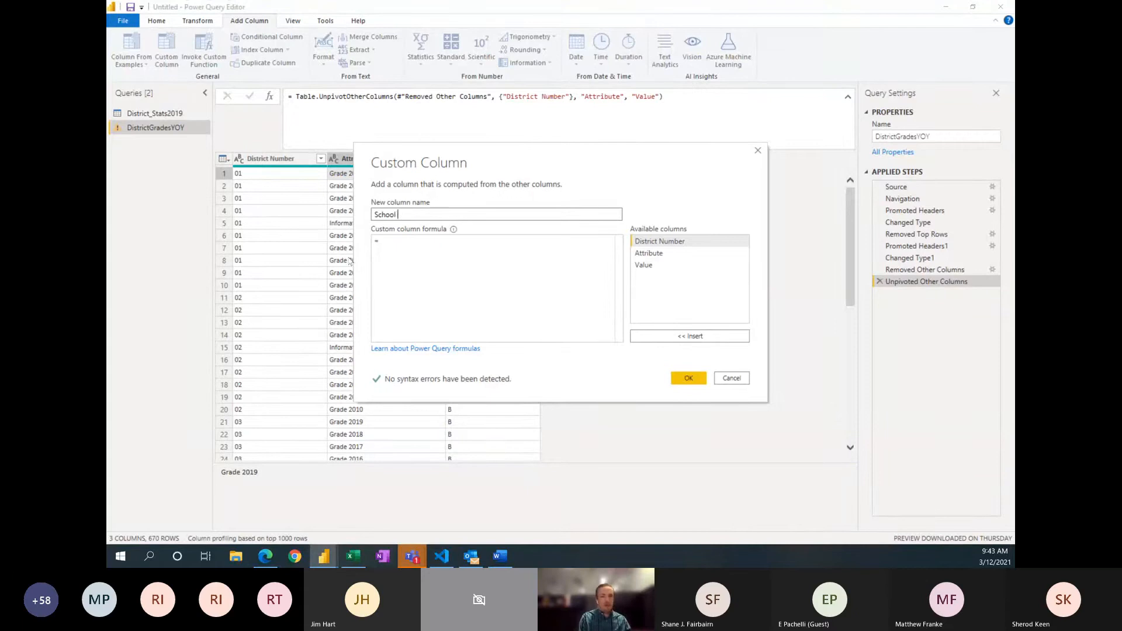
pyautogui.write('Year')
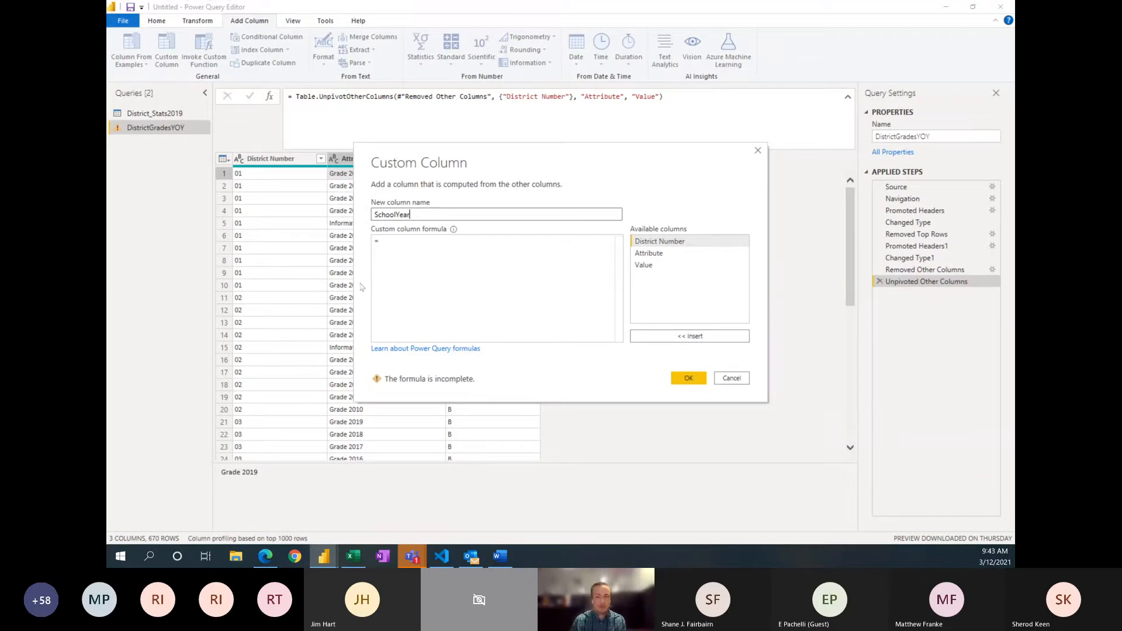
# Step: Define the SchoolYear column with the formula Text.End([Attribute], 4) and add it to the table
pyautogui.click(416, 261)
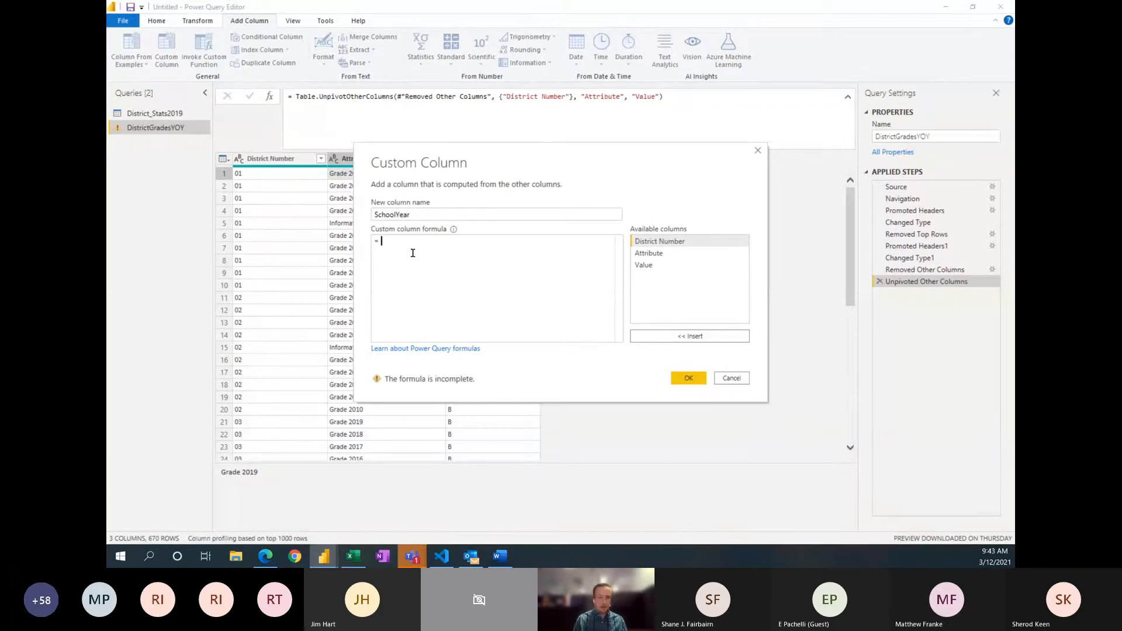
pyautogui.write('Text')
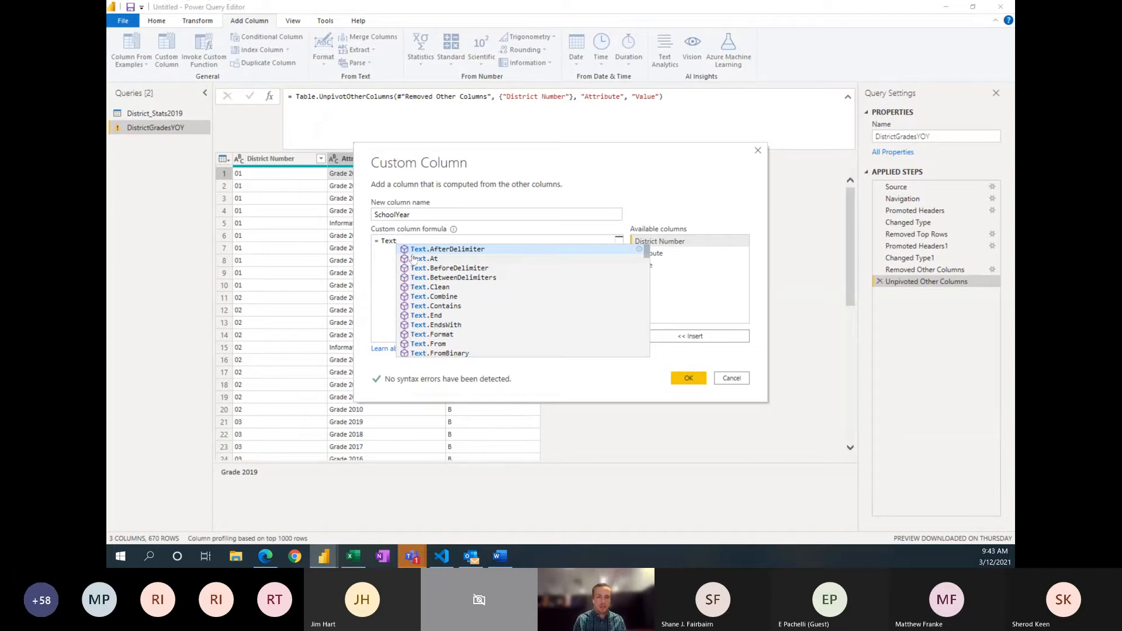
pyautogui.write('.End')
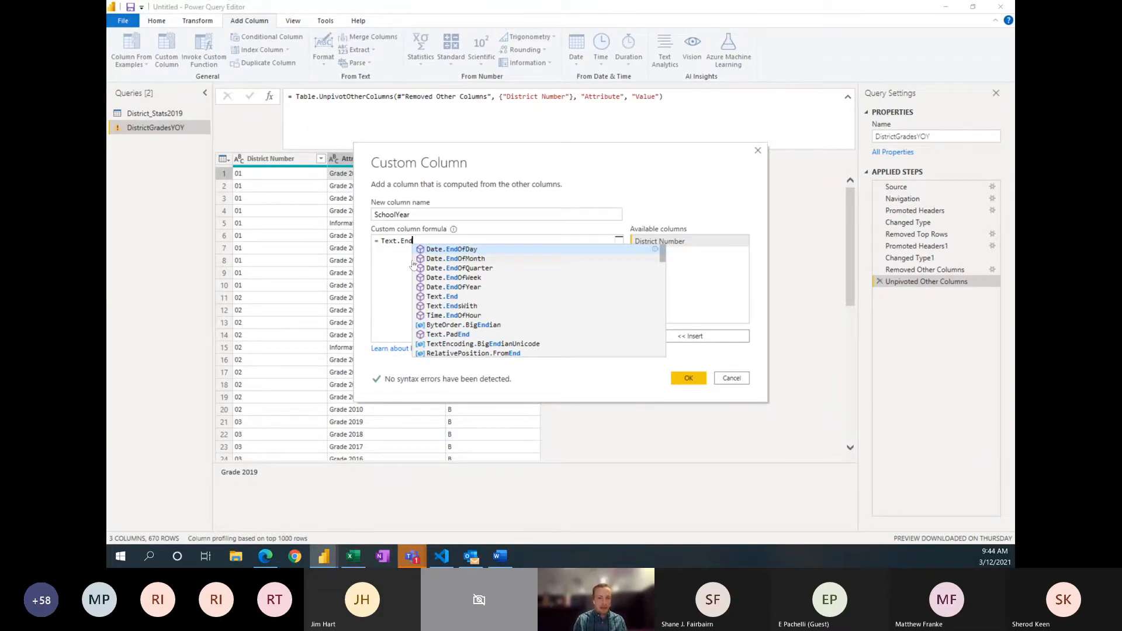
pyautogui.write('(')
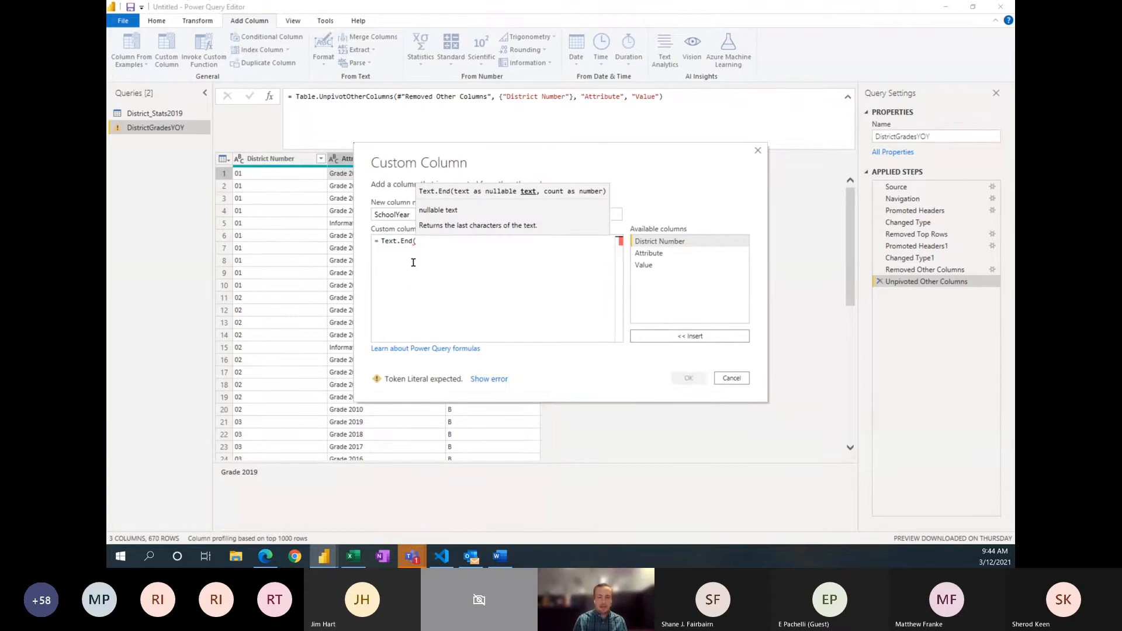
pyautogui.write('[')
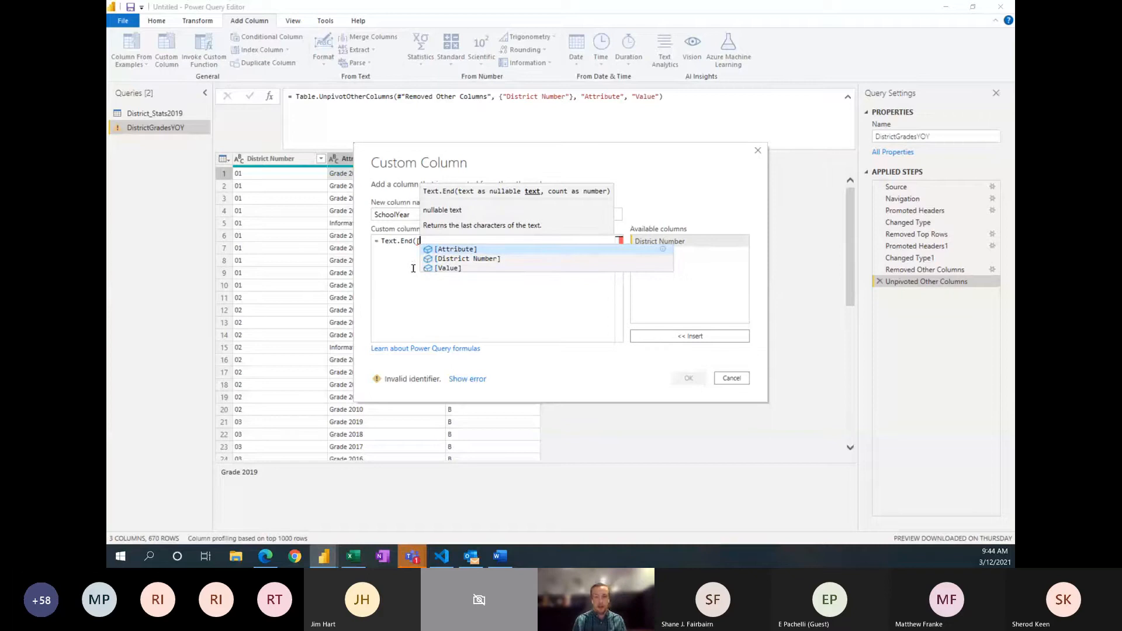
pyautogui.press('Tab')
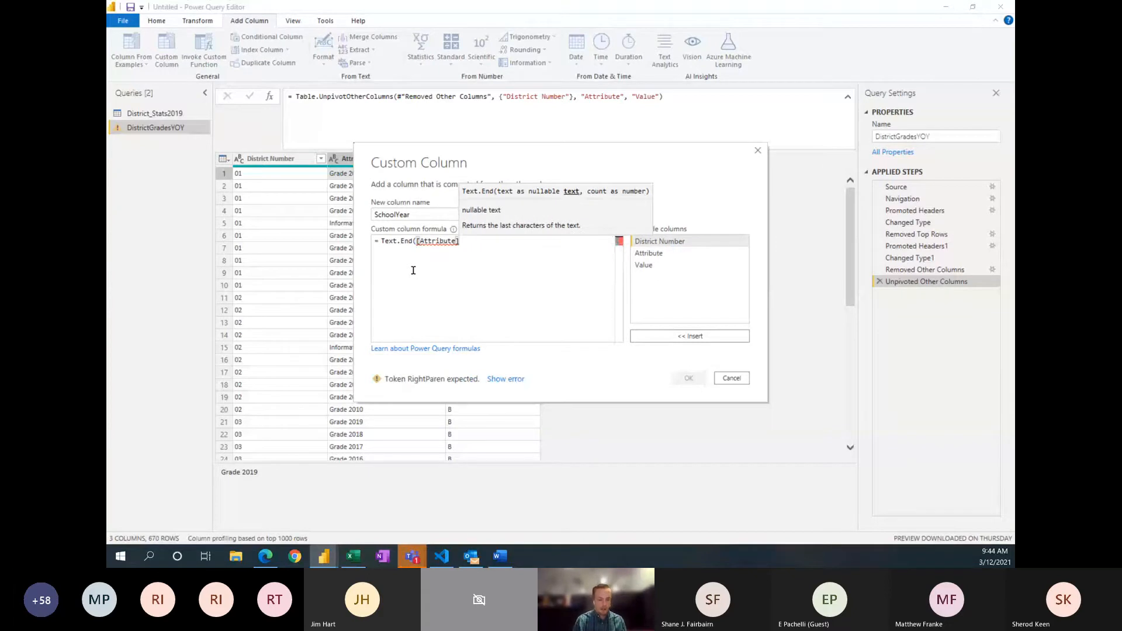
pyautogui.write(', ')
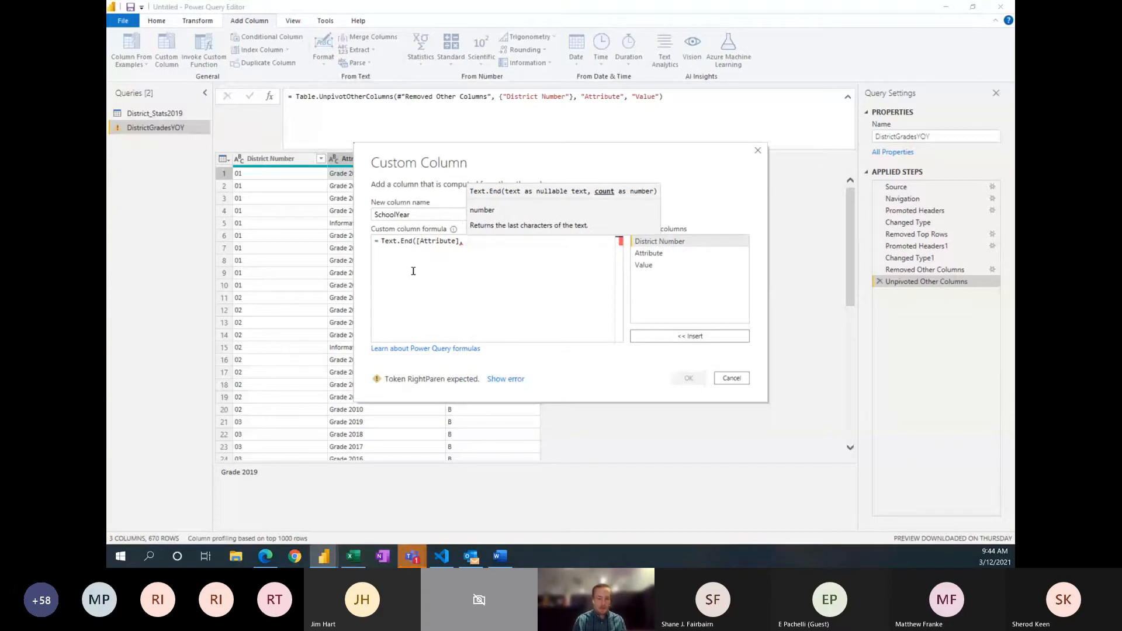
pyautogui.write('4')
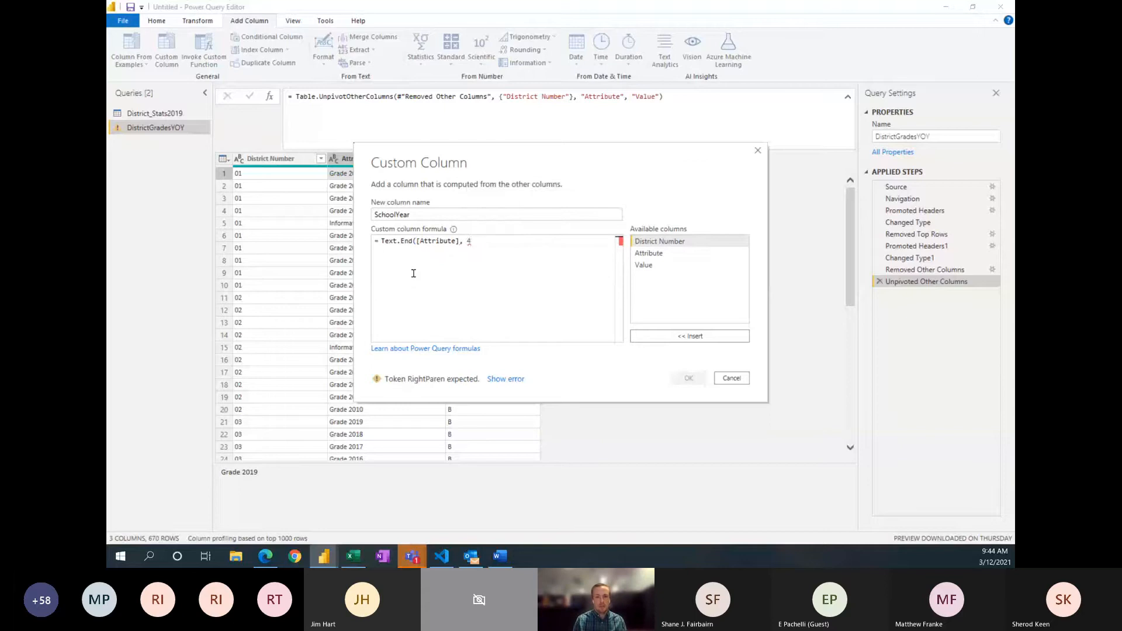
pyautogui.write(')')
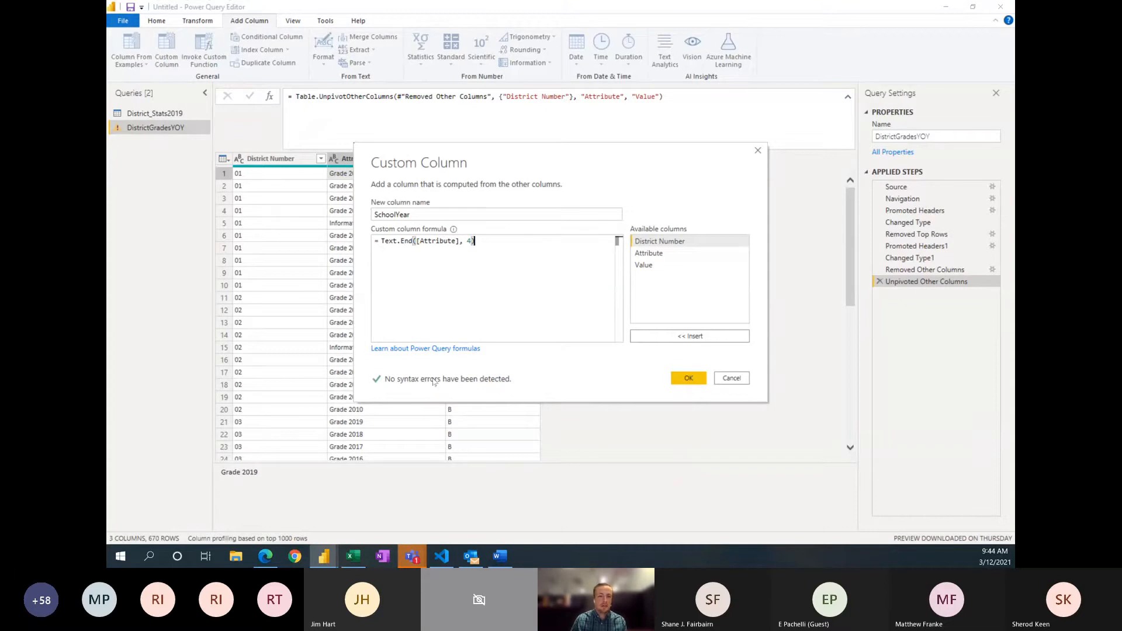
pyautogui.click(684, 378)
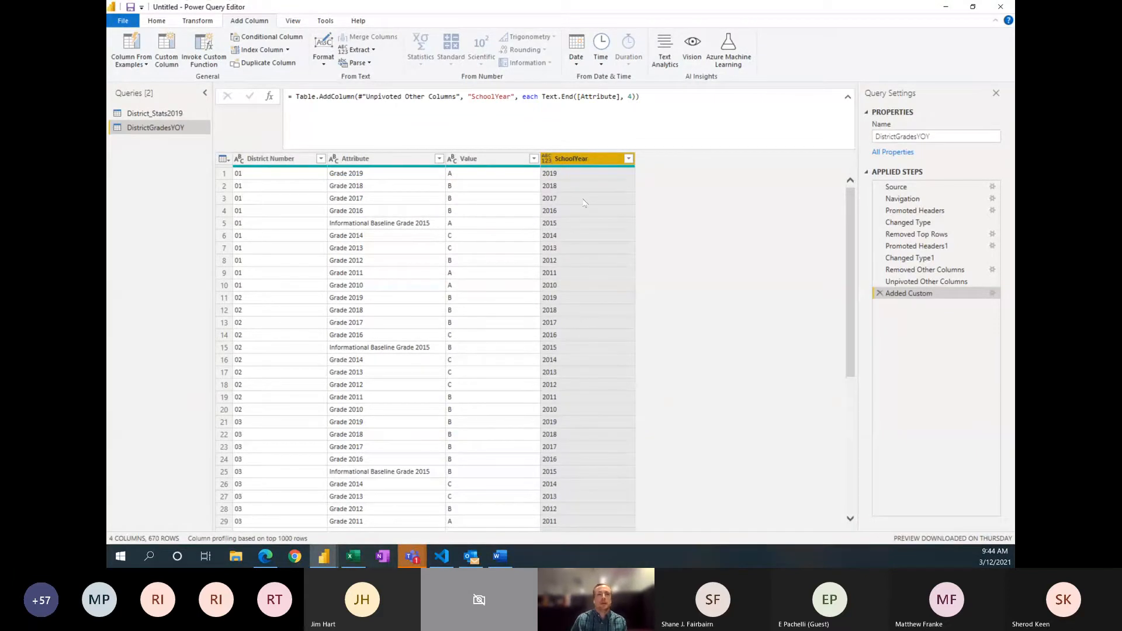
# Step: Rename the Value column of the DistrictGradesYOY query to Grade
pyautogui.rightClick(473, 161)
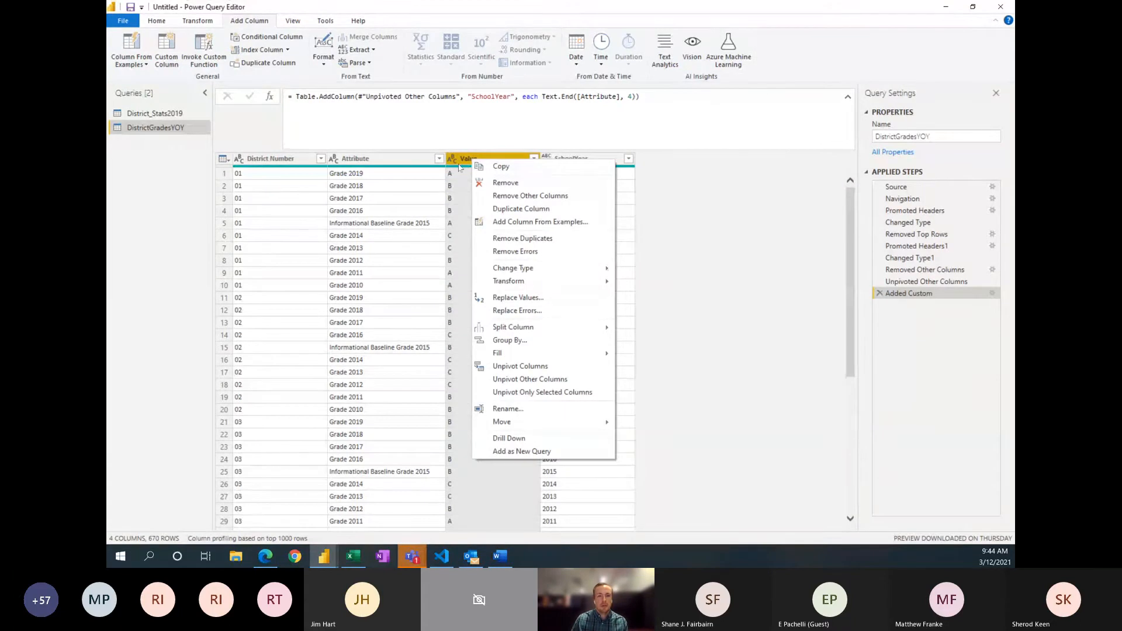
pyautogui.click(460, 161)
pyautogui.click(162, 19)
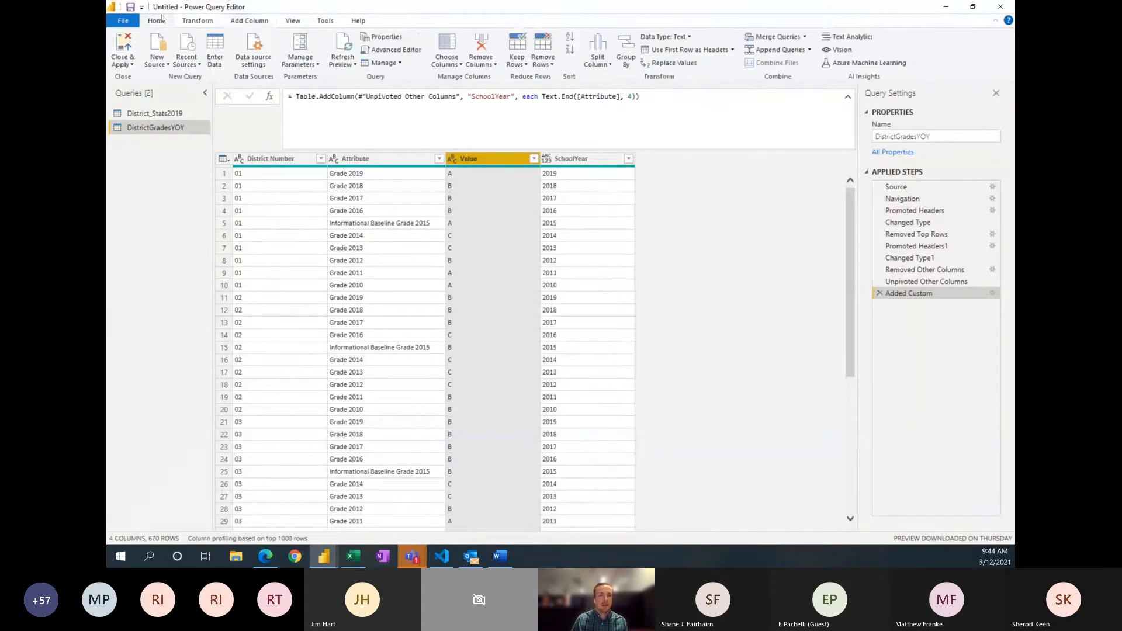
pyautogui.click(197, 21)
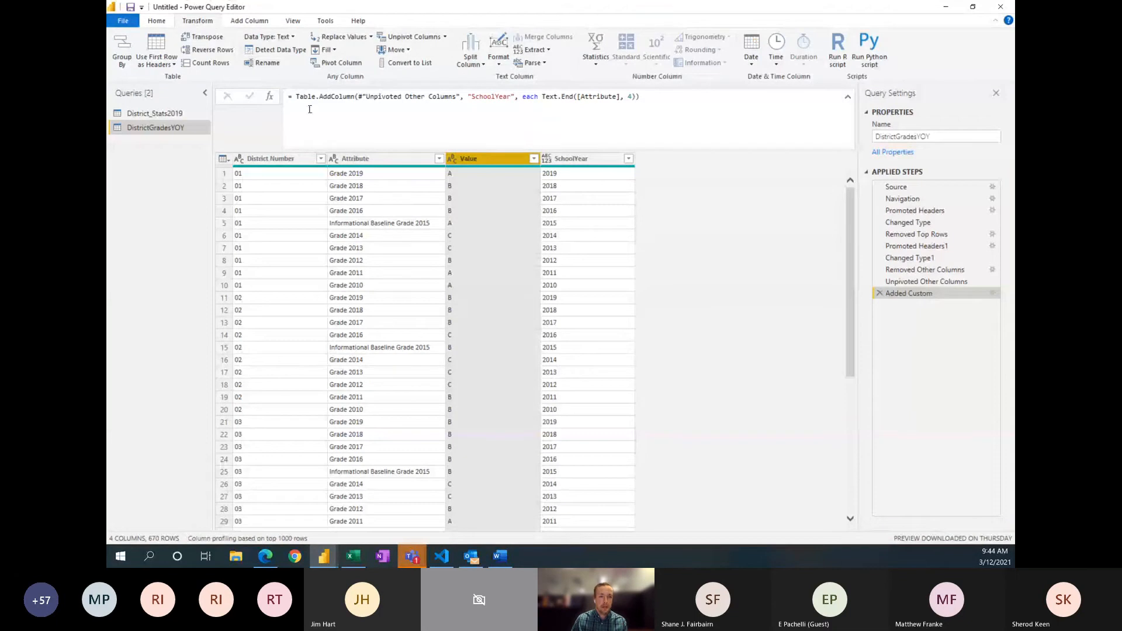
pyautogui.click(267, 64)
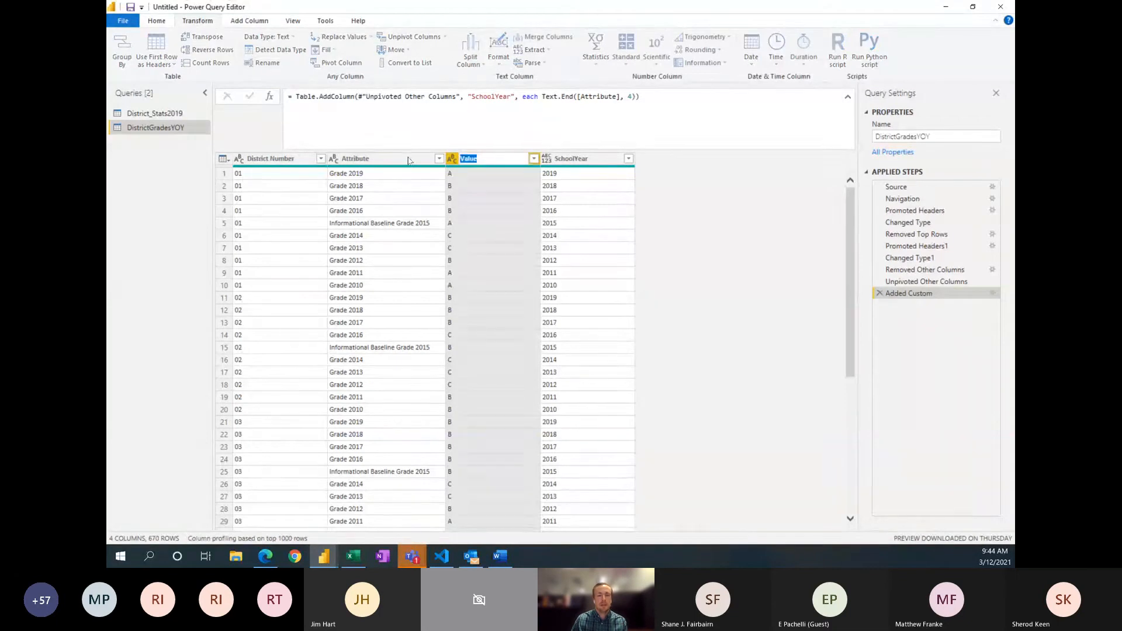
pyautogui.write('Grade')
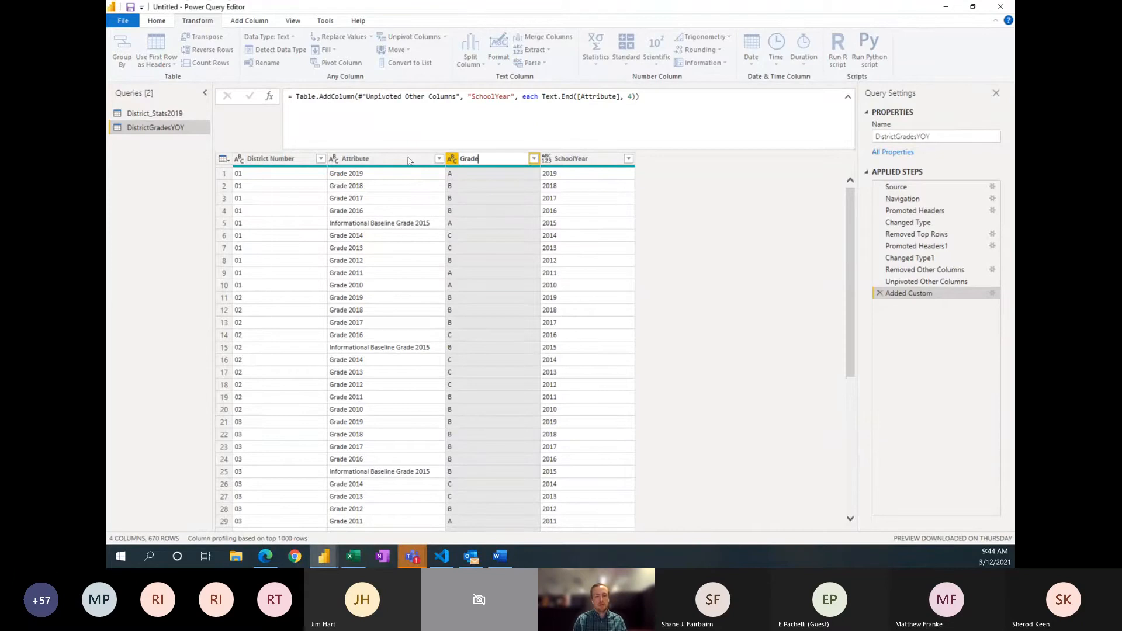
pyautogui.press('Return')
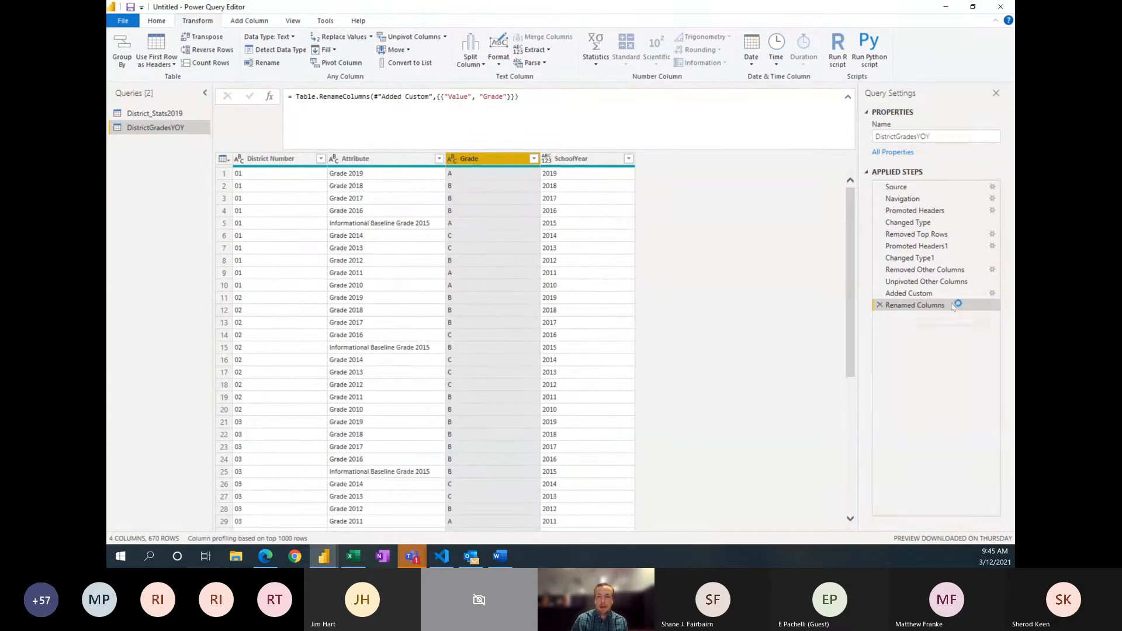
# Step: Remove the Attribute column from the DistrictGradesYOY query
pyautogui.click(386, 161)
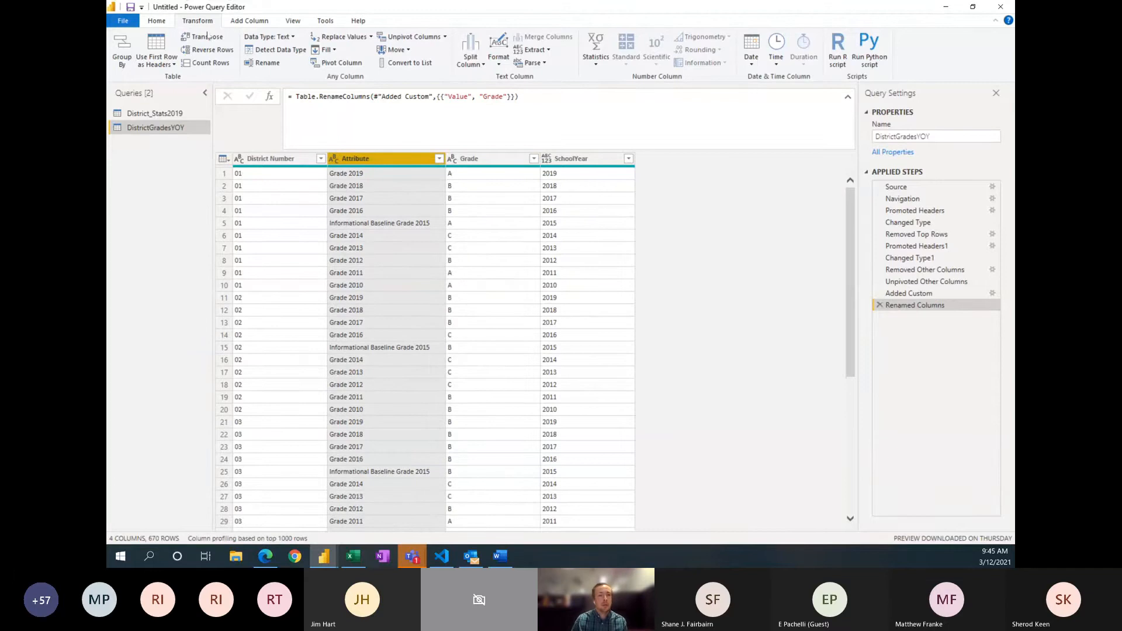
pyautogui.click(156, 21)
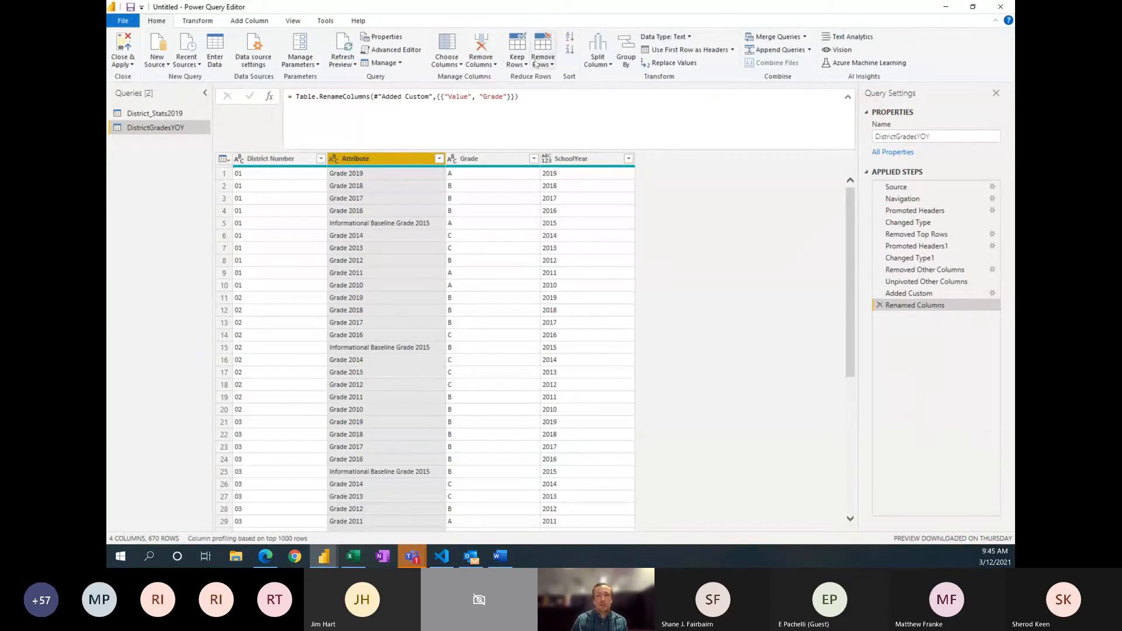
pyautogui.click(486, 65)
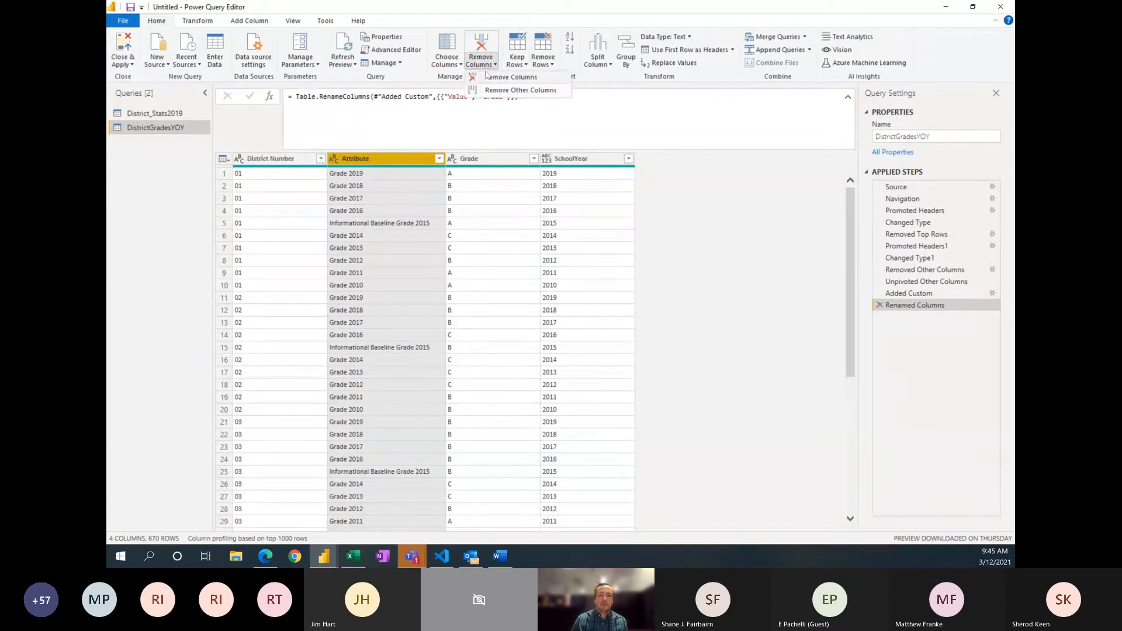
pyautogui.click(489, 77)
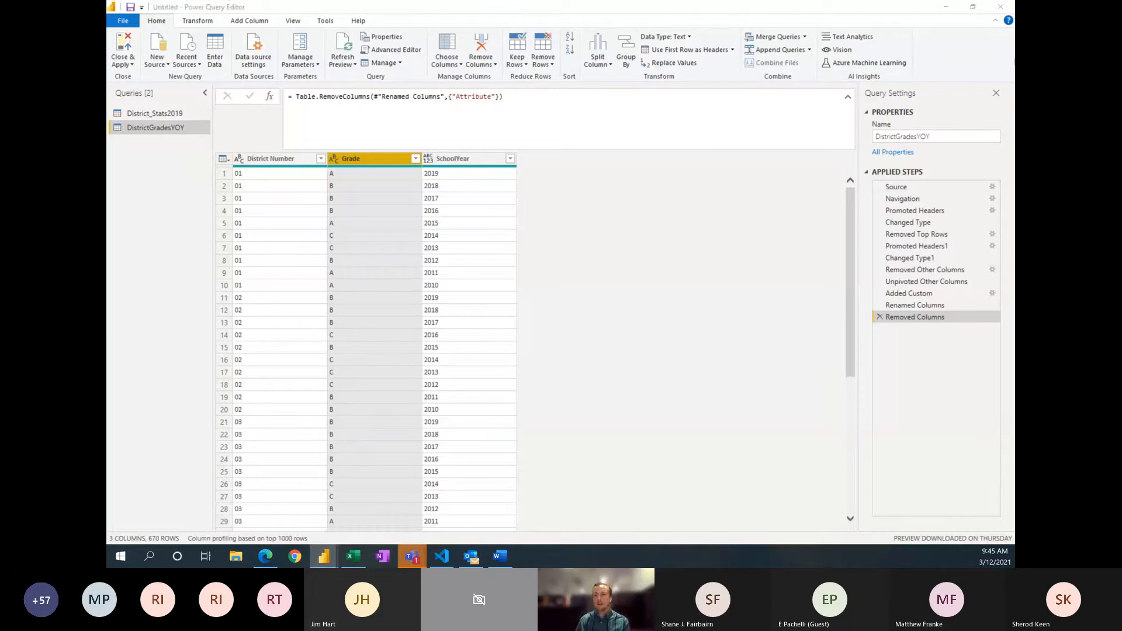
pyautogui.moveTo(422, 558)
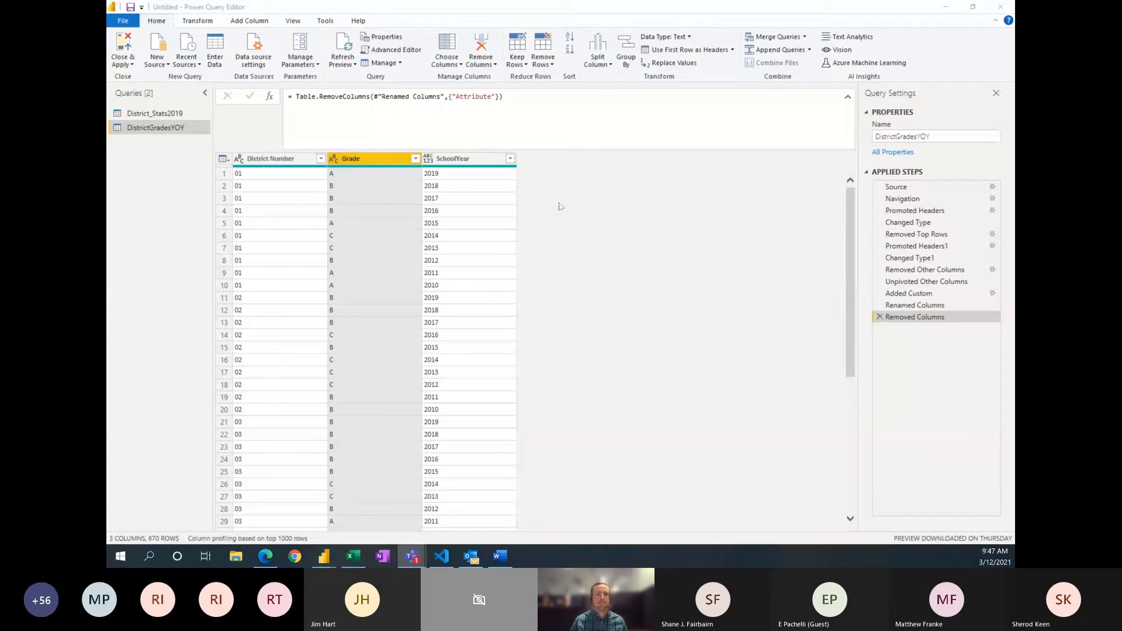
pyautogui.click(591, 155)
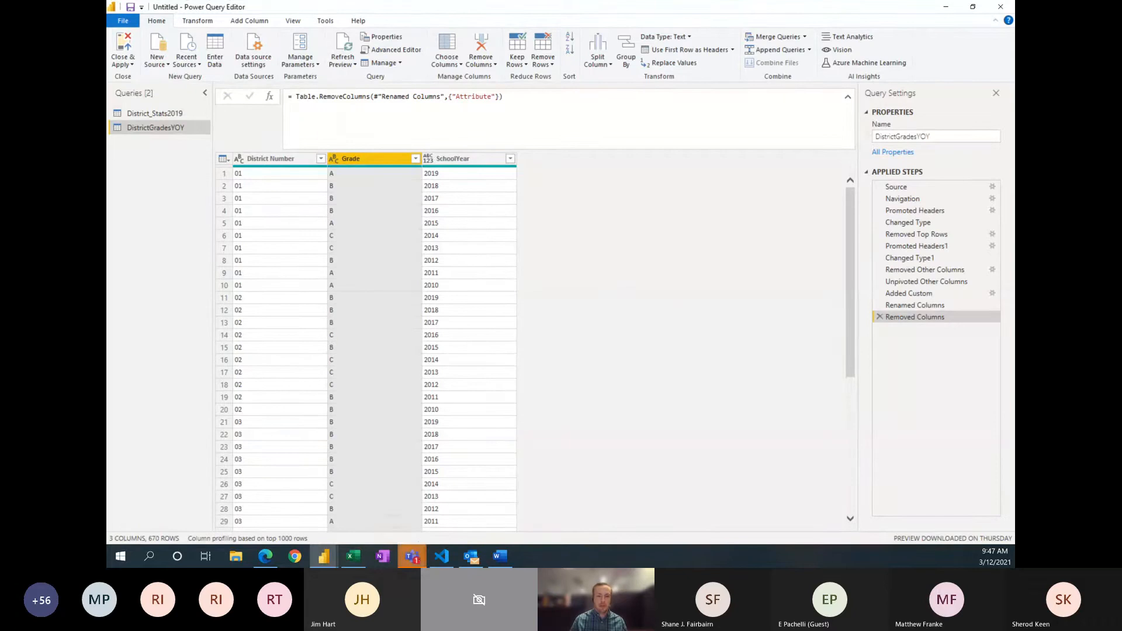
pyautogui.moveTo(412, 556)
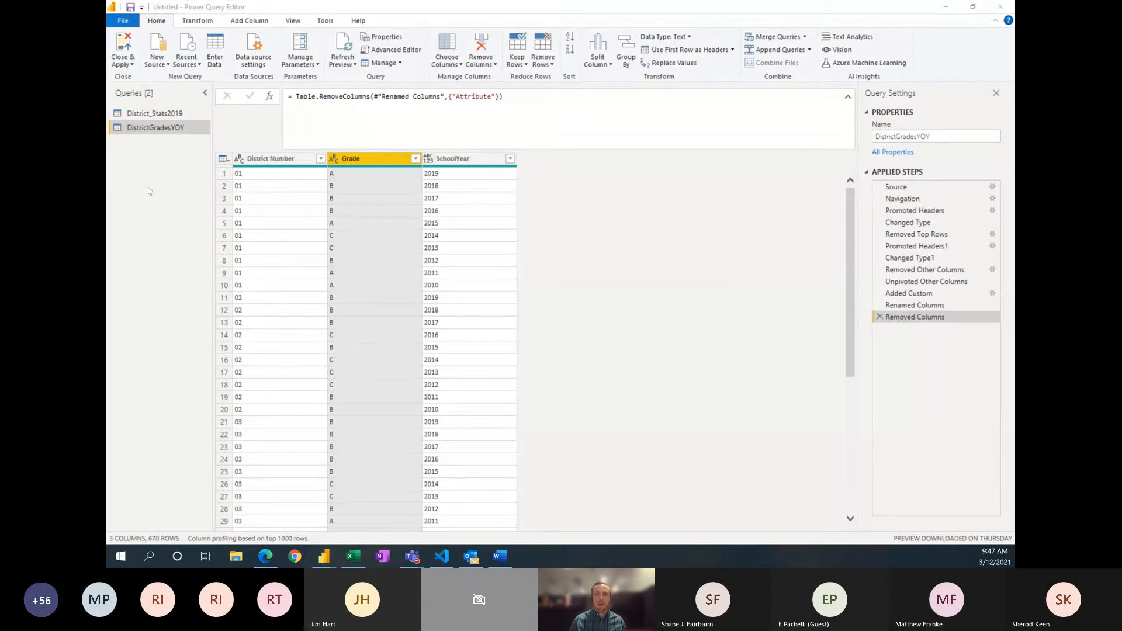
pyautogui.hotkey('alt', 'Tab')
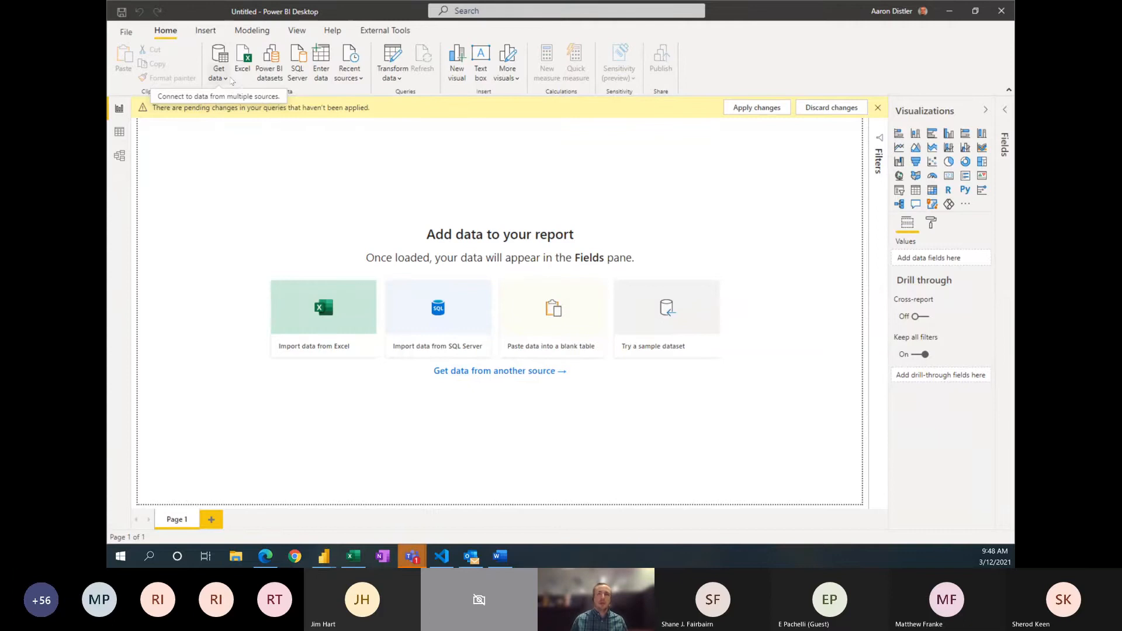
pyautogui.hotkey('alt', 'Tab')
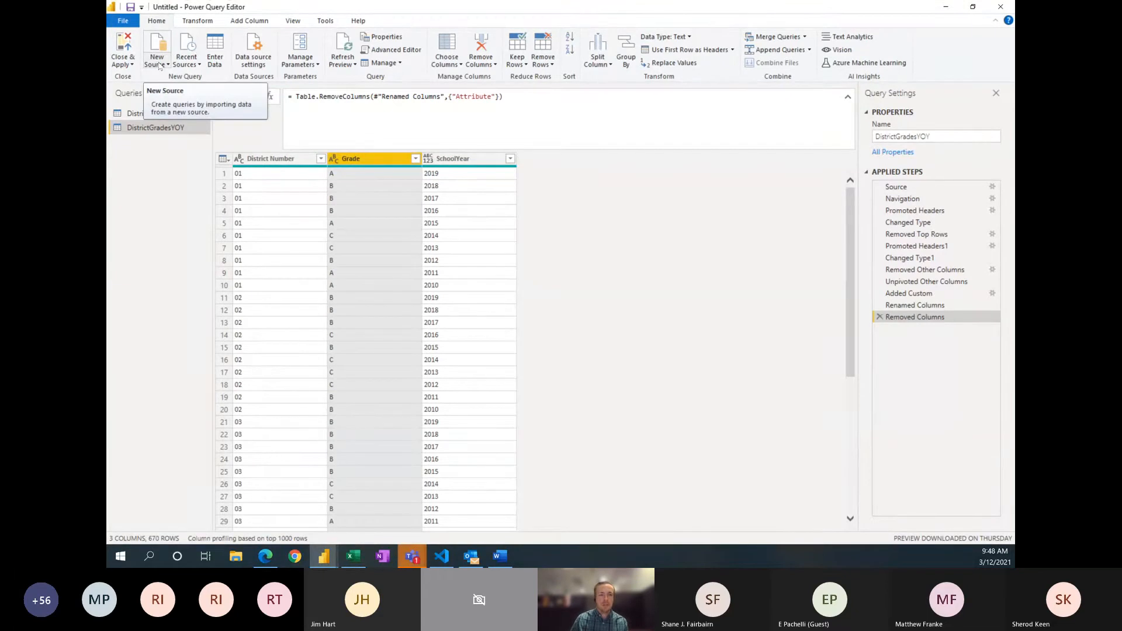
# Step: Import the SG sheet of SchoolGrades19.xlsx from the FLCODE Power BI Training folder as a new Excel query
pyautogui.click(159, 67)
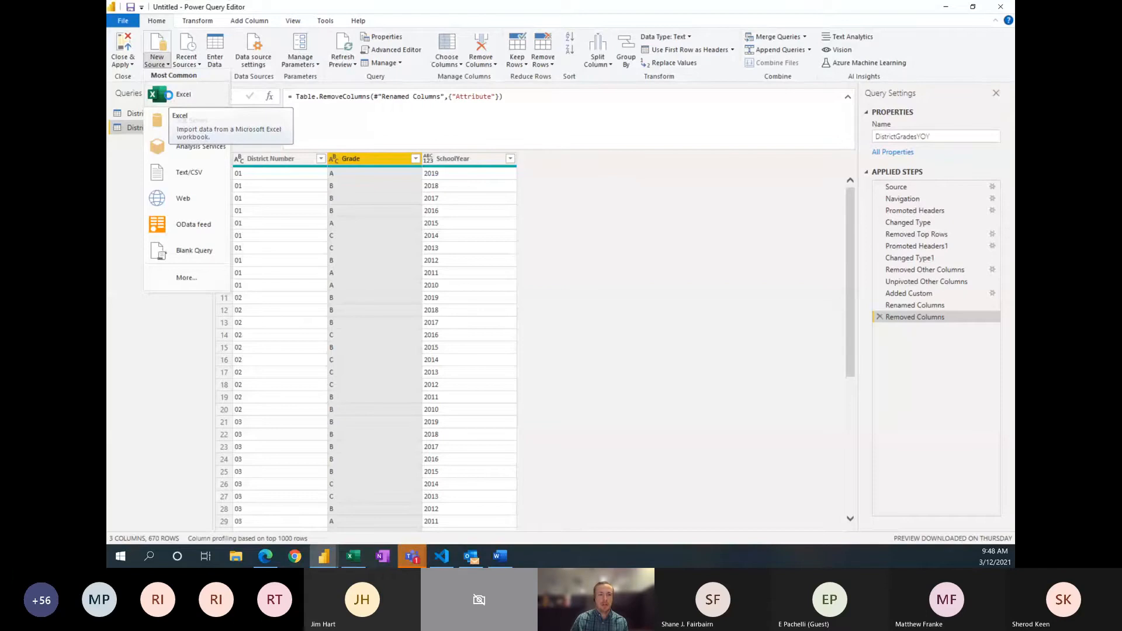
pyautogui.click(169, 96)
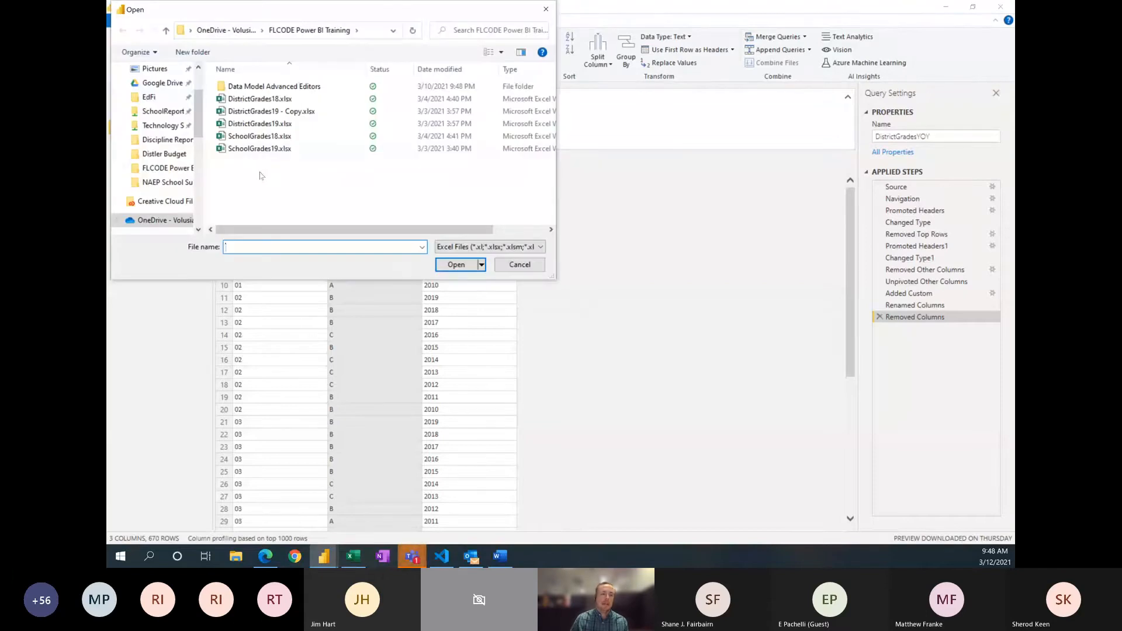
pyautogui.click(254, 151)
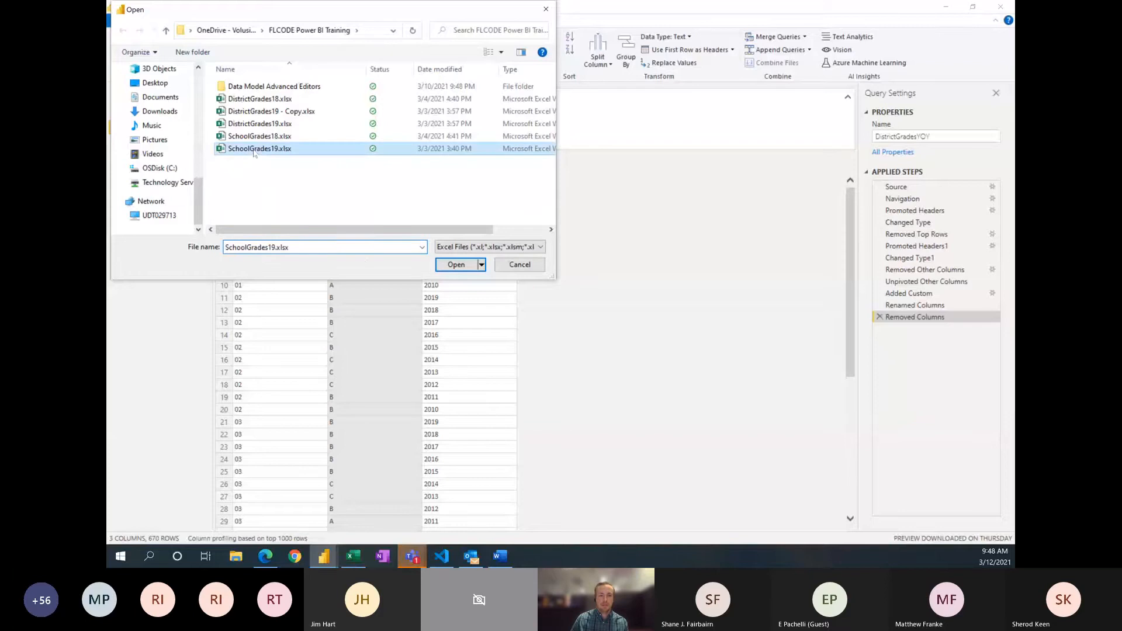
pyautogui.click(455, 265)
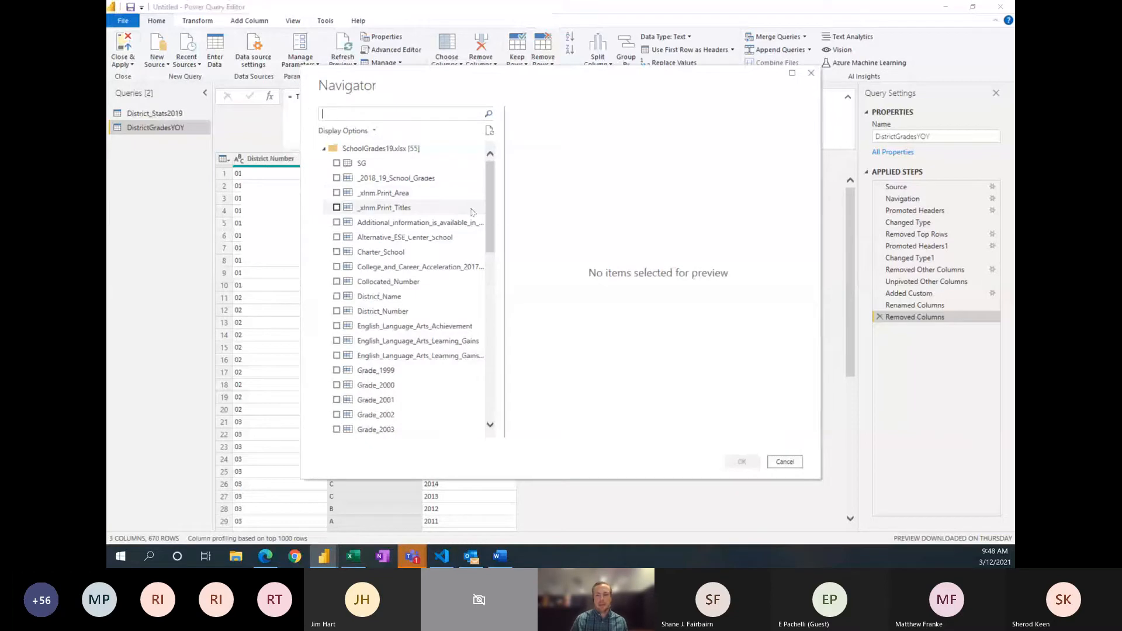
pyautogui.click(337, 163)
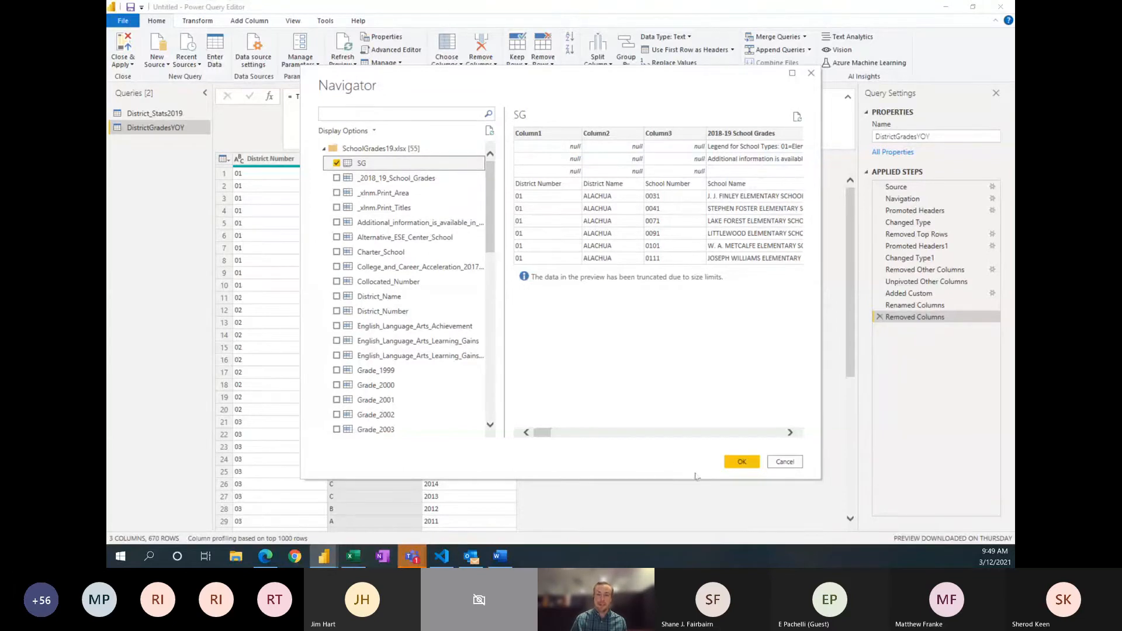
pyautogui.click(742, 461)
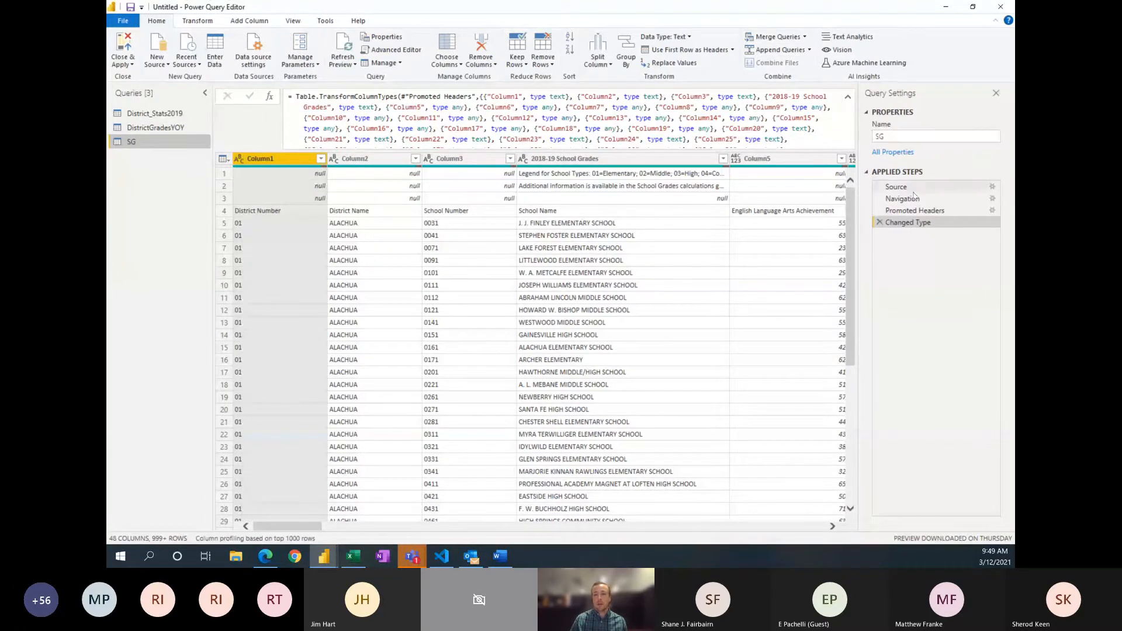
# Step: Rename the imported SG query as School_Stats2019
pyautogui.click(896, 135)
pyautogui.doubleClick(897, 137)
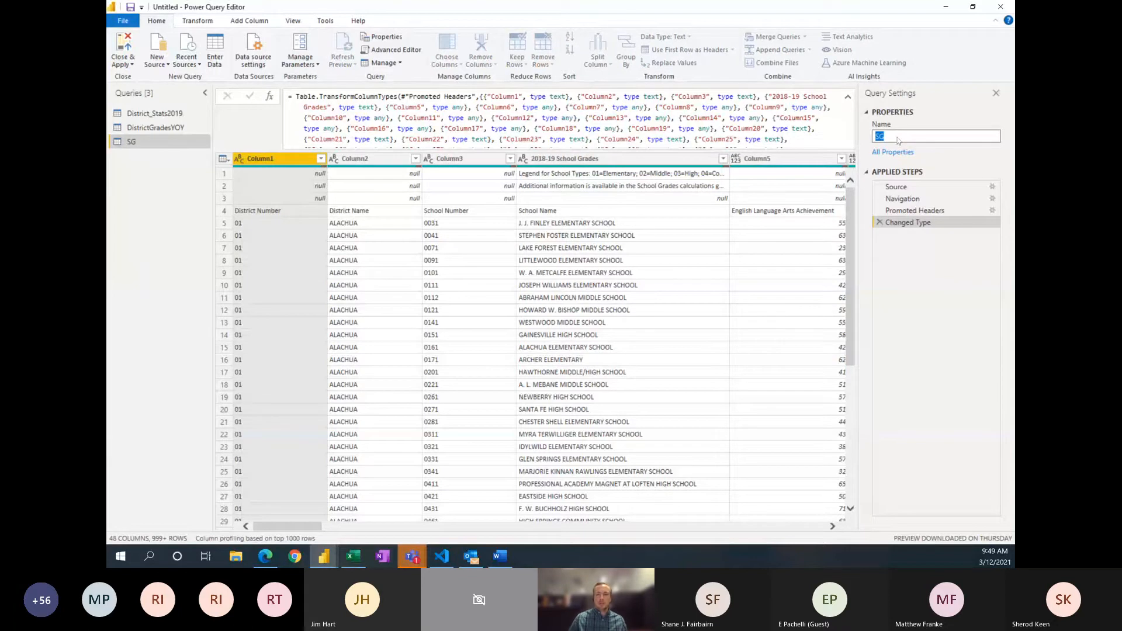
pyautogui.write('Schoo')
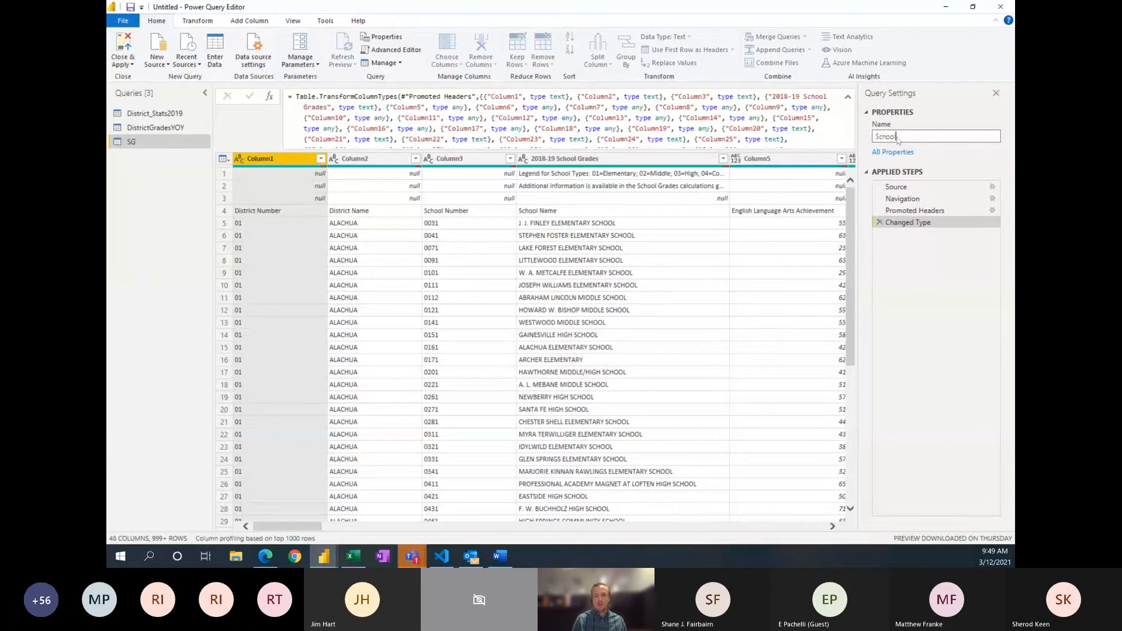
pyautogui.write('l_Stats2019')
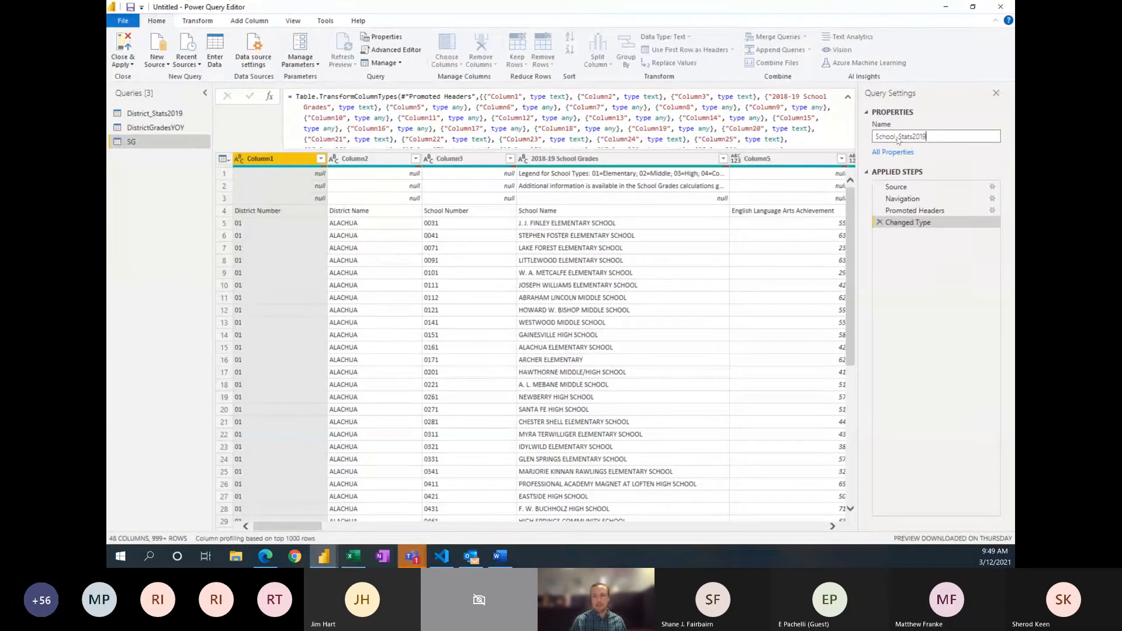
pyautogui.press('Return')
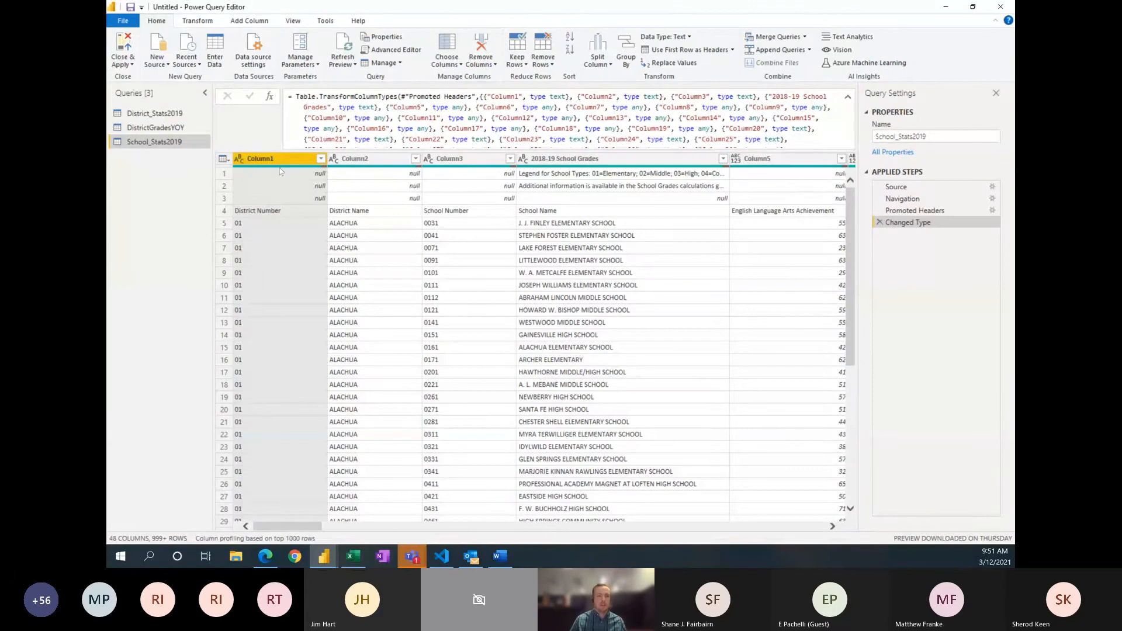
# Step: Remove the top 3 rows of School_Stats2019 and promote the first remaining row to column headers
pyautogui.moveTo(280, 168)
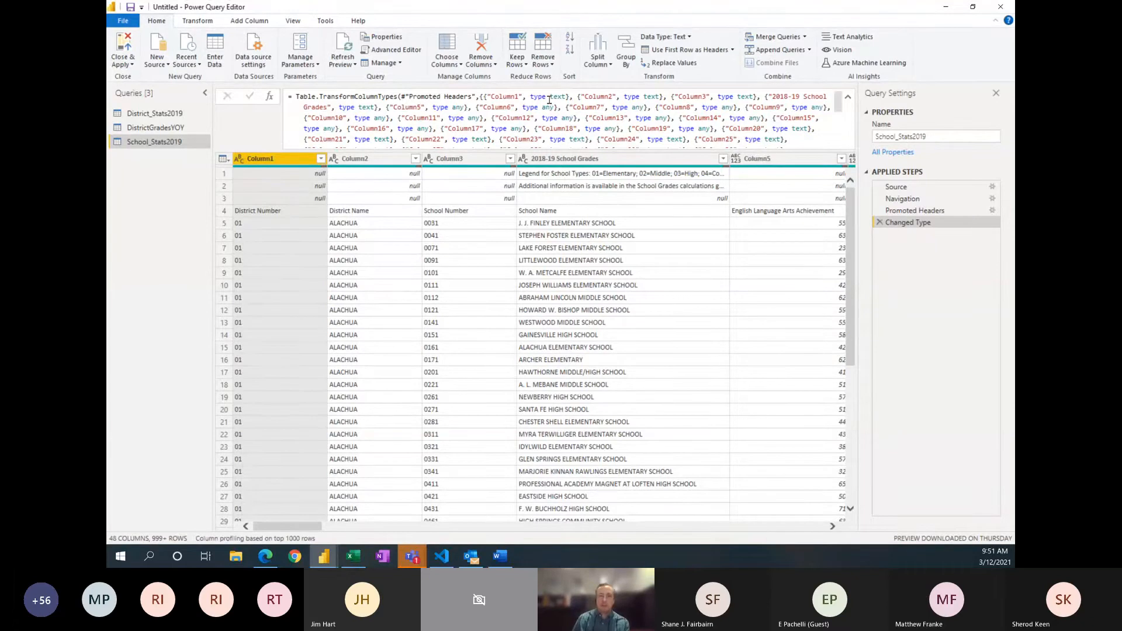
pyautogui.click(551, 66)
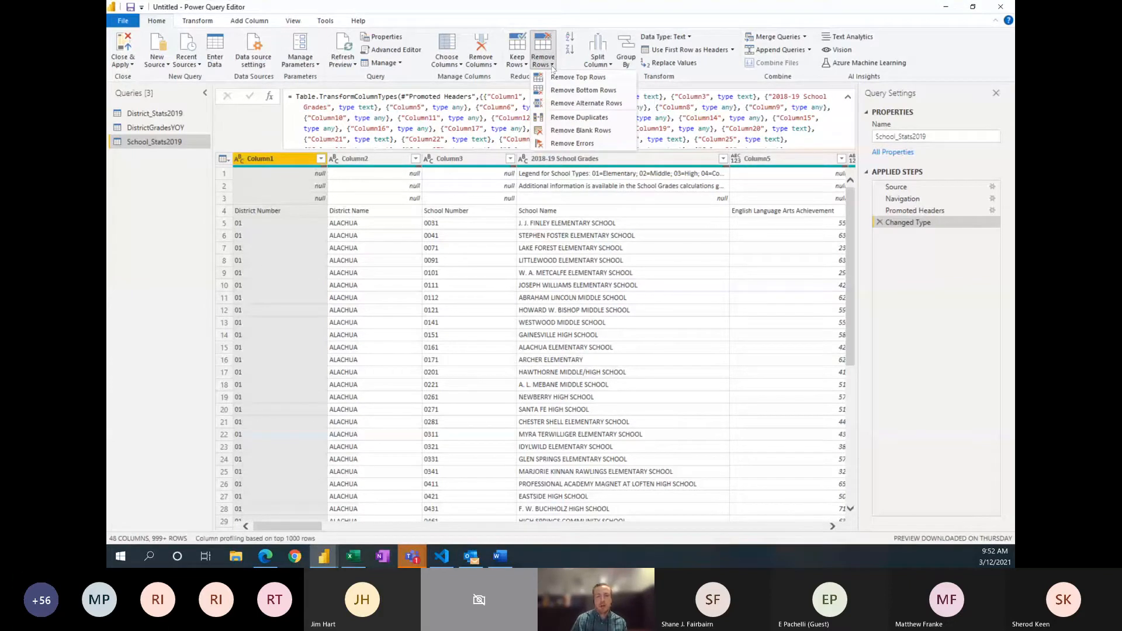
pyautogui.click(578, 78)
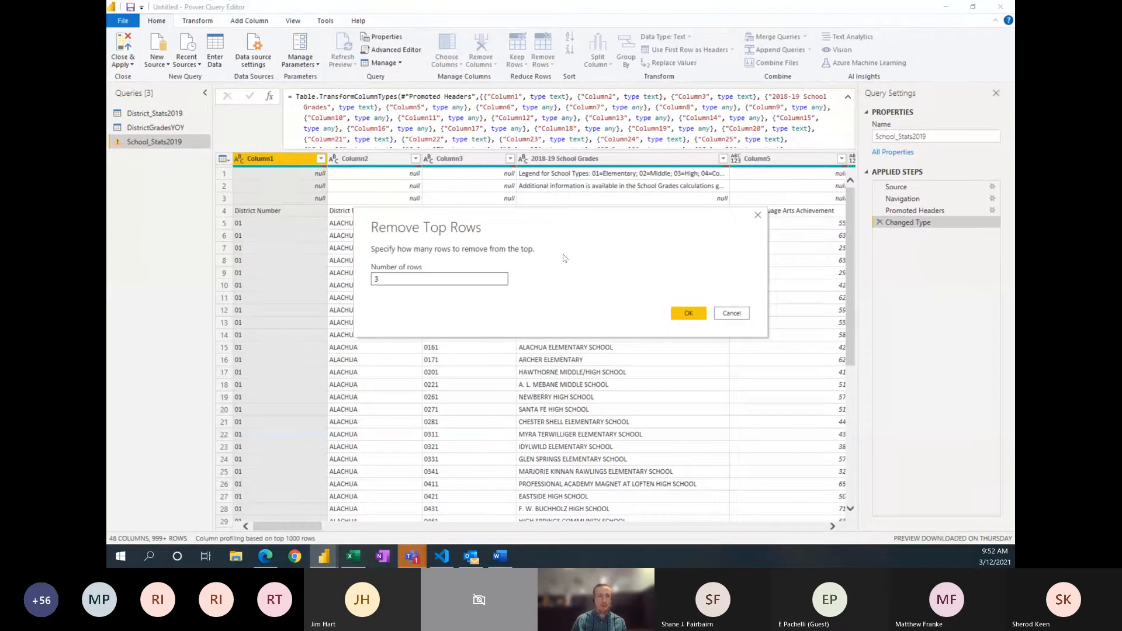
pyautogui.click(688, 314)
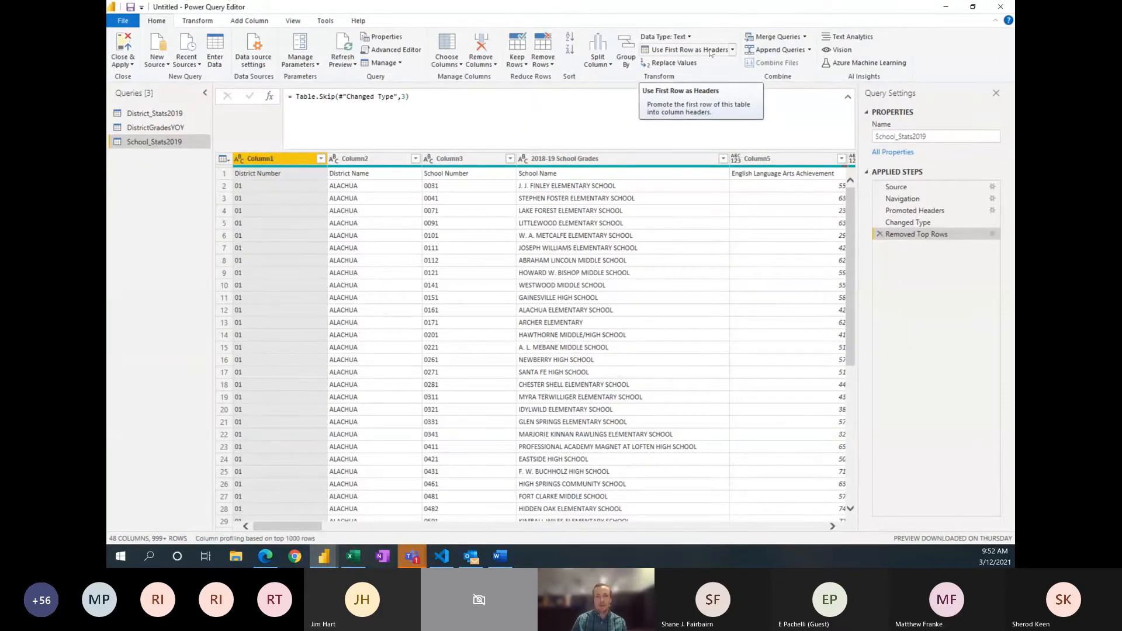
pyautogui.click(684, 49)
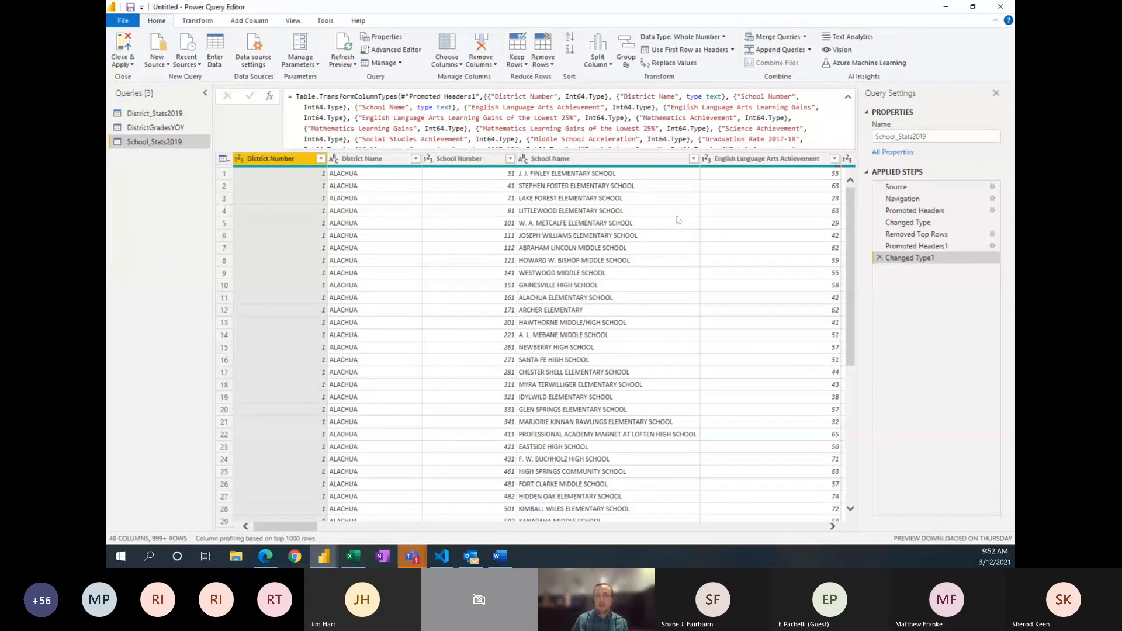
# Step: Compare the Promoted Headers1 and Changed Type1 steps, examining the data types assigned to District Number and School Number
pyautogui.click(928, 247)
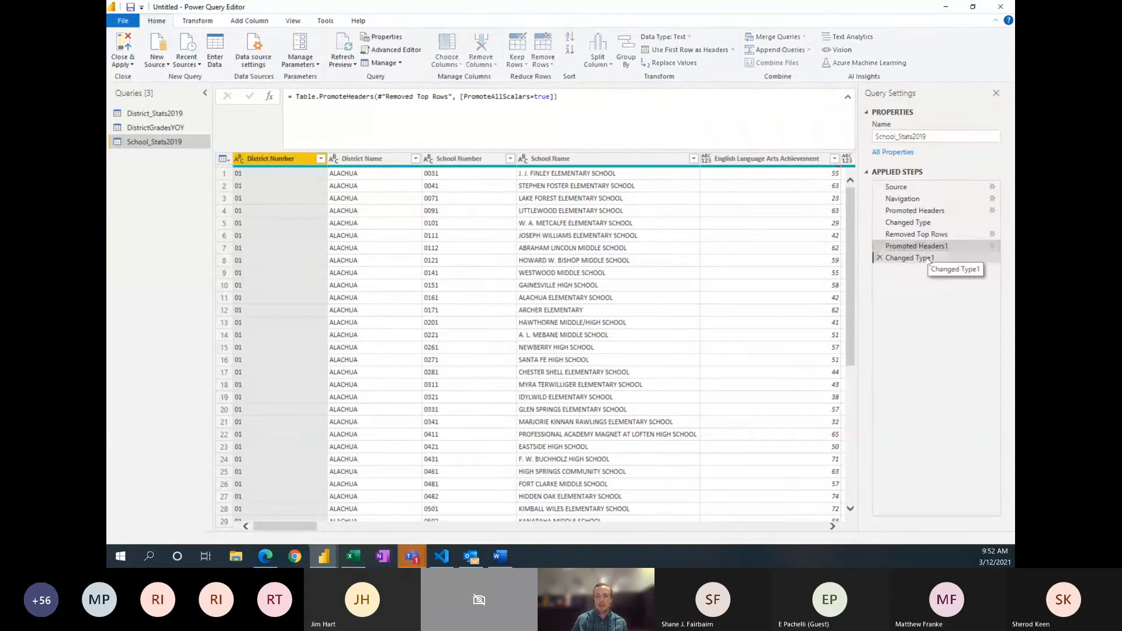
pyautogui.click(930, 260)
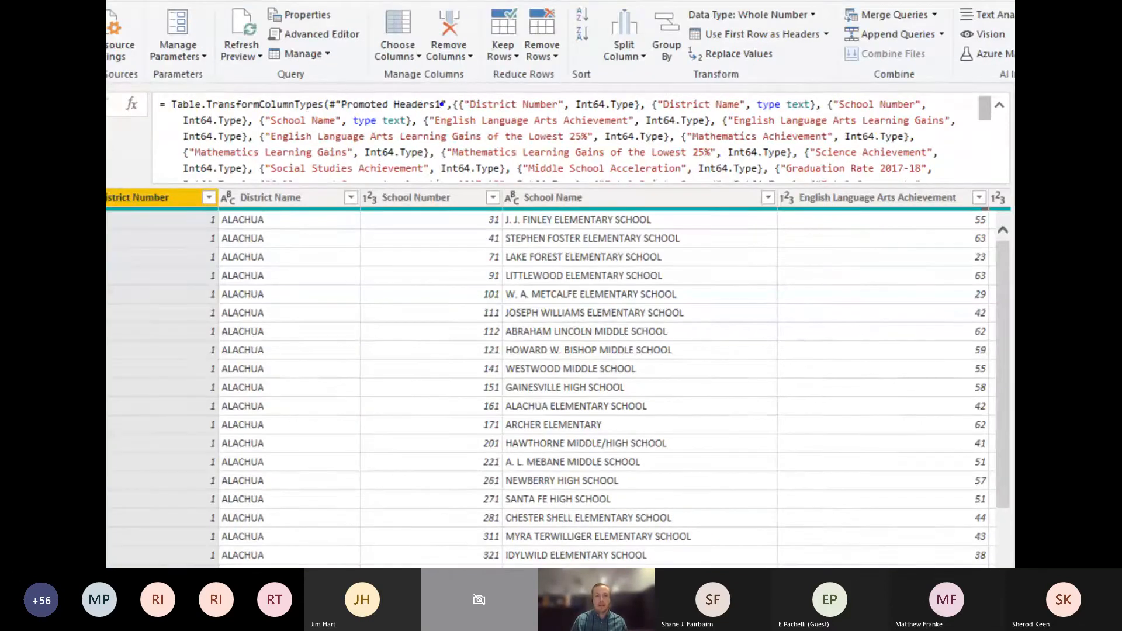
pyautogui.moveTo(449, 97); pyautogui.dragTo(647, 119)
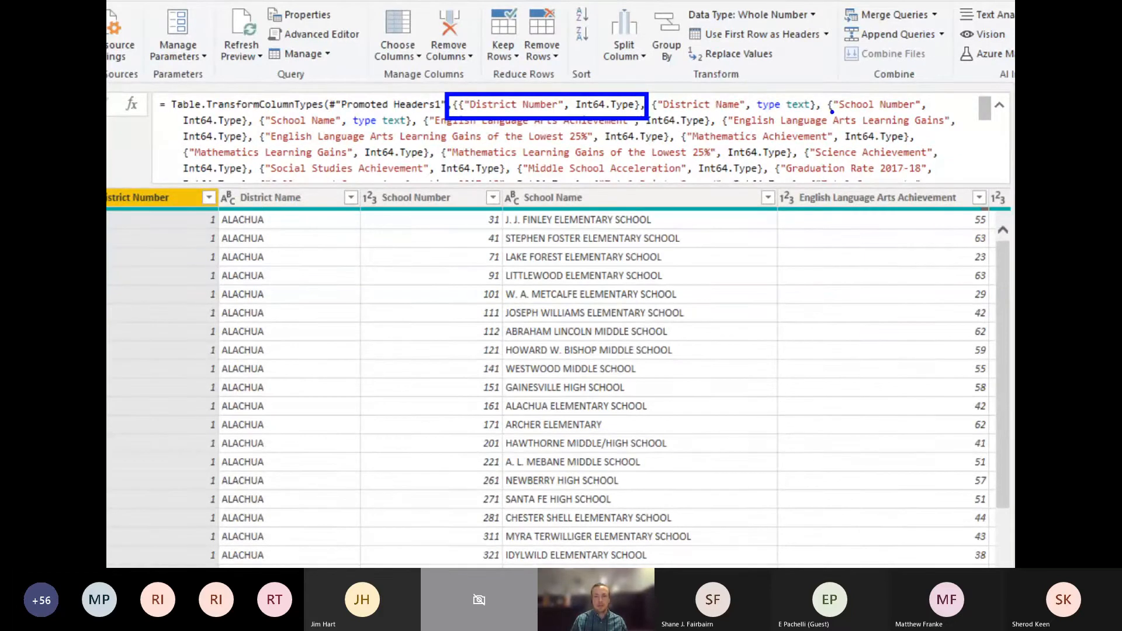
pyautogui.moveTo(826, 100)
pyautogui.mouseDown()
pyautogui.moveTo(921, 120)
pyautogui.moveTo(937, 111)
pyautogui.mouseUp()
pyautogui.moveTo(217, 127); pyautogui.dragTo(248, 168)
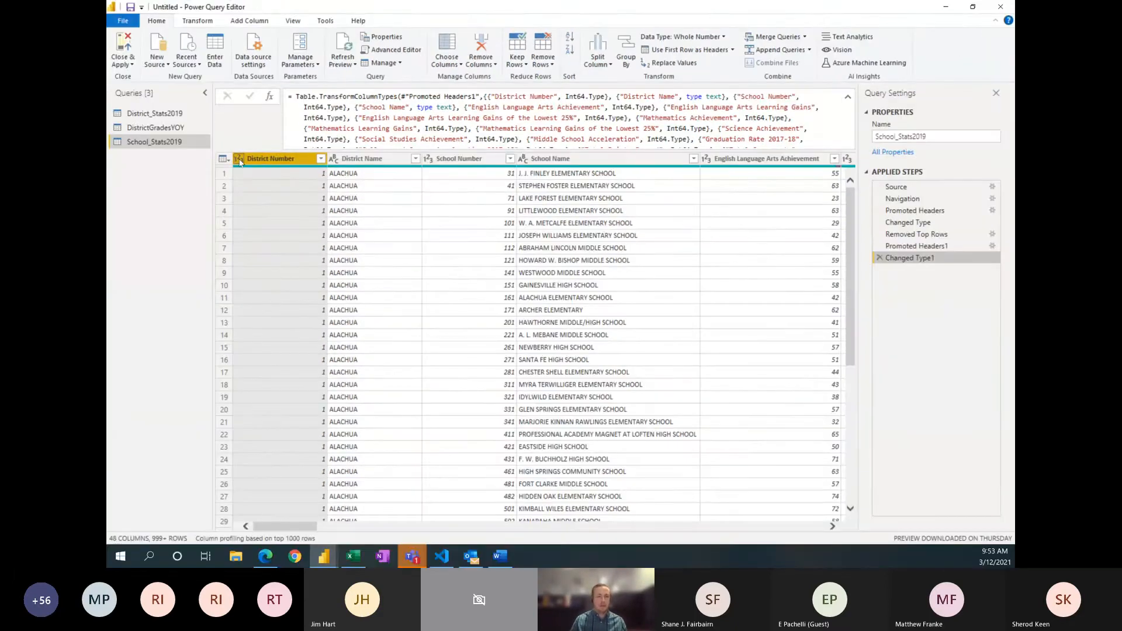
# Step: Change the District Number and School Number columns of School_Stats2019 to Text, replacing the current type conversion for each
pyautogui.click(239, 159)
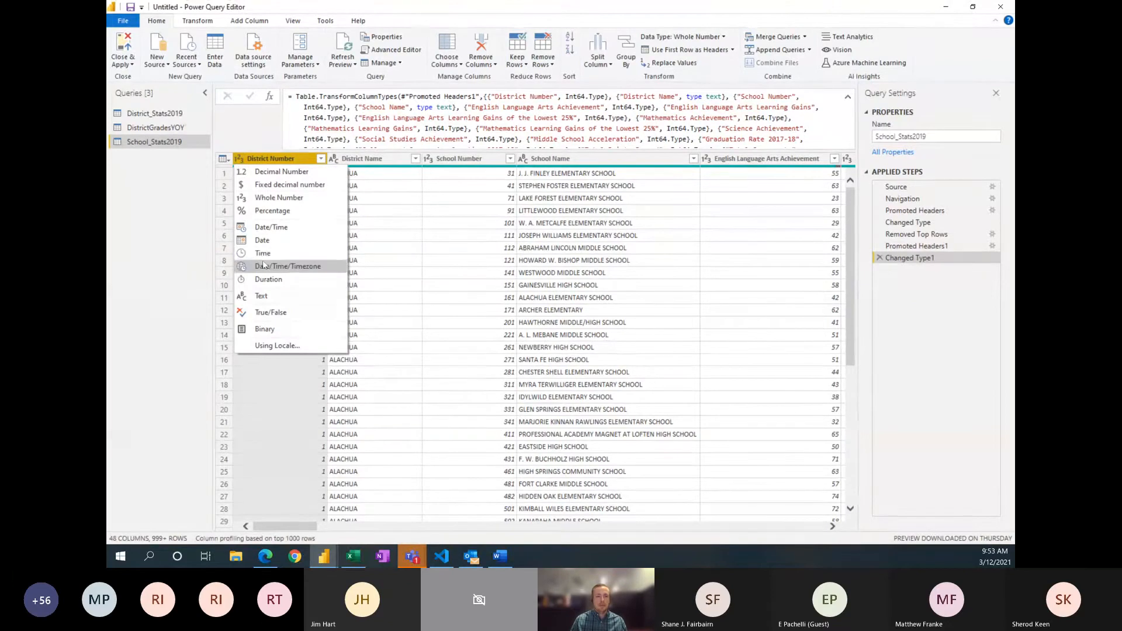
pyautogui.click(268, 296)
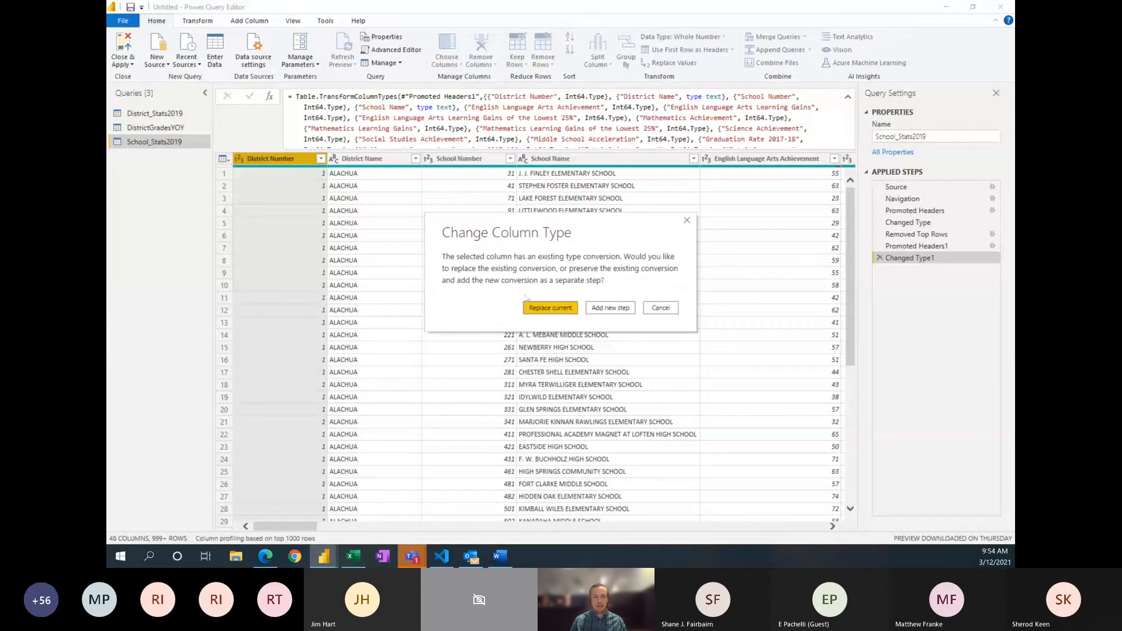
pyautogui.click(548, 309)
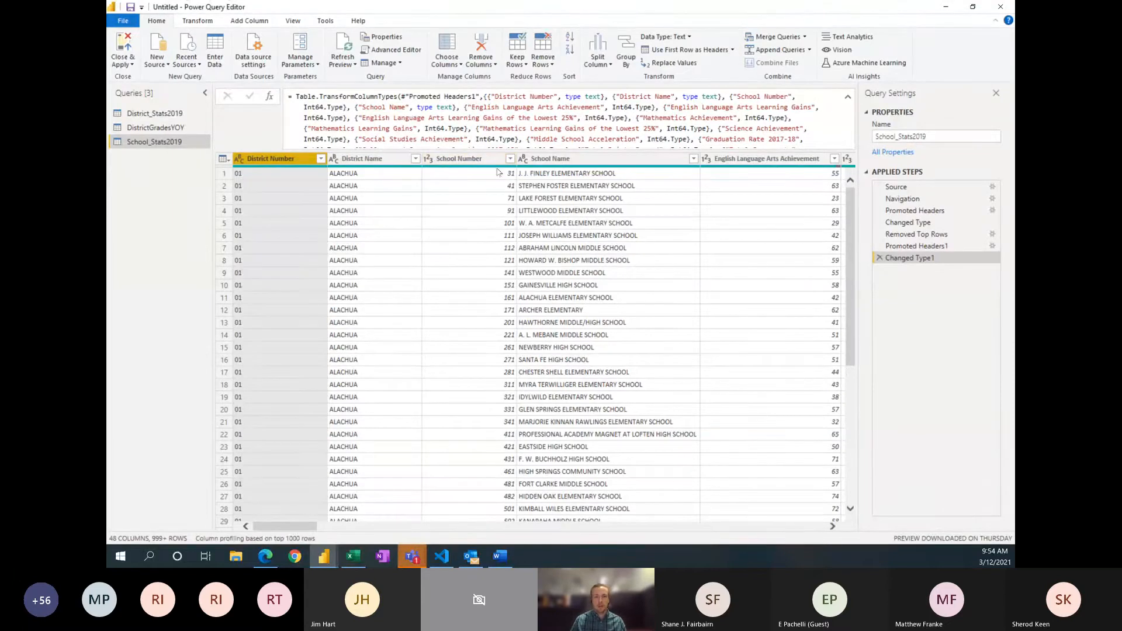
pyautogui.click(430, 162)
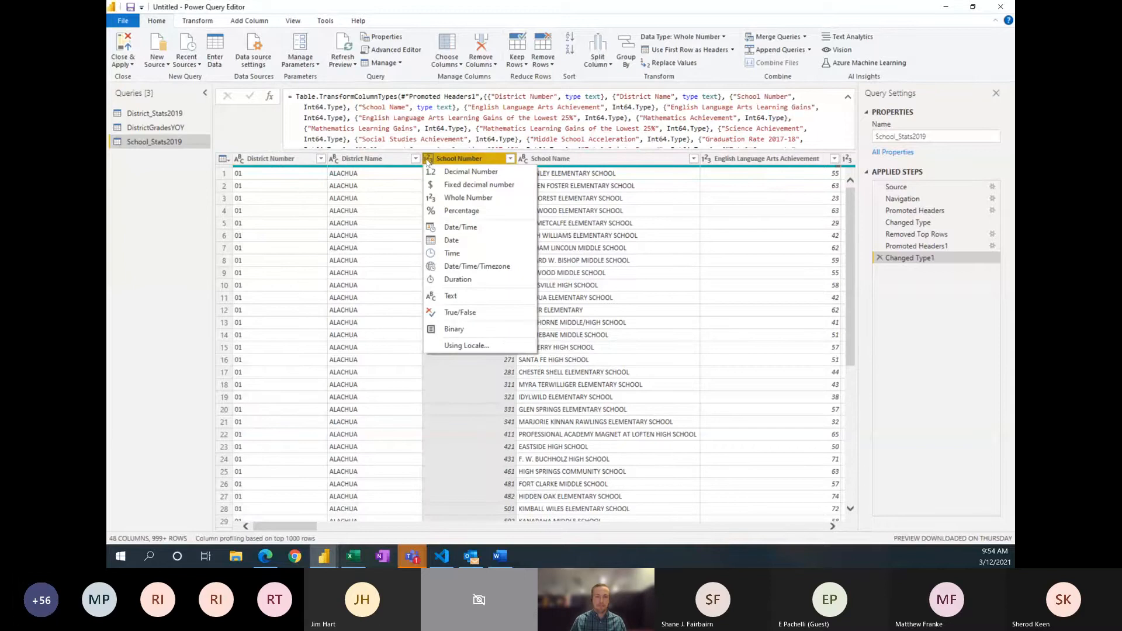
pyautogui.click(471, 298)
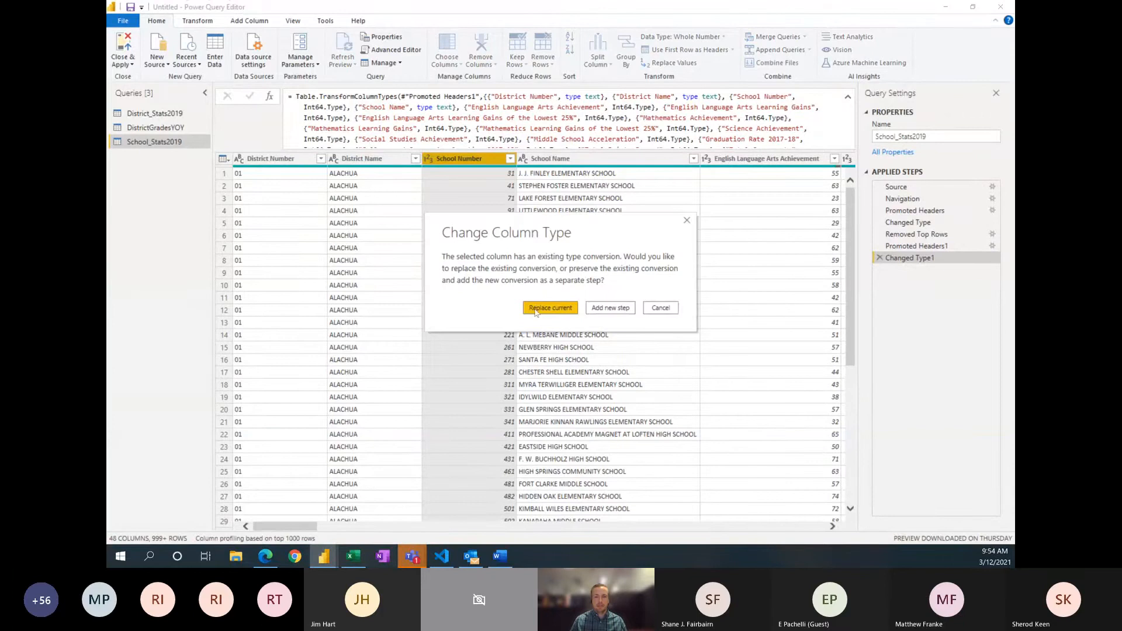
pyautogui.click(535, 311)
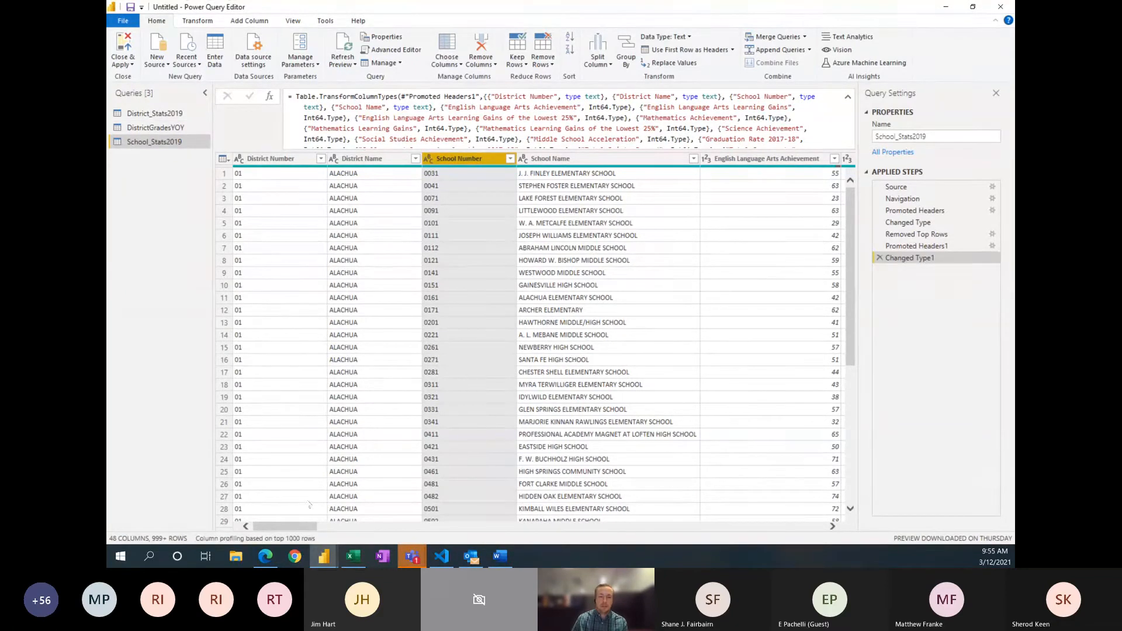
# Step: Duplicate the School_Stats2019 query and rename the copy as SchoolGradesYOY
pyautogui.moveTo(298, 527); pyautogui.dragTo(742, 556)
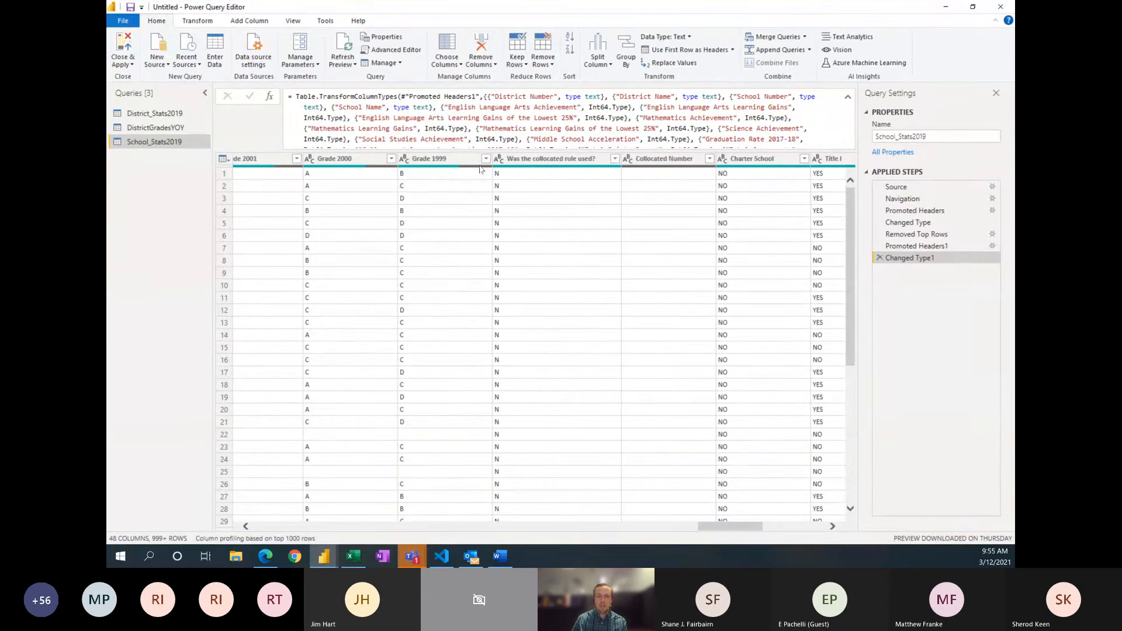
pyautogui.moveTo(480, 170)
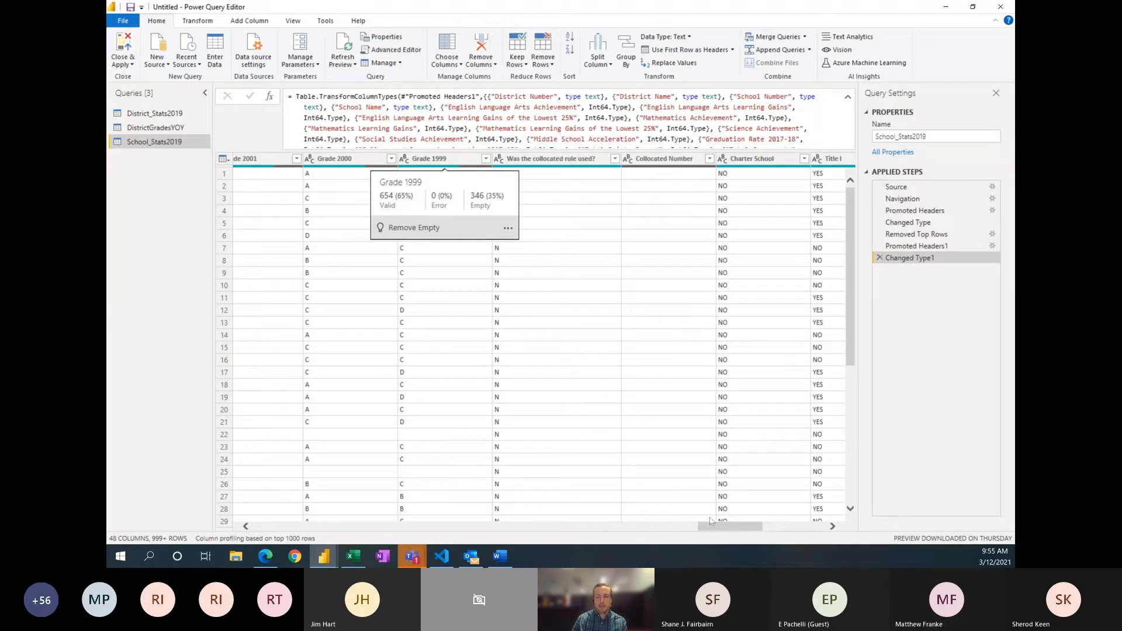
pyautogui.moveTo(712, 525); pyautogui.dragTo(312, 538)
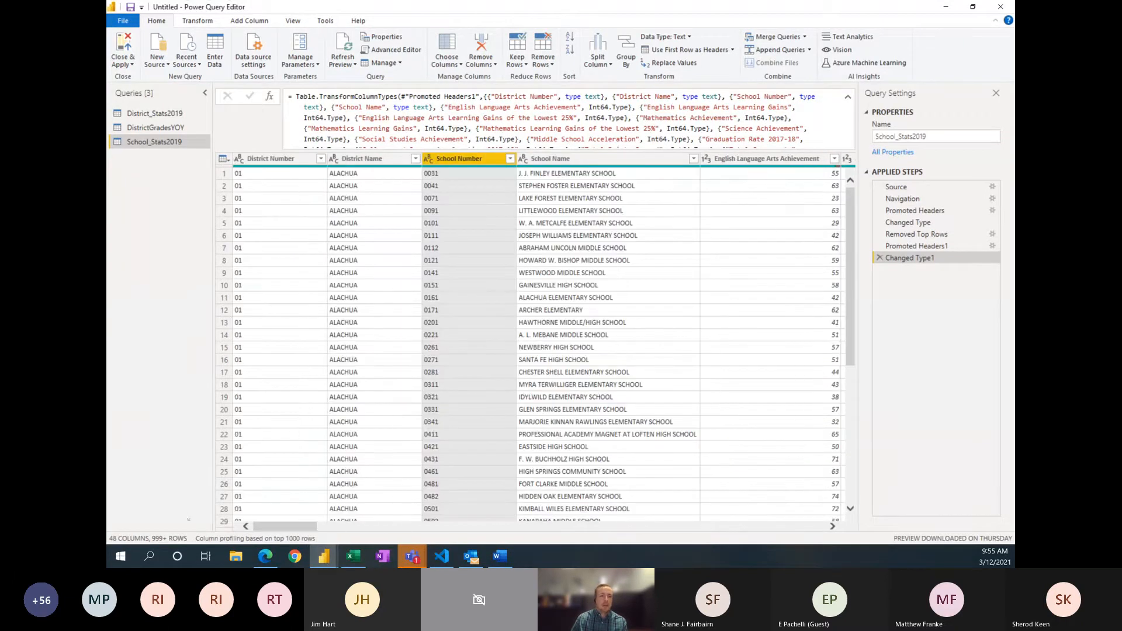
pyautogui.rightClick(166, 142)
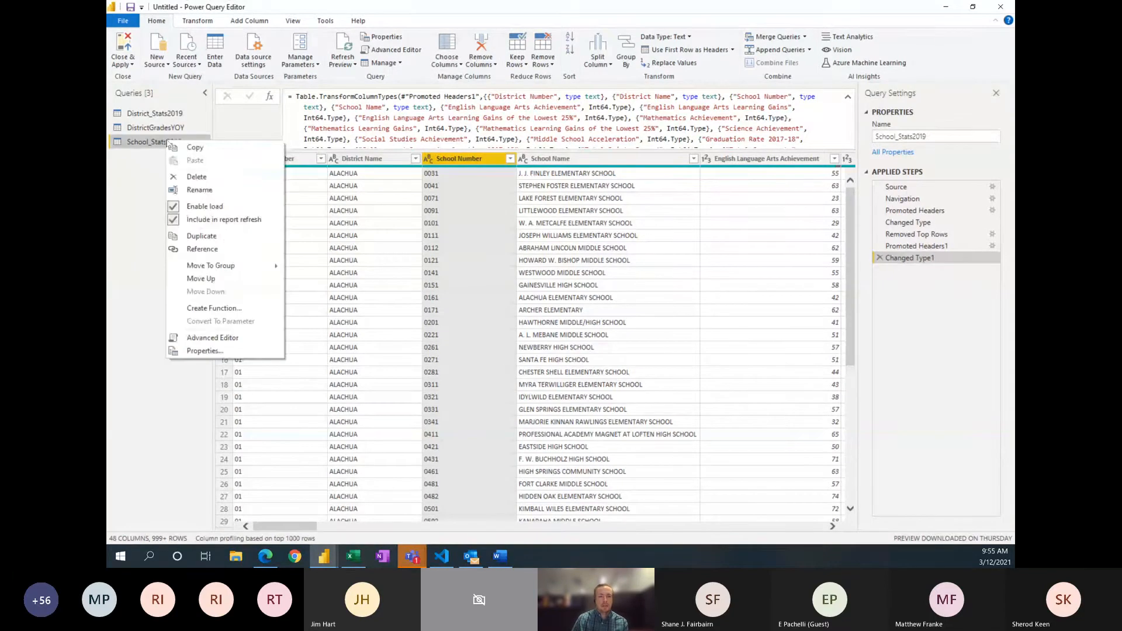
pyautogui.click(202, 236)
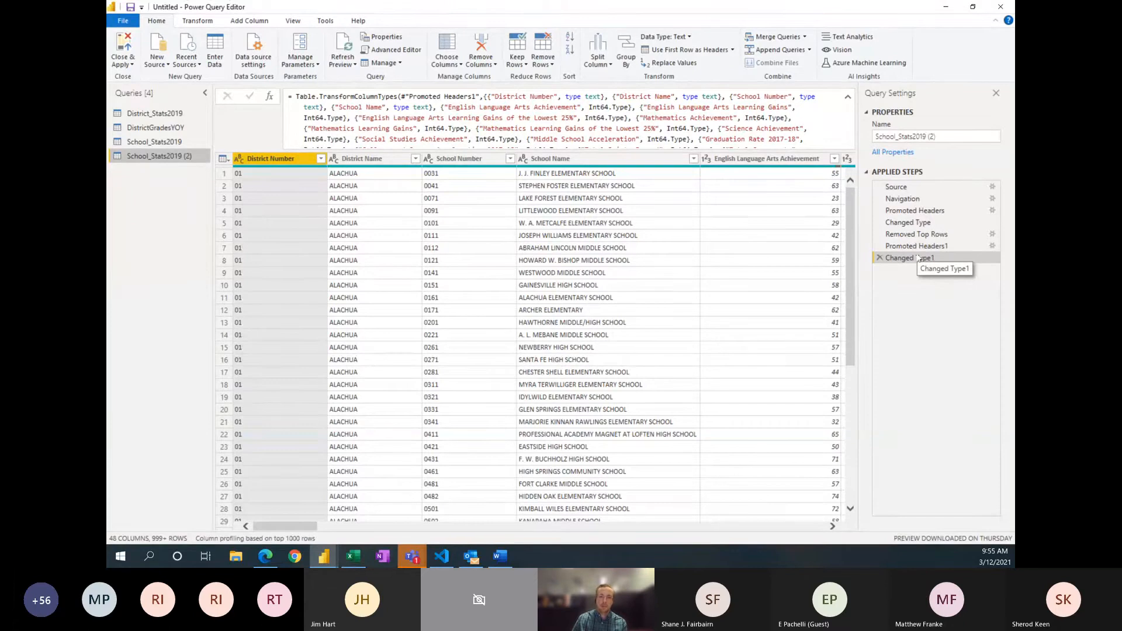
pyautogui.moveTo(942, 138); pyautogui.dragTo(897, 137)
pyautogui.press('BackSpace')
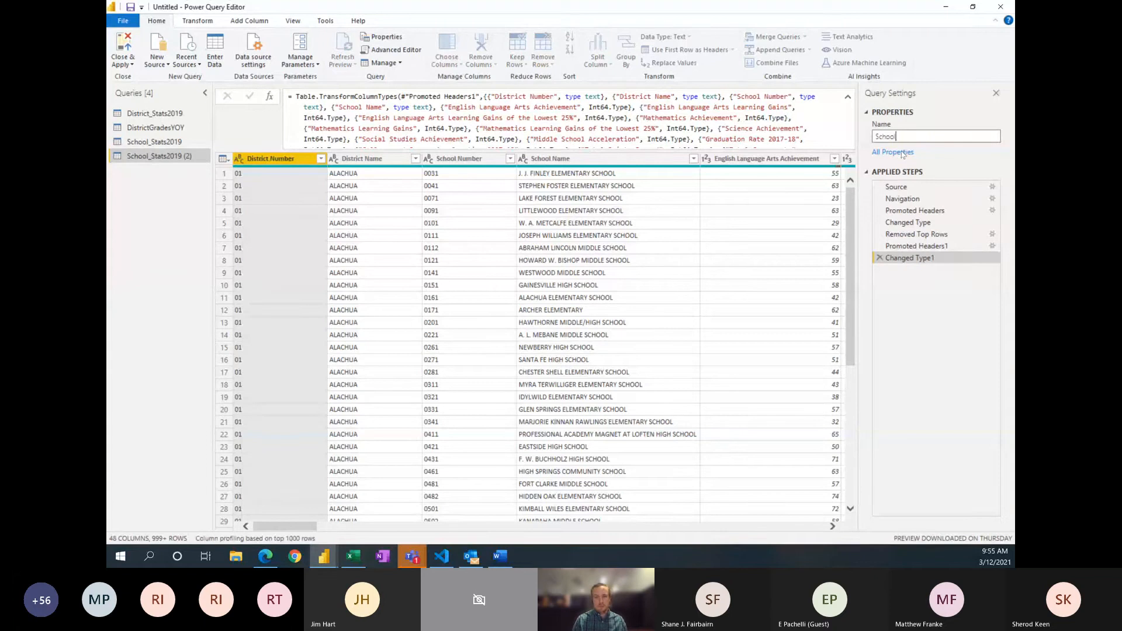
pyautogui.write('GradesYOY')
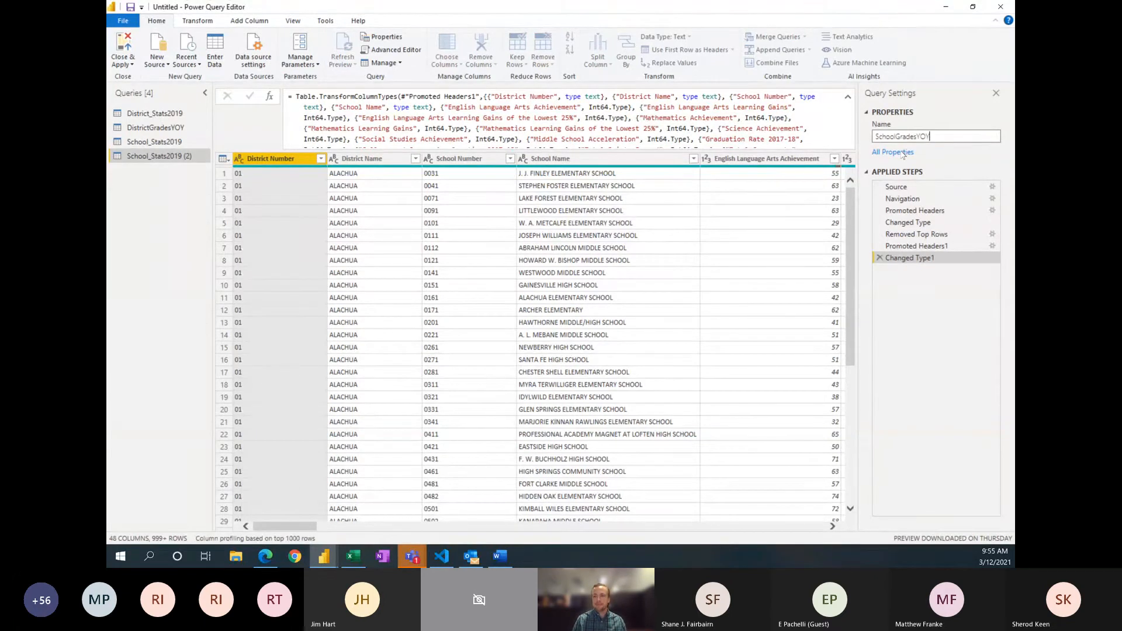
pyautogui.press('Return')
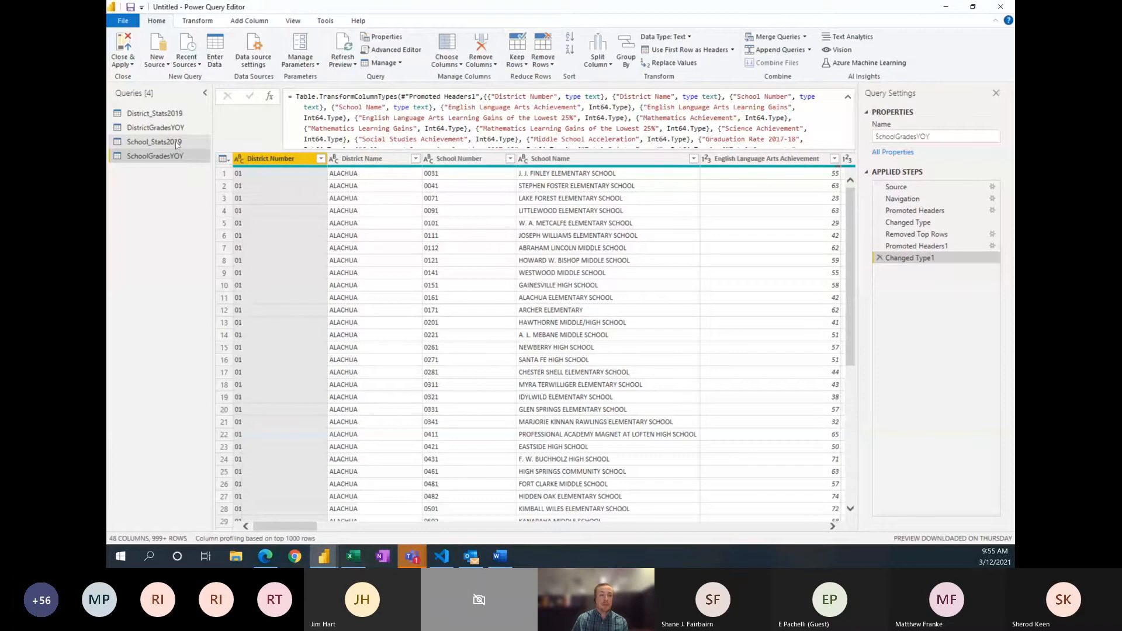
# Step: Remove the Grade 2019 through Grade 1999 columns, including Informational Baseline Grade 2015, from School_Stats2019, keeping all other columns
pyautogui.click(177, 144)
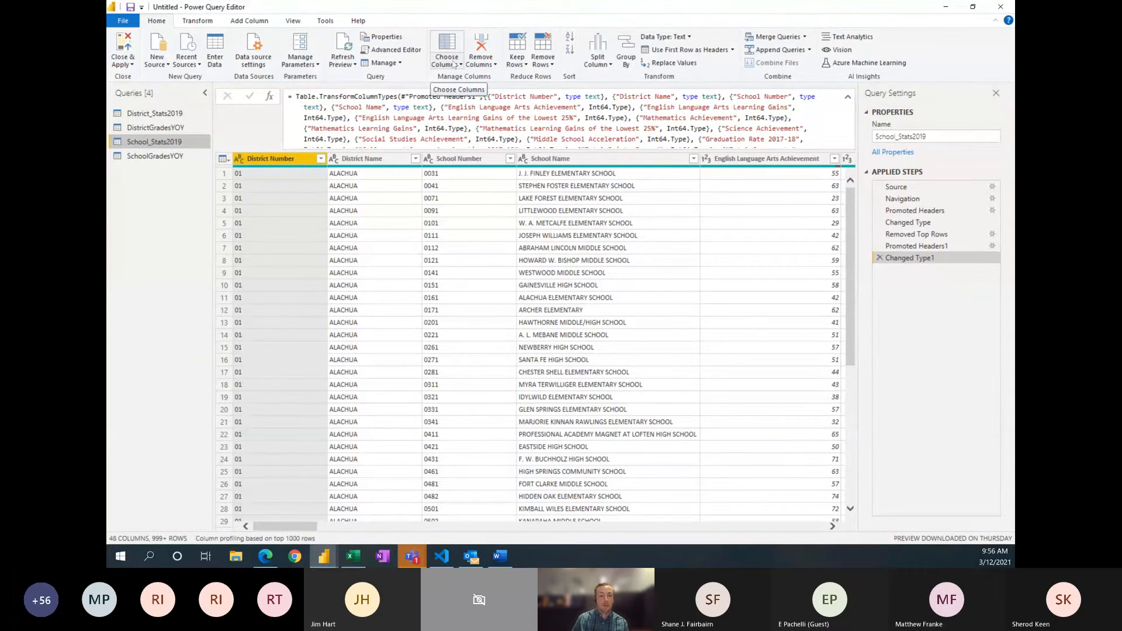
pyautogui.click(455, 64)
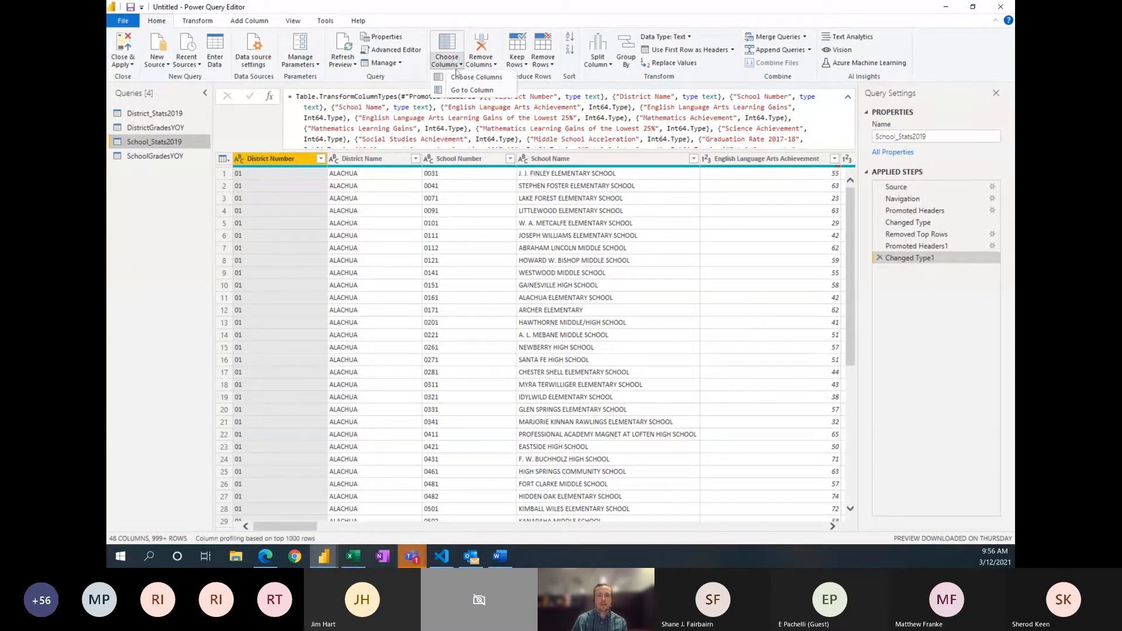
pyautogui.click(457, 79)
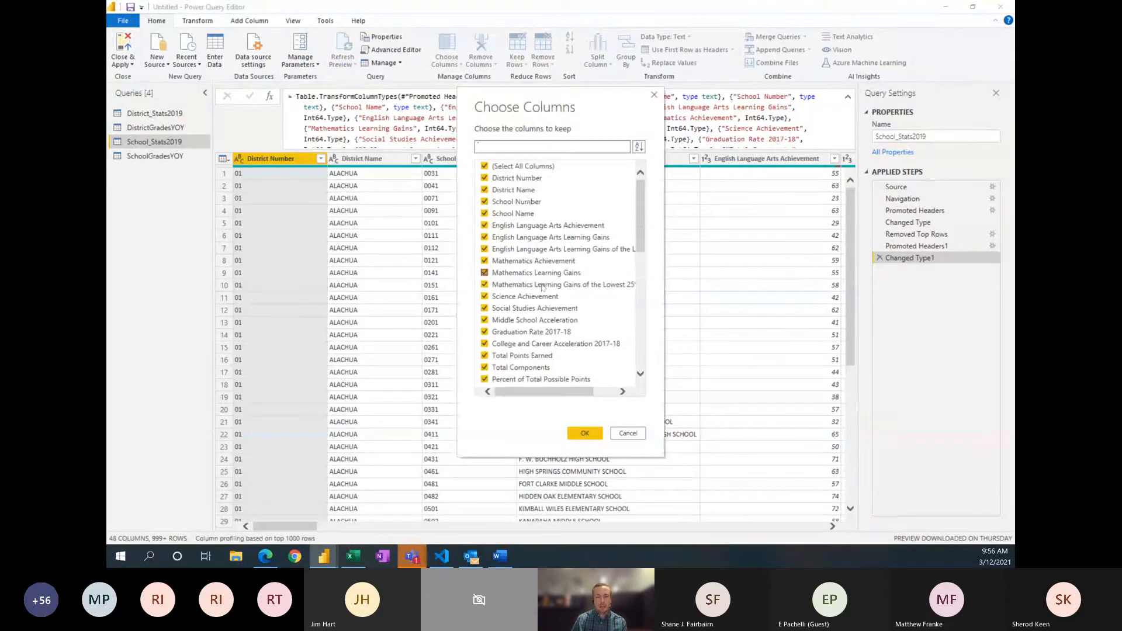
pyautogui.scroll(-5, 544, 304)
pyautogui.scroll(-1, 550, 316)
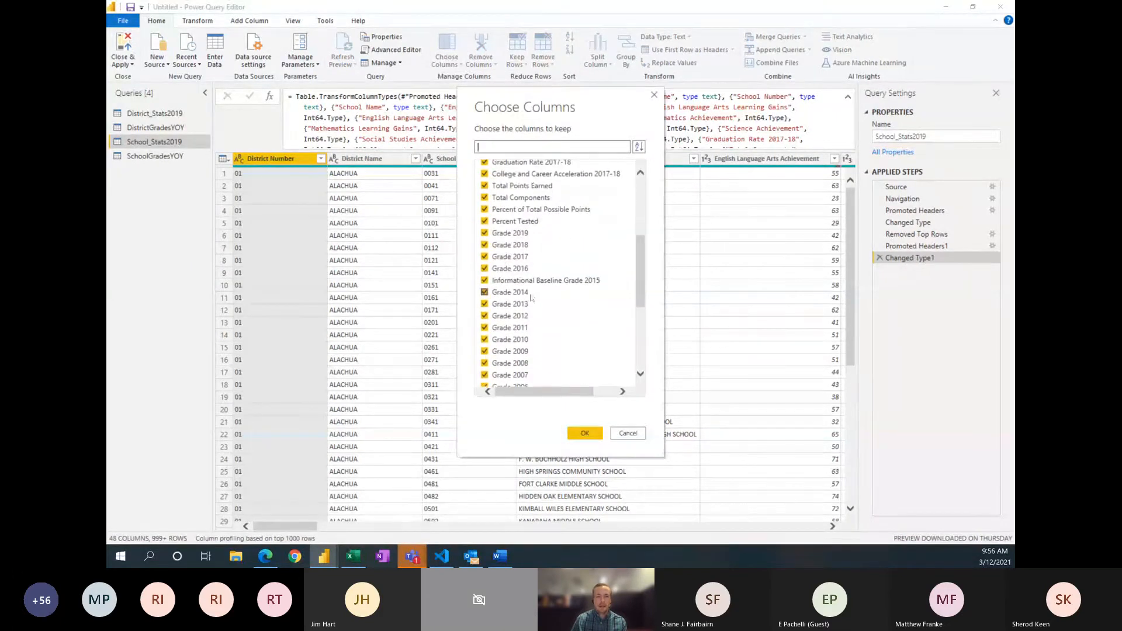
pyautogui.click(485, 233)
pyautogui.click(485, 245)
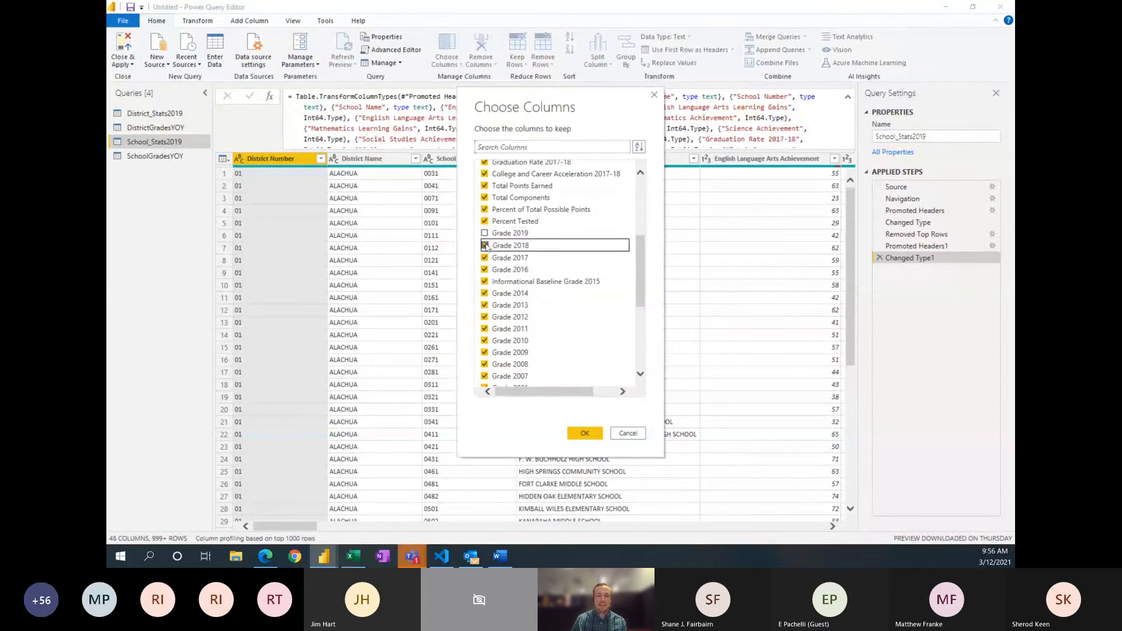
pyautogui.click(485, 257)
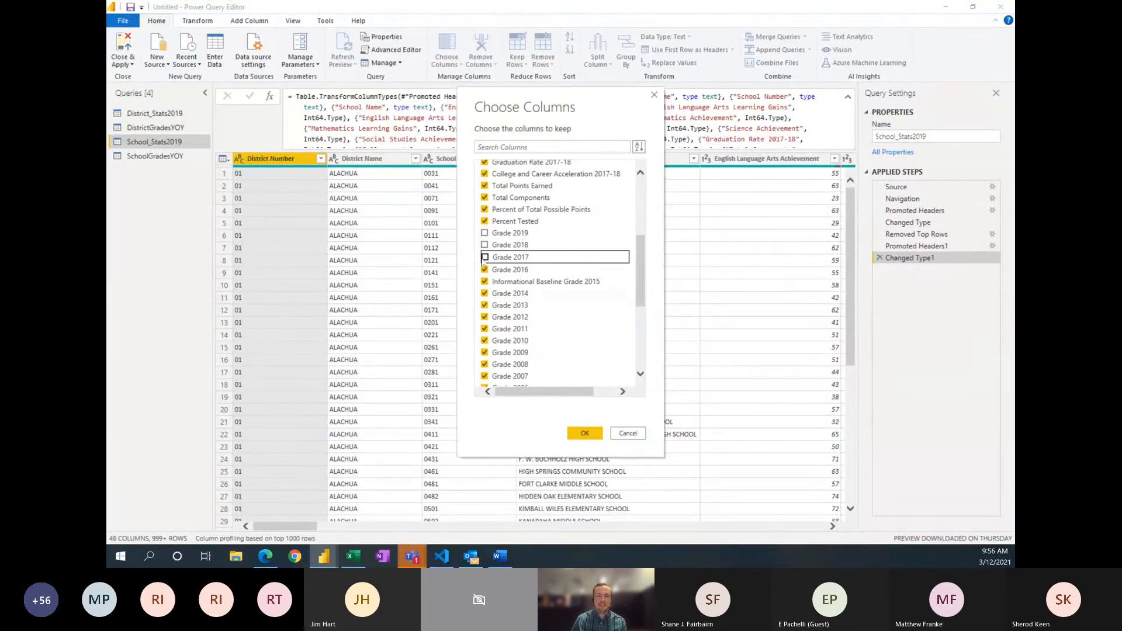
pyautogui.click(485, 269)
pyautogui.click(484, 280)
pyautogui.click(485, 292)
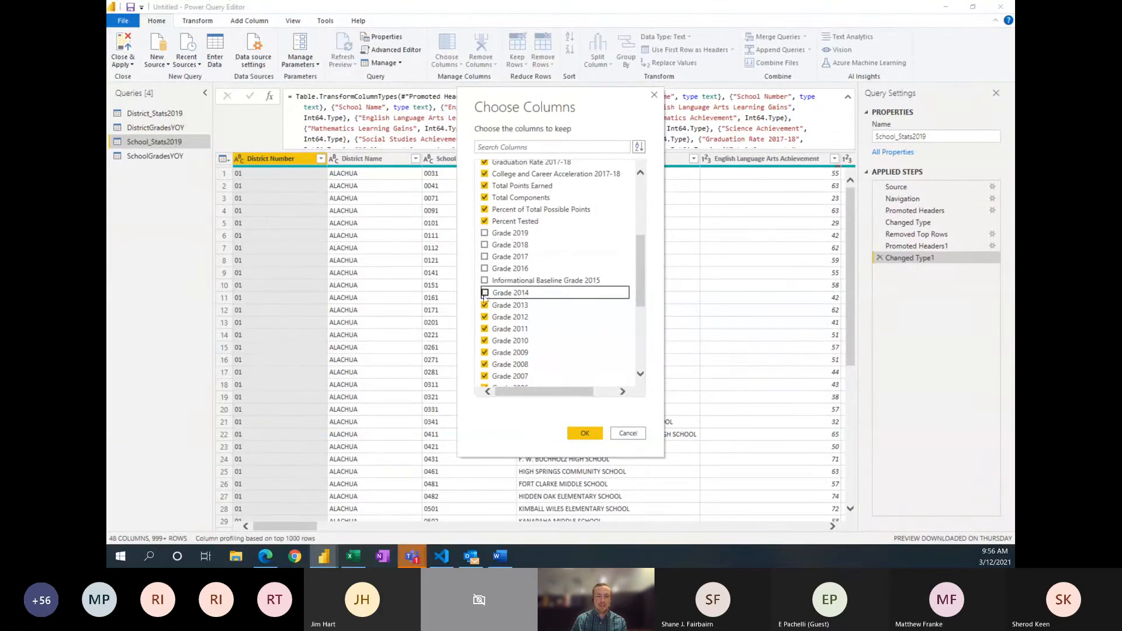
pyautogui.click(484, 305)
pyautogui.click(484, 317)
pyautogui.scroll(-1, 485, 315)
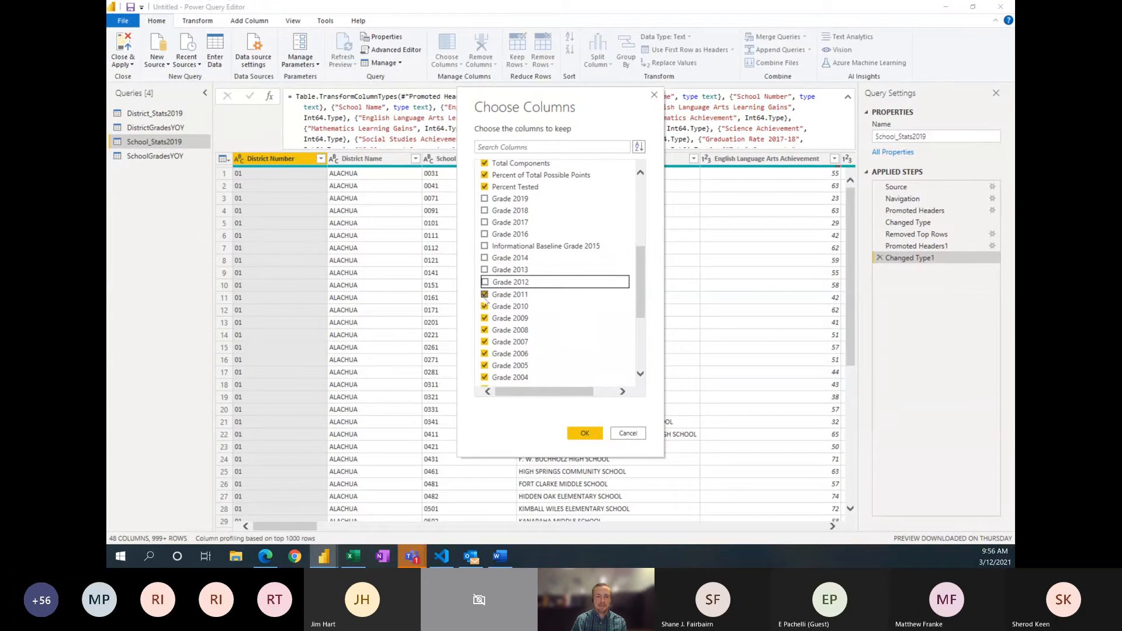
pyautogui.click(484, 294)
pyautogui.click(484, 305)
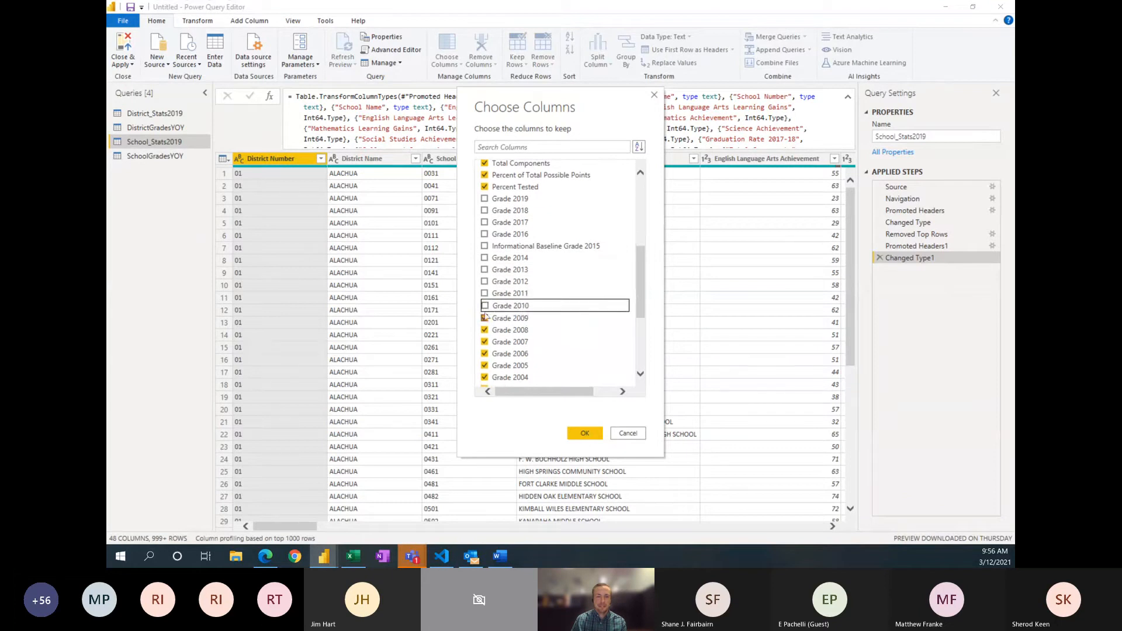
pyautogui.click(484, 317)
pyautogui.click(485, 330)
pyautogui.click(485, 341)
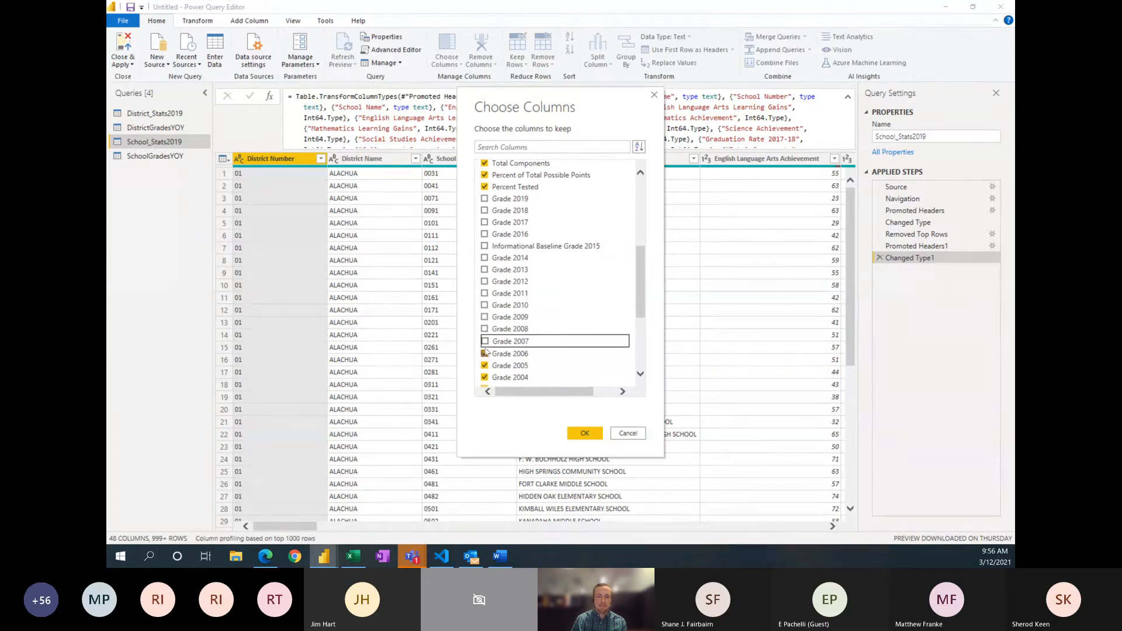
pyautogui.click(485, 353)
pyautogui.click(484, 365)
pyautogui.scroll(-1, 485, 356)
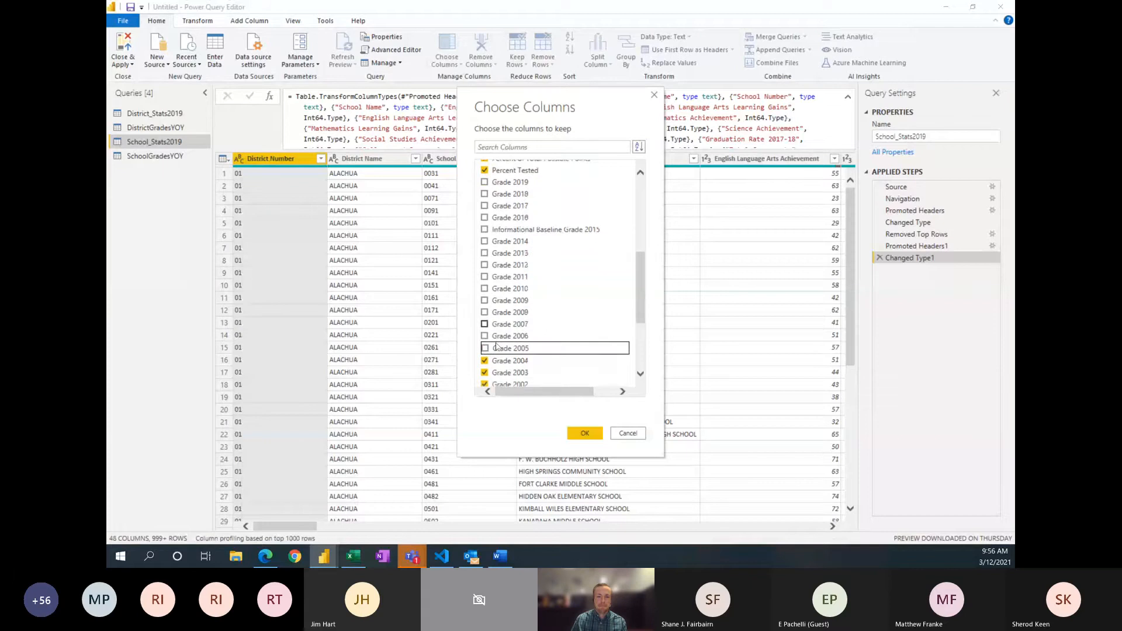
pyautogui.click(485, 344)
pyautogui.click(484, 356)
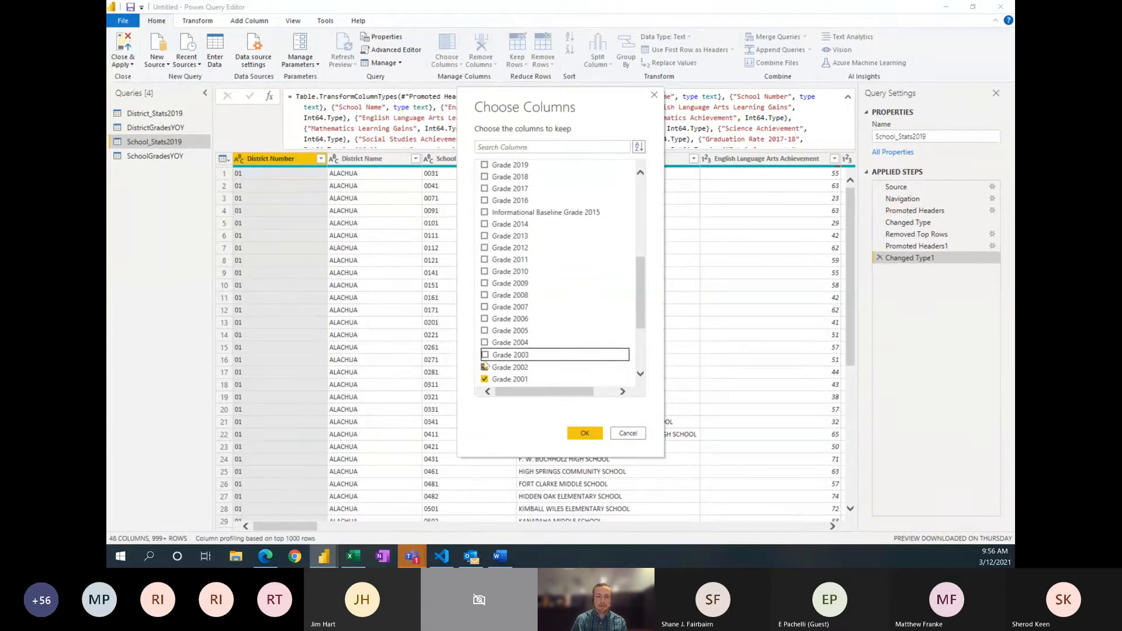
pyautogui.click(484, 368)
pyautogui.click(485, 378)
pyautogui.scroll(-1, 485, 379)
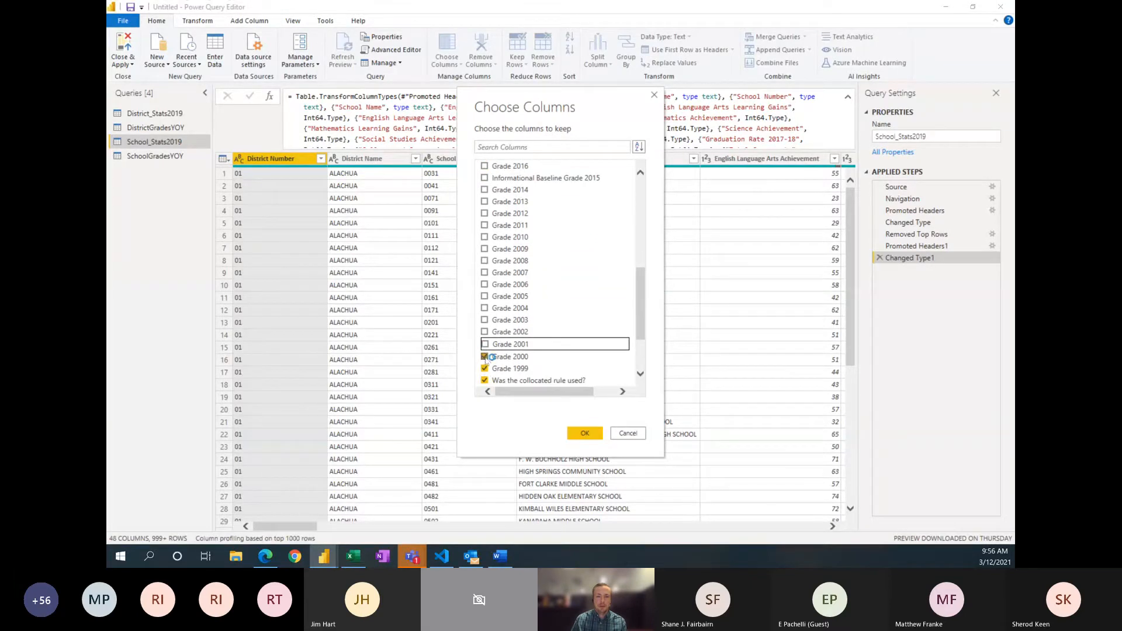
pyautogui.click(485, 355)
pyautogui.click(484, 368)
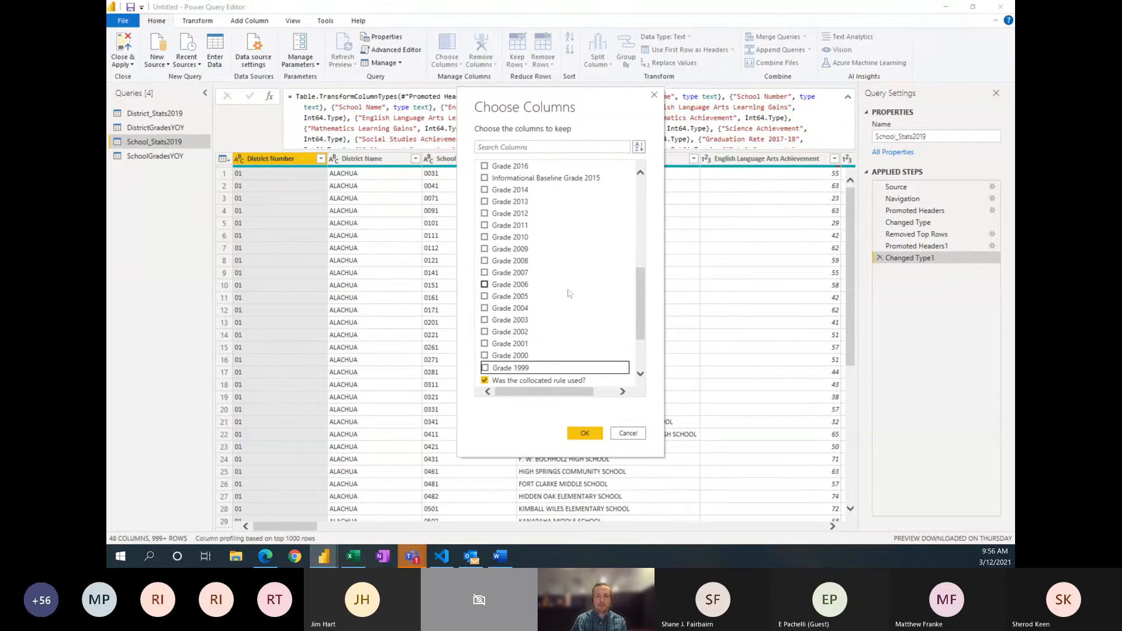
pyautogui.scroll(-2, 570, 295)
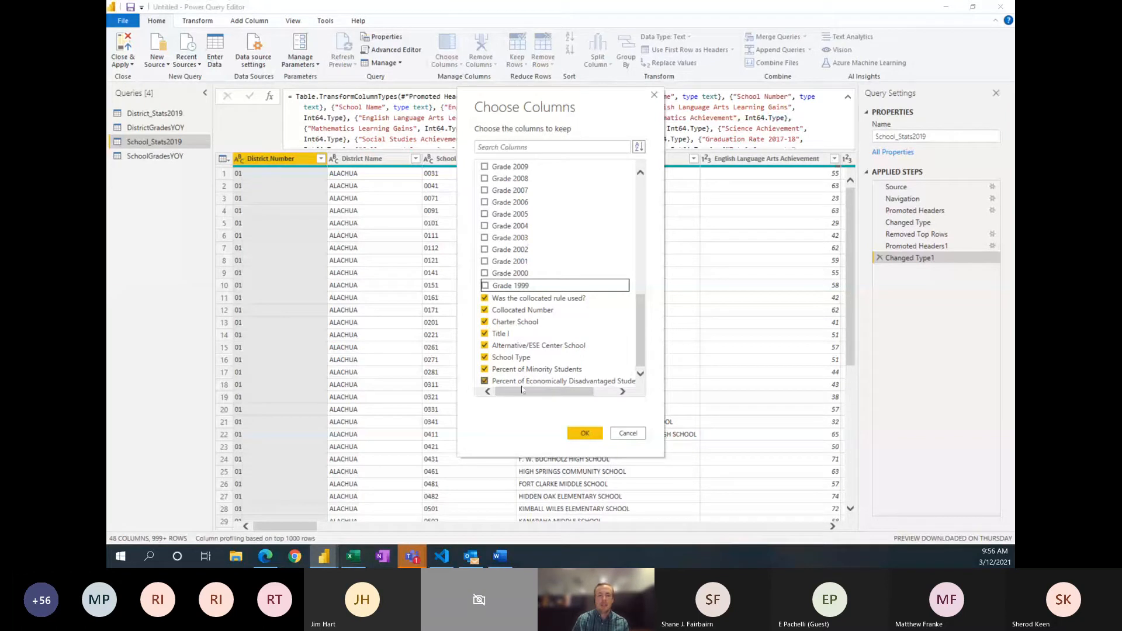
pyautogui.click(584, 433)
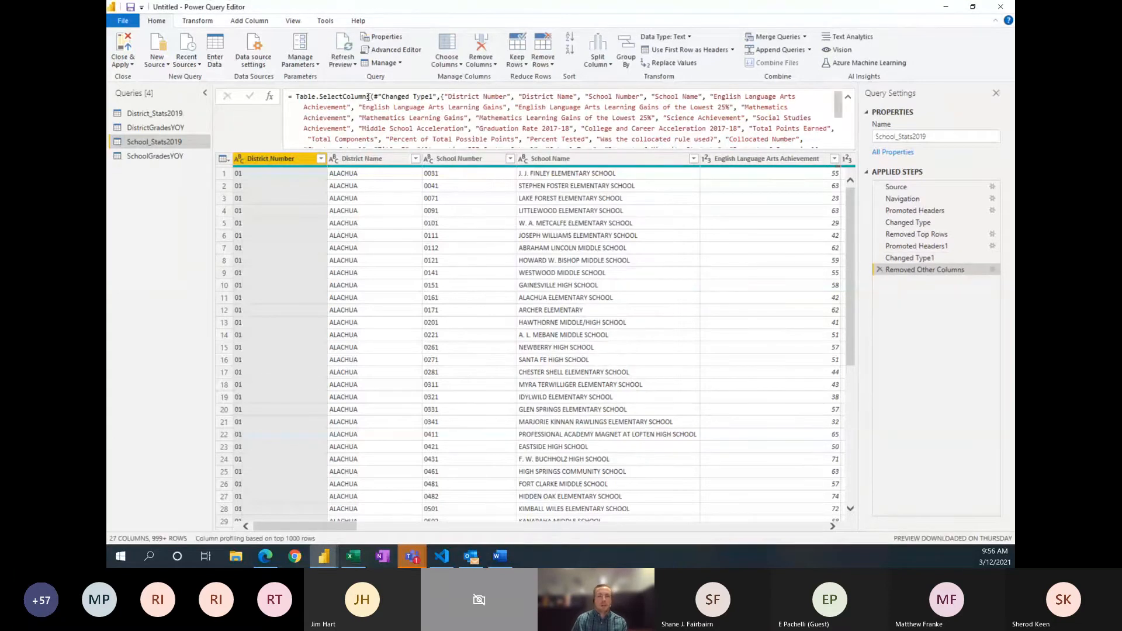
pyautogui.scroll(-1, 443, 119)
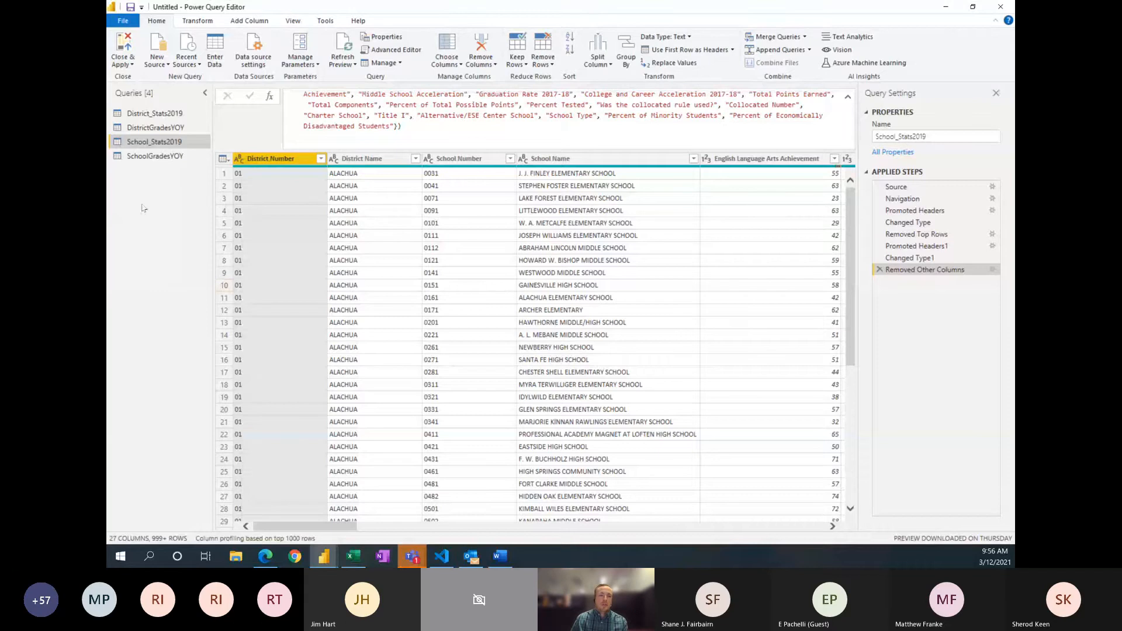
# Step: Choose the columns to keep in SchoolGradesYOY, clearing the full selection and including only District Number and School Number
pyautogui.click(152, 157)
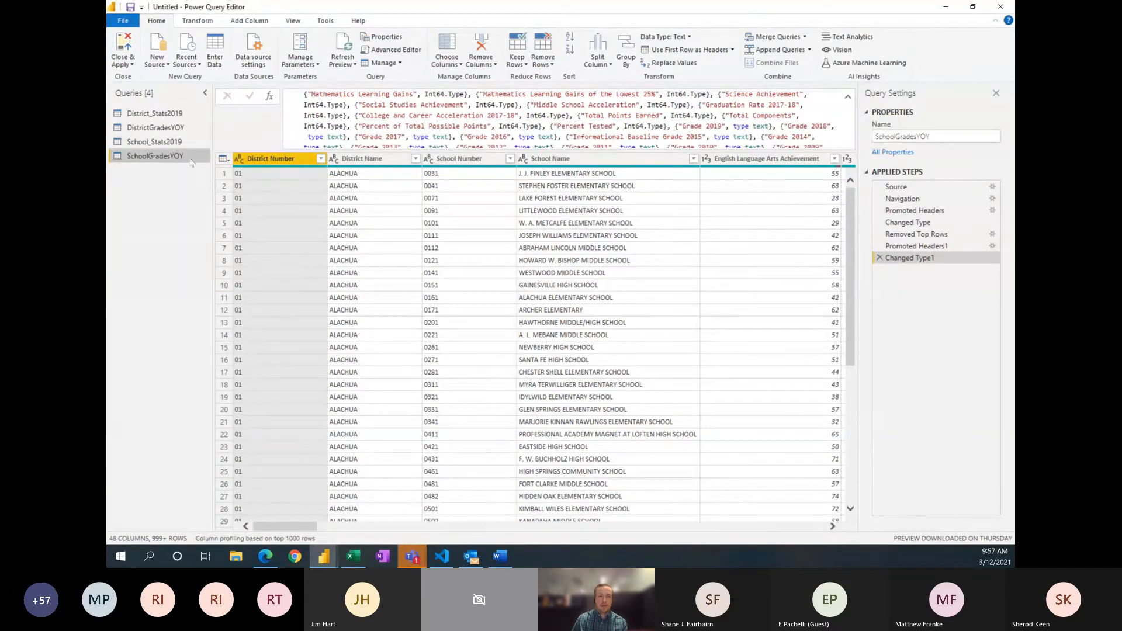
pyautogui.click(155, 141)
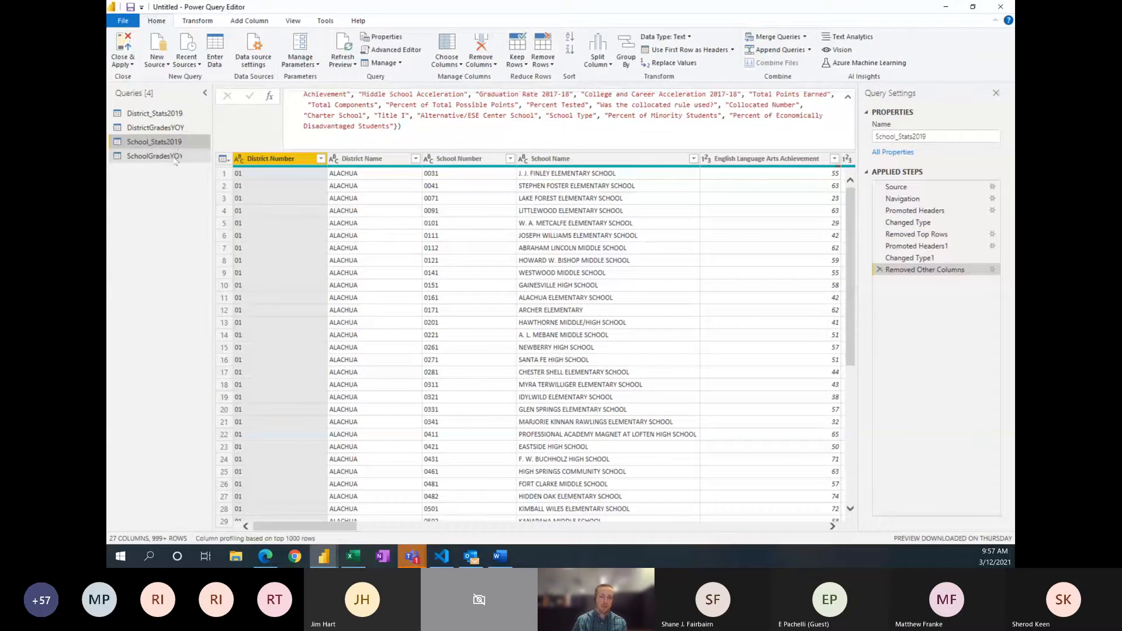
pyautogui.click(176, 157)
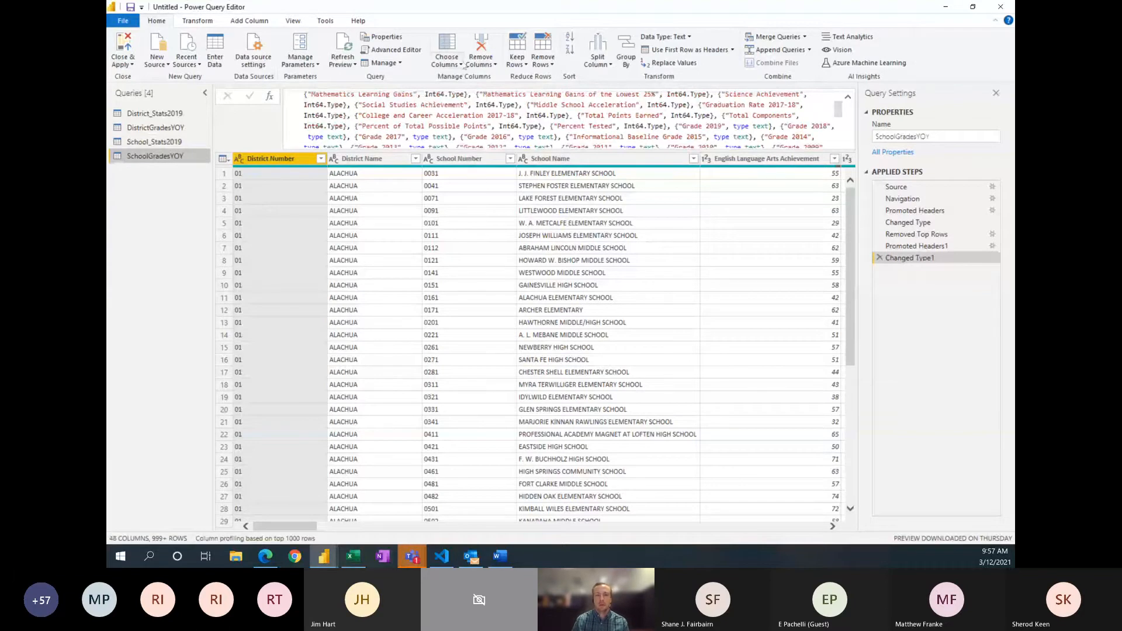
pyautogui.click(462, 64)
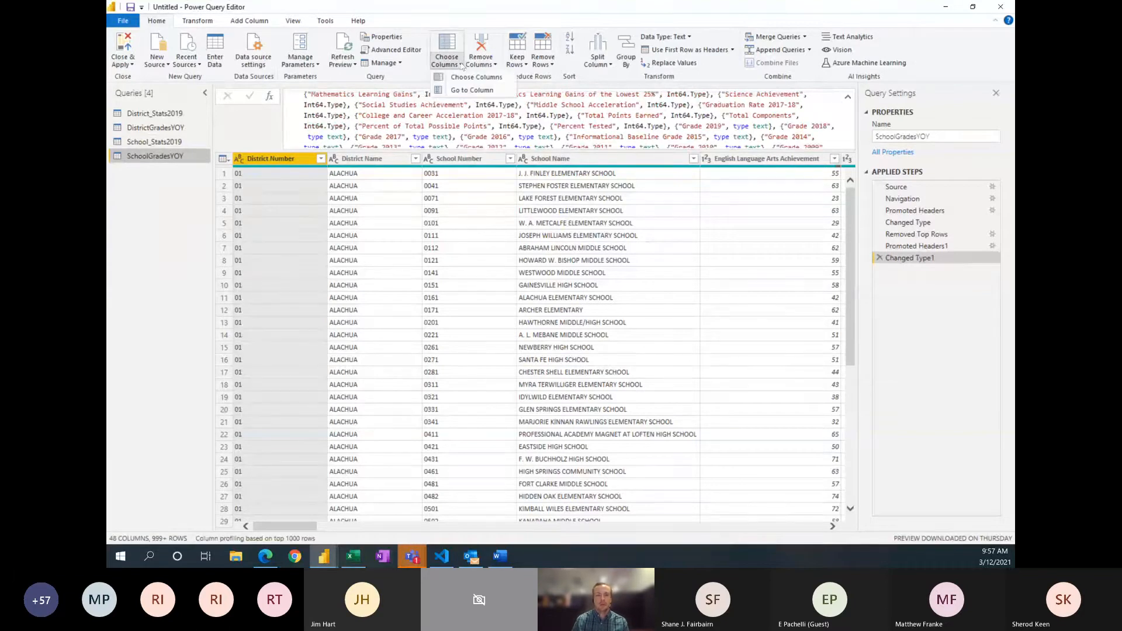
pyautogui.click(465, 80)
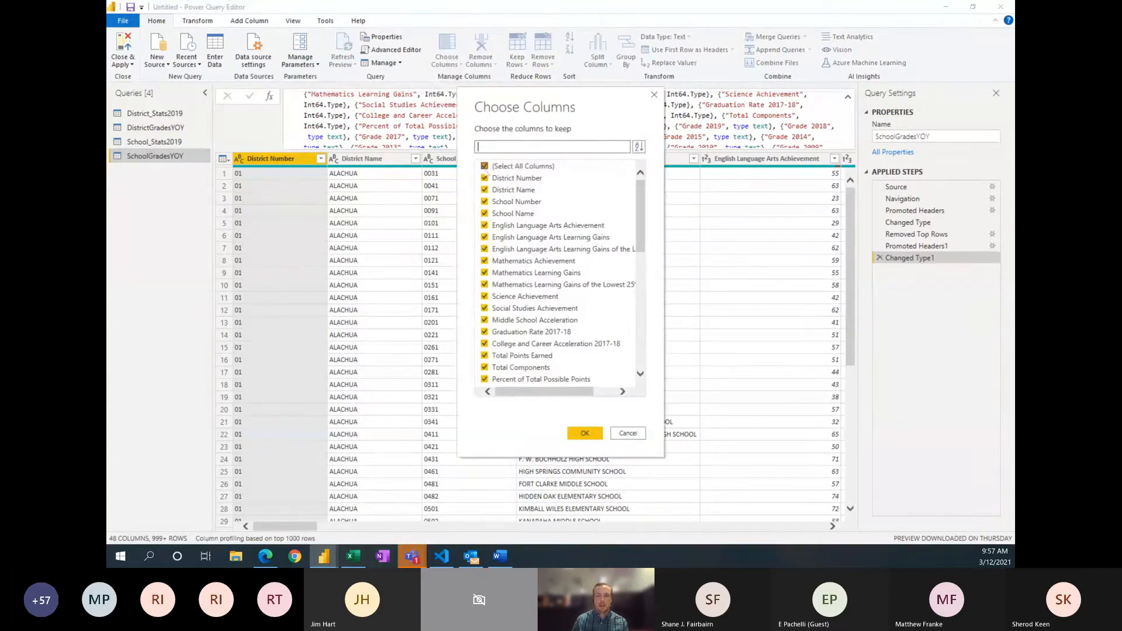
pyautogui.click(484, 167)
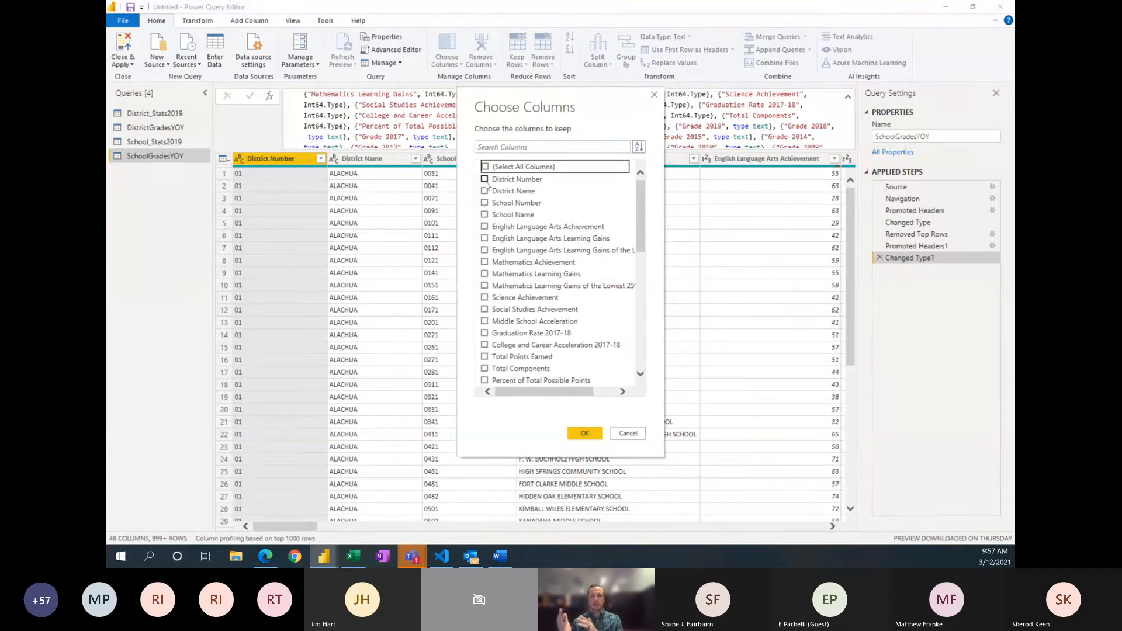
pyautogui.click(485, 179)
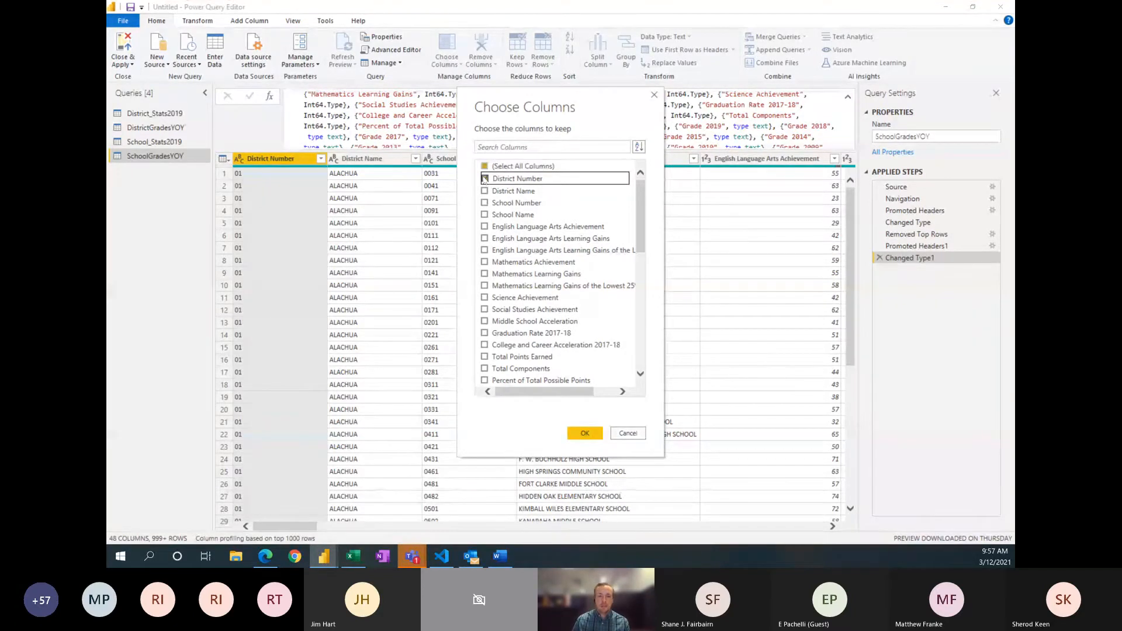
pyautogui.click(484, 203)
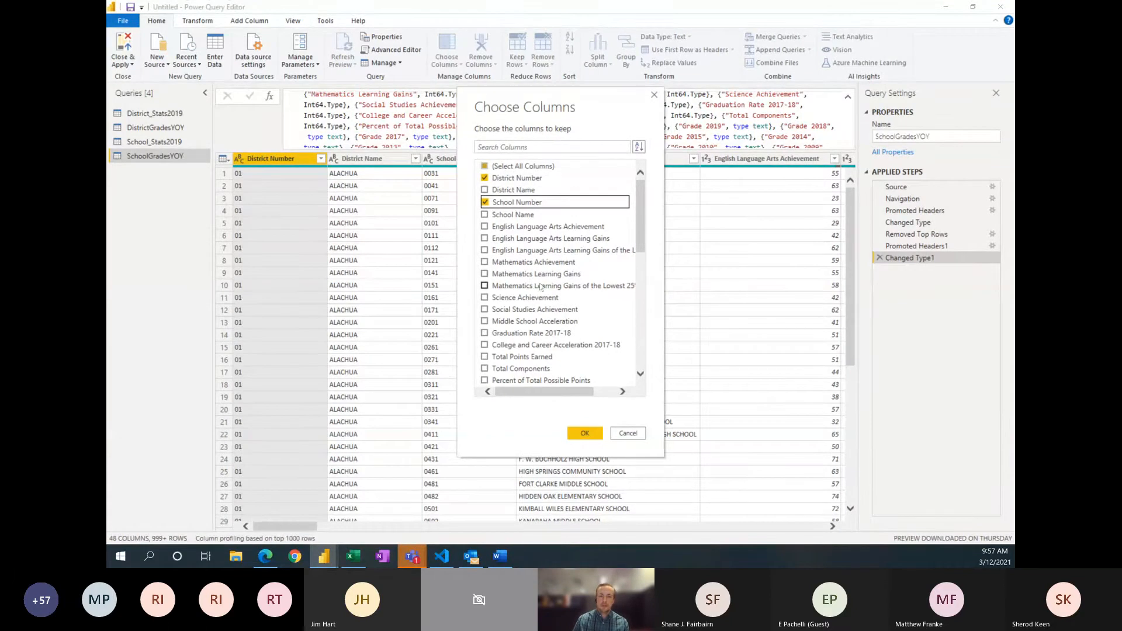
# Step: Add Grade 2019 through Grade 1999, including Informational Baseline Grade 2015, to the columns kept in SchoolGradesYOY and apply the selection
pyautogui.scroll(-4, 529, 280)
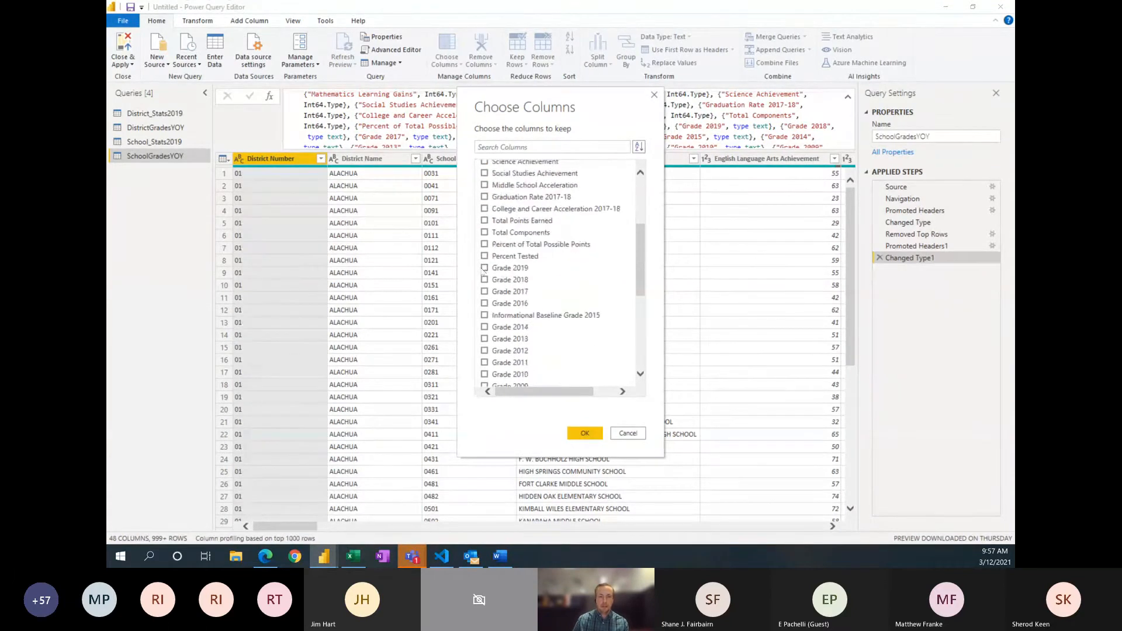
pyautogui.click(485, 267)
pyautogui.click(485, 279)
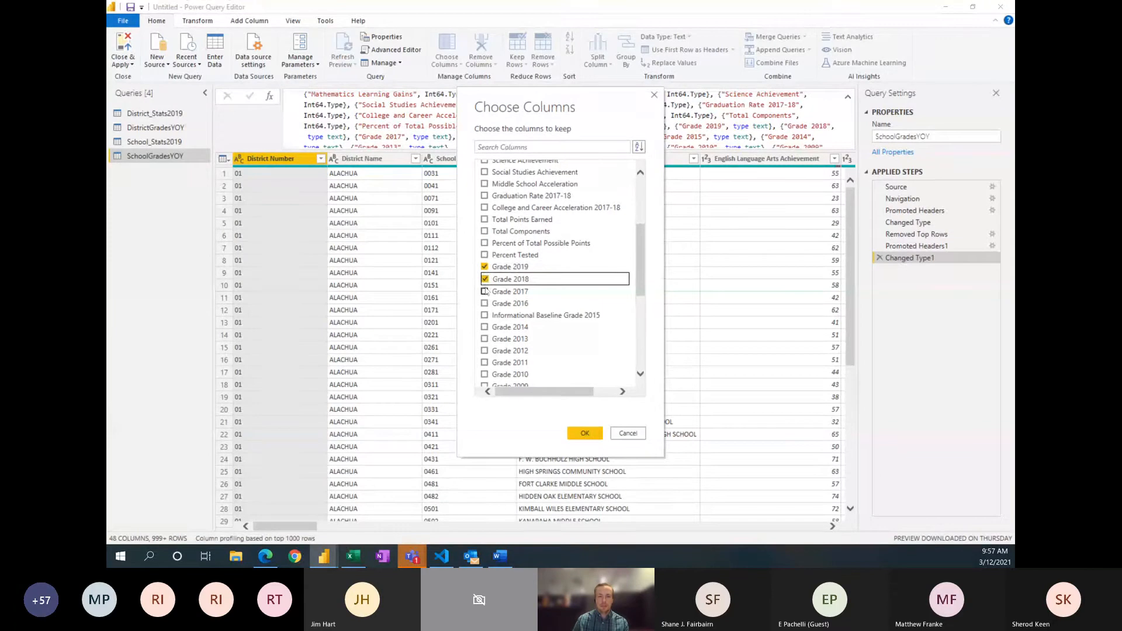
pyautogui.click(486, 292)
pyautogui.click(486, 304)
pyautogui.click(485, 316)
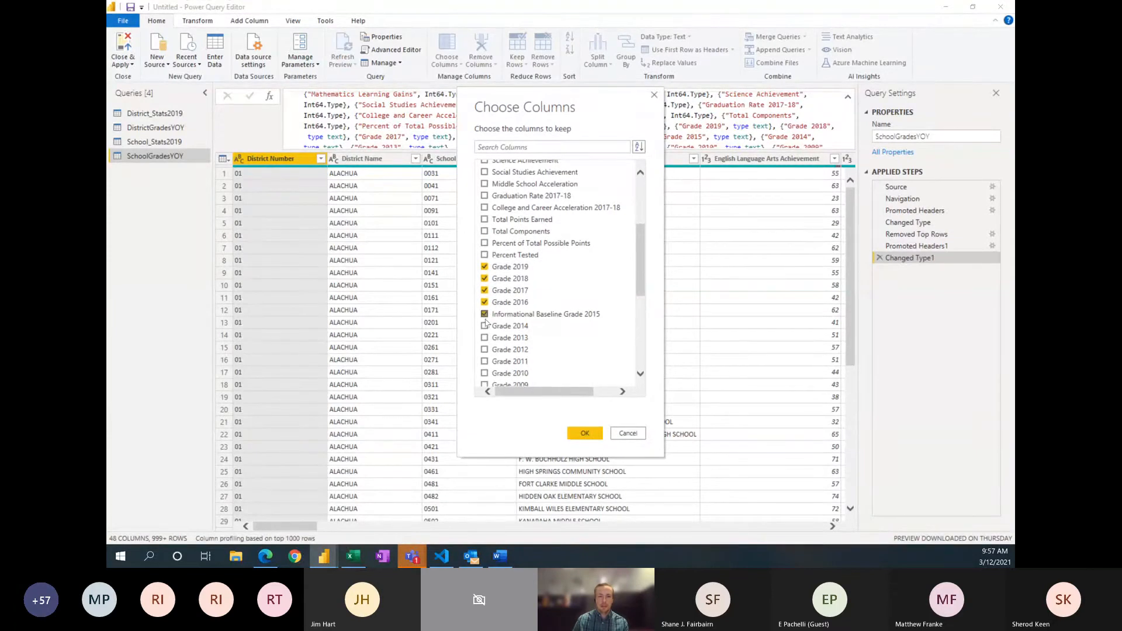
pyautogui.click(484, 326)
pyautogui.click(484, 338)
pyautogui.scroll(-1, 485, 349)
pyautogui.click(485, 315)
pyautogui.click(485, 327)
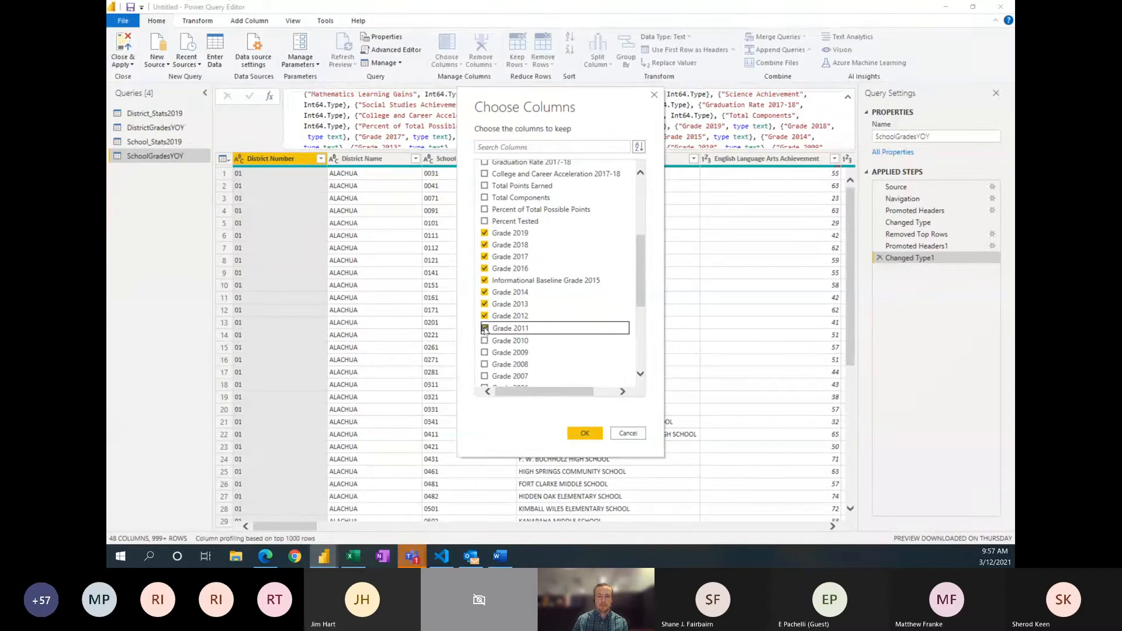
pyautogui.click(485, 339)
pyautogui.click(485, 351)
pyautogui.click(485, 362)
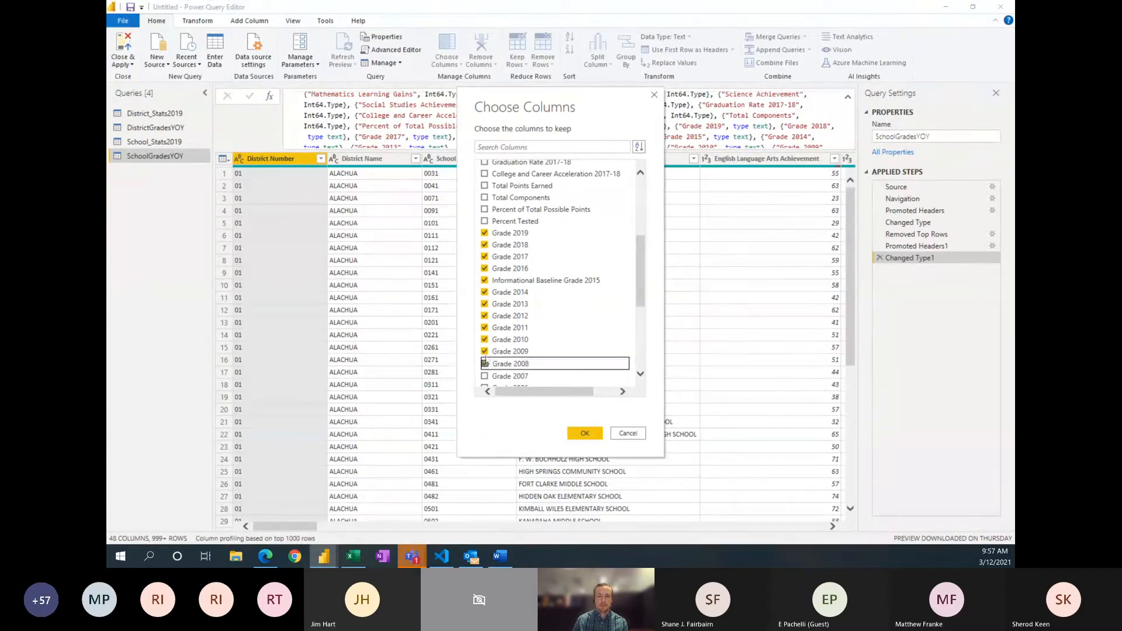
pyautogui.scroll(-1, 484, 343)
pyautogui.click(485, 341)
pyautogui.click(485, 354)
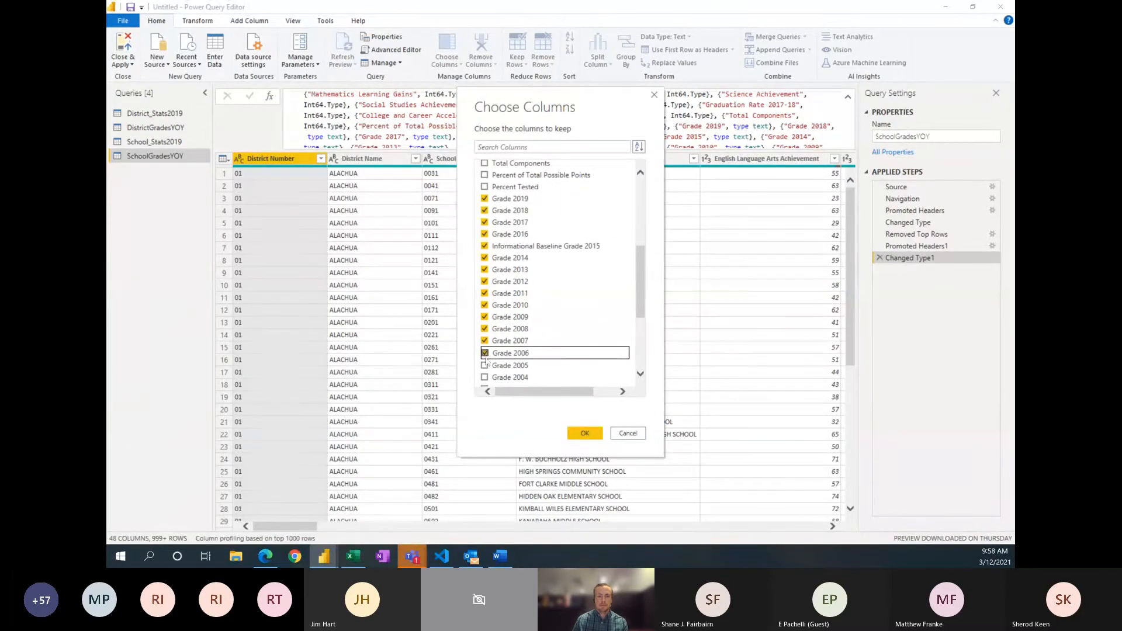
pyautogui.click(484, 366)
pyautogui.scroll(-2, 486, 316)
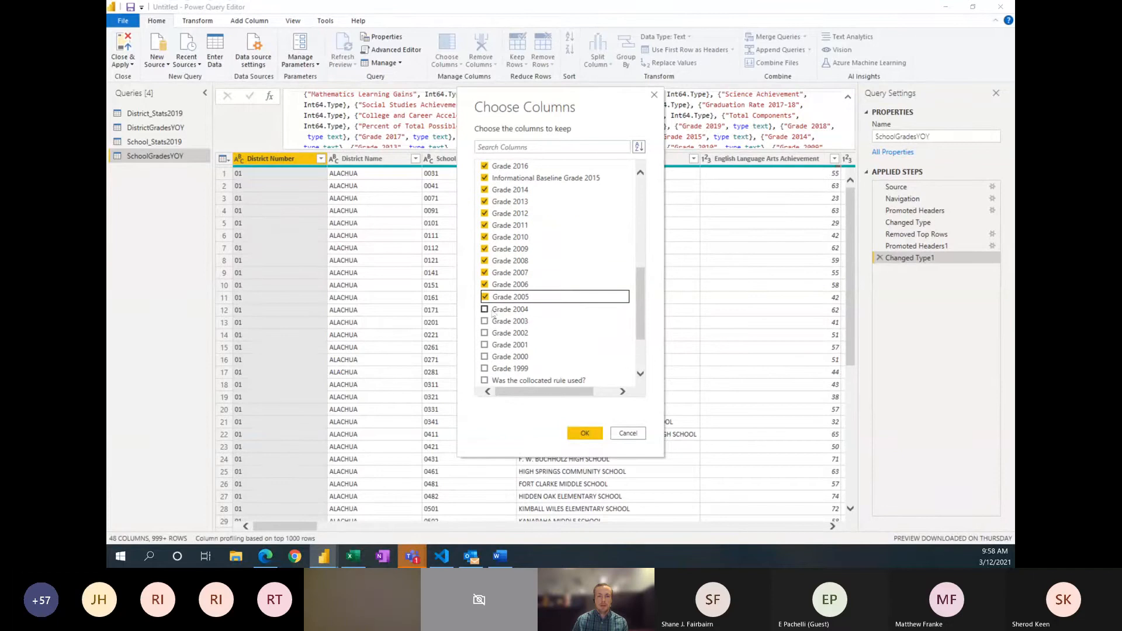
pyautogui.click(484, 309)
pyautogui.click(484, 321)
pyautogui.click(484, 332)
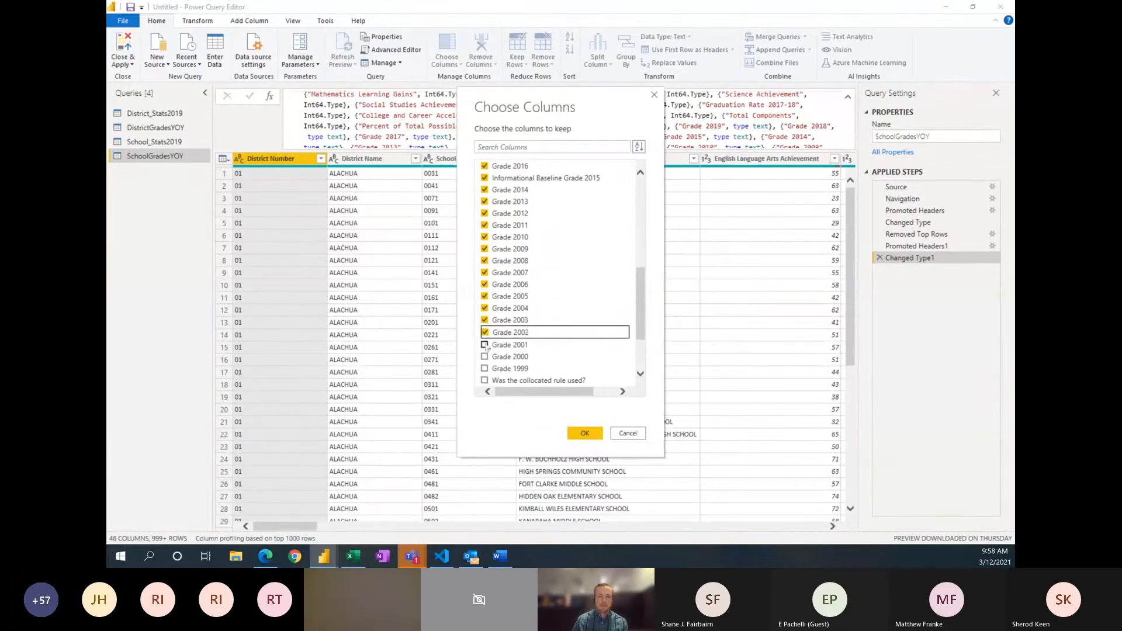
pyautogui.click(485, 345)
pyautogui.click(484, 356)
pyautogui.click(485, 369)
pyautogui.scroll(-1, 566, 274)
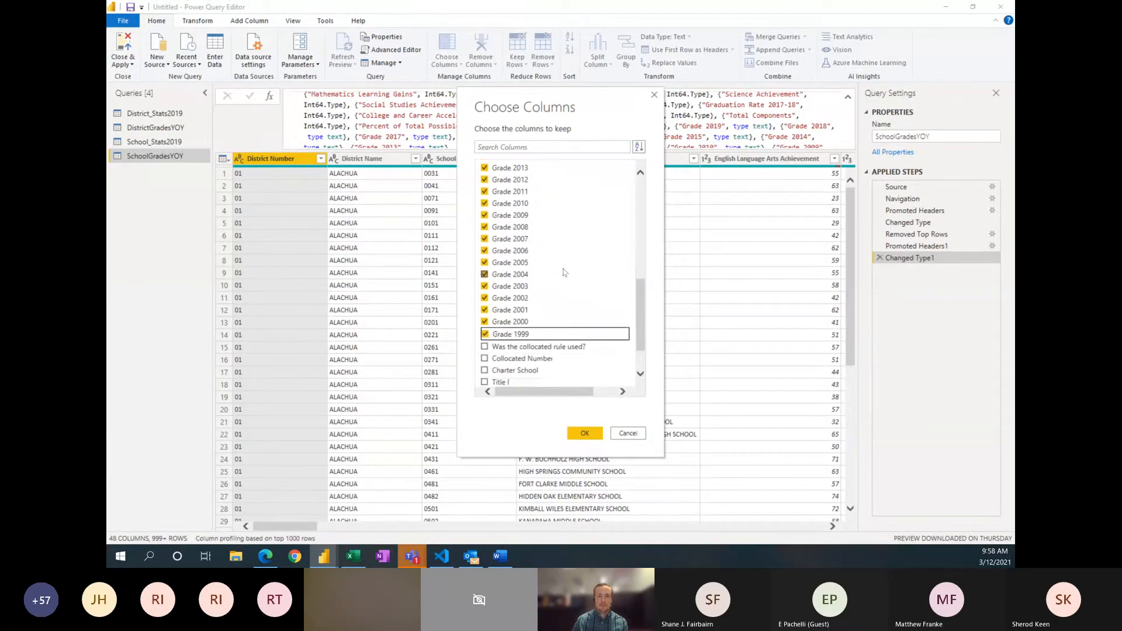
pyautogui.scroll(-1, 576, 258)
pyautogui.scroll(10, 574, 252)
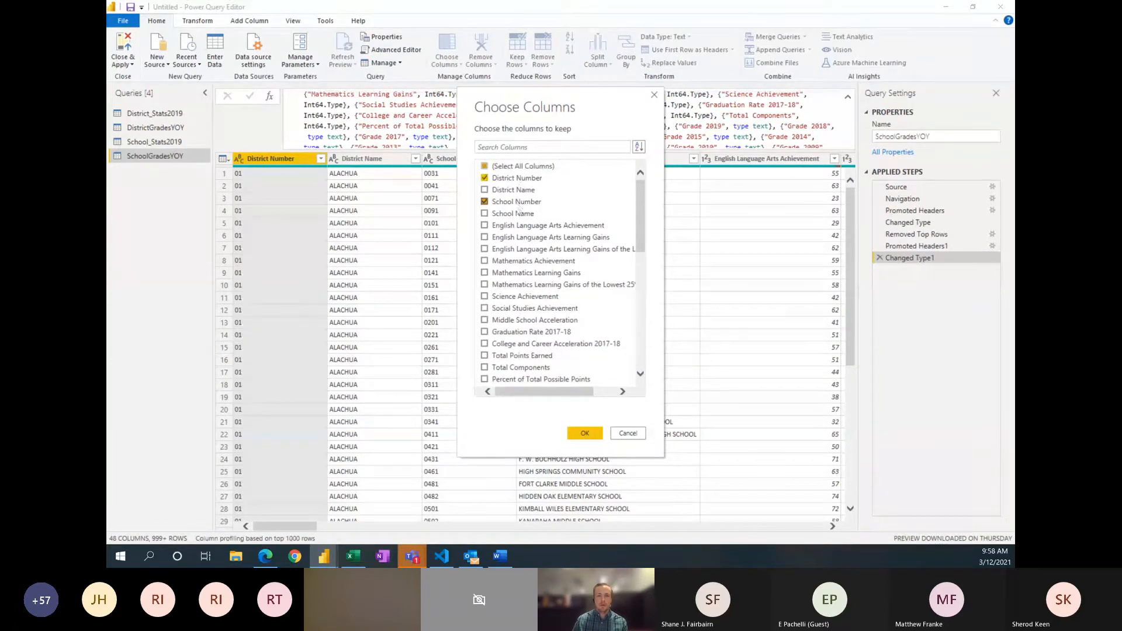
pyautogui.scroll(-5, 529, 245)
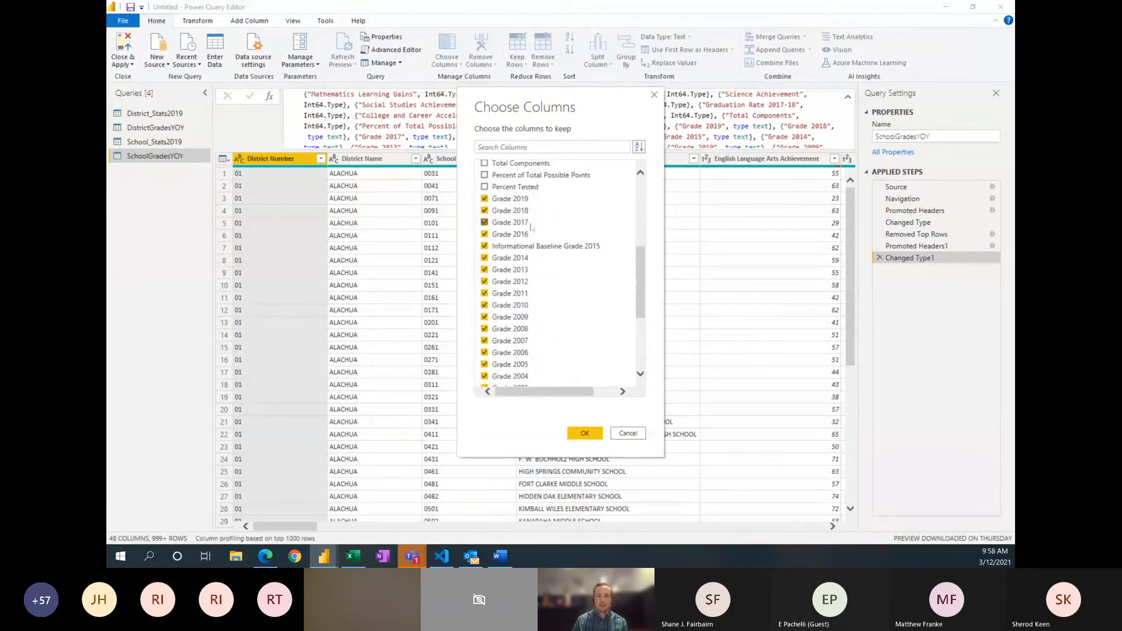
pyautogui.scroll(-3, 536, 222)
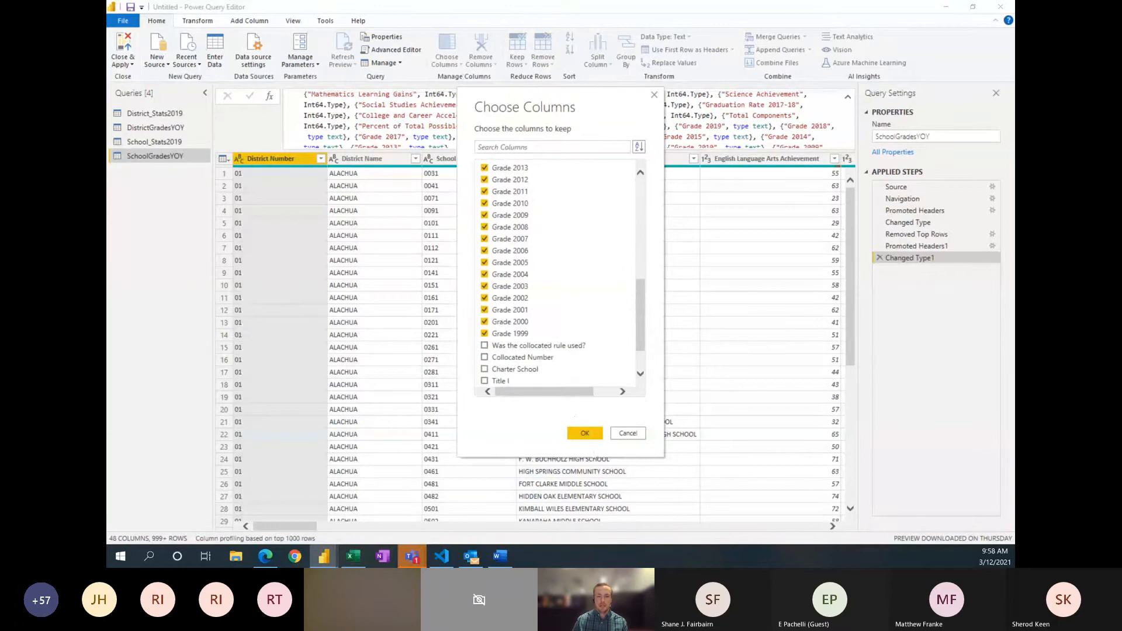
pyautogui.click(596, 436)
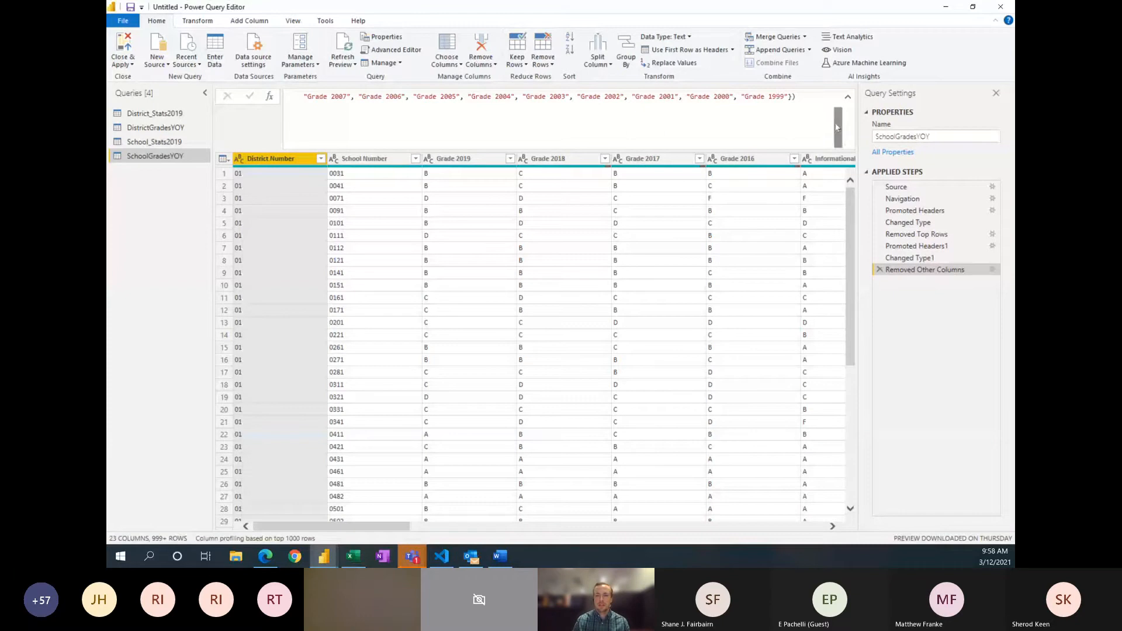
pyautogui.scroll(1, 837, 127)
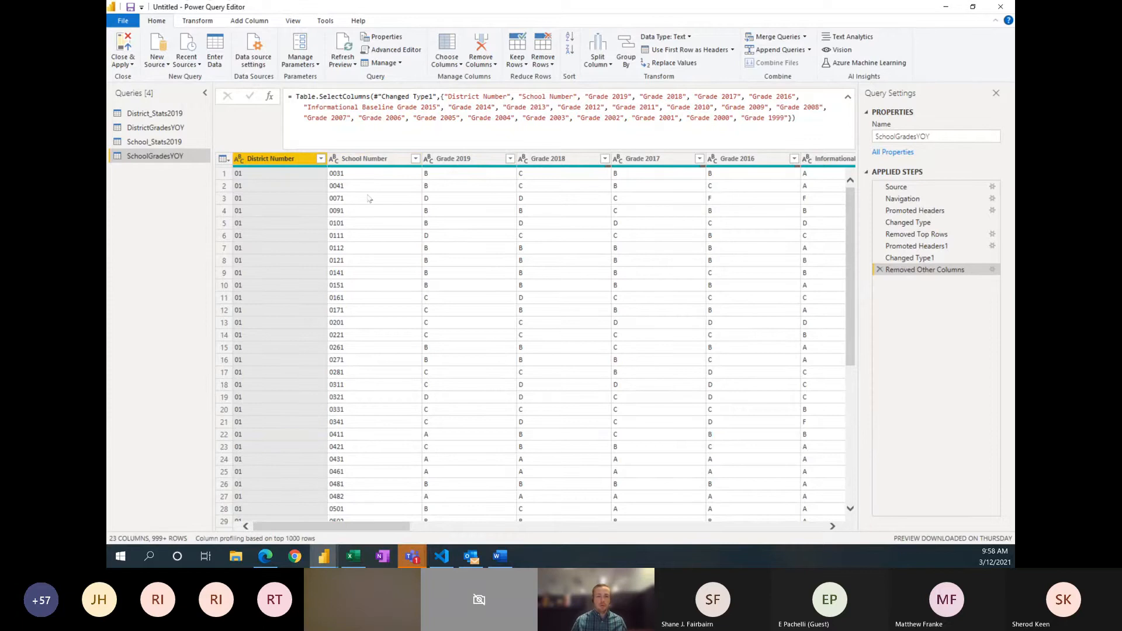
# Step: Unpivot all columns of SchoolGradesYOY other than District Number and School Number
pyautogui.keyDown('ctrl'); pyautogui.click(364, 158); pyautogui.keyUp('ctrl')
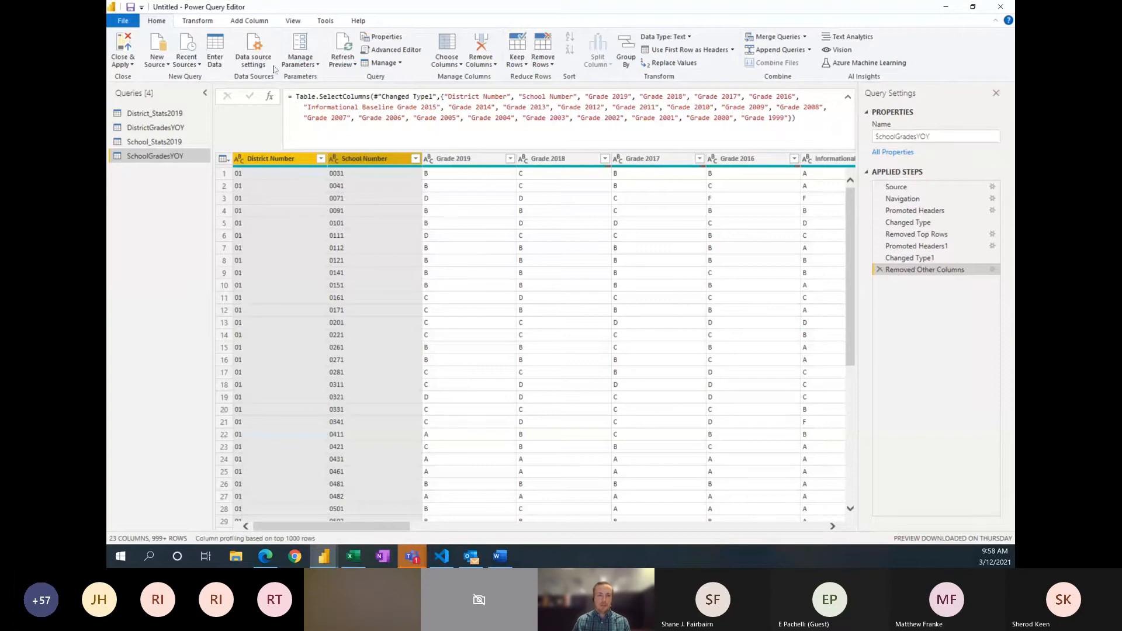
pyautogui.click(199, 21)
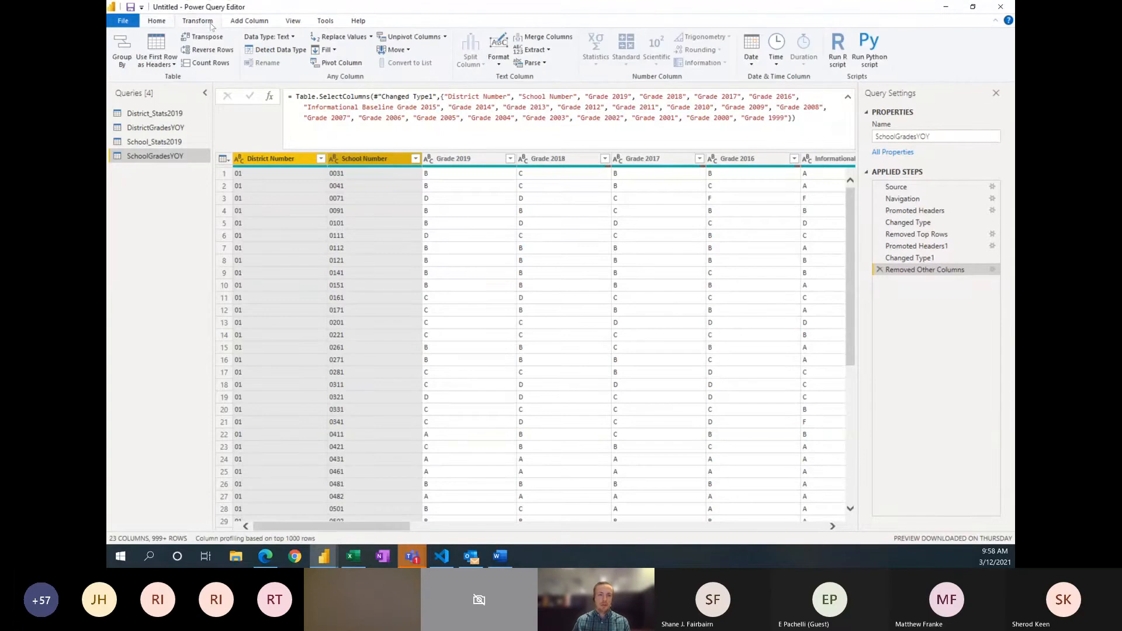
pyautogui.click(444, 36)
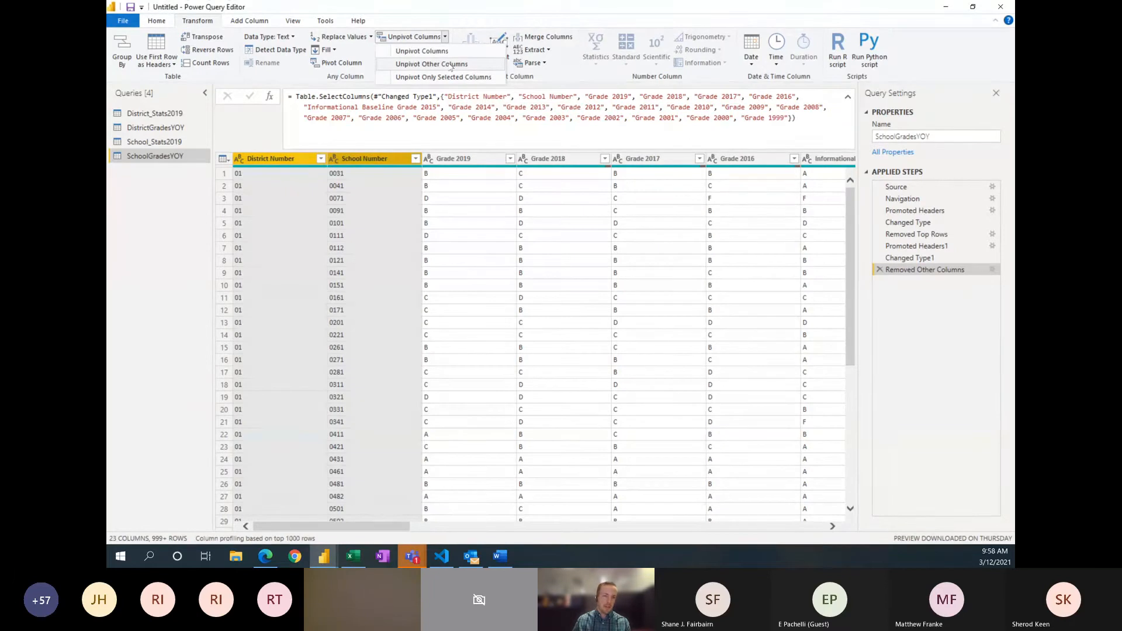
pyautogui.click(451, 65)
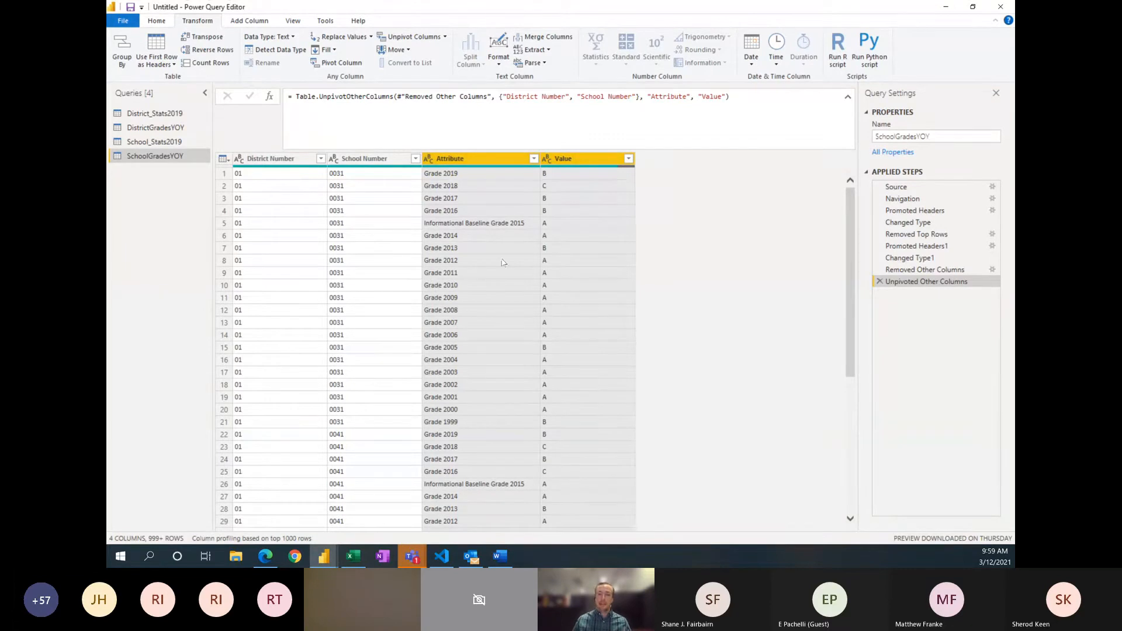
pyautogui.moveTo(628, 171)
pyautogui.click(592, 198)
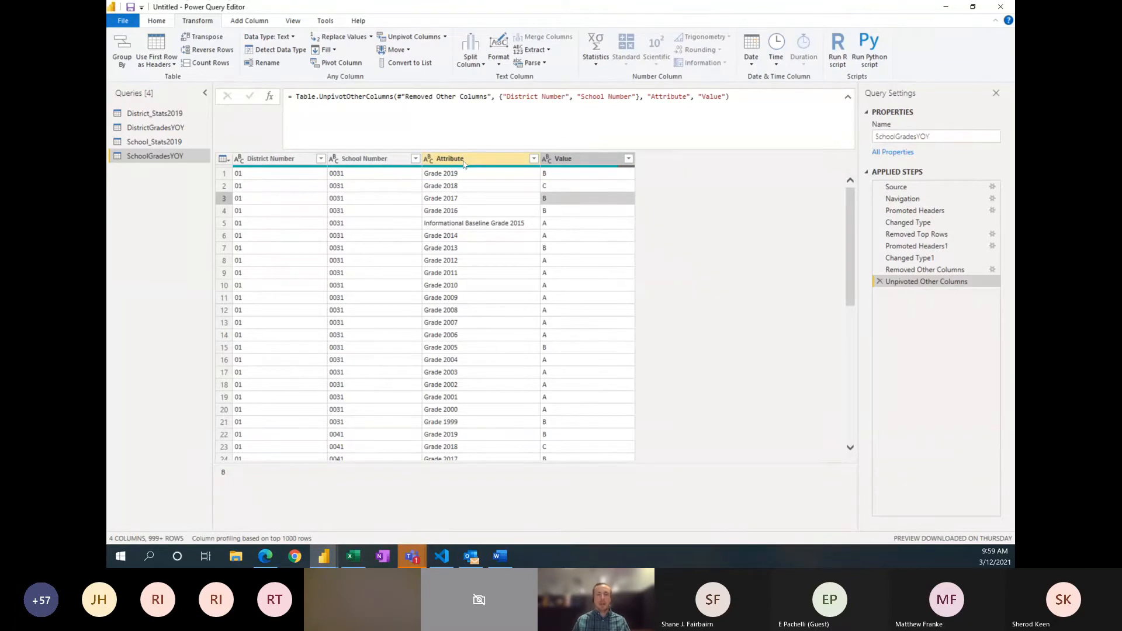
# Step: Start a custom column named SchoolYear in SchoolGradesYOY and begin its formula with the Text.End function
pyautogui.click(249, 21)
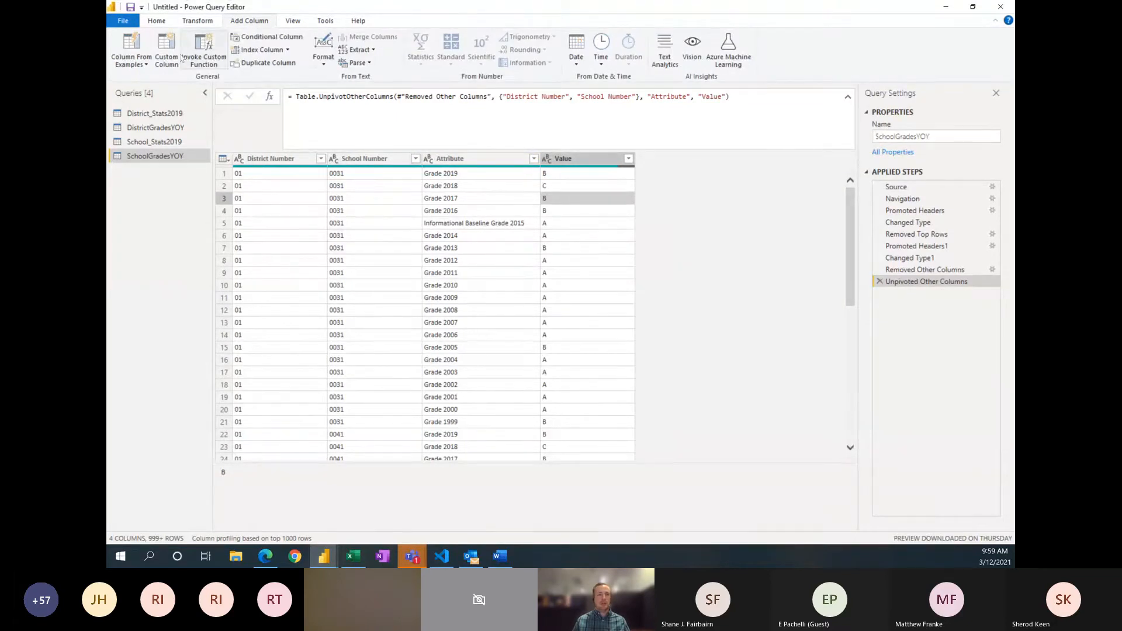
pyautogui.click(167, 46)
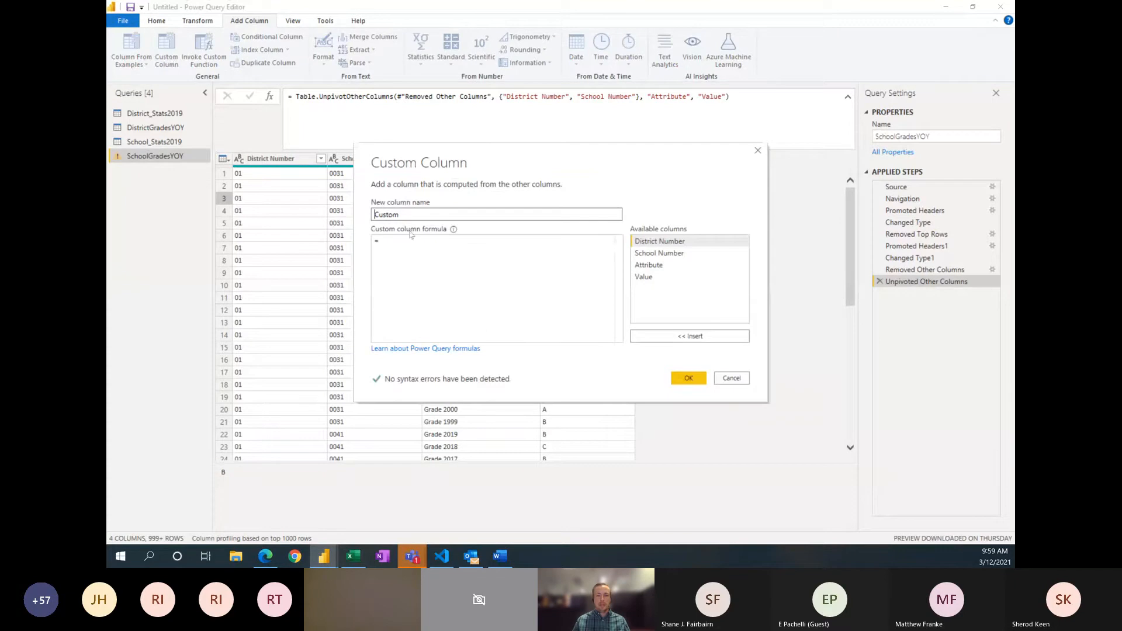
pyautogui.doubleClick(409, 214)
pyautogui.write('SchoolYear')
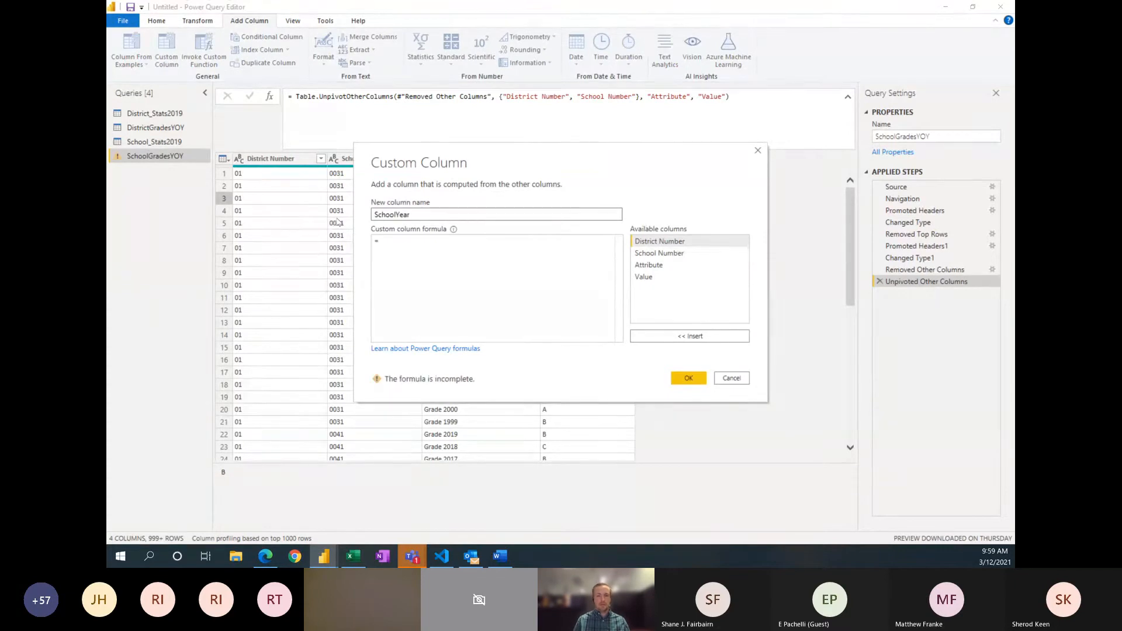
pyautogui.click(434, 254)
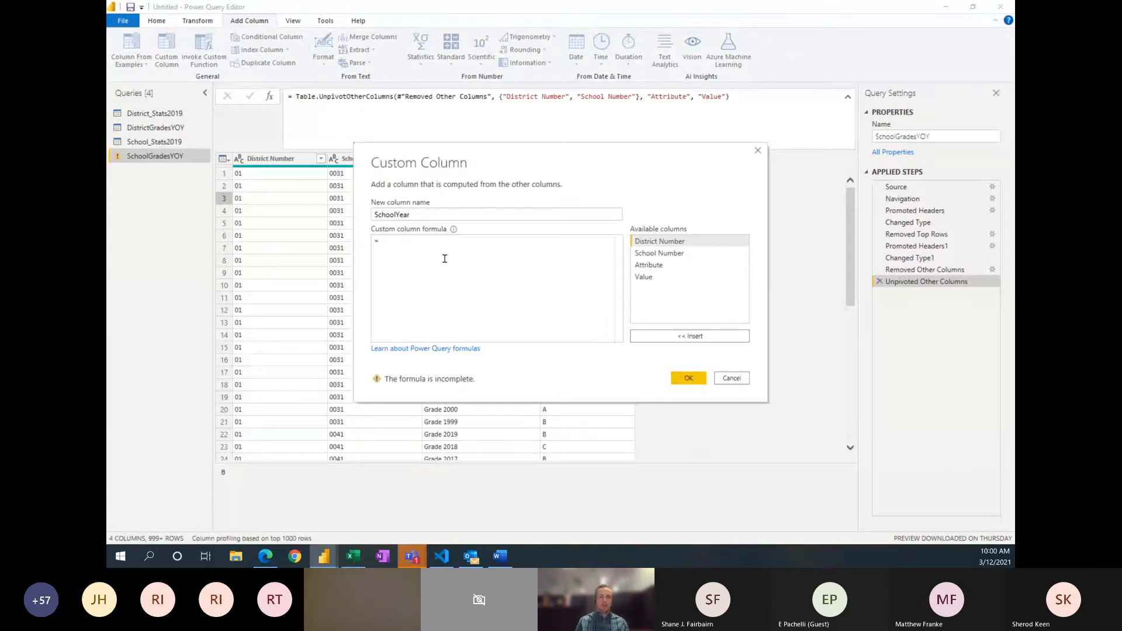
pyautogui.moveTo(520, 148); pyautogui.dragTo(655, 157)
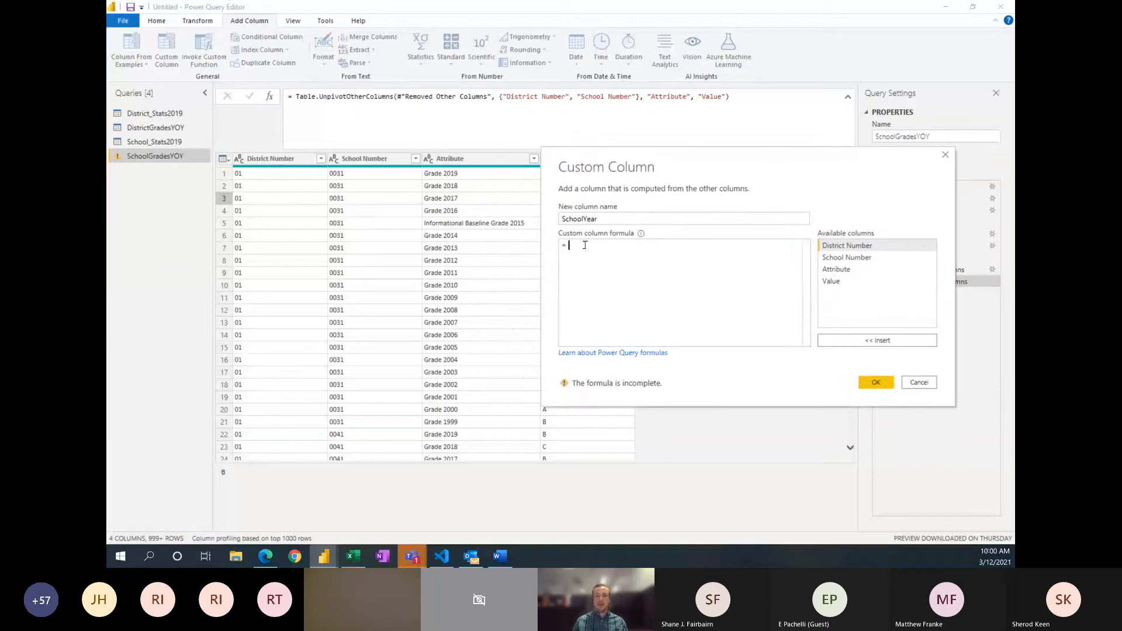
pyautogui.write('Te')
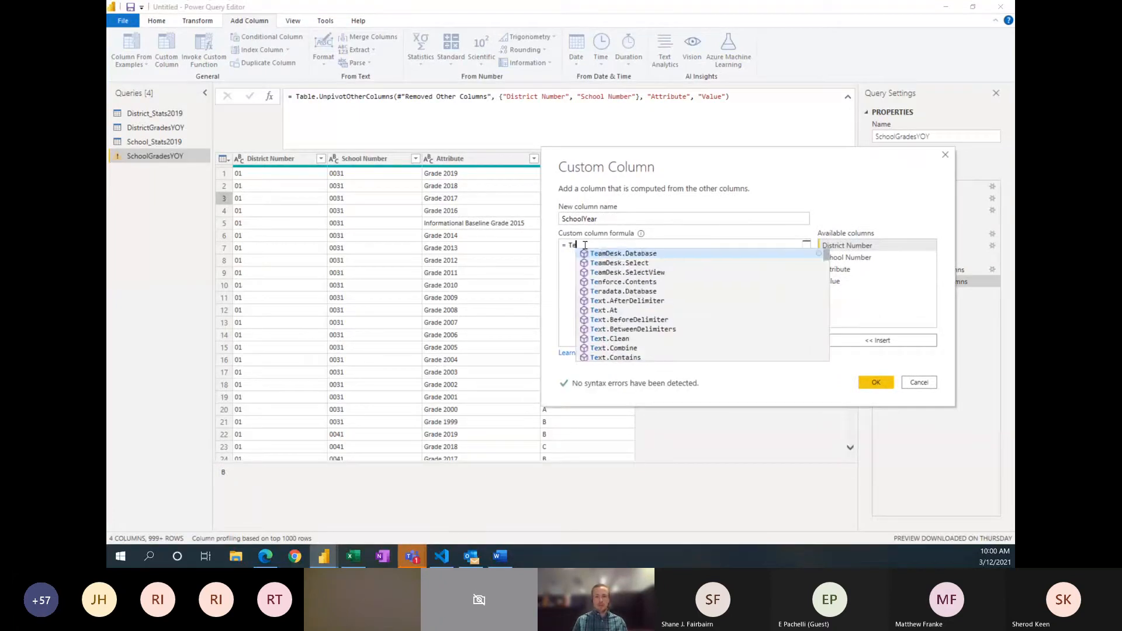
pyautogui.write('xt.')
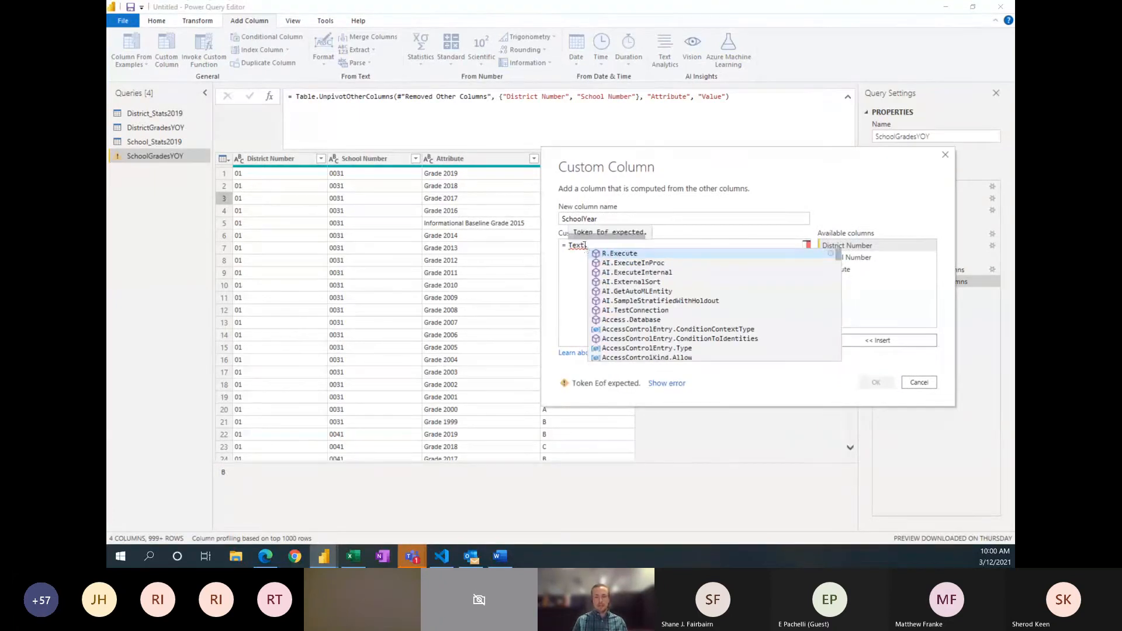
pyautogui.write('End')
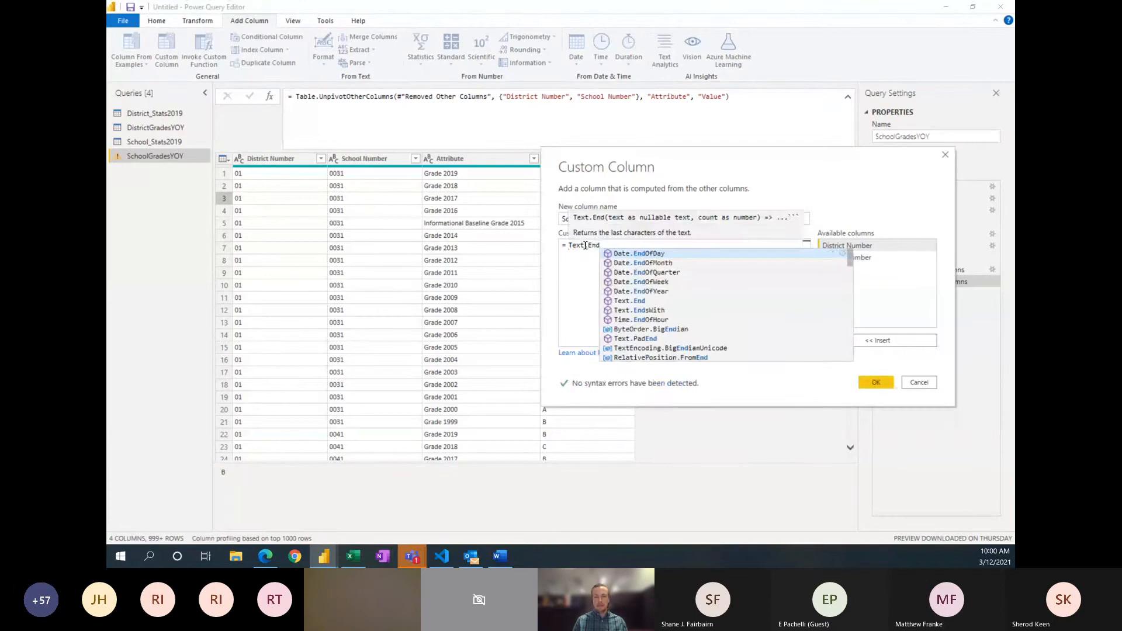
pyautogui.write('(')
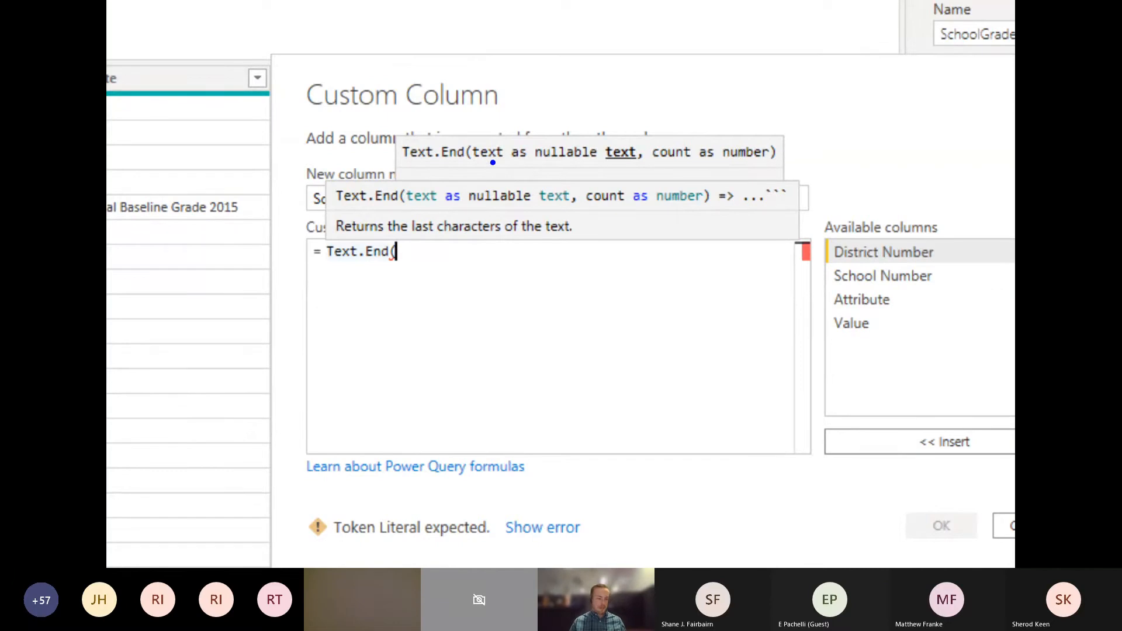
pyautogui.moveTo(466, 176); pyautogui.dragTo(431, 231)
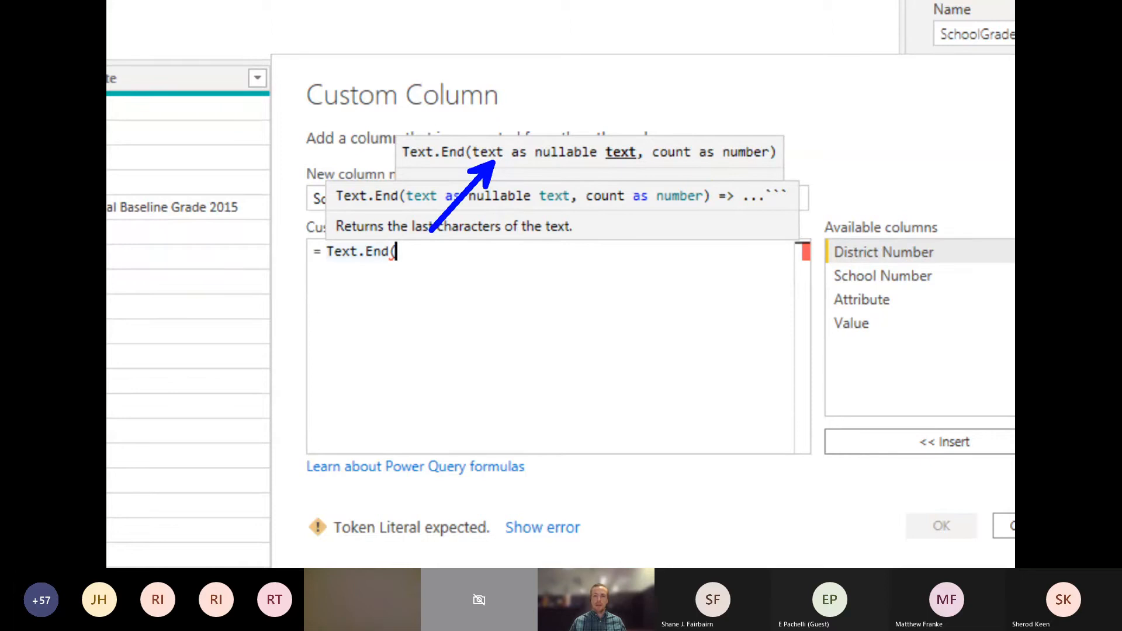
pyautogui.moveTo(700, 168); pyautogui.dragTo(638, 250)
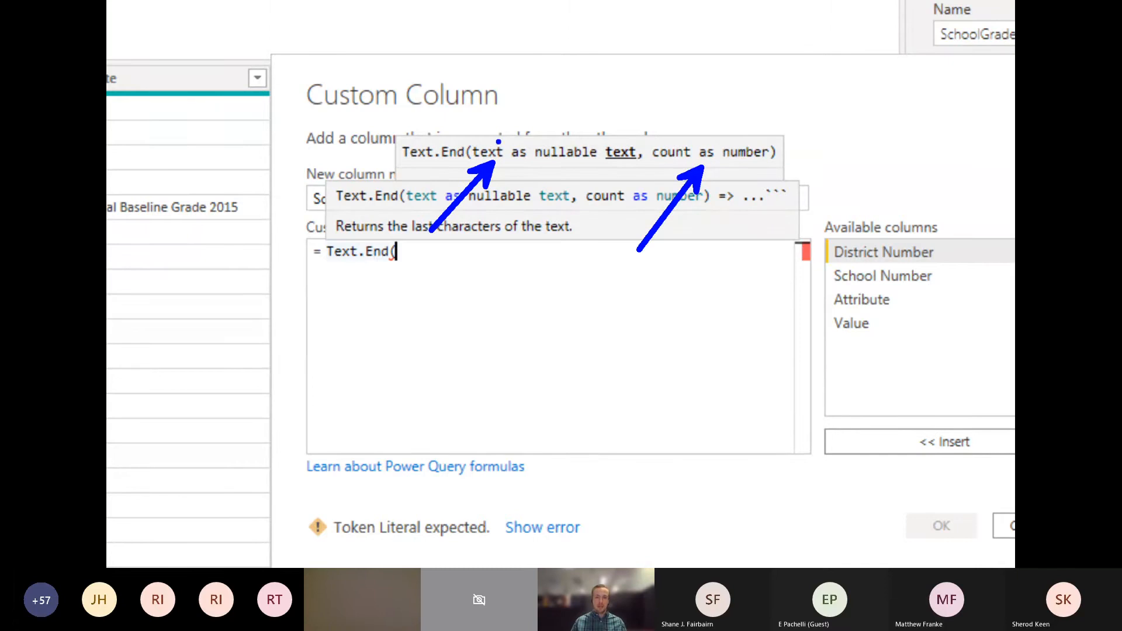
pyautogui.press('Escape')
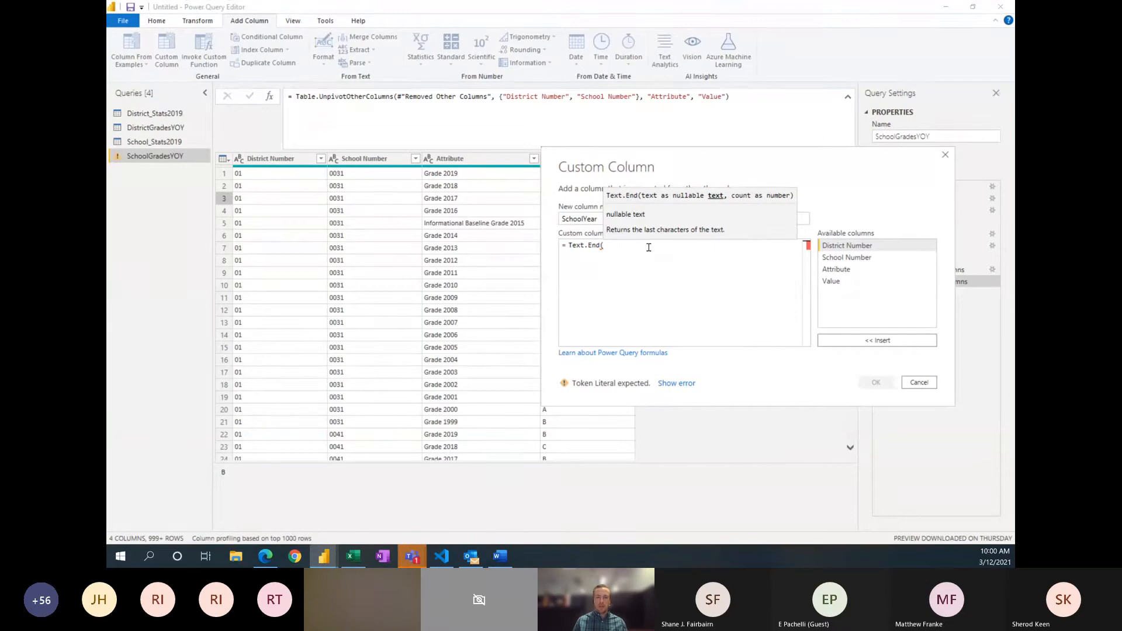
# Step: Complete the SchoolYear formula as Text.End([Attribute], 4) and add the custom column to SchoolGradesYOY
pyautogui.write('[')
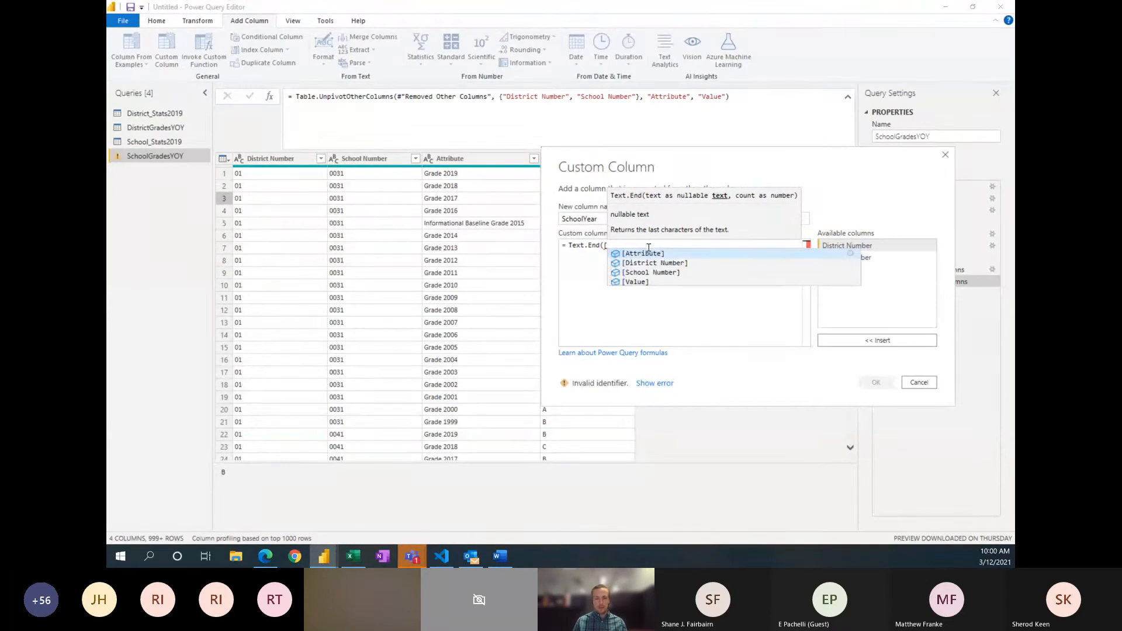
pyautogui.click(648, 249)
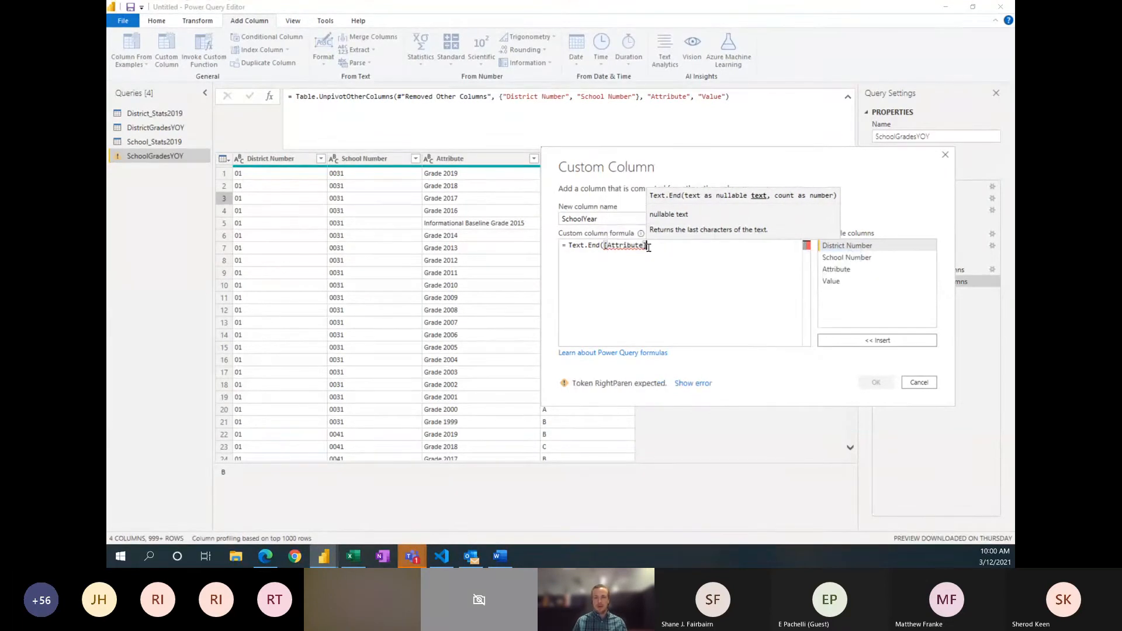
pyautogui.write(', 4')
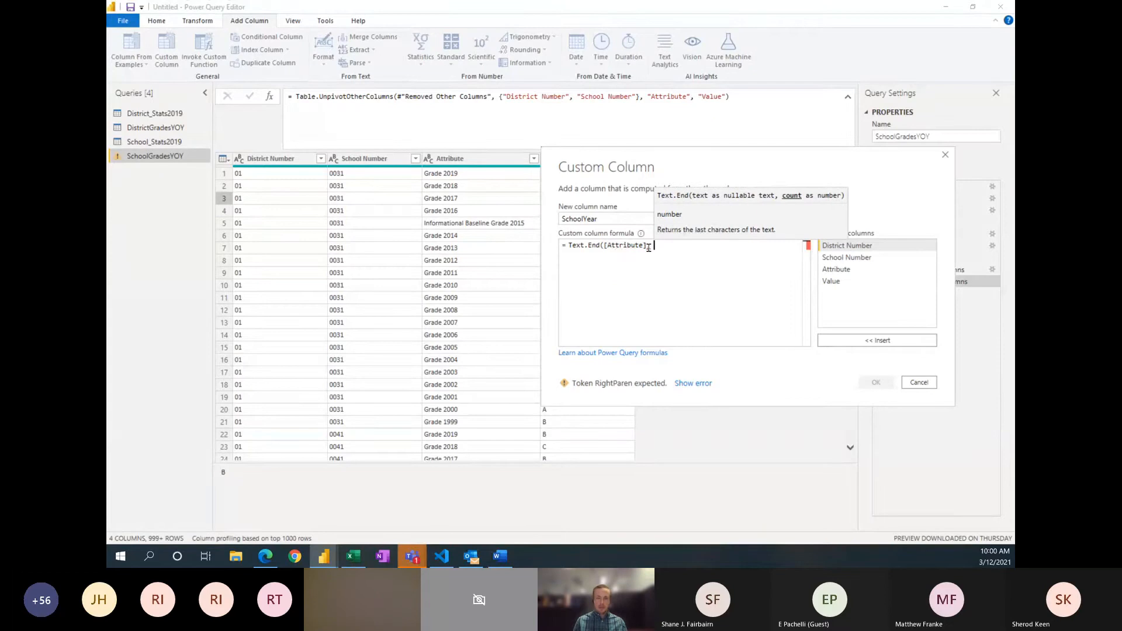
pyautogui.press('BackSpace')
pyautogui.press('BackSpace')
pyautogui.press('BackSpace')
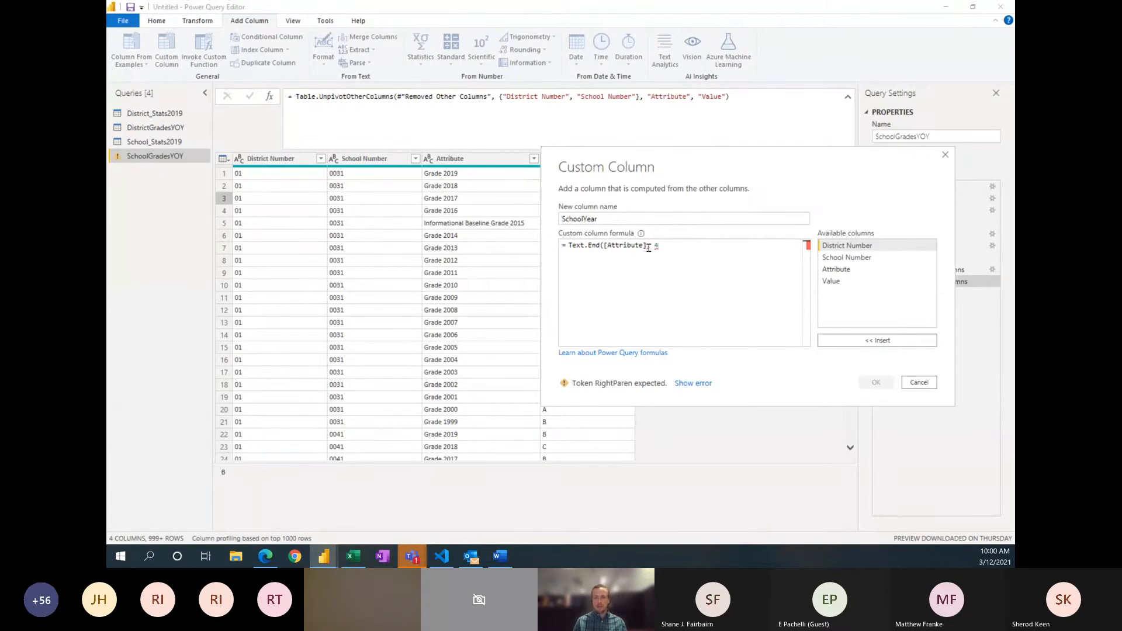
pyautogui.write(', 4)')
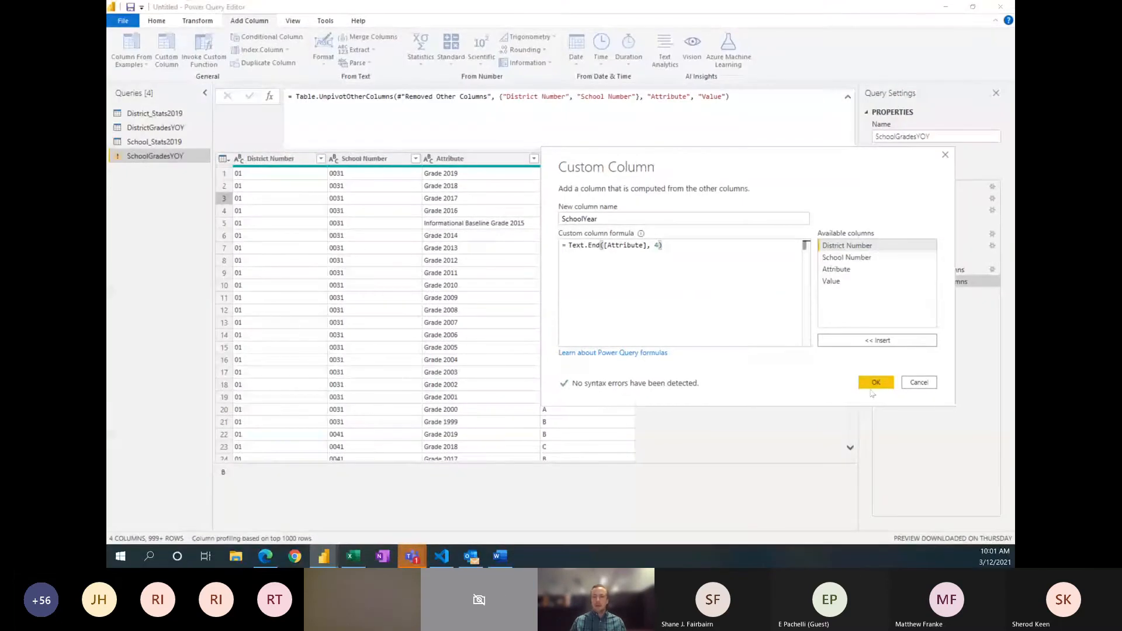
pyautogui.click(875, 384)
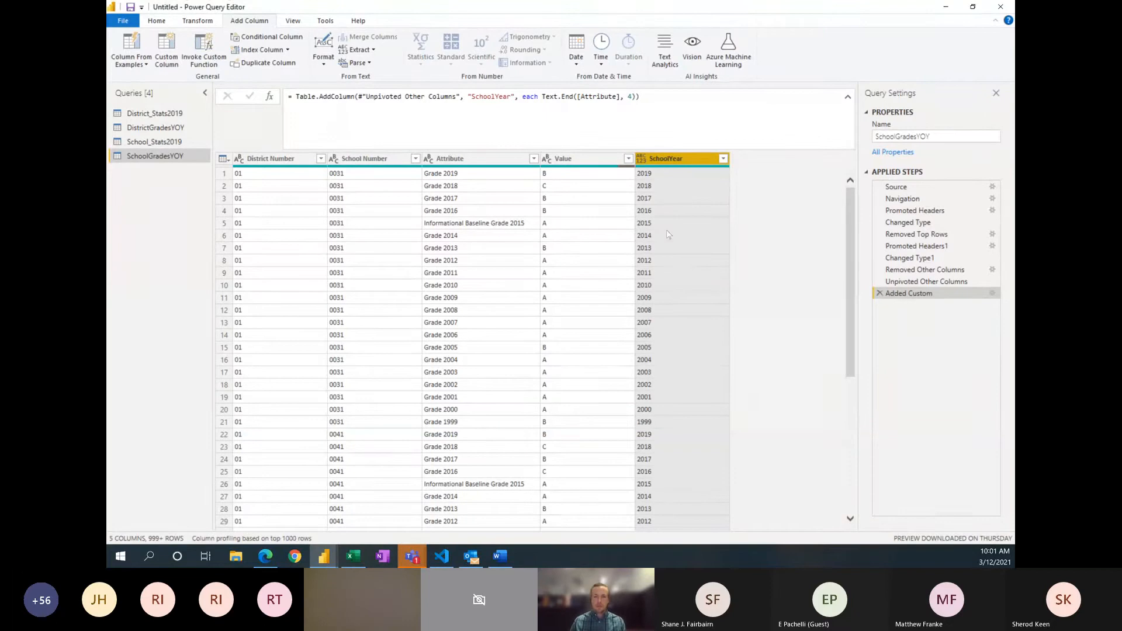
# Step: Rename the Value column of SchoolGradesYOY as Grade
pyautogui.click(564, 164)
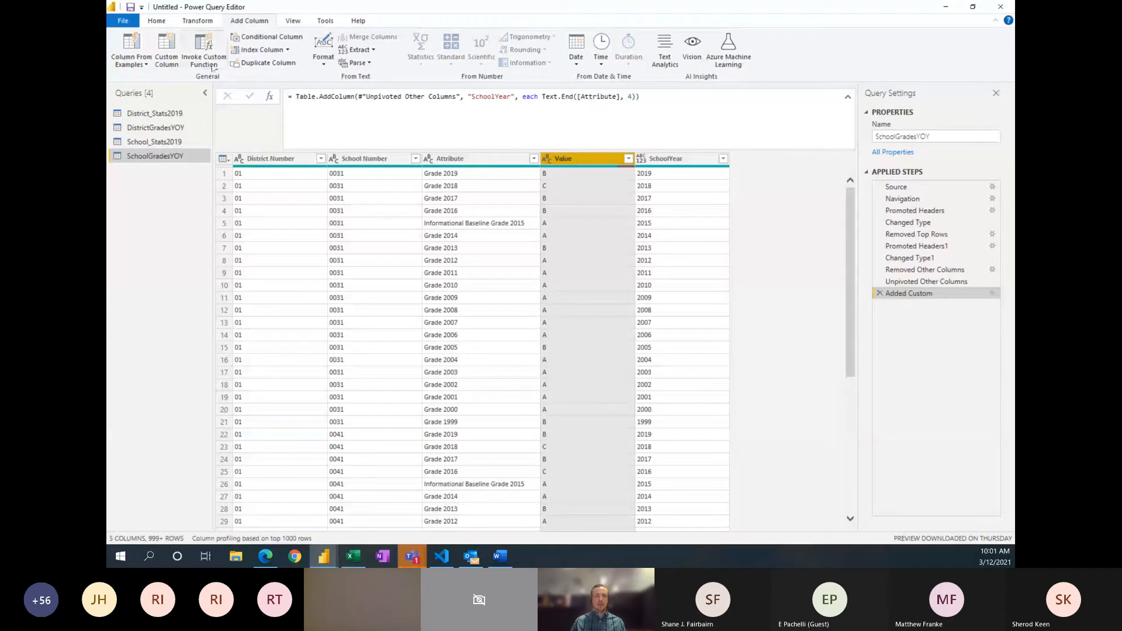
pyautogui.rightClick(573, 162)
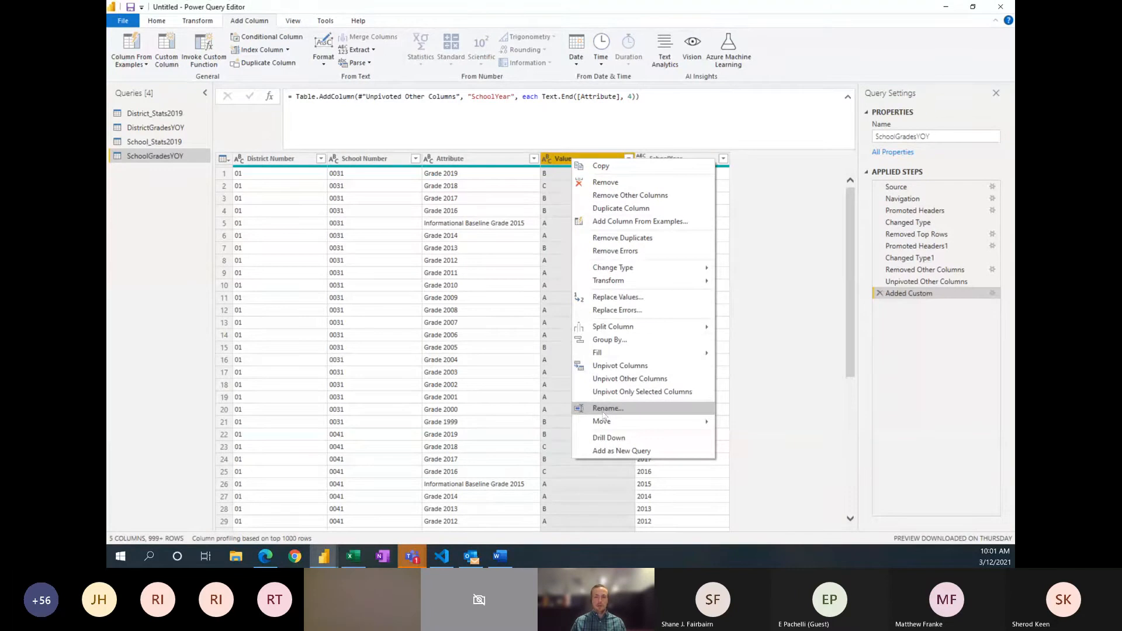
pyautogui.click(603, 412)
pyautogui.write('Grade')
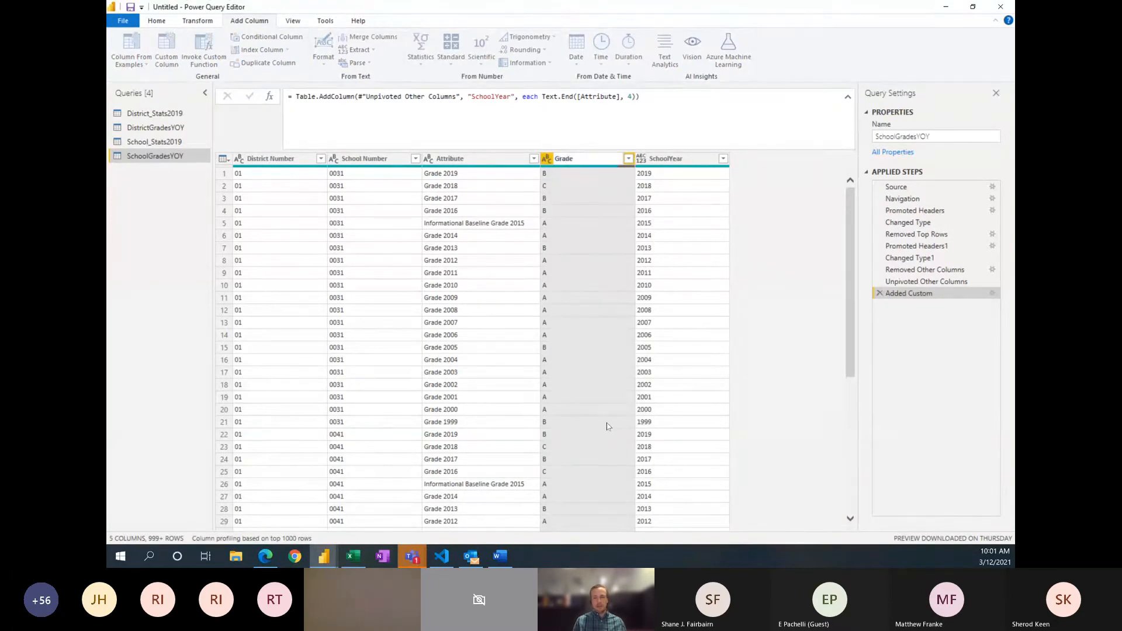
pyautogui.press('Return')
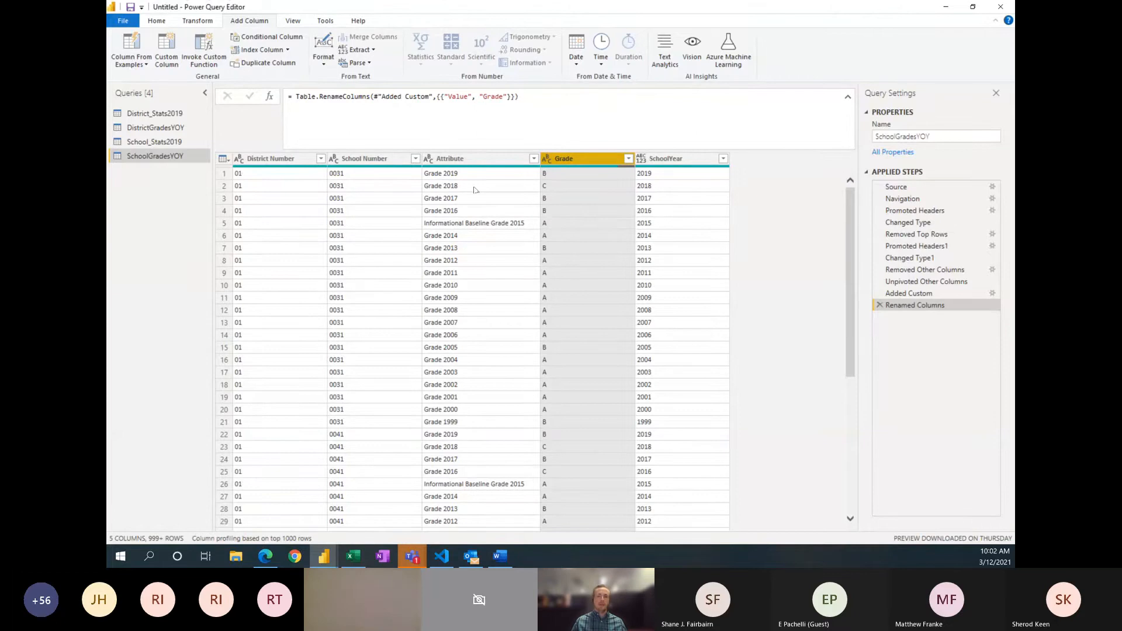
# Step: Remove the Attribute column from SchoolGradesYOY
pyautogui.keyDown('ctrl'); pyautogui.click(476, 159); pyautogui.keyUp('ctrl')
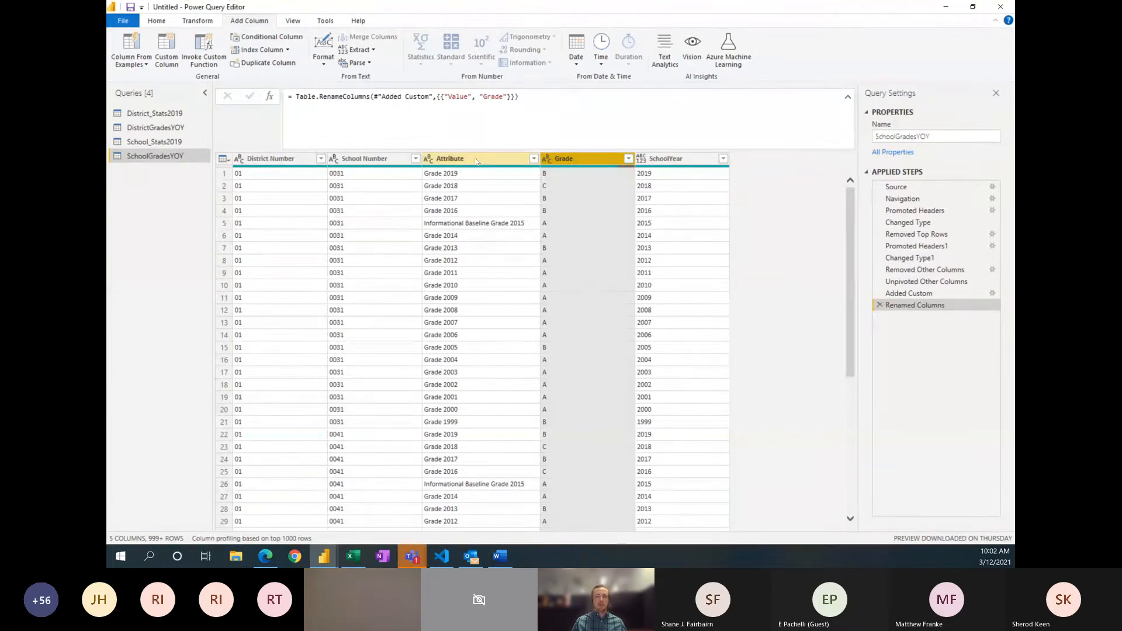
pyautogui.click(477, 160)
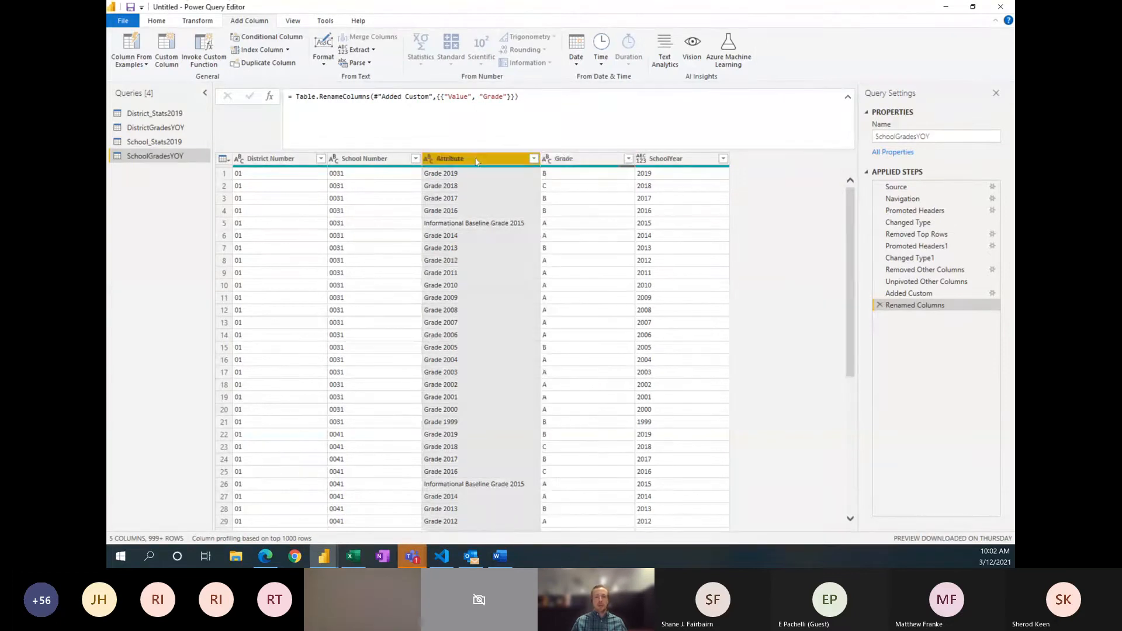
pyautogui.click(160, 22)
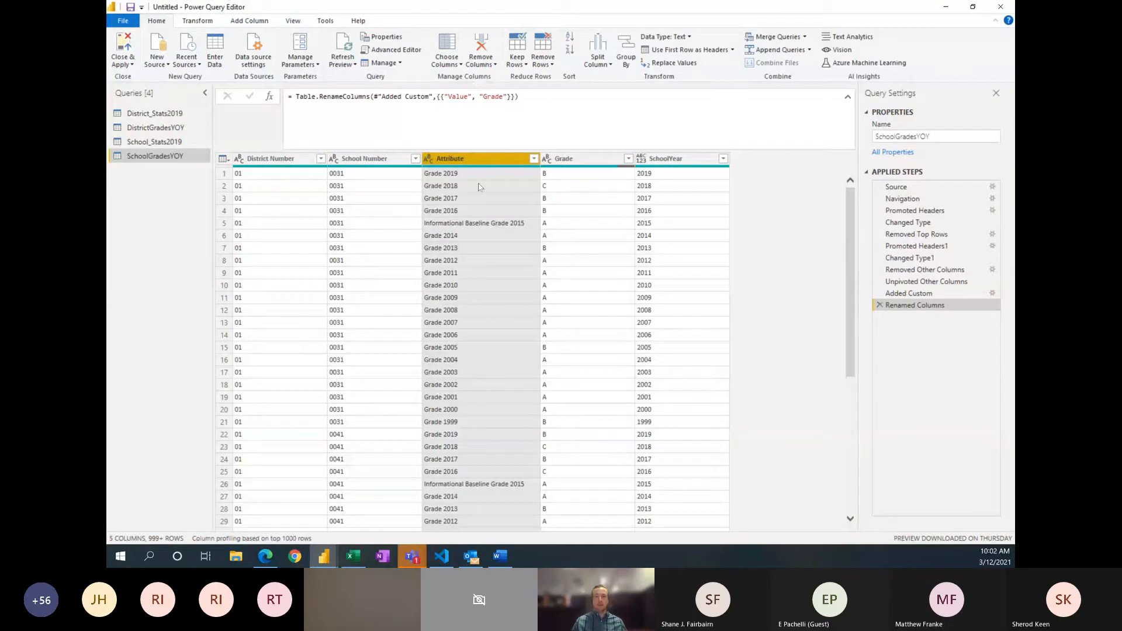
pyautogui.rightClick(477, 160)
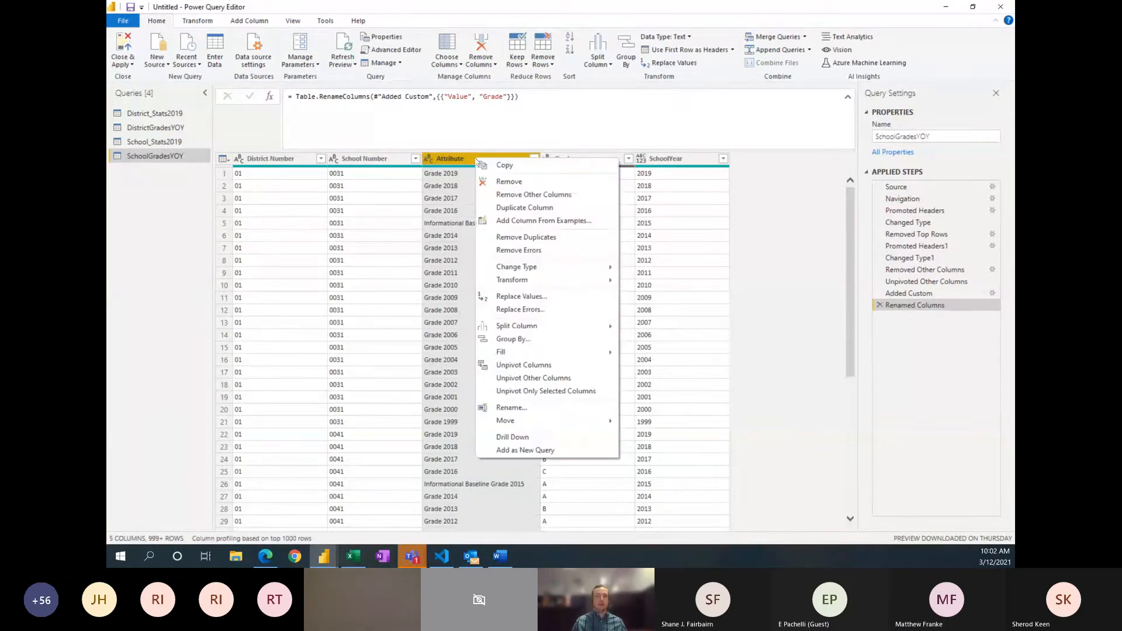
pyautogui.click(506, 181)
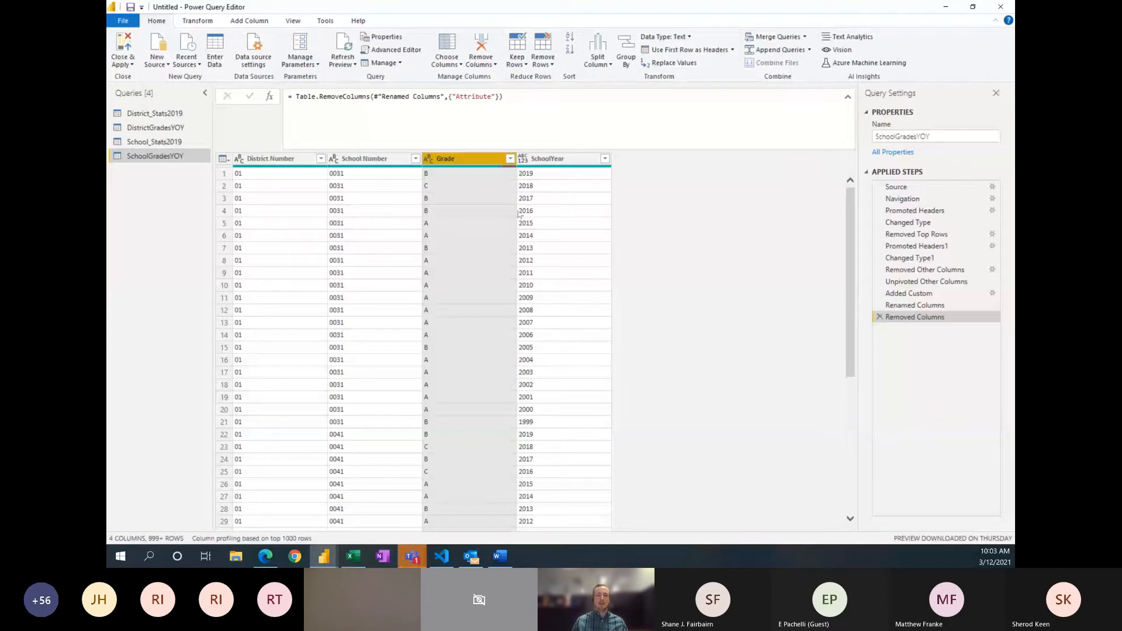
pyautogui.click(570, 191)
pyautogui.click(497, 202)
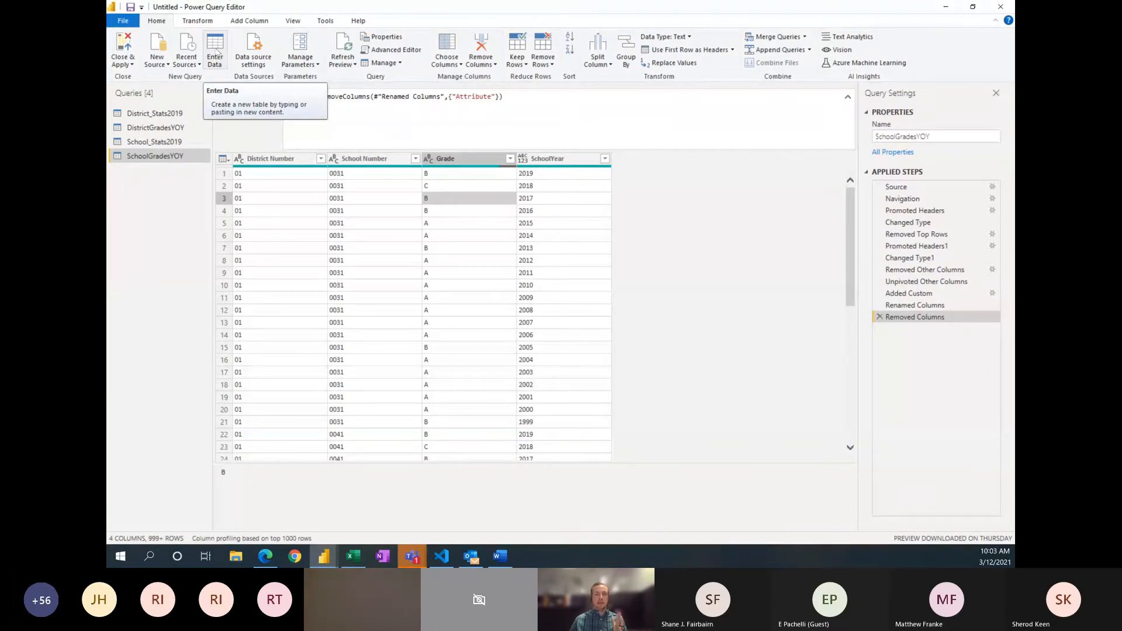
# Step: Start a new manually entered table and name it Dim_Grade
pyautogui.click(216, 56)
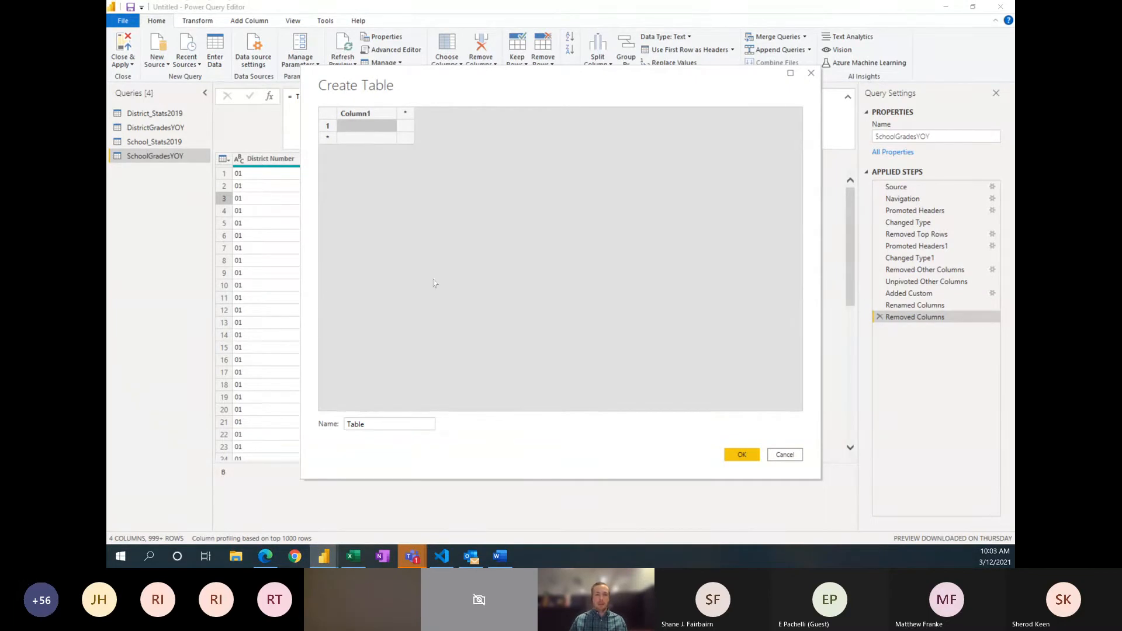
pyautogui.click(369, 424)
pyautogui.moveTo(375, 425); pyautogui.dragTo(339, 426)
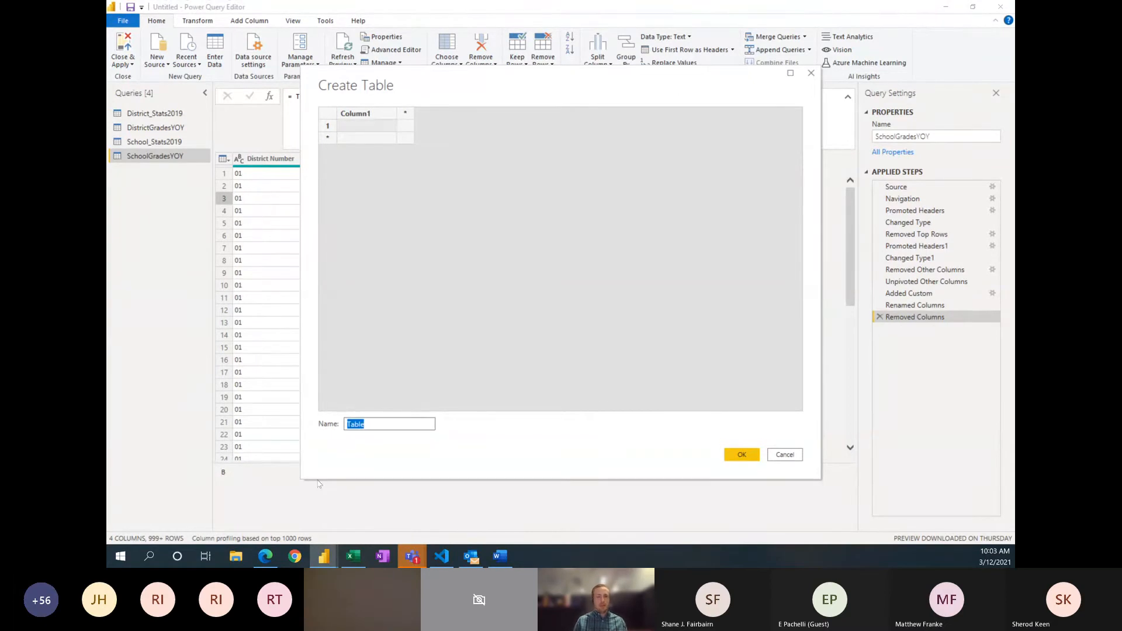
pyautogui.write('D')
pyautogui.write('im_')
pyautogui.write('Grade')
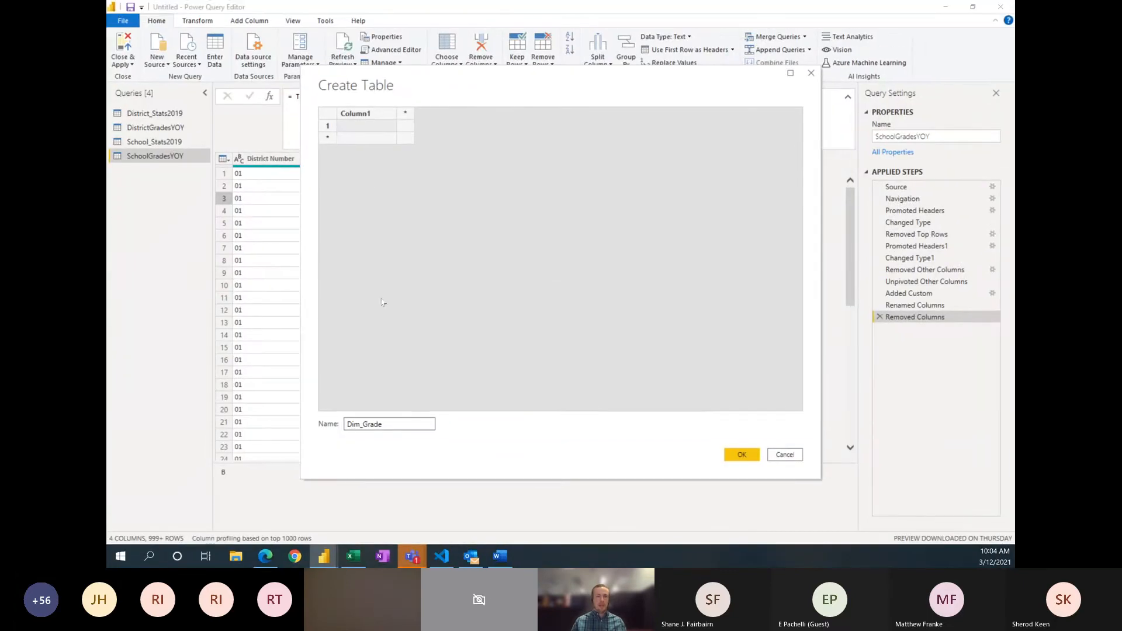
# Step: Name the first column of the new table Grade and add a second column named Sort
pyautogui.click(361, 116)
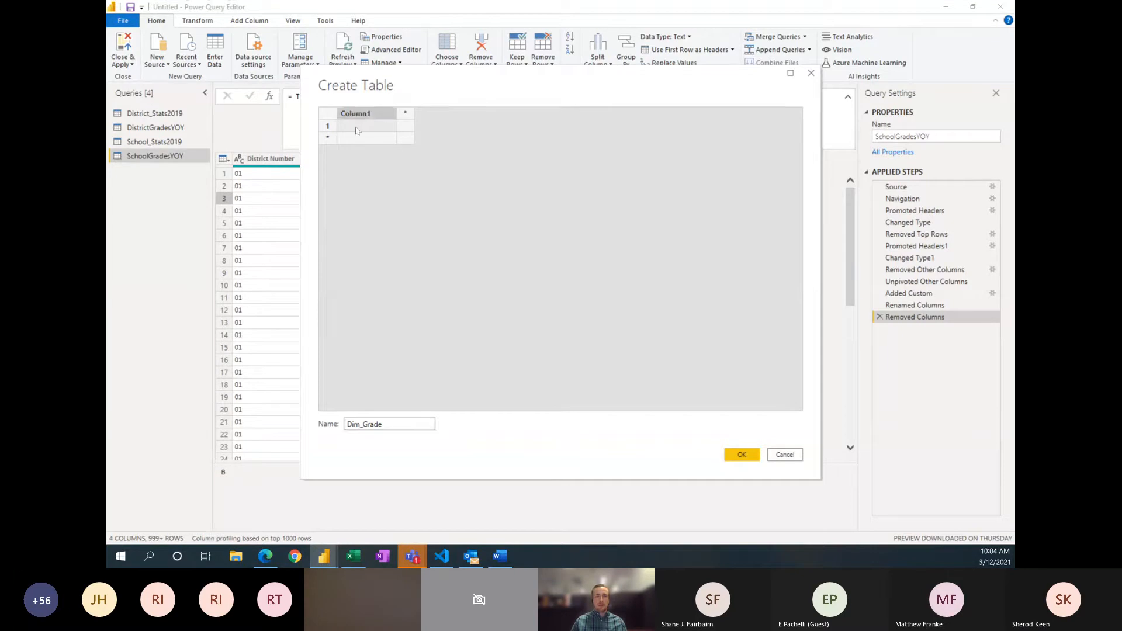
pyautogui.write('Grade')
pyautogui.press('Tab')
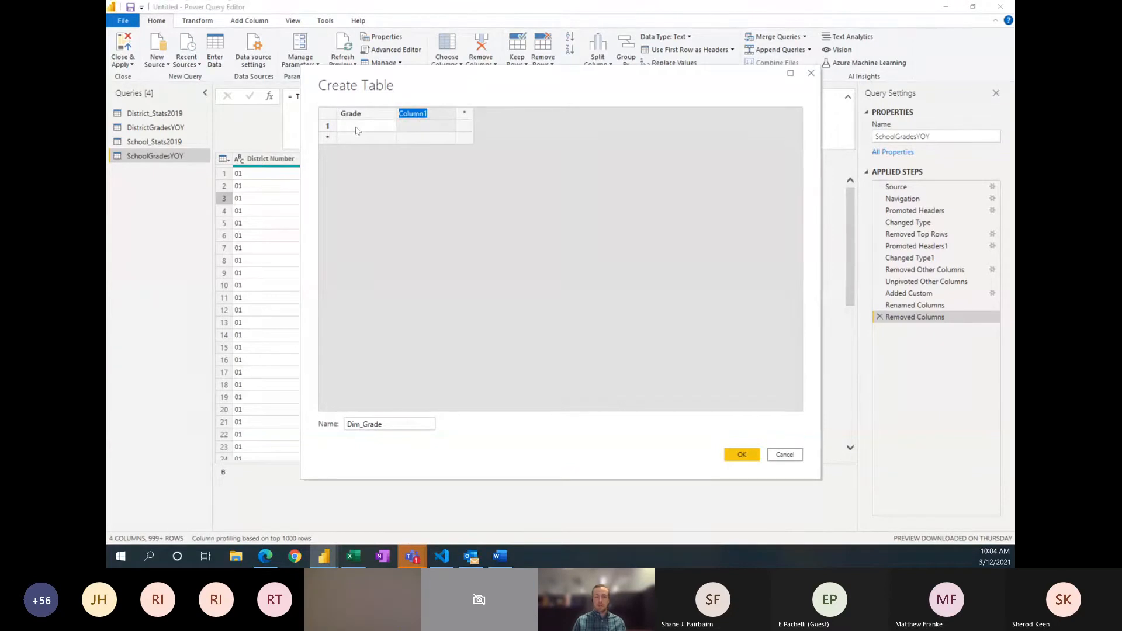
pyautogui.write('Sort')
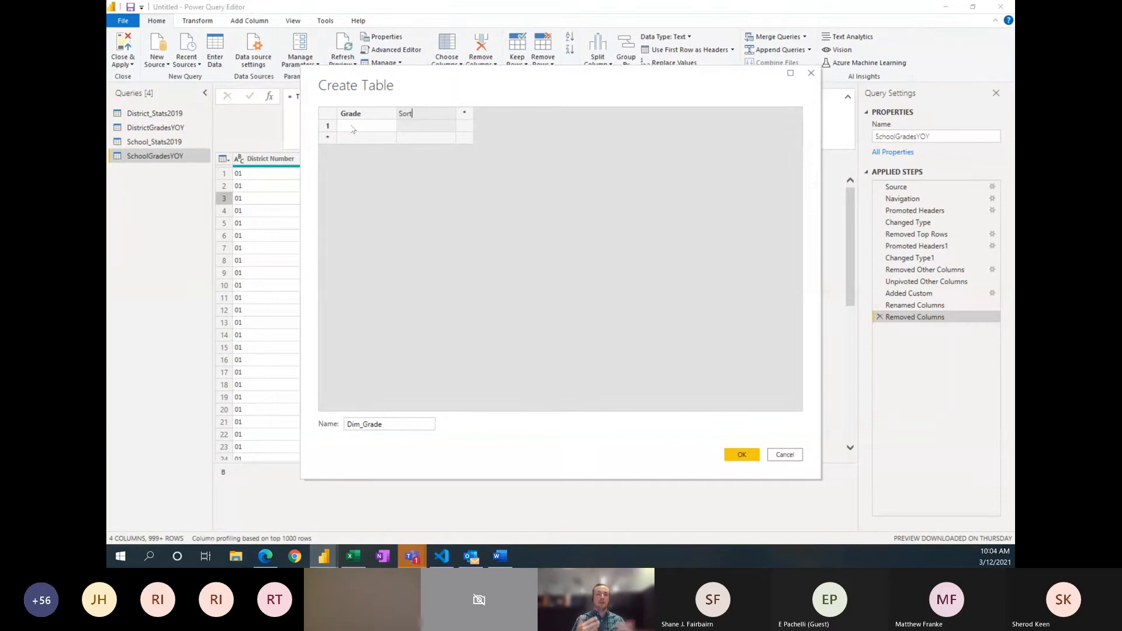
# Step: Enter the letters A, B, C, D and F in successive rows of the Grade column
pyautogui.click(352, 128)
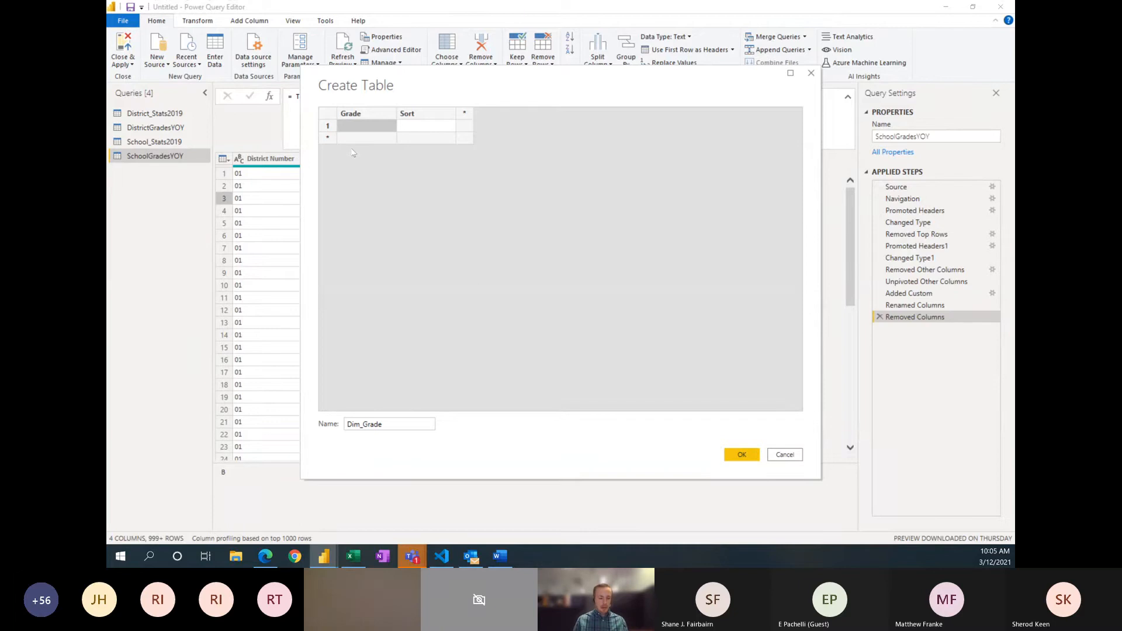
pyautogui.write('A')
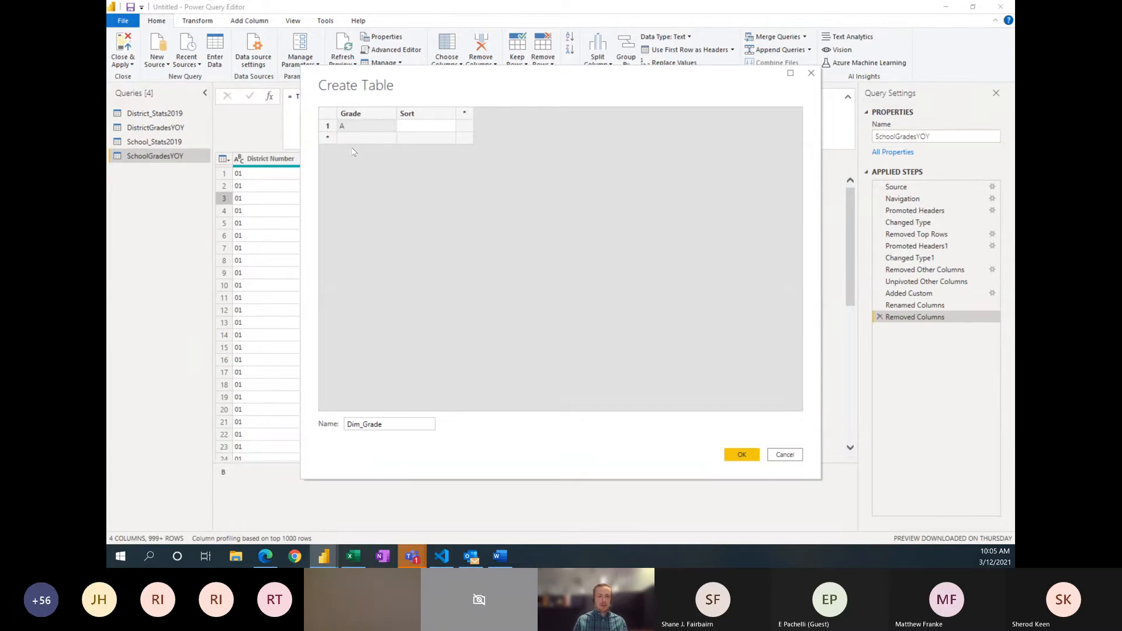
pyautogui.press('Return')
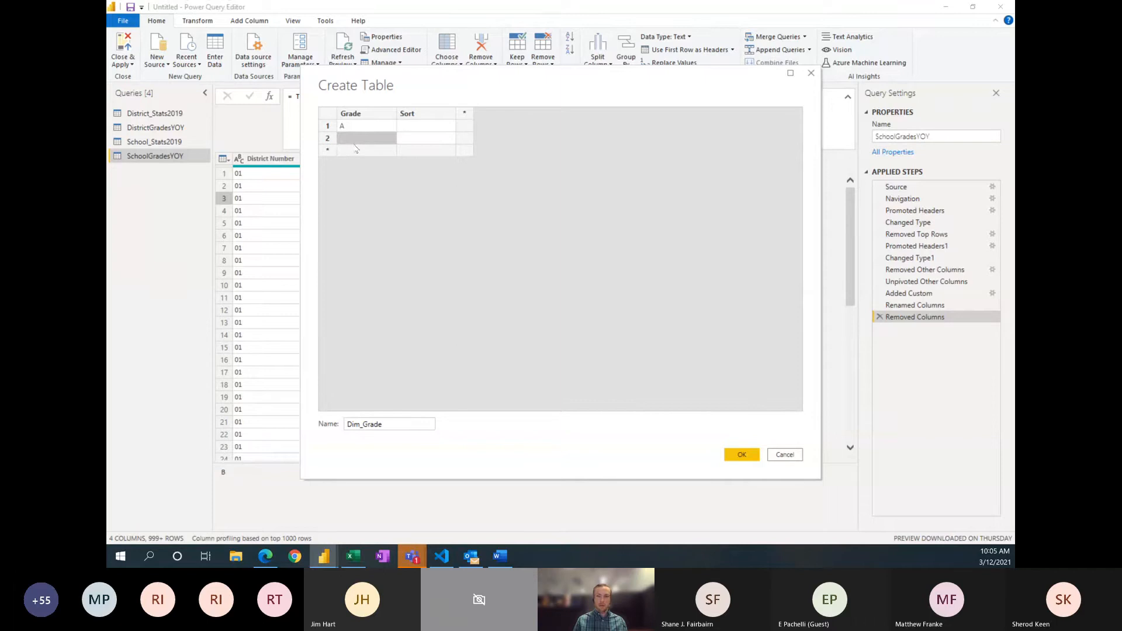
pyautogui.write('B')
pyautogui.press('Return')
pyautogui.write('C')
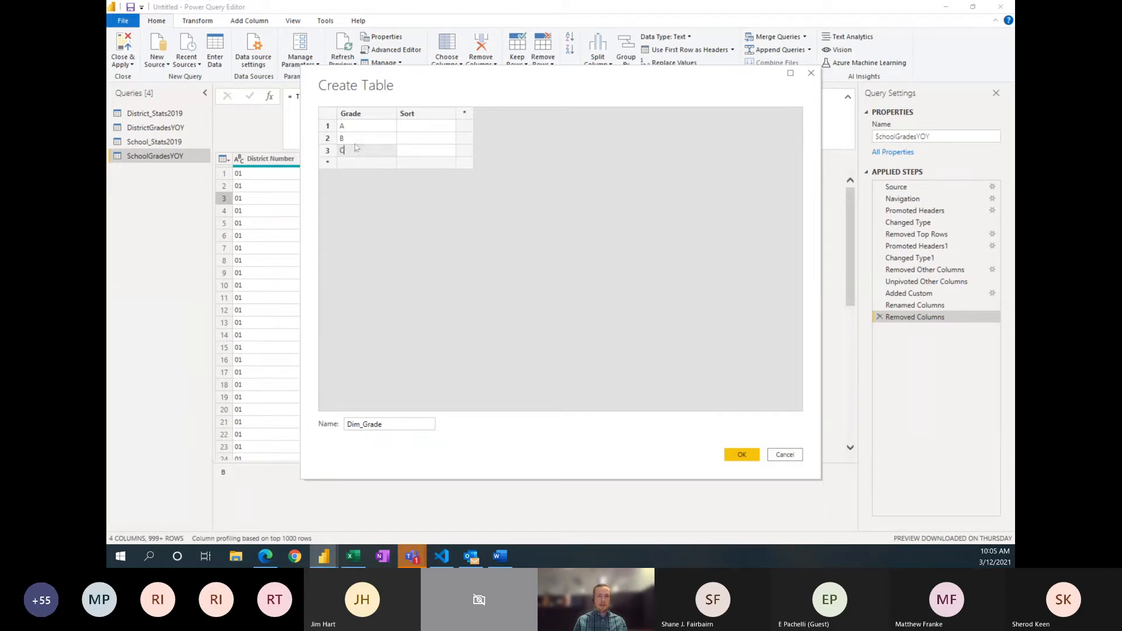
pyautogui.press('Return')
pyautogui.write('D')
pyautogui.press('Return')
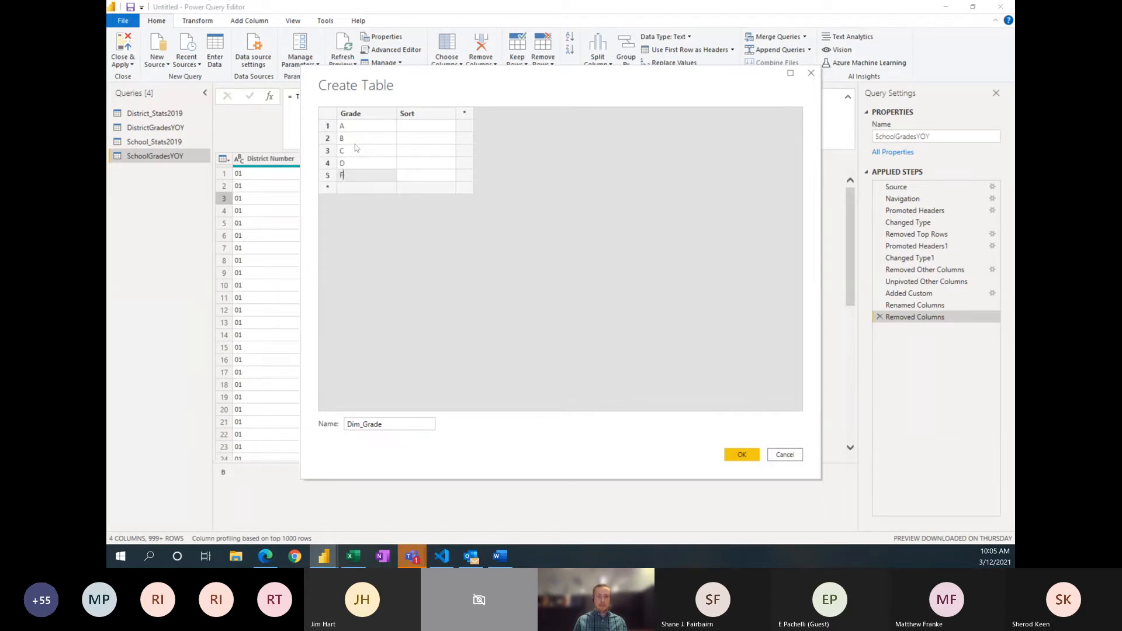
pyautogui.write('F')
# Step: Fill the Sort column with 4 for A, 3 for B, 2 for C, 1 for D and 0 for F, and create the table
pyautogui.click(418, 127)
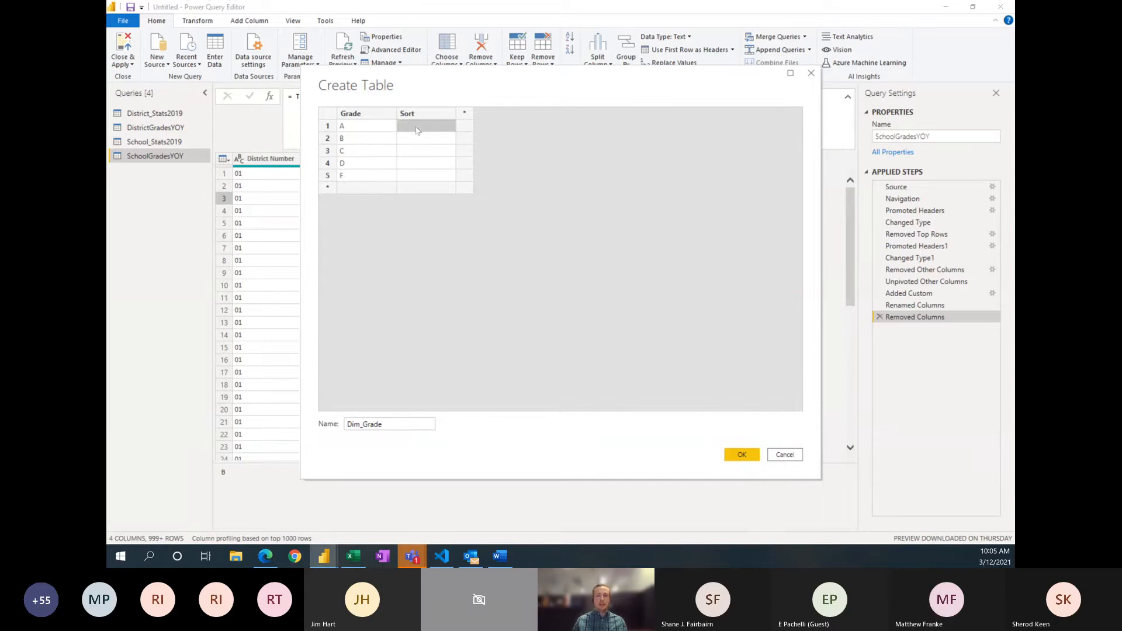
pyautogui.click(420, 179)
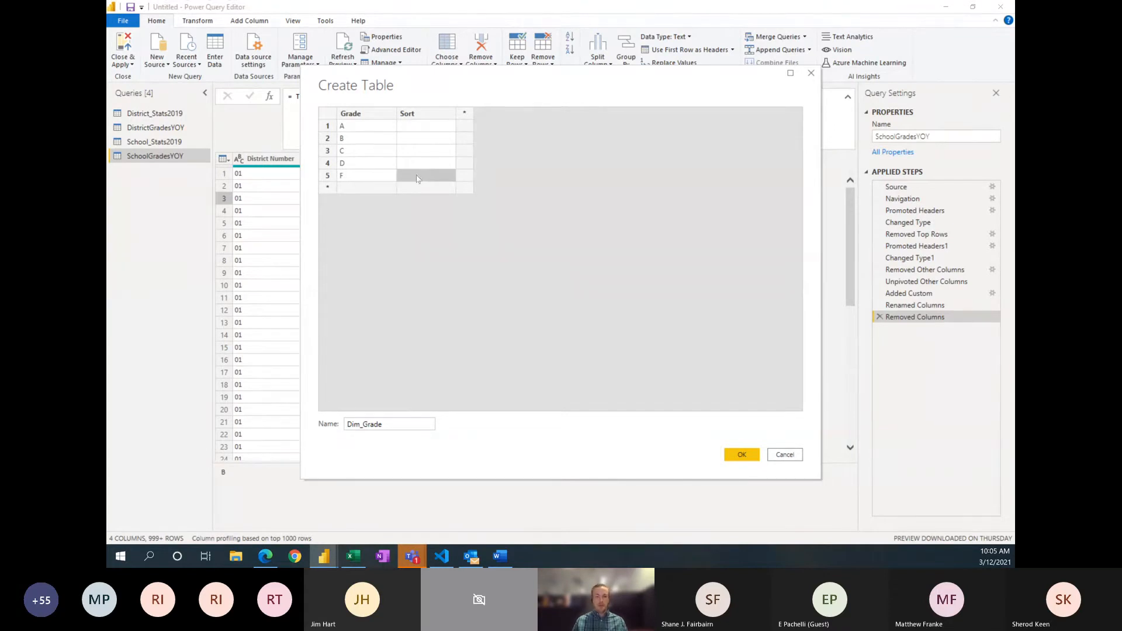
pyautogui.write('0')
pyautogui.click(413, 167)
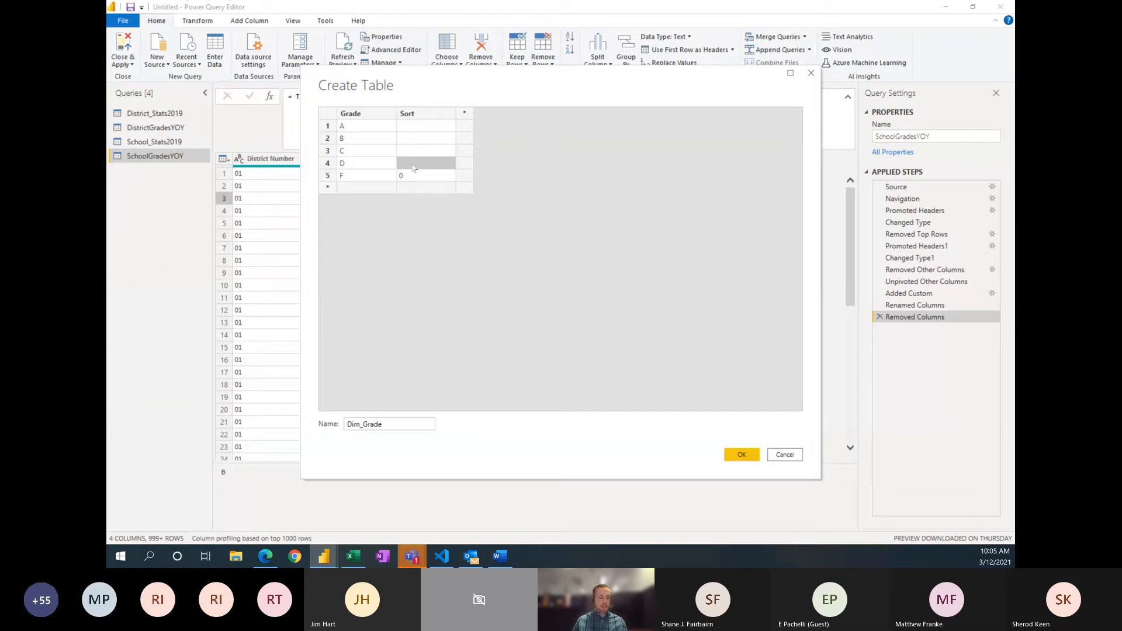
pyautogui.write('1')
pyautogui.click(419, 151)
pyautogui.write('2')
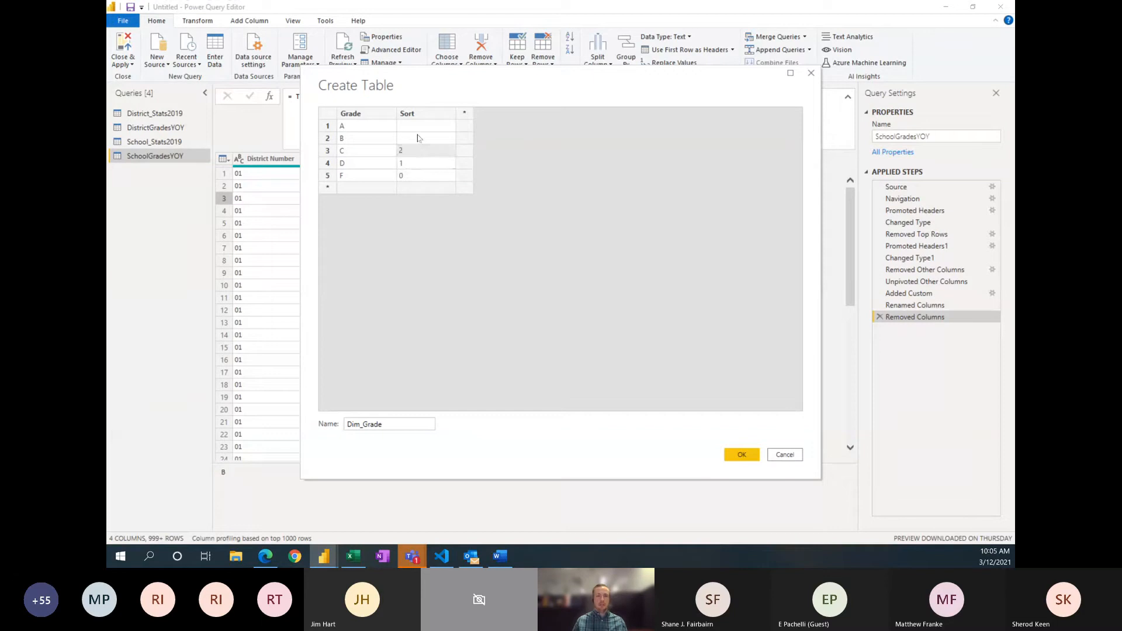
pyautogui.click(418, 138)
pyautogui.write('3')
pyautogui.click(419, 127)
pyautogui.write('4')
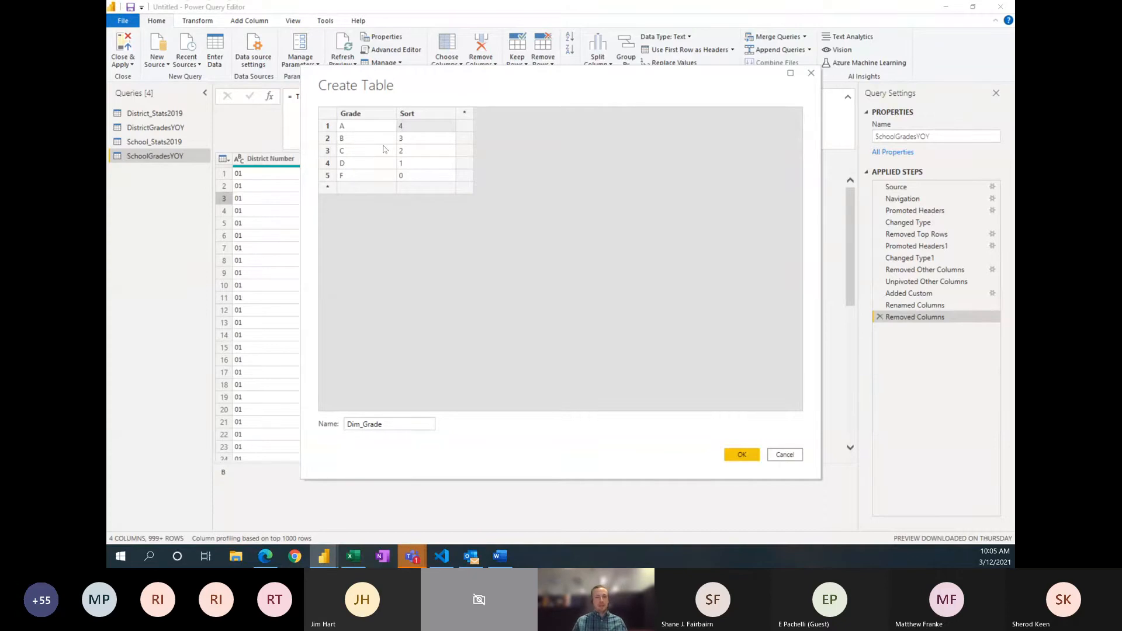
pyautogui.click(443, 164)
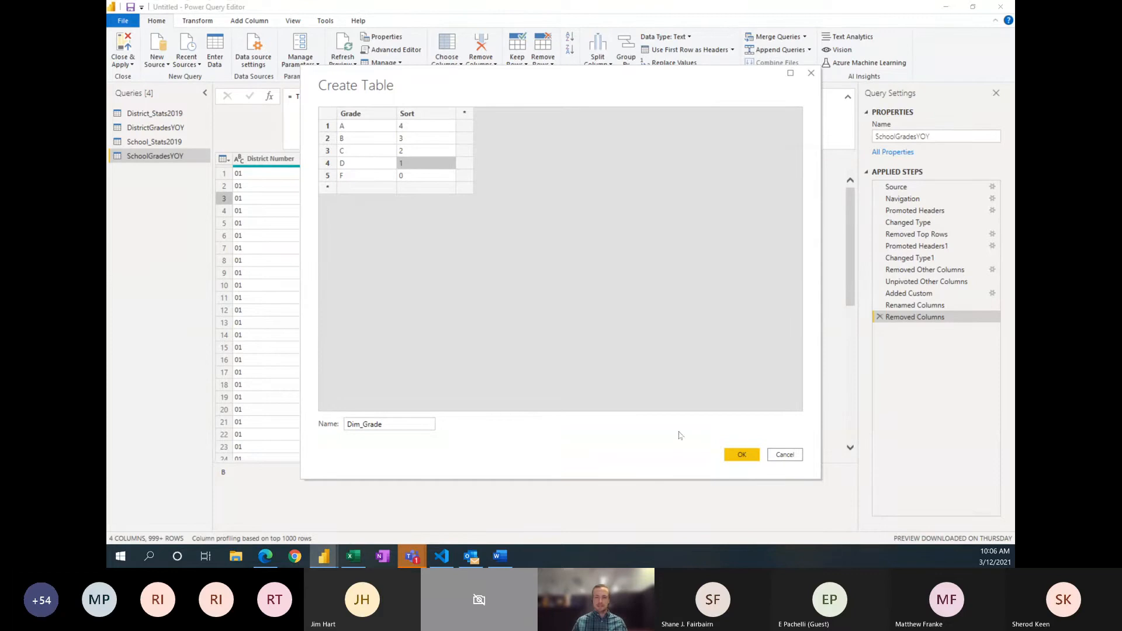
pyautogui.click(740, 456)
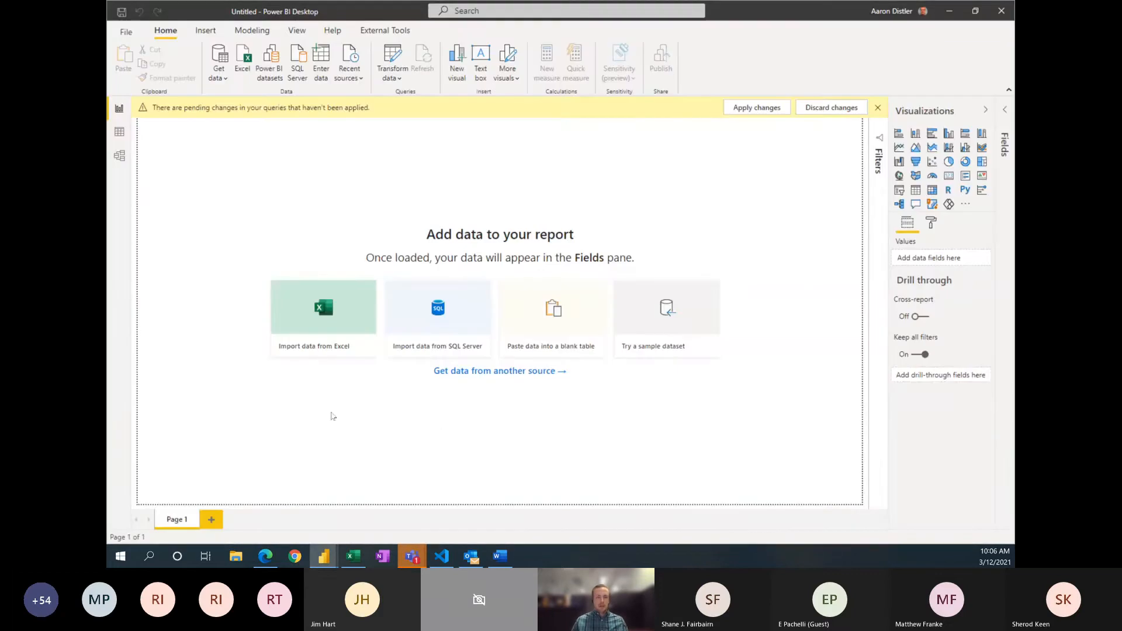
# Step: Switch back to Power Query Editor and examine the source file path in the full query code of District_Stats2019, then close the code
pyautogui.moveTo(324, 556)
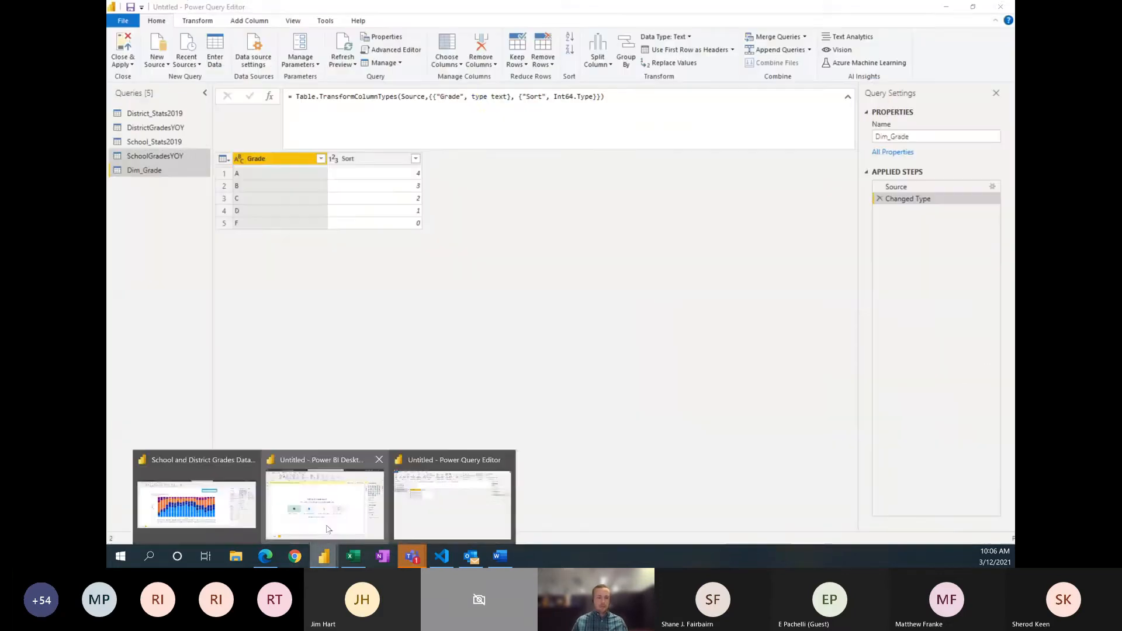
pyautogui.click(414, 498)
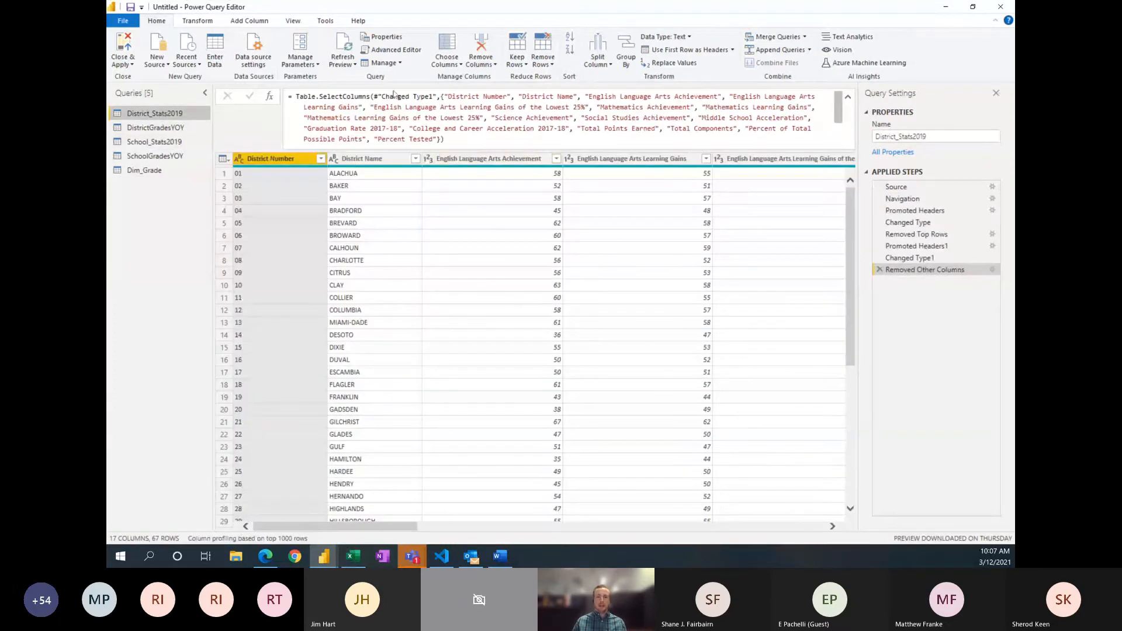
pyautogui.click(395, 50)
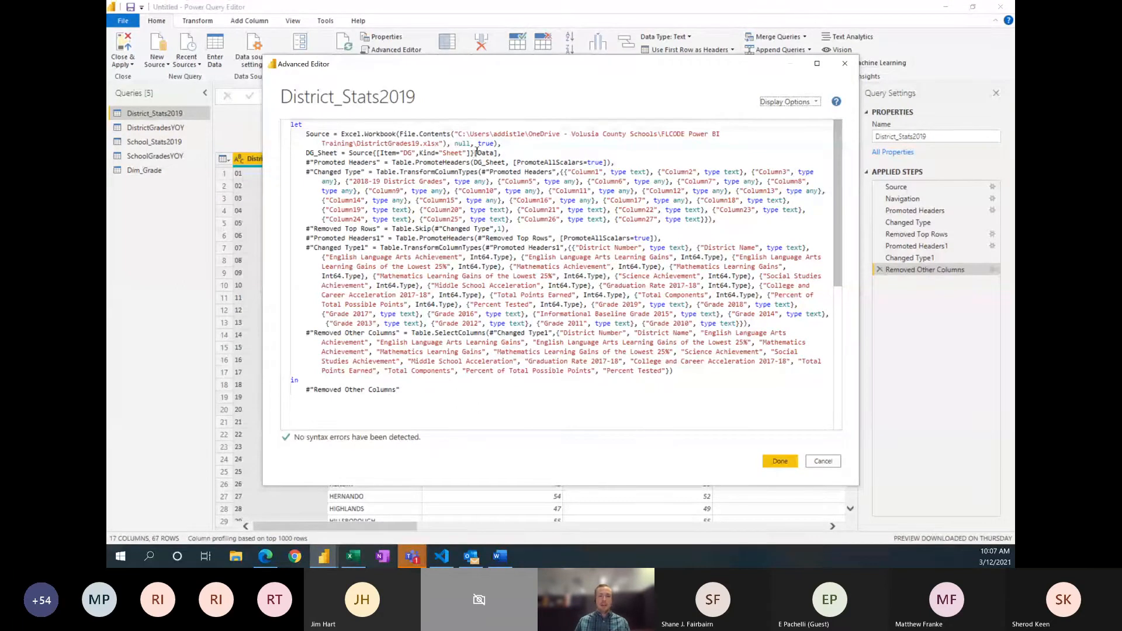
pyautogui.moveTo(459, 134); pyautogui.dragTo(439, 143)
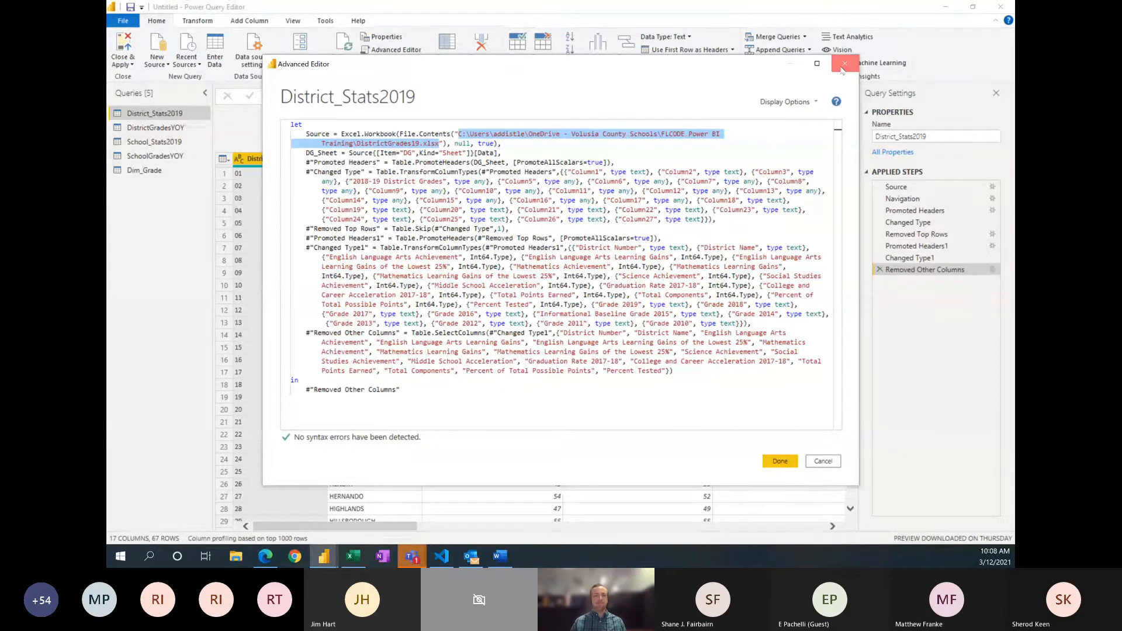
pyautogui.click(844, 63)
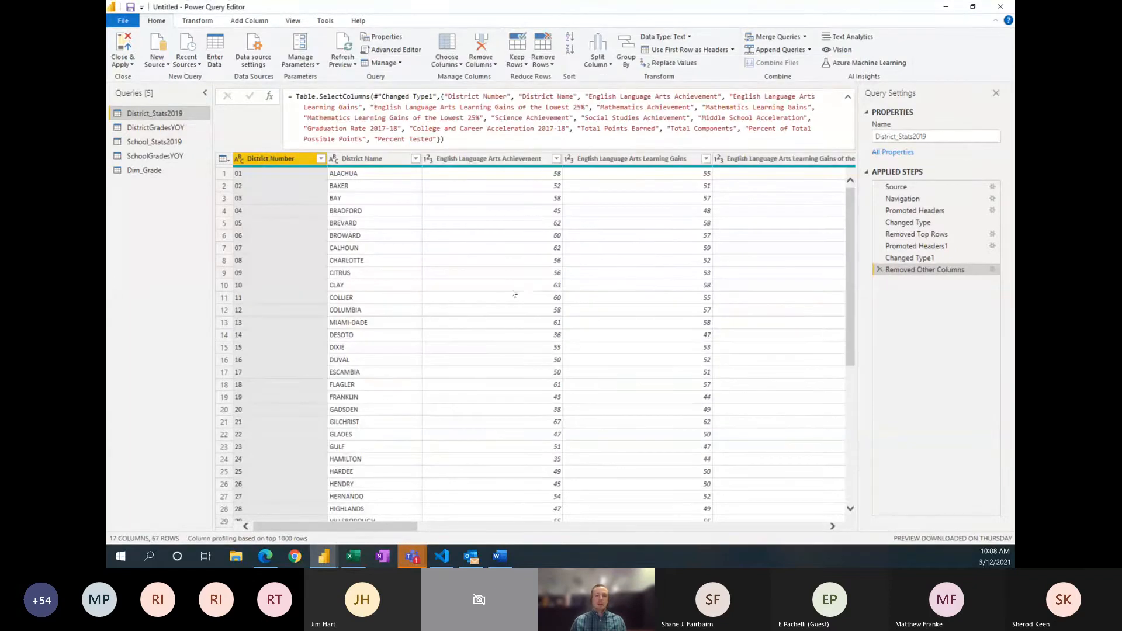
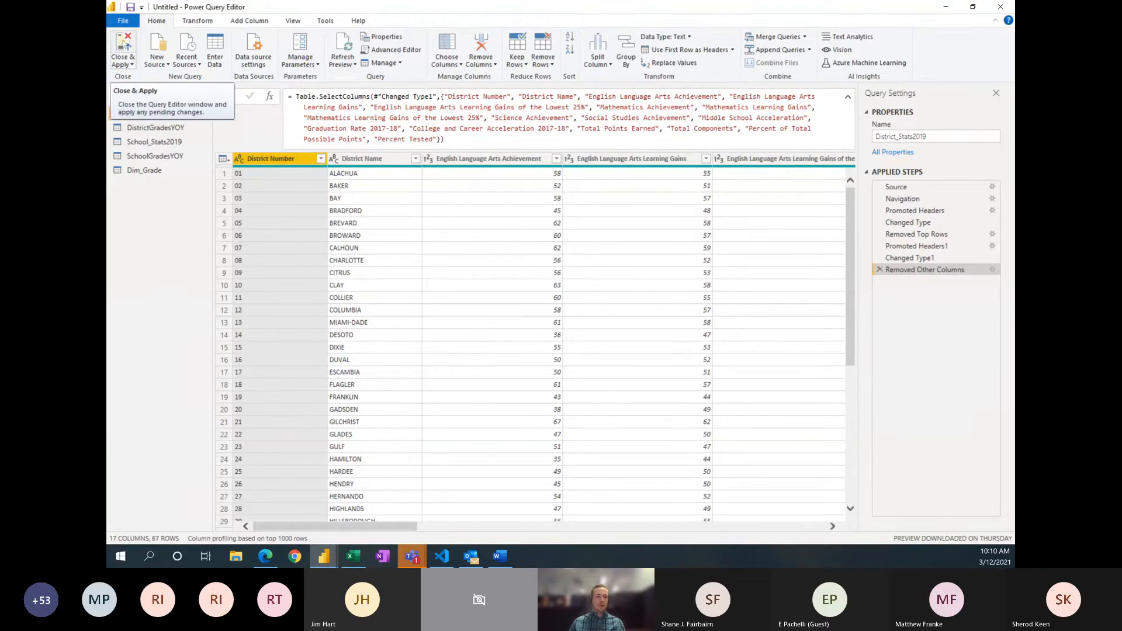
# Step: Apply the pending query changes, leave Power Query Editor and look over the loaded tables' relationships in the model view
pyautogui.click(124, 45)
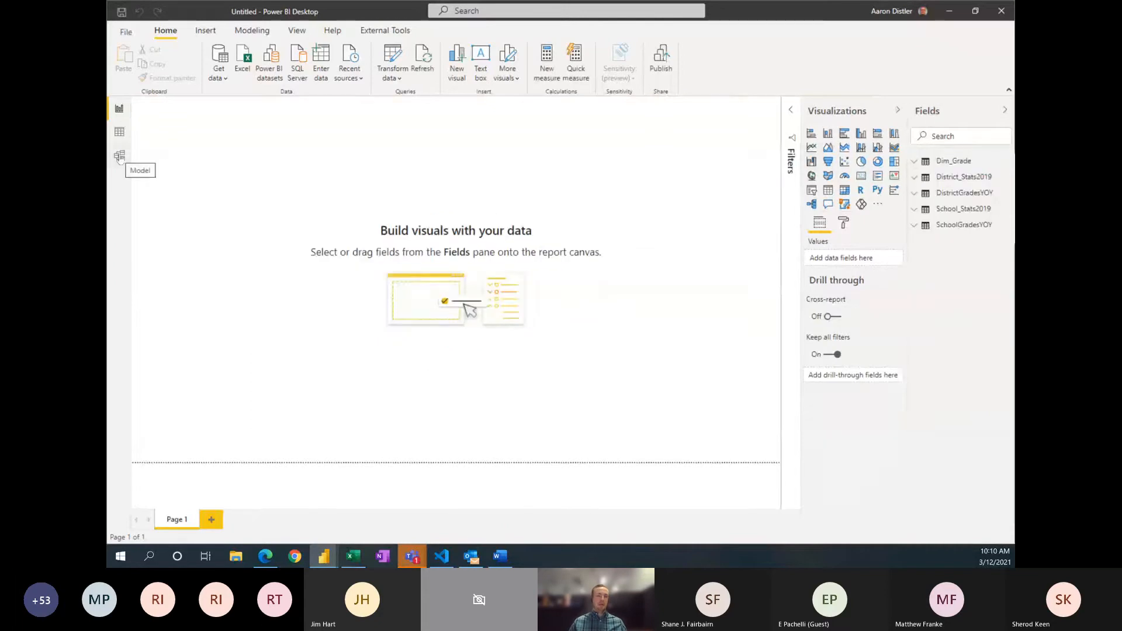
pyautogui.click(119, 157)
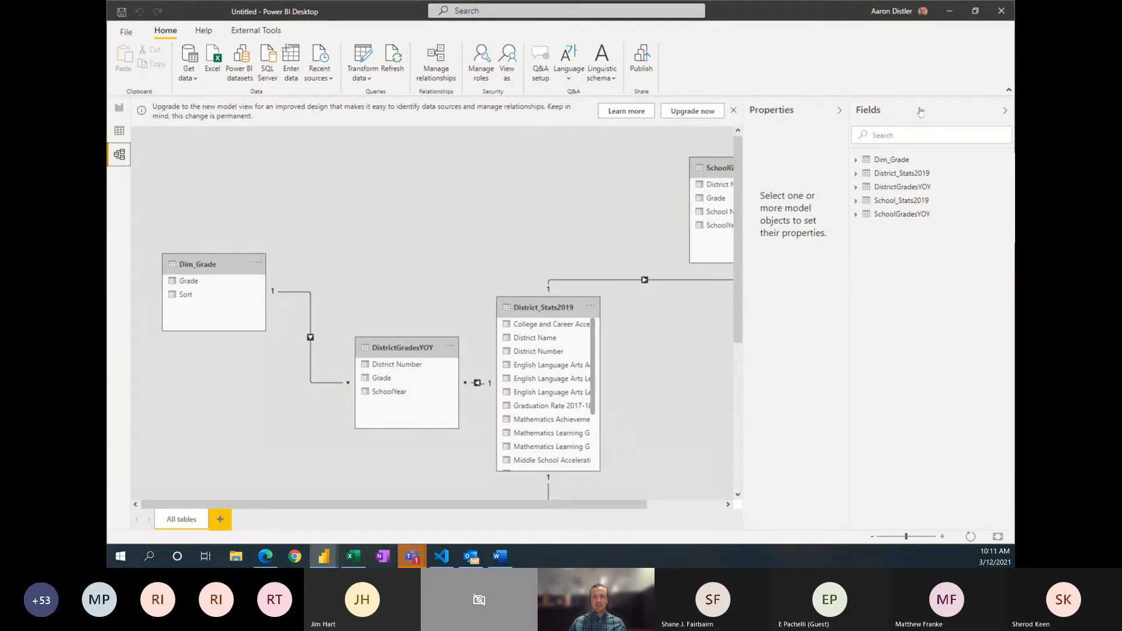
pyautogui.click(1004, 110)
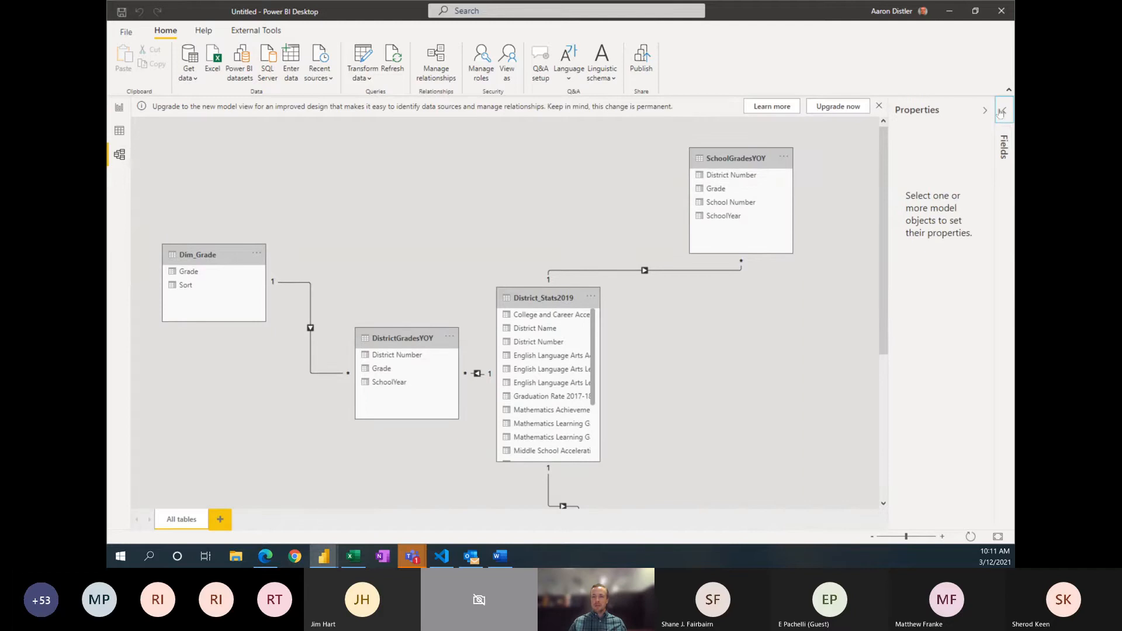
pyautogui.click(1001, 111)
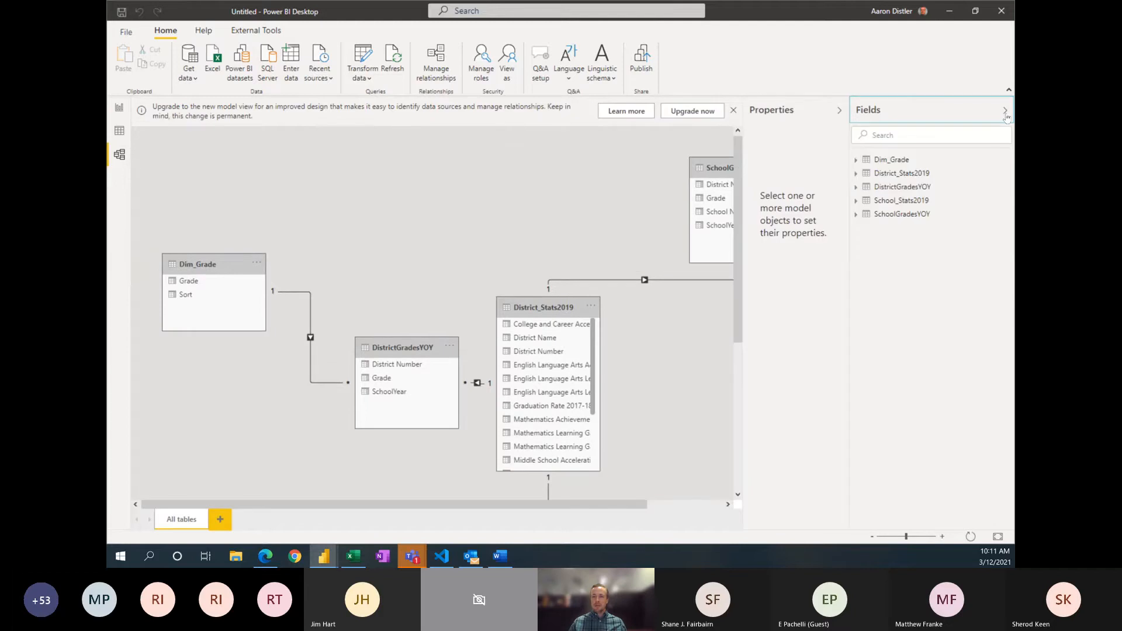
# Step: Examine District_Stats2019's fields in the report view and the rows of Dim_Grade, District_Stats2019 and School_Stats2019 in the data view
pyautogui.click(120, 106)
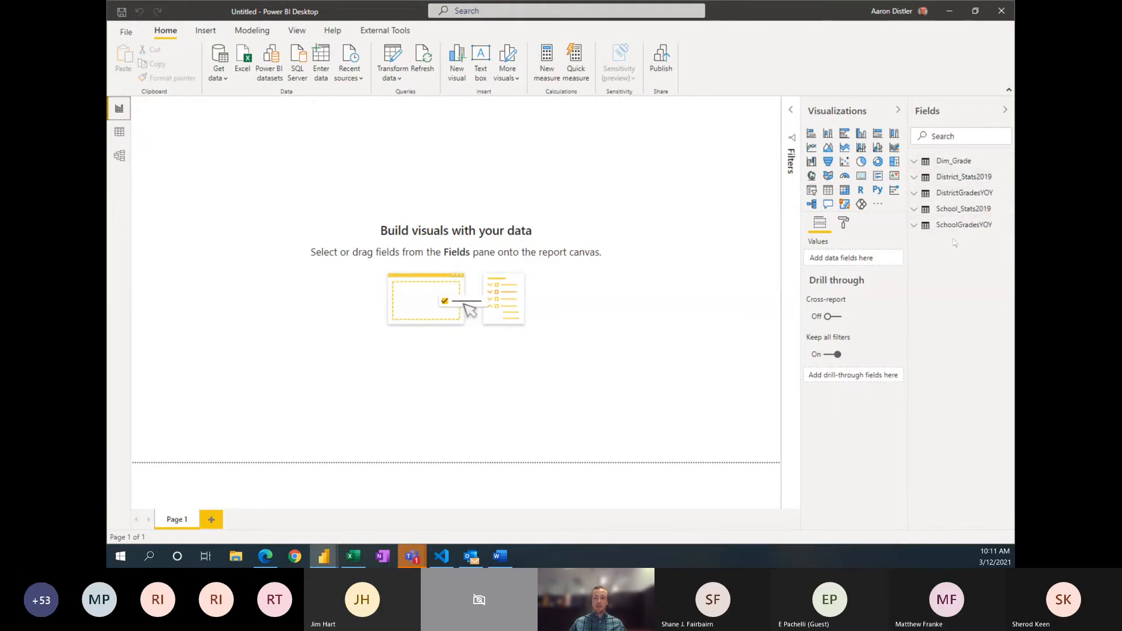
pyautogui.click(915, 178)
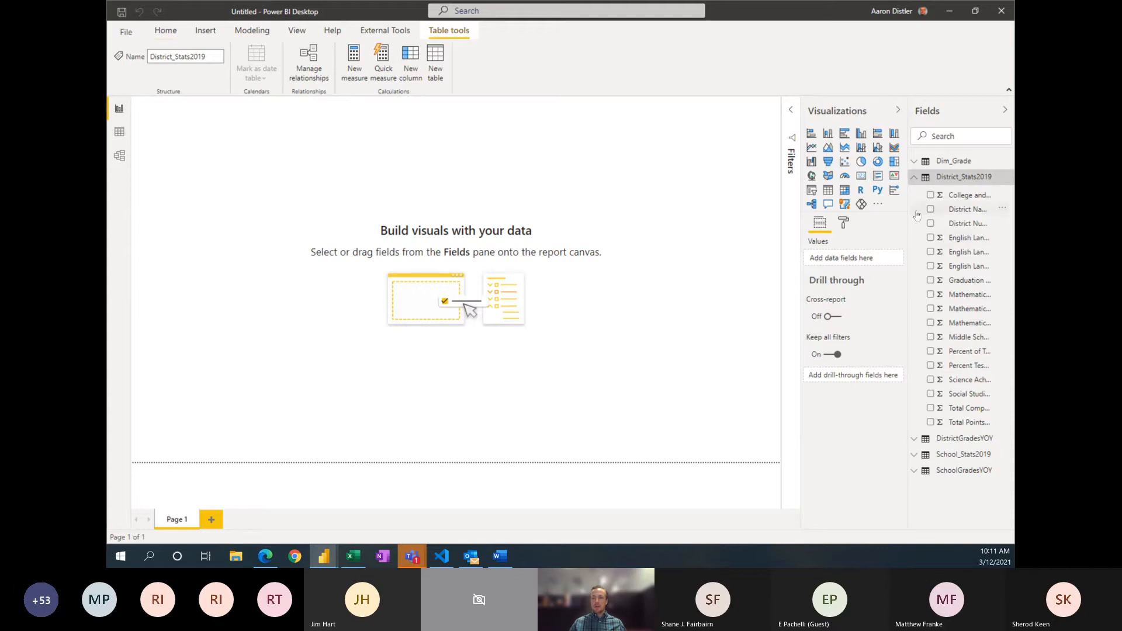
pyautogui.click(914, 176)
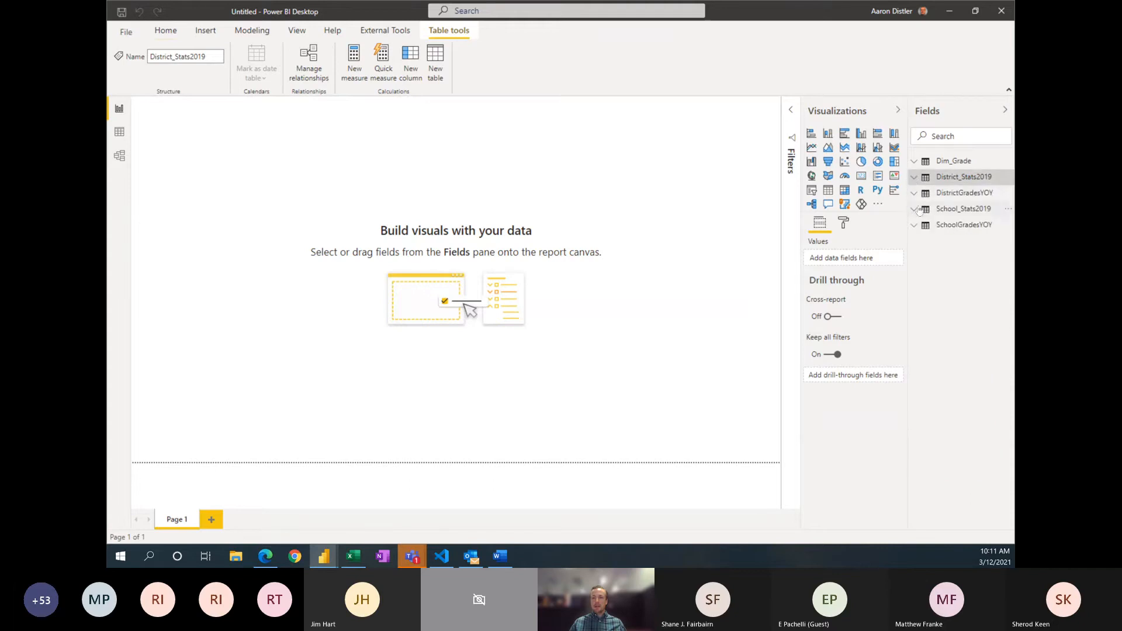
pyautogui.click(118, 136)
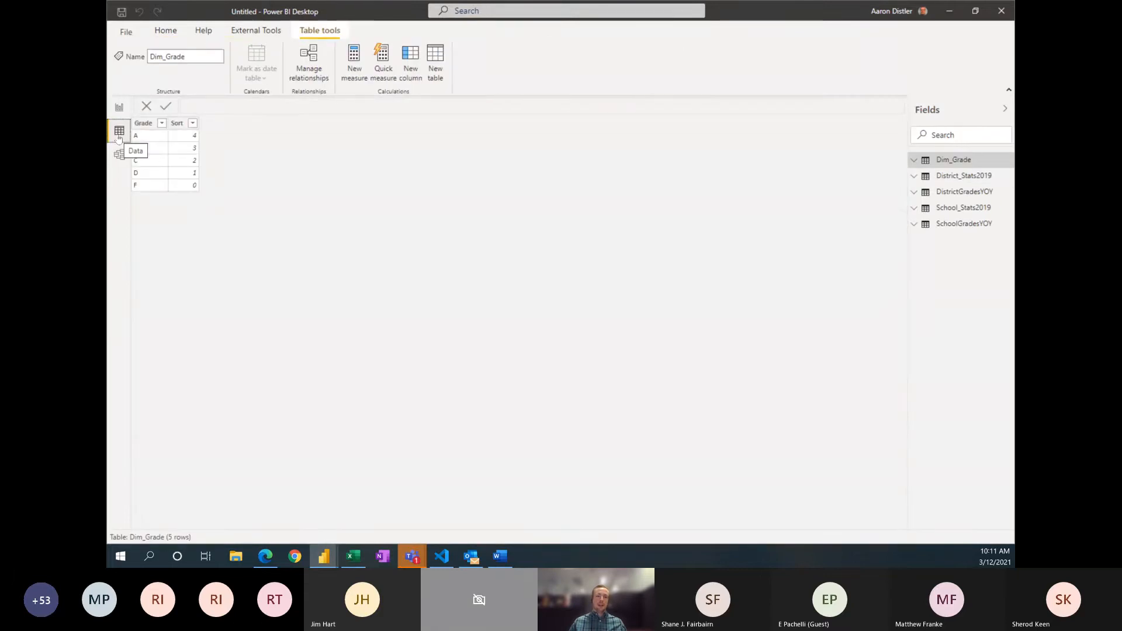
pyautogui.click(981, 183)
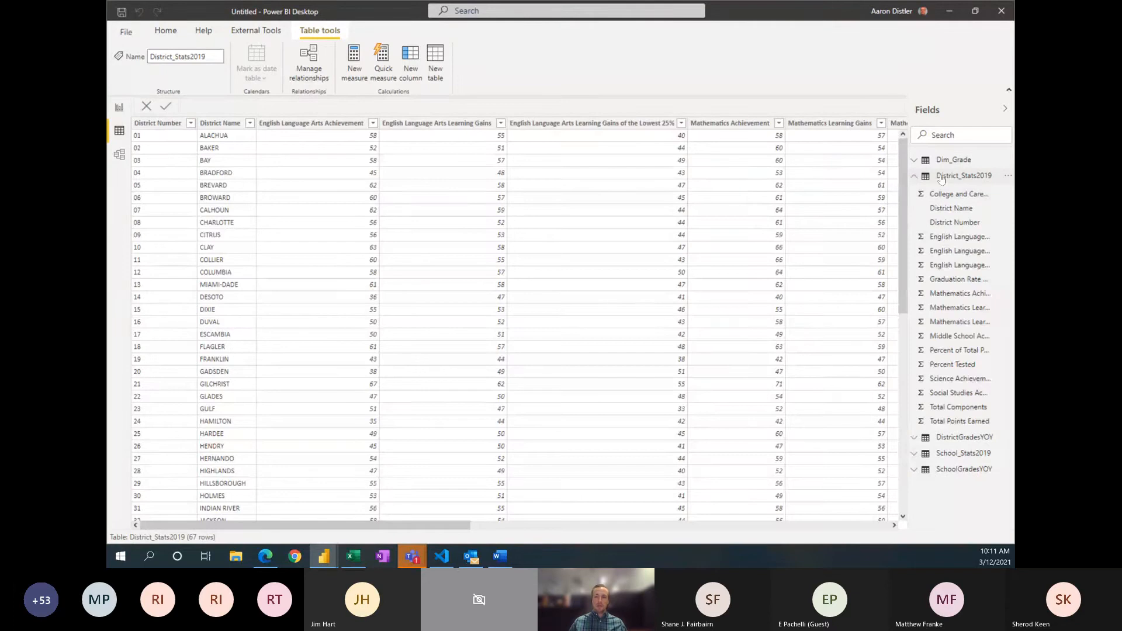
pyautogui.click(914, 177)
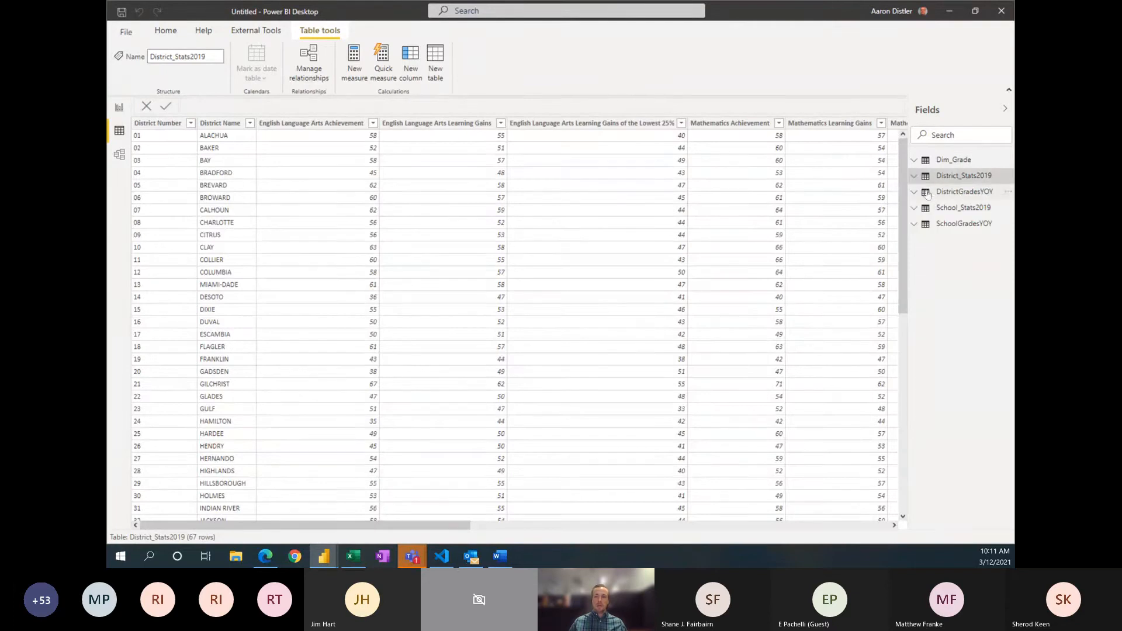
pyautogui.click(950, 214)
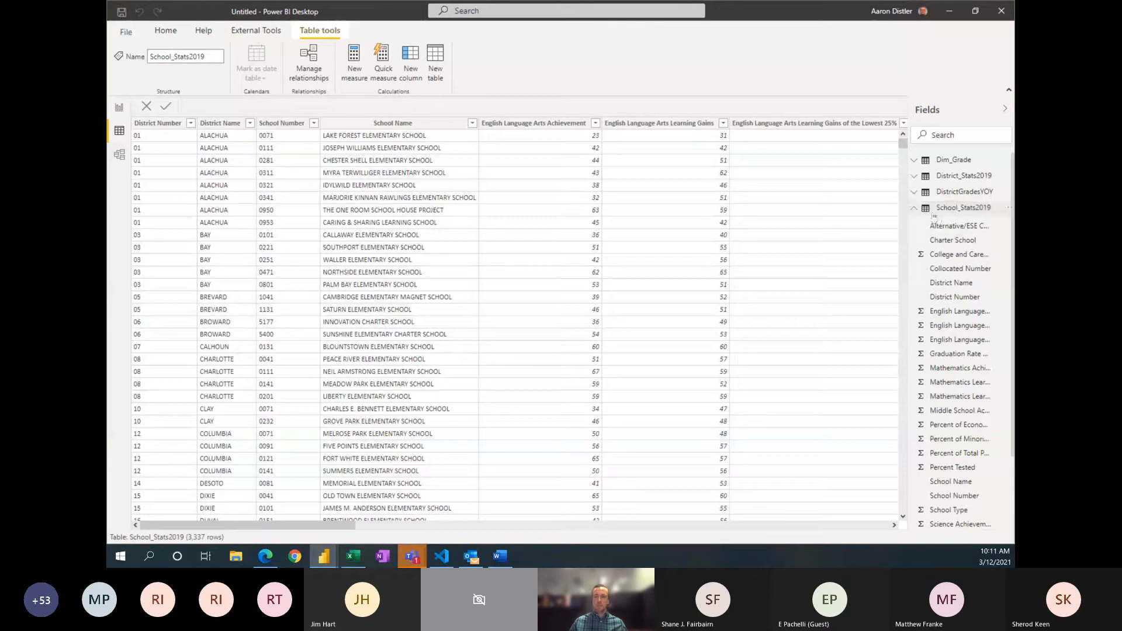
pyautogui.click(993, 210)
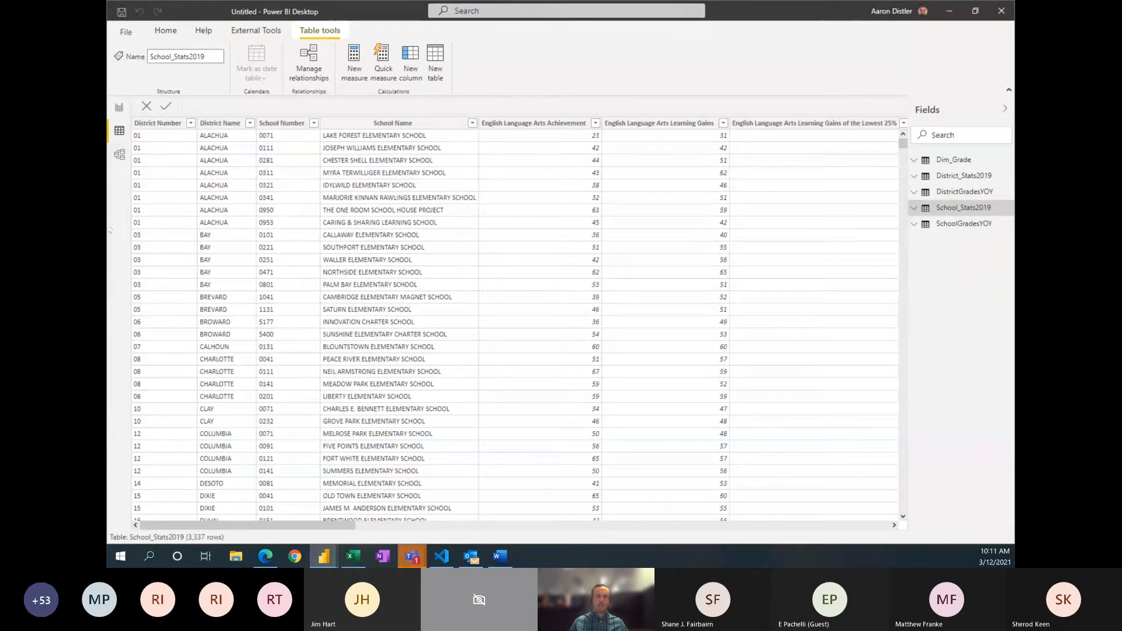
# Step: In the model view, collapse the Properties and Fields panes and place SchoolGradesYOY and School_Stats2019 to the right of District_Stats2019
pyautogui.click(118, 156)
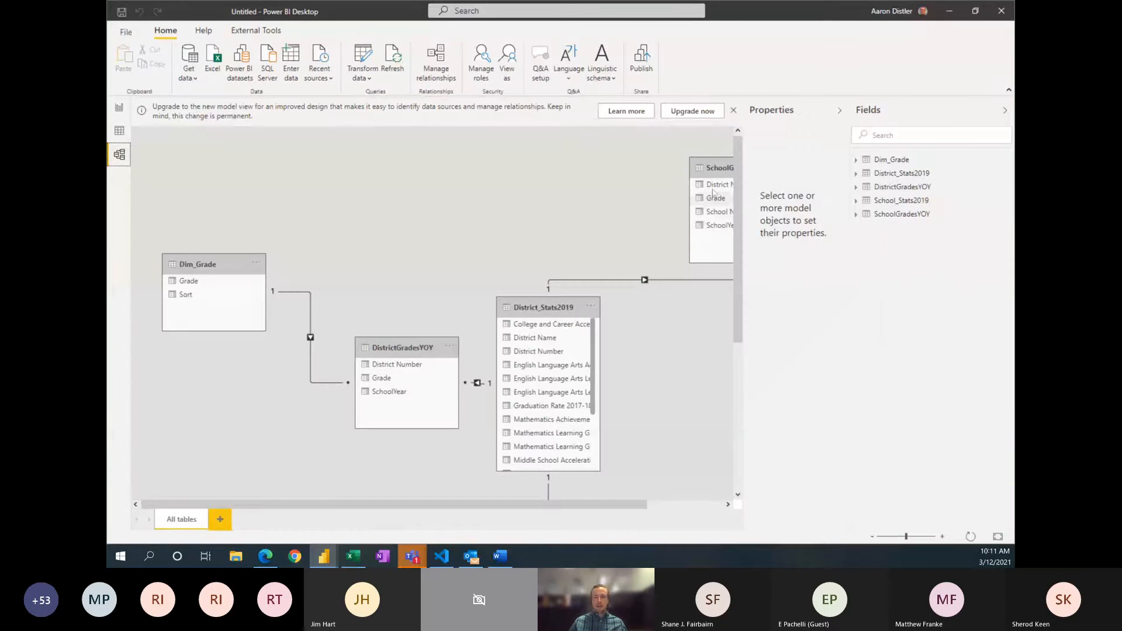
pyautogui.click(840, 111)
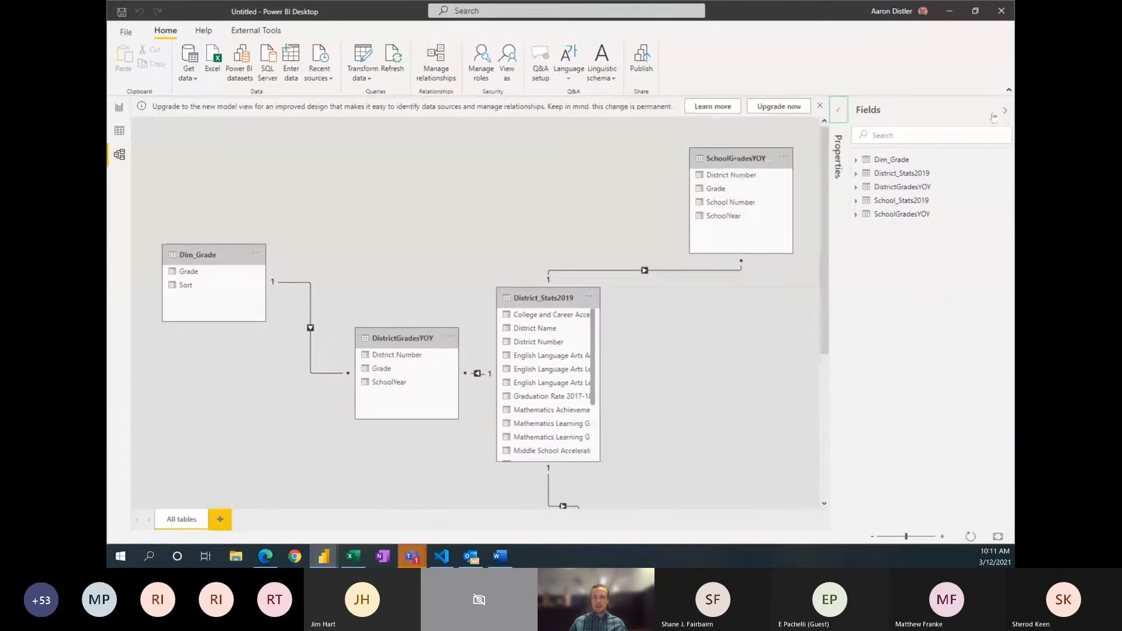
pyautogui.click(1004, 110)
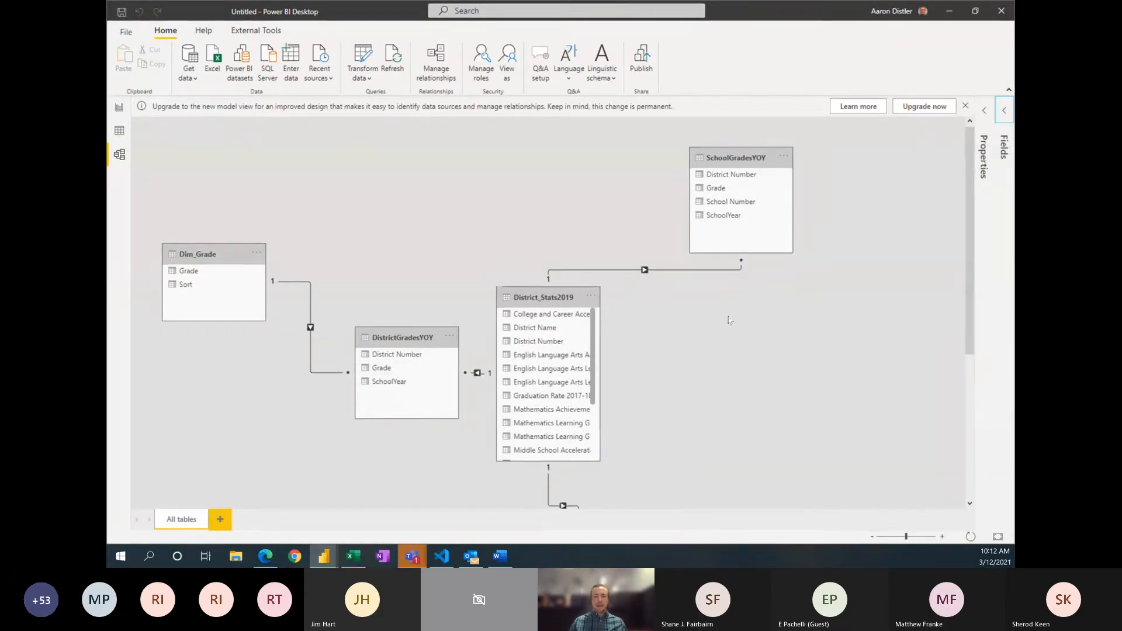
pyautogui.scroll(-1, 633, 278)
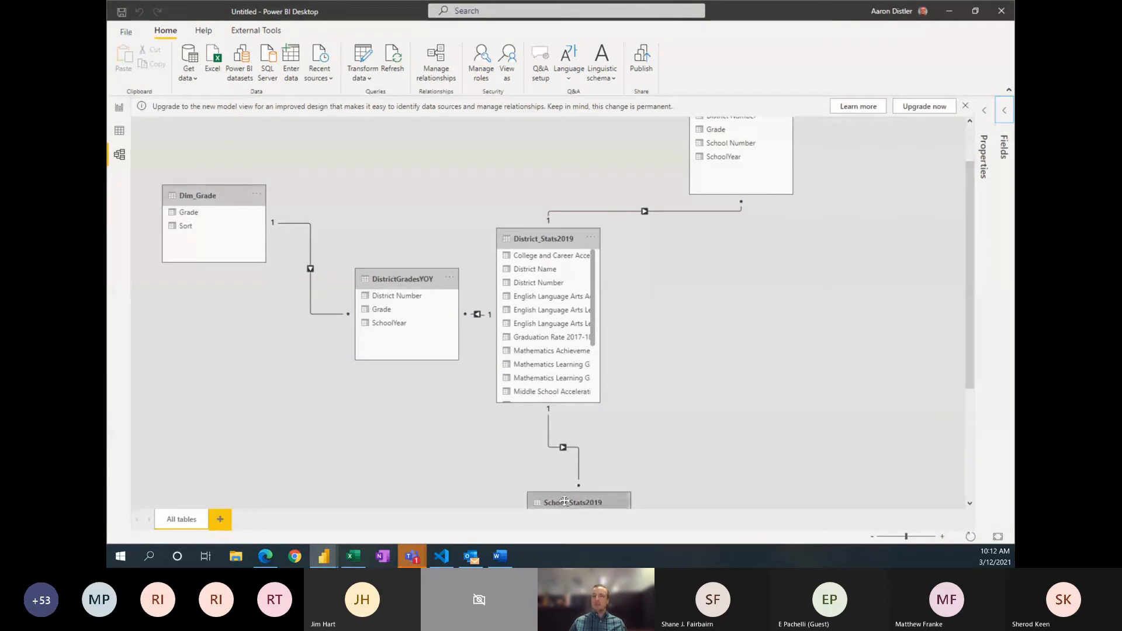
pyautogui.moveTo(564, 500); pyautogui.dragTo(720, 323)
pyautogui.scroll(1, 725, 263)
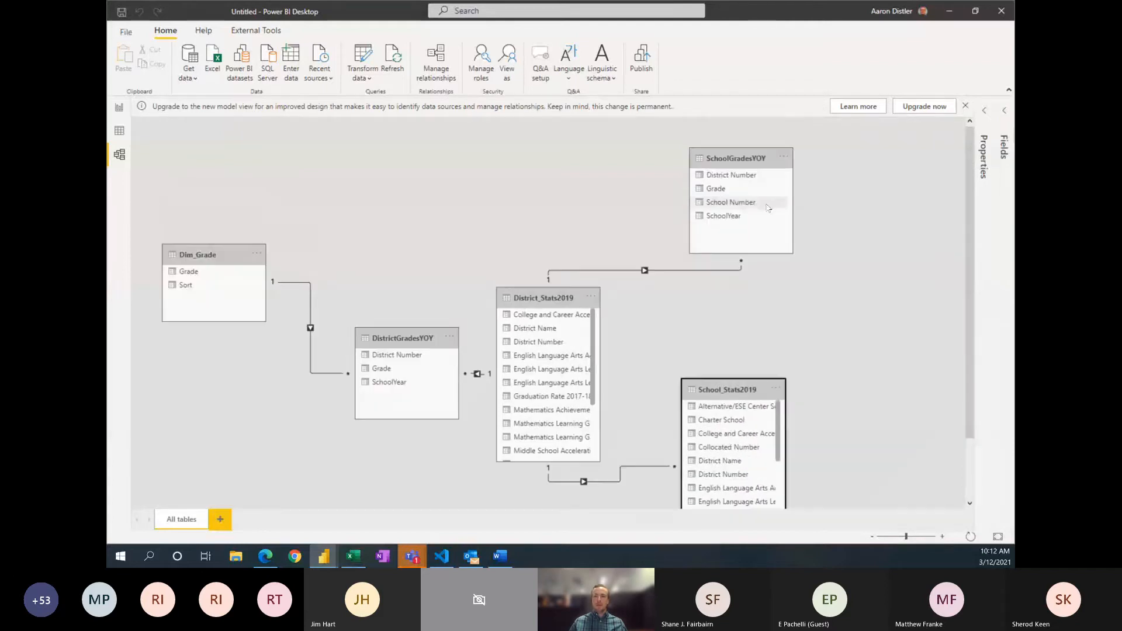
pyautogui.moveTo(742, 155); pyautogui.dragTo(725, 194)
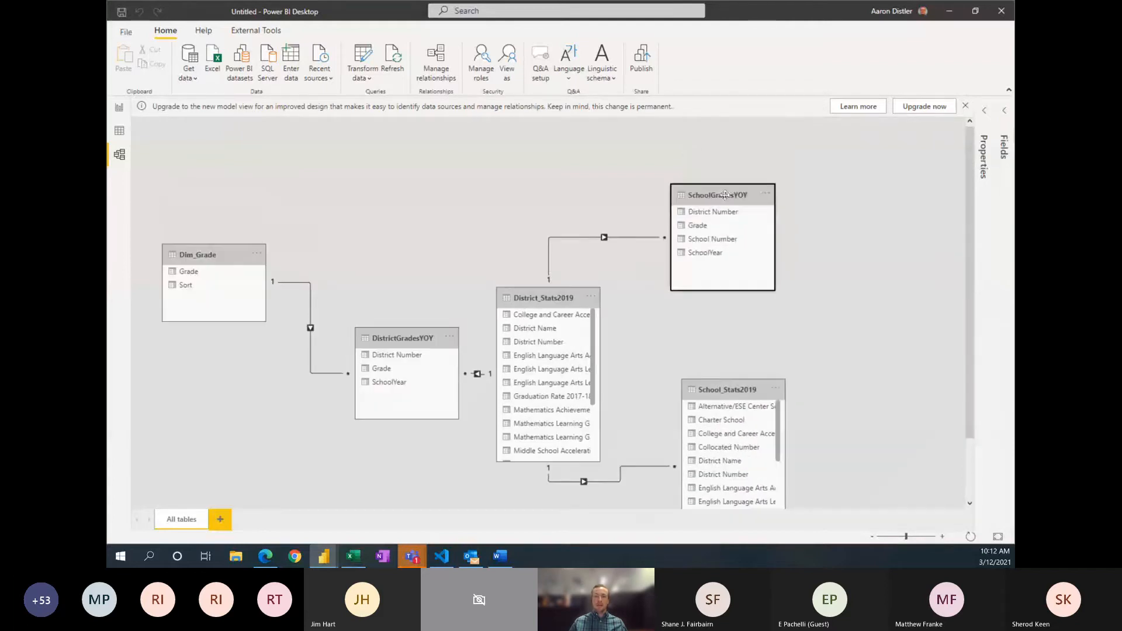
# Step: Rearrange the model diagram with Dim_Grade at the top middle, DistrictGradesYOY above District_Stats2019 on the left, and SchoolGradesYOY above School_Stats2019 on the right
pyautogui.click(119, 131)
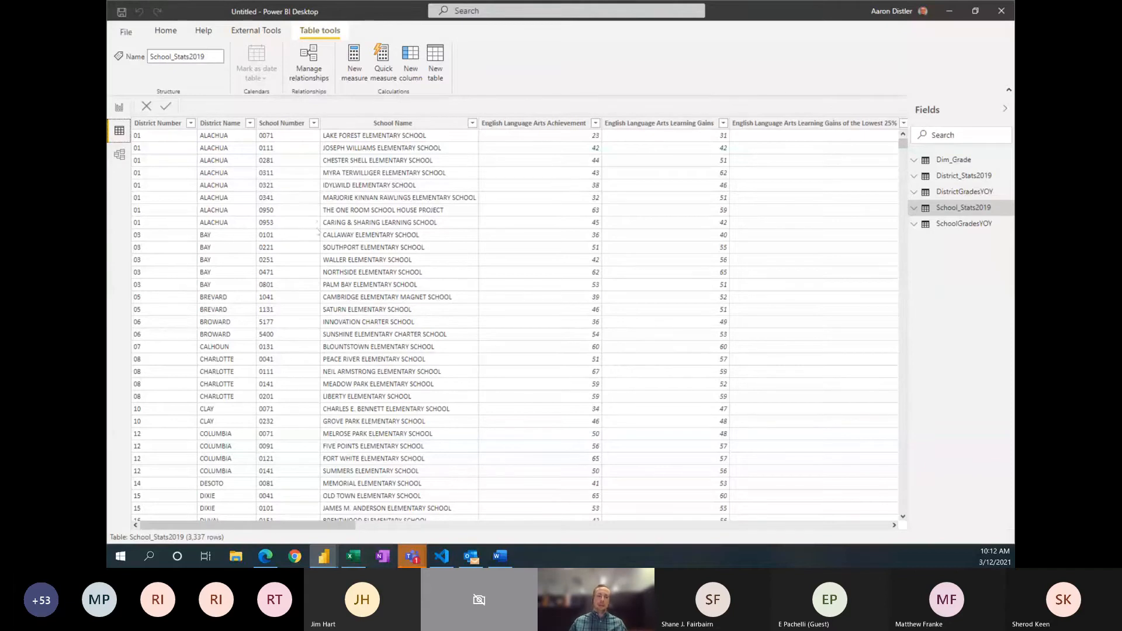
pyautogui.click(118, 161)
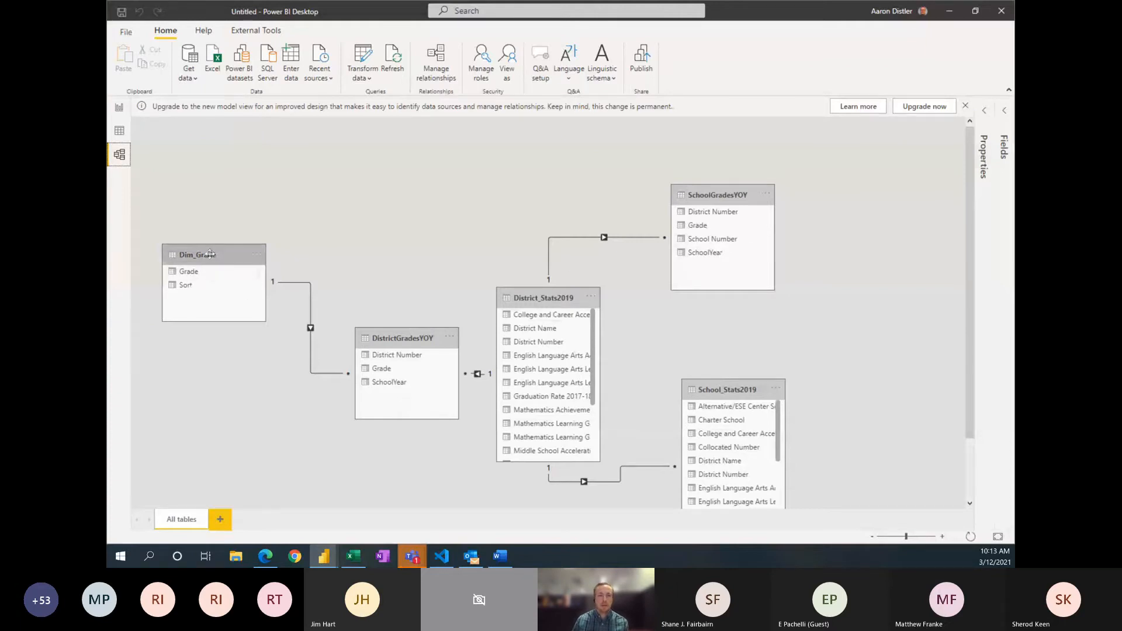
pyautogui.moveTo(212, 255); pyautogui.dragTo(472, 148)
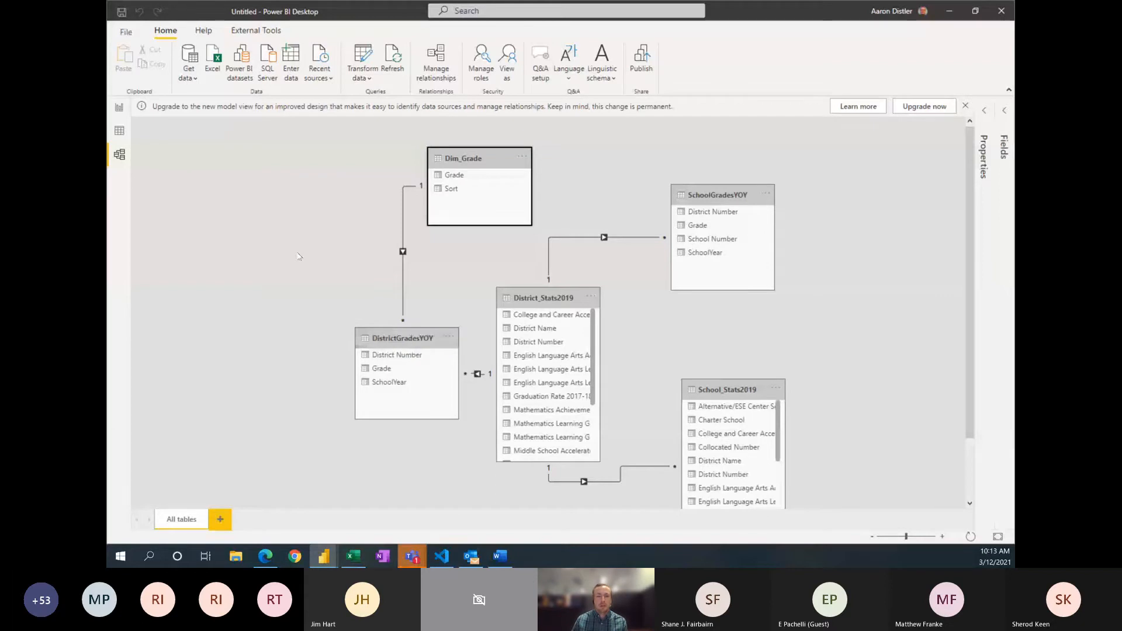
pyautogui.moveTo(401, 339); pyautogui.dragTo(292, 240)
pyautogui.moveTo(566, 303); pyautogui.dragTo(338, 378)
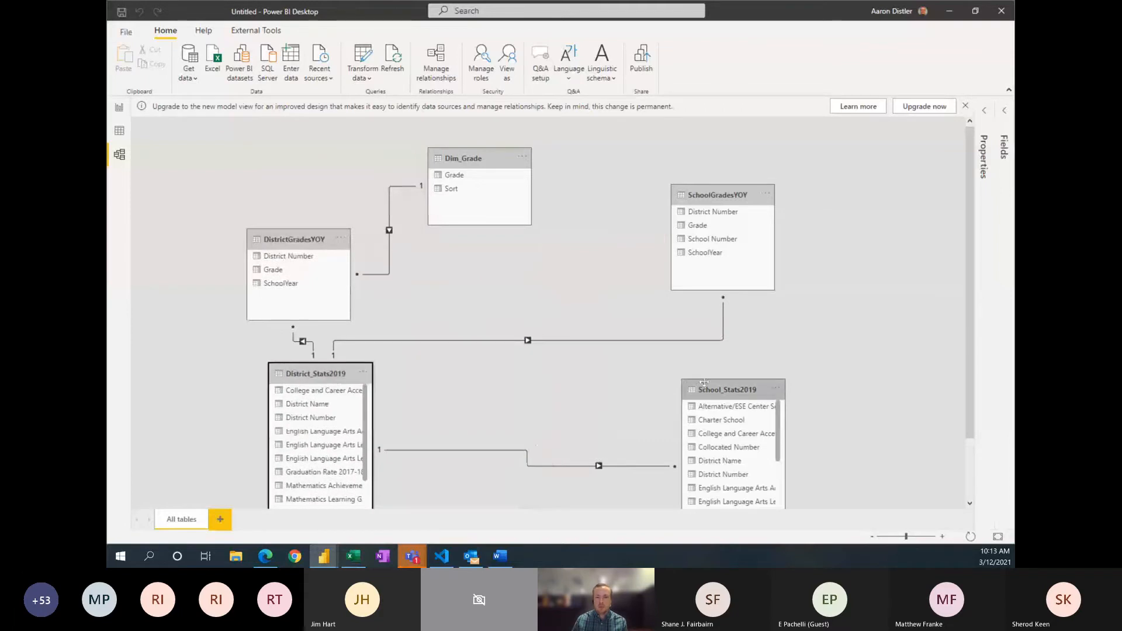
pyautogui.moveTo(725, 389); pyautogui.dragTo(621, 394)
pyautogui.moveTo(714, 190); pyautogui.dragTo(614, 211)
pyautogui.moveTo(652, 400); pyautogui.dragTo(658, 375)
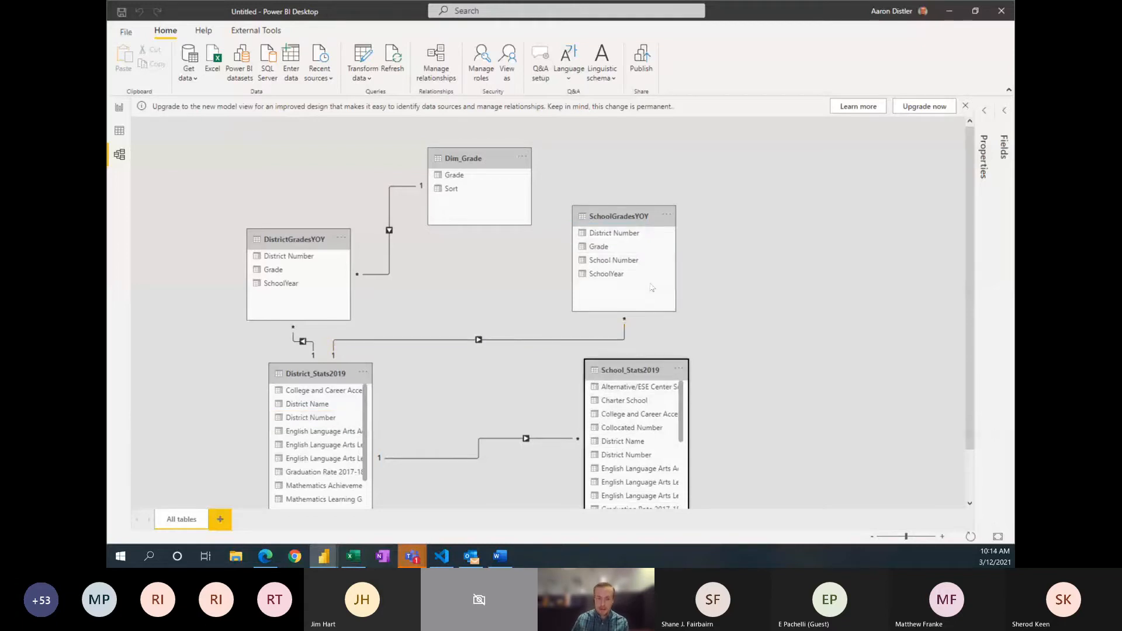
# Step: Delete the relationship that links District_Stats2019 and SchoolGradesYOY on District Number
pyautogui.rightClick(535, 342)
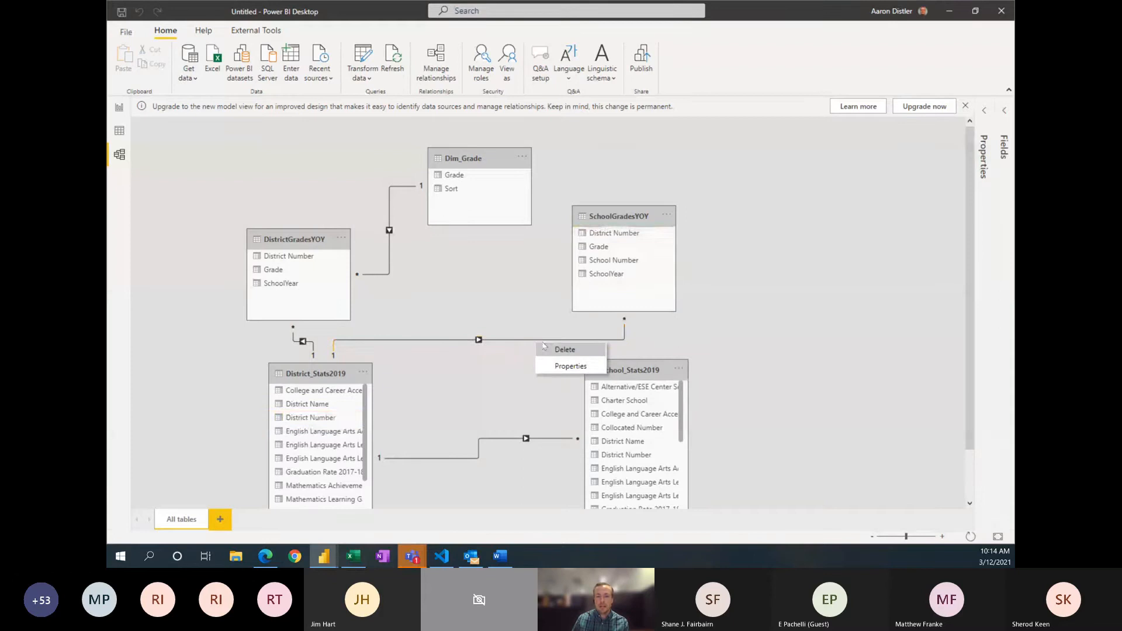
pyautogui.click(561, 350)
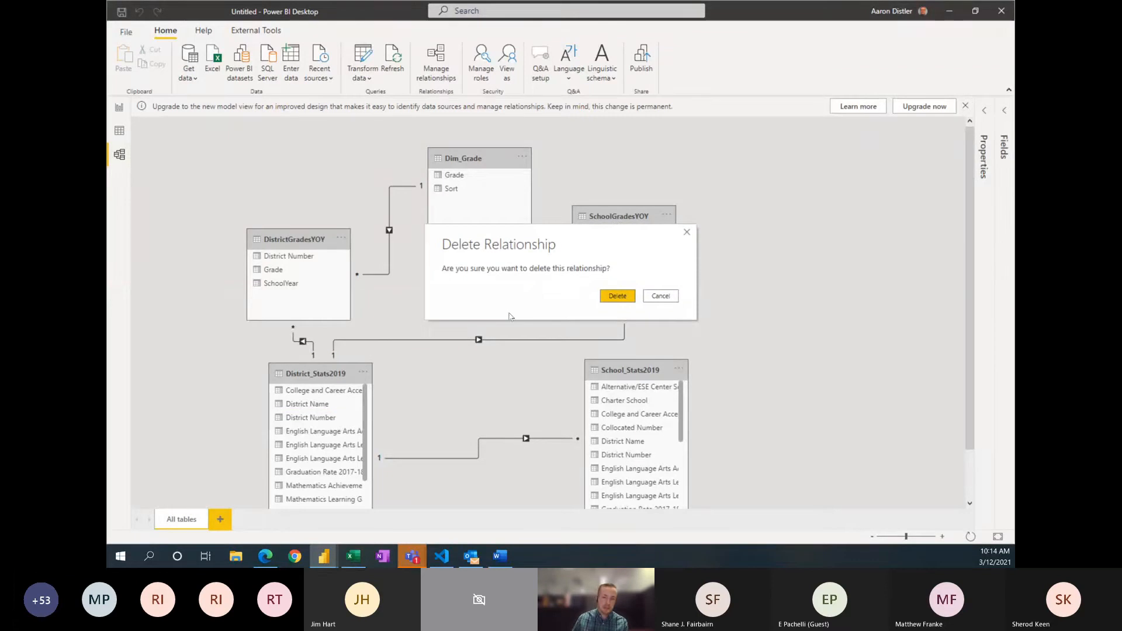
pyautogui.click(612, 297)
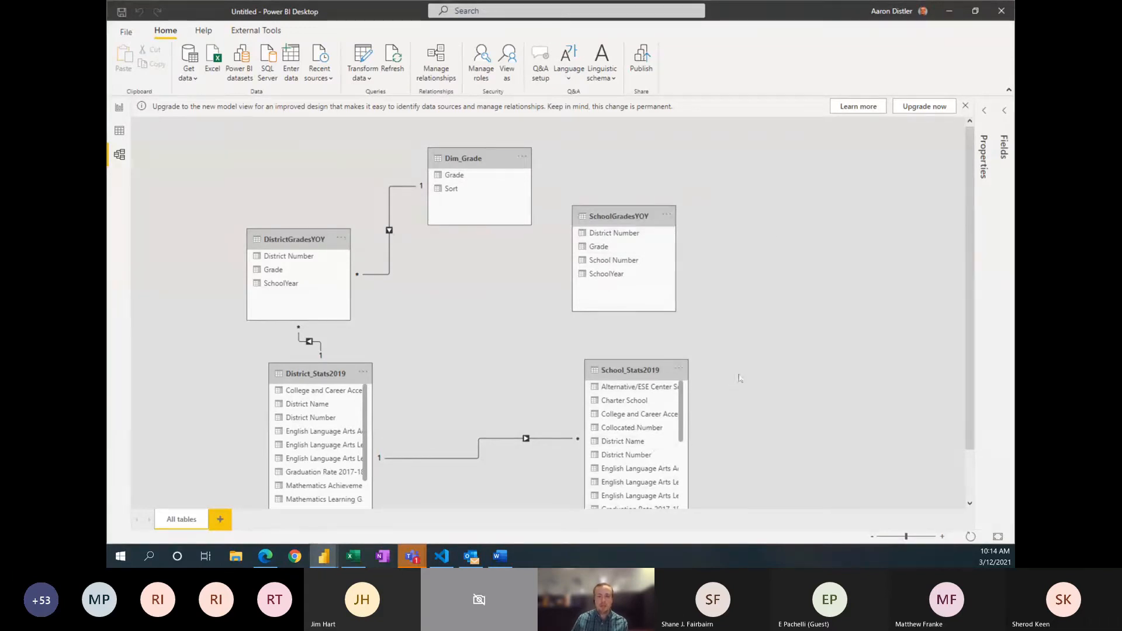
# Step: Try to create a relationship from School Number in School_Stats2019 to School Number in SchoolGradesYOY
pyautogui.scroll(-2, 653, 449)
pyautogui.scroll(-5, 642, 431)
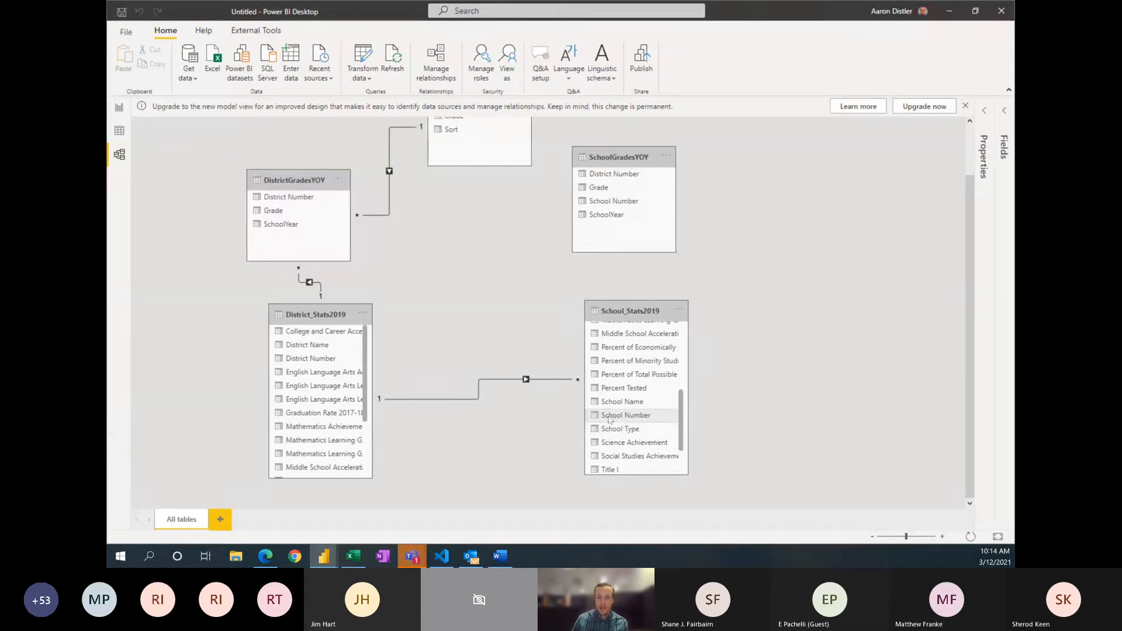
pyautogui.moveTo(609, 419); pyautogui.dragTo(603, 208)
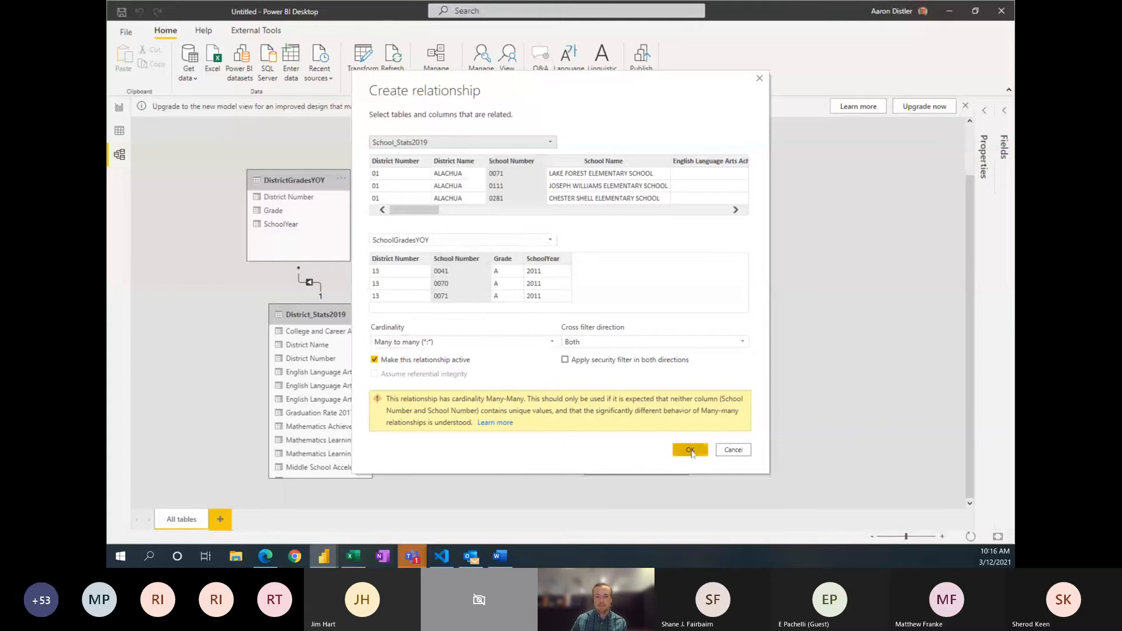
pyautogui.click(738, 450)
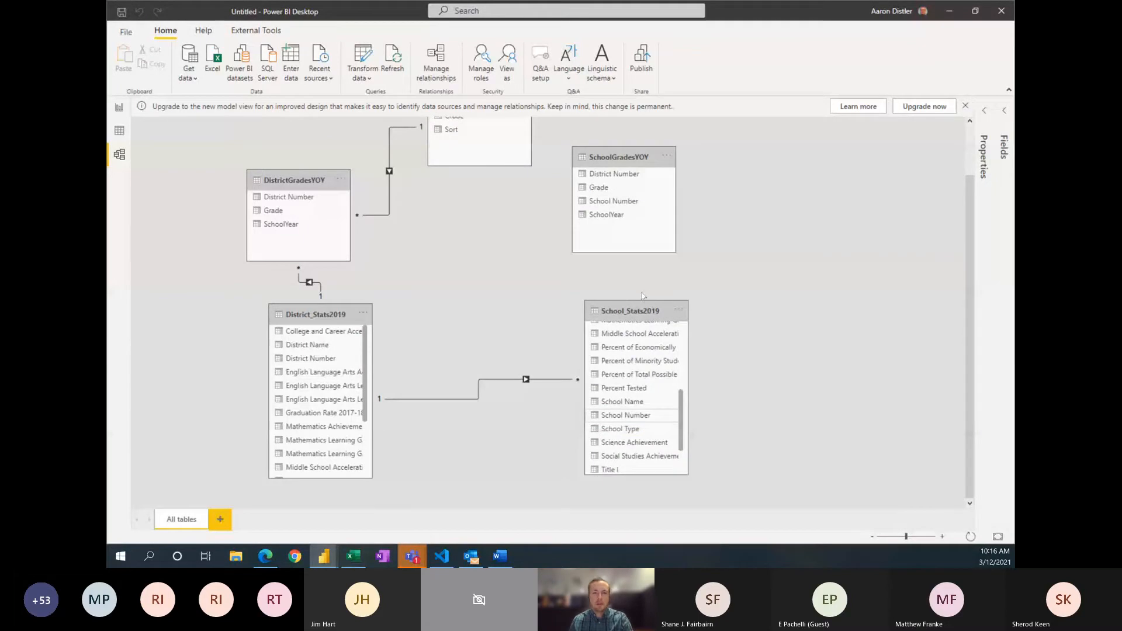
# Step: Relate Grade in SchoolGradesYOY to Grade in Dim_Grade and shift the SchoolGradesYOY table slightly down in the diagram
pyautogui.scroll(1, 730, 321)
pyautogui.scroll(2, 731, 321)
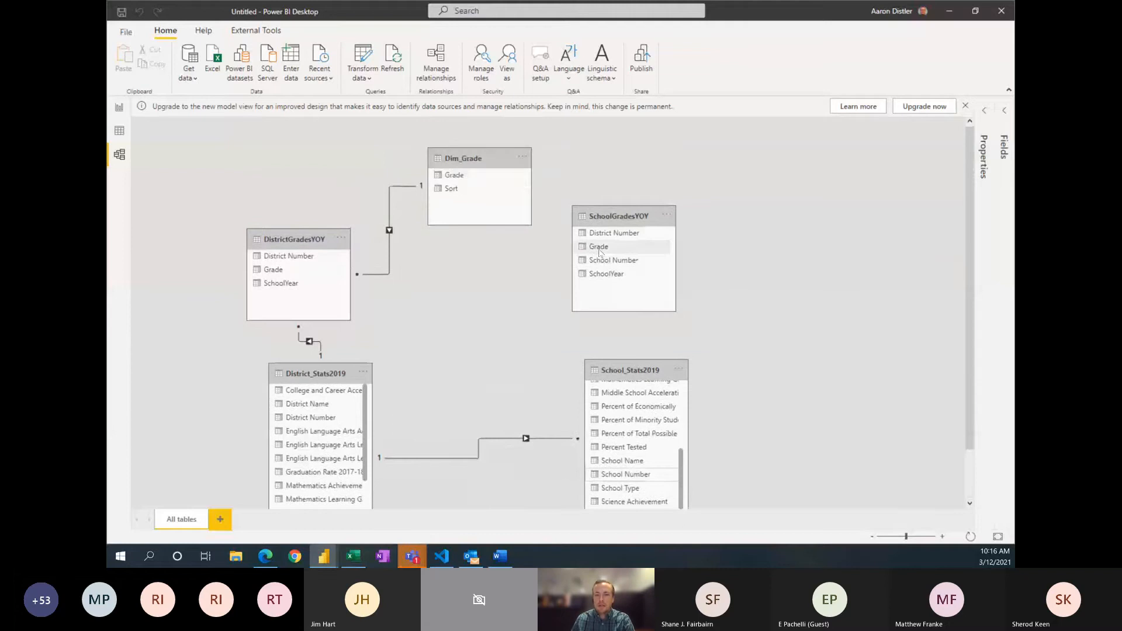
pyautogui.moveTo(600, 252); pyautogui.dragTo(487, 182)
pyautogui.moveTo(621, 218); pyautogui.dragTo(618, 232)
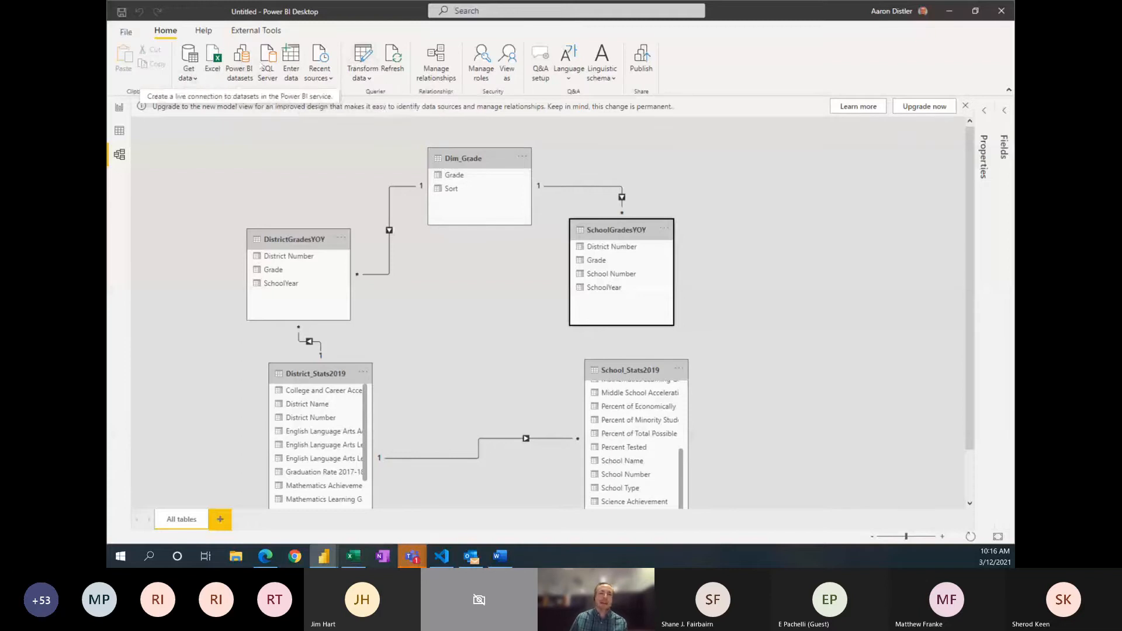
# Step: In the Power Query Editor, start a custom column named District_School_Key in the School_Stats2019 query
pyautogui.click(362, 58)
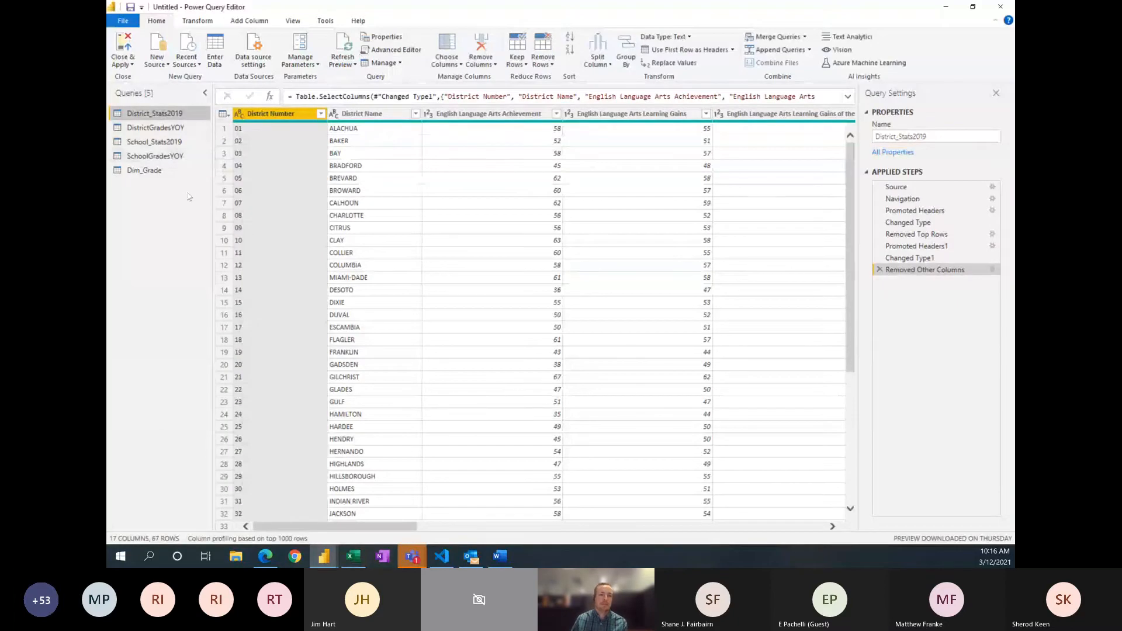
pyautogui.click(169, 144)
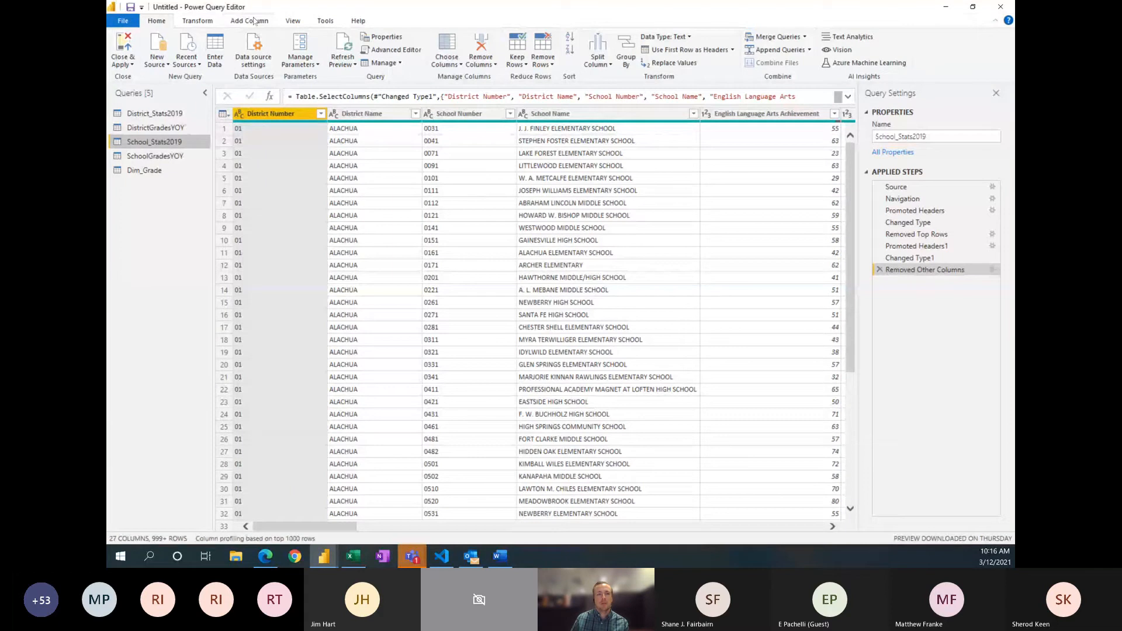
pyautogui.click(254, 21)
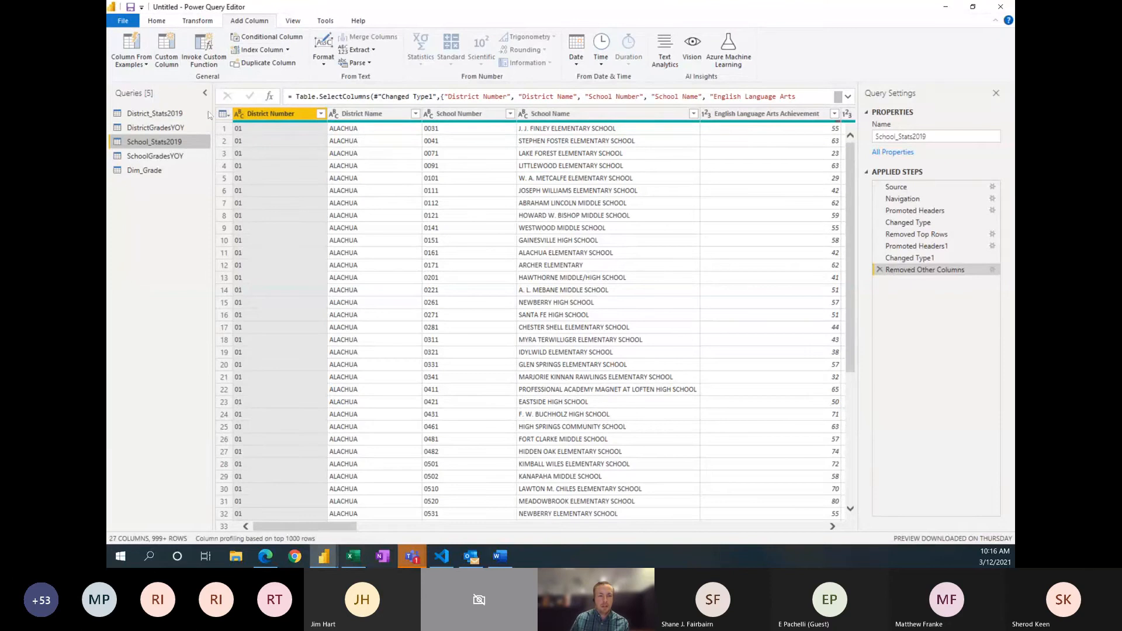
pyautogui.moveTo(239, 124)
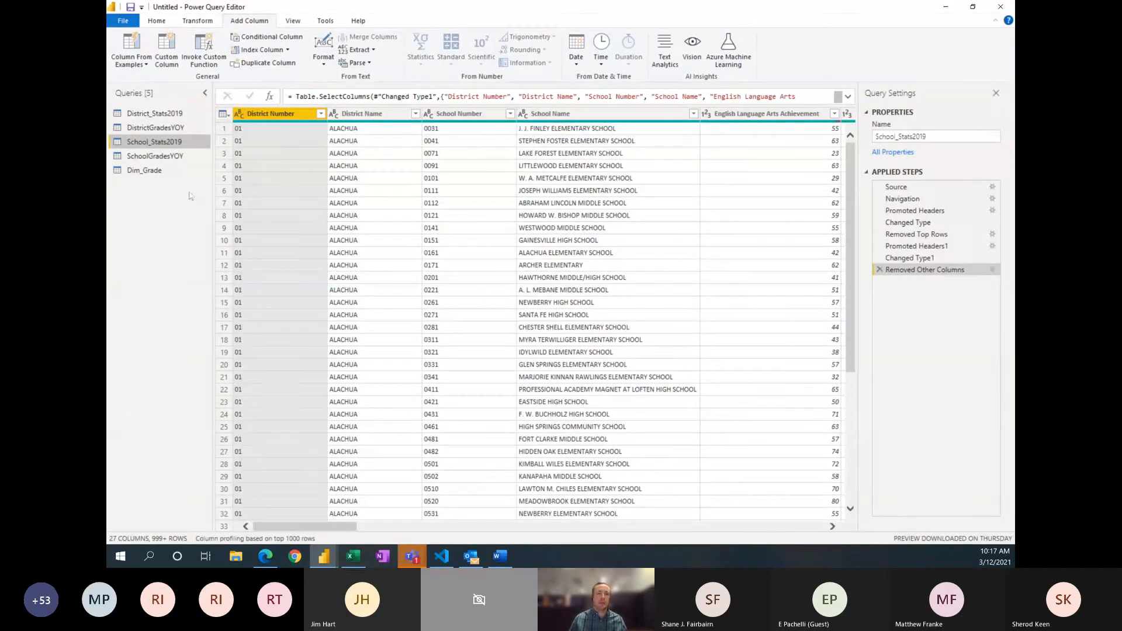
pyautogui.click(166, 54)
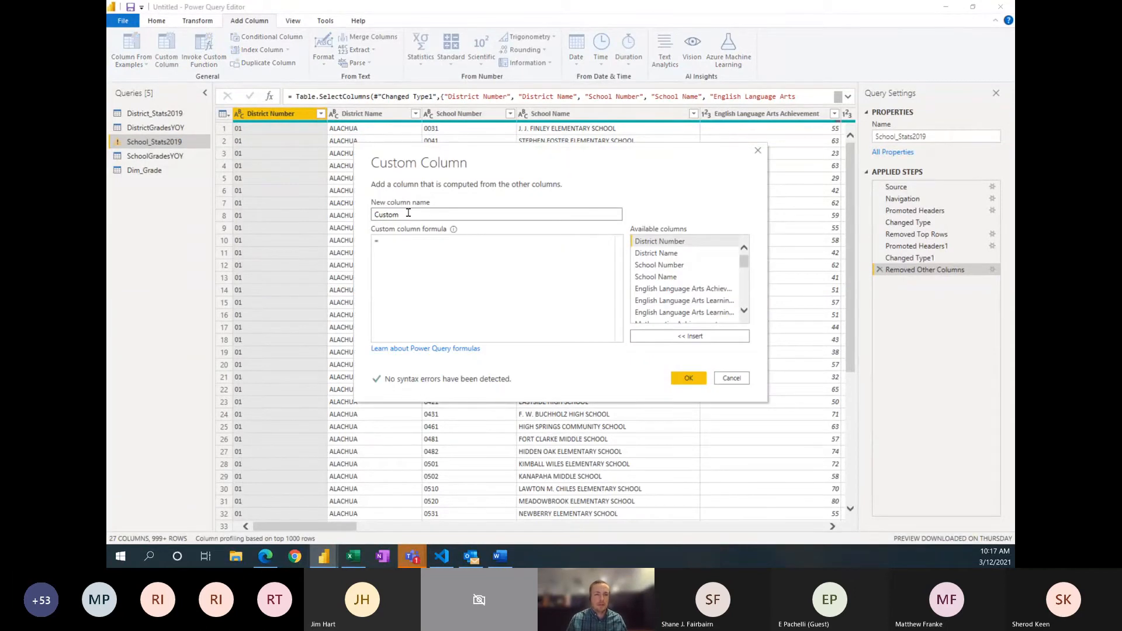
pyautogui.doubleClick(408, 213)
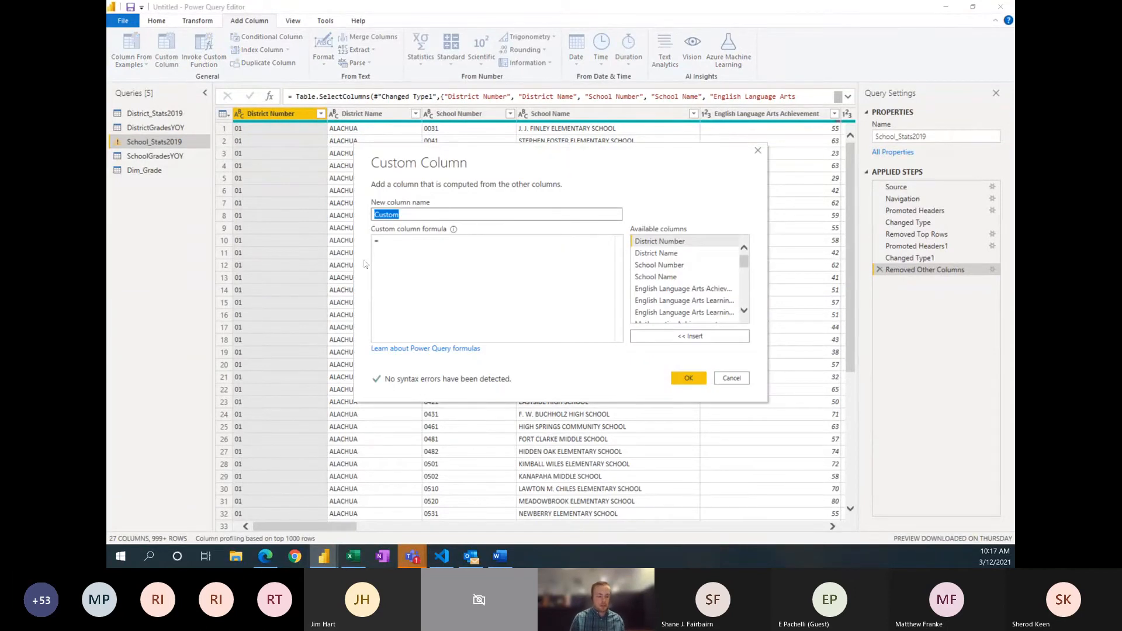
pyautogui.write('Di')
pyautogui.write('stct')
pyautogui.press('BackSpace')
pyautogui.press('BackSpace')
pyautogui.write('r')
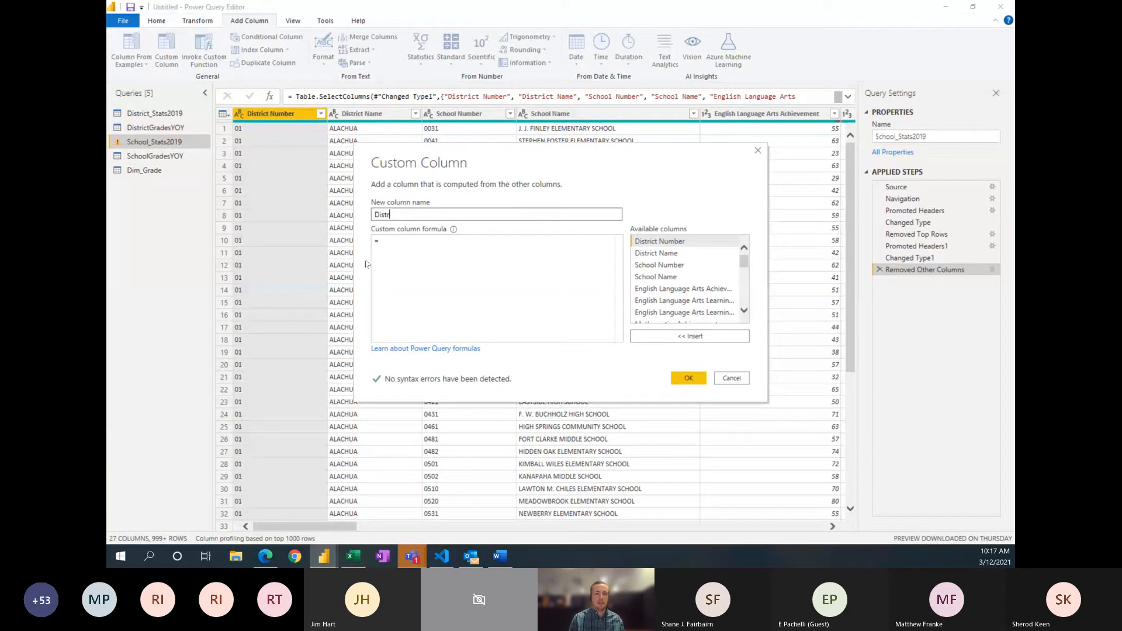
pyautogui.write('ict_Scho')
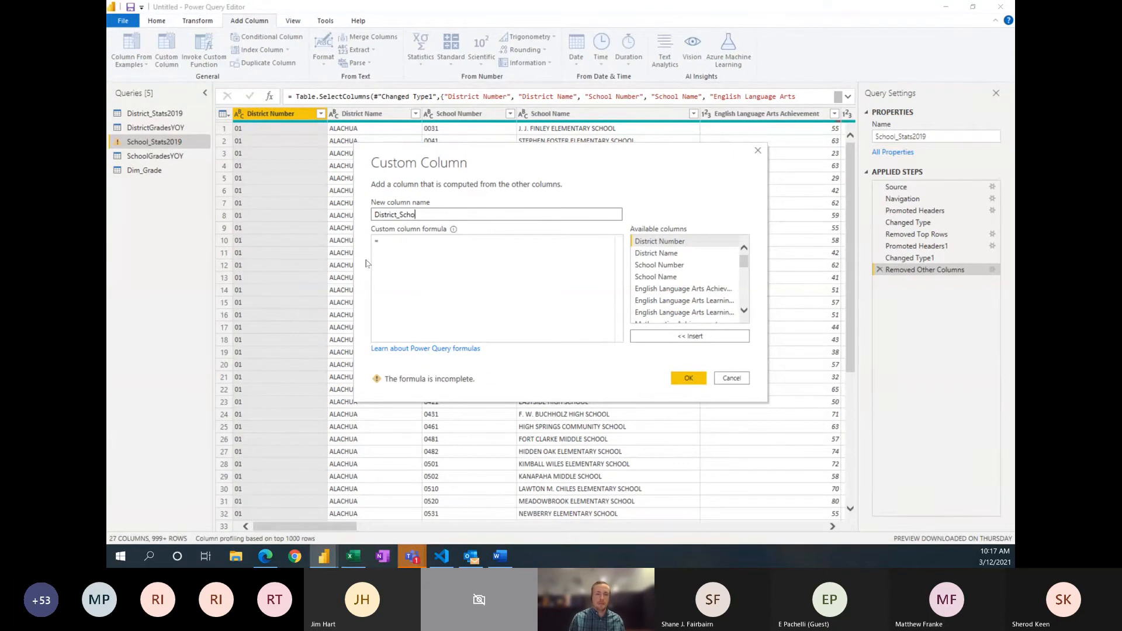
pyautogui.write('ol_Key')
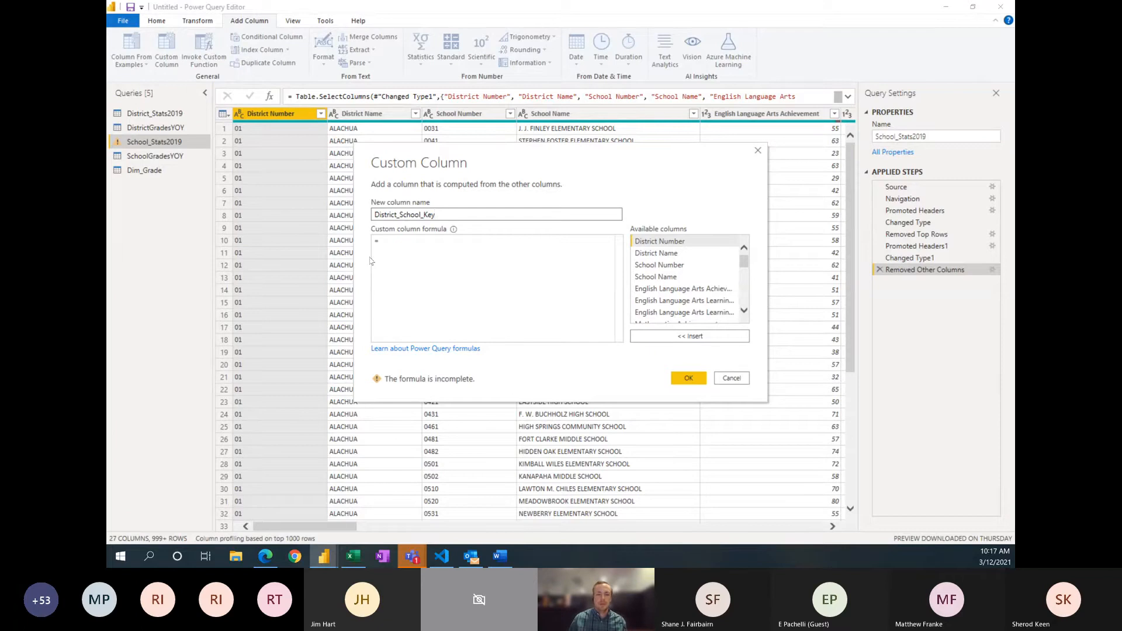
# Step: Set the School_Stats2019 key formula to [District Number] & "-" & [School Number] and add the column
pyautogui.click(409, 254)
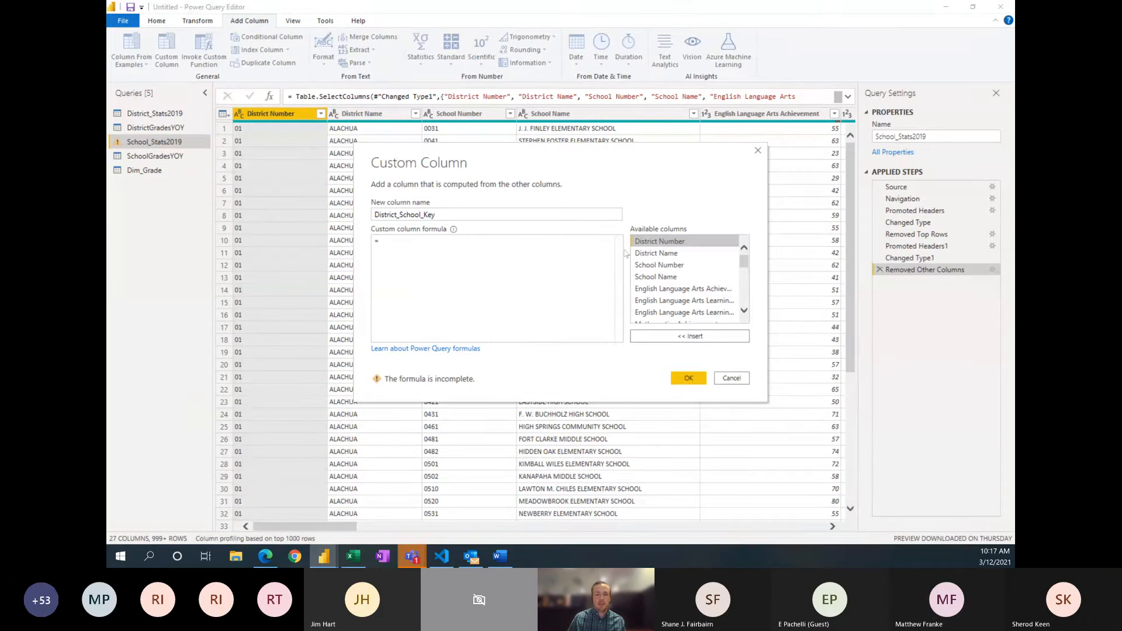
pyautogui.doubleClick(653, 241)
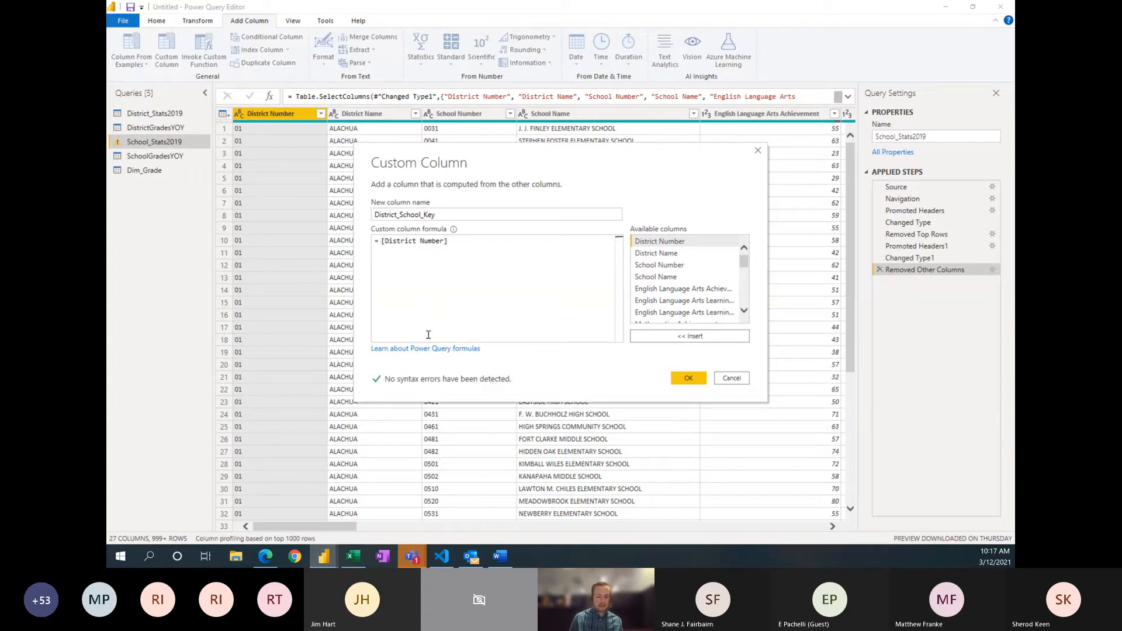
pyautogui.write('&')
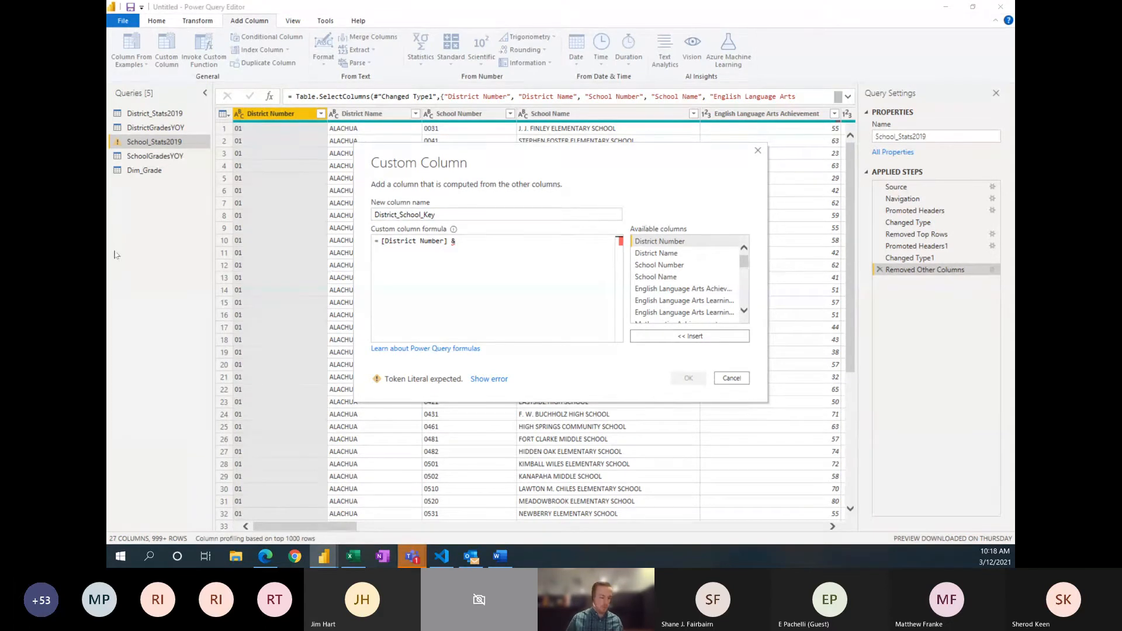
pyautogui.hotkey('alt', 'Tab')
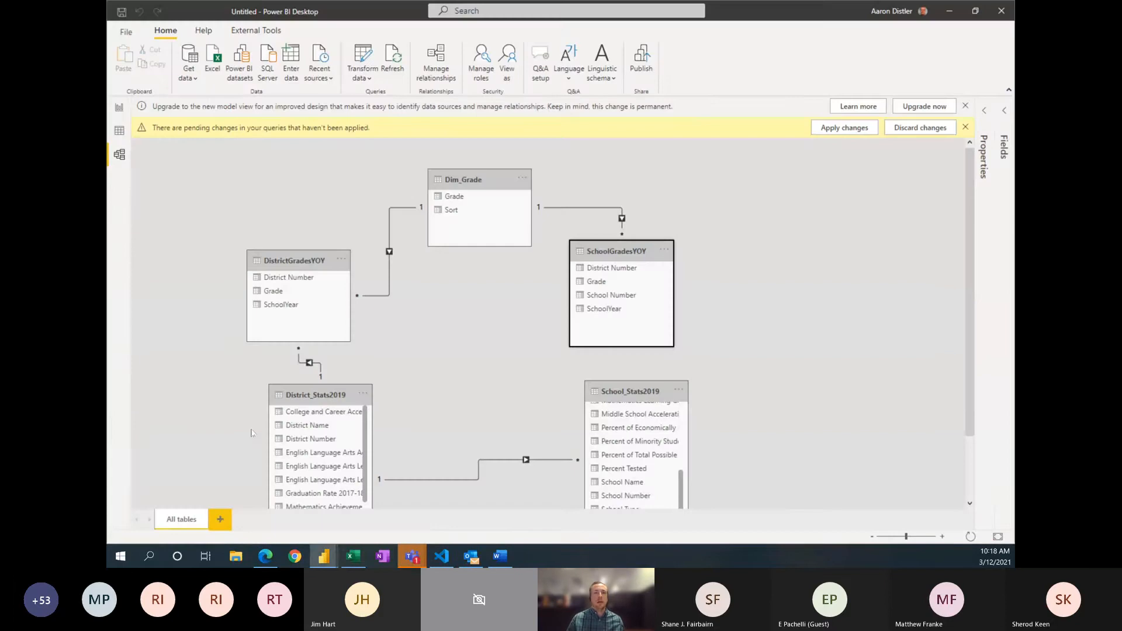
pyautogui.hotkey('alt', 'Tab')
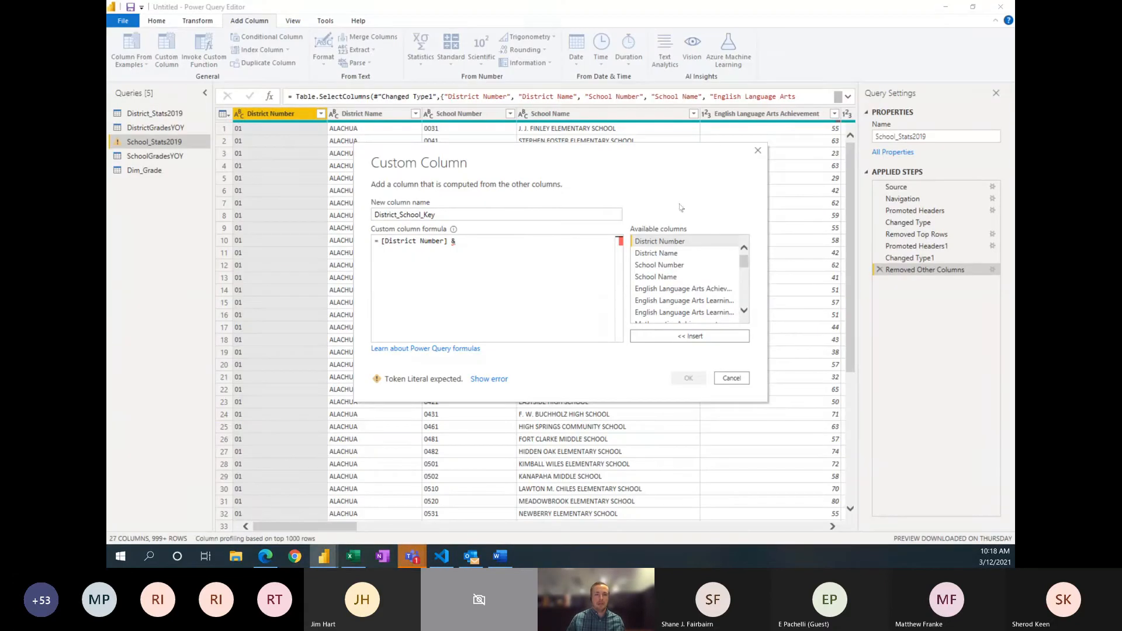
pyautogui.hotkey('alt', 'Tab')
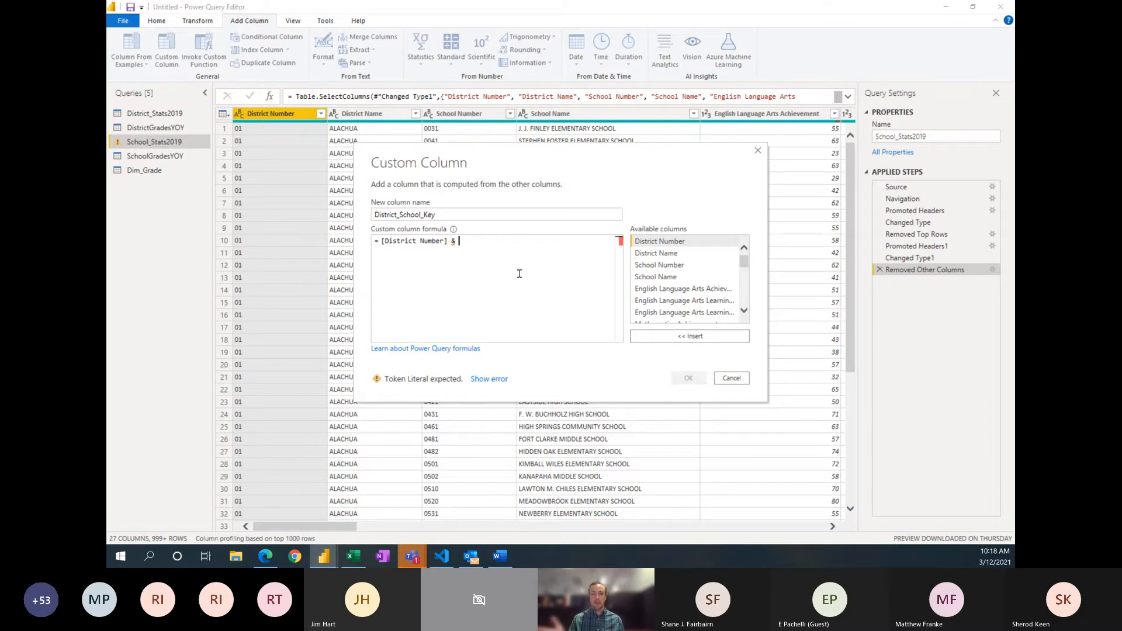
pyautogui.write('"-')
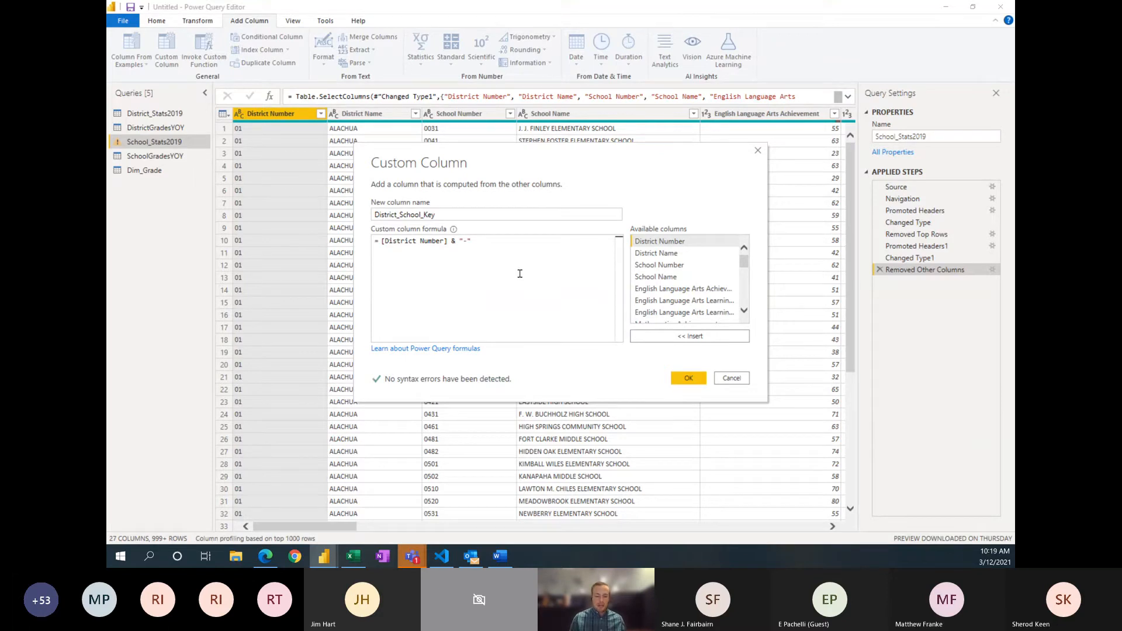
pyautogui.write('&')
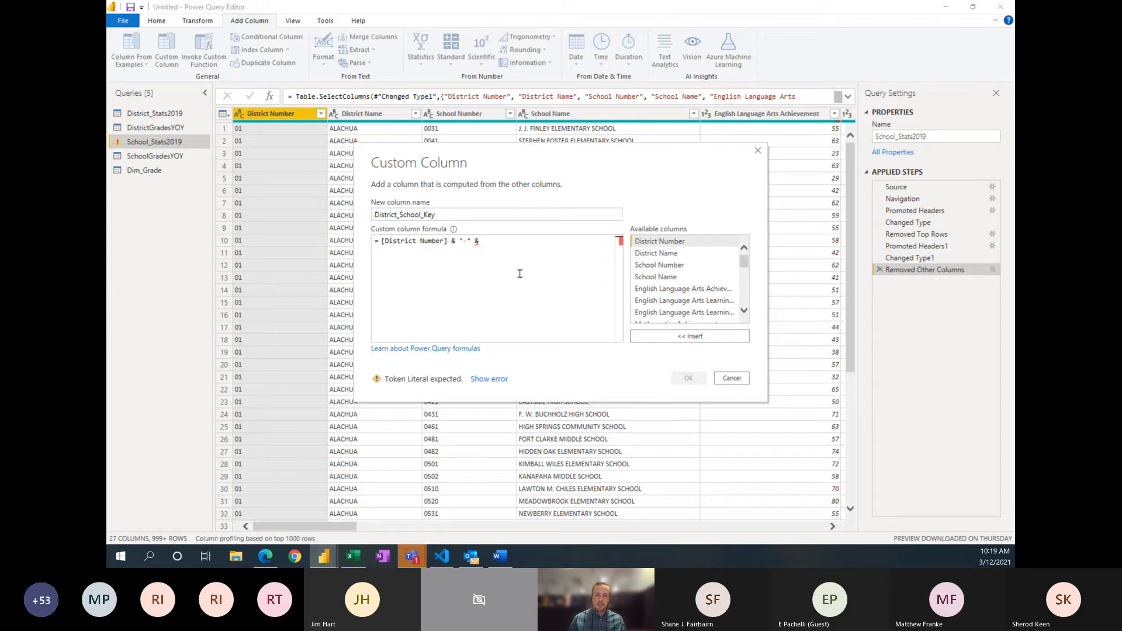
pyautogui.click(649, 266)
pyautogui.doubleClick(648, 266)
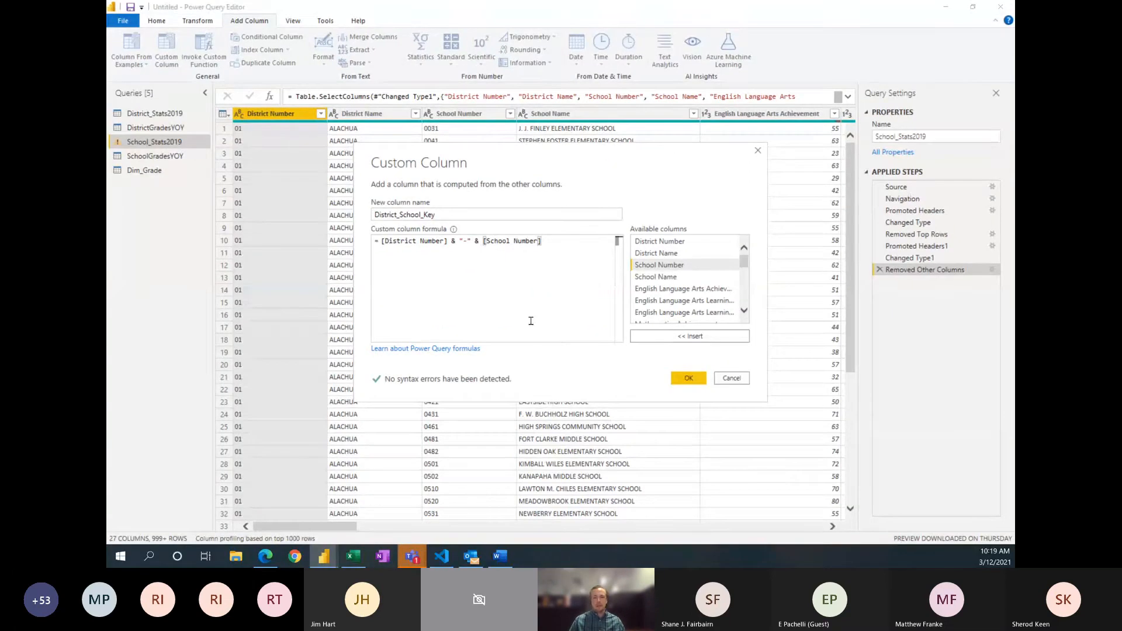
pyautogui.click(680, 379)
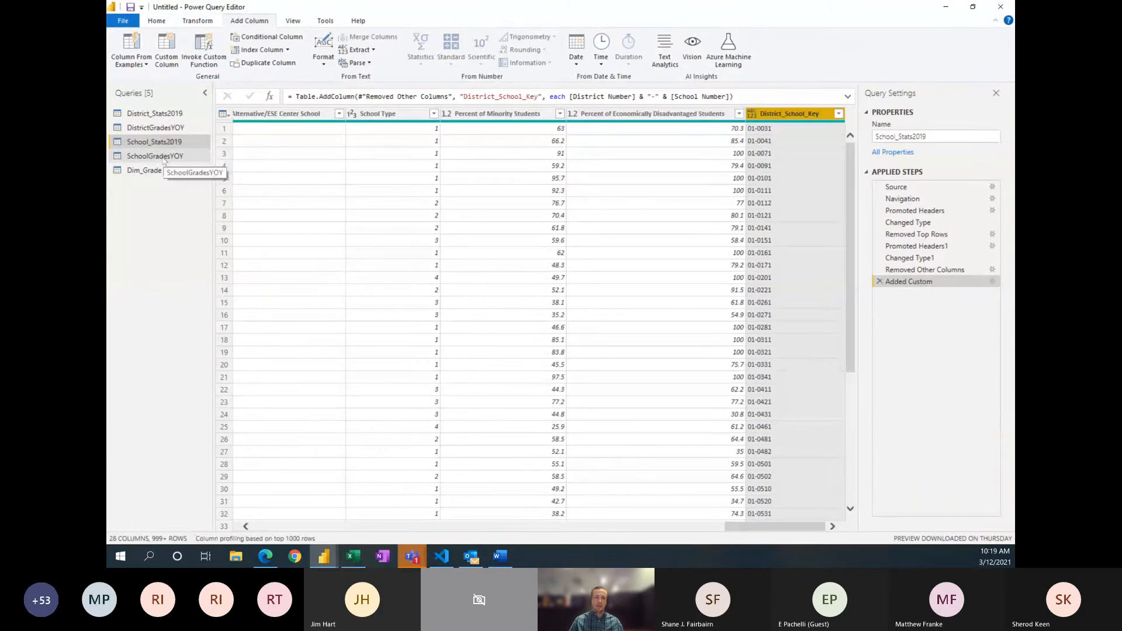
# Step: Start a custom column named District_School_Key in the SchoolGradesYOY query
pyautogui.click(155, 156)
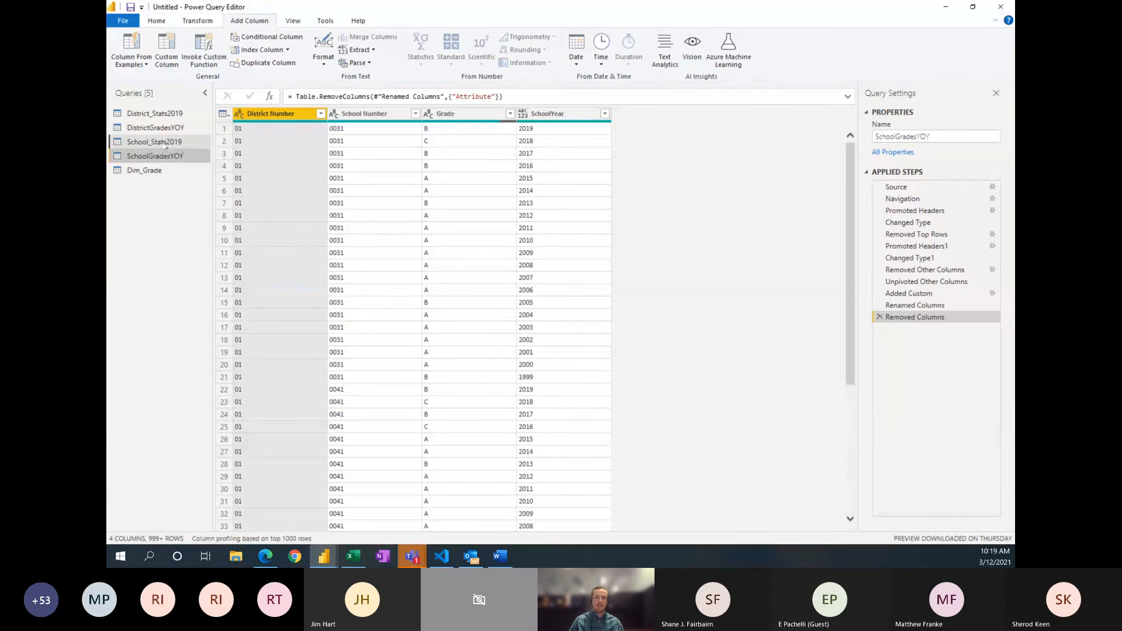
pyautogui.click(164, 143)
pyautogui.click(163, 158)
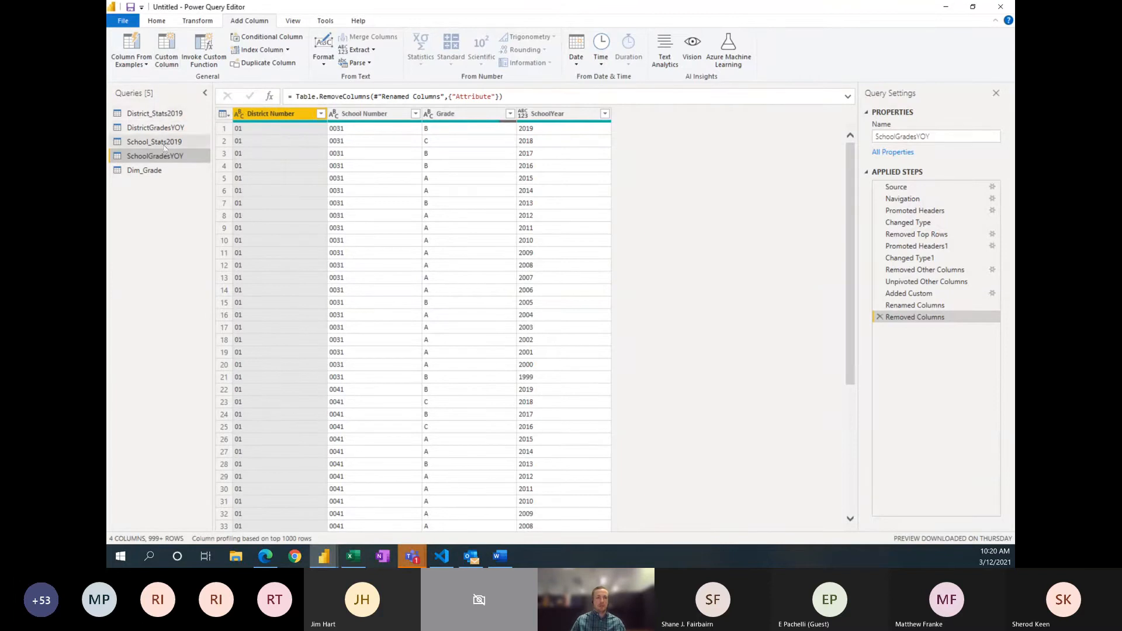
pyautogui.click(166, 51)
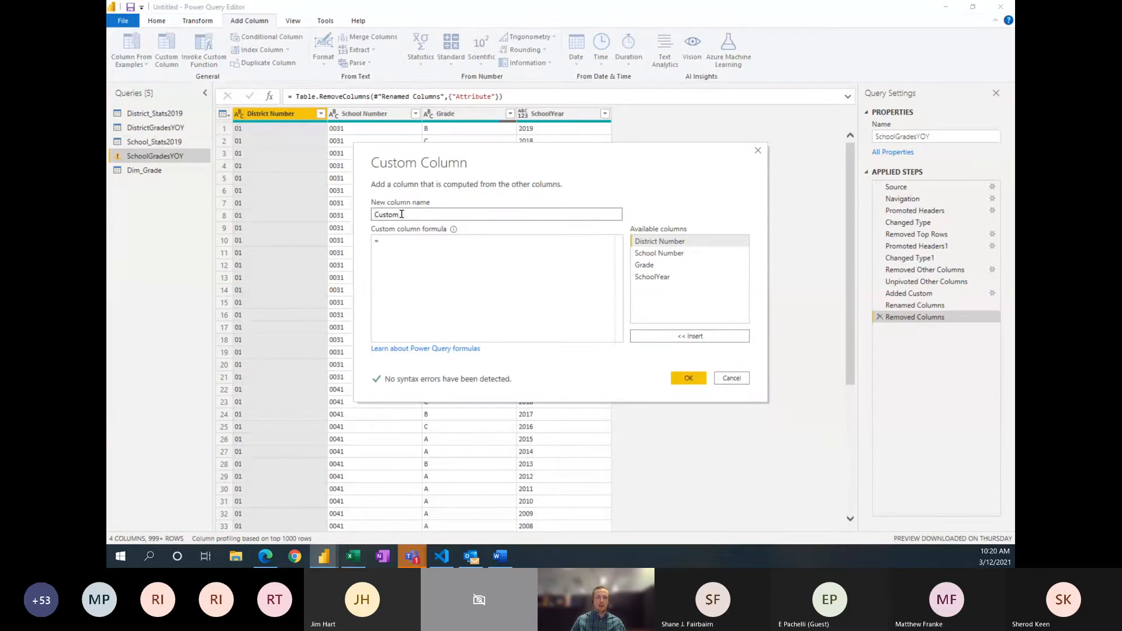
pyautogui.moveTo(401, 214); pyautogui.dragTo(376, 220)
pyautogui.write('D')
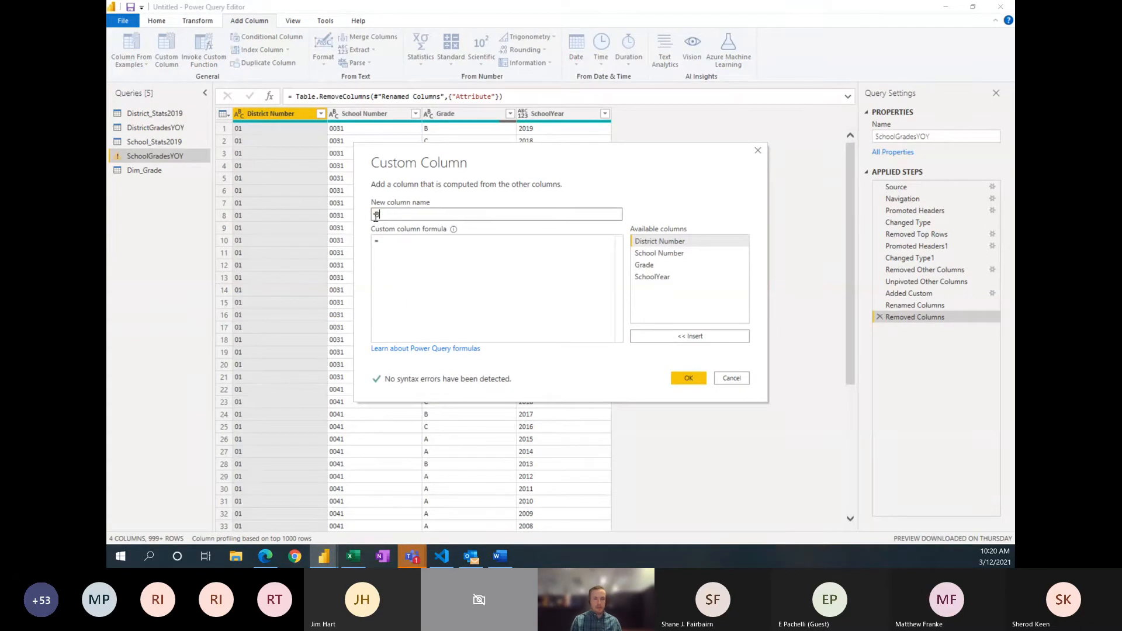
pyautogui.write('istrict ')
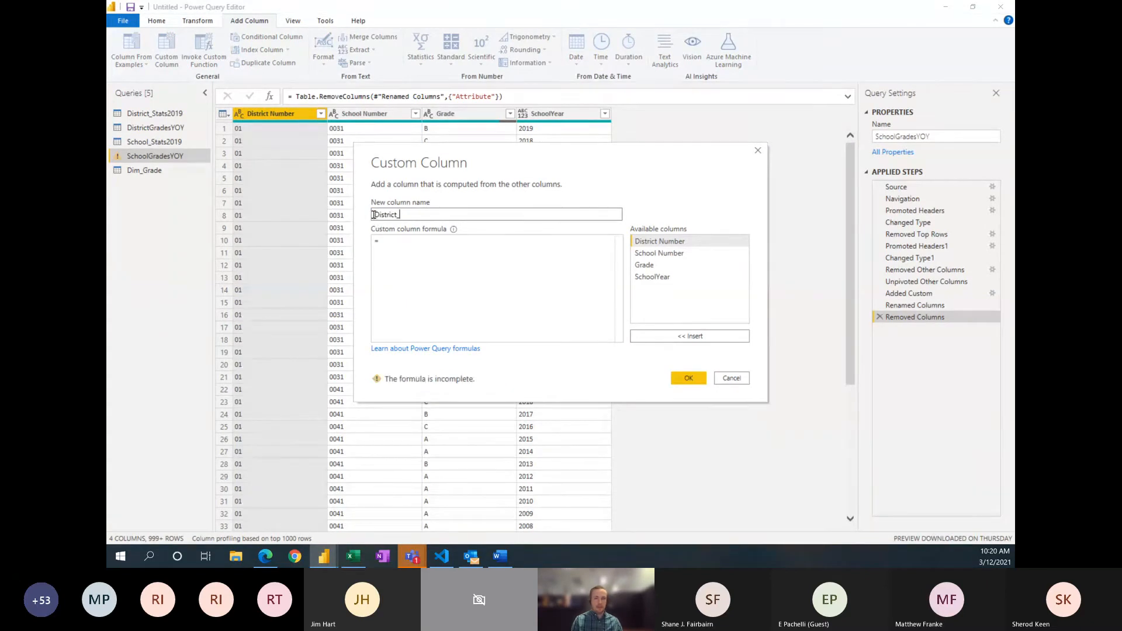
pyautogui.write('Scholl')
pyautogui.write('l_Key')
# Step: Add the SchoolGradesYOY key column with the formula [District Number] & "-" & [School Number], then compare the query with School_Stats2019
pyautogui.click(391, 258)
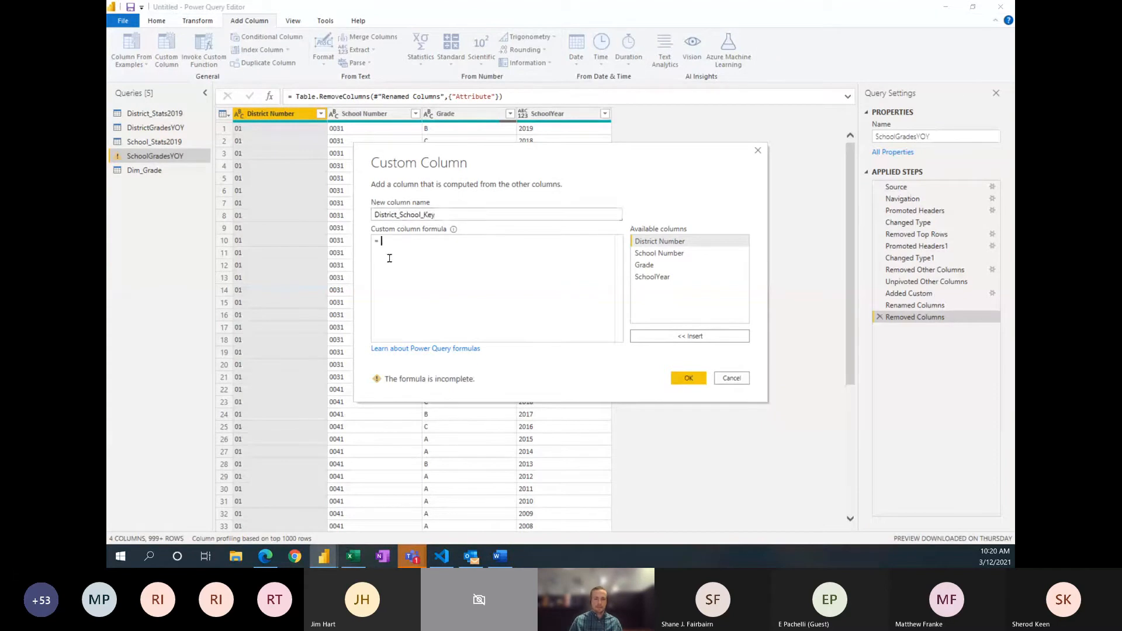
pyautogui.click(653, 247)
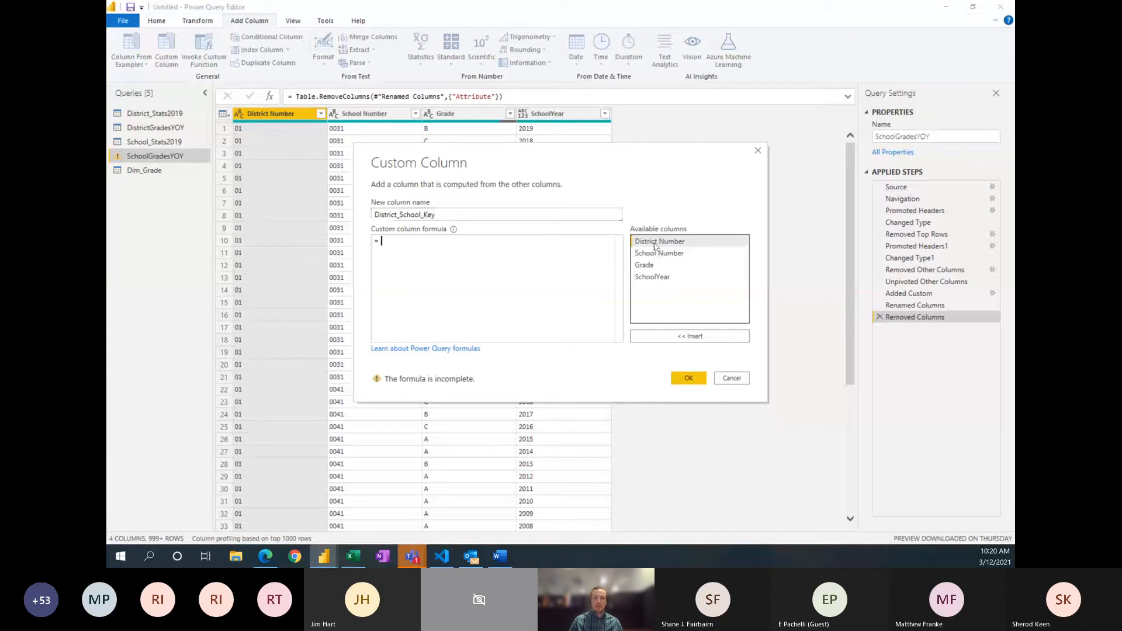
pyautogui.doubleClick(656, 242)
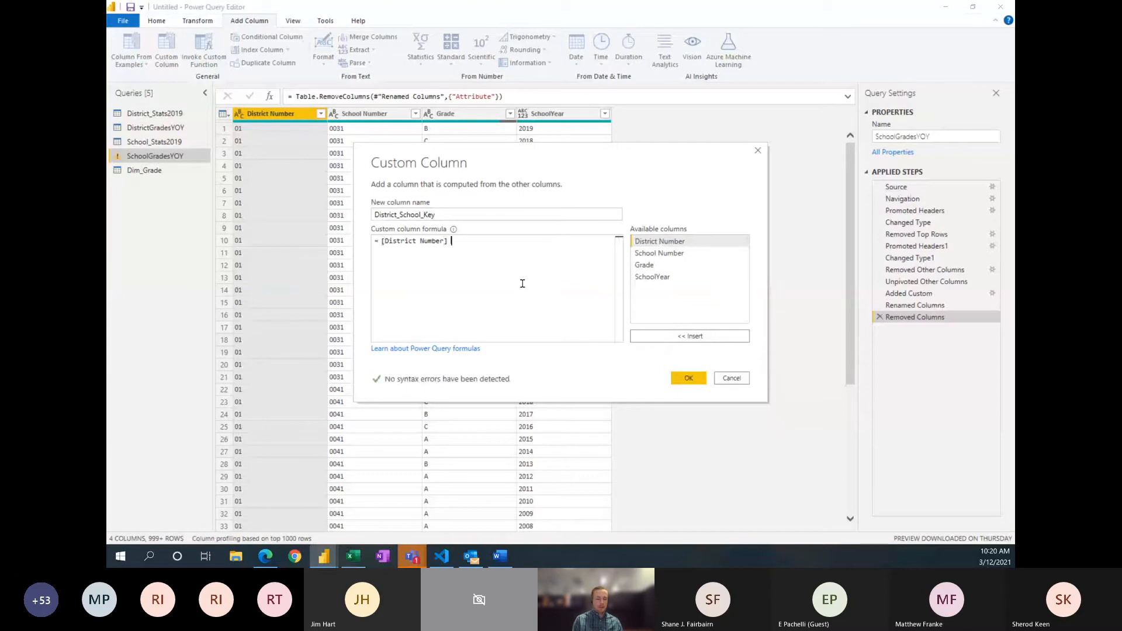
pyautogui.write('&')
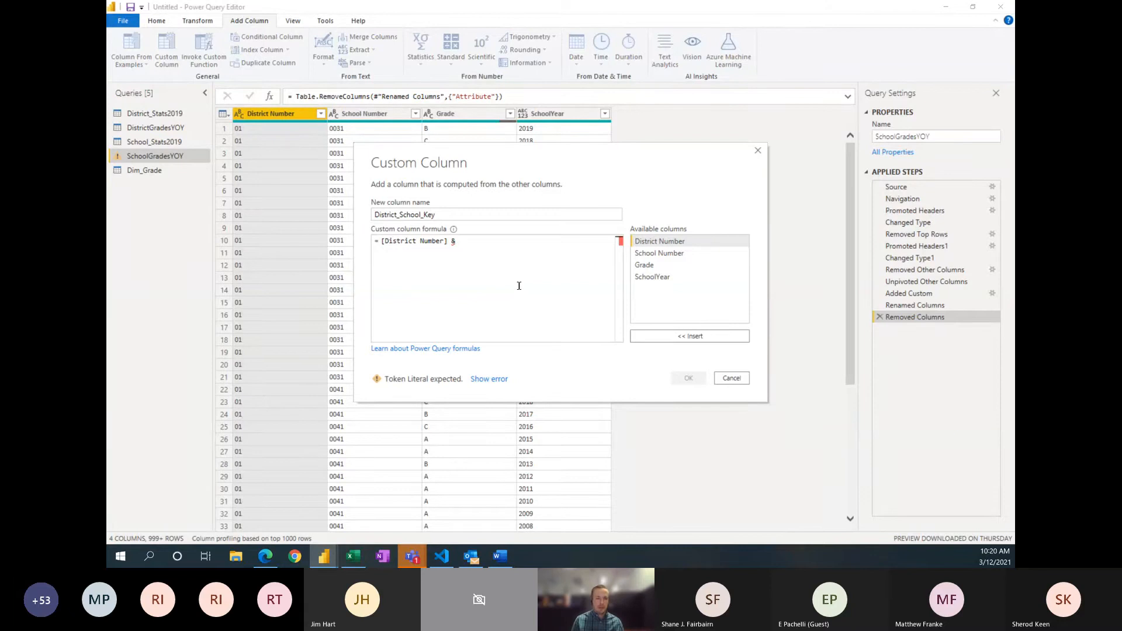
pyautogui.write('"')
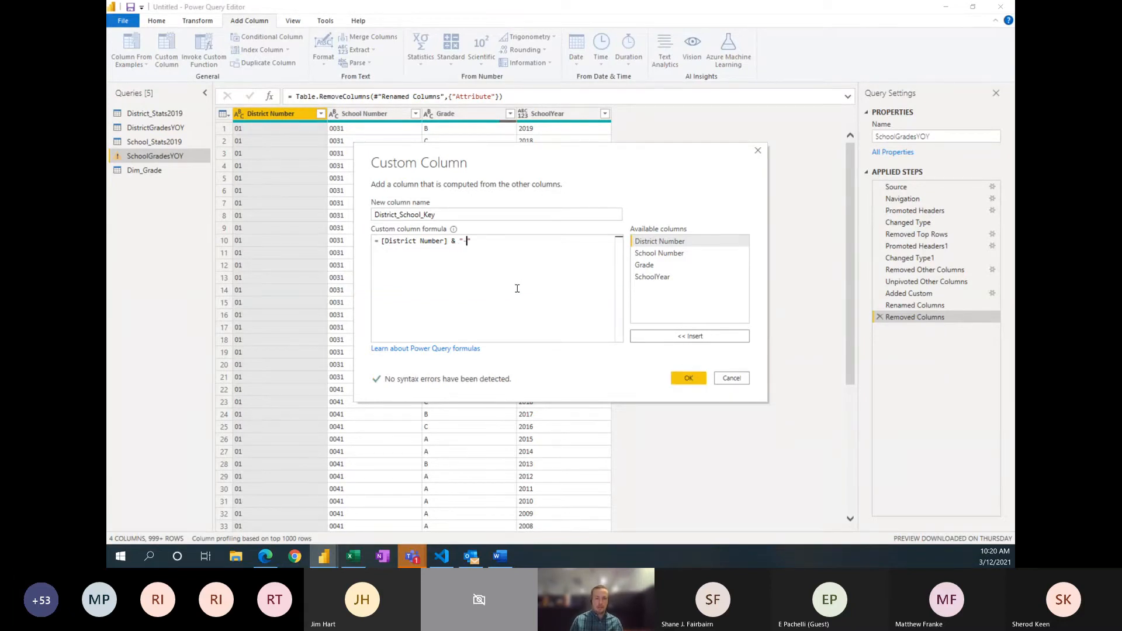
pyautogui.write('-')
pyautogui.press('Right')
pyautogui.write('&')
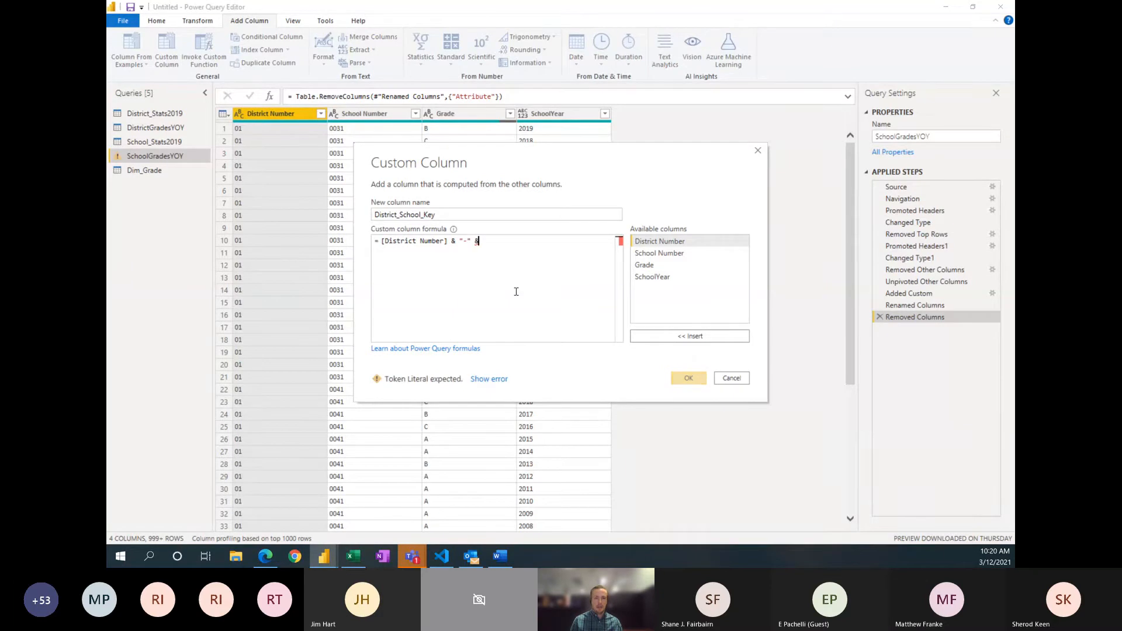
pyautogui.doubleClick(650, 253)
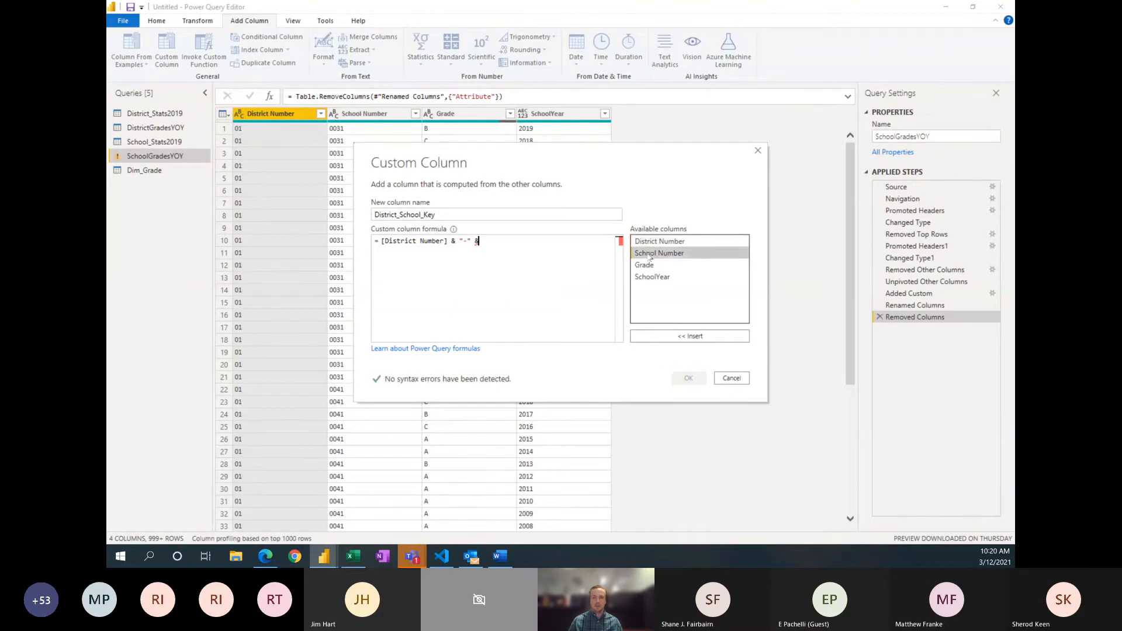
pyautogui.click(478, 241)
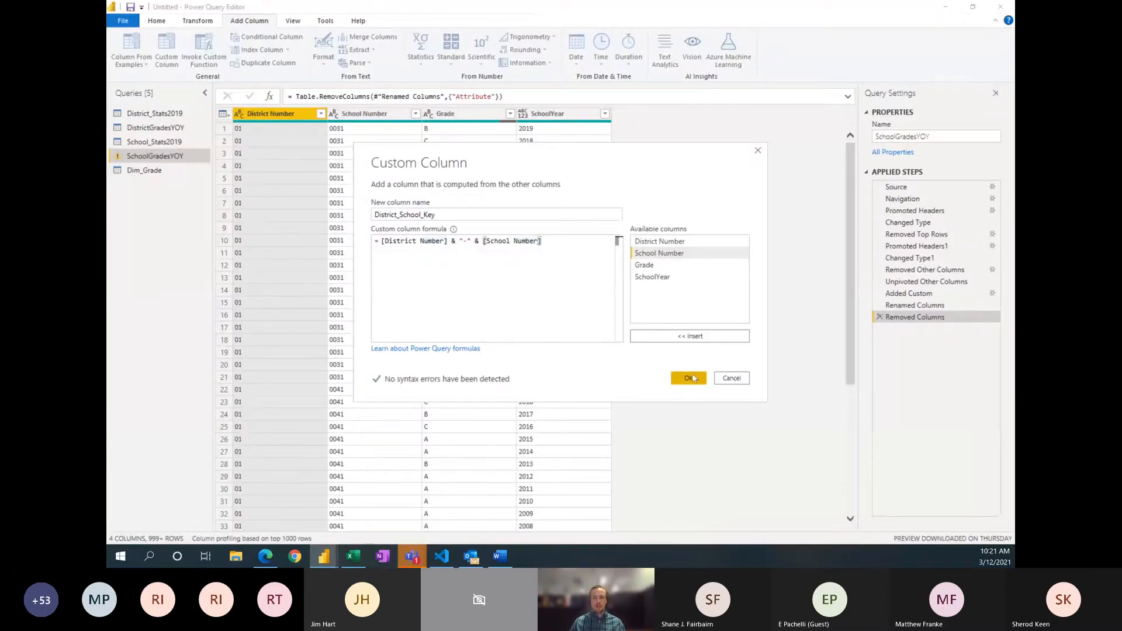
pyautogui.click(688, 378)
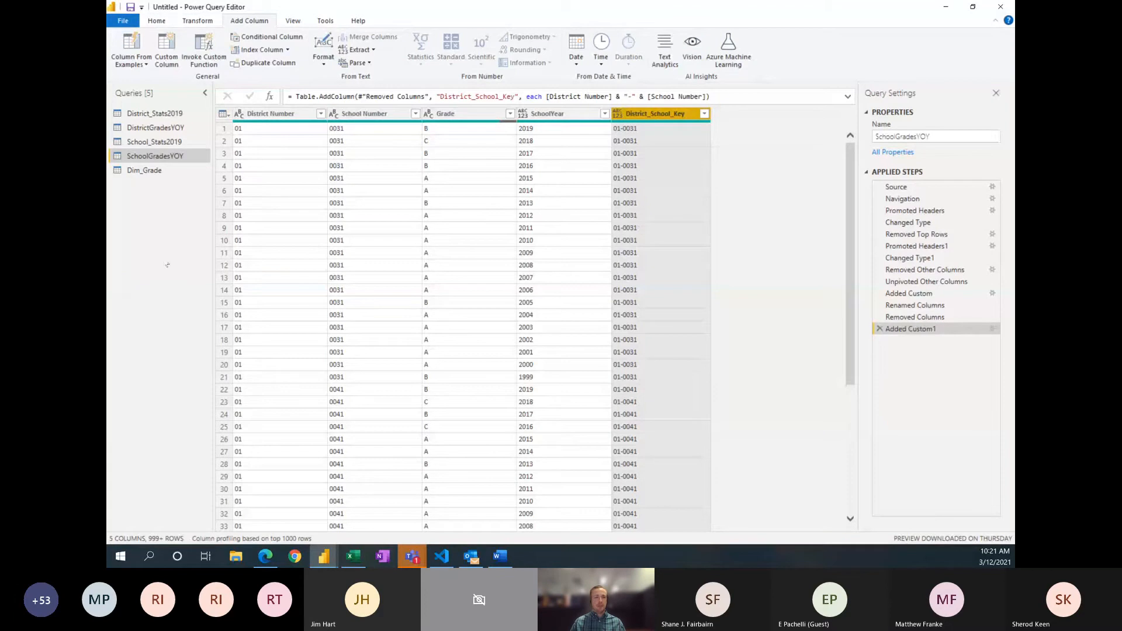
pyautogui.click(167, 143)
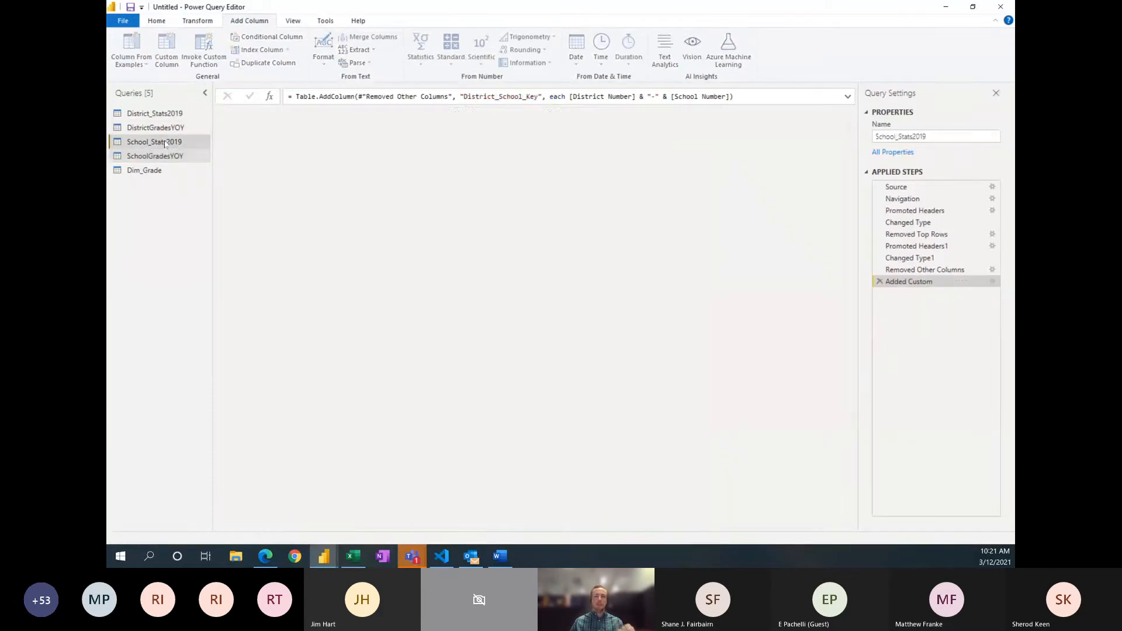
pyautogui.click(166, 157)
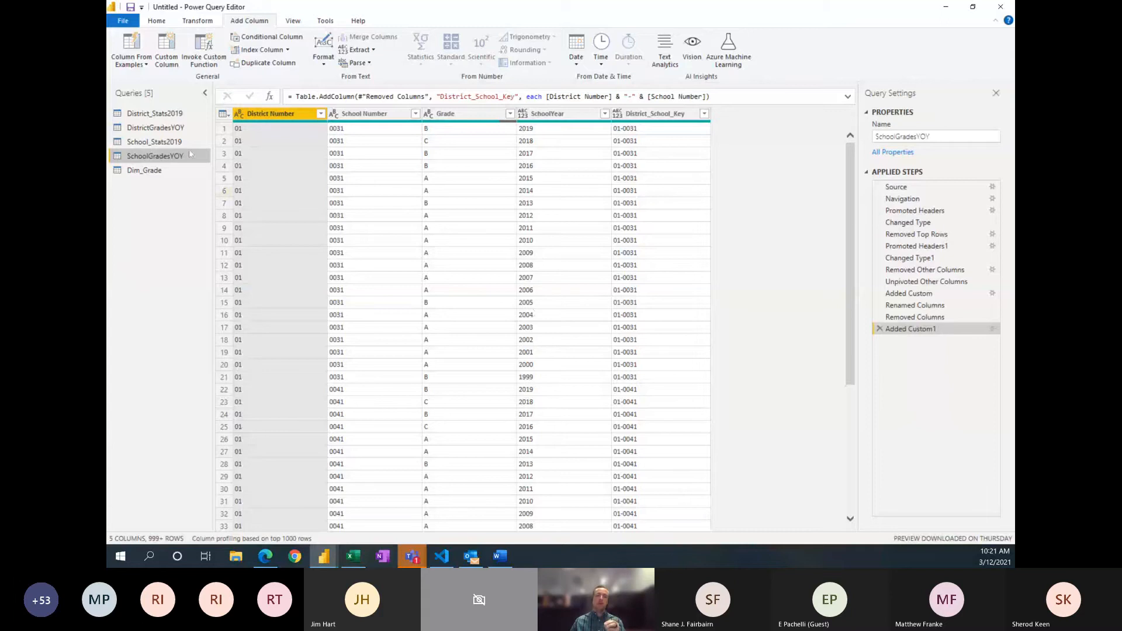
# Step: Recheck the School_Stats2019 and SchoolGradesYOY queries, then apply the query changes and close the Power Query Editor
pyautogui.click(169, 142)
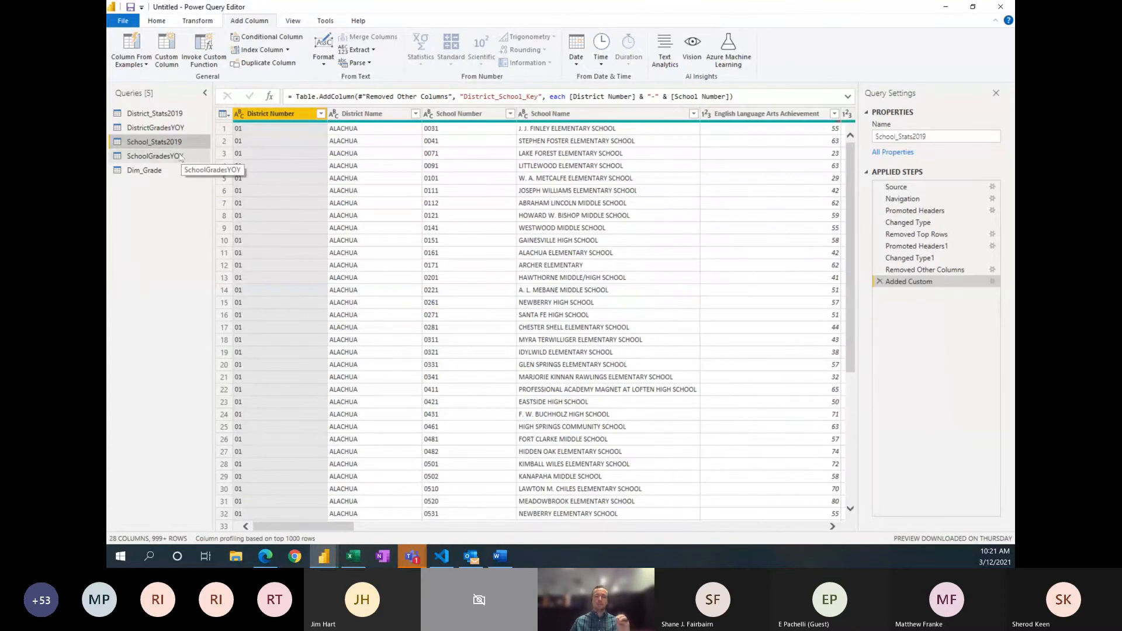
pyautogui.click(180, 157)
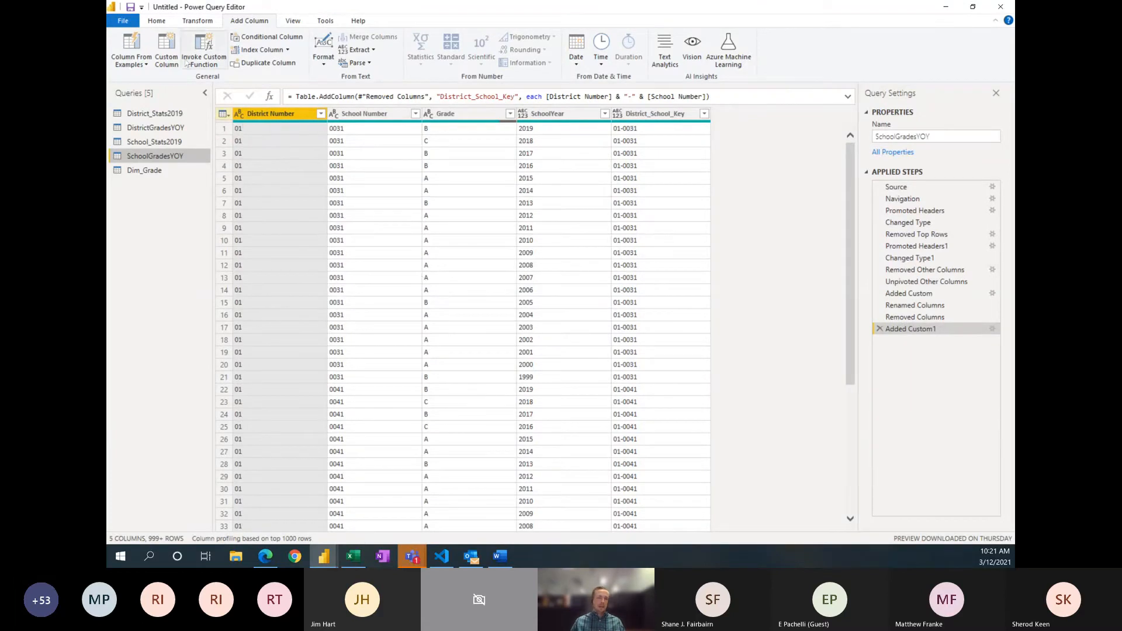
pyautogui.click(157, 22)
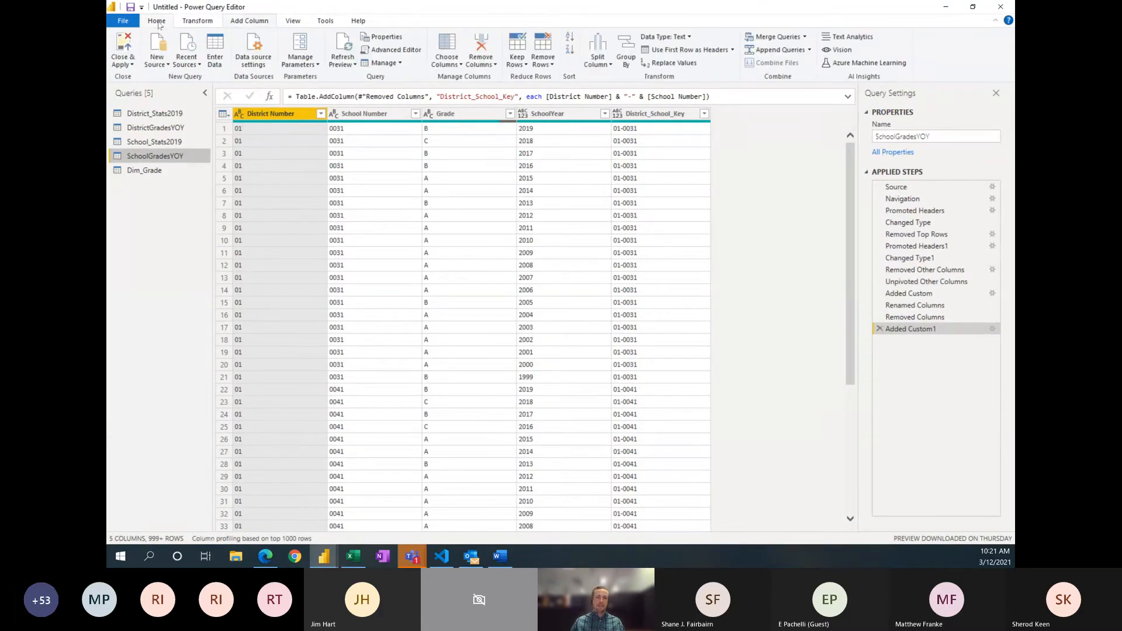
pyautogui.click(122, 48)
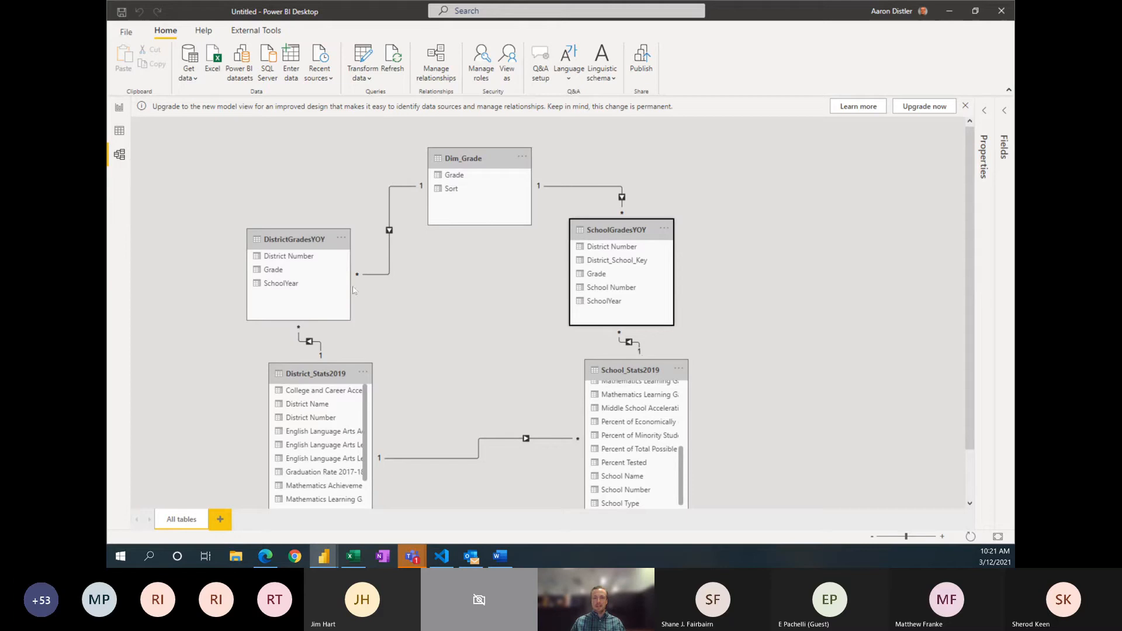
# Step: Examine which fields the relationship between SchoolGradesYOY and School_Stats2019 uses in the model diagram
pyautogui.click(636, 346)
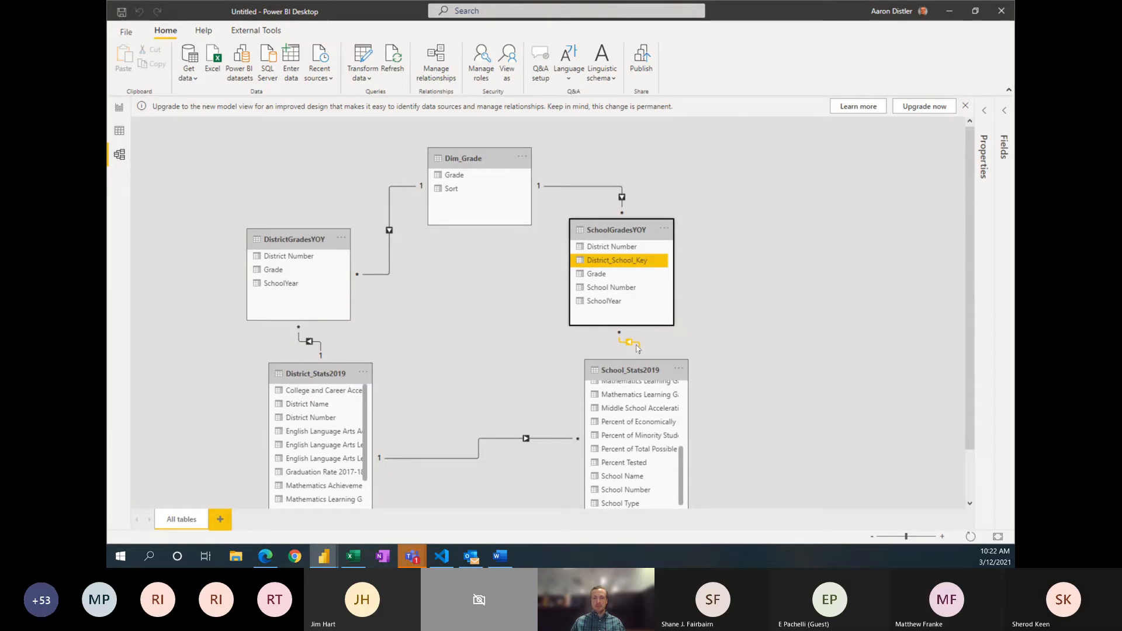
pyautogui.click(704, 325)
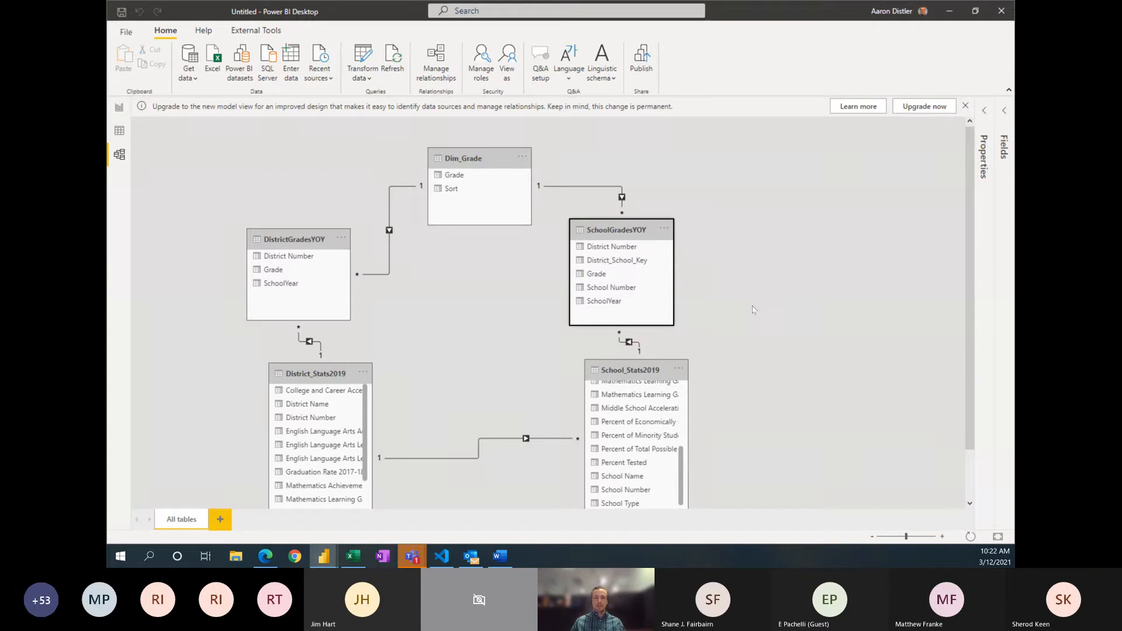
pyautogui.scroll(-1, 799, 257)
pyautogui.scroll(1, 769, 256)
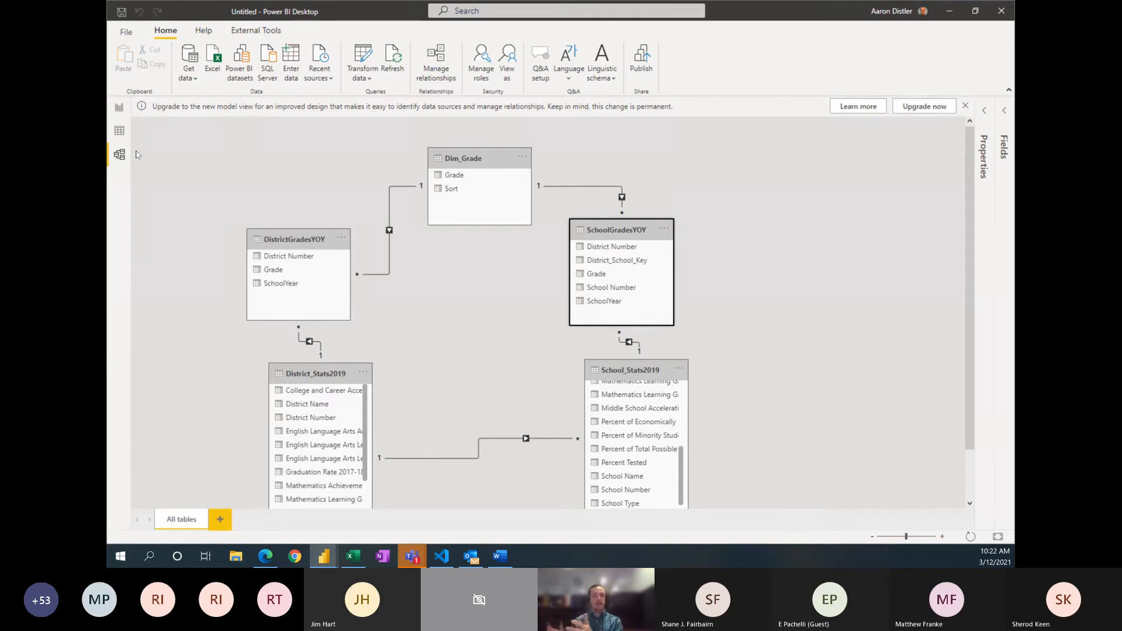
# Step: View the School_Stats2019 table data and examine the distinct values of its School Type column
pyautogui.click(125, 113)
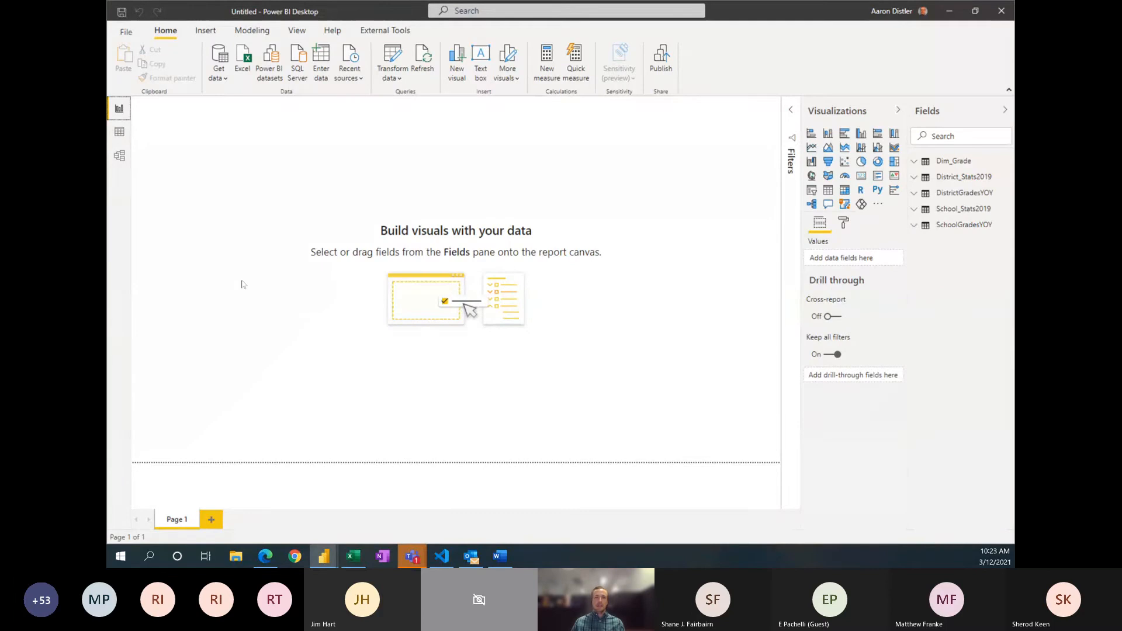
pyautogui.click(119, 134)
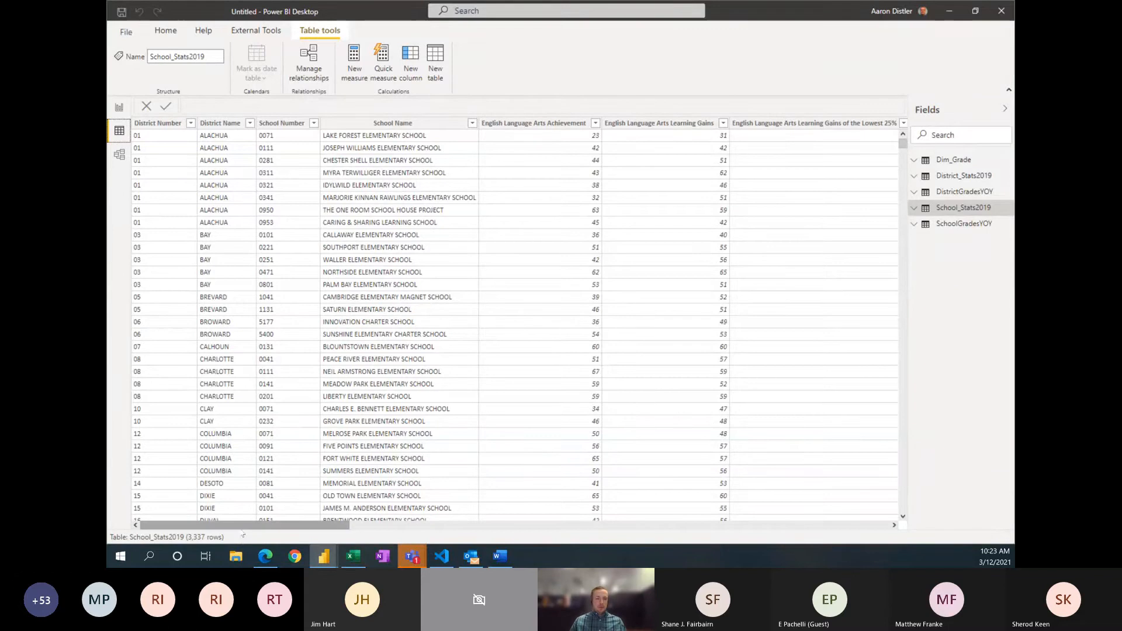
pyautogui.moveTo(244, 526); pyautogui.dragTo(807, 525)
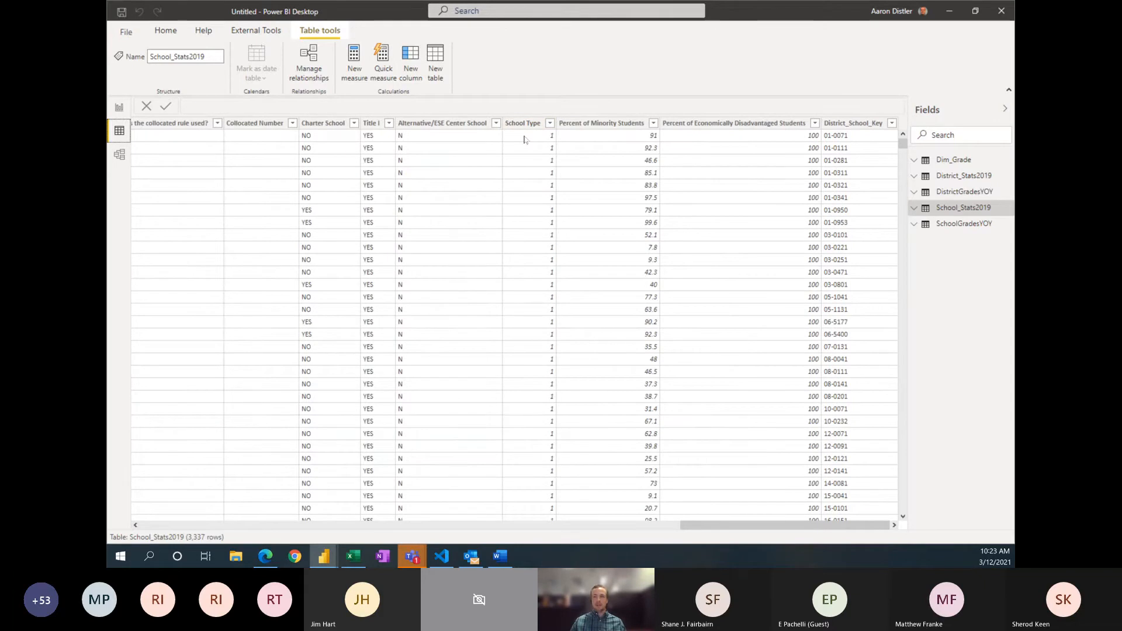
pyautogui.click(550, 123)
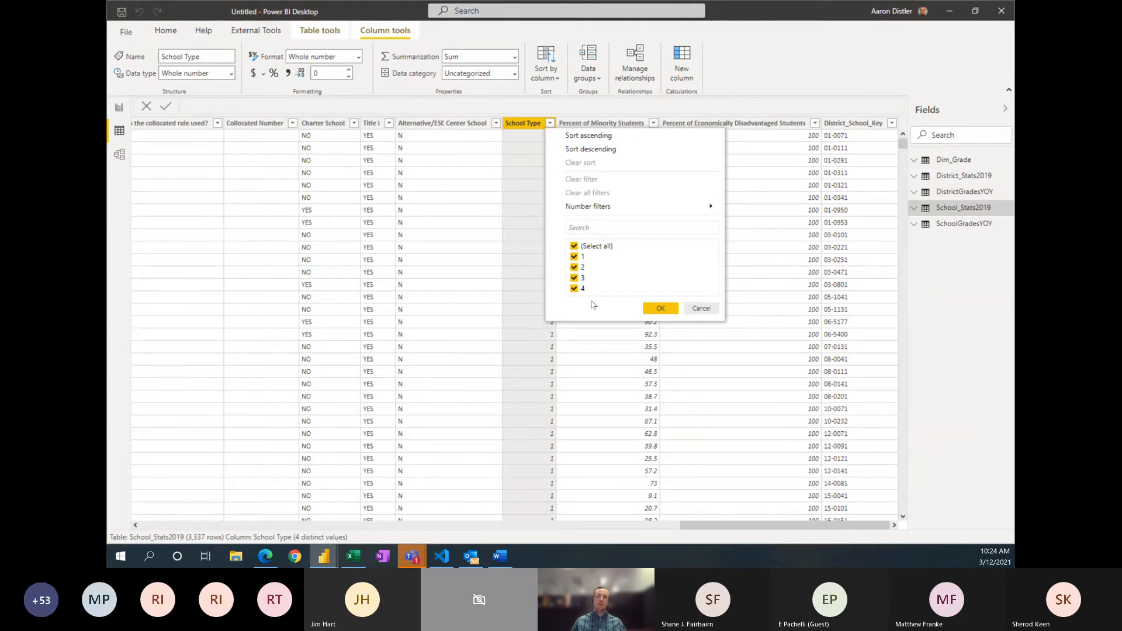
pyautogui.click(523, 144)
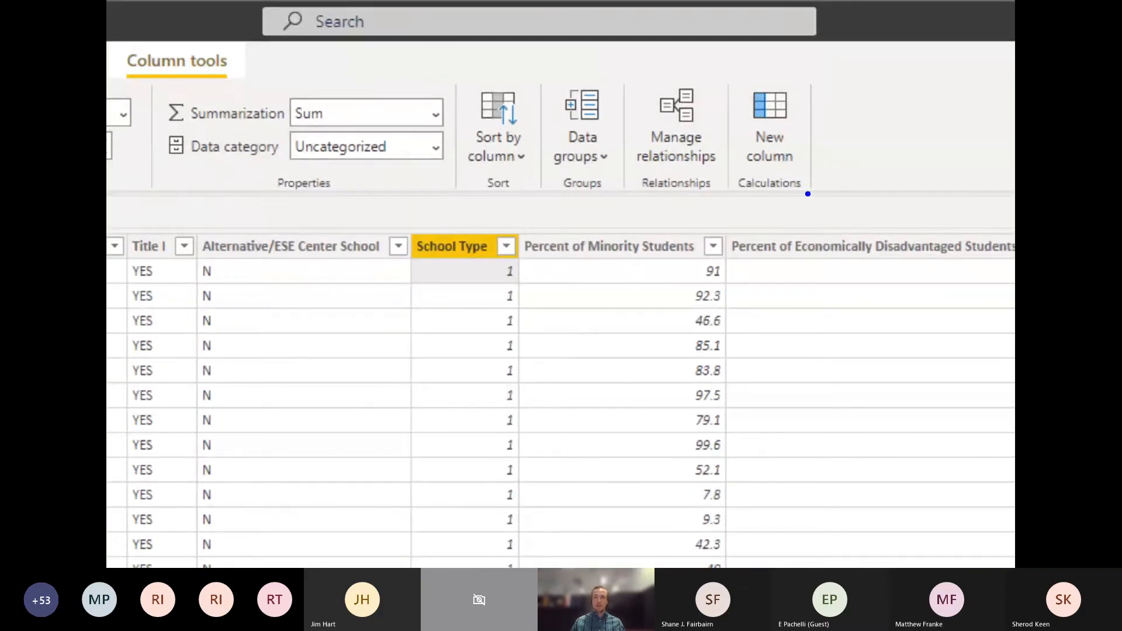
pyautogui.moveTo(805, 190); pyautogui.dragTo(857, 302)
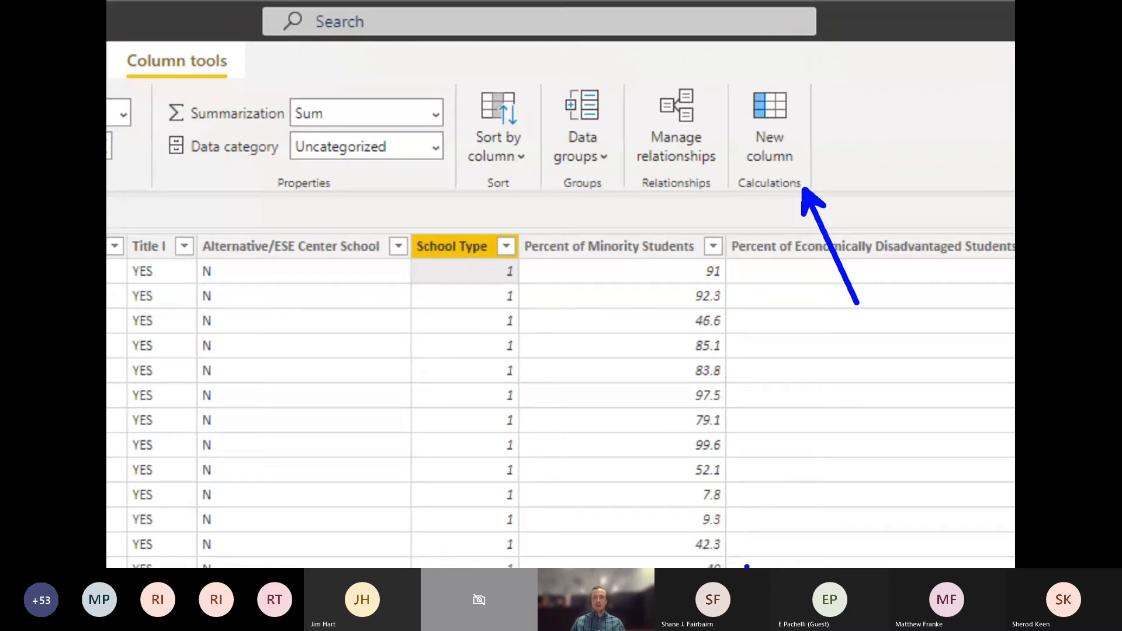
pyautogui.press('Escape')
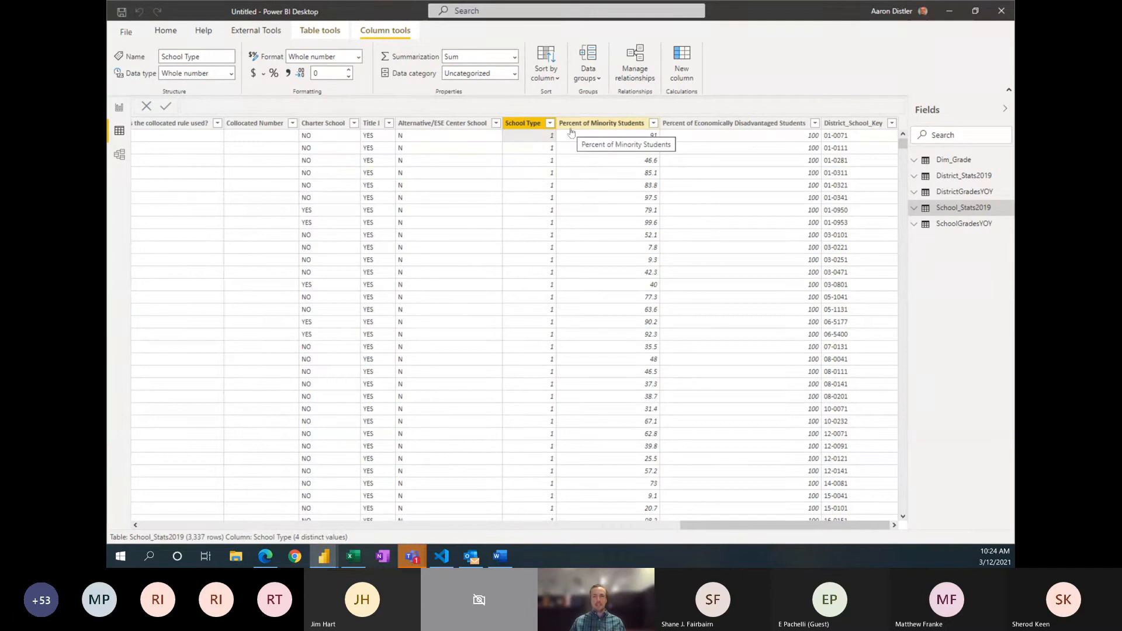
# Step: Add a calculated column named SchoolTypeText to School_Stats2019 and begin its formula on an indented second line
pyautogui.click(679, 76)
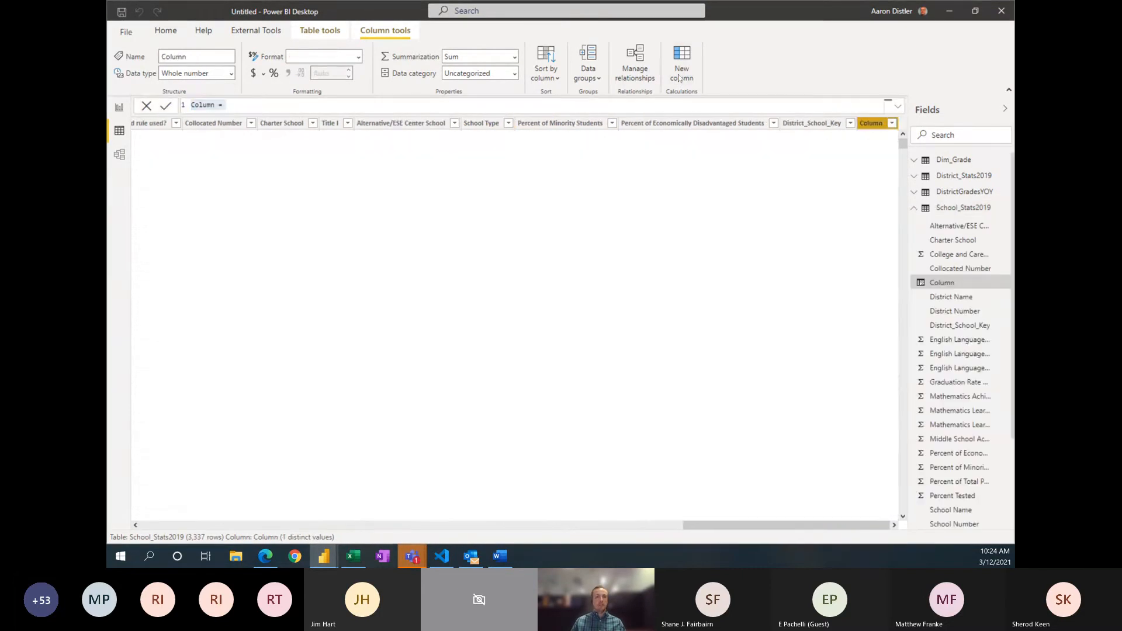
pyautogui.doubleClick(207, 104)
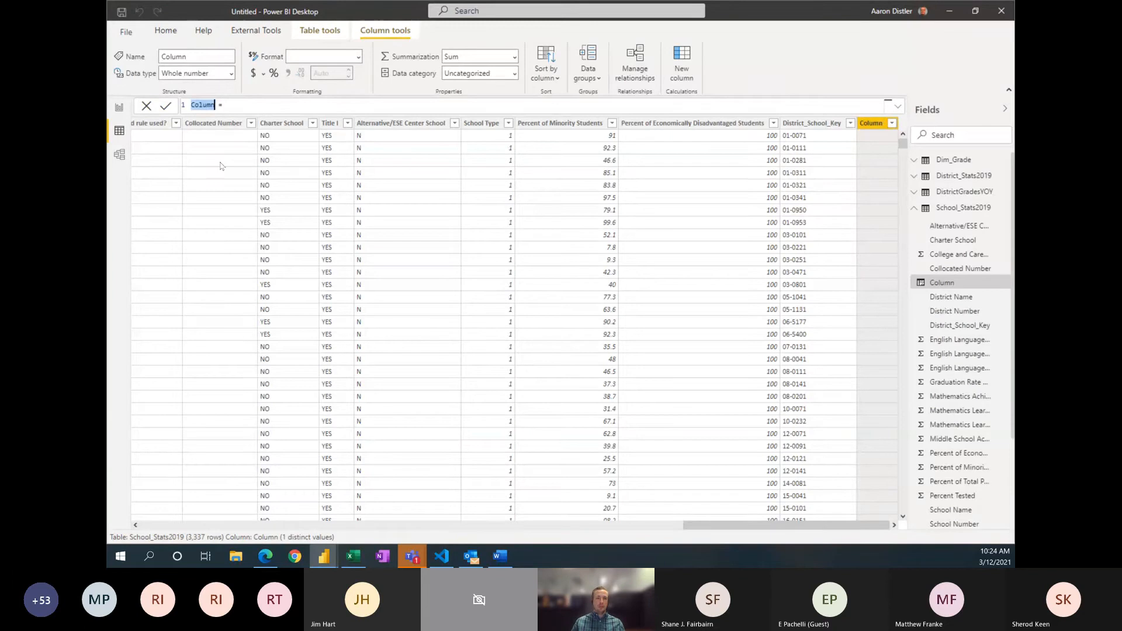
pyautogui.write('SchoolTypeText')
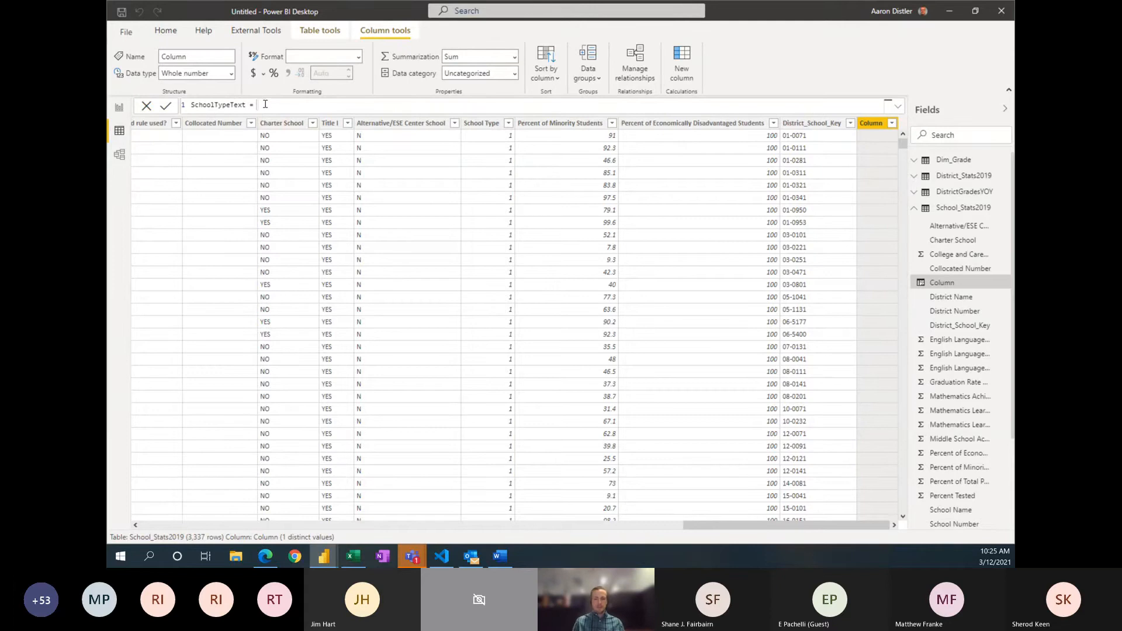
pyautogui.hotkey('shift', 'Return')
pyautogui.press('Tab')
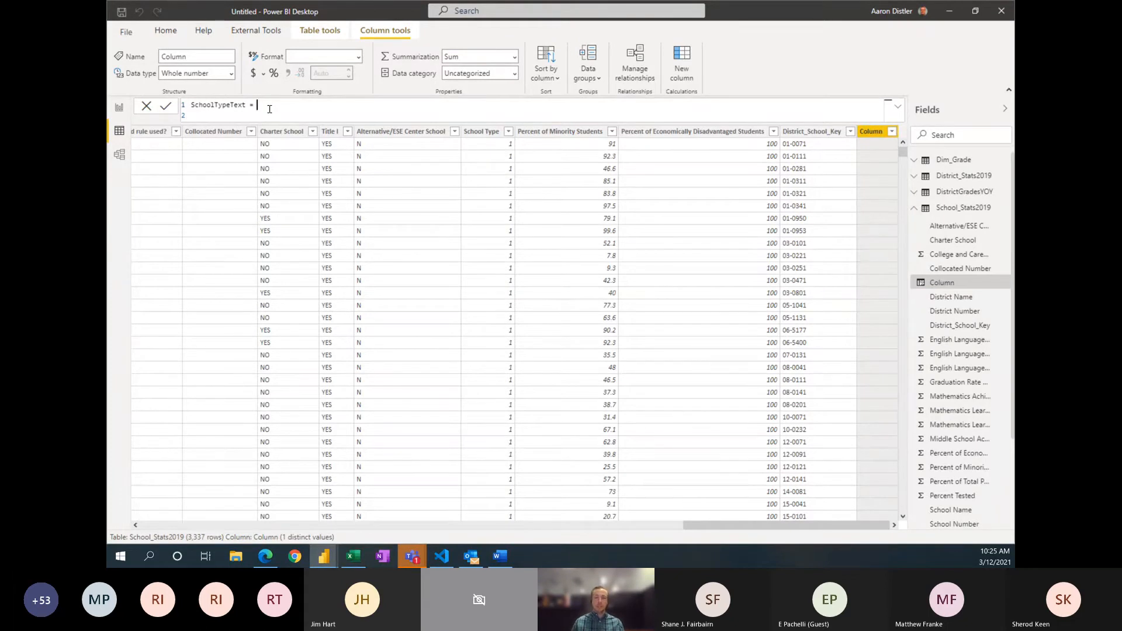
pyautogui.click(244, 117)
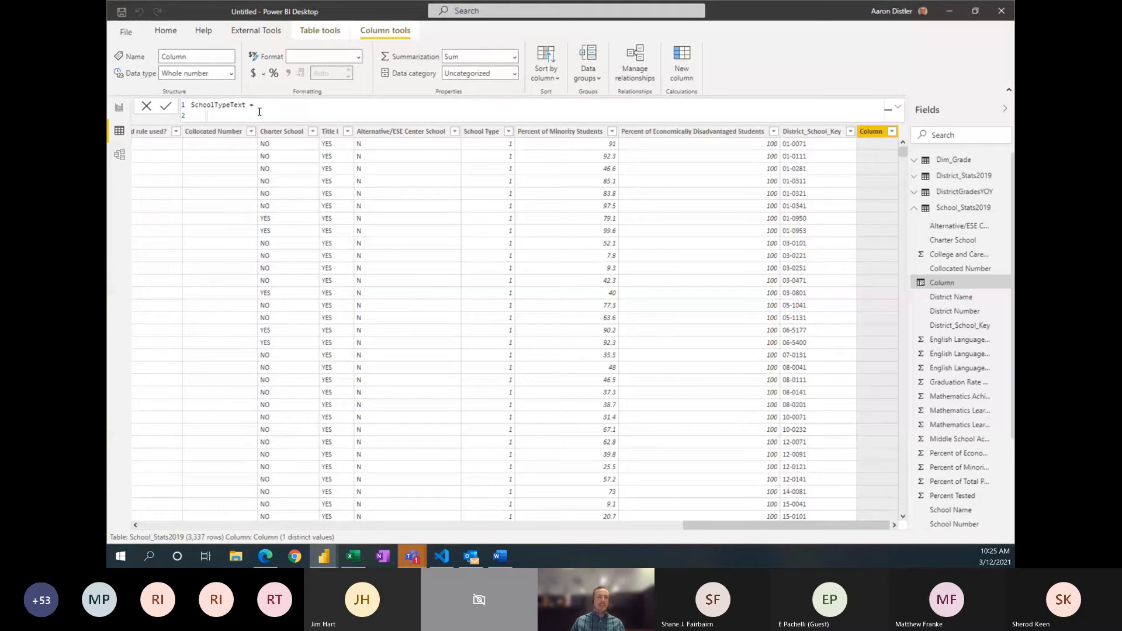
pyautogui.click(260, 109)
pyautogui.click(250, 112)
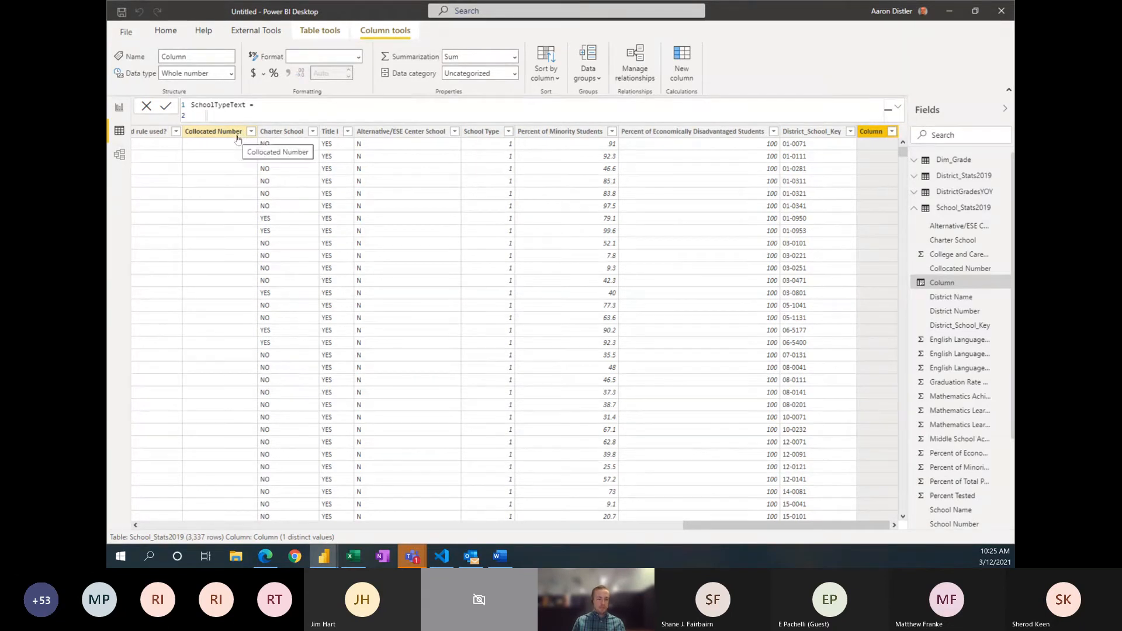
# Step: Begin the SchoolTypeText formula with a SWITCH function that evaluates School_Stats2019[School Type]
pyautogui.write('SWITCH ')
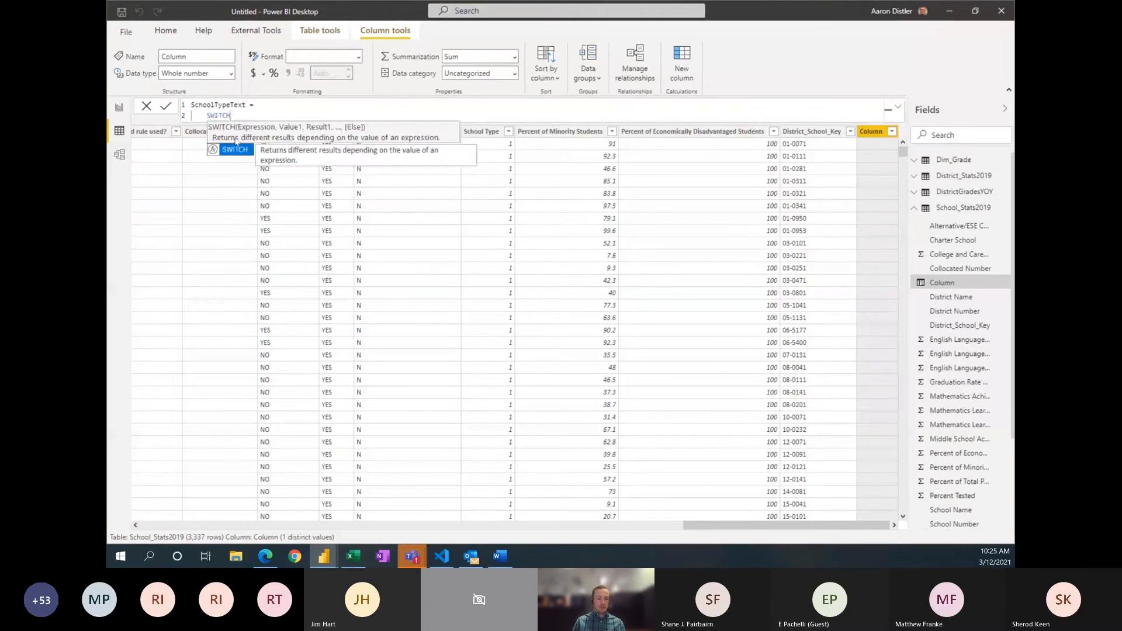
pyautogui.write('(')
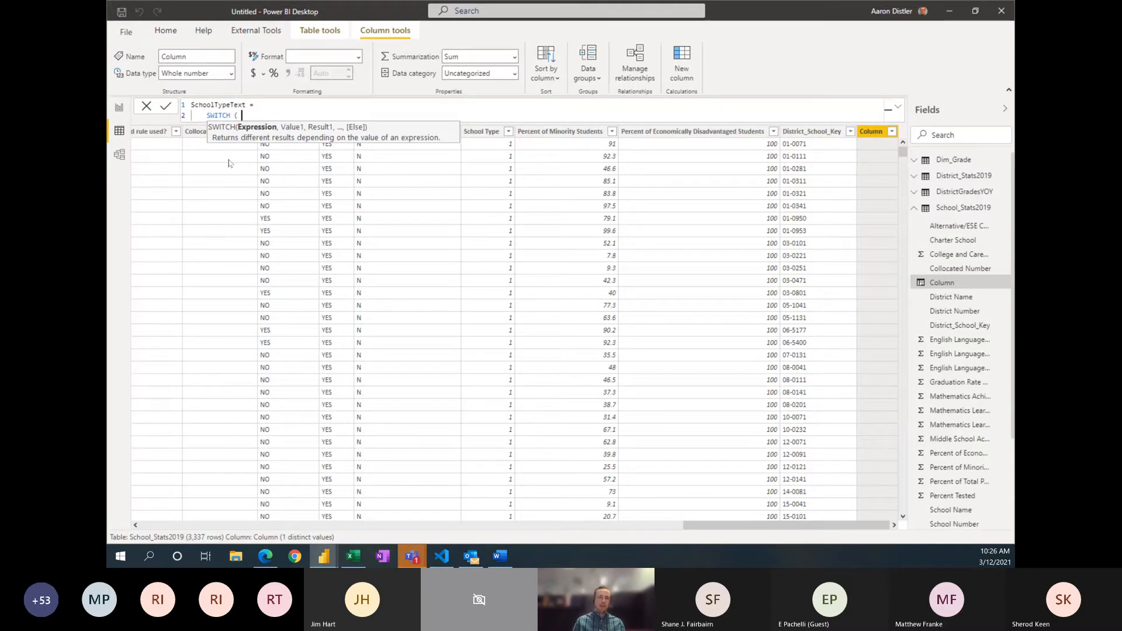
pyautogui.write('Schoo')
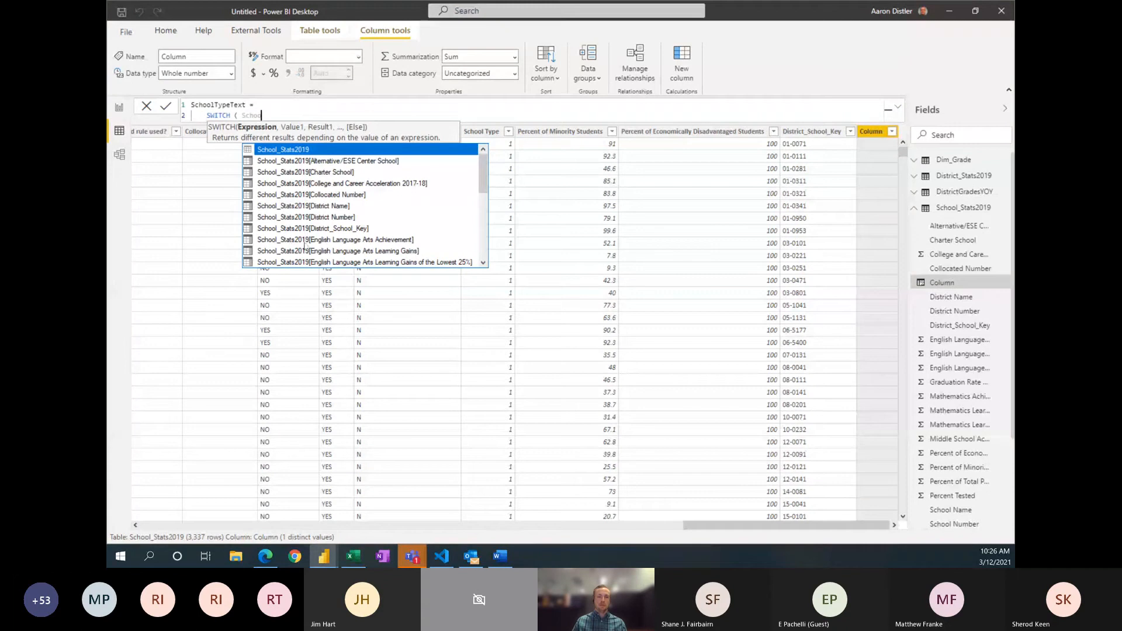
pyautogui.scroll(-1, 308, 229)
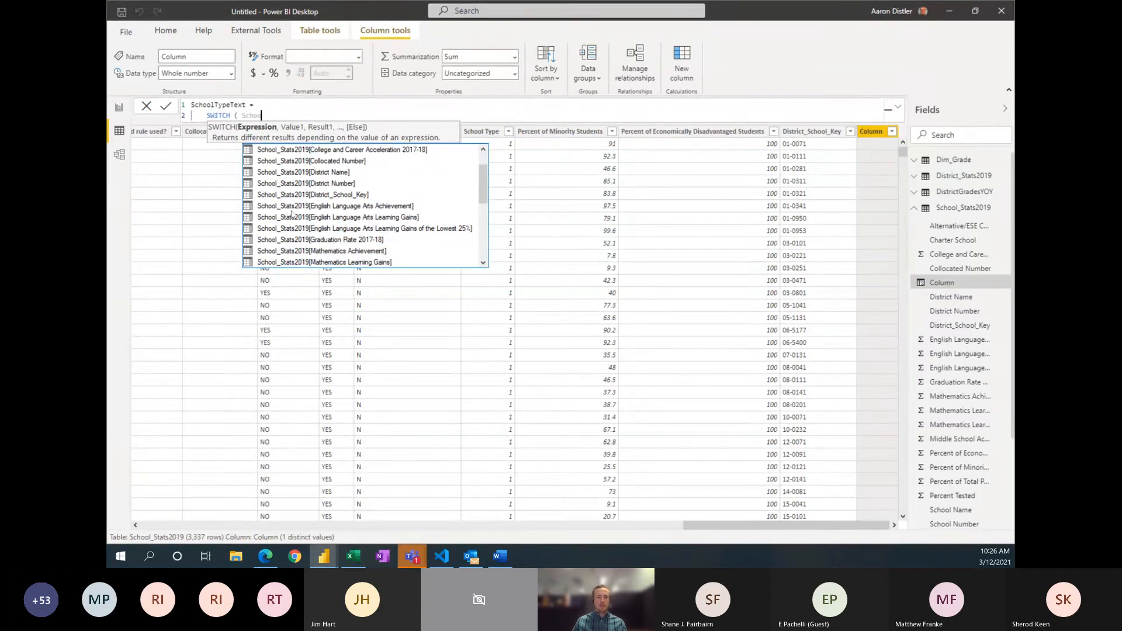
pyautogui.scroll(-3, 308, 228)
pyautogui.scroll(-2, 293, 214)
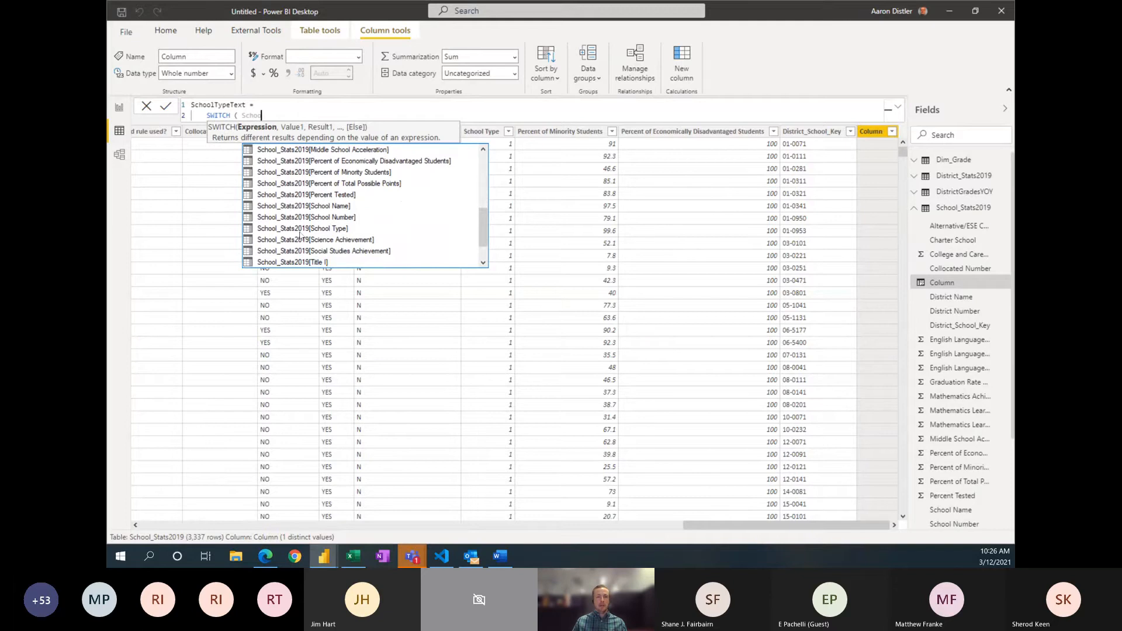
pyautogui.click(303, 229)
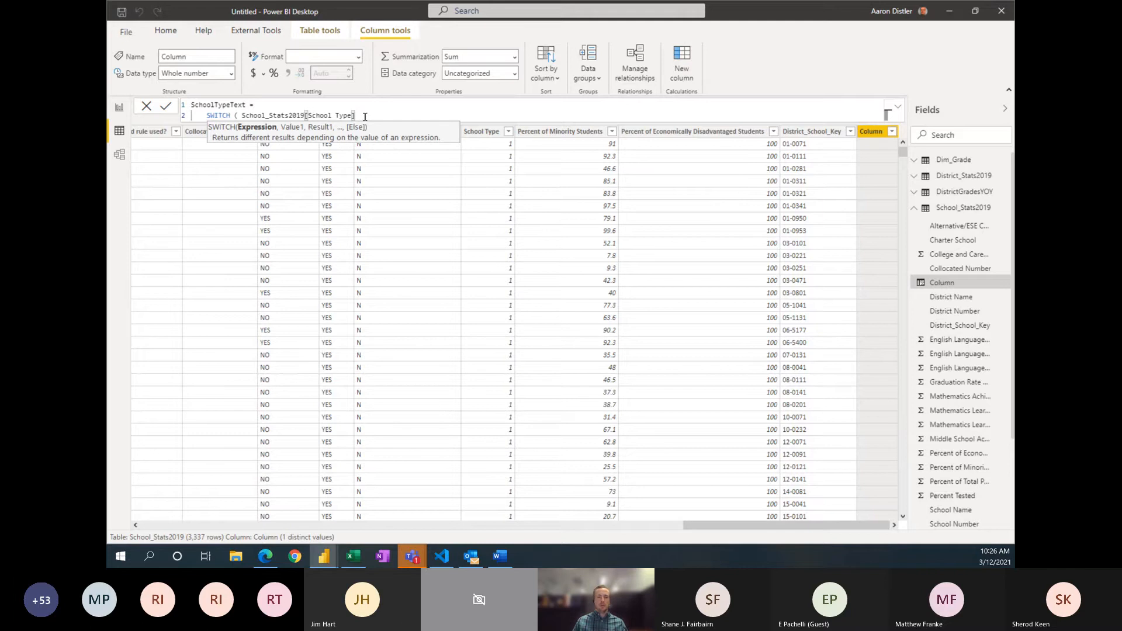
pyautogui.write(',')
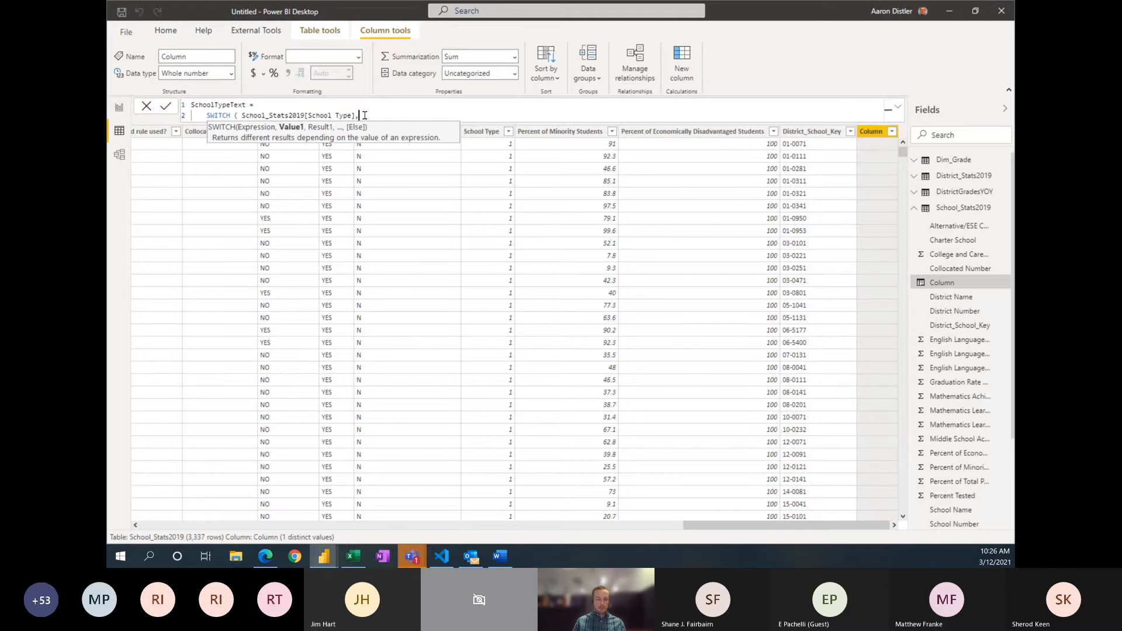
# Step: On a new line of the SWITCH formula, map school type 1 to "Elementary"
pyautogui.hotkey('shift', 'Return')
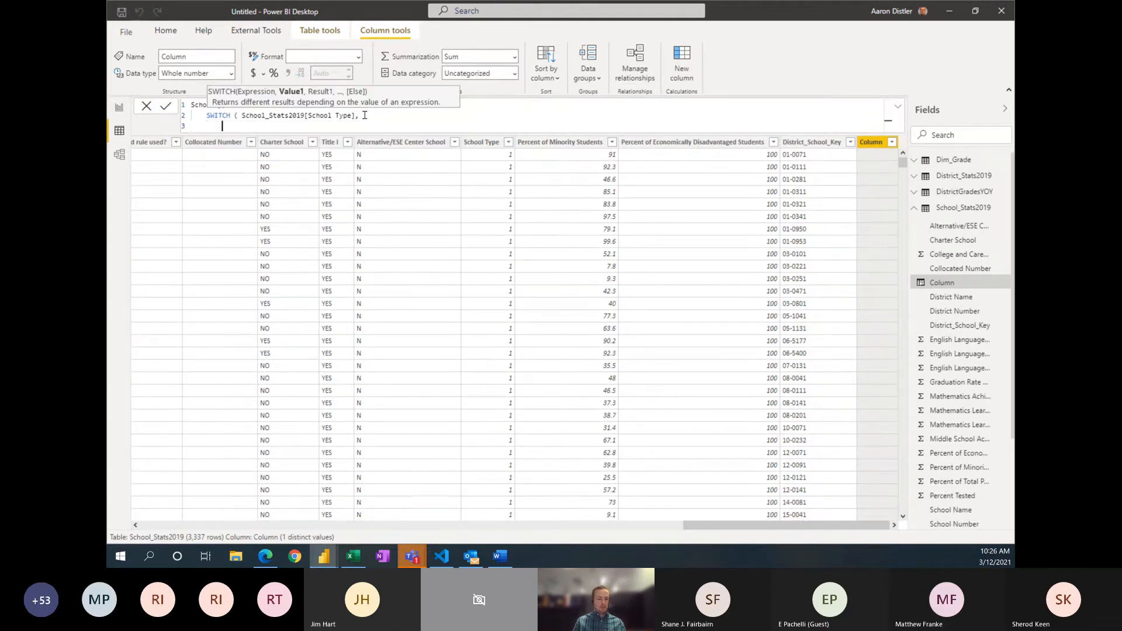
pyautogui.write('1, ')
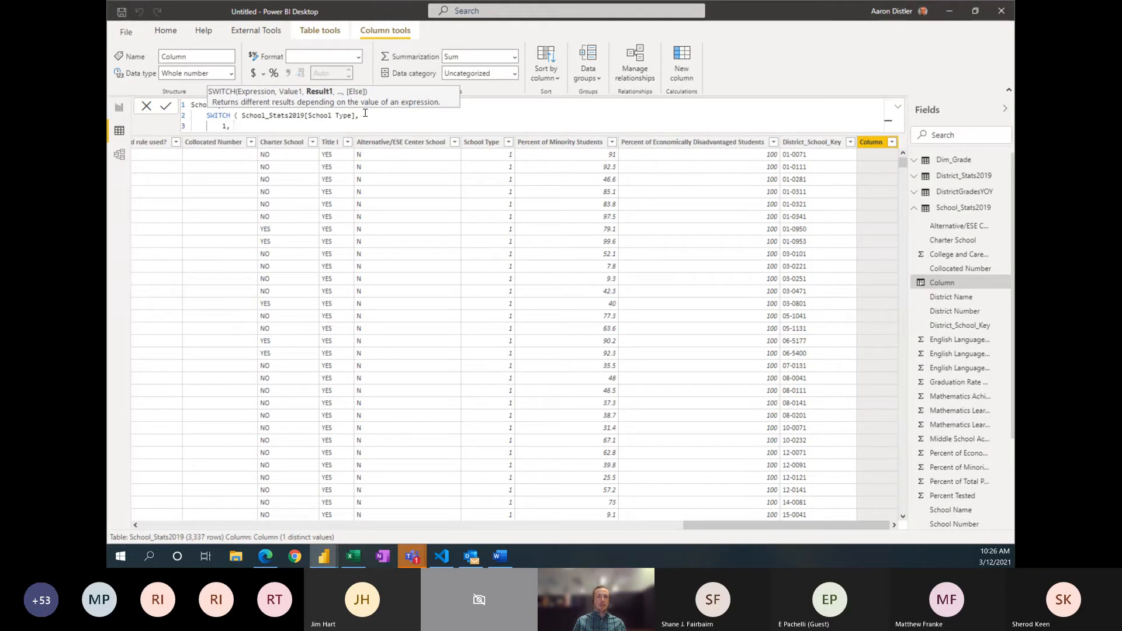
pyautogui.write('"Elementary",')
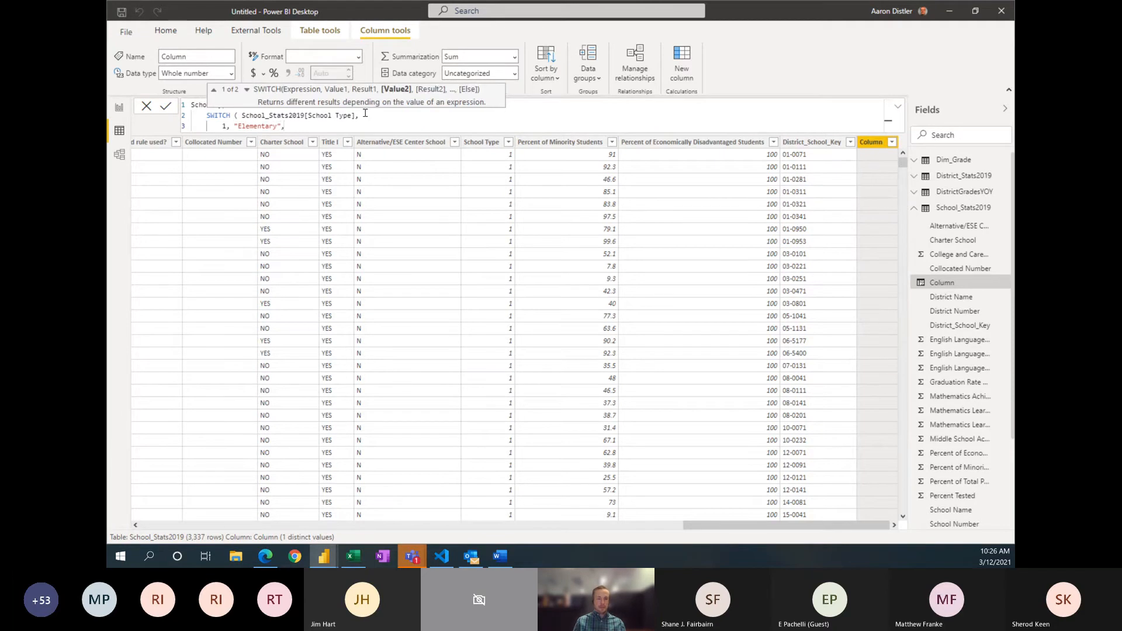
# Step: Map school type 2 to "Middle" and 3 to "High" on separate lines of the SWITCH formula
pyautogui.hotkey('shift', 'Return')
pyautogui.write('2')
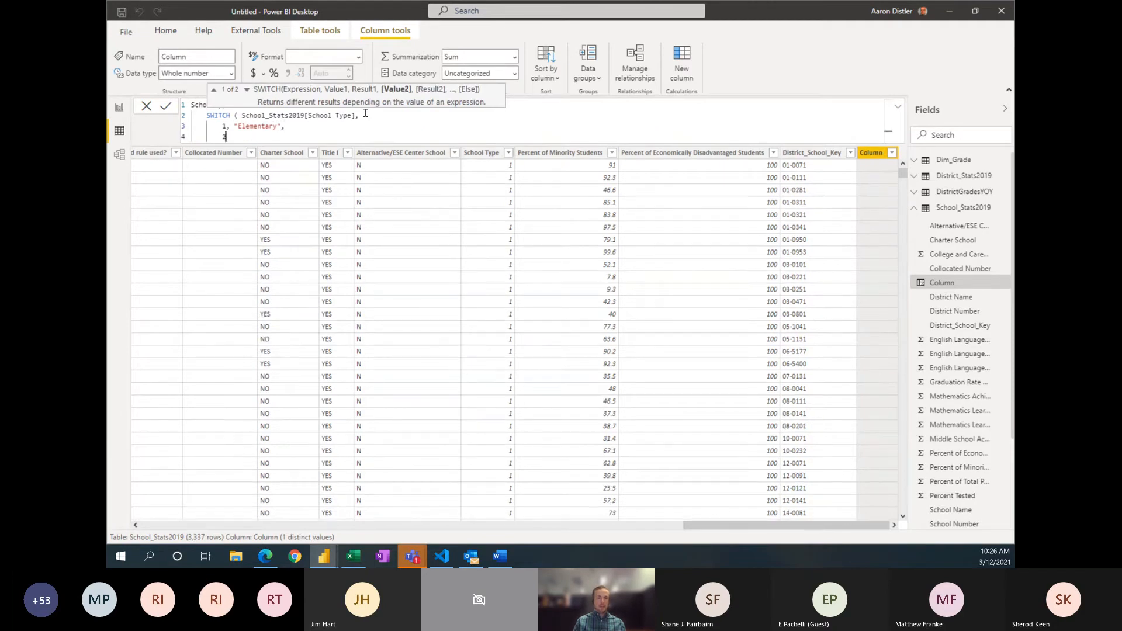
pyautogui.write(', "Middle"')
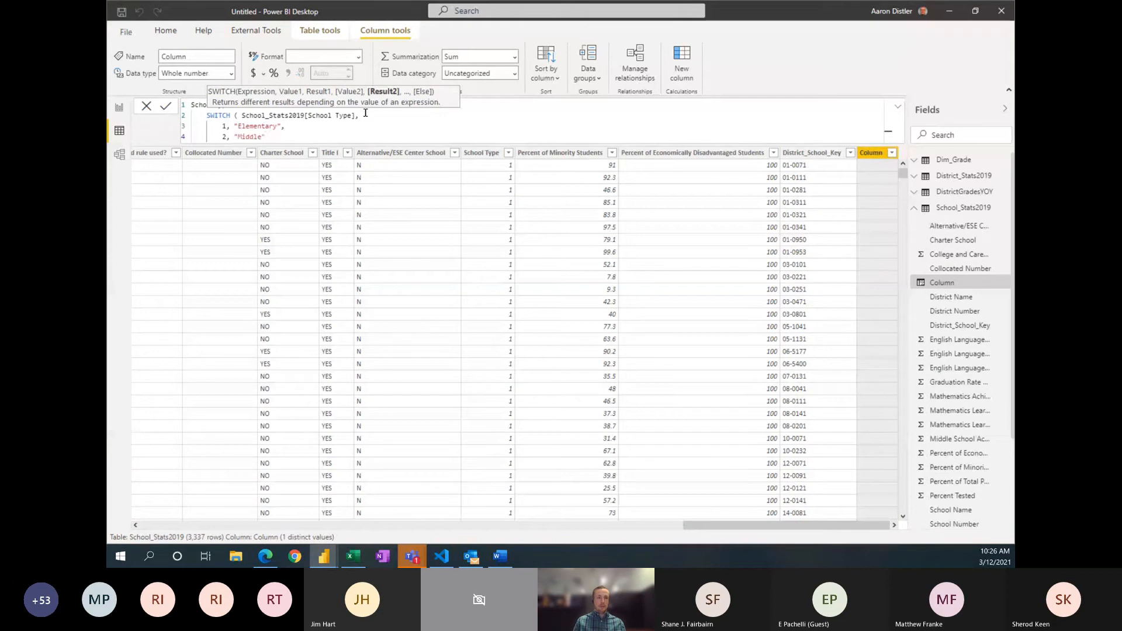
pyautogui.write(',')
pyautogui.hotkey('shift', 'Return')
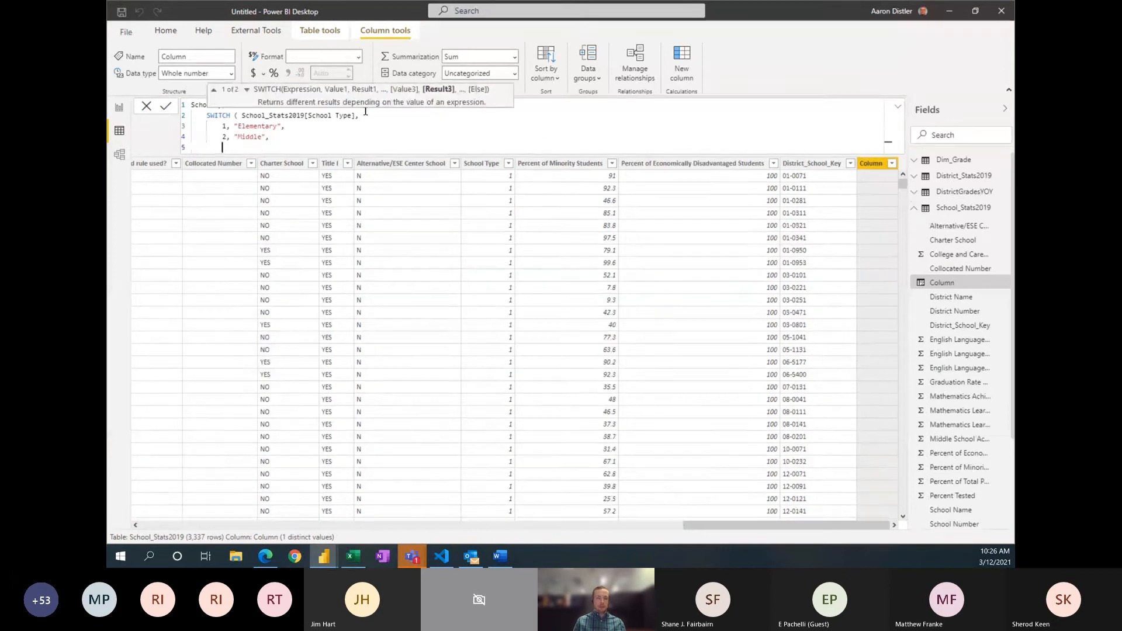
pyautogui.write('3, "')
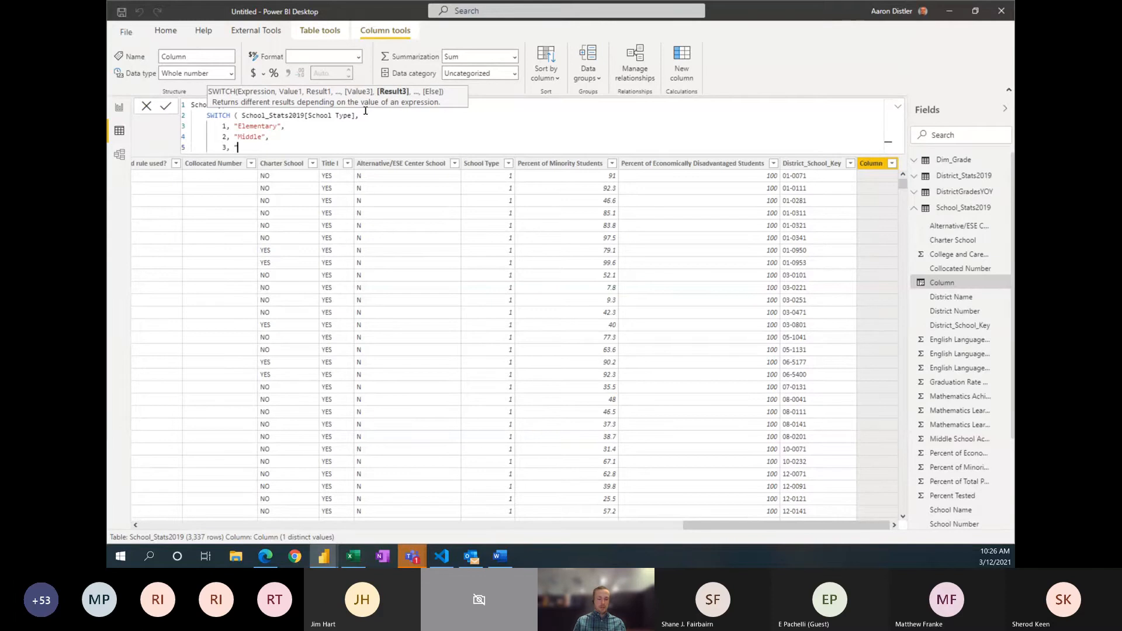
pyautogui.write('High",')
pyautogui.press('Return')
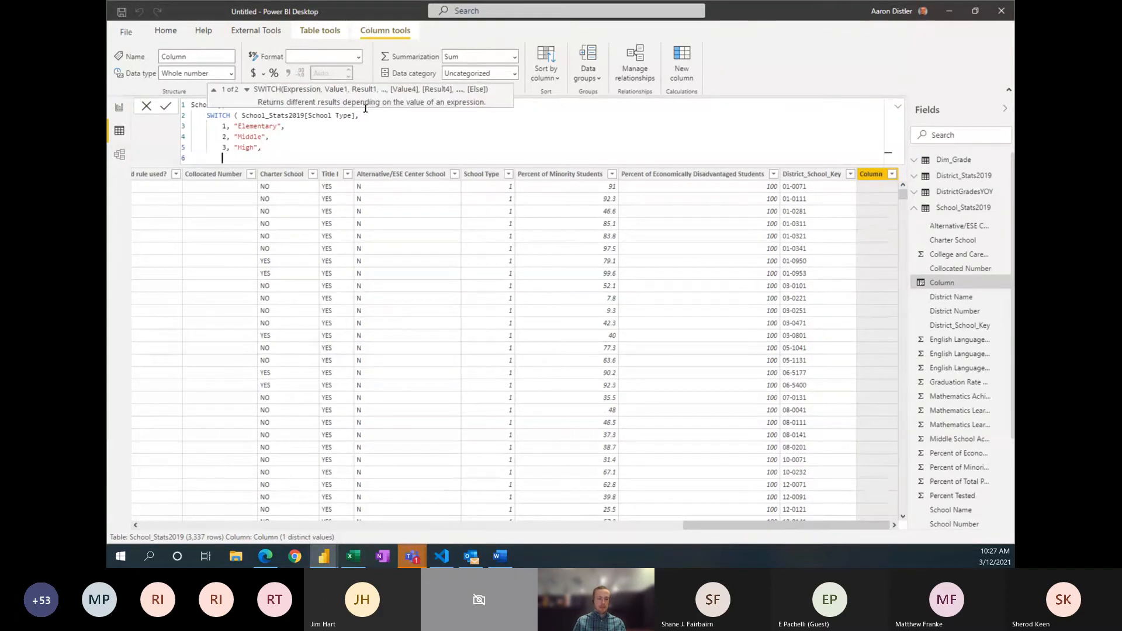
# Step: Map school type 4 to "Combination", close the SWITCH function and commit the SchoolTypeText column formula
pyautogui.write('4, "')
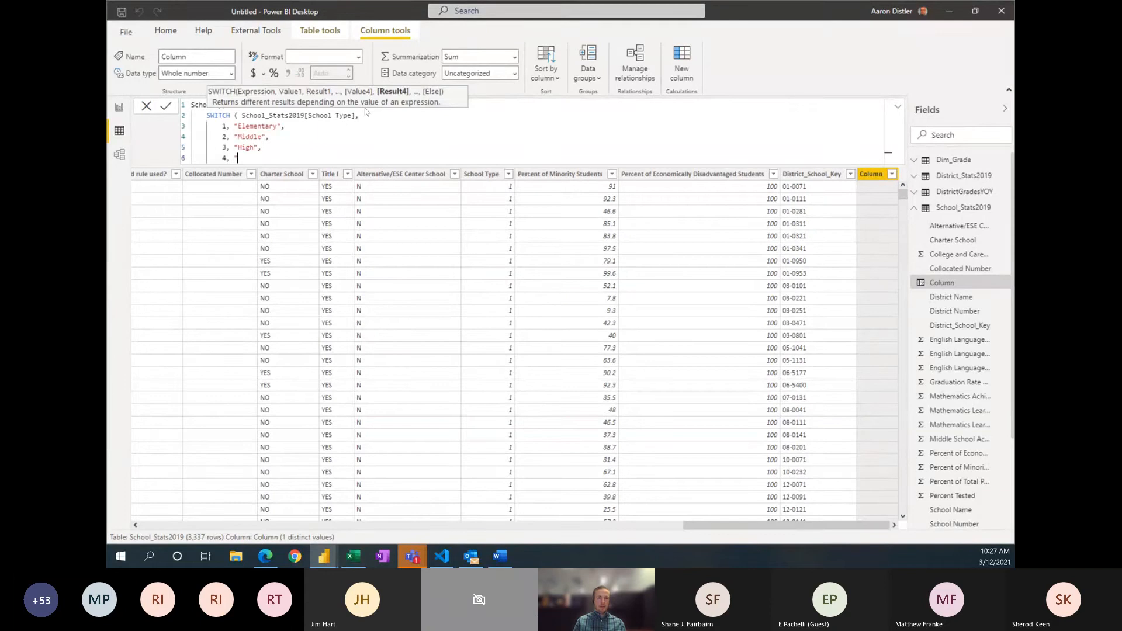
pyautogui.write('Combination')
pyautogui.press('Return')
pyautogui.write(')')
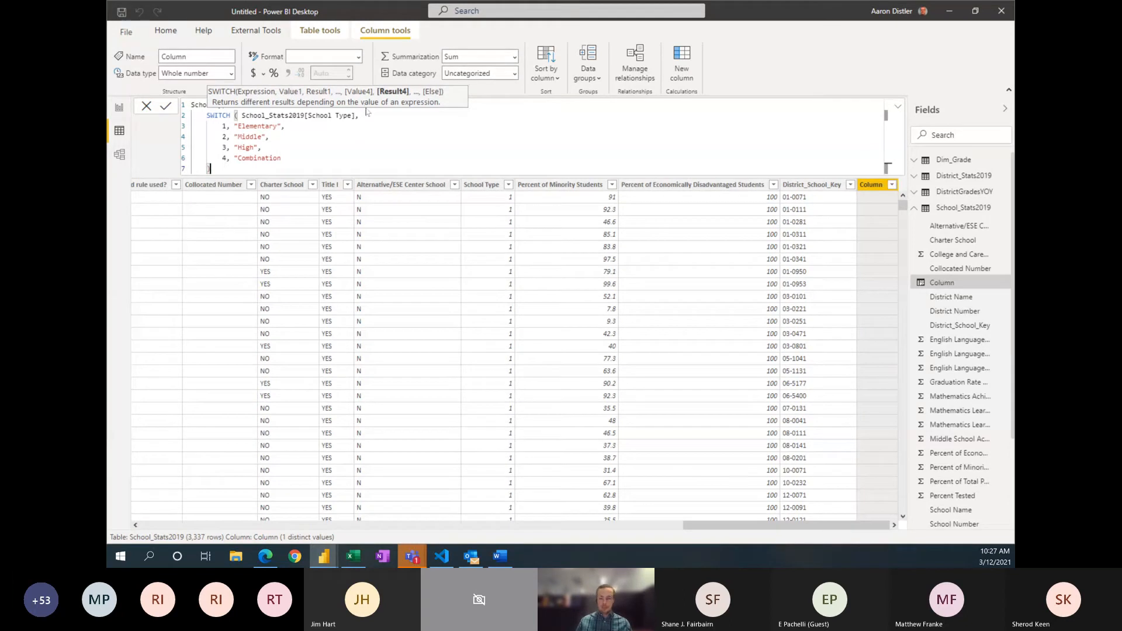
pyautogui.click(323, 157)
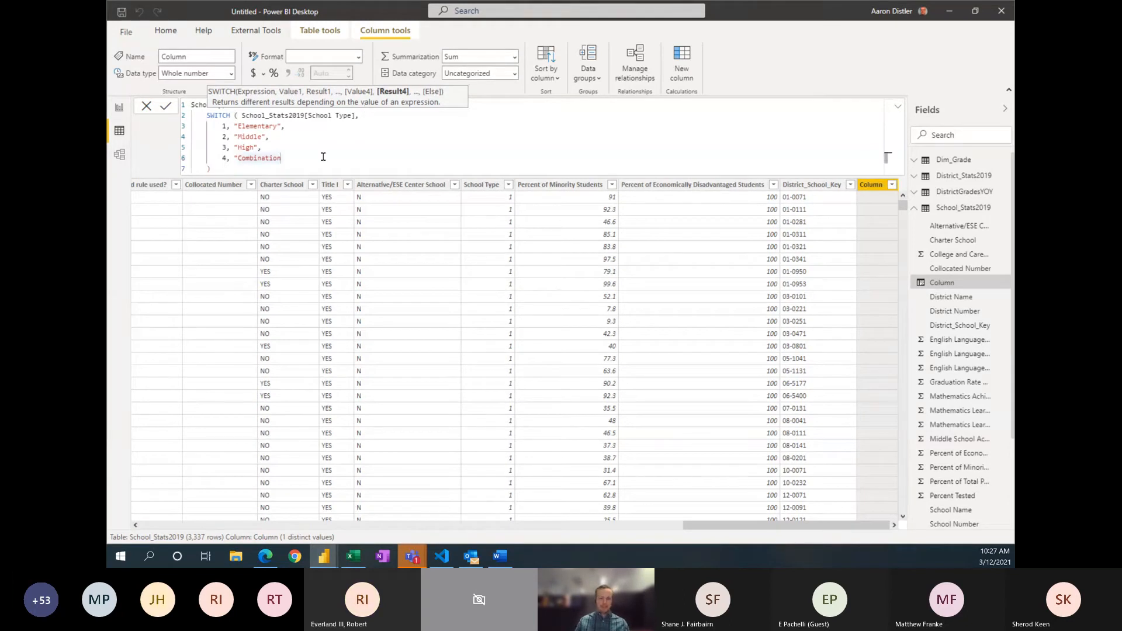
pyautogui.write('"')
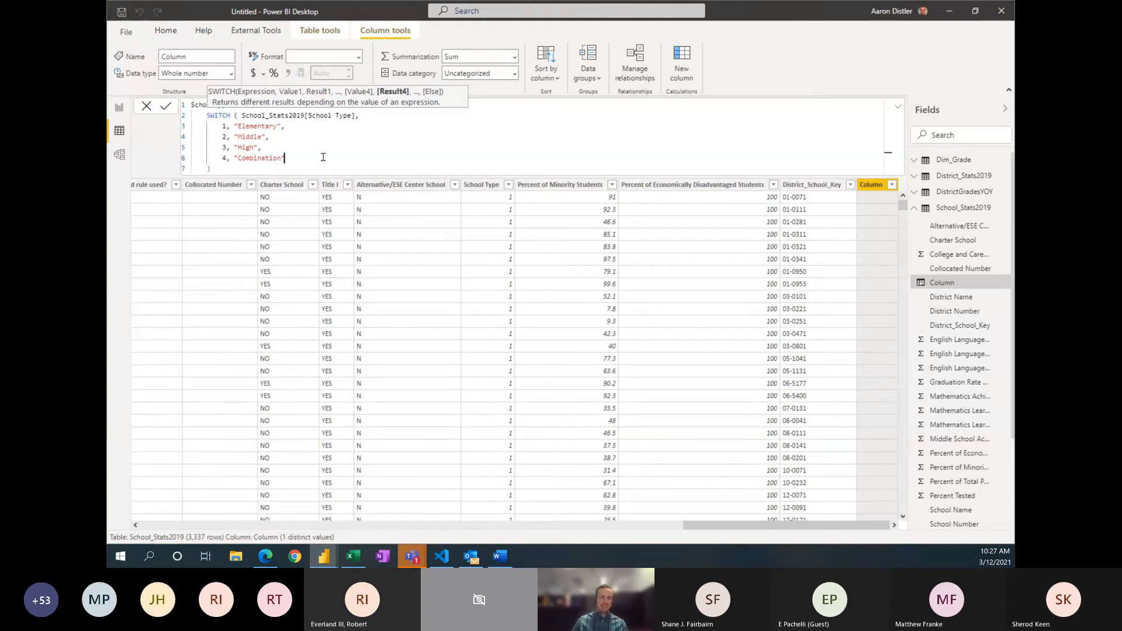
pyautogui.click(238, 171)
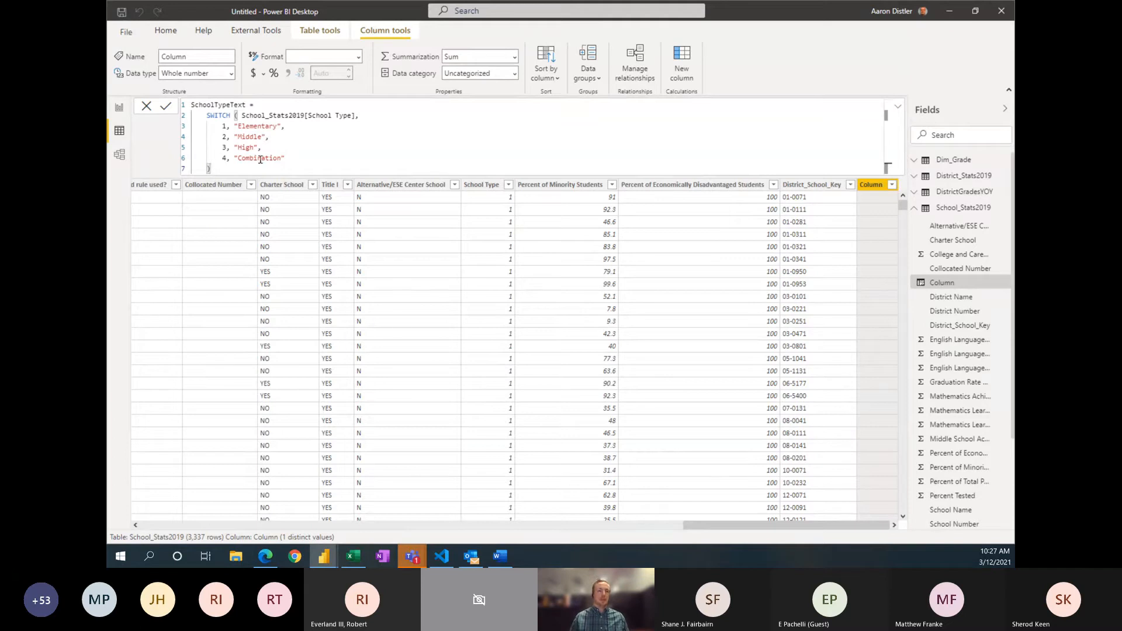
pyautogui.press('Return')
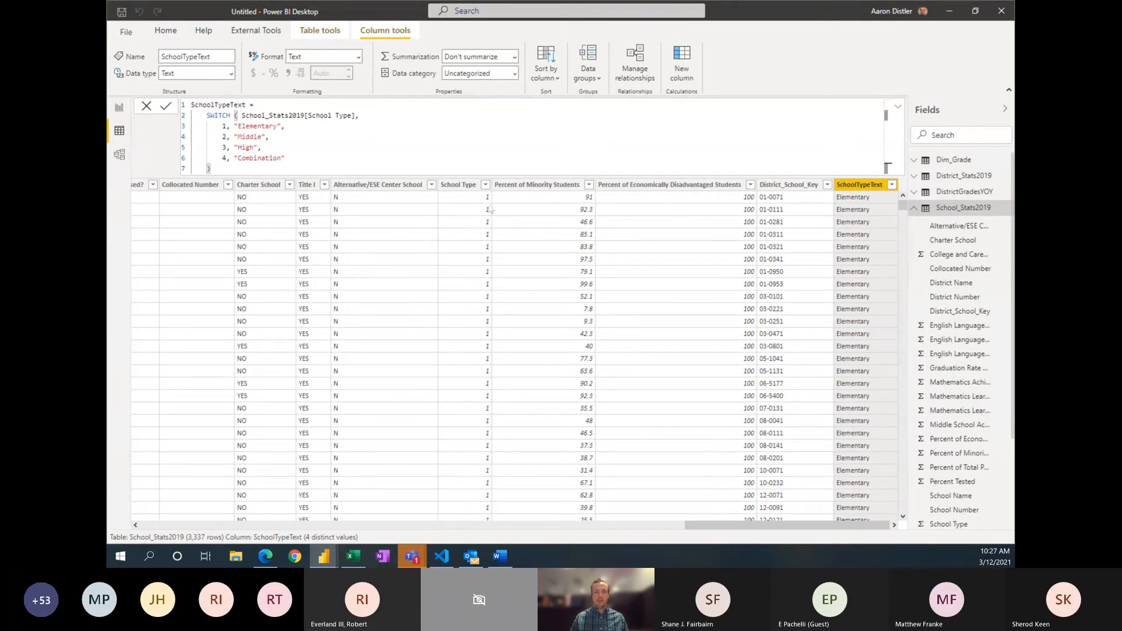
# Step: Check the distinct values in the SchoolTypeText column without filtering, and collapse the School_Stats2019 field list
pyautogui.click(892, 185)
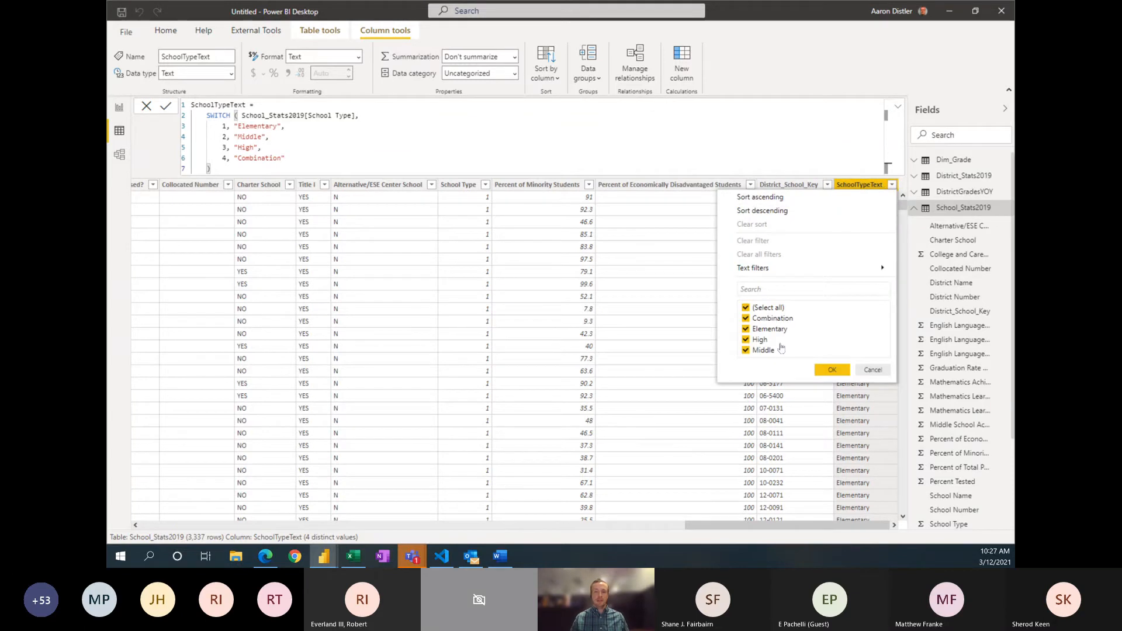
pyautogui.click(867, 184)
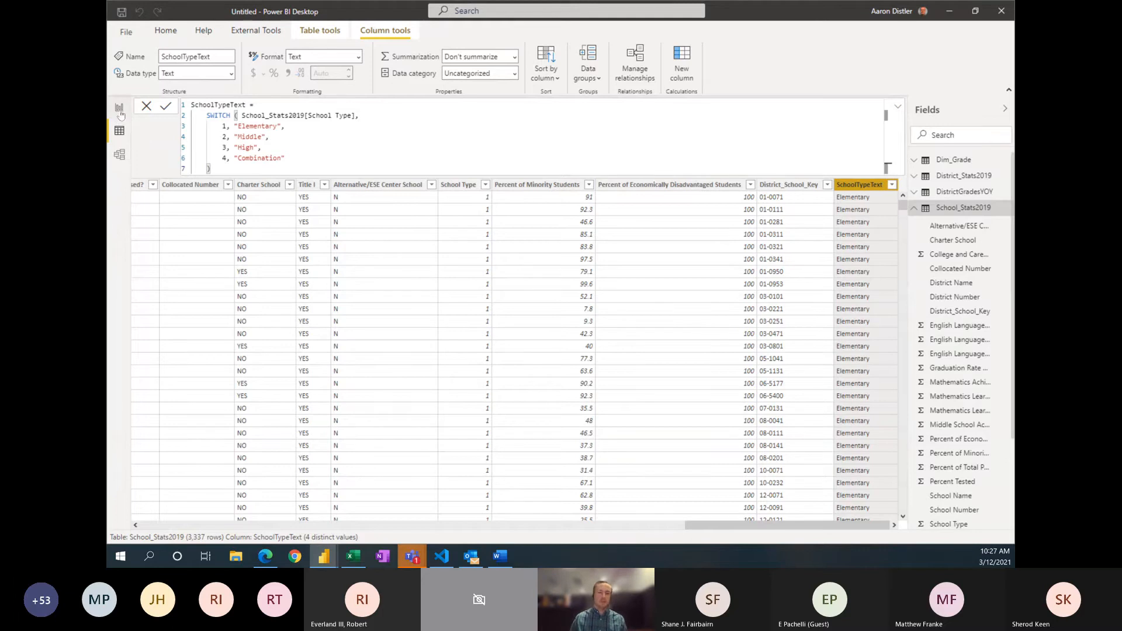
pyautogui.click(914, 209)
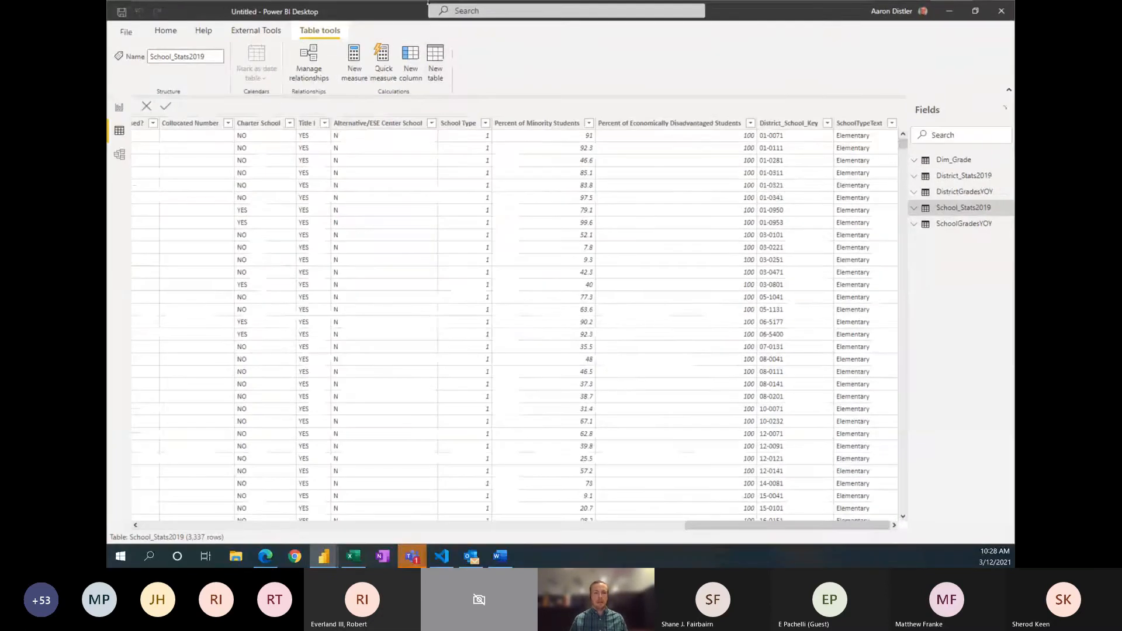
# Step: Create a calculated table named All_Measures with an empty expression
pyautogui.click(436, 58)
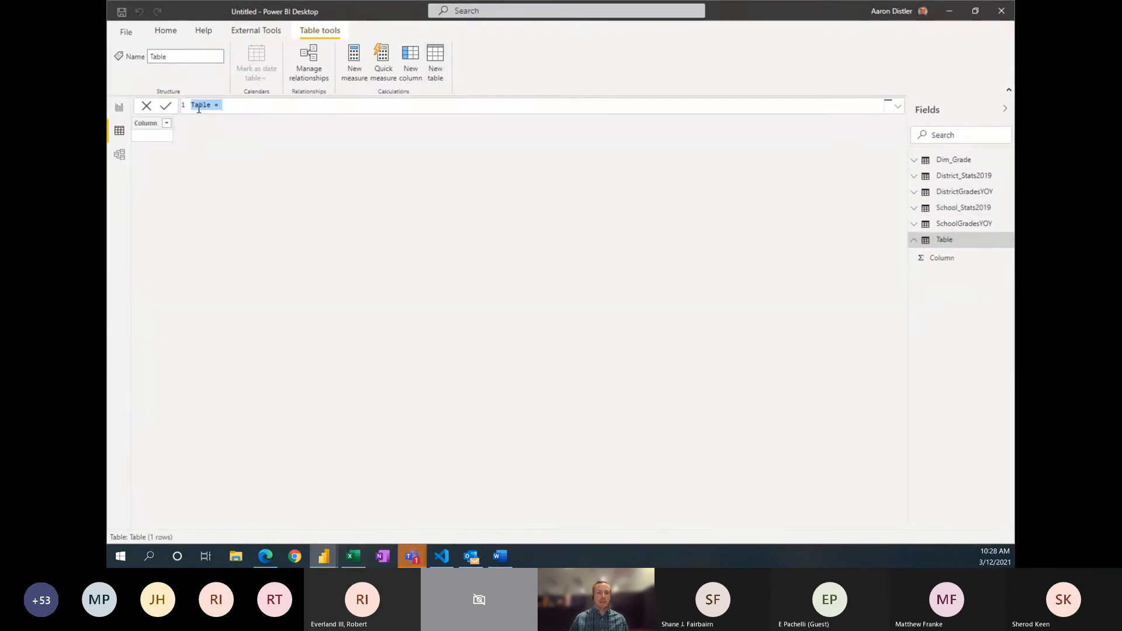
pyautogui.click(200, 105)
pyautogui.doubleClick(200, 105)
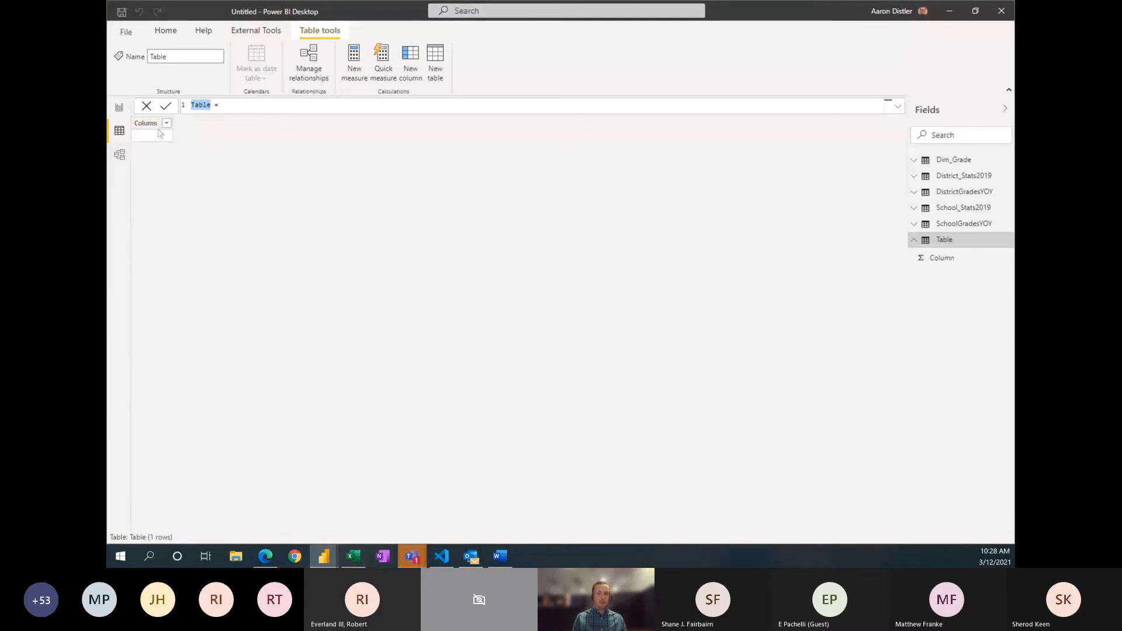
pyautogui.write('All_Measures')
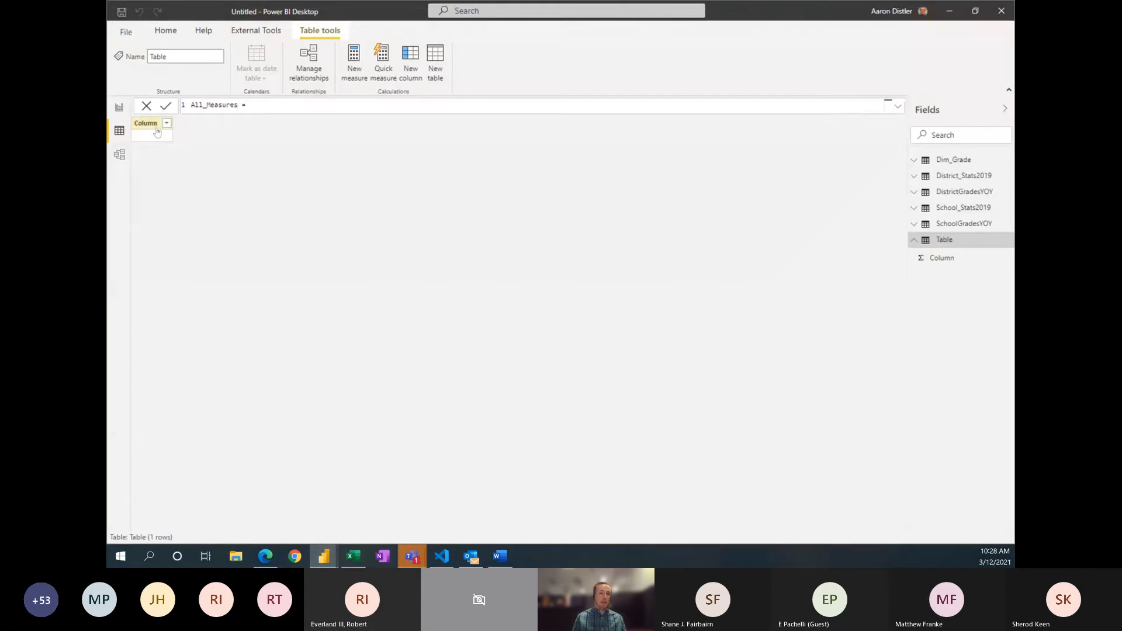
pyautogui.press('Return')
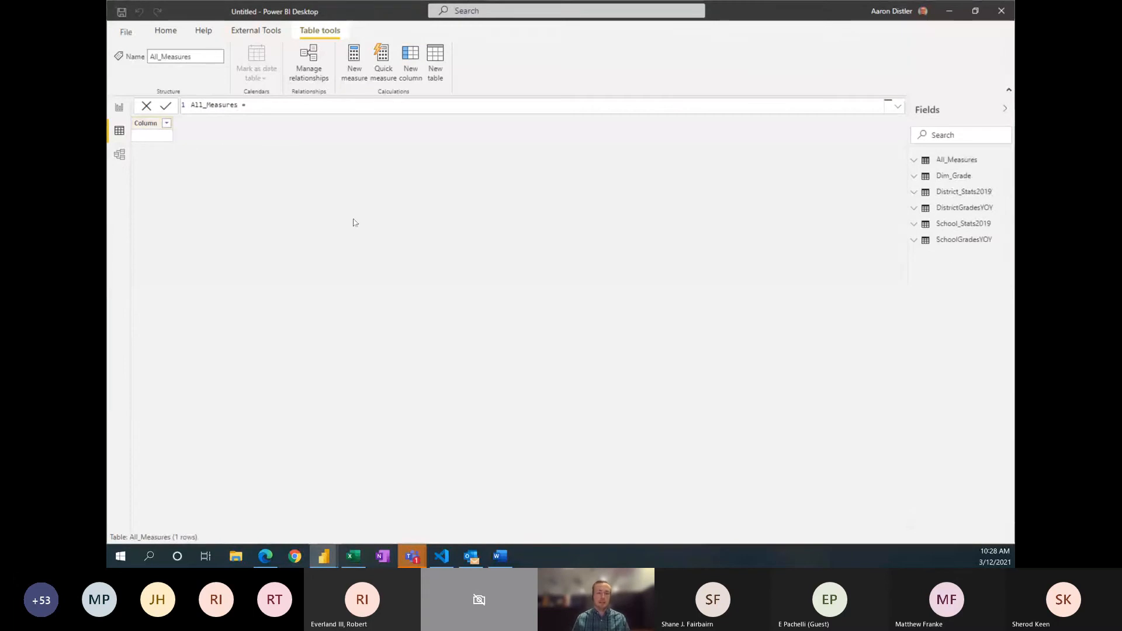
# Step: Add a measure named Count_SchoolGrade to the All_Measures table and begin its formula on an indented second line
pyautogui.click(955, 163)
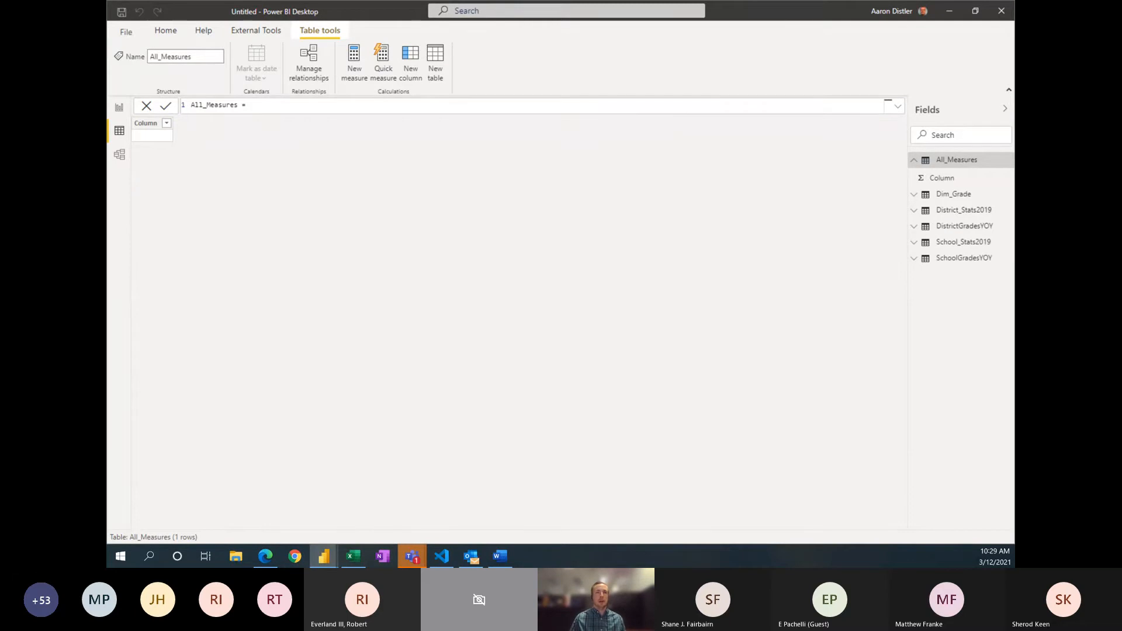
pyautogui.hotkey('alt', 'Tab')
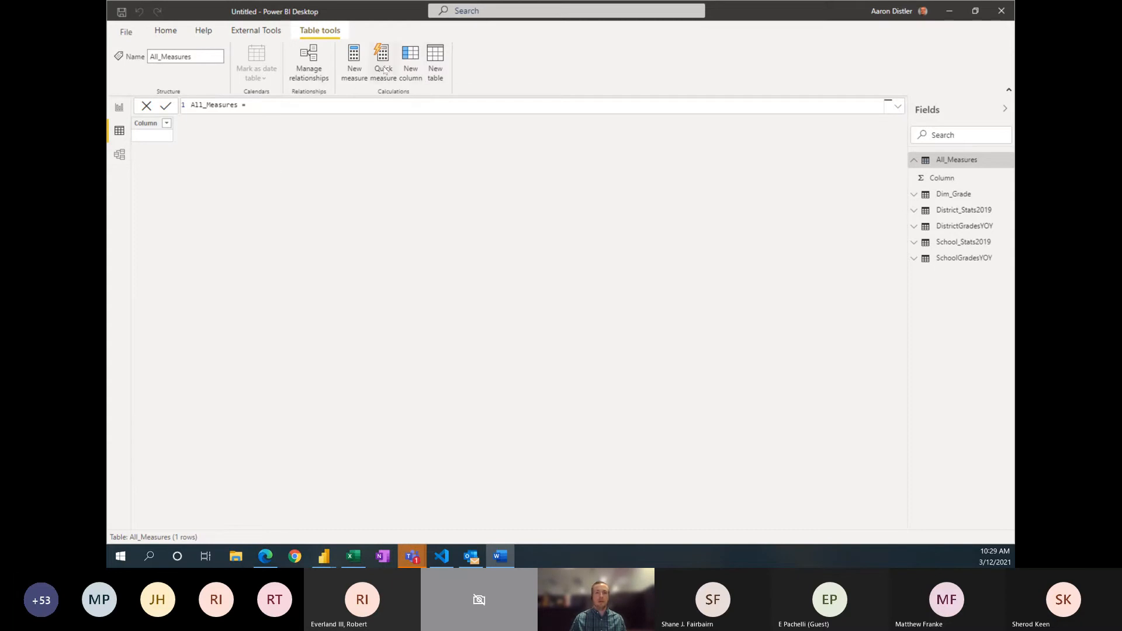
pyautogui.click(355, 58)
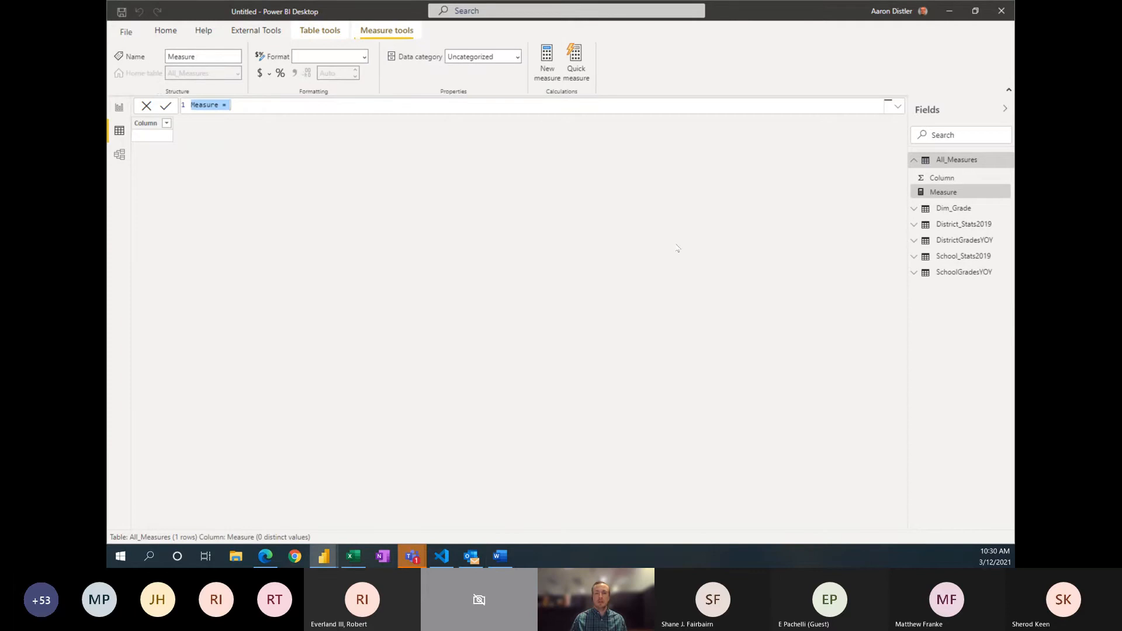
pyautogui.doubleClick(212, 105)
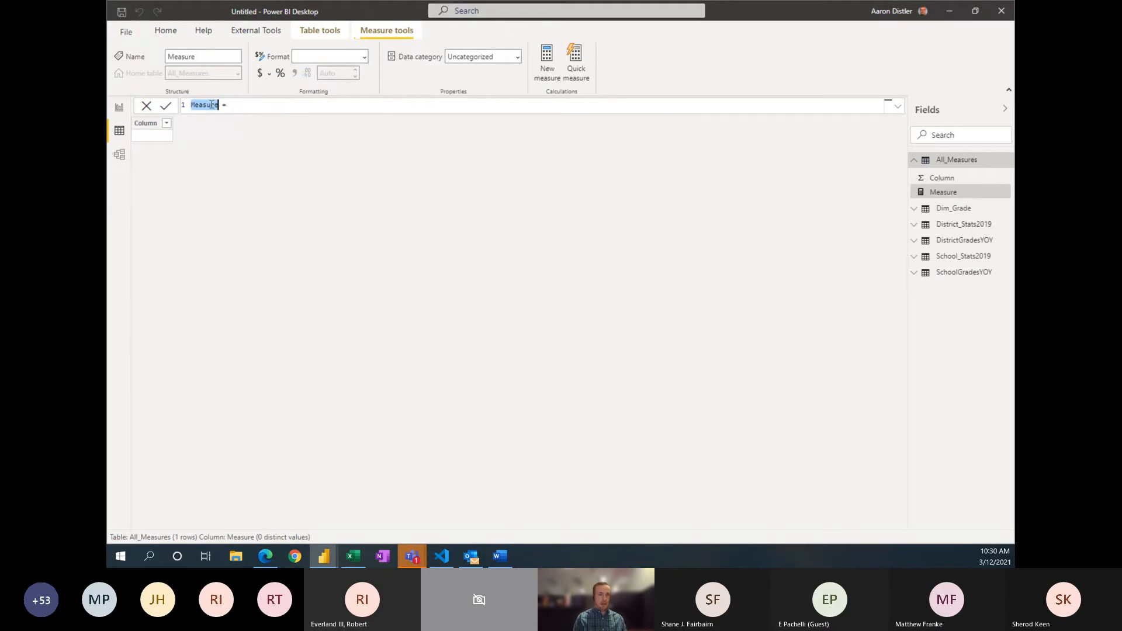
pyautogui.write('Count')
pyautogui.write(' Sch')
pyautogui.write('oolGrade')
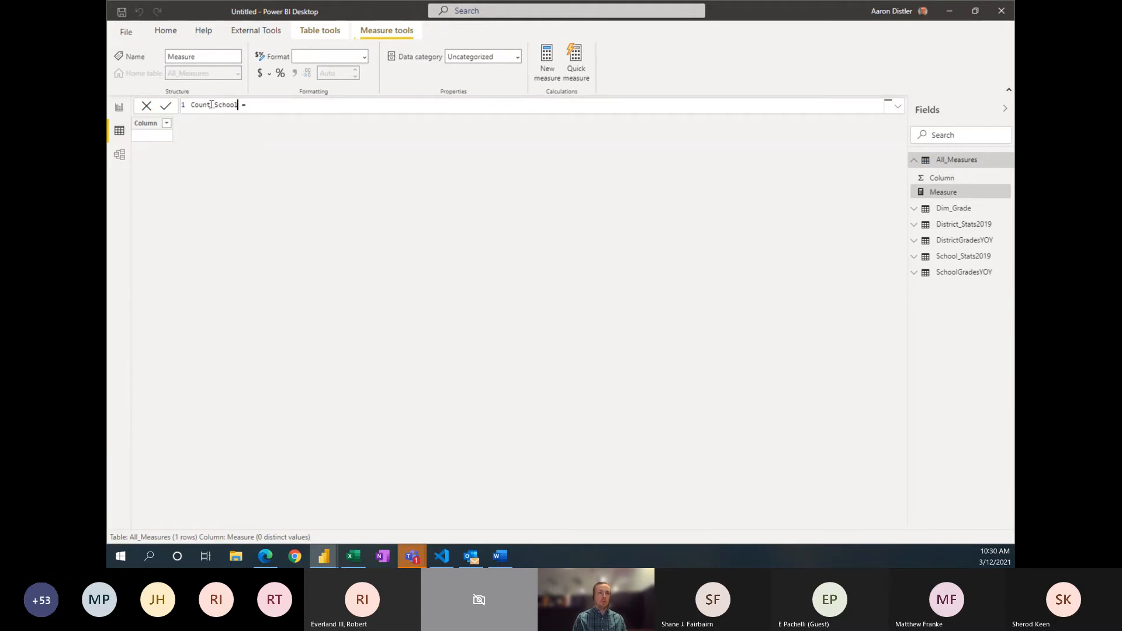
pyautogui.press('Right')
pyautogui.press('Right')
pyautogui.hotkey('shift', 'Return')
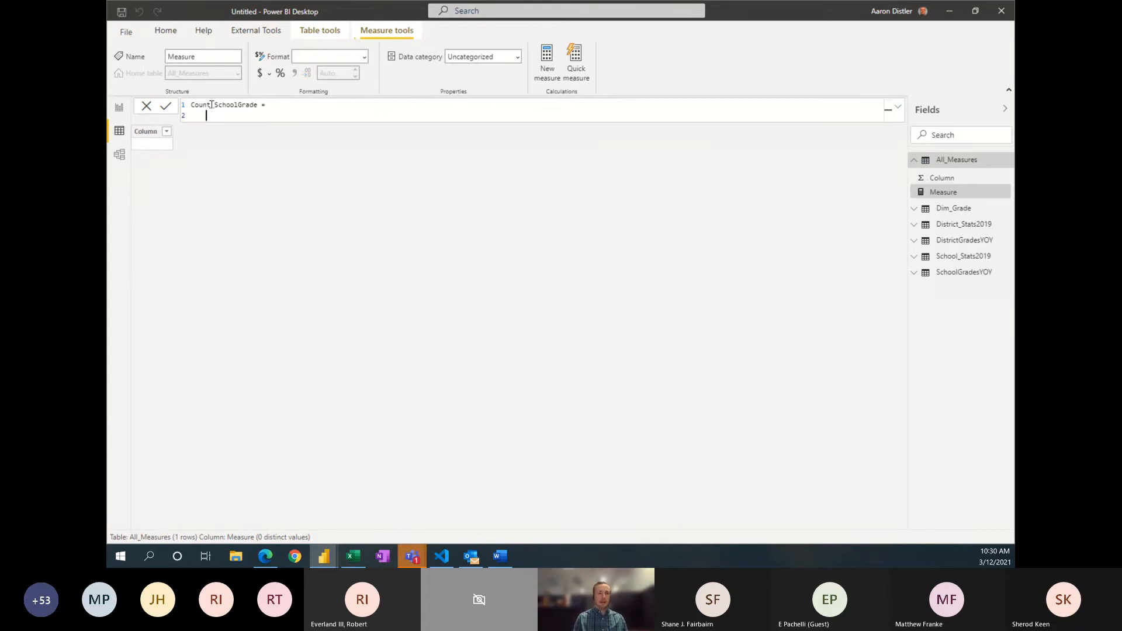
# Step: Define the Count_SchoolGrade measure as COUNT(SchoolGradesYOY[Grade]) and commit it
pyautogui.write('c')
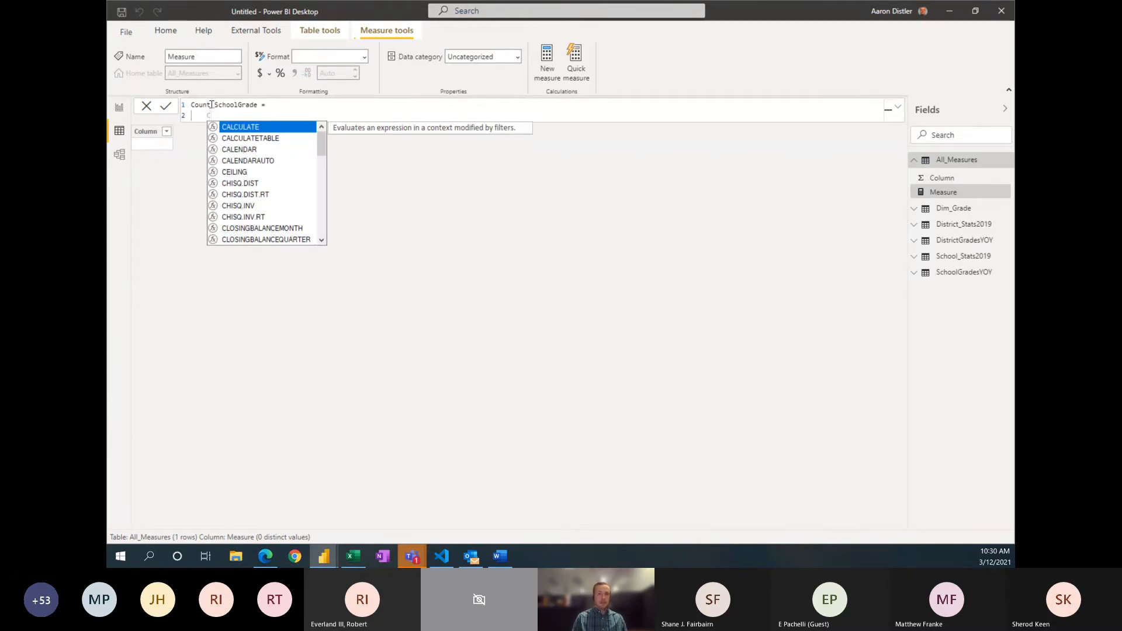
pyautogui.write('ount')
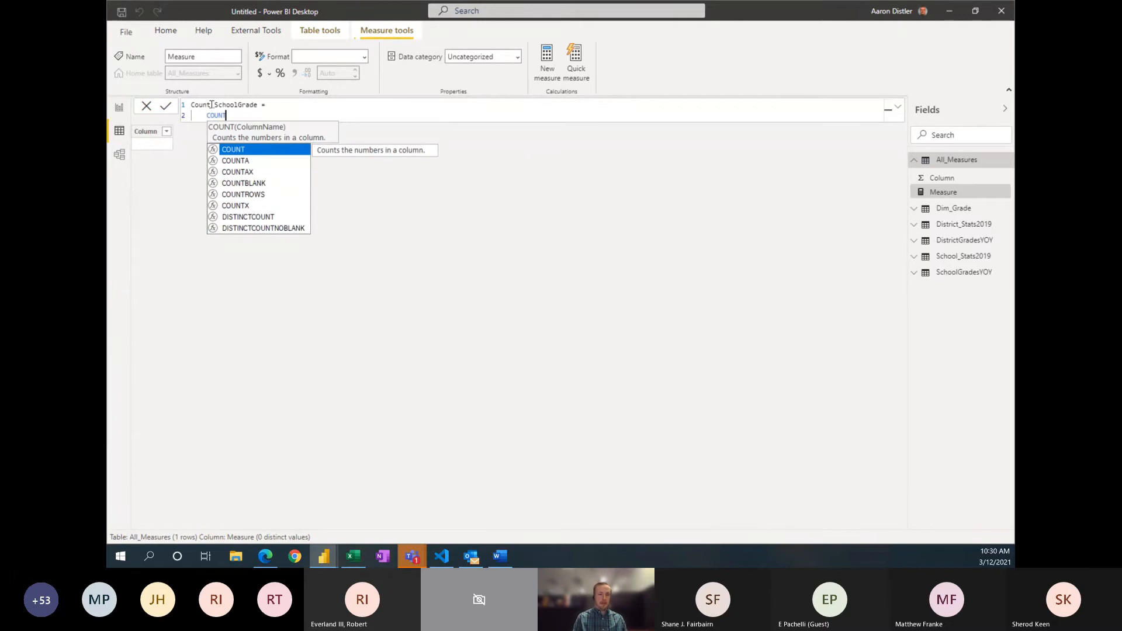
pyautogui.write('(')
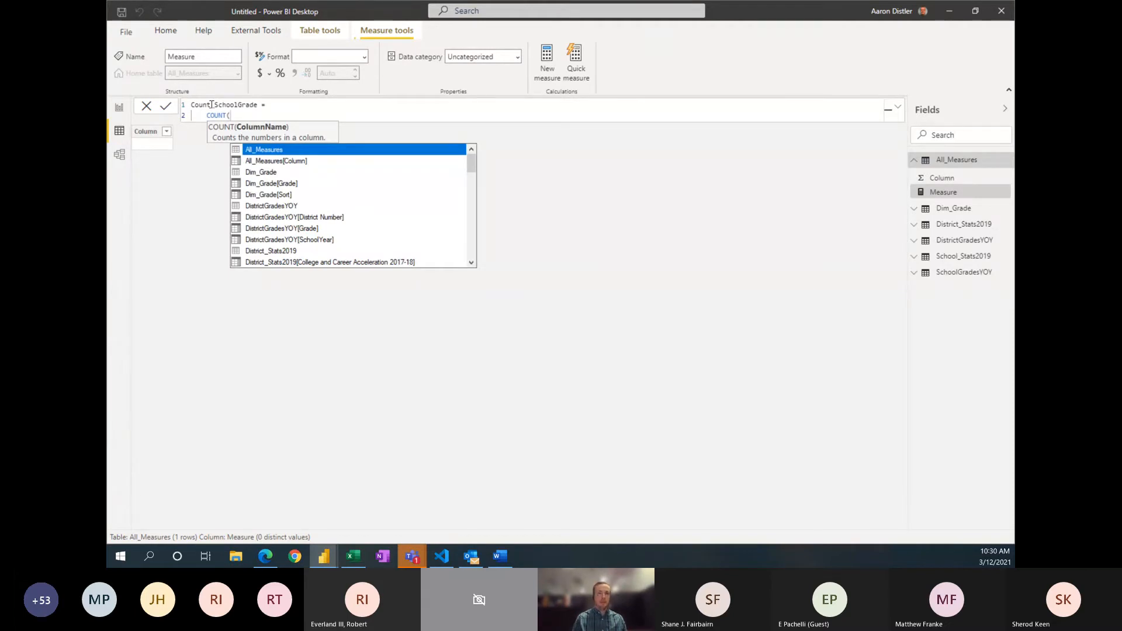
pyautogui.write('School')
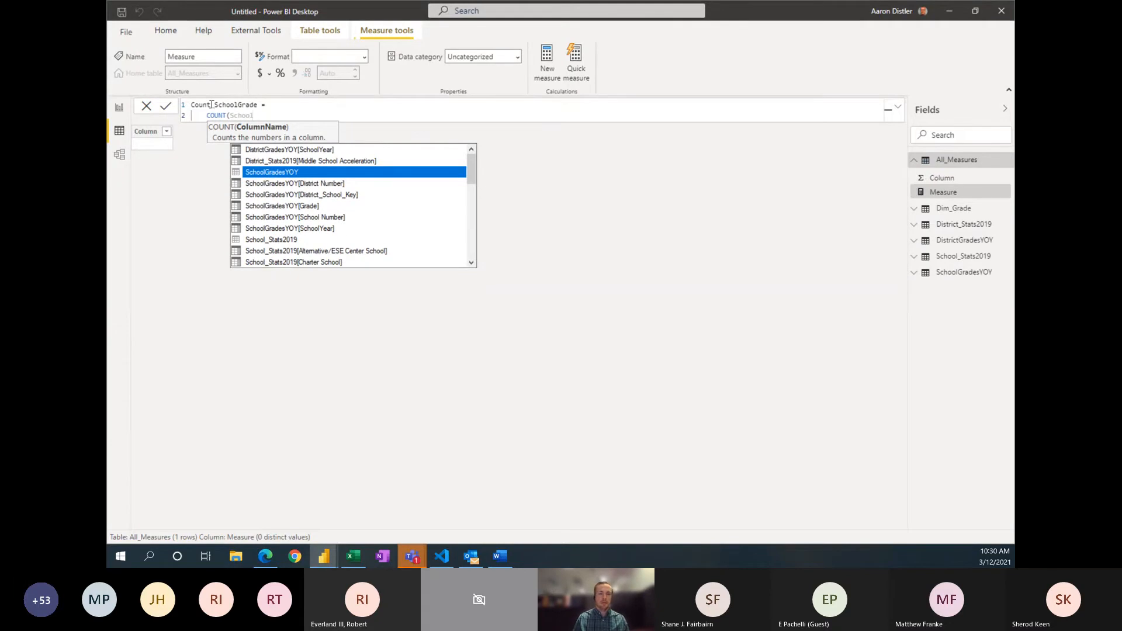
pyautogui.press('Down')
pyautogui.press('Down')
pyautogui.press('Down')
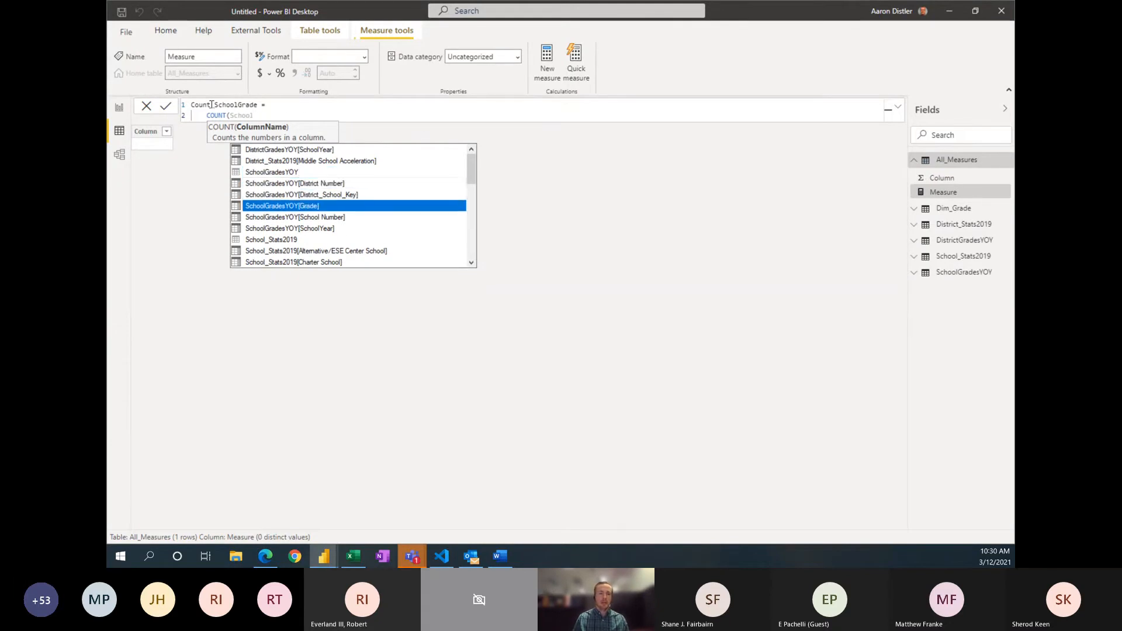
pyautogui.press('Tab')
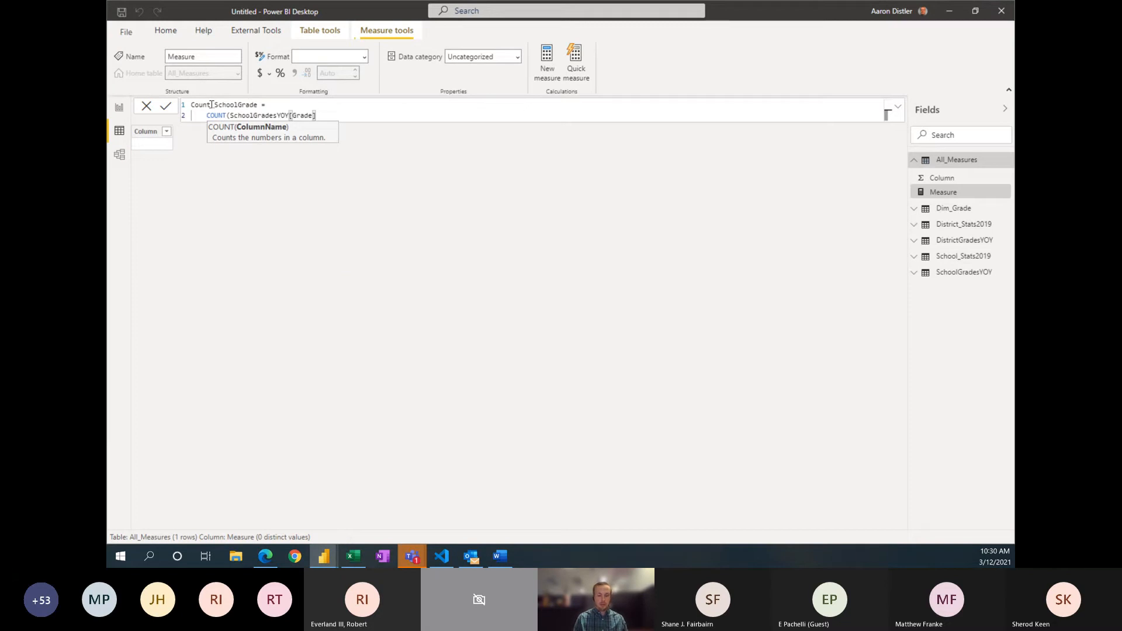
pyautogui.write(')')
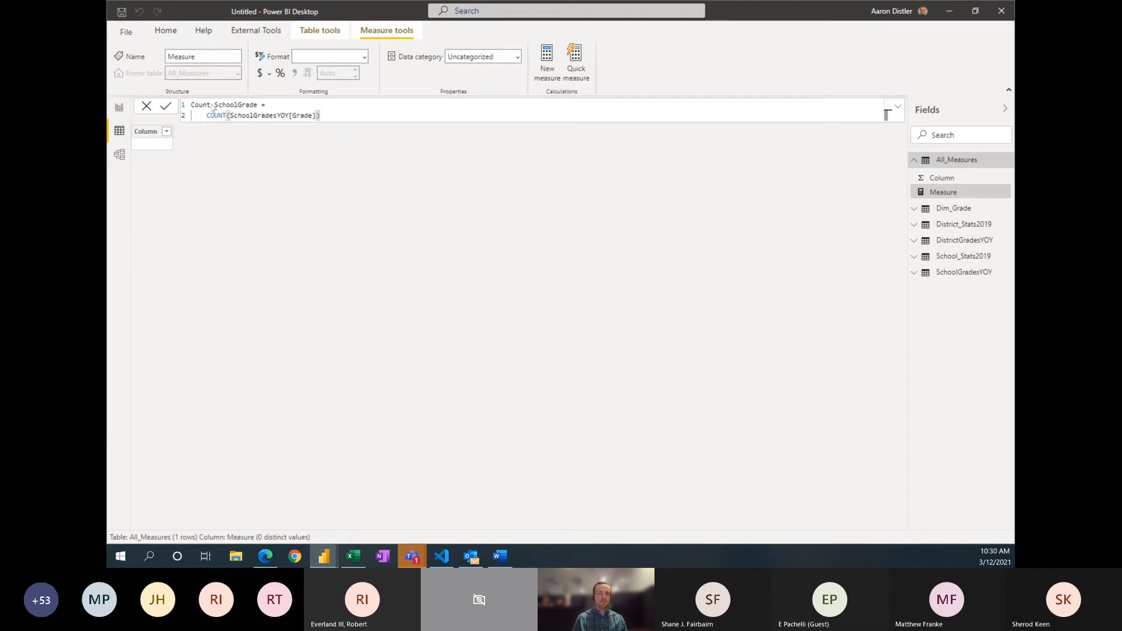
pyautogui.press('Return')
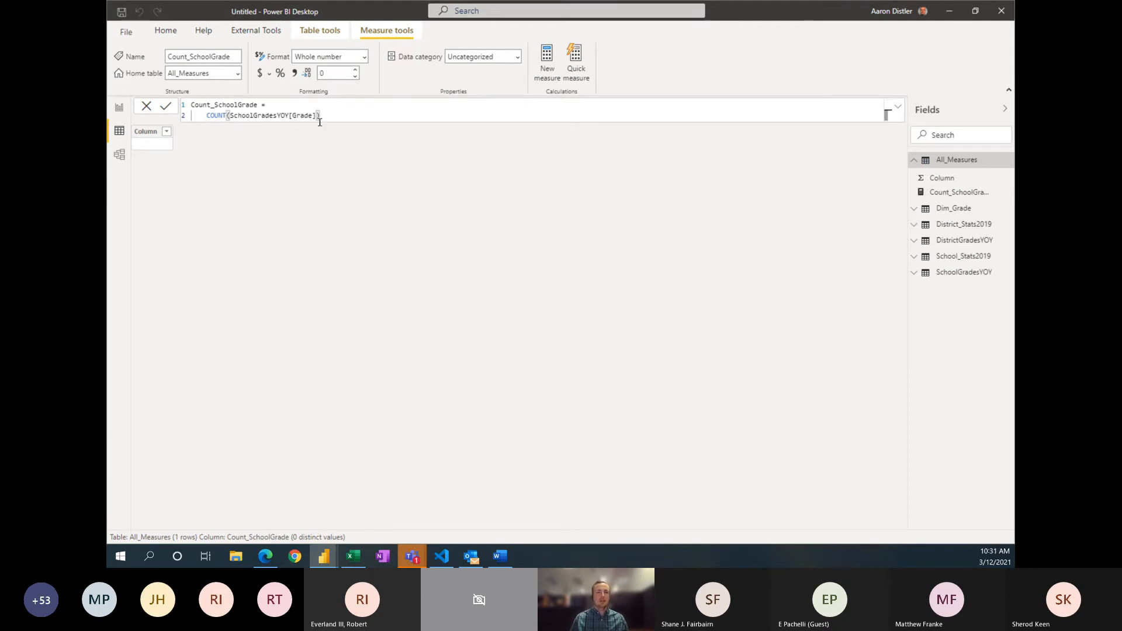
# Step: Add another measure named Count_Schools to the All_Measures table
pyautogui.click(546, 58)
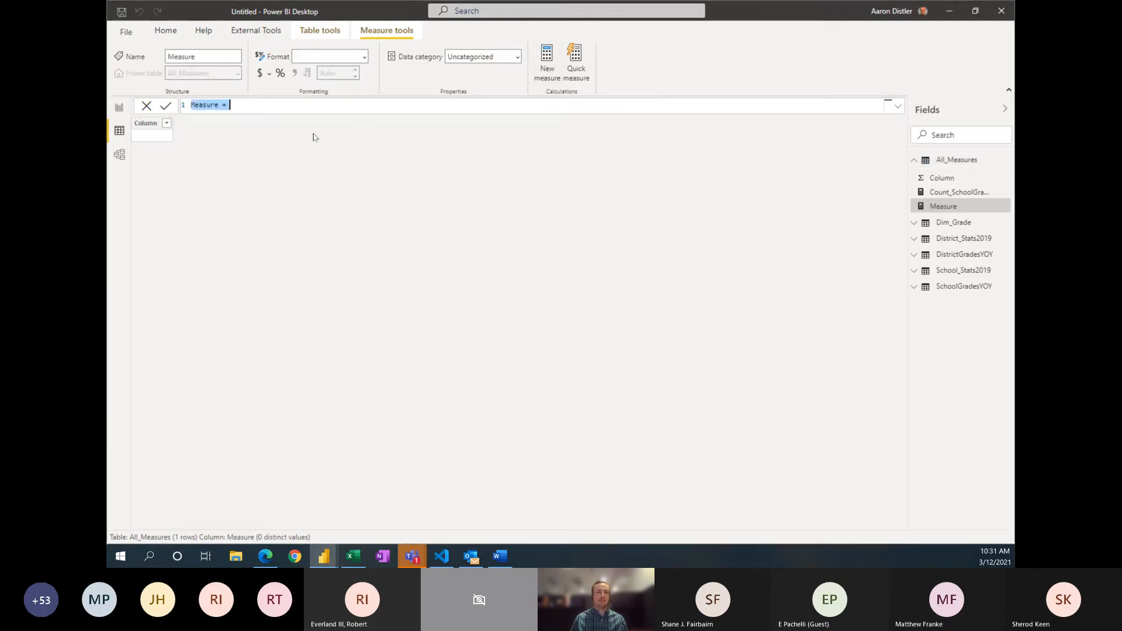
pyautogui.doubleClick(202, 103)
pyautogui.write('Cou')
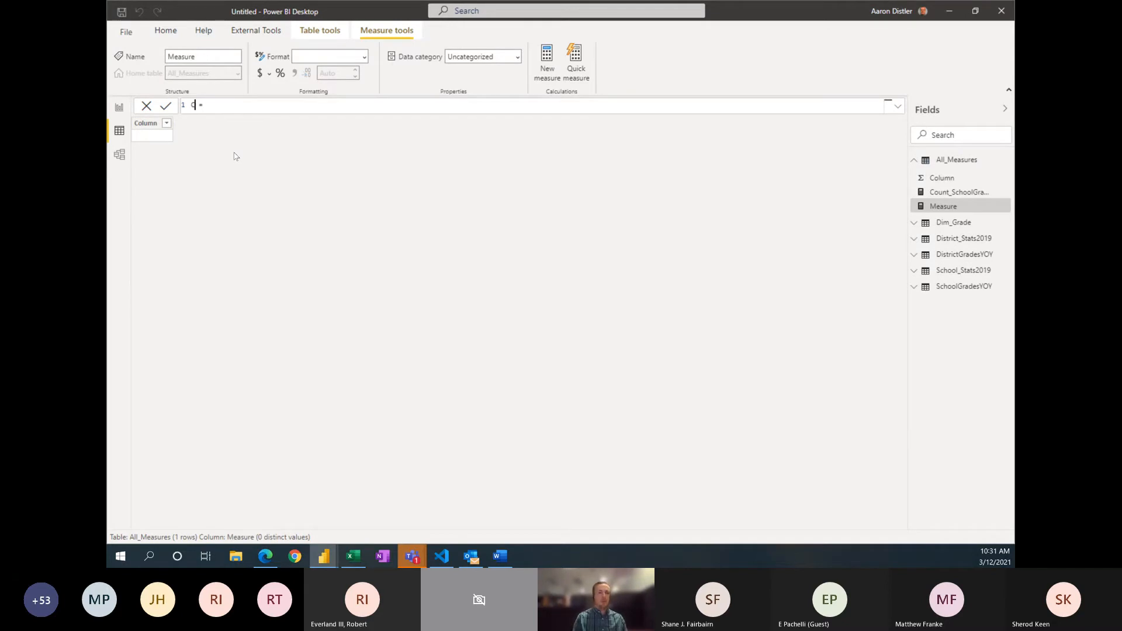
pyautogui.write('nt_Schools')
pyautogui.click(256, 104)
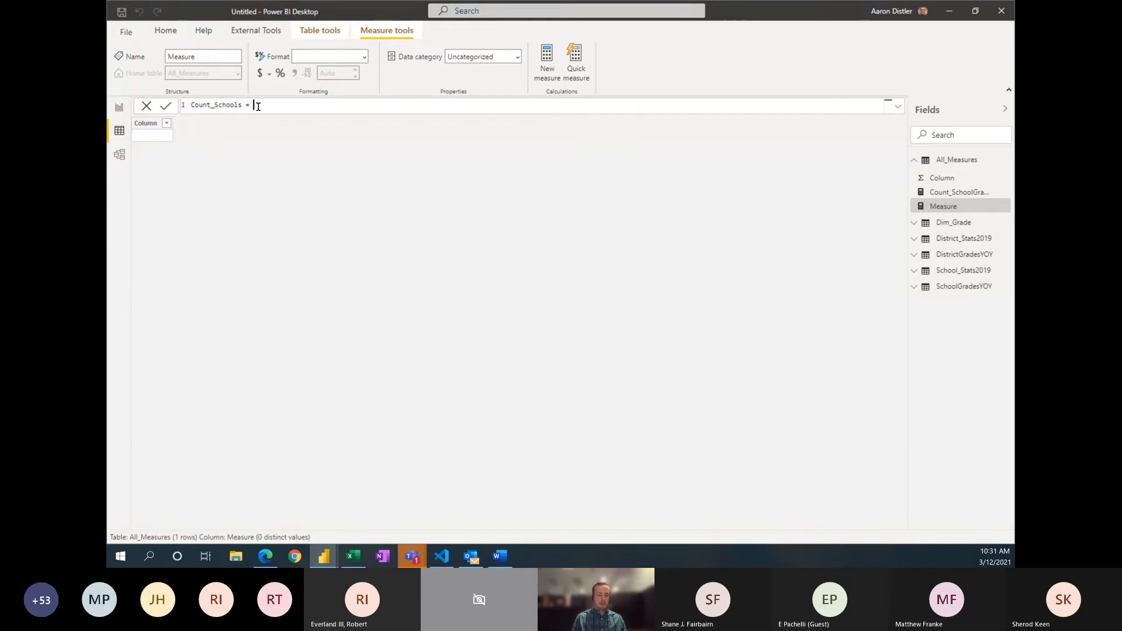
# Step: Define the Count_Schools measure as COUNT(School_Stats2019[District_School_Key]), commit it and collapse the All_Measures table
pyautogui.write('COUNT(')
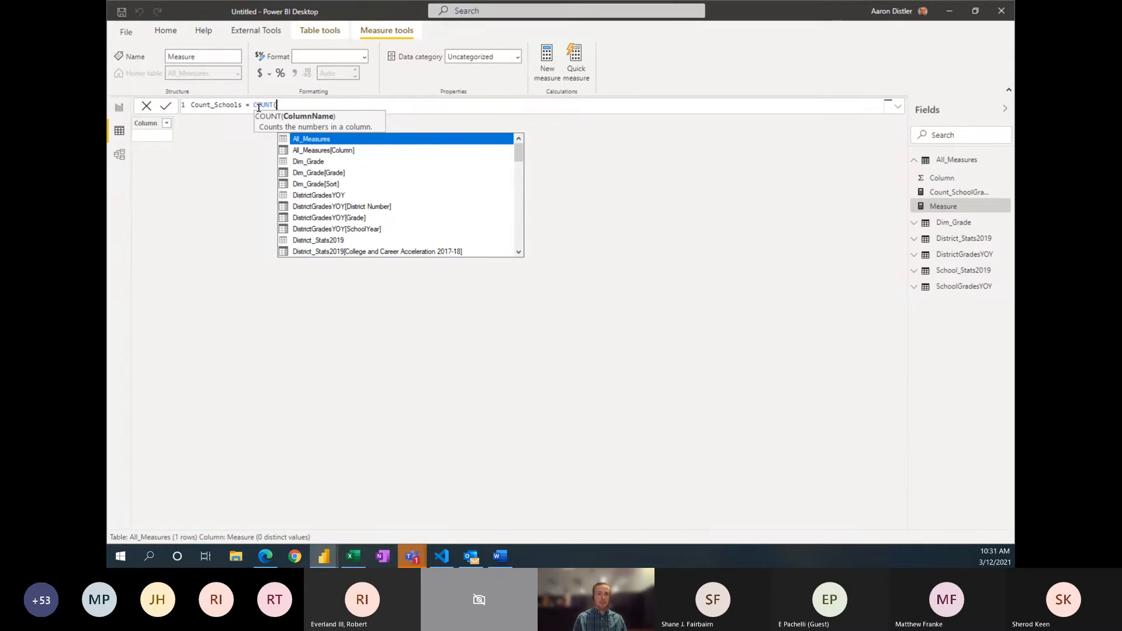
pyautogui.write('School')
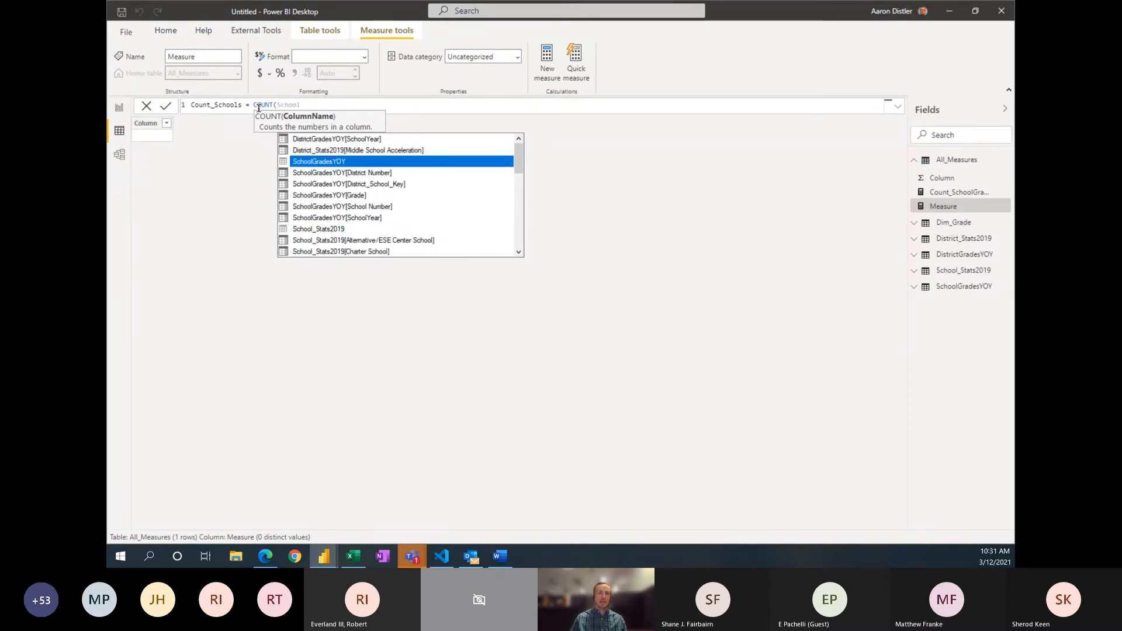
pyautogui.scroll(-1, 353, 241)
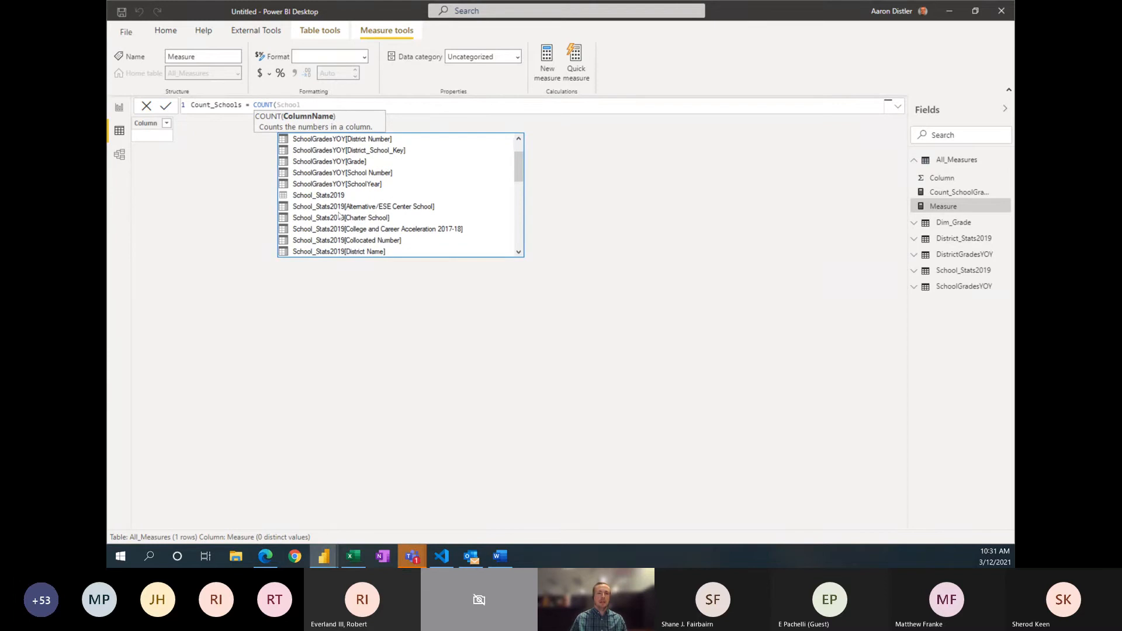
pyautogui.scroll(-1, 342, 220)
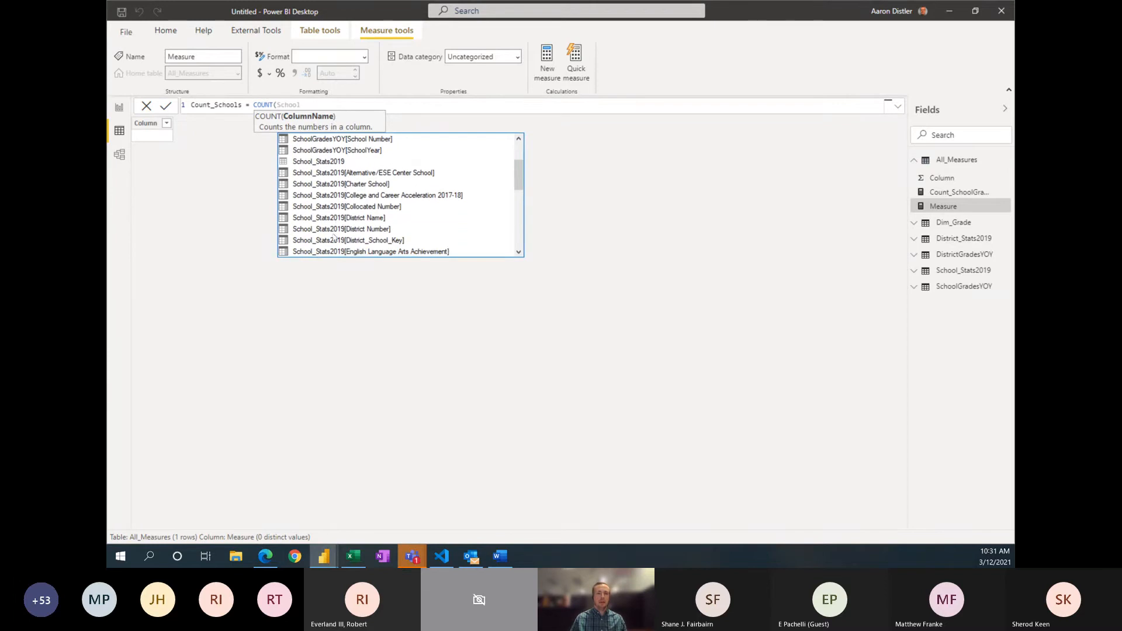
pyautogui.click(333, 241)
pyautogui.click(333, 240)
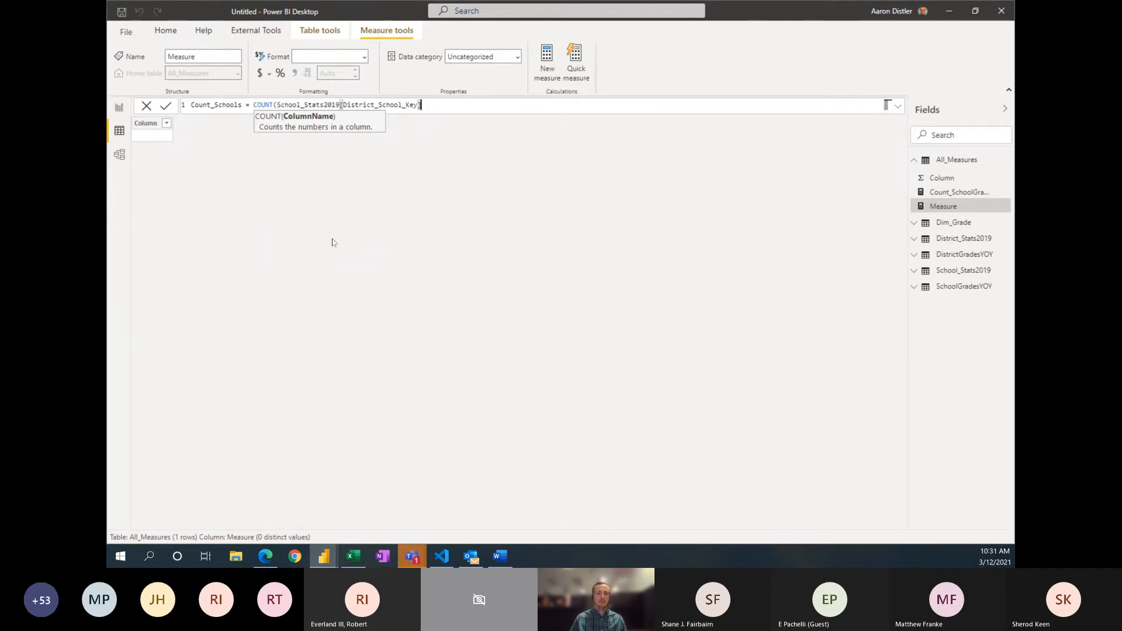
pyautogui.write(')')
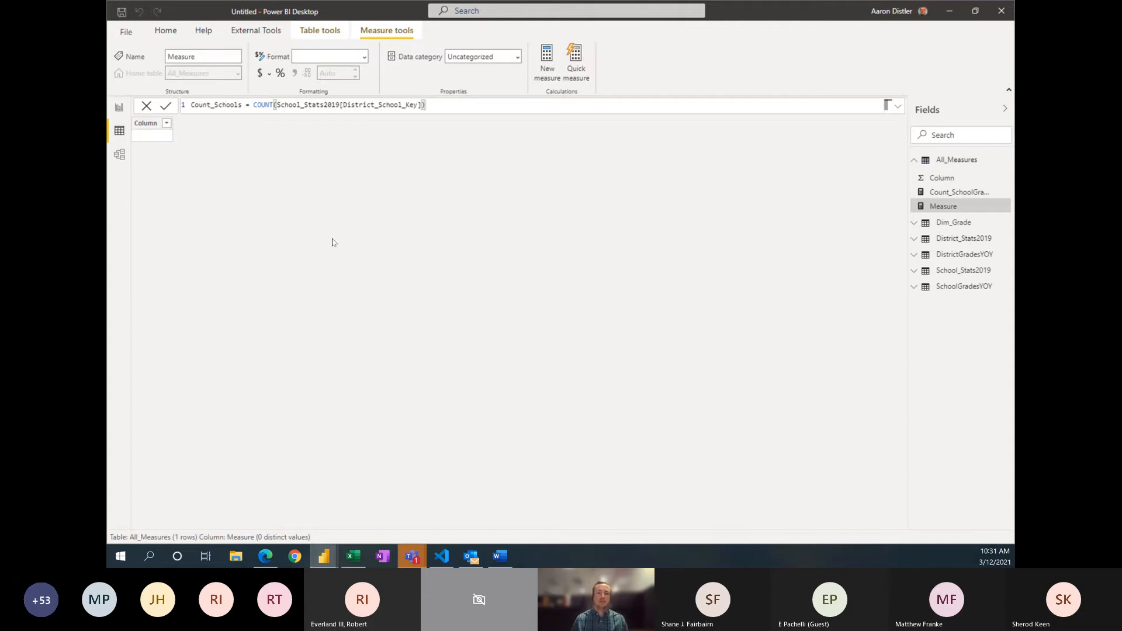
pyautogui.press('Return')
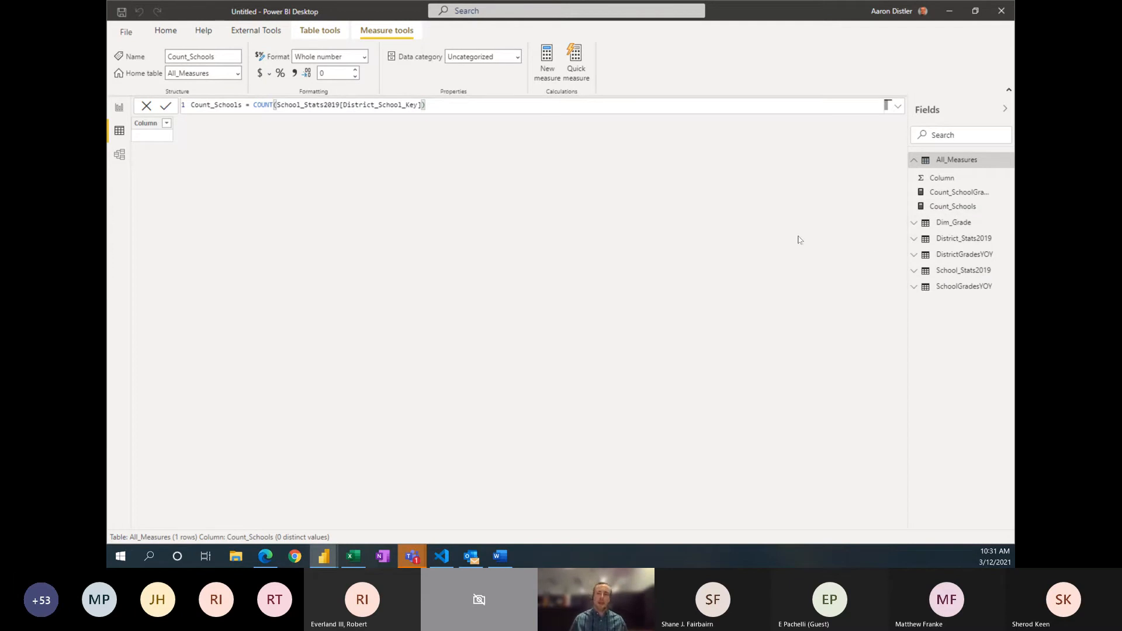
pyautogui.click(914, 160)
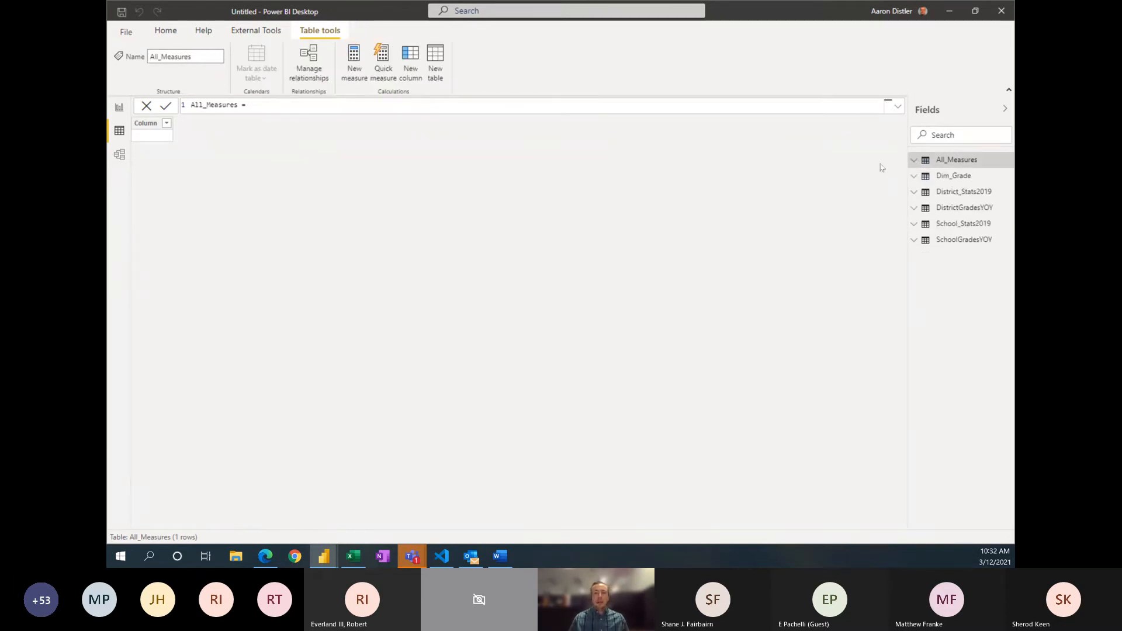
# Step: Switch to the report view and insert the image Florida-Code_Logo_CMYK-1.png on the blank Page 1
pyautogui.click(120, 108)
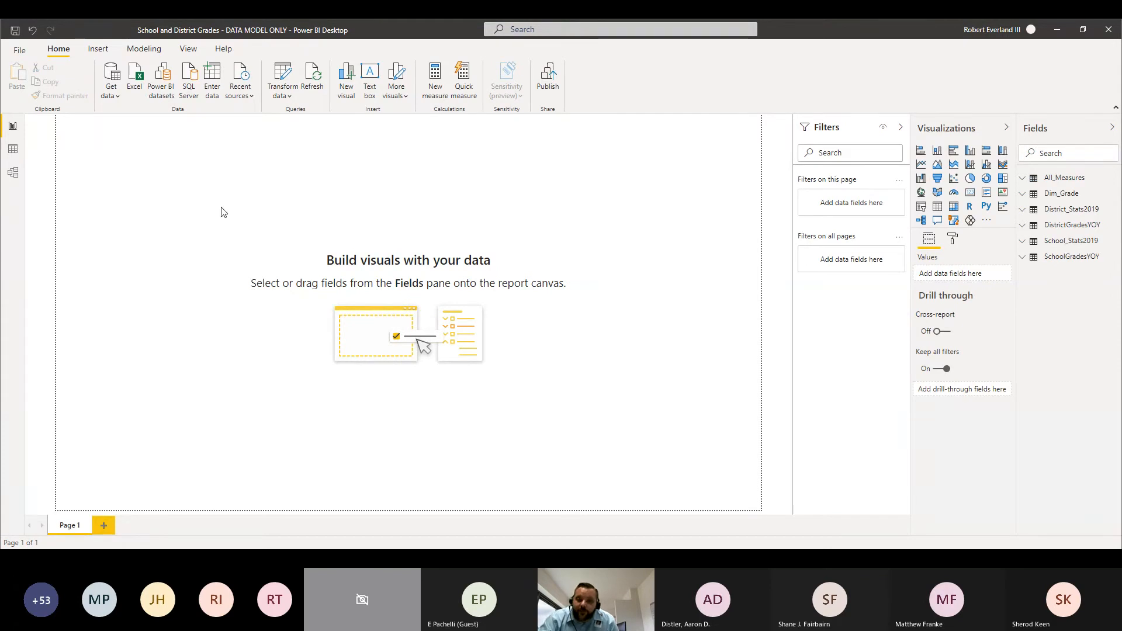
pyautogui.click(96, 51)
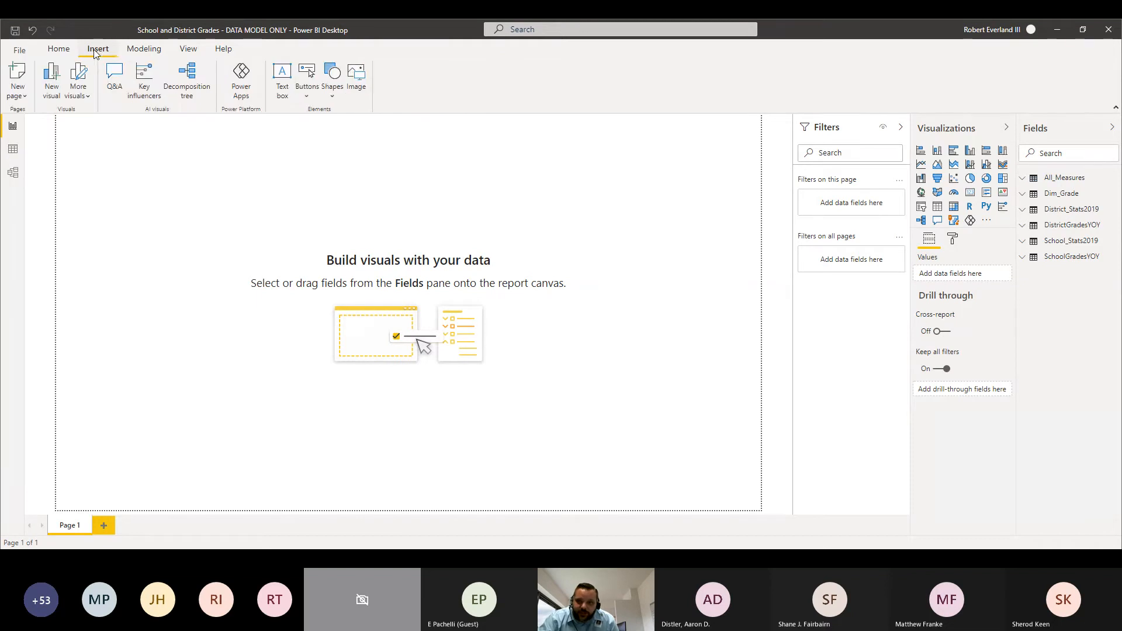
pyautogui.click(356, 76)
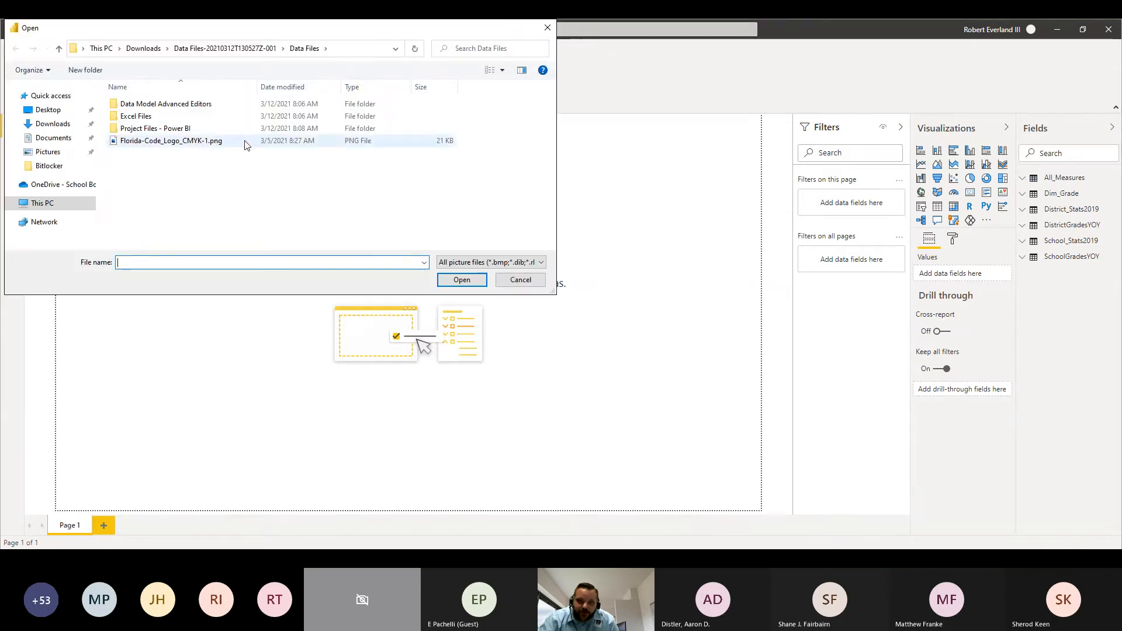
pyautogui.doubleClick(170, 145)
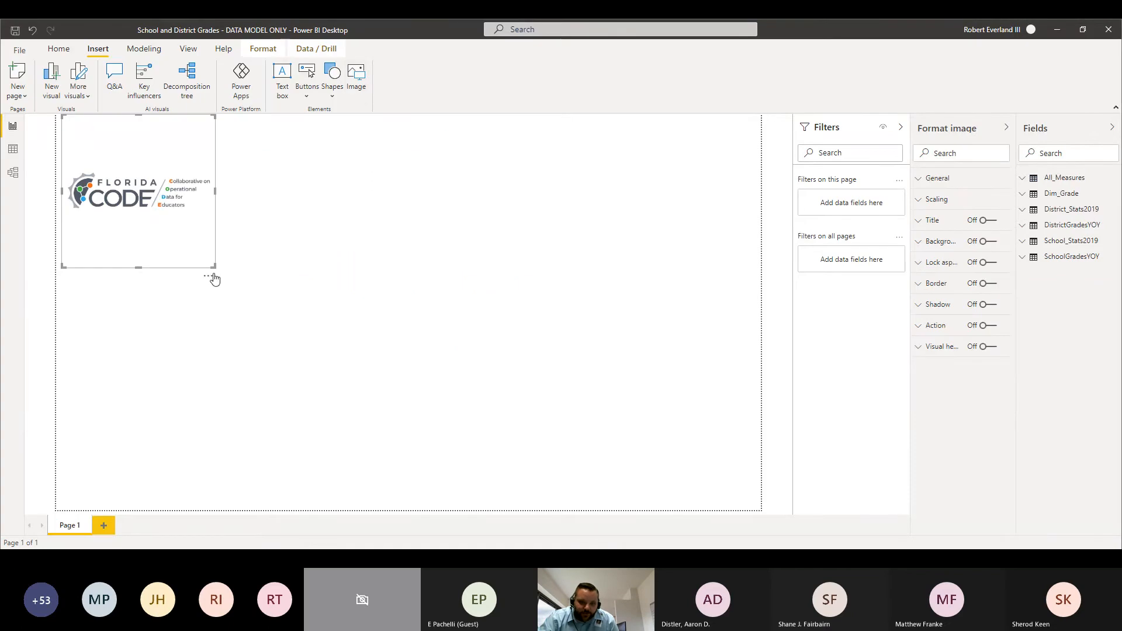
# Step: Widen the logo image, place it in the report page's upper-left corner and shorten its frame to fit the artwork
pyautogui.moveTo(210, 277); pyautogui.dragTo(222, 266)
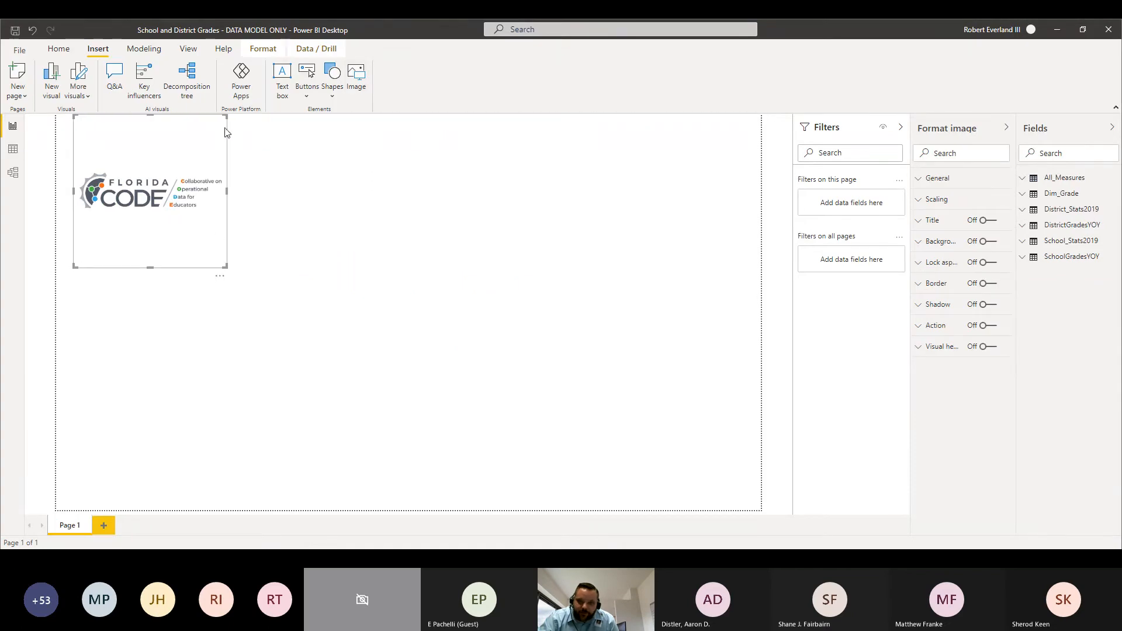
pyautogui.moveTo(225, 116); pyautogui.dragTo(266, 116)
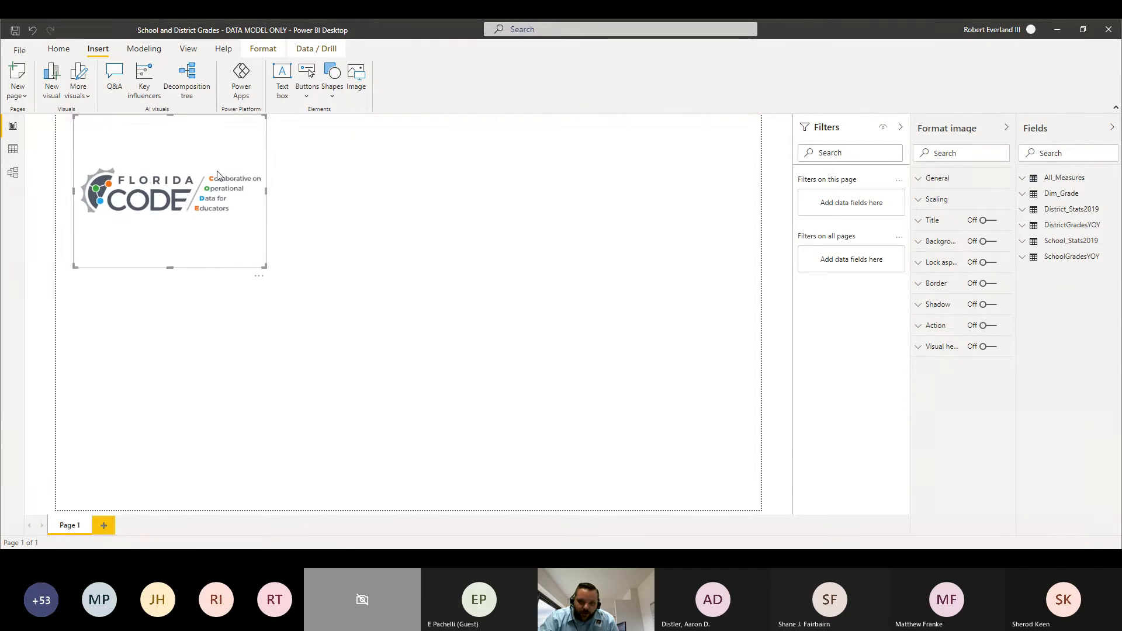
pyautogui.moveTo(177, 189); pyautogui.dragTo(157, 178)
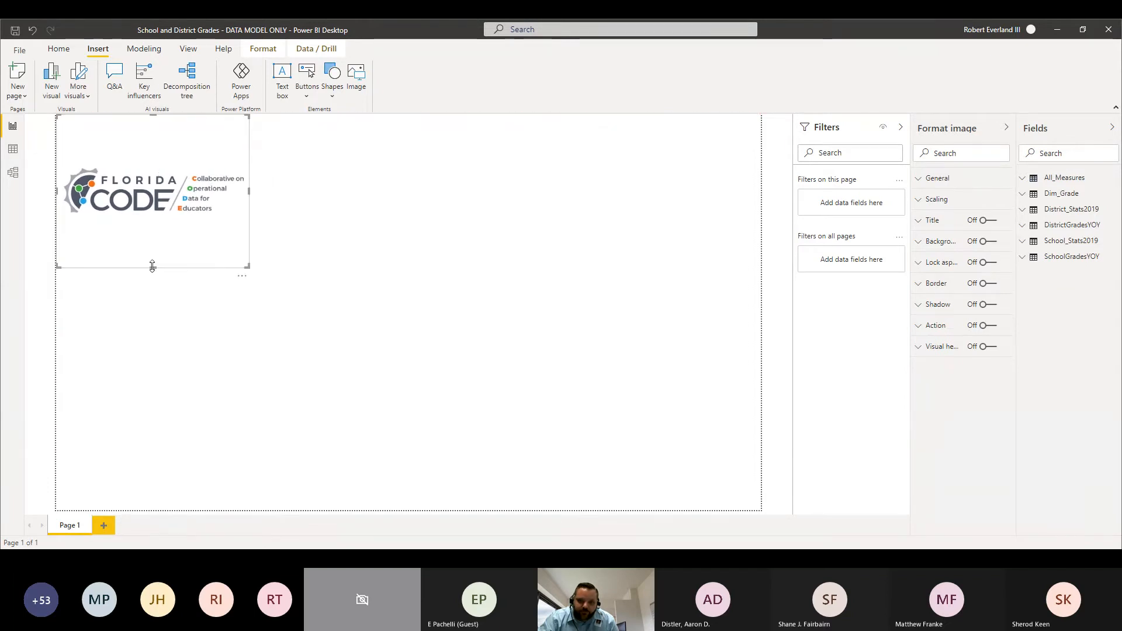
pyautogui.moveTo(153, 266); pyautogui.dragTo(163, 178)
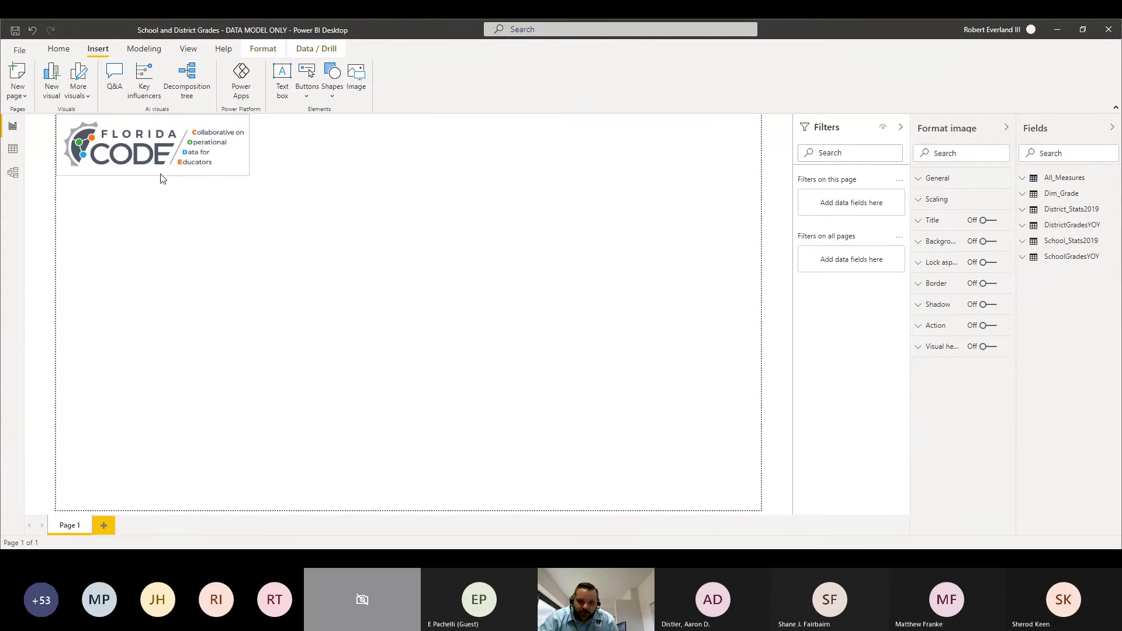
pyautogui.click(313, 238)
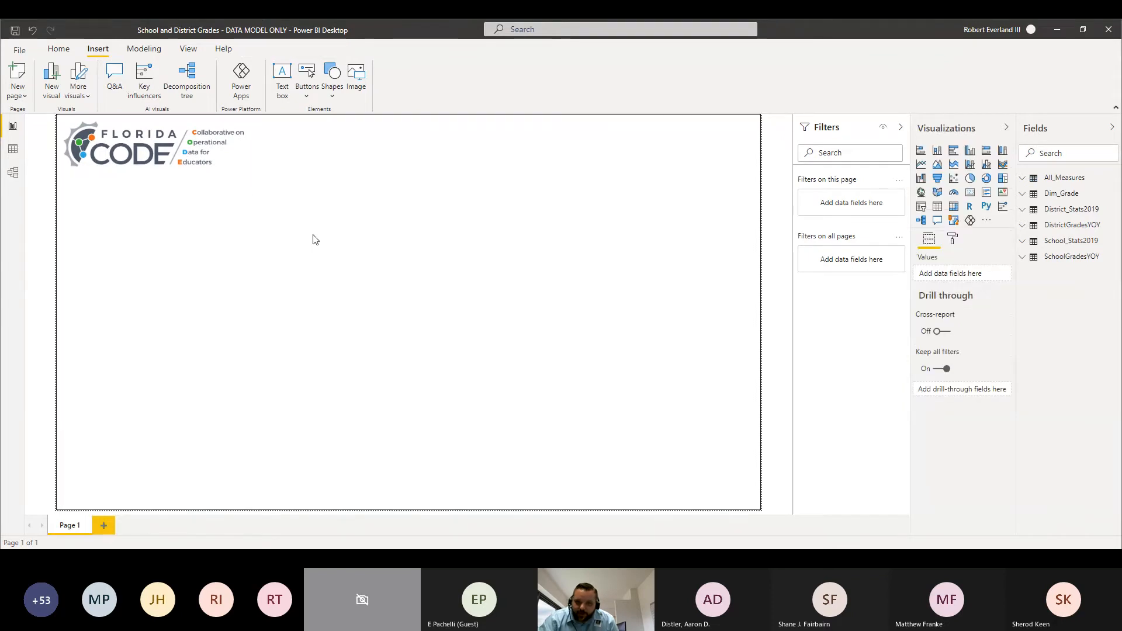
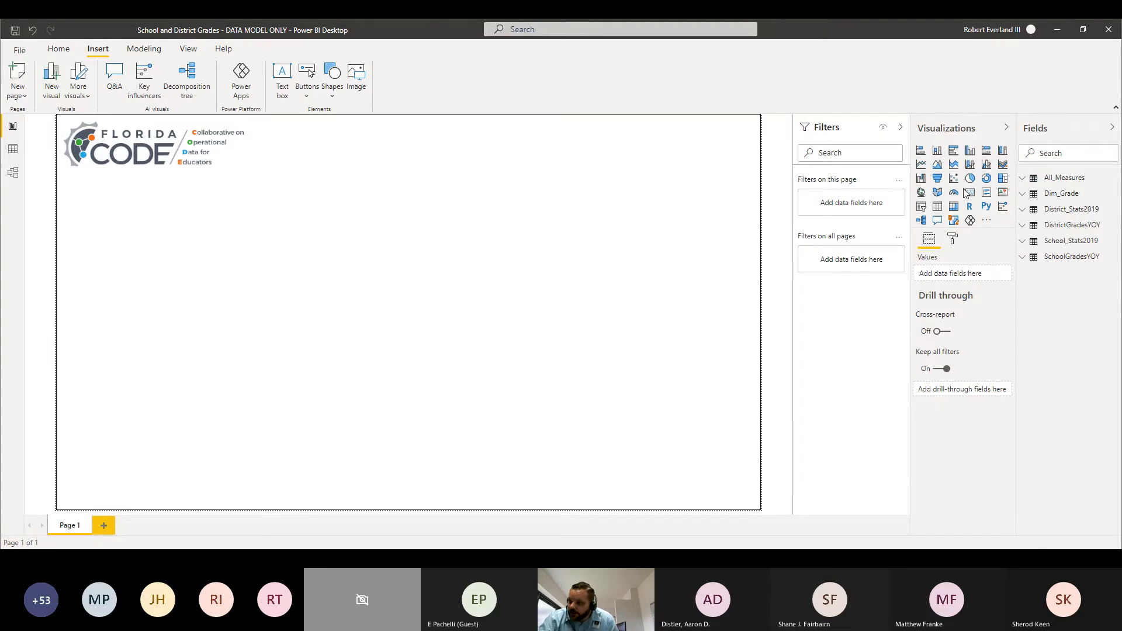
# Step: Add a District Name slicer from the District_Stats2019 table and place it just beside the logo
pyautogui.click(922, 211)
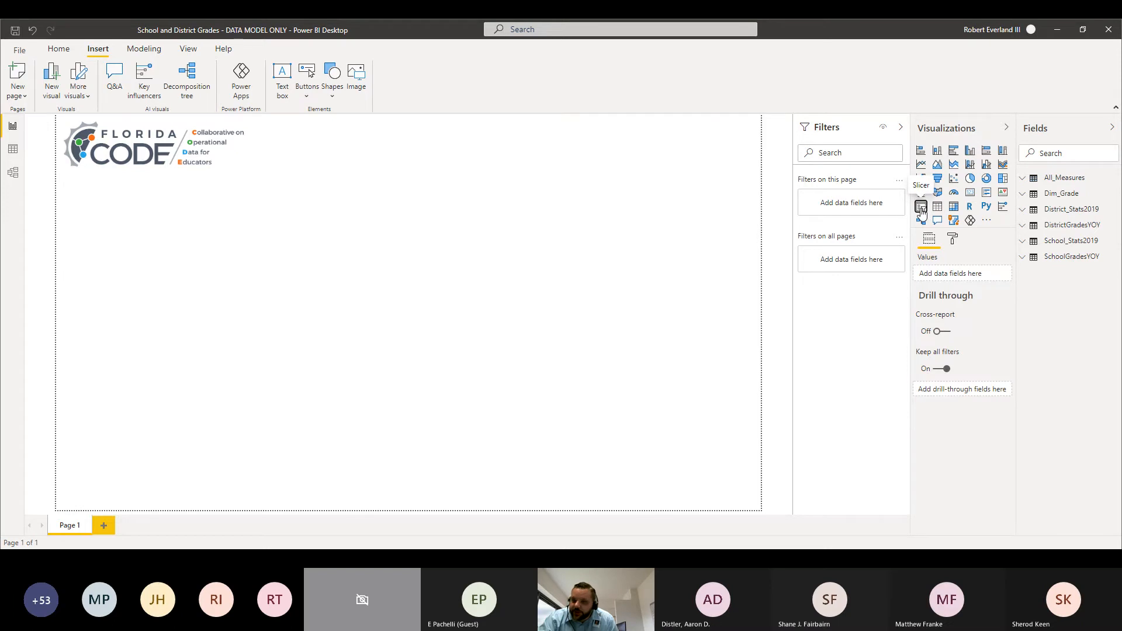
pyautogui.moveTo(169, 250); pyautogui.dragTo(389, 150)
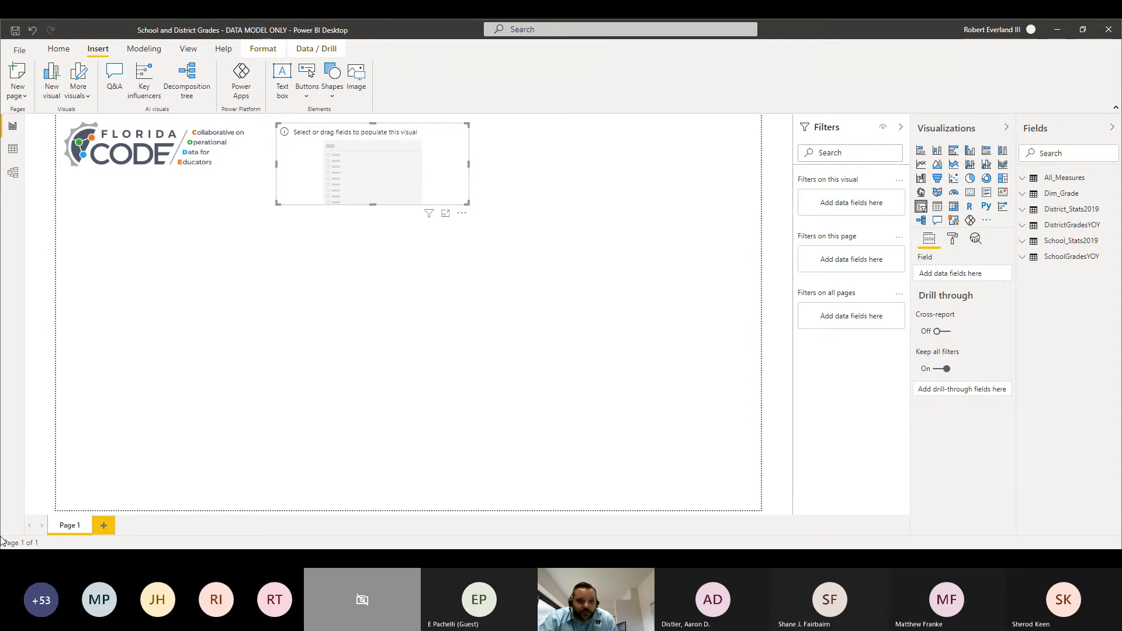
pyautogui.click(1027, 227)
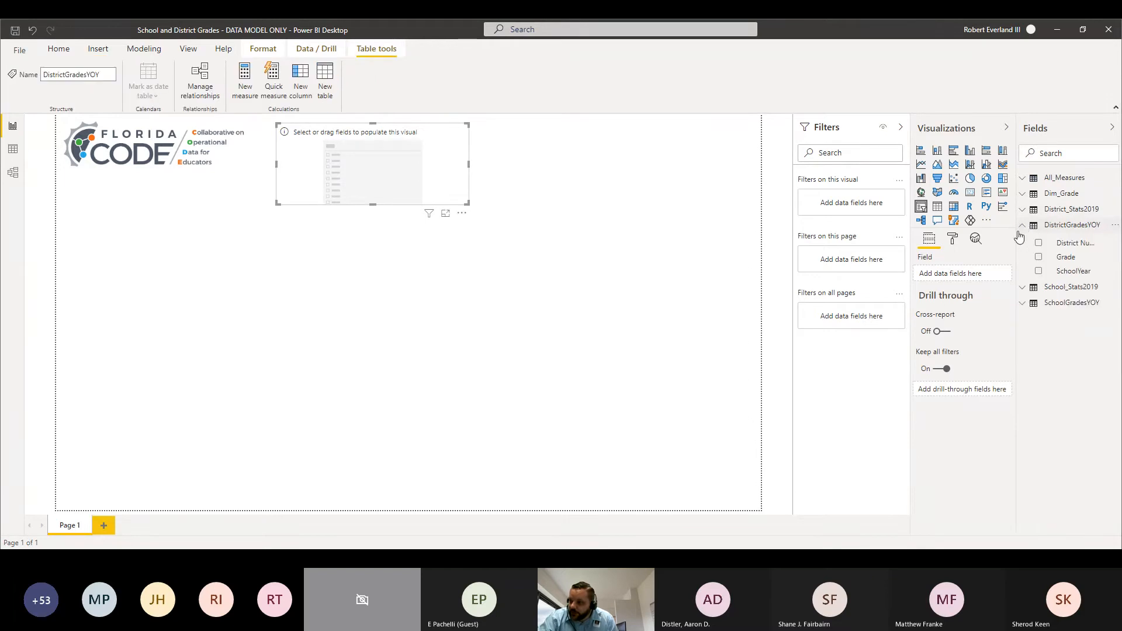
pyautogui.click(1024, 288)
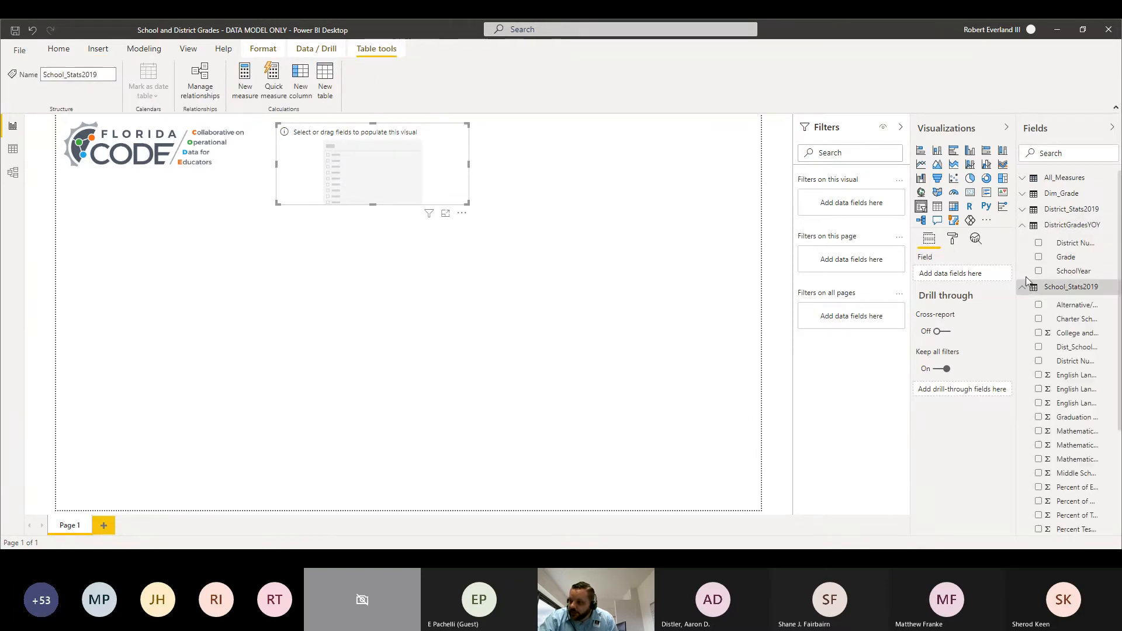
pyautogui.click(1022, 208)
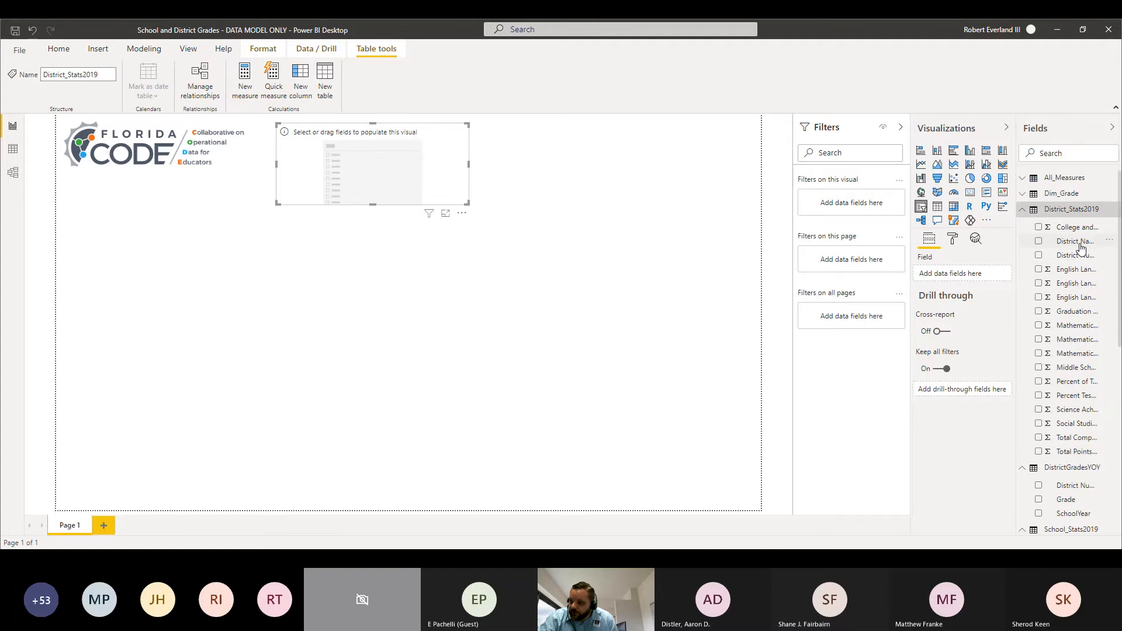
pyautogui.moveTo(1081, 248); pyautogui.dragTo(965, 281)
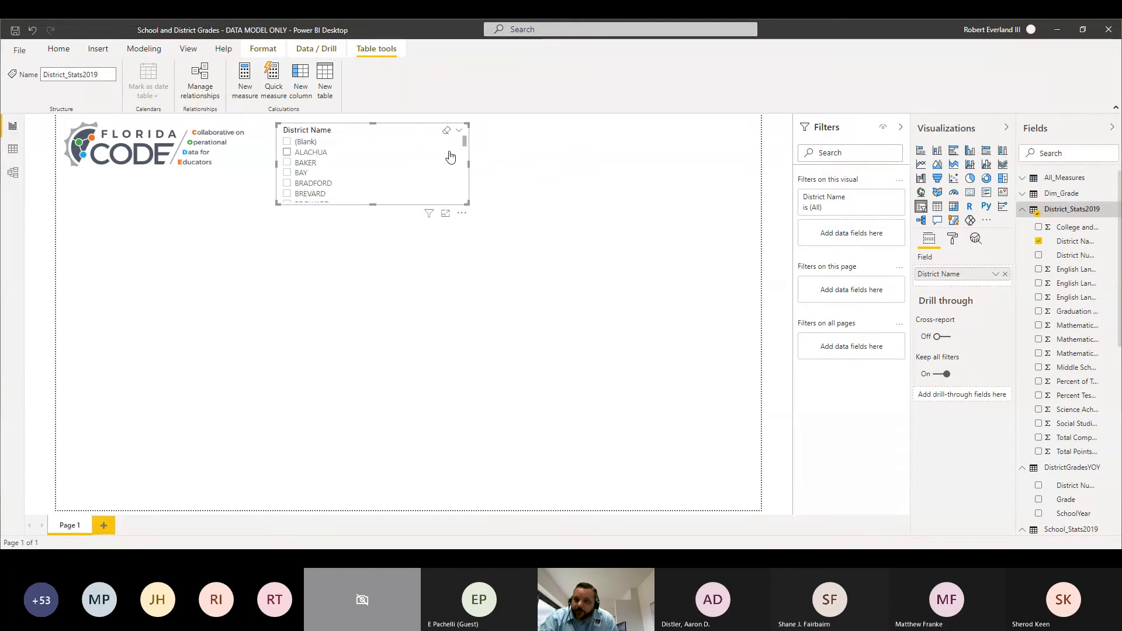
pyautogui.click(555, 202)
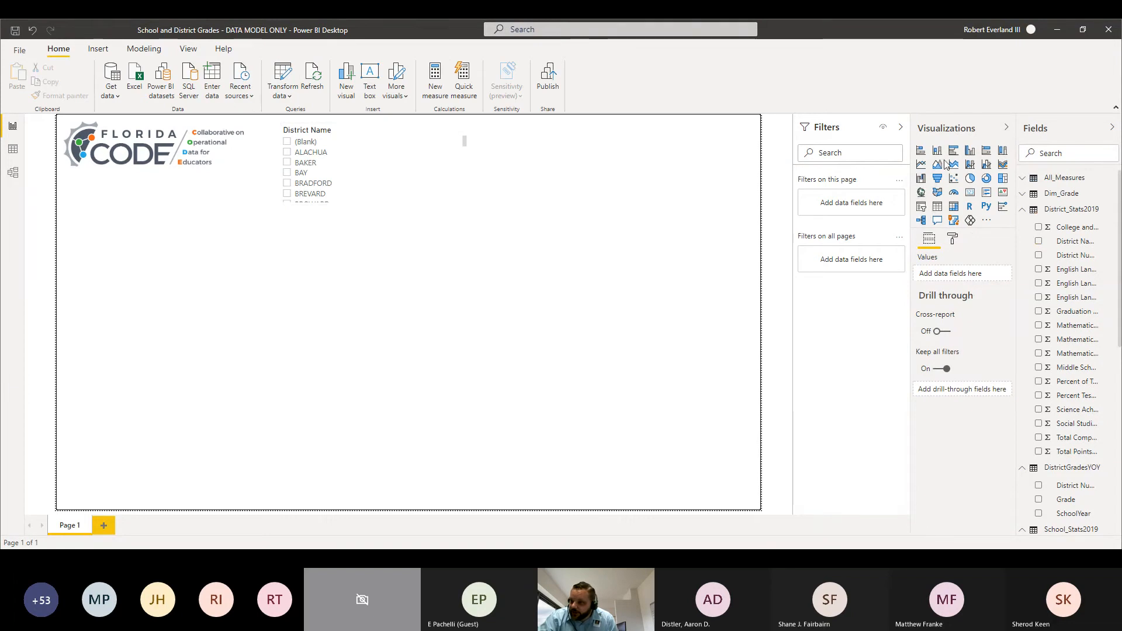
# Step: Add a second slicer with SchoolTypeText from School_Stats2019 and place it below the District Name slicer
pyautogui.click(921, 206)
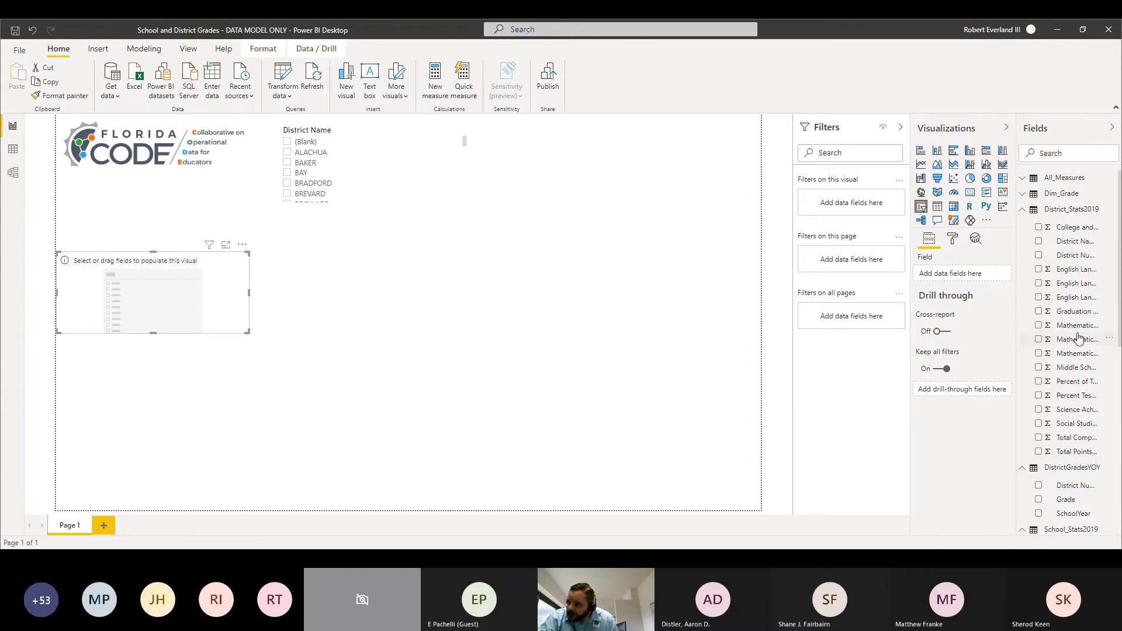
pyautogui.scroll(-5, 1071, 367)
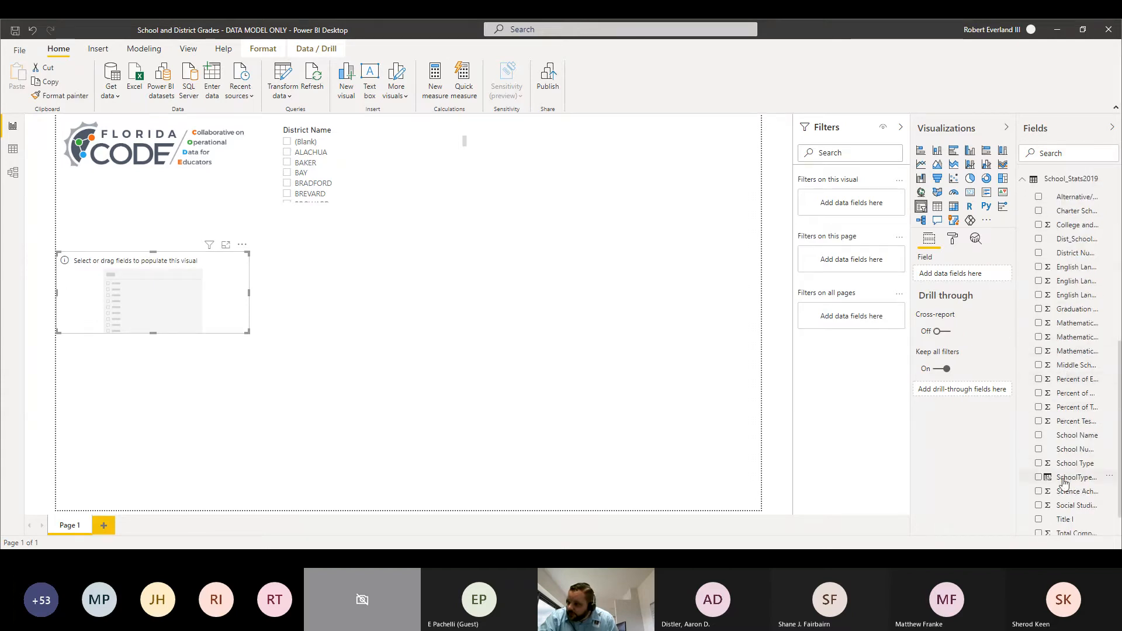
pyautogui.moveTo(1076, 480); pyautogui.dragTo(929, 275)
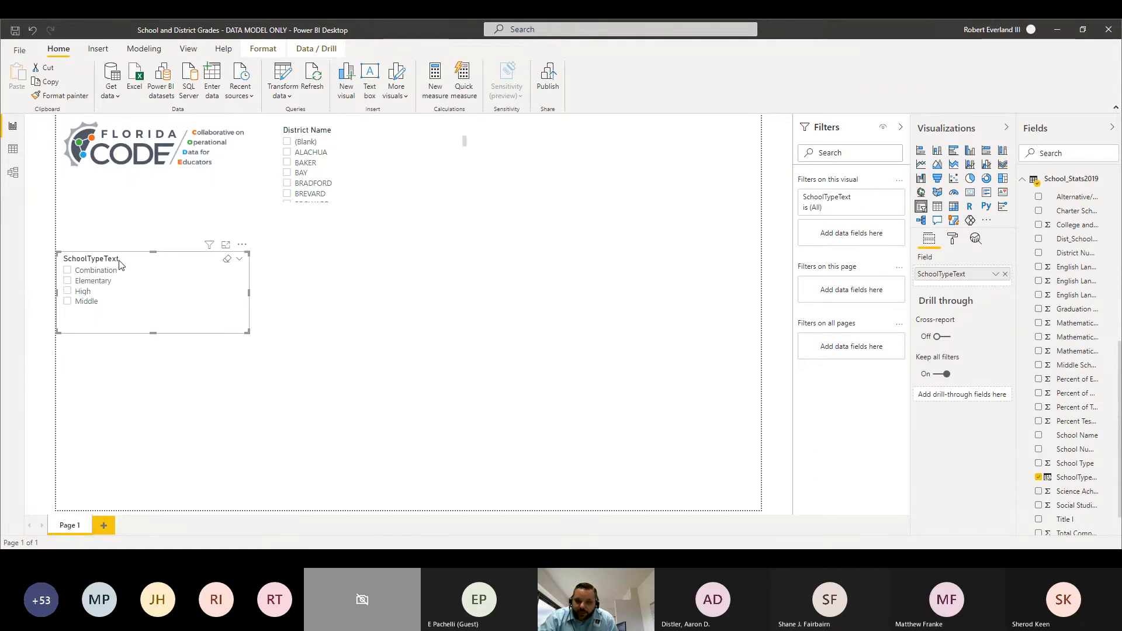
pyautogui.moveTo(120, 264); pyautogui.dragTo(346, 235)
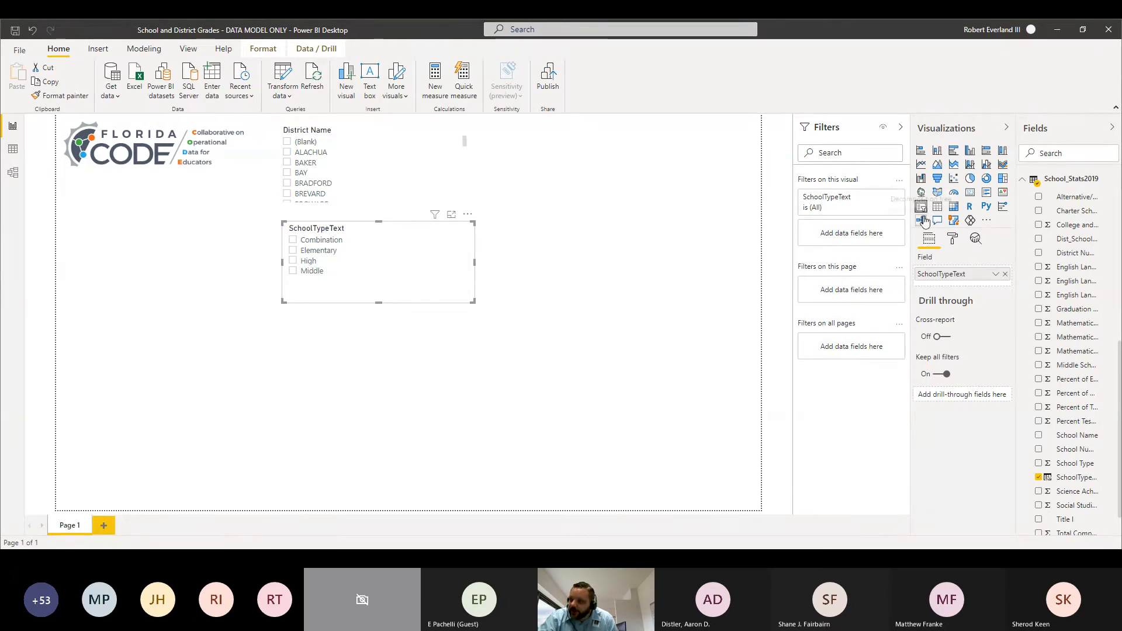
# Step: Insert a blank Card visual and place it to the right of the SchoolTypeText slicer
pyautogui.click(969, 198)
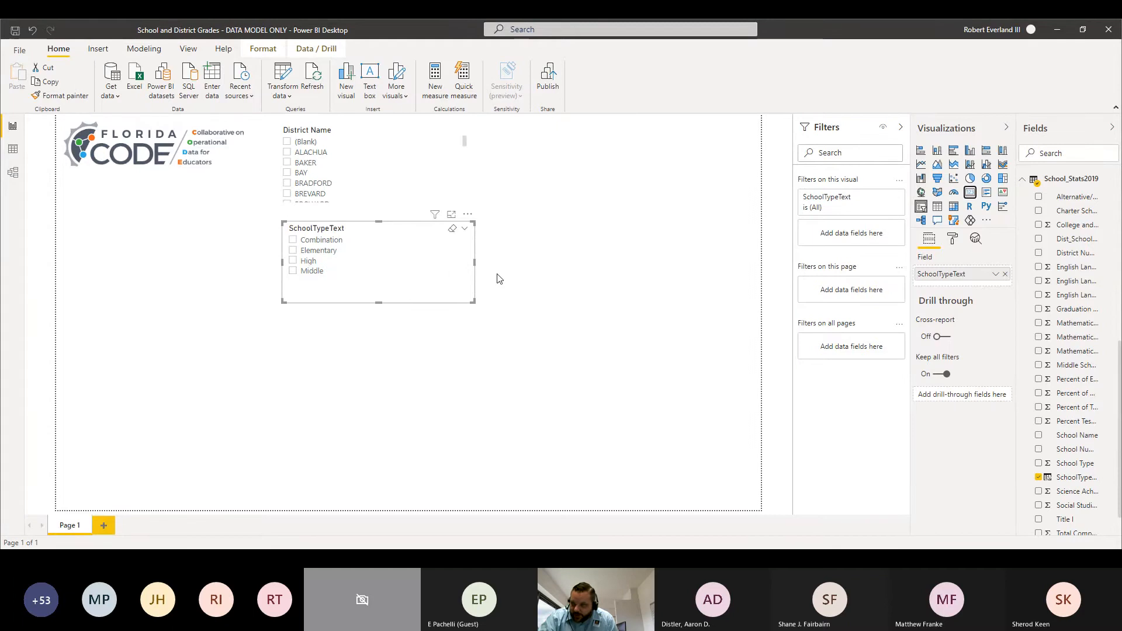
pyautogui.click(566, 273)
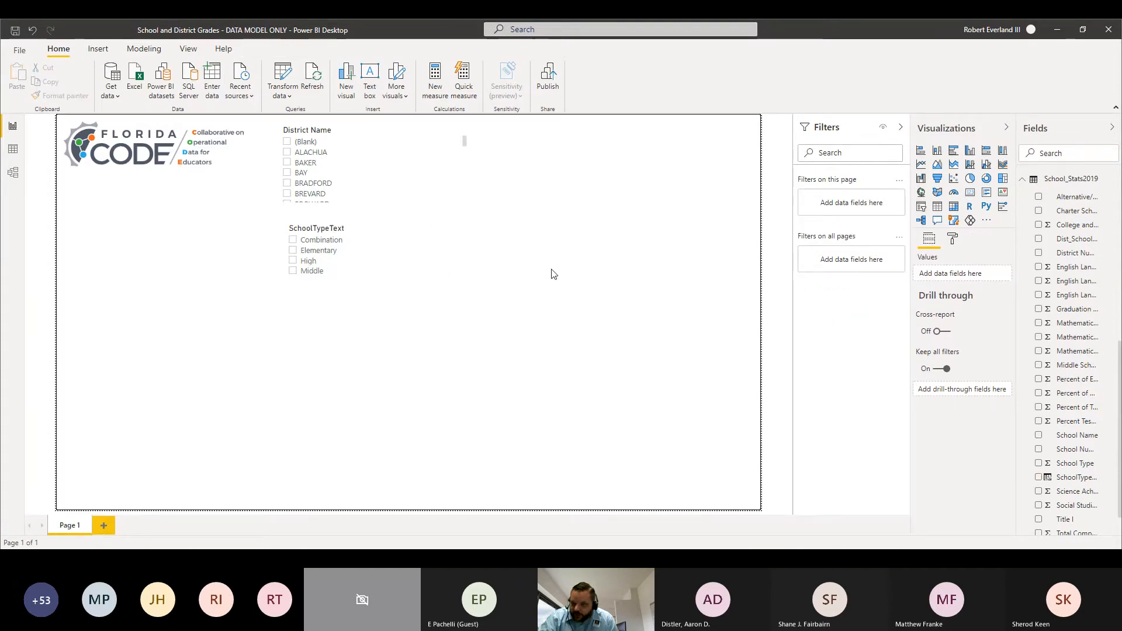
pyautogui.click(970, 193)
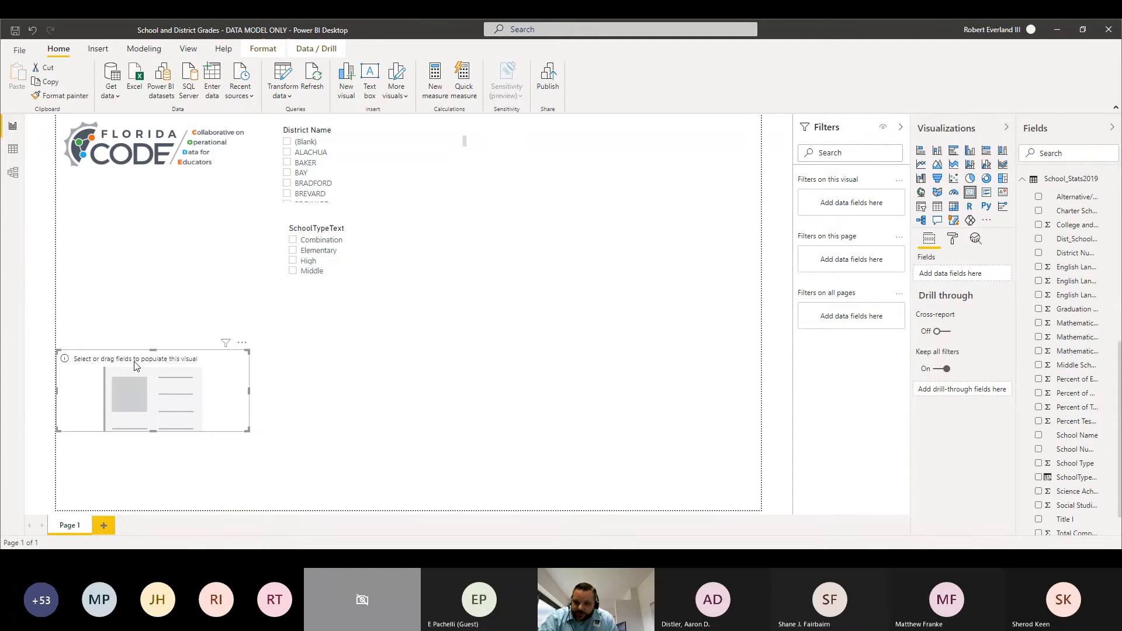
pyautogui.moveTo(135, 366); pyautogui.dragTo(613, 246)
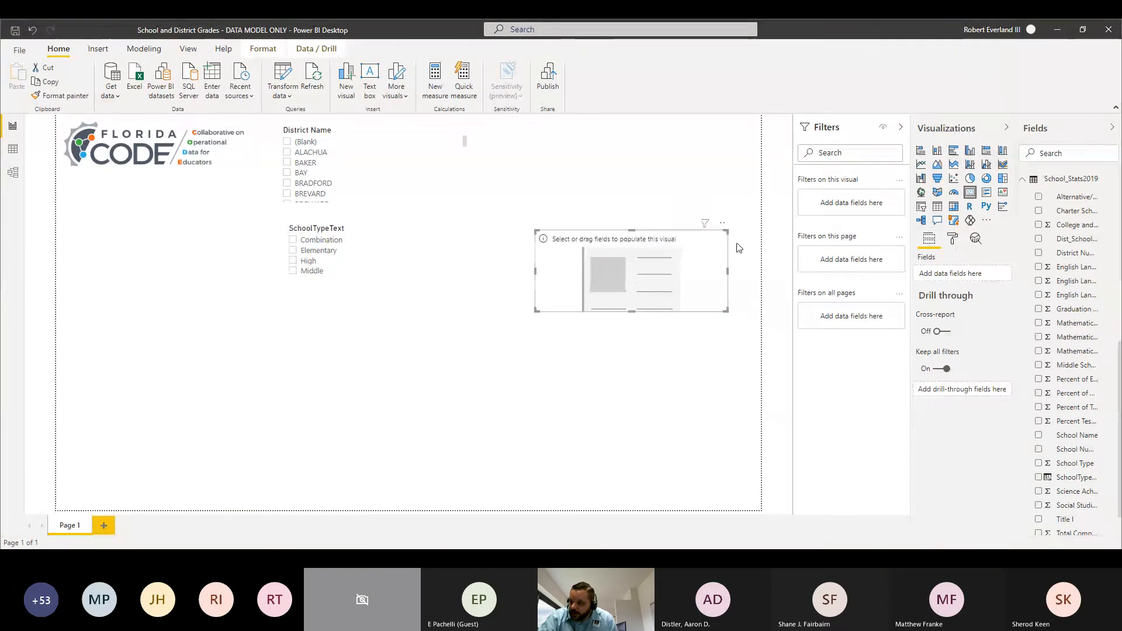
# Step: Fill the card with District Number from DistrictGradesYOY, summarized as Count (Distinct)
pyautogui.scroll(2, 1052, 258)
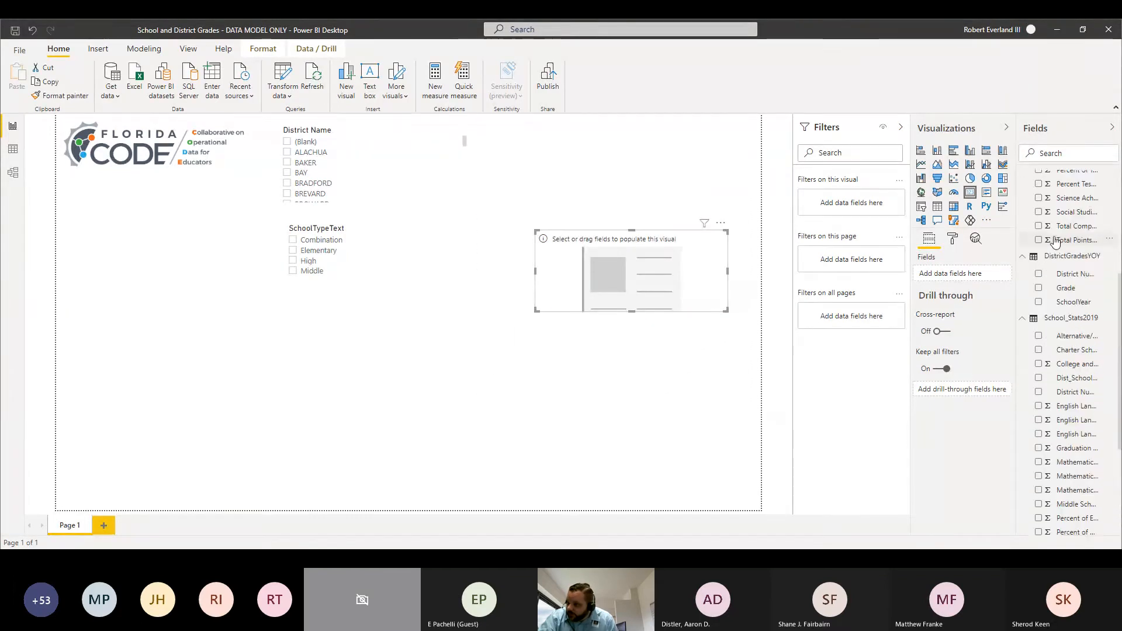
pyautogui.scroll(4, 1055, 242)
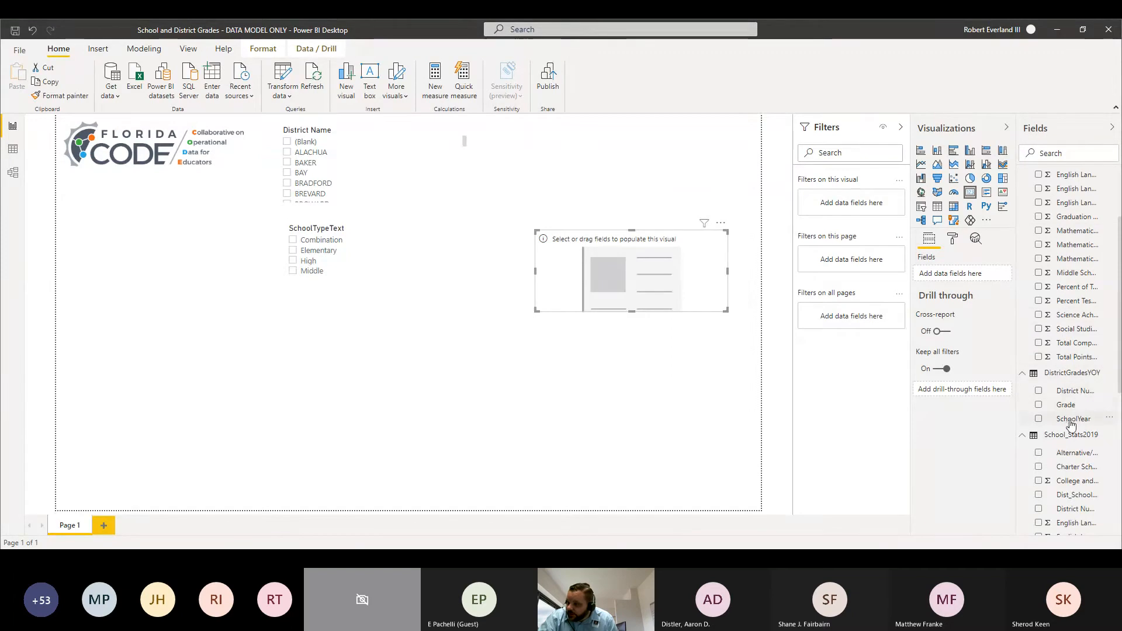
pyautogui.moveTo(1080, 398); pyautogui.dragTo(963, 273)
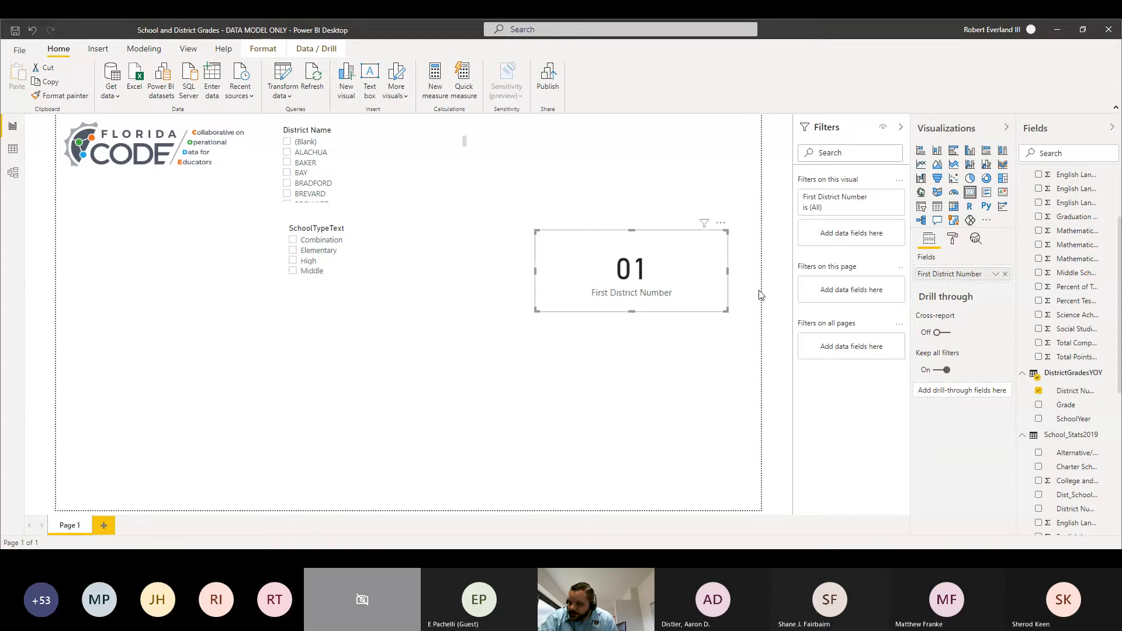
pyautogui.click(997, 275)
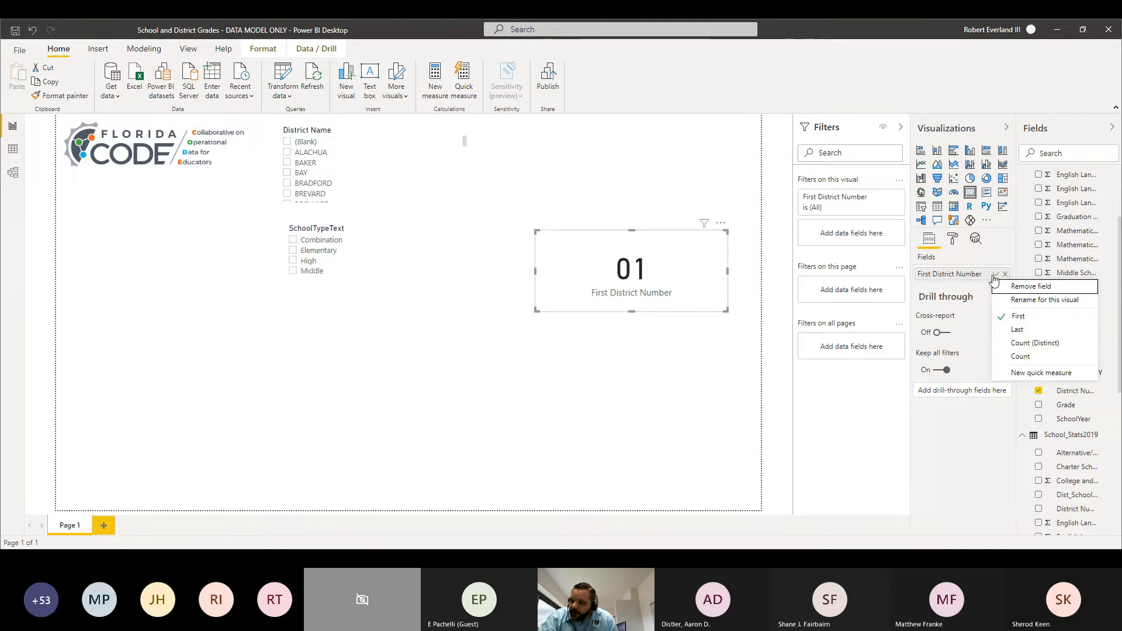
pyautogui.click(1024, 343)
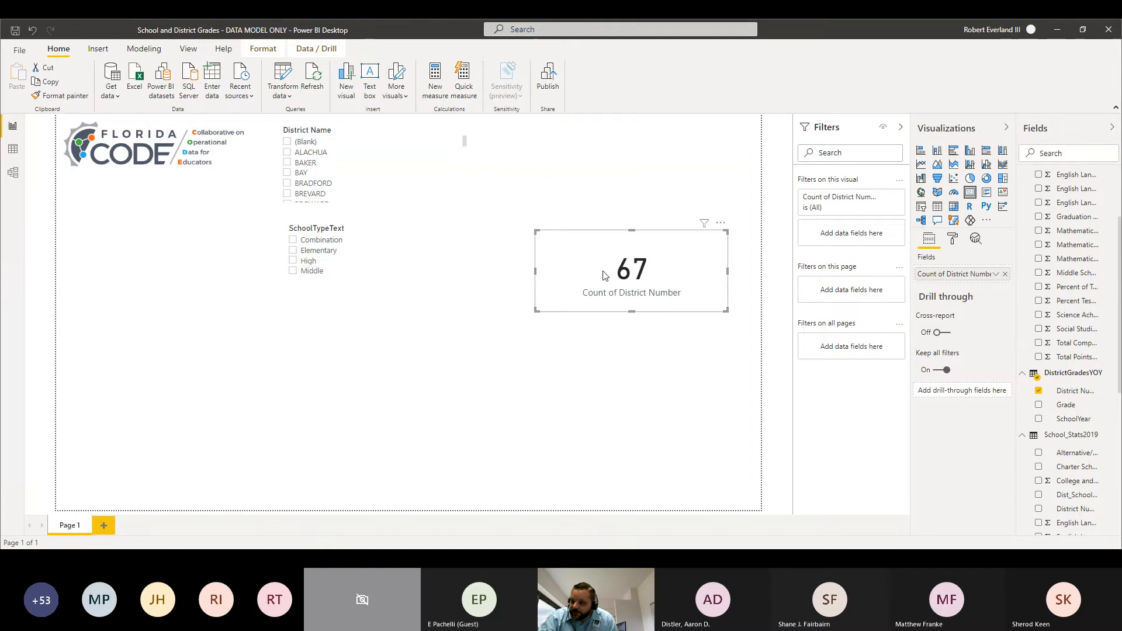
# Step: Narrow the card and move it to the report page's upper-right corner, and narrow the District Name slicer with ALACHUA selected
pyautogui.moveTo(535, 271); pyautogui.dragTo(587, 271)
pyautogui.moveTo(677, 253); pyautogui.dragTo(711, 141)
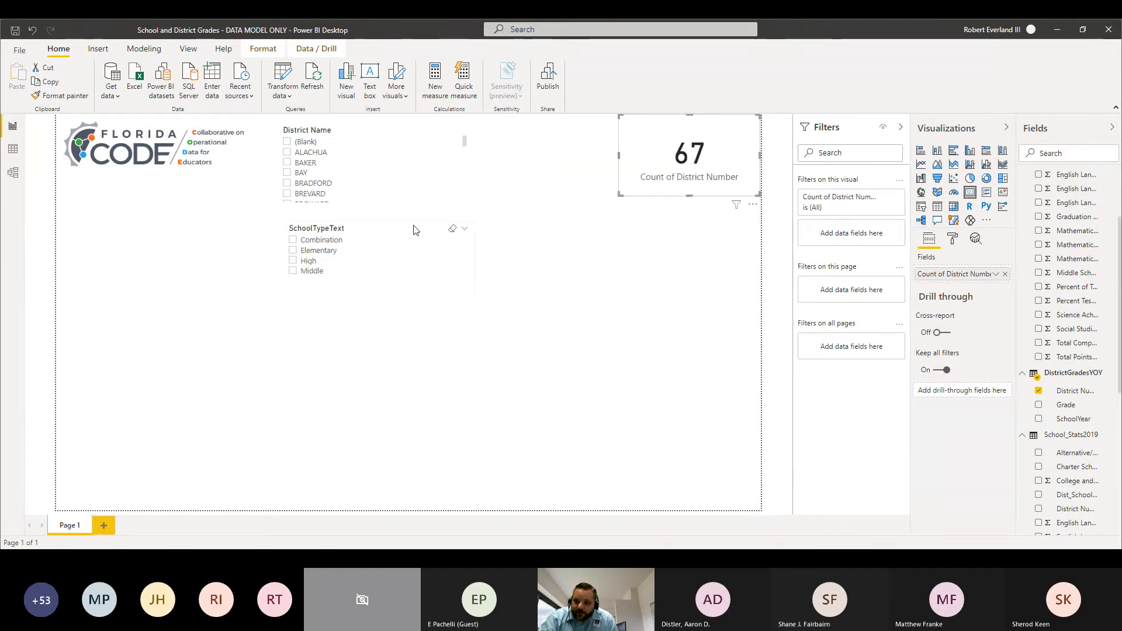
pyautogui.click(428, 153)
pyautogui.moveTo(469, 164); pyautogui.dragTo(429, 165)
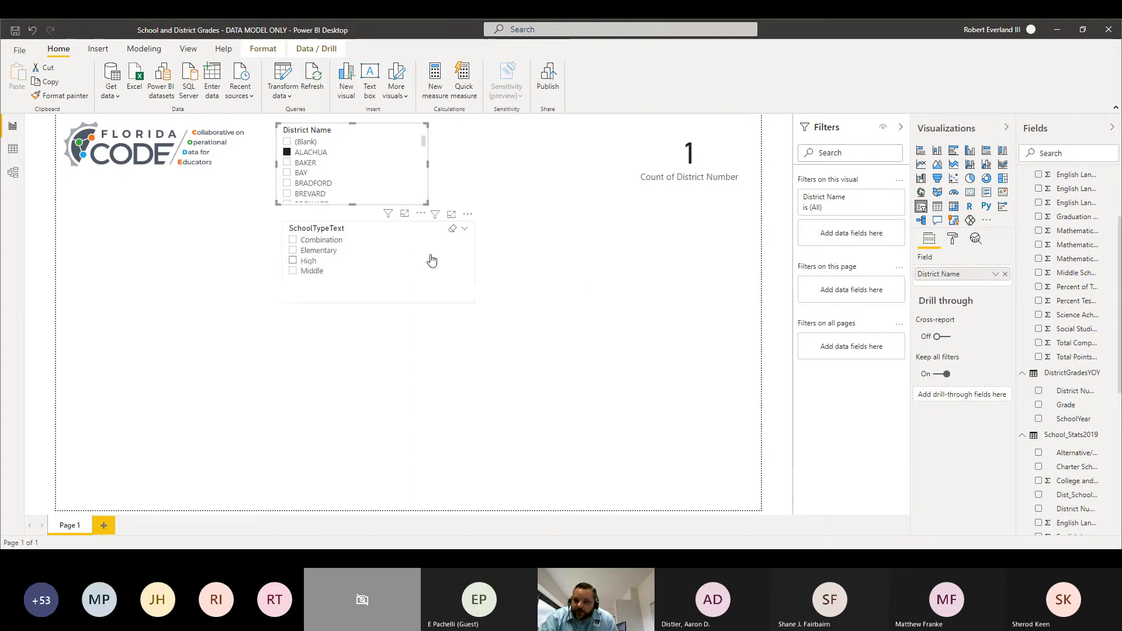
# Step: Move the SchoolTypeText slicer up between the District Name slicer and the card, leaving no school type selected
pyautogui.click(428, 261)
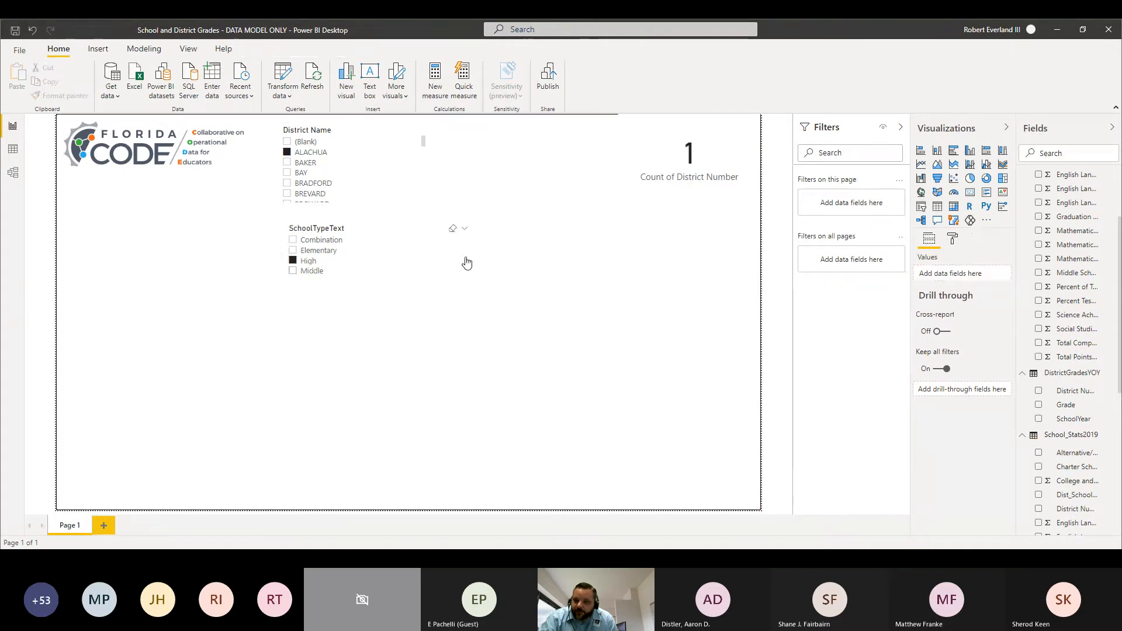
pyautogui.click(465, 261)
pyautogui.moveTo(475, 261); pyautogui.dragTo(554, 159)
pyautogui.click(455, 243)
# Step: Insert a 100% Stacked column chart and enlarge it to span the full page width below the slicers
pyautogui.click(337, 314)
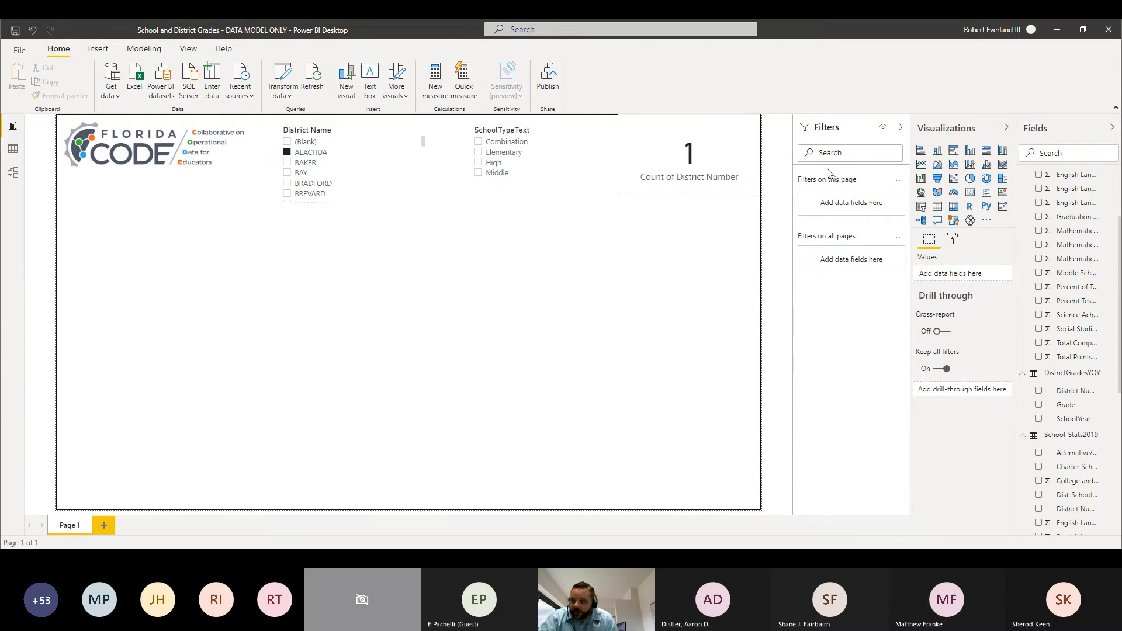
pyautogui.click(1004, 153)
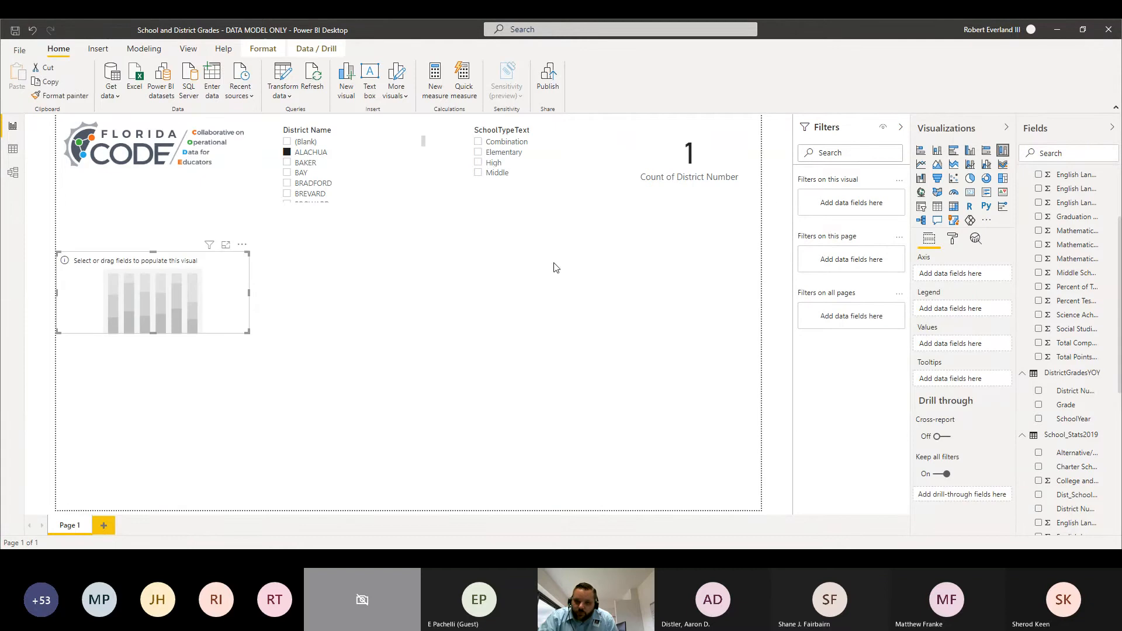
pyautogui.moveTo(249, 332); pyautogui.dragTo(760, 435)
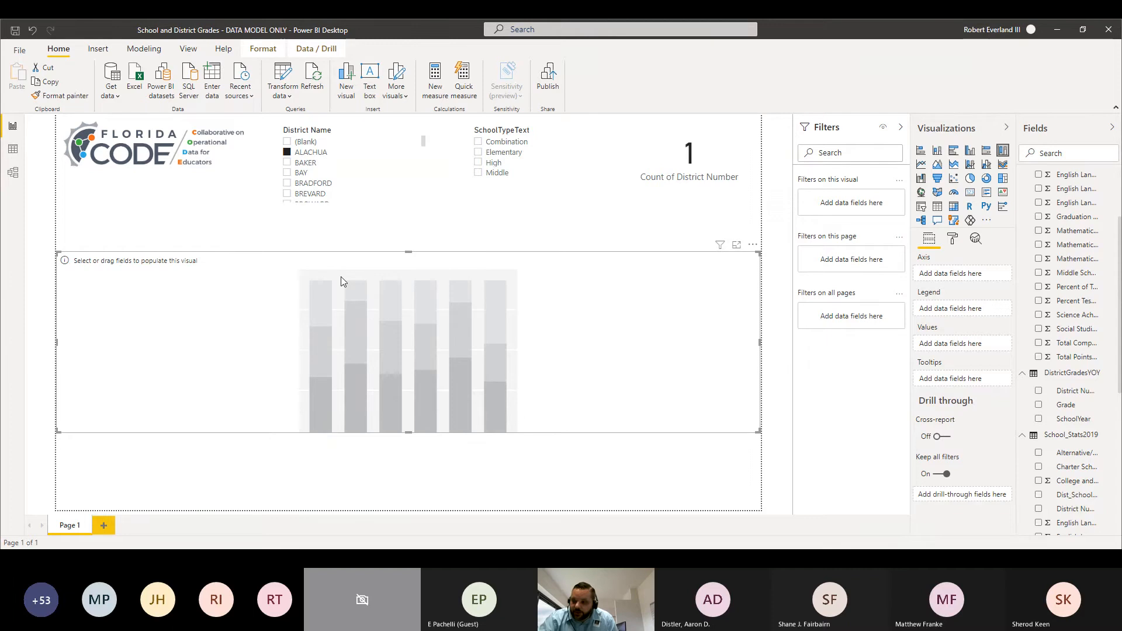
# Step: Collapse the expanded District_Stats2019, DistrictGradesYOY and School_Stats2019 tables in the field list
pyautogui.scroll(3, 1072, 292)
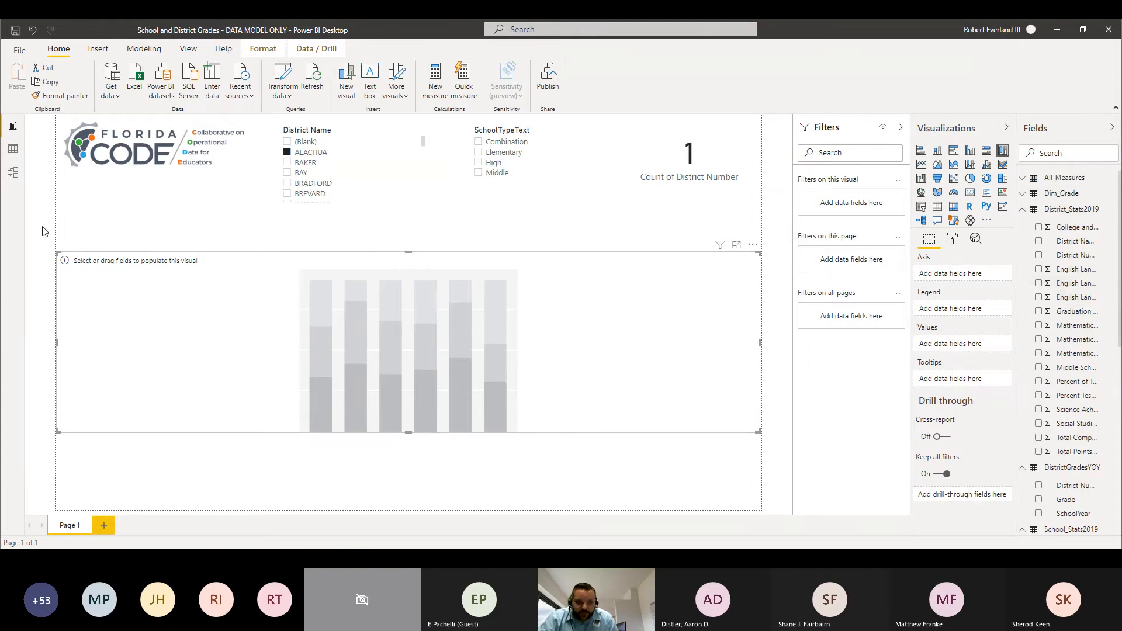
pyautogui.click(1026, 199)
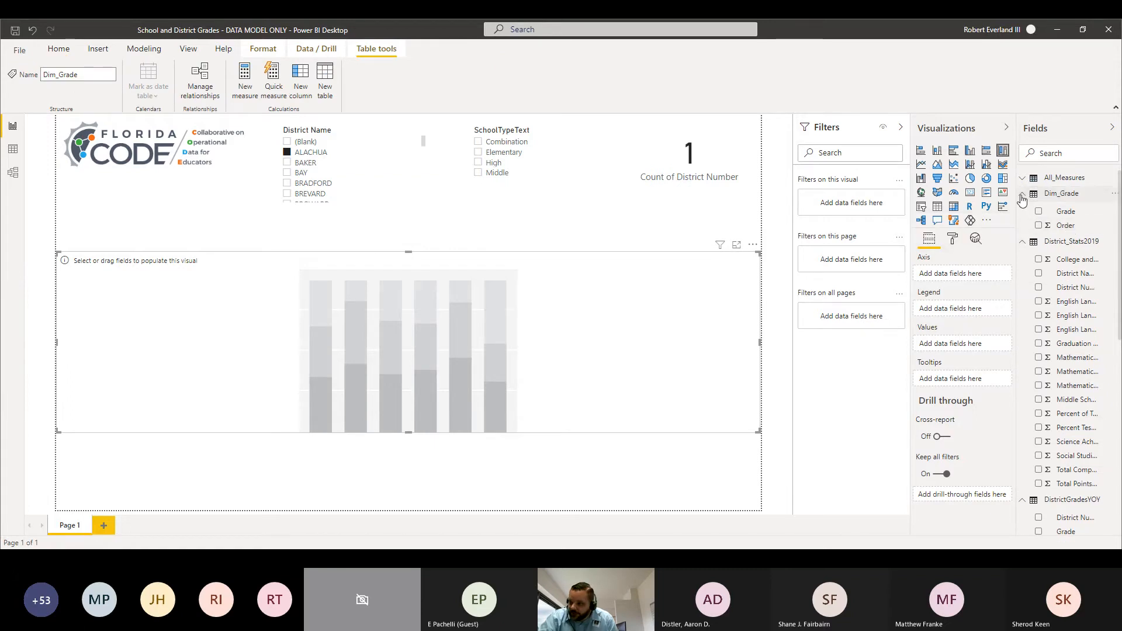
pyautogui.click(1023, 194)
pyautogui.click(1022, 210)
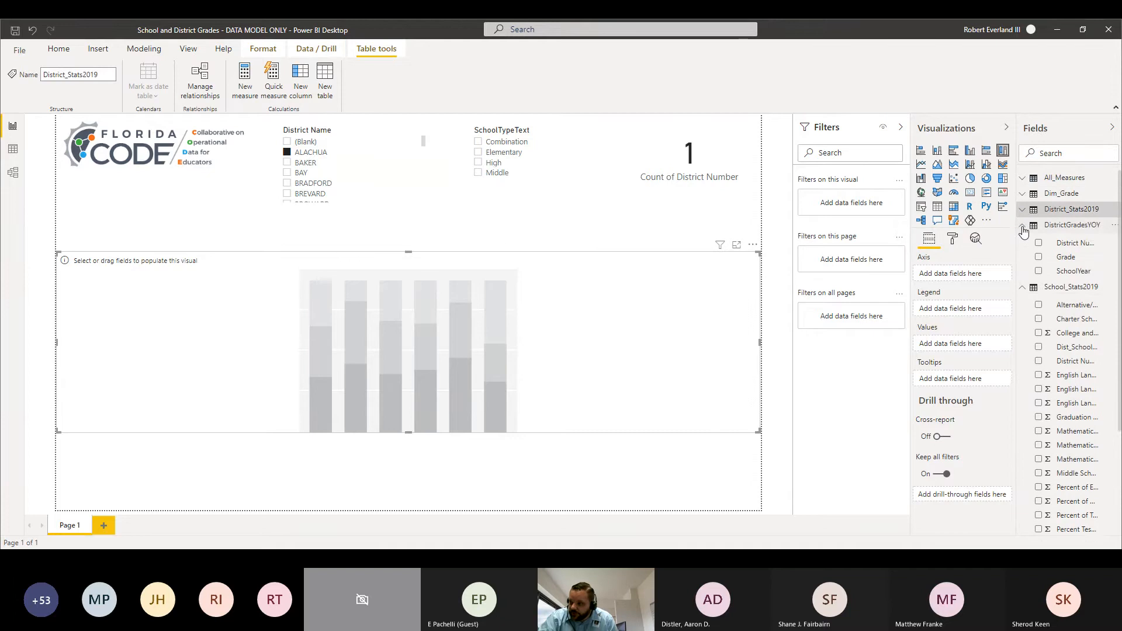
pyautogui.click(1023, 226)
pyautogui.click(1024, 242)
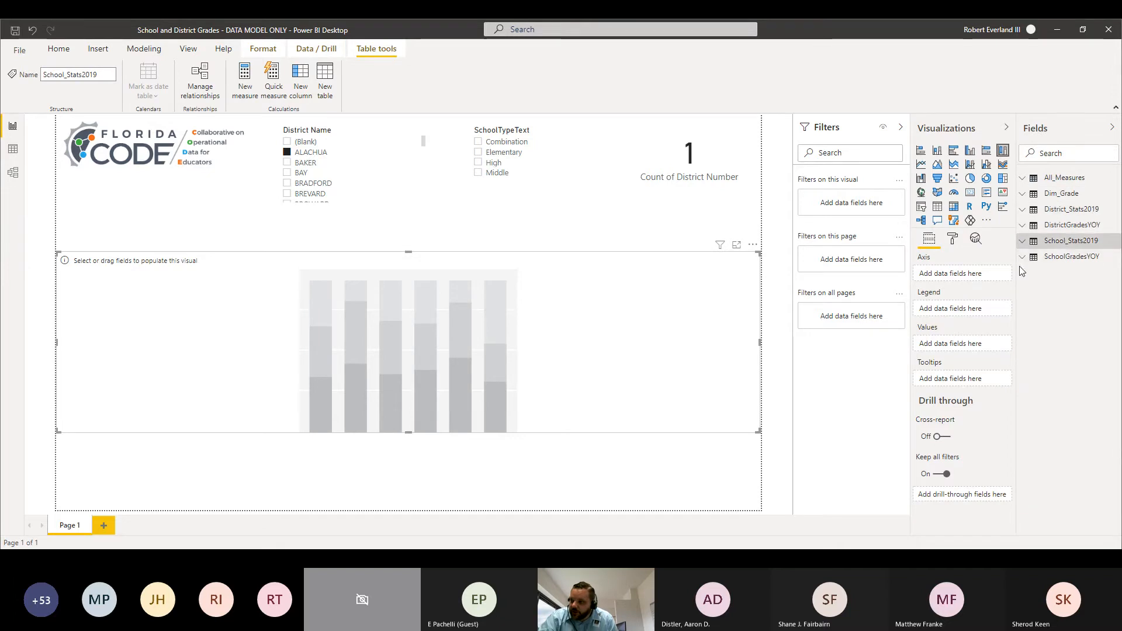
# Step: Put SchoolYear from SchoolGradesYOY on the stacked column chart's axis and the count of Grade in its values
pyautogui.click(1023, 257)
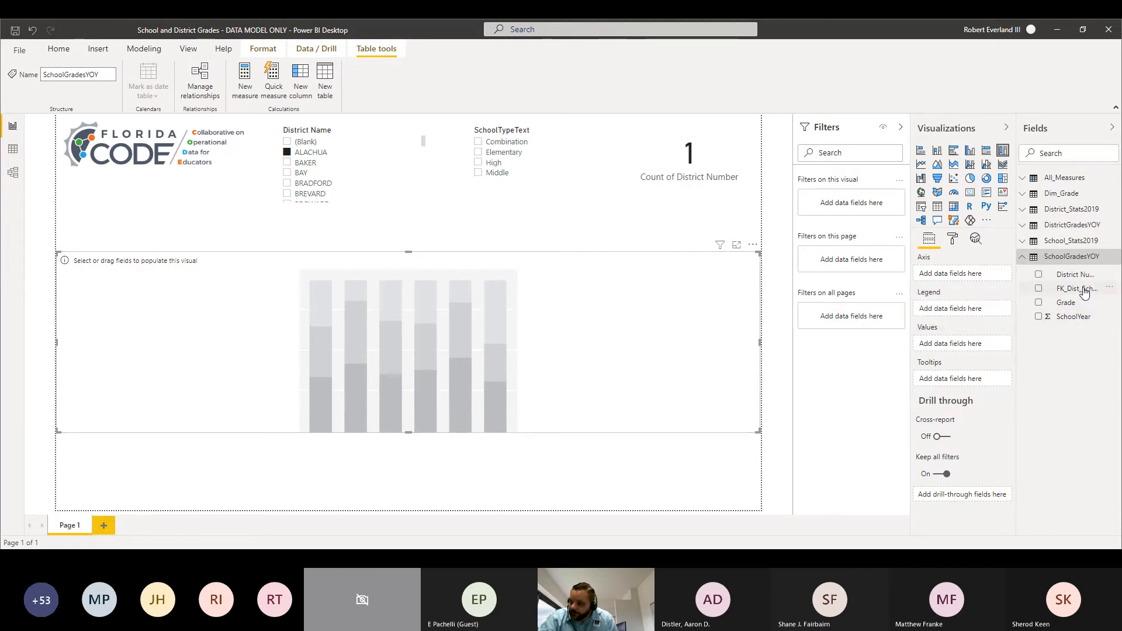
pyautogui.click(1073, 317)
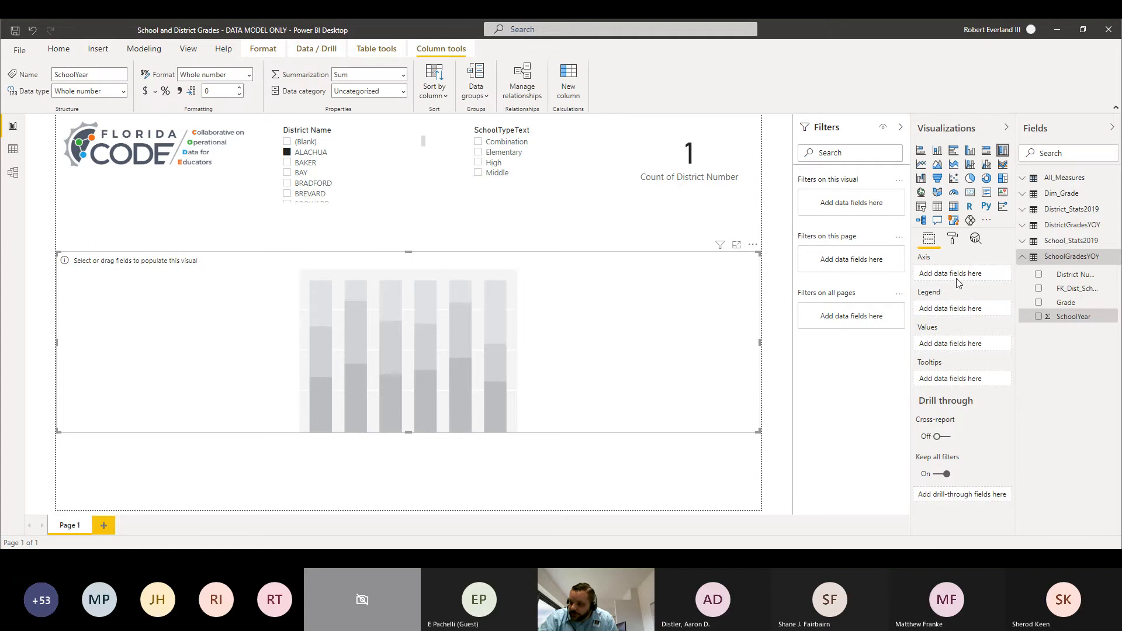
pyautogui.moveTo(1074, 322); pyautogui.dragTo(959, 279)
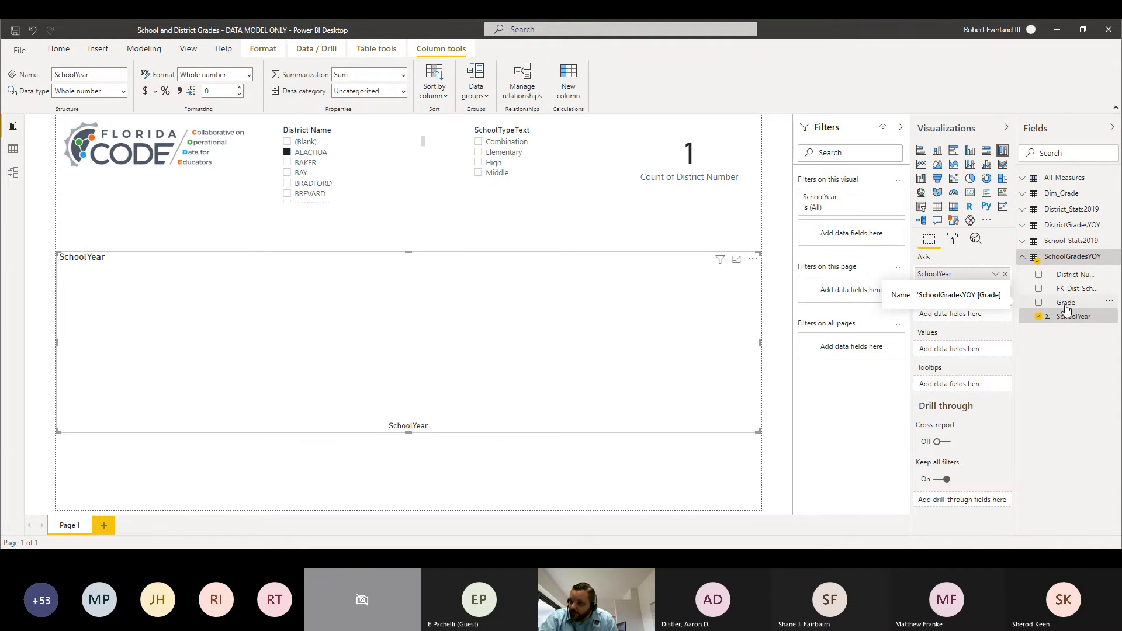
pyautogui.moveTo(1067, 310); pyautogui.dragTo(955, 355)
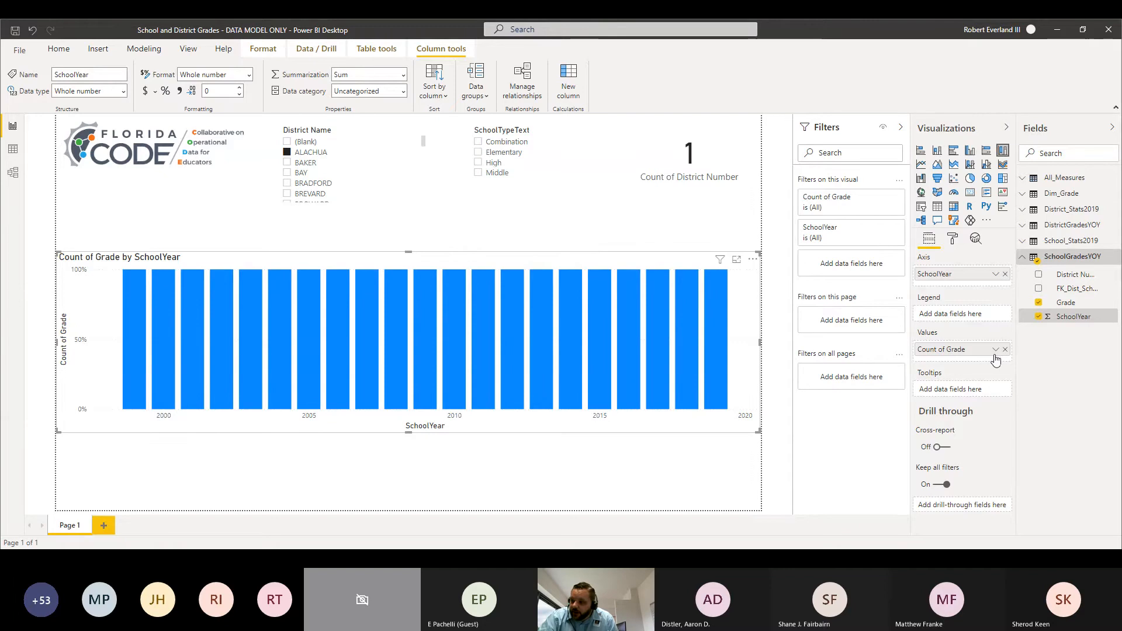
# Step: Add Grade as the chart's legend and extend the chart upward to just below the slicers
pyautogui.click(995, 350)
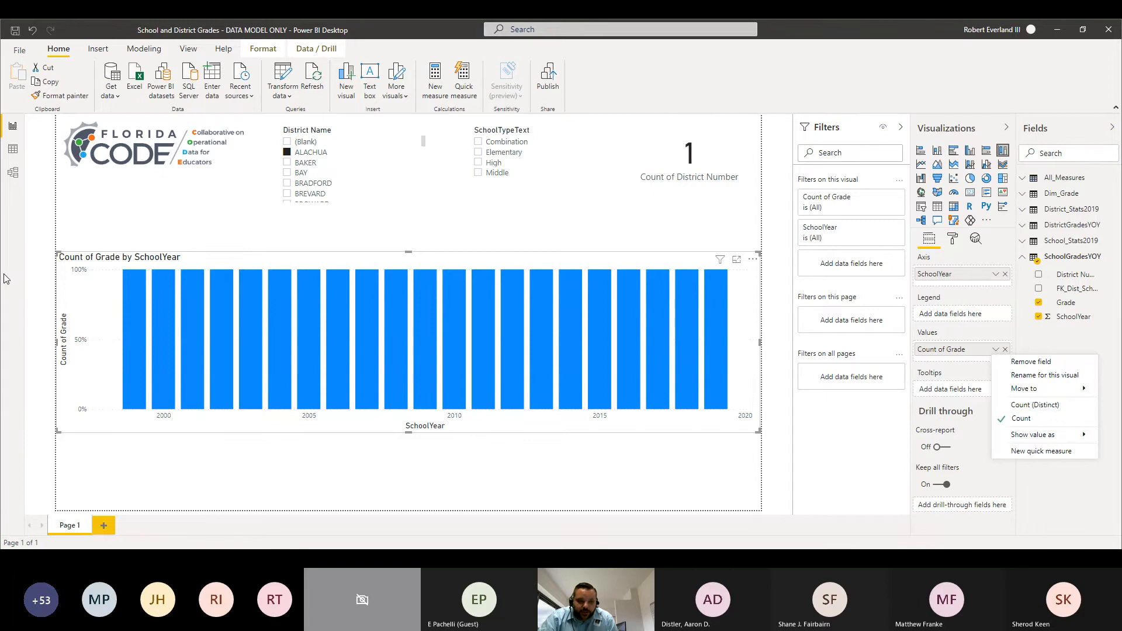
pyautogui.click(1057, 343)
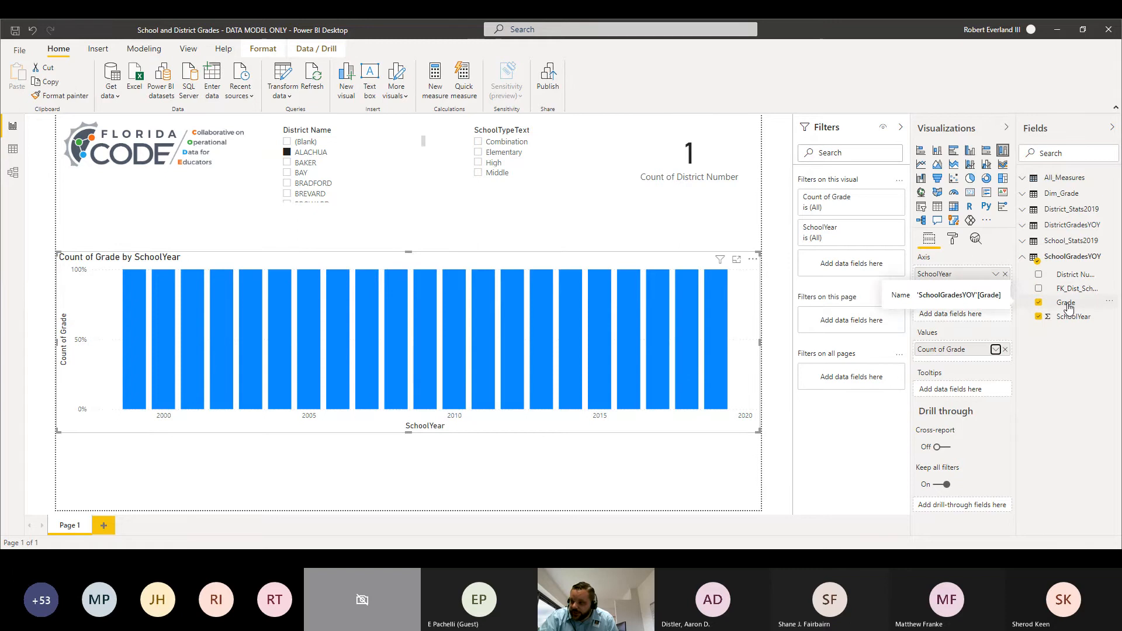
pyautogui.moveTo(1069, 308); pyautogui.dragTo(964, 321)
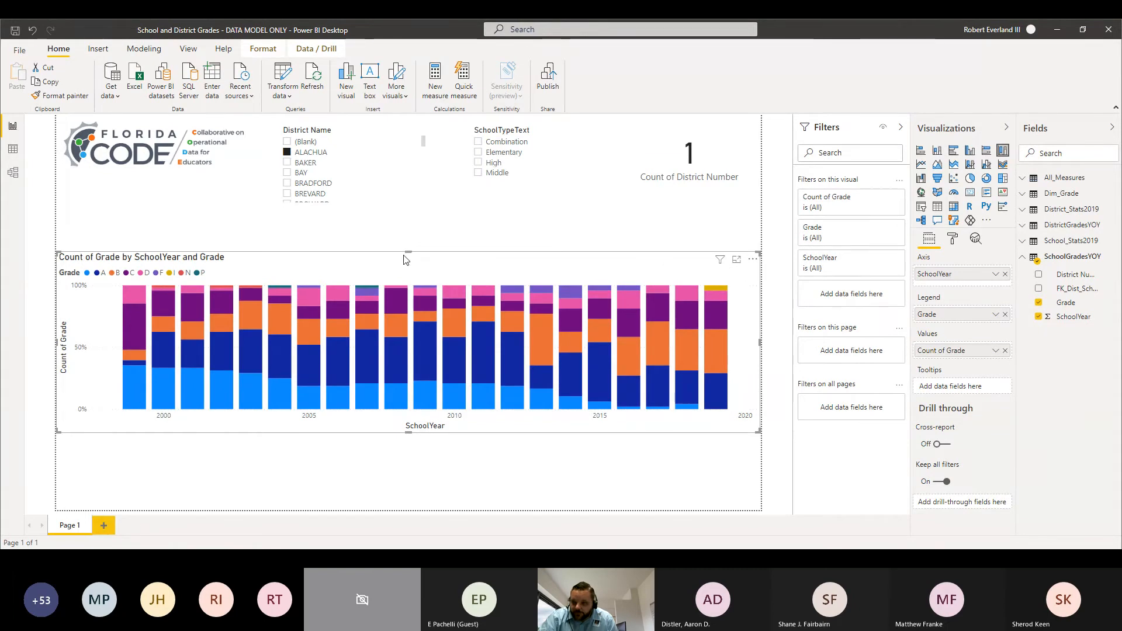
pyautogui.moveTo(407, 259); pyautogui.dragTo(414, 220)
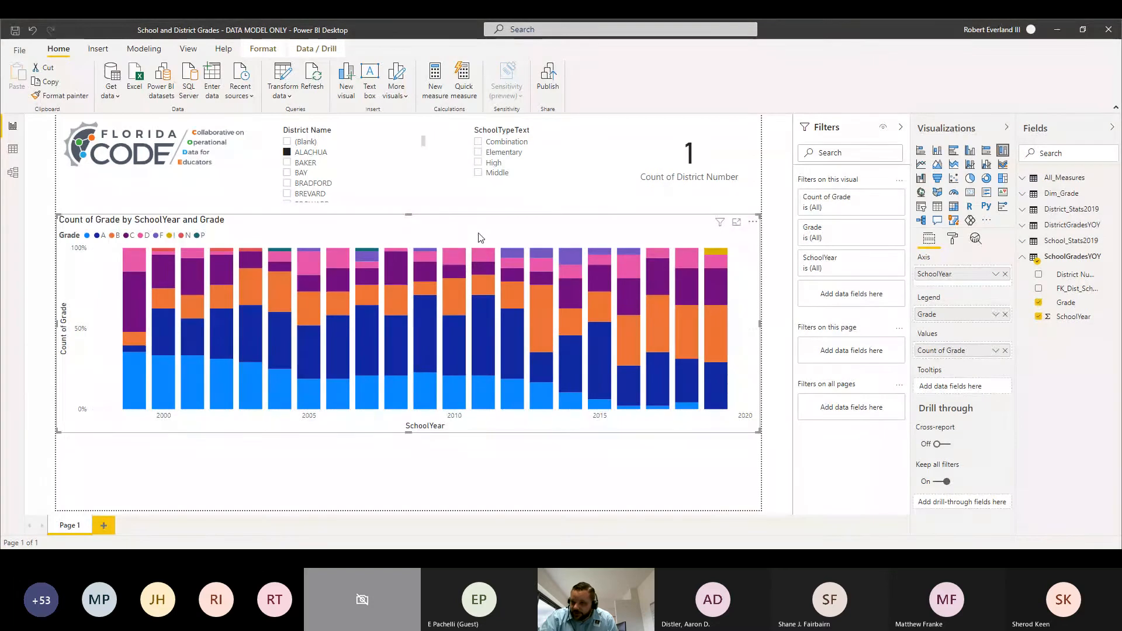
# Step: Insert a Matrix visual, move it below the chart and widen it across most of the page
pyautogui.click(184, 483)
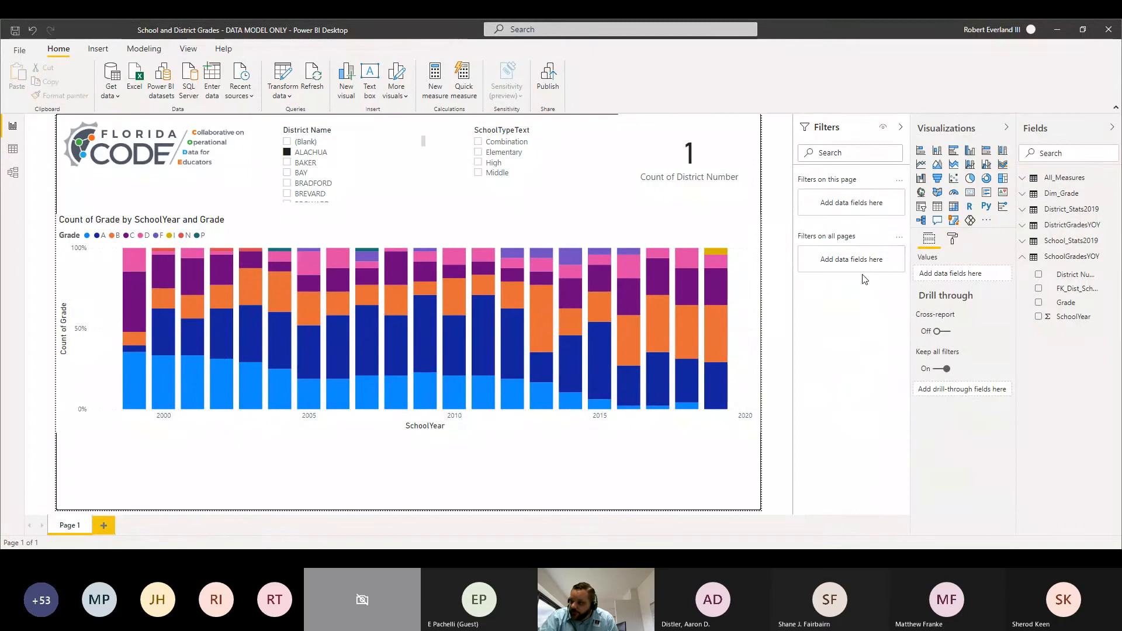
pyautogui.click(956, 212)
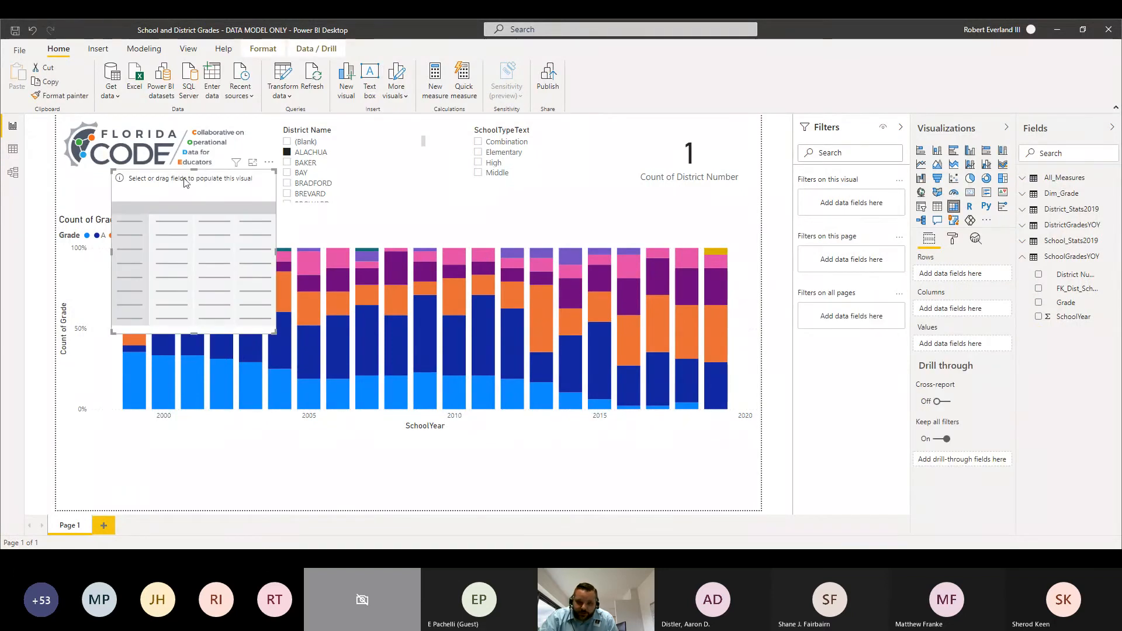
pyautogui.moveTo(184, 182); pyautogui.dragTo(181, 444)
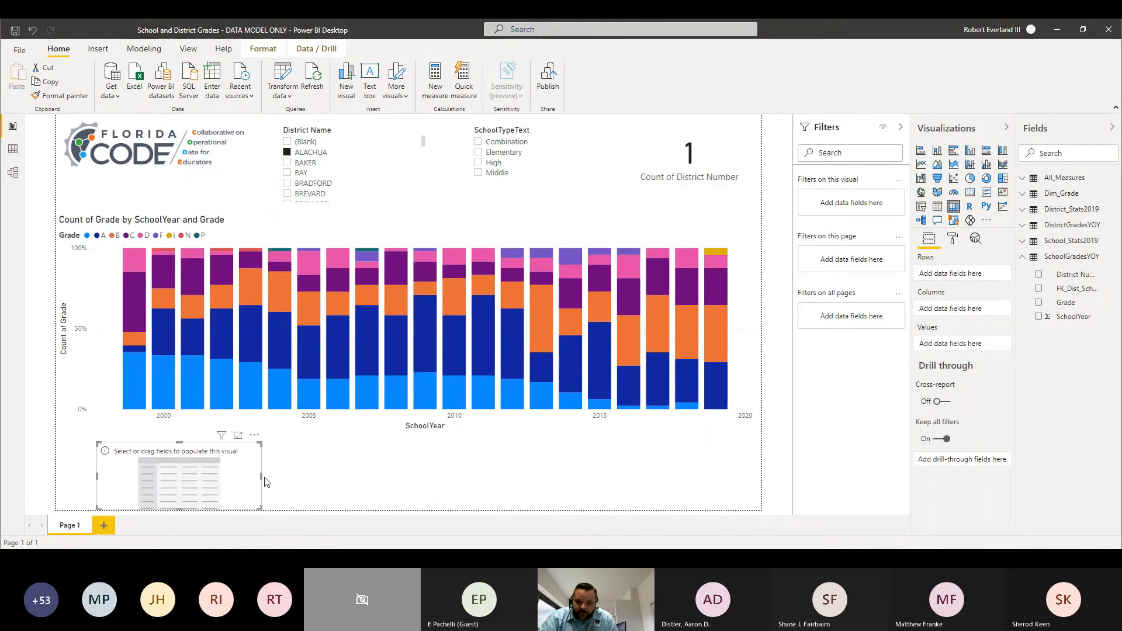
pyautogui.moveTo(261, 476); pyautogui.dragTo(739, 488)
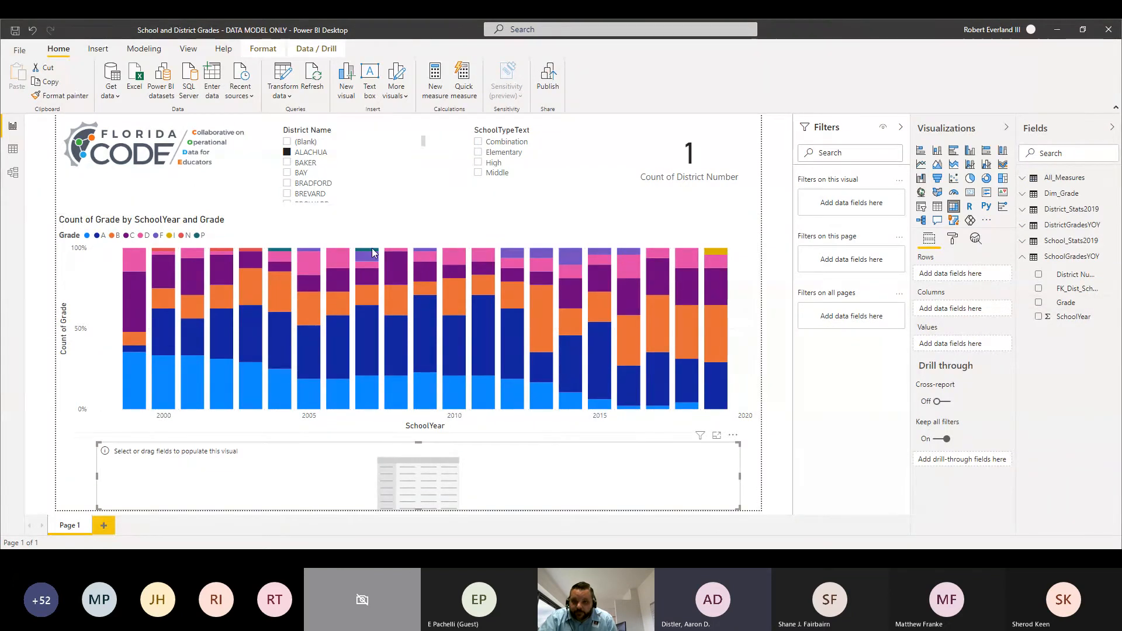
# Step: Clear ALACHUA in the District Name slicer and add SchoolYear from SchoolGradesYOY to the matrix's columns
pyautogui.click(287, 153)
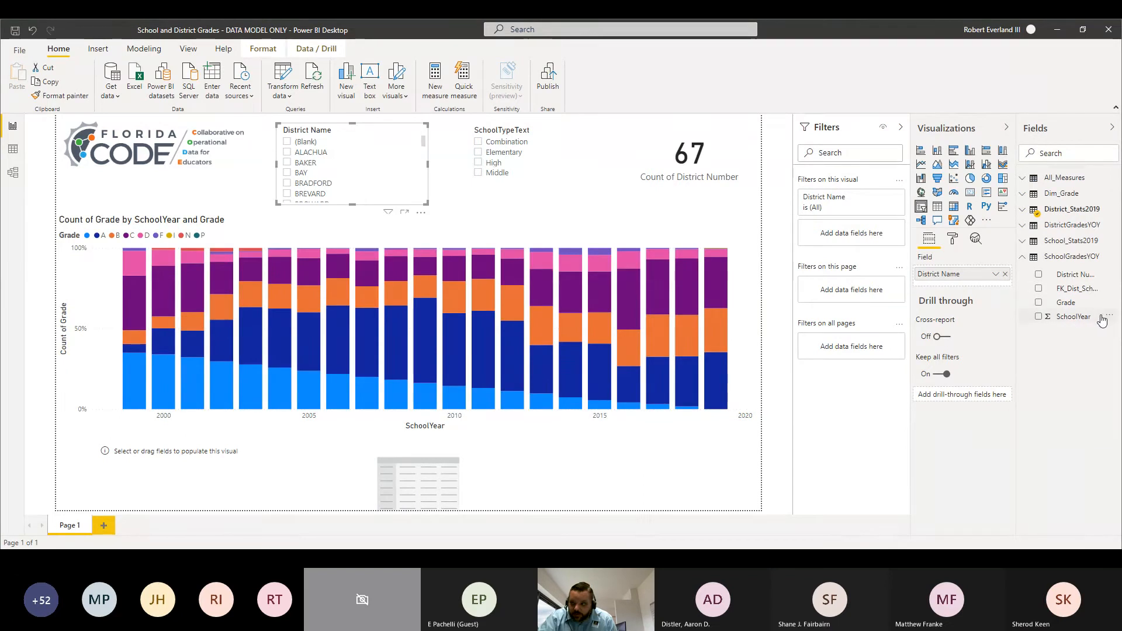
pyautogui.click(1073, 318)
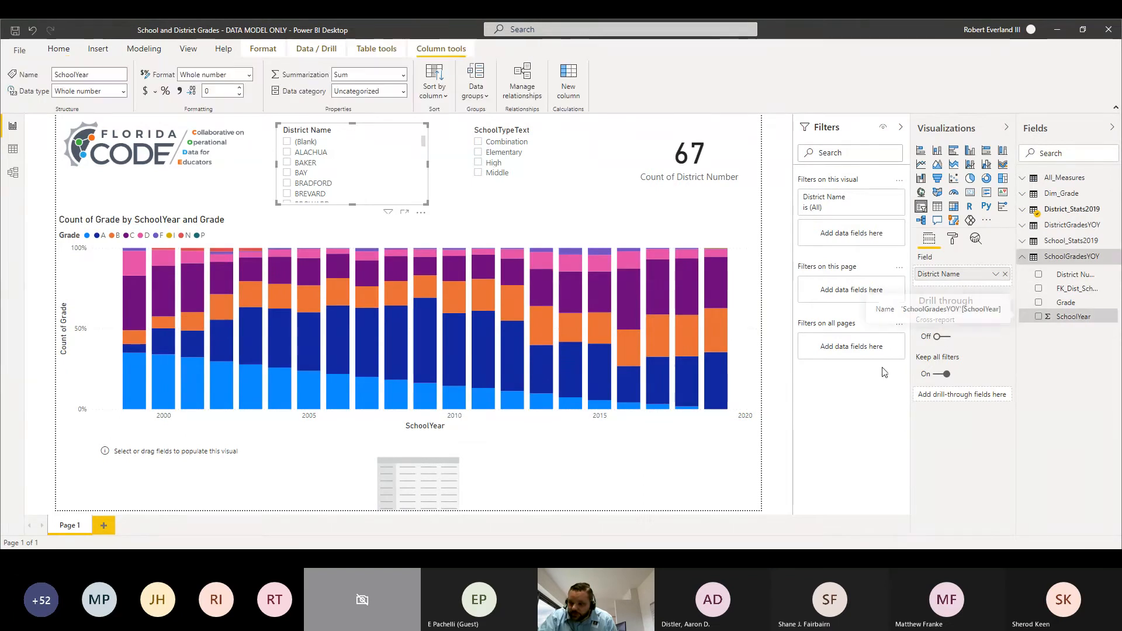
pyautogui.click(693, 461)
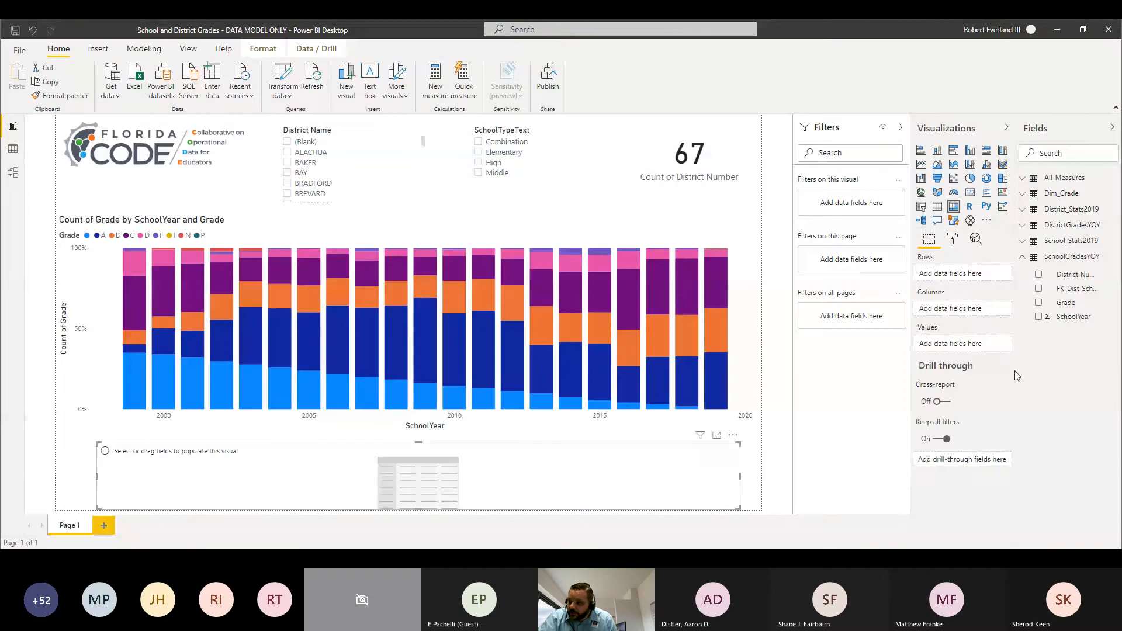
pyautogui.moveTo(1101, 318); pyautogui.dragTo(969, 311)
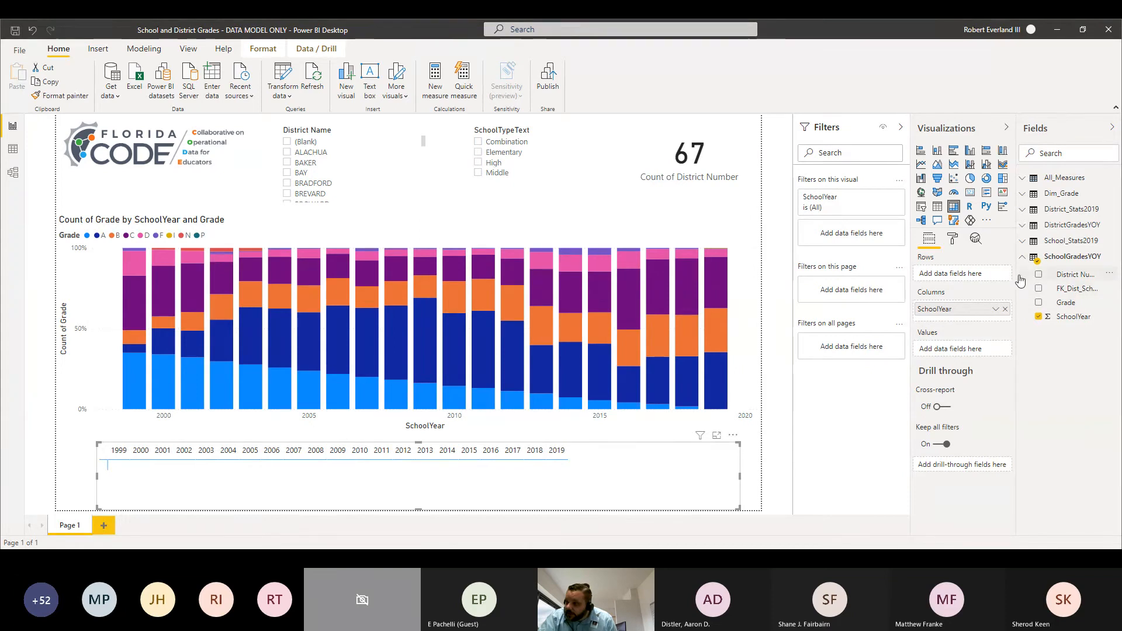
# Step: Try to add the Count_SchoolGrade measure from All_Measures to the matrix's rows
pyautogui.click(1027, 183)
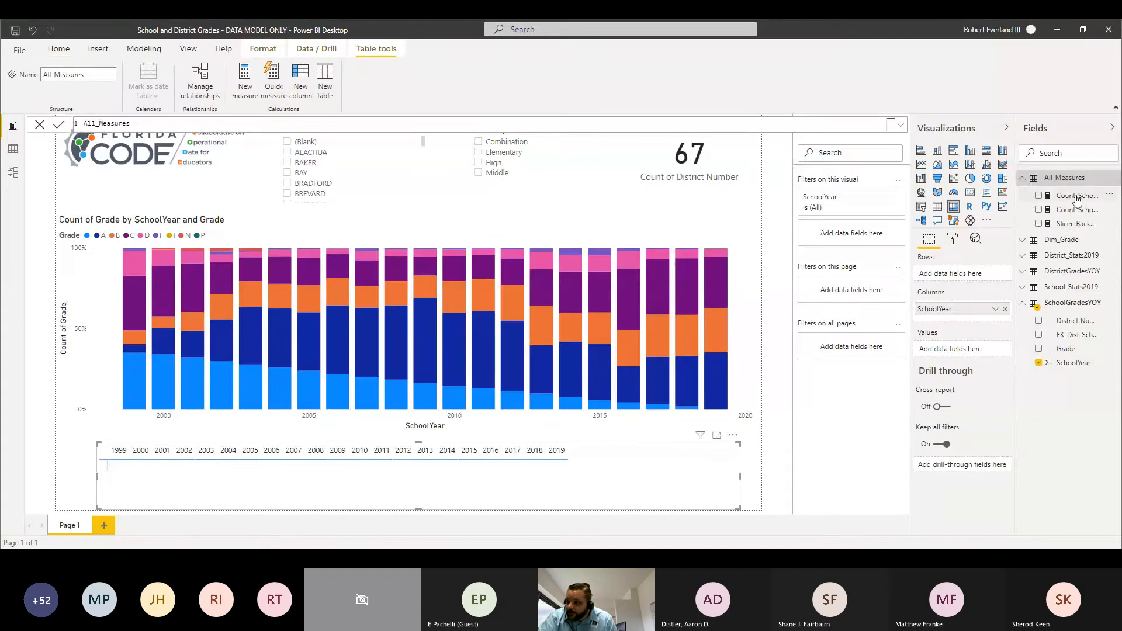
pyautogui.moveTo(1077, 200); pyautogui.dragTo(967, 278)
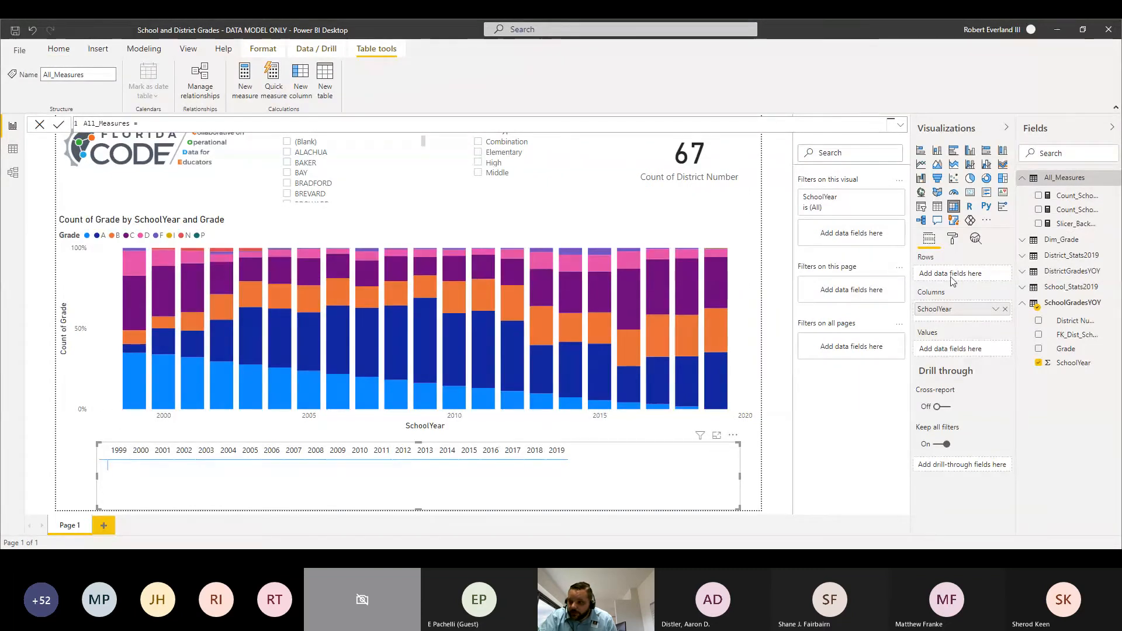
pyautogui.moveTo(1065, 200); pyautogui.dragTo(958, 280)
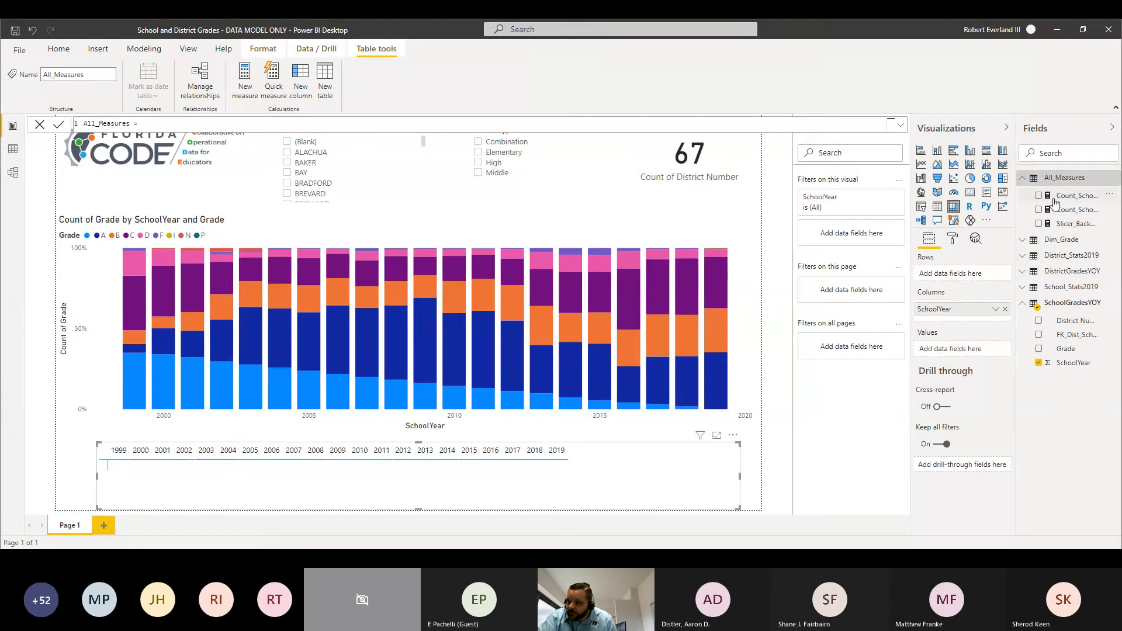
pyautogui.click(957, 270)
pyautogui.moveTo(1078, 199); pyautogui.dragTo(961, 279)
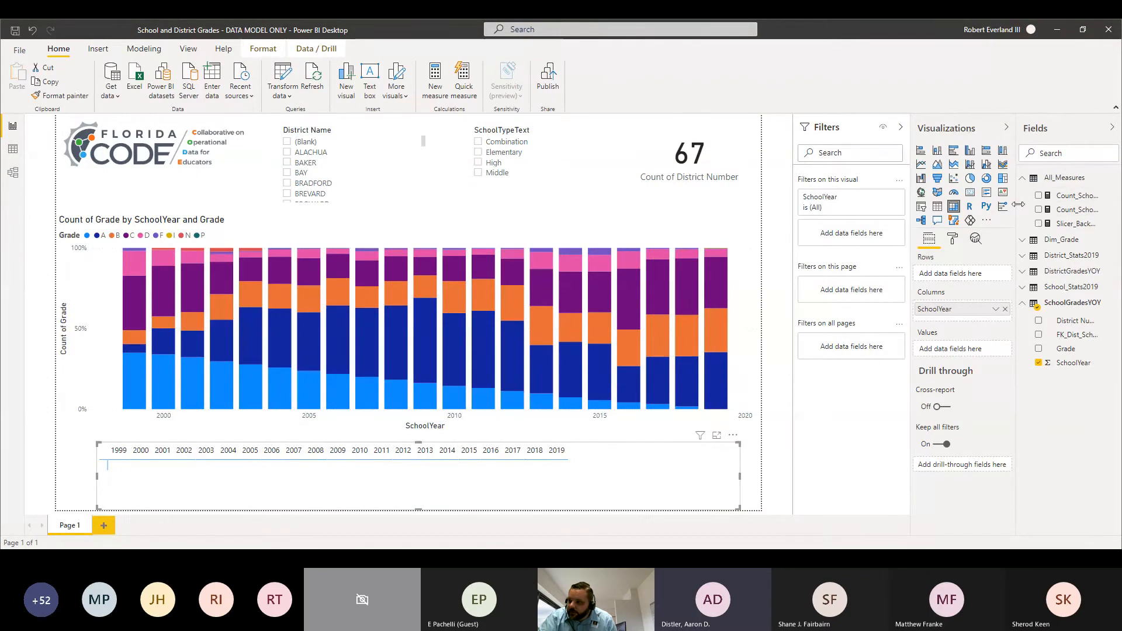
# Step: Widen the field list to show full names and add the Count_Schools measure as the matrix's values
pyautogui.moveTo(1018, 204); pyautogui.dragTo(941, 278)
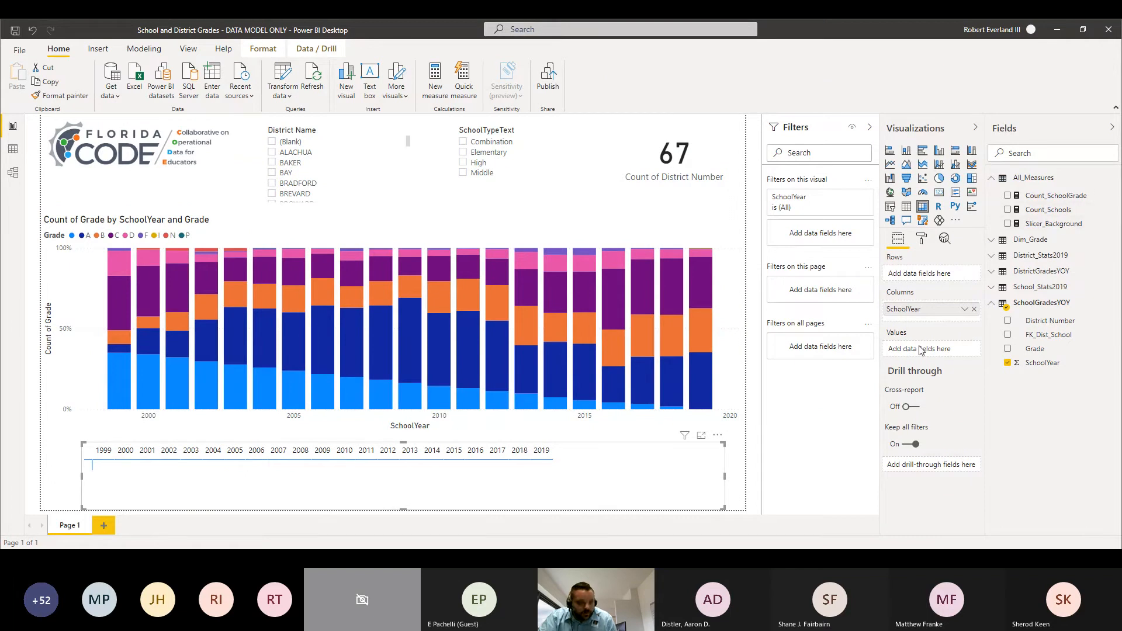
pyautogui.moveTo(1051, 211); pyautogui.dragTo(920, 357)
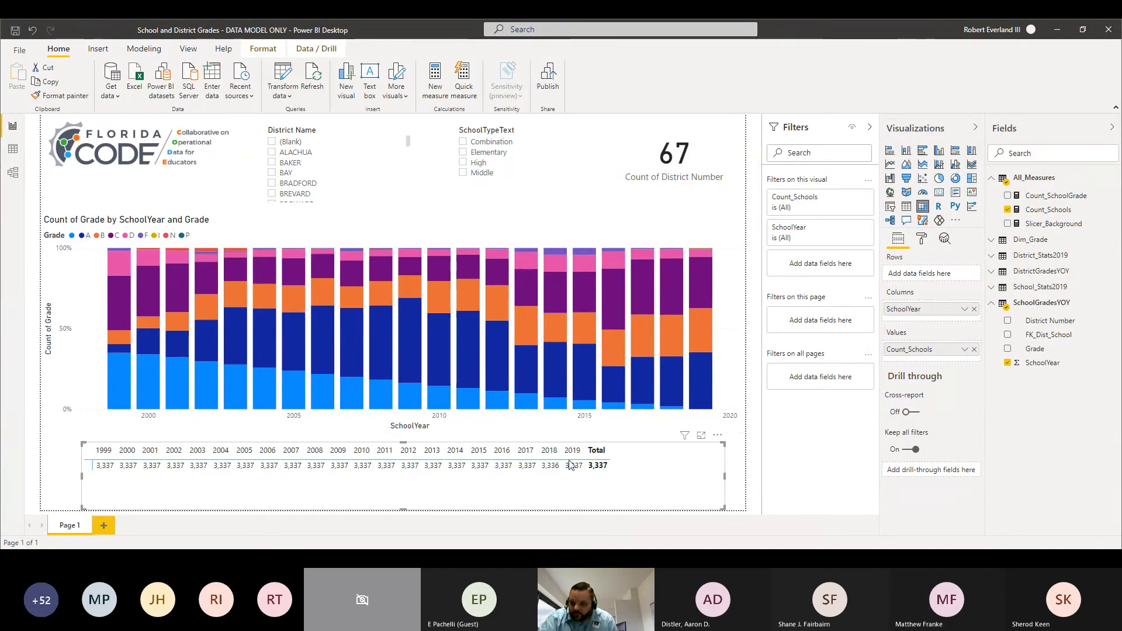
# Step: Set the text size of the matrix's column headers to 15 pt
pyautogui.click(921, 238)
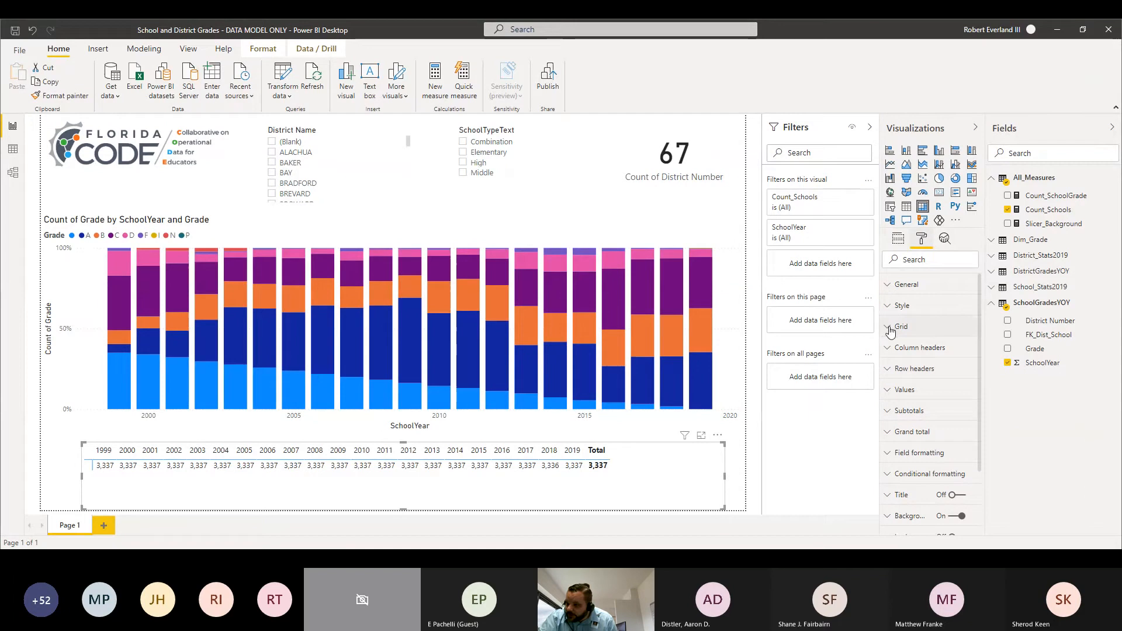
pyautogui.click(889, 350)
pyautogui.scroll(-3, 899, 444)
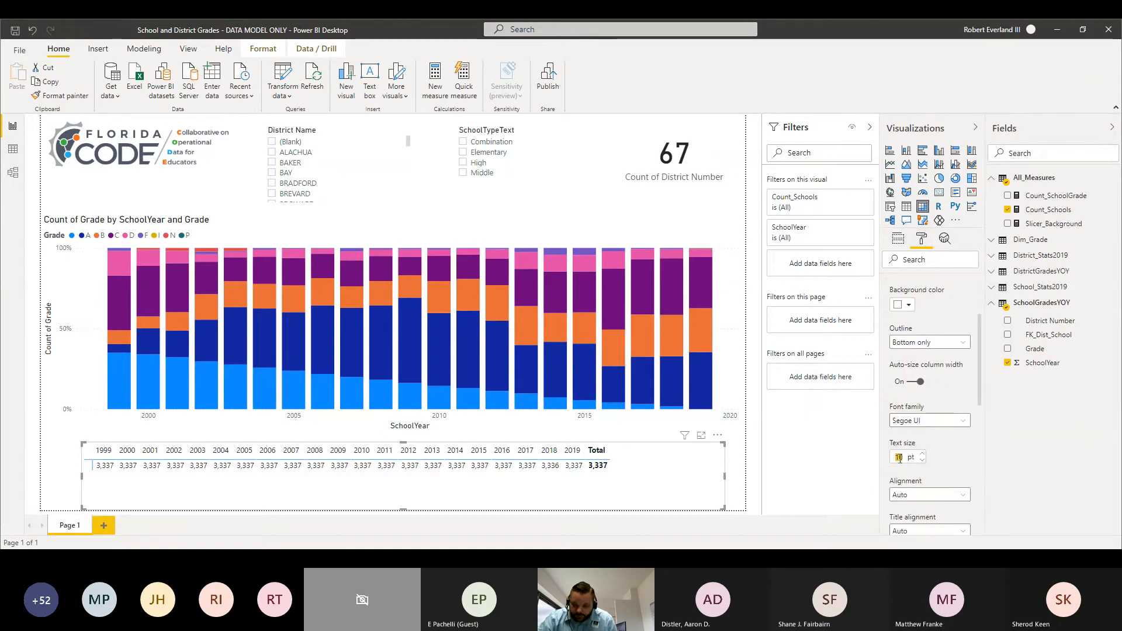
pyautogui.write('15')
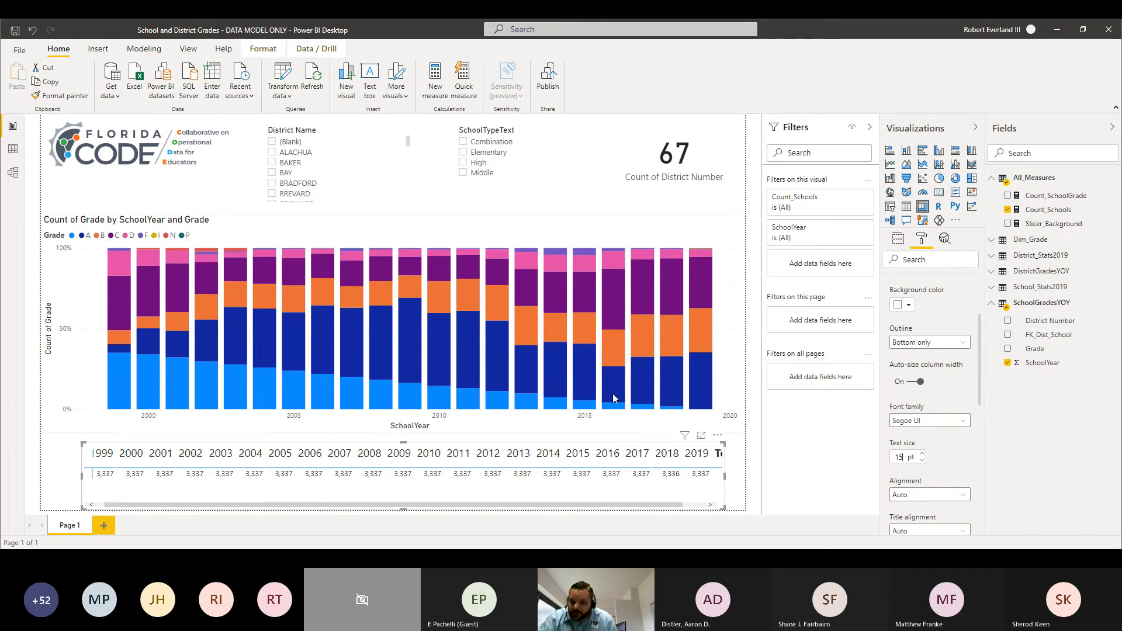
pyautogui.scroll(2, 916, 332)
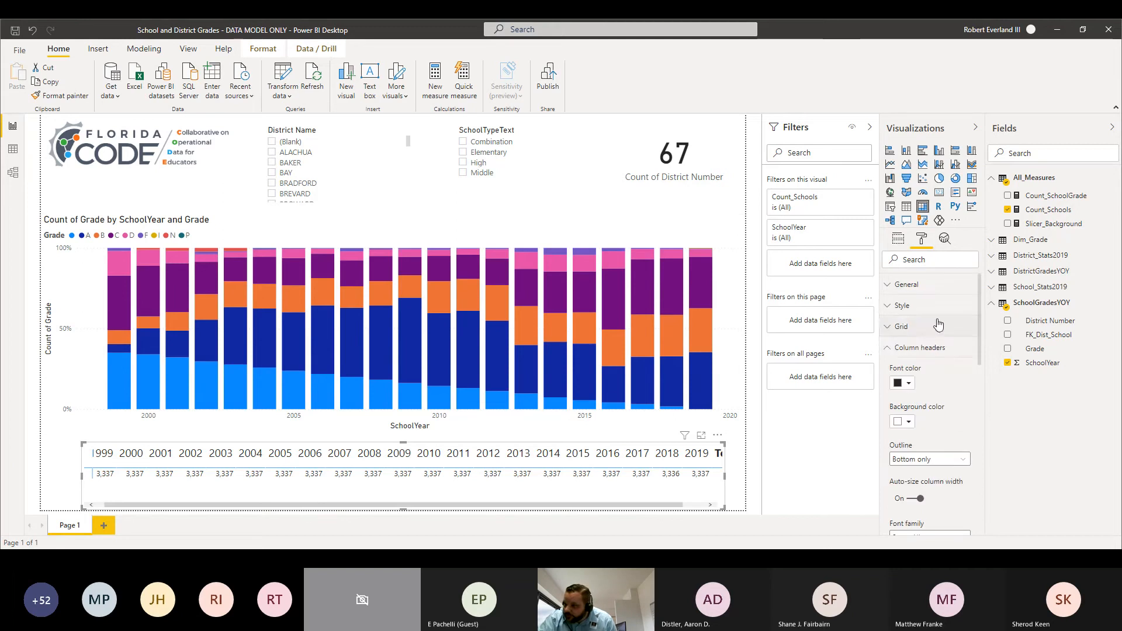
pyautogui.click(890, 351)
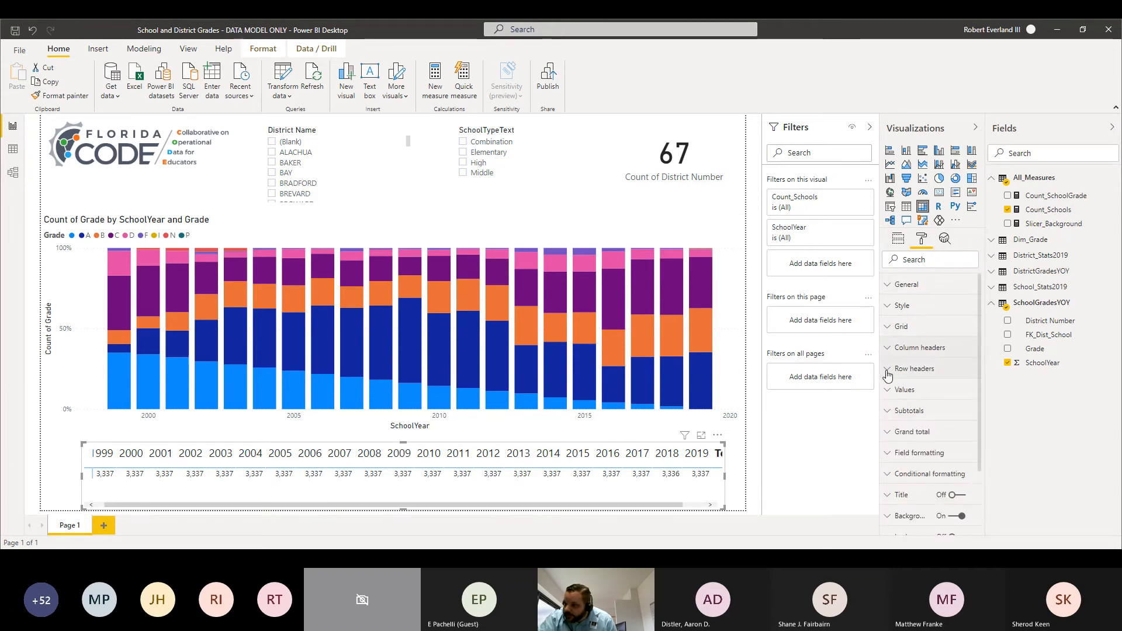
# Step: Set the text size of the matrix's values to 15 pt
pyautogui.click(887, 370)
pyautogui.click(887, 371)
pyautogui.click(892, 390)
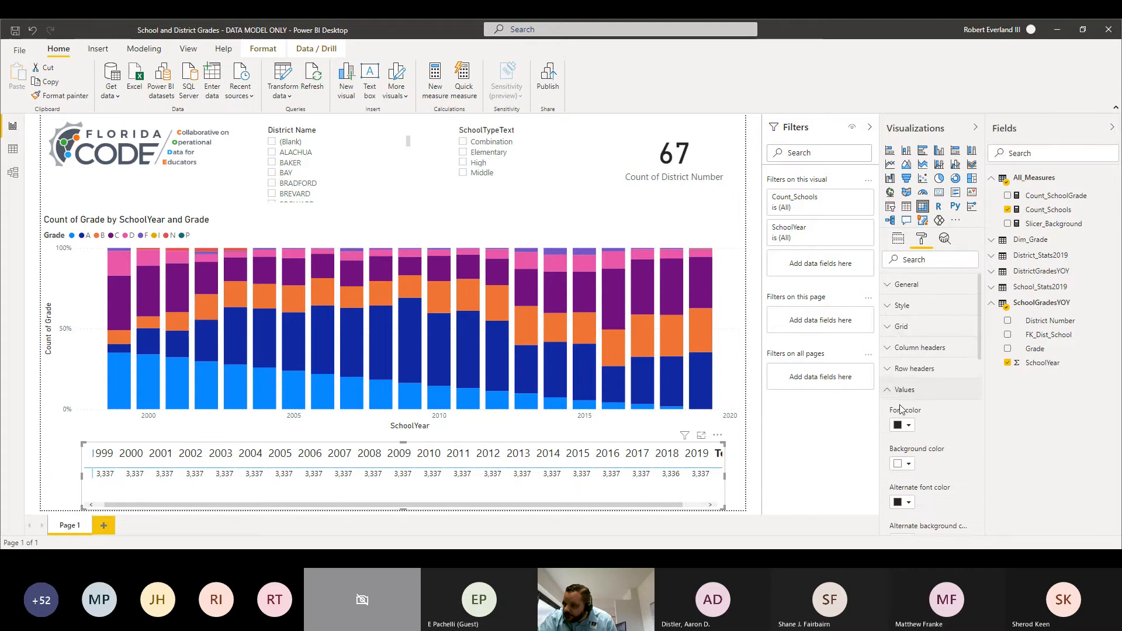
pyautogui.scroll(-2, 923, 437)
pyautogui.scroll(-4, 922, 477)
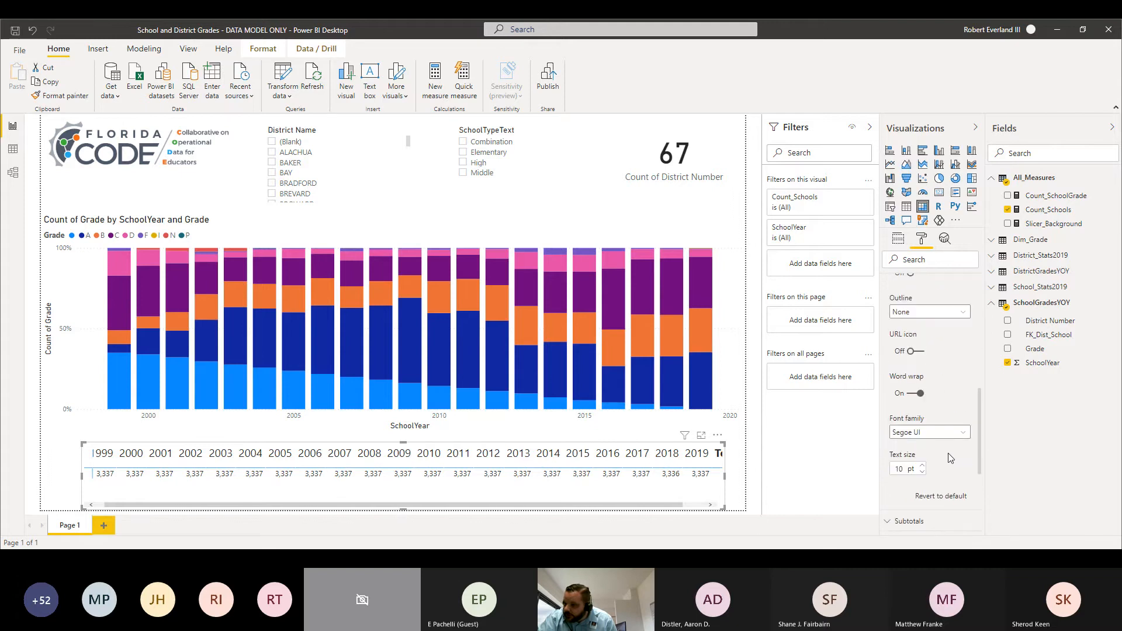
pyautogui.click(899, 469)
pyautogui.doubleClick(899, 469)
pyautogui.write('15')
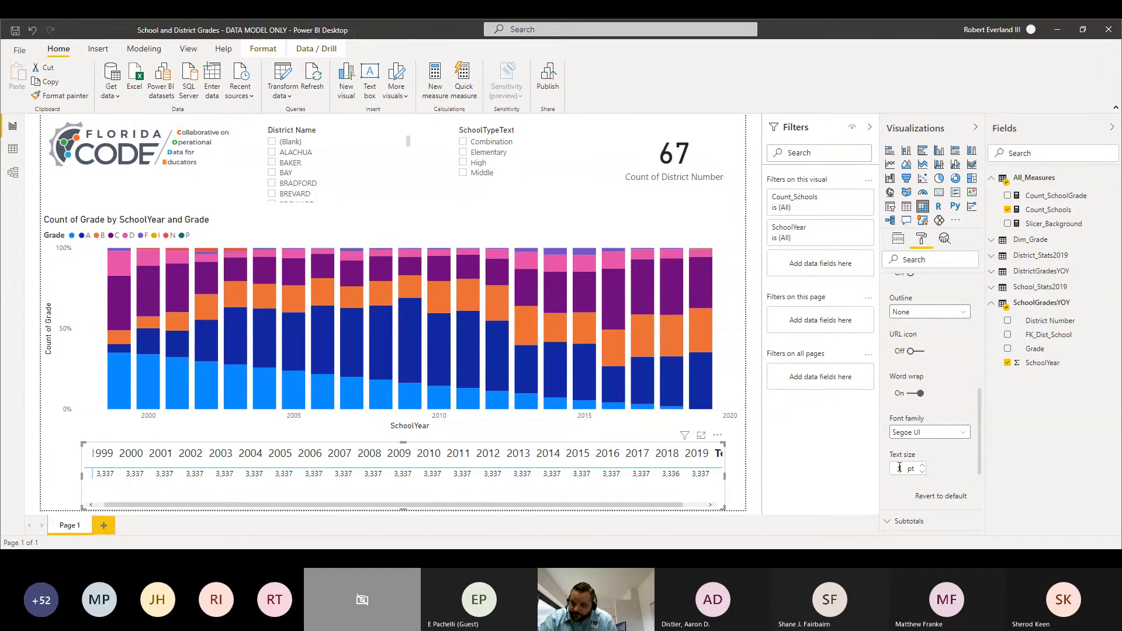
pyautogui.press('Return')
pyautogui.click(899, 239)
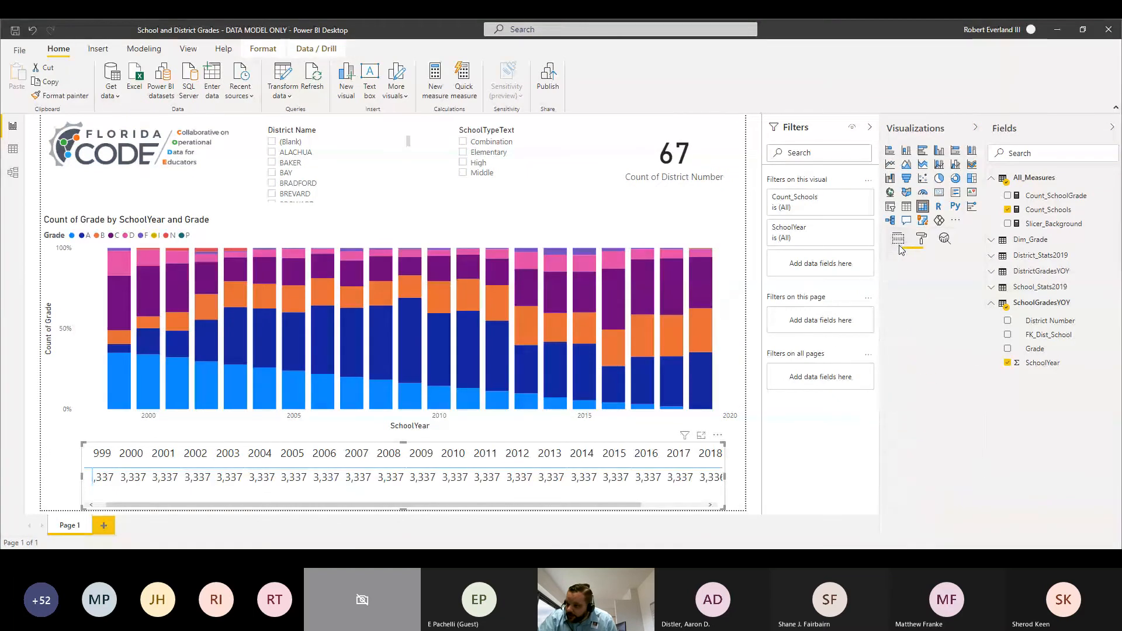
pyautogui.click(964, 349)
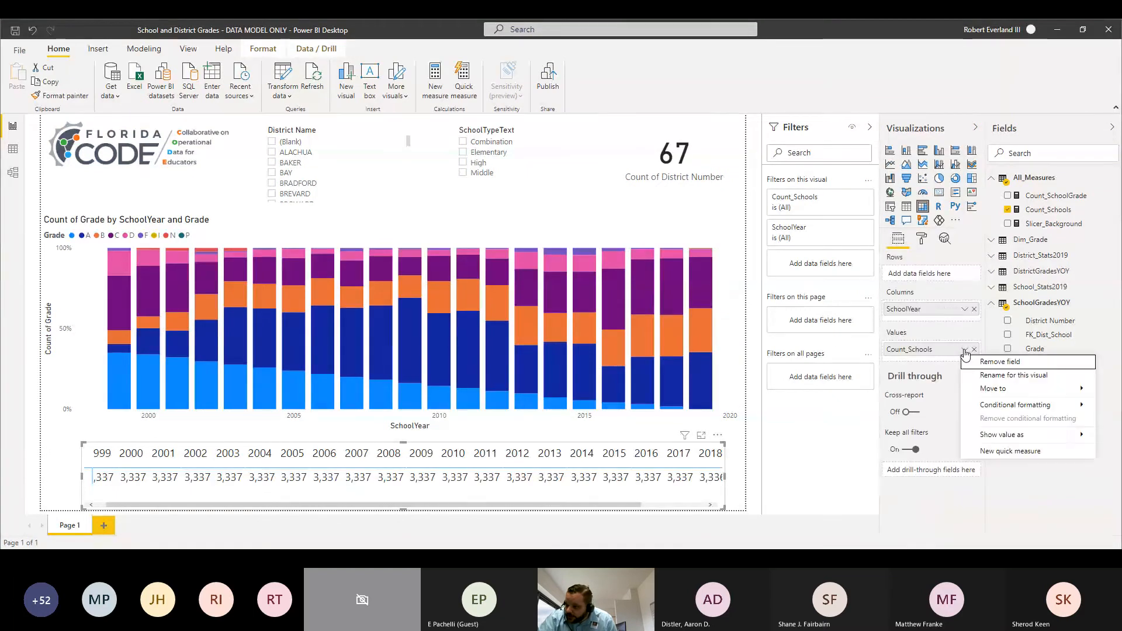
pyautogui.click(934, 339)
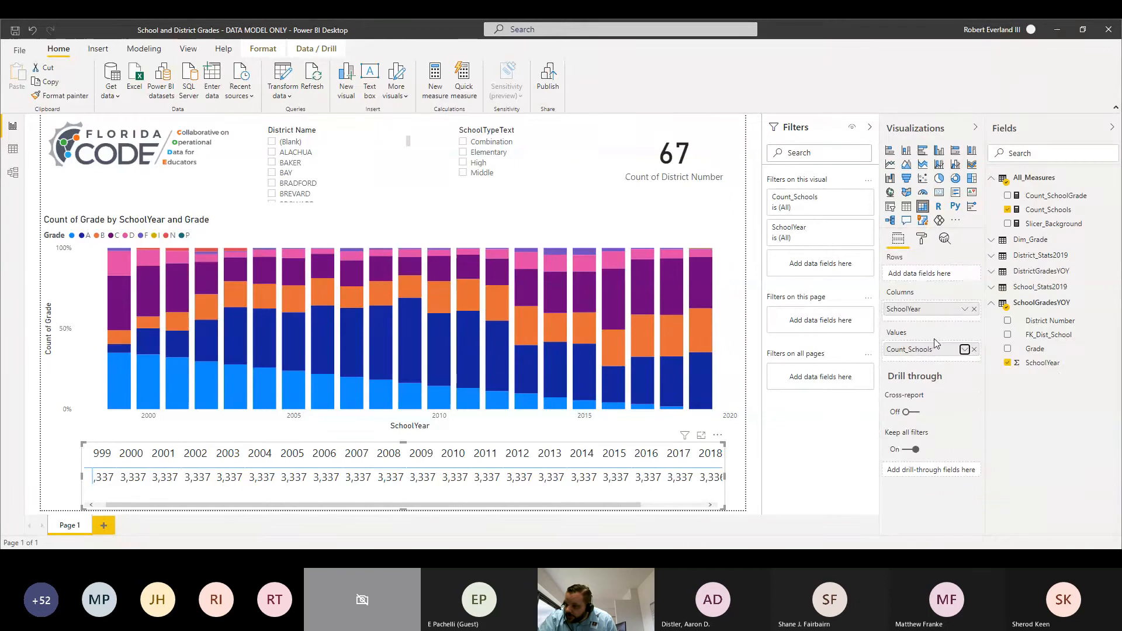
pyautogui.click(964, 310)
pyautogui.press('Escape')
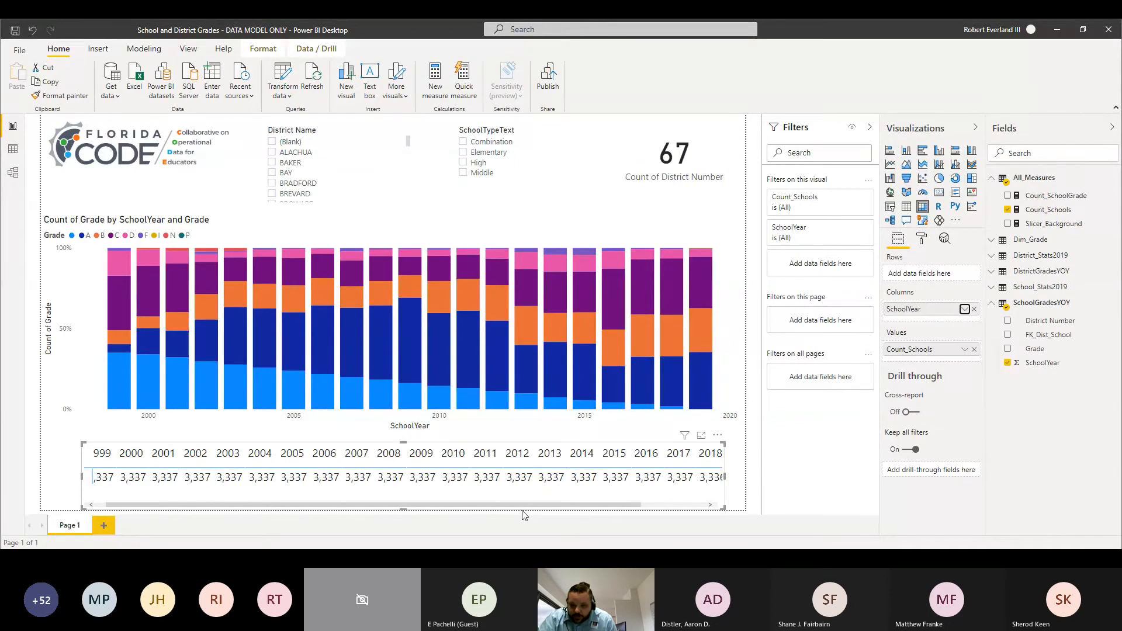
pyautogui.moveTo(587, 504); pyautogui.dragTo(687, 512)
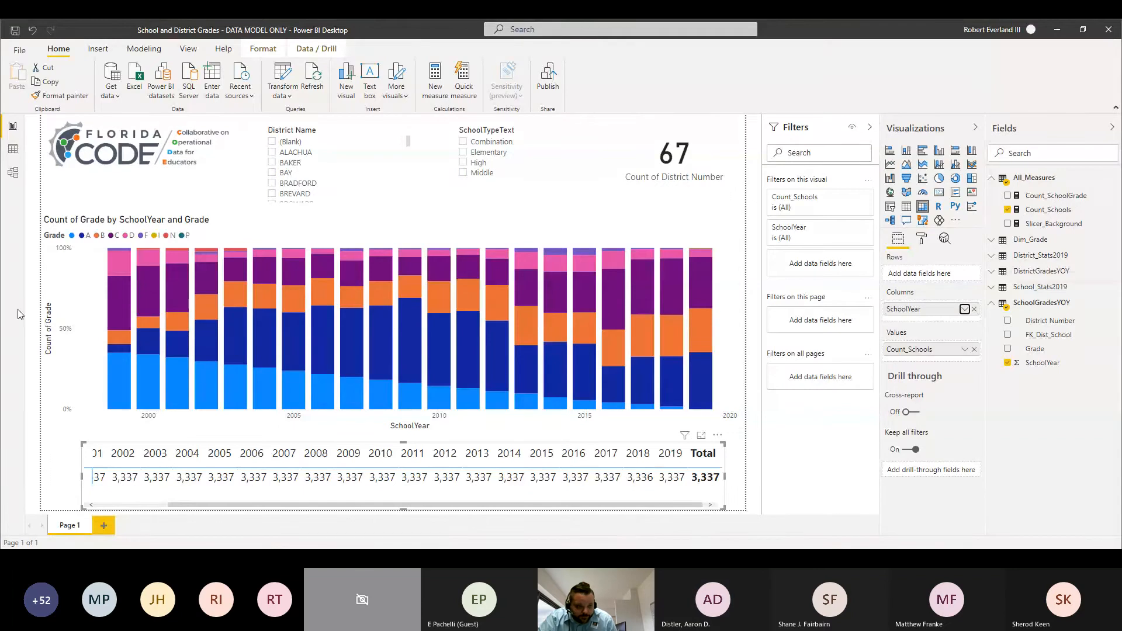
# Step: Turn off the column subtotals of the matrix to remove its Total column
pyautogui.click(922, 241)
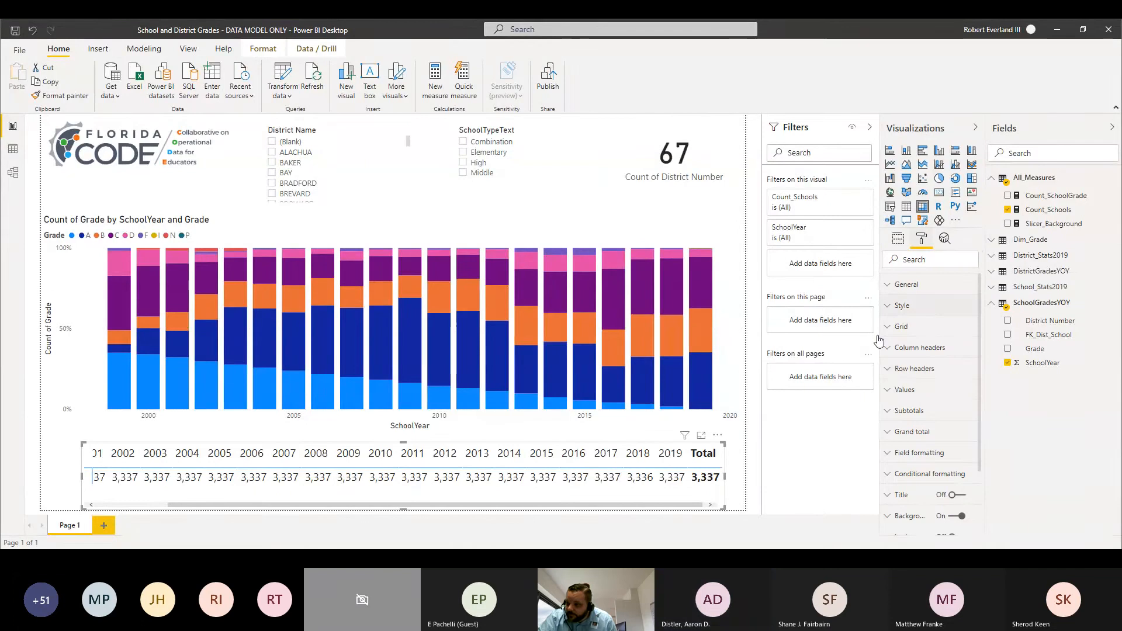
pyautogui.click(892, 417)
pyautogui.click(894, 420)
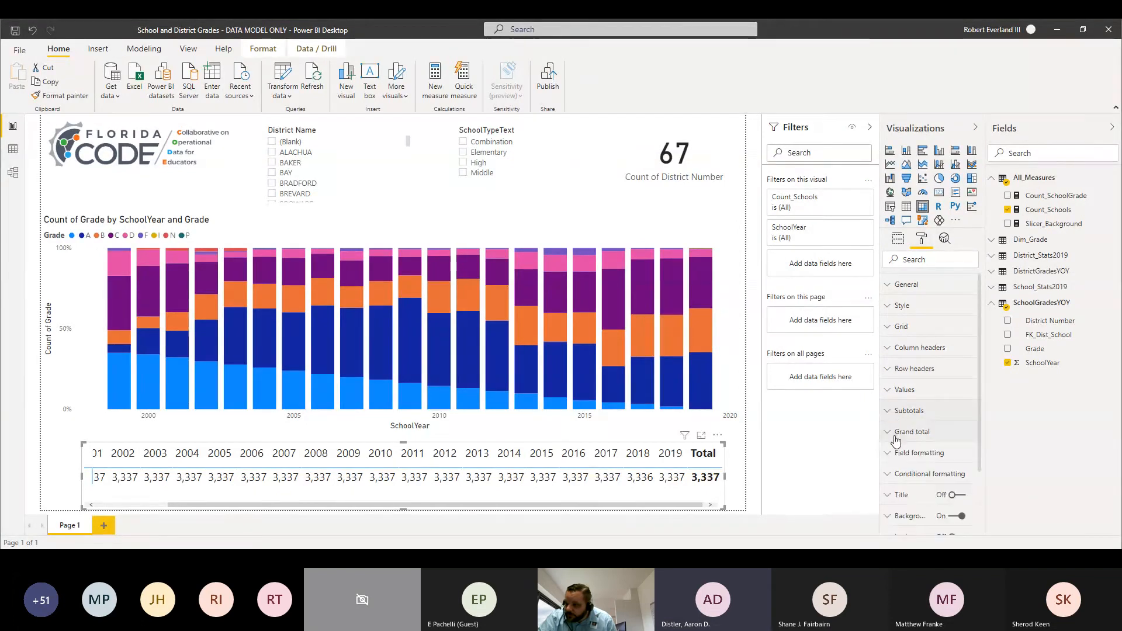
pyautogui.click(897, 433)
pyautogui.scroll(-2, 935, 456)
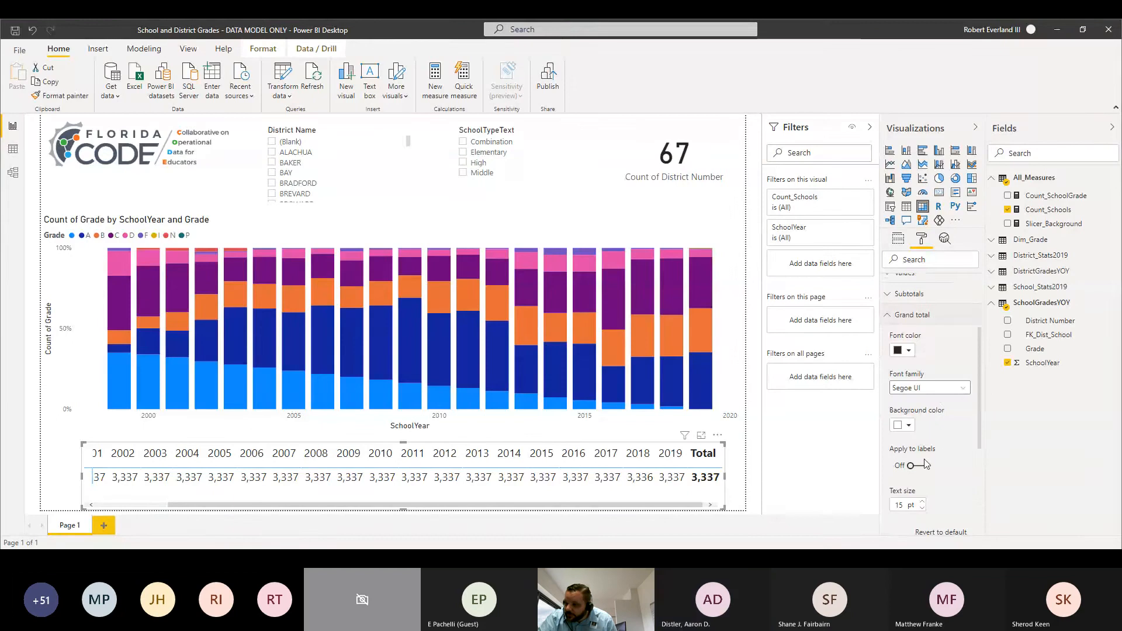
pyautogui.click(892, 300)
pyautogui.click(911, 331)
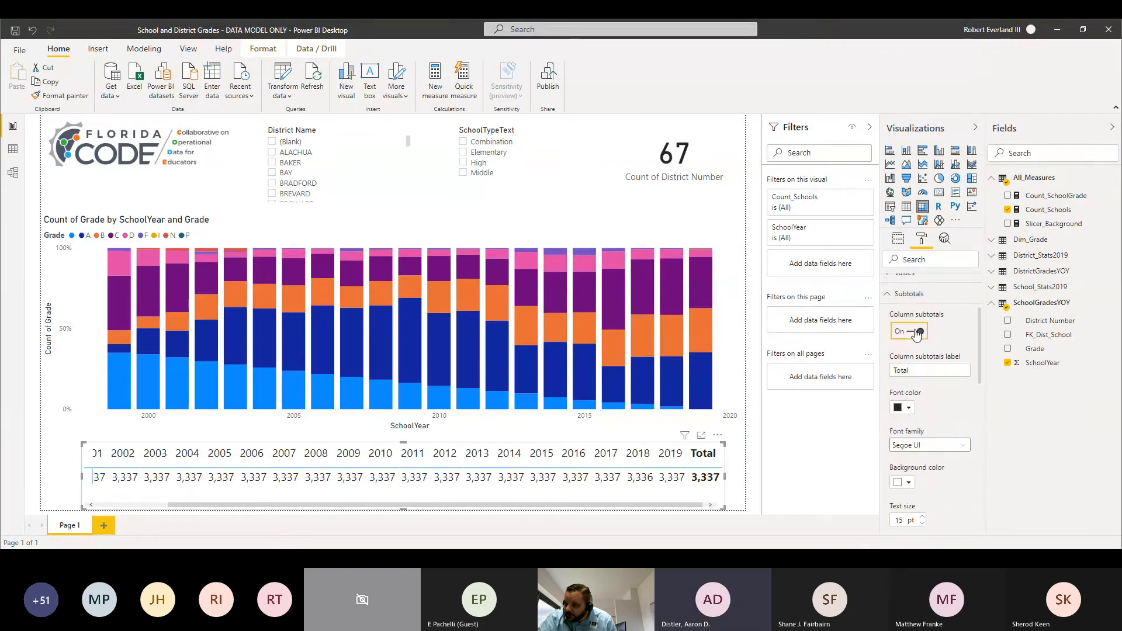
pyautogui.click(894, 295)
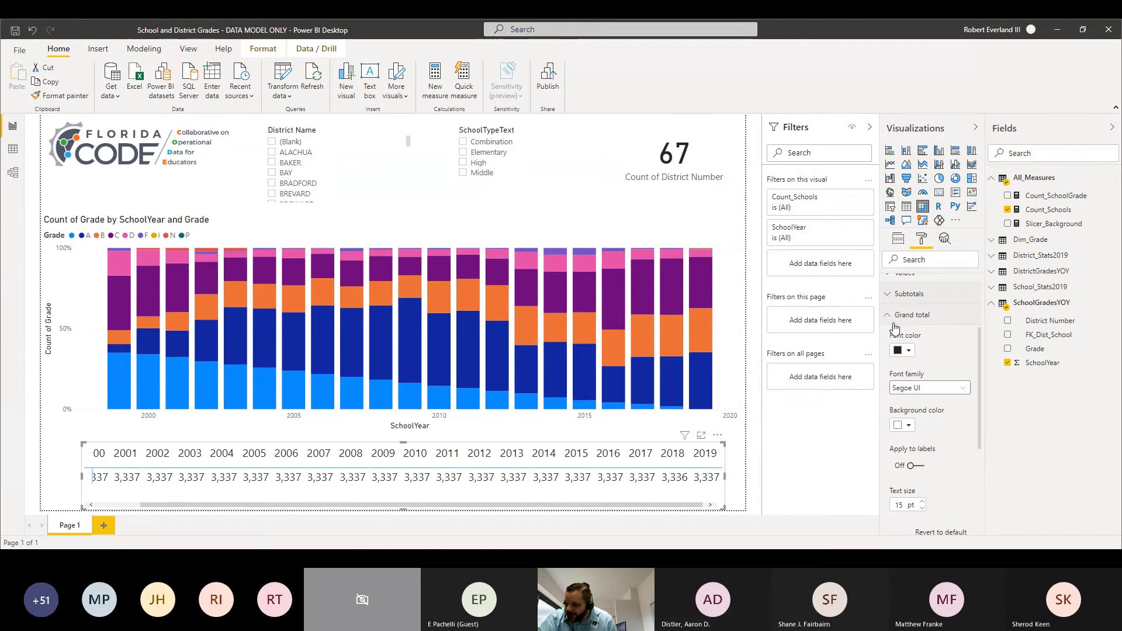
pyautogui.click(894, 316)
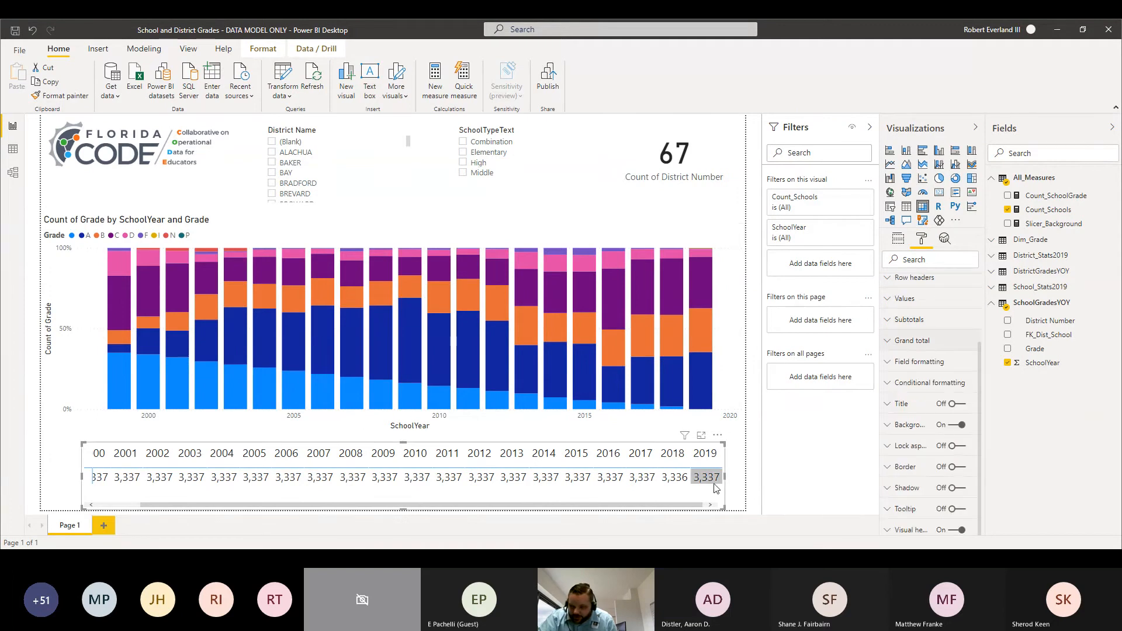
# Step: Widen the matrix on both sides so all years from 1999 to 2019 fit across the page
pyautogui.moveTo(725, 477); pyautogui.dragTo(738, 480)
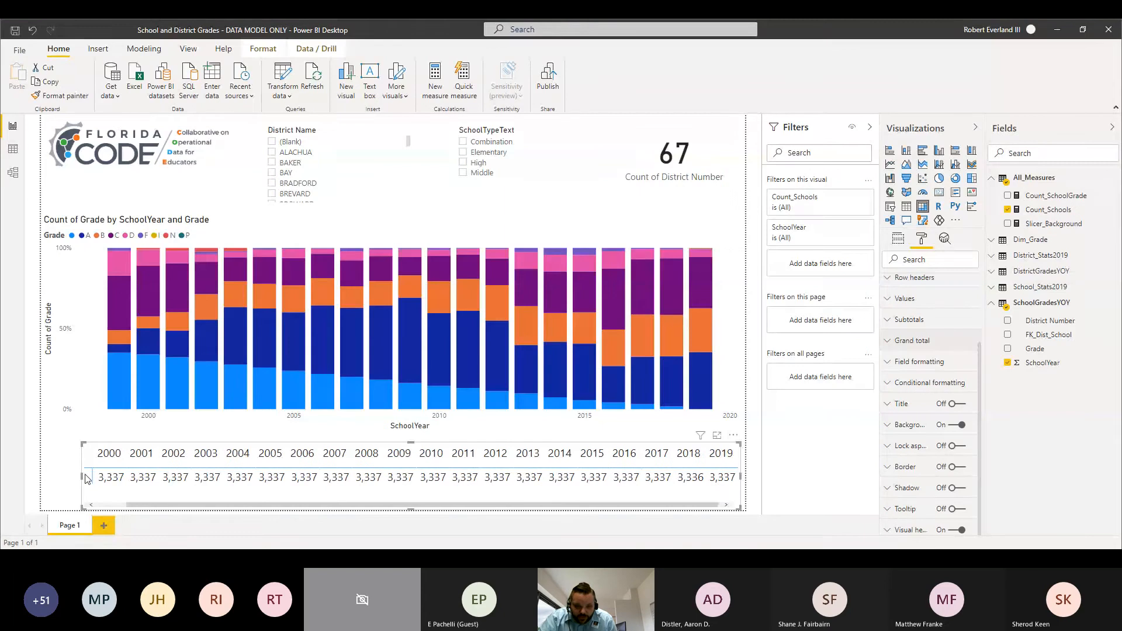
pyautogui.moveTo(82, 477); pyautogui.dragTo(42, 477)
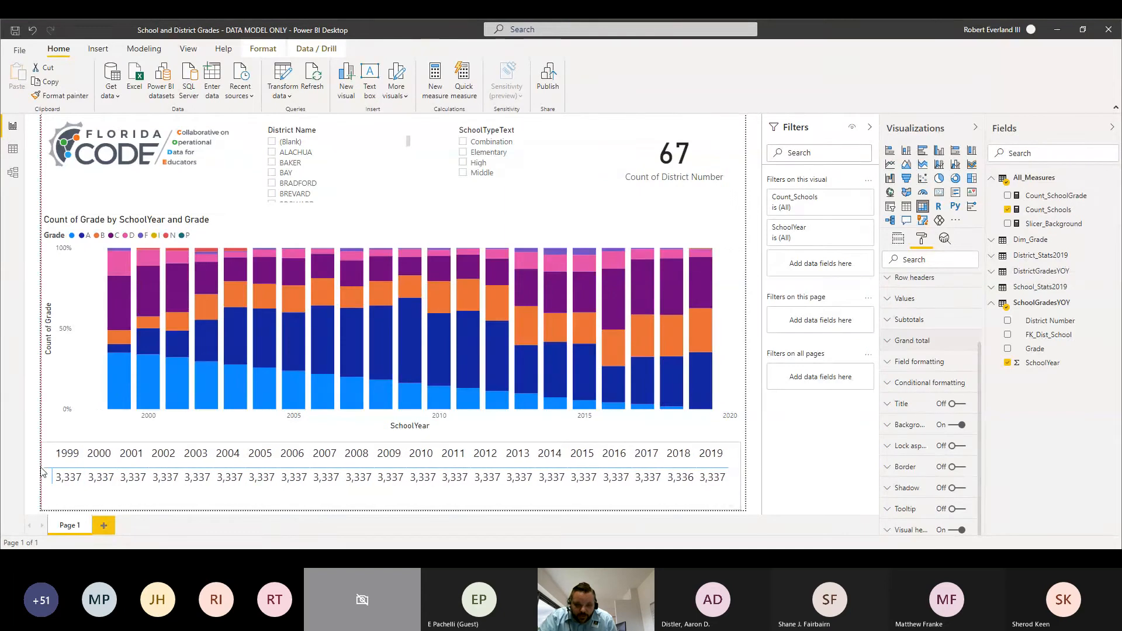
pyautogui.click(82, 325)
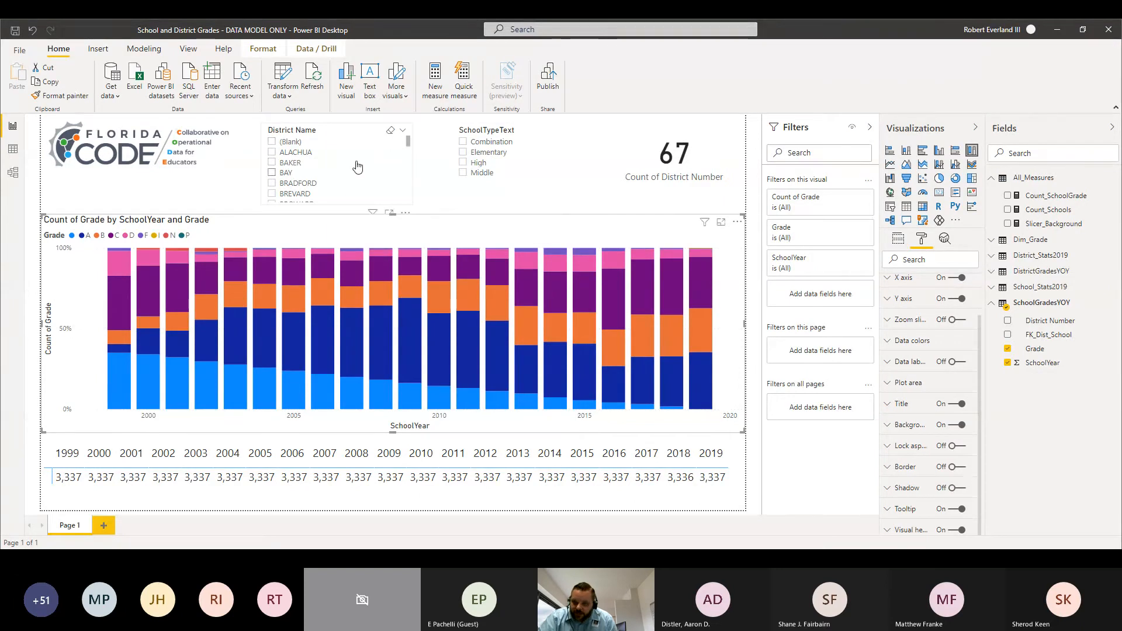
# Step: Change the District Name and SchoolTypeText slicers from lists to dropdowns
pyautogui.scroll(-3, 363, 167)
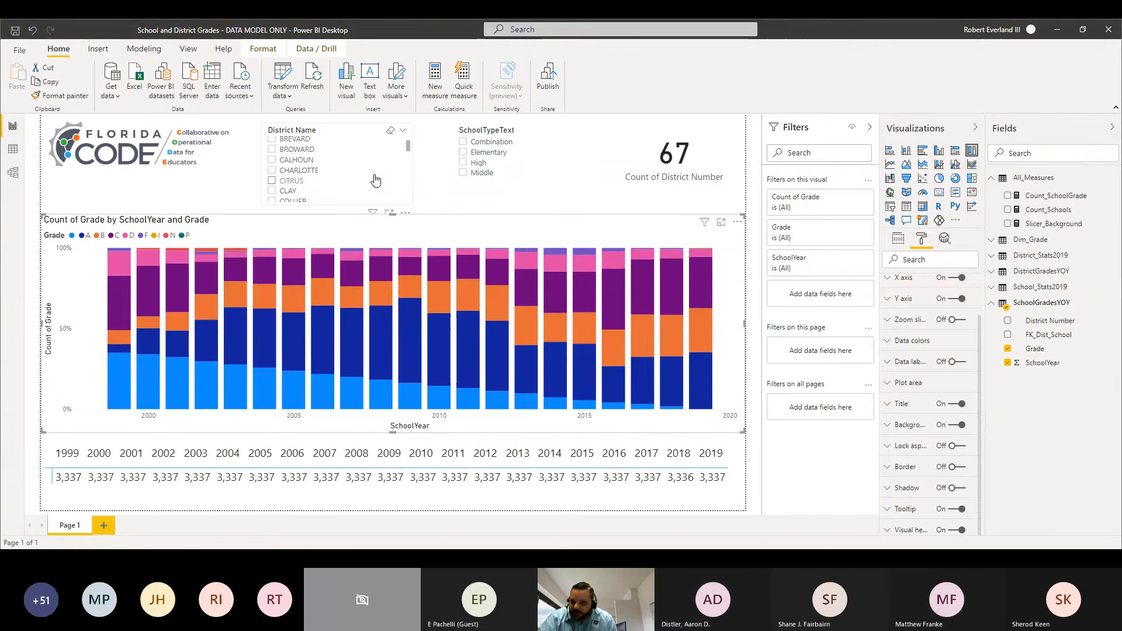
pyautogui.scroll(3, 371, 181)
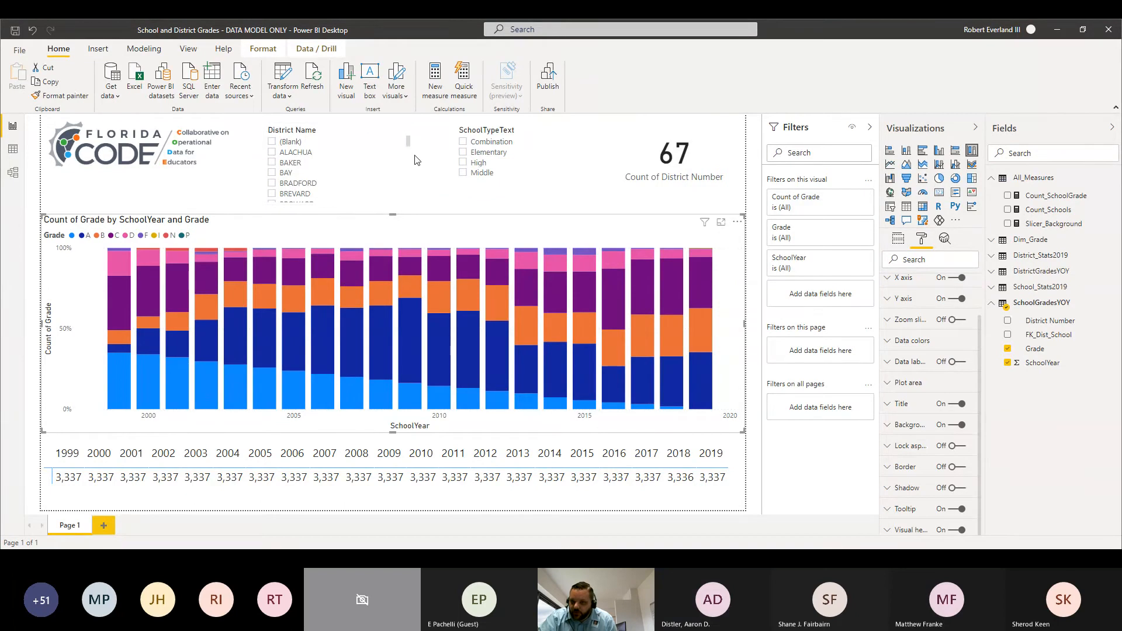
pyautogui.click(334, 130)
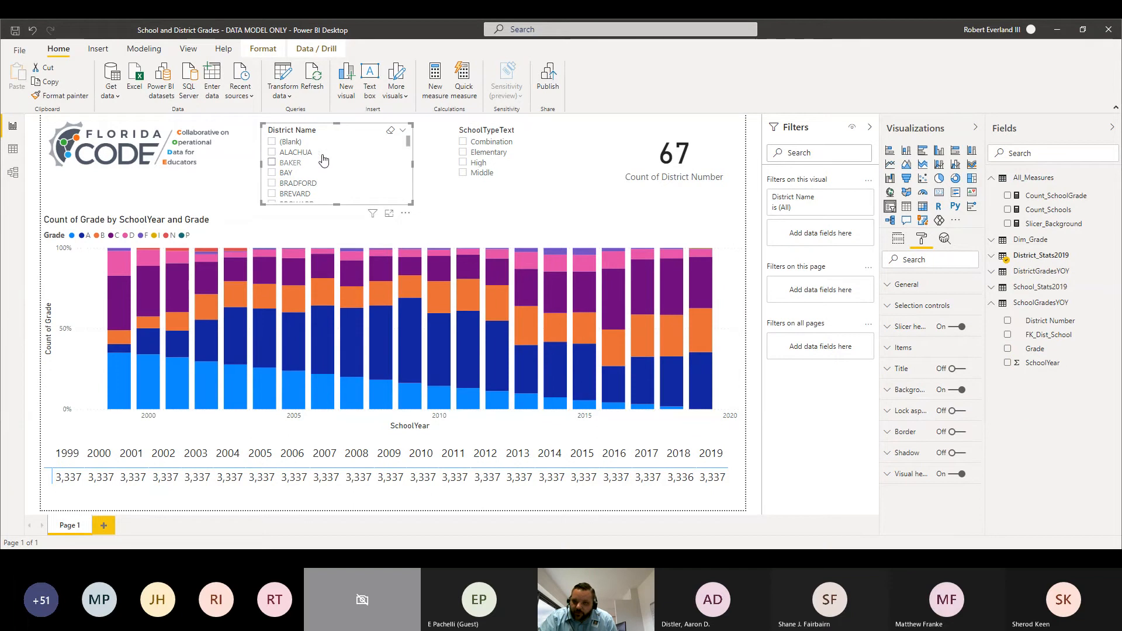
pyautogui.click(403, 131)
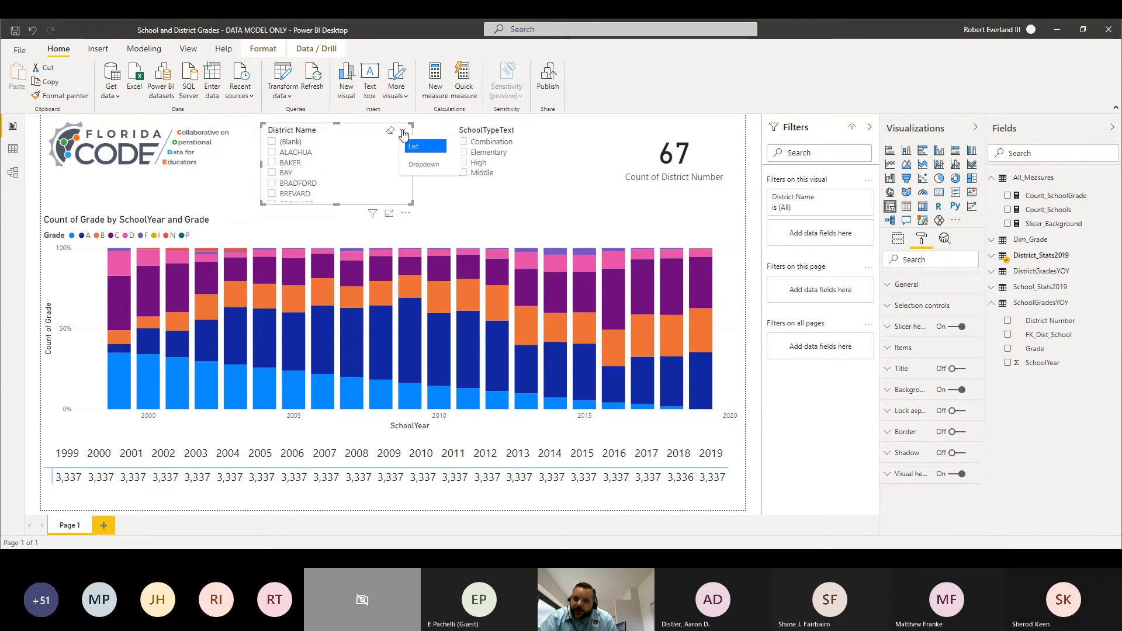
pyautogui.click(419, 165)
pyautogui.click(401, 146)
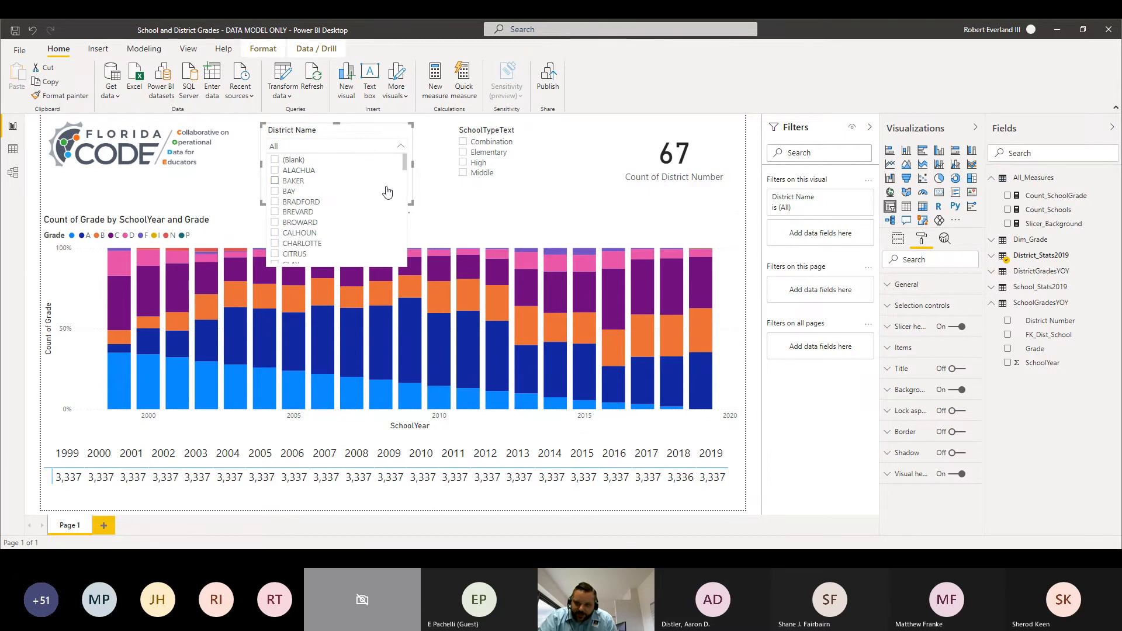
pyautogui.click(401, 146)
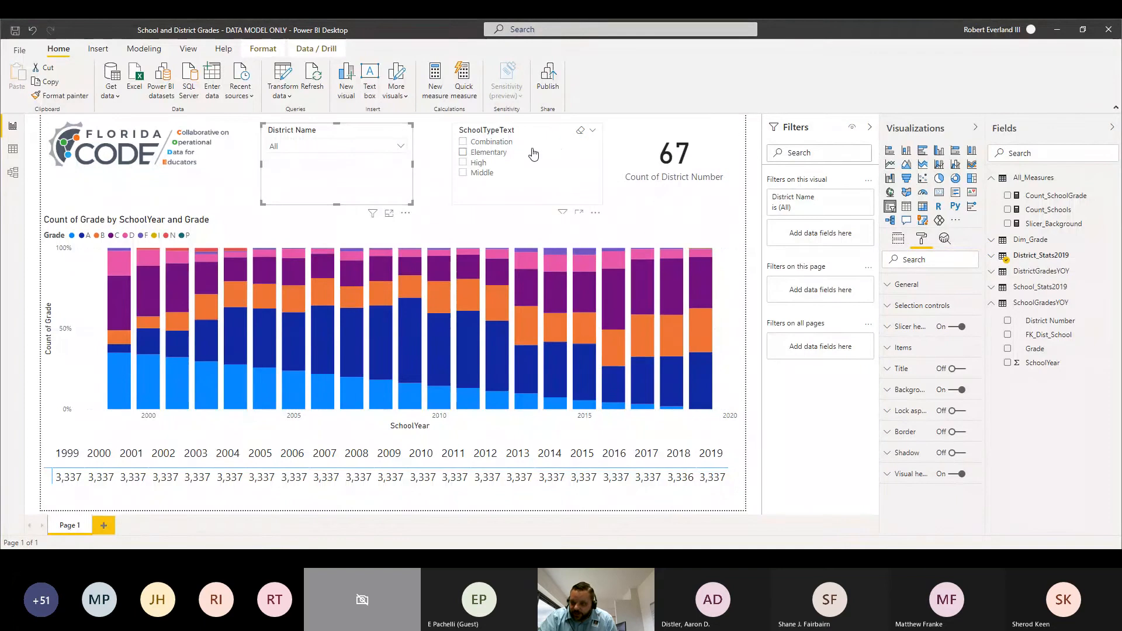
pyautogui.click(593, 132)
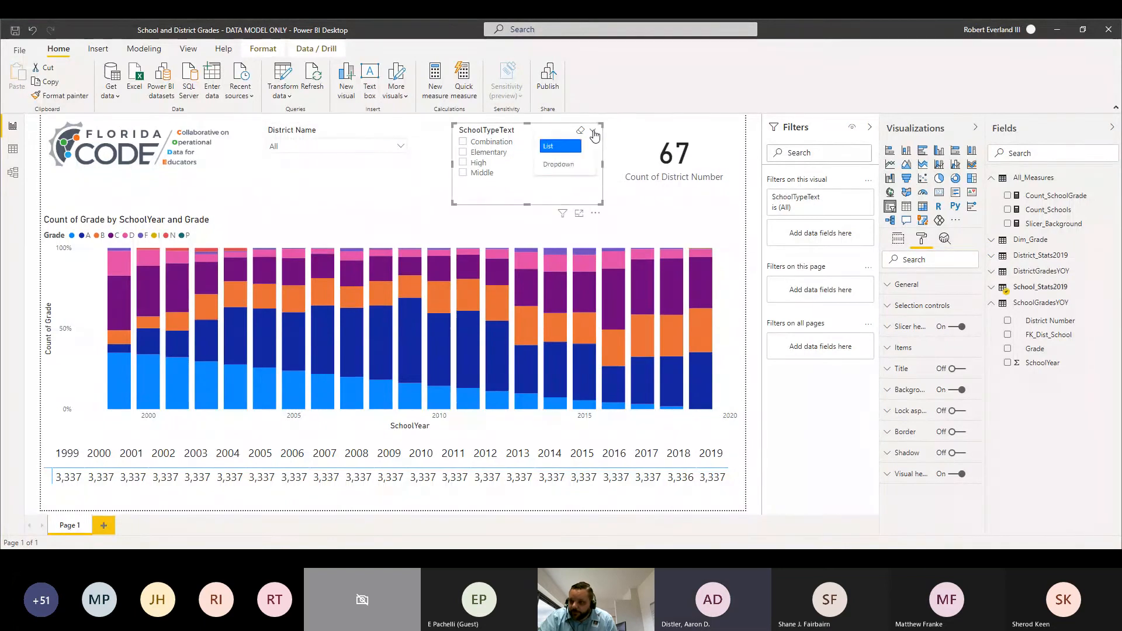
pyautogui.click(560, 165)
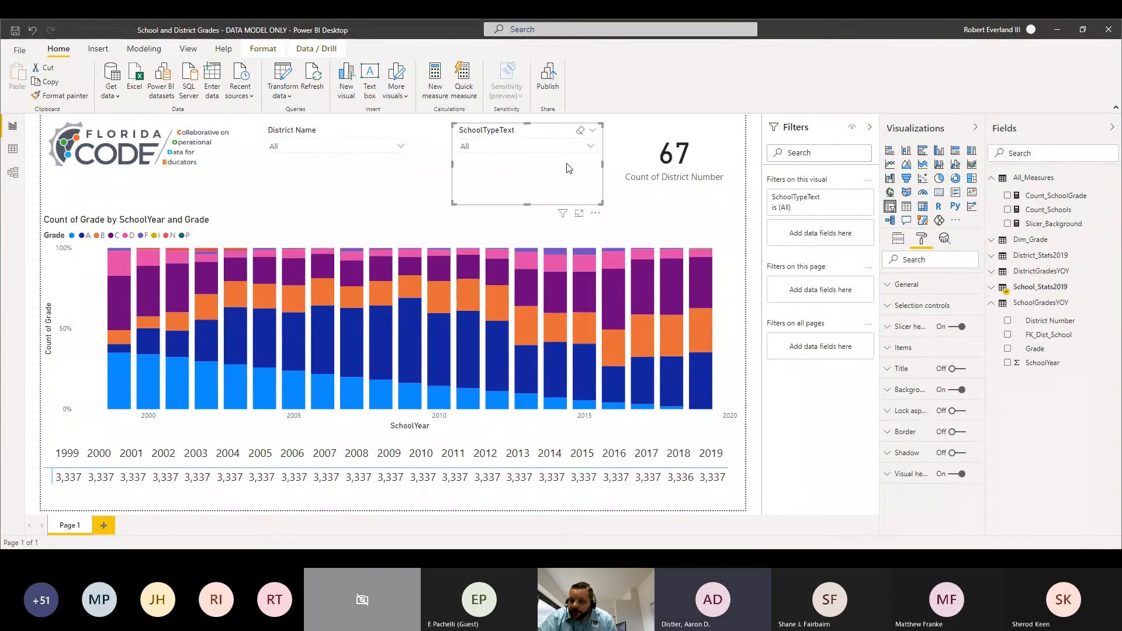
# Step: Turn off the District Name slicer's header and give the slicer the title "District" instead
pyautogui.click(383, 185)
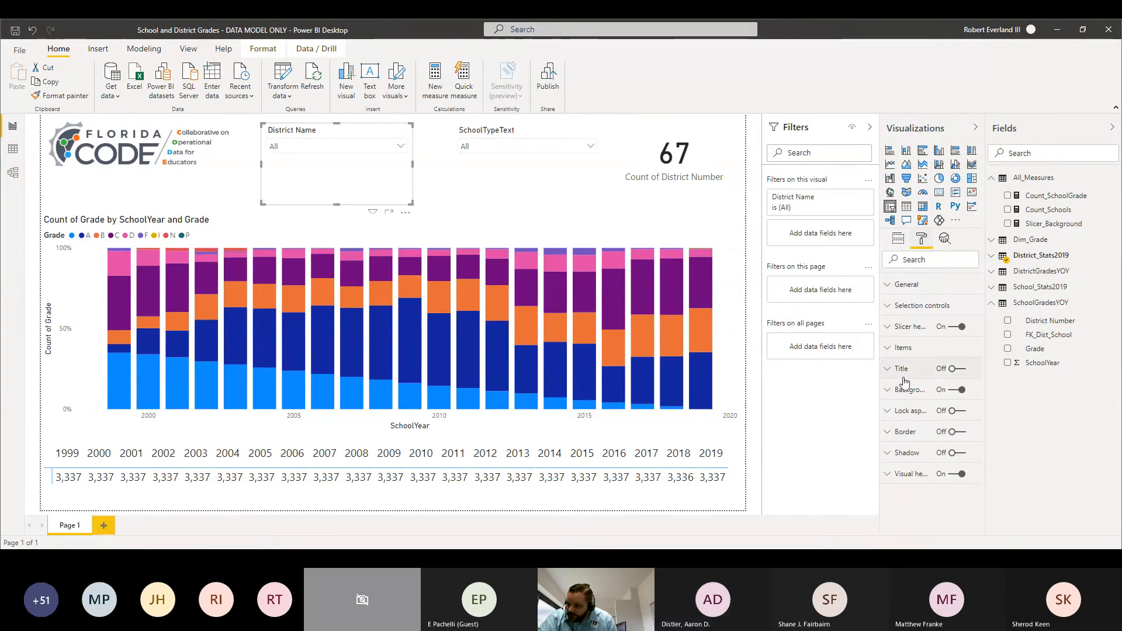
pyautogui.click(958, 329)
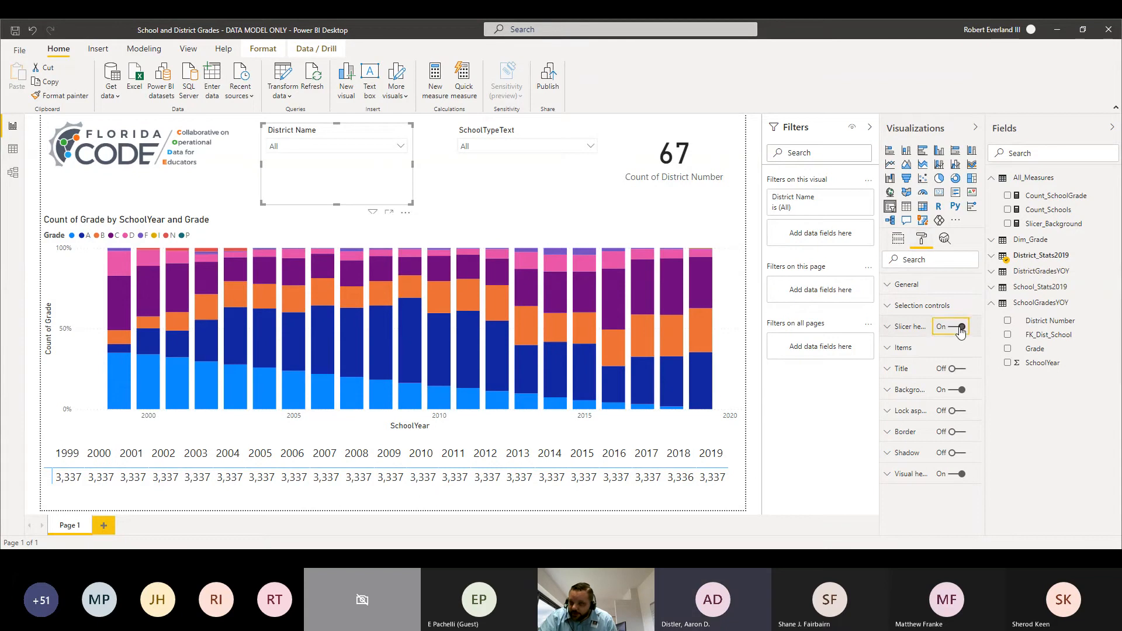
pyautogui.click(957, 369)
pyautogui.click(896, 373)
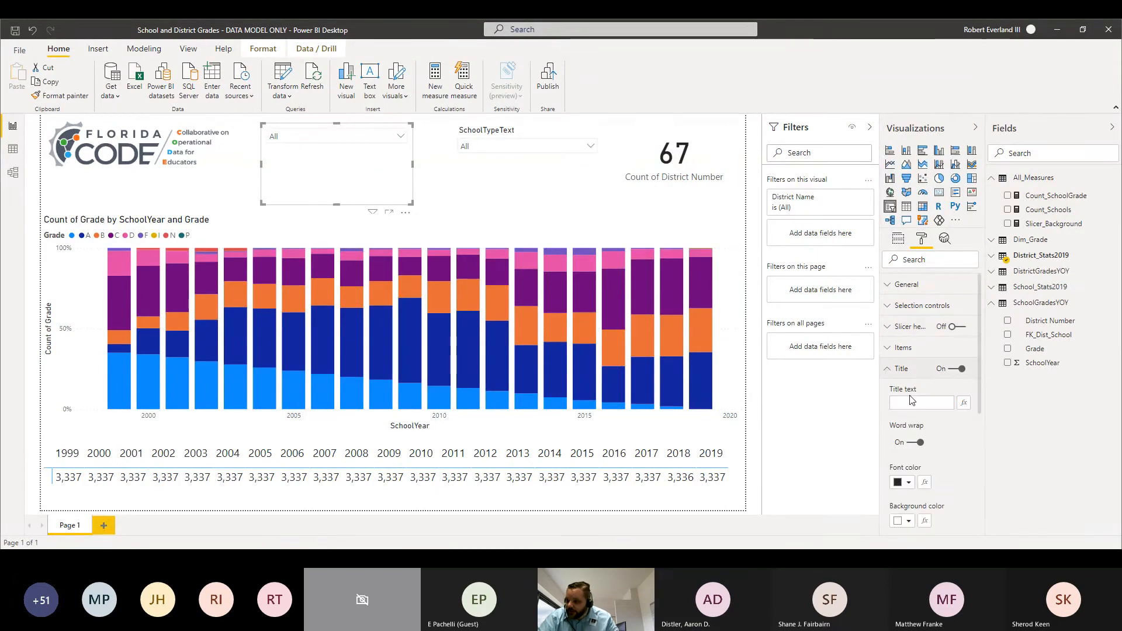
pyautogui.click(912, 402)
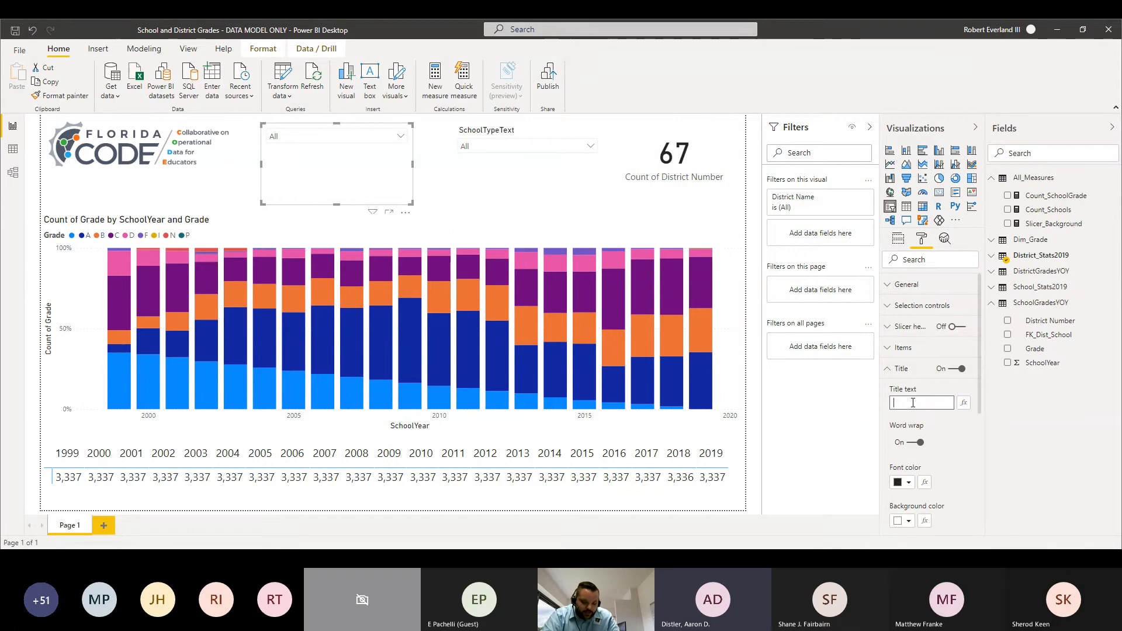
pyautogui.write('District')
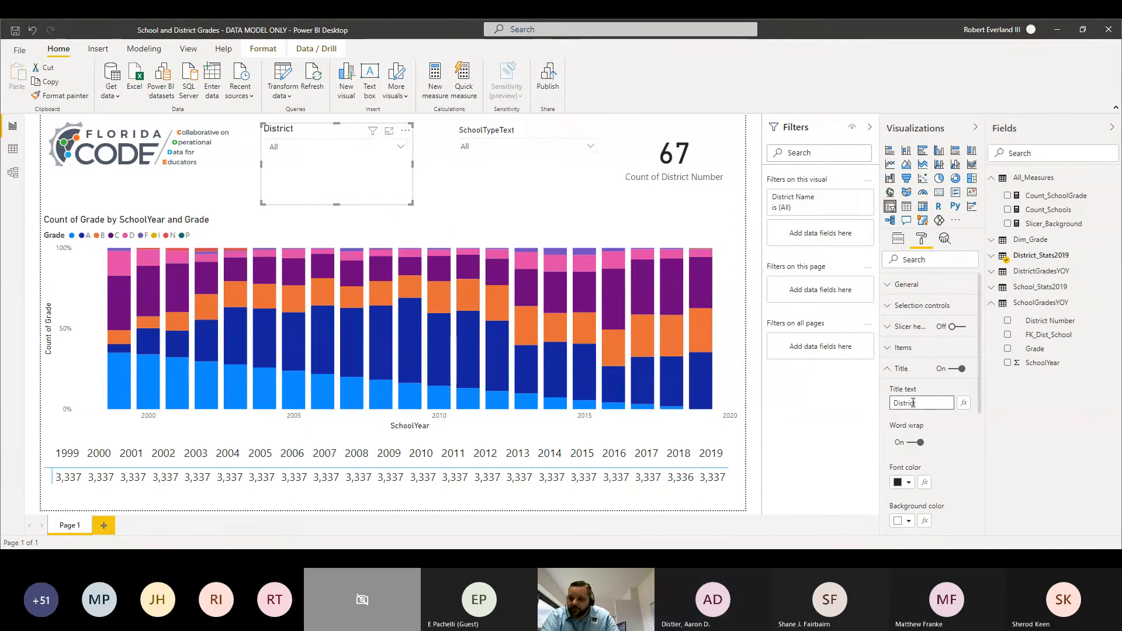
# Step: Turn off the SchoolTypeText slicer's header and give the slicer the title "School Type" instead
pyautogui.click(555, 132)
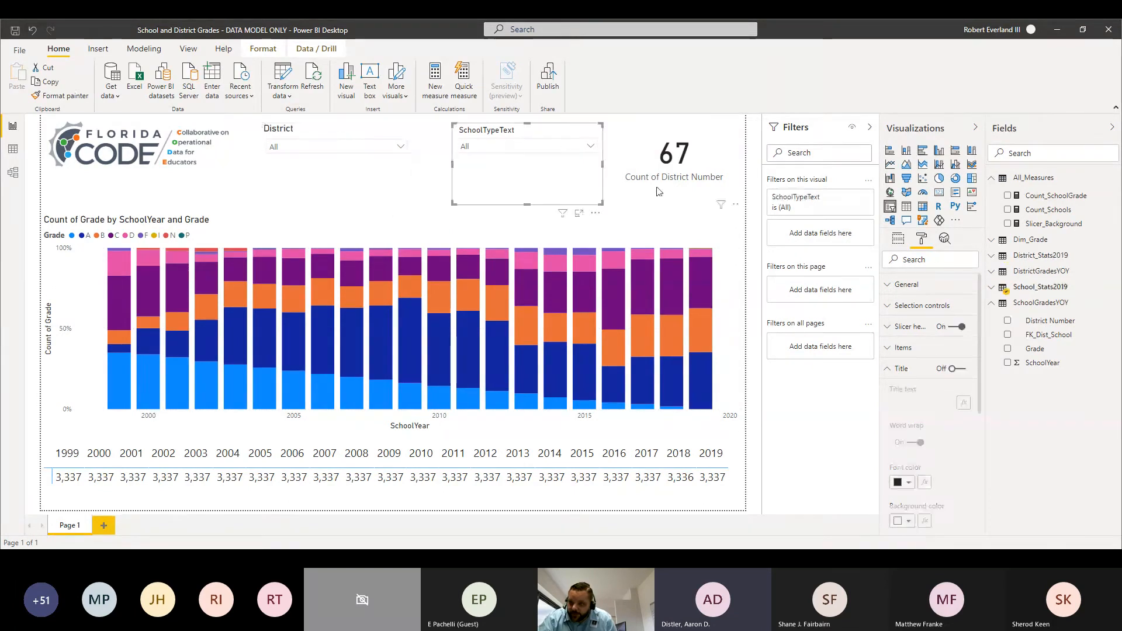
pyautogui.click(959, 328)
pyautogui.click(960, 370)
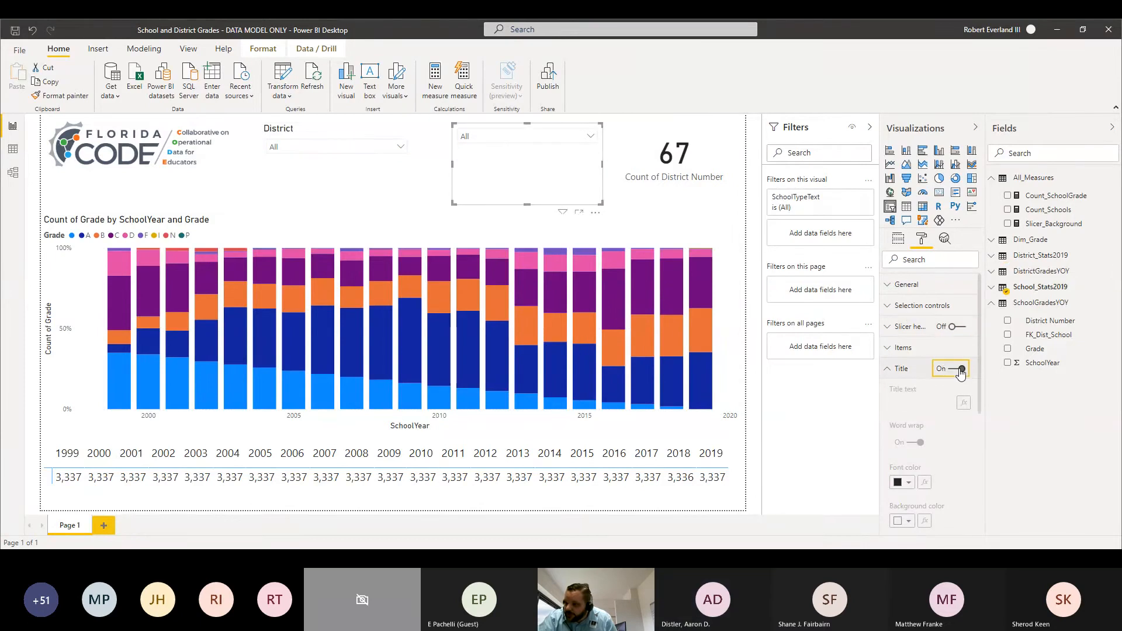
pyautogui.click(909, 403)
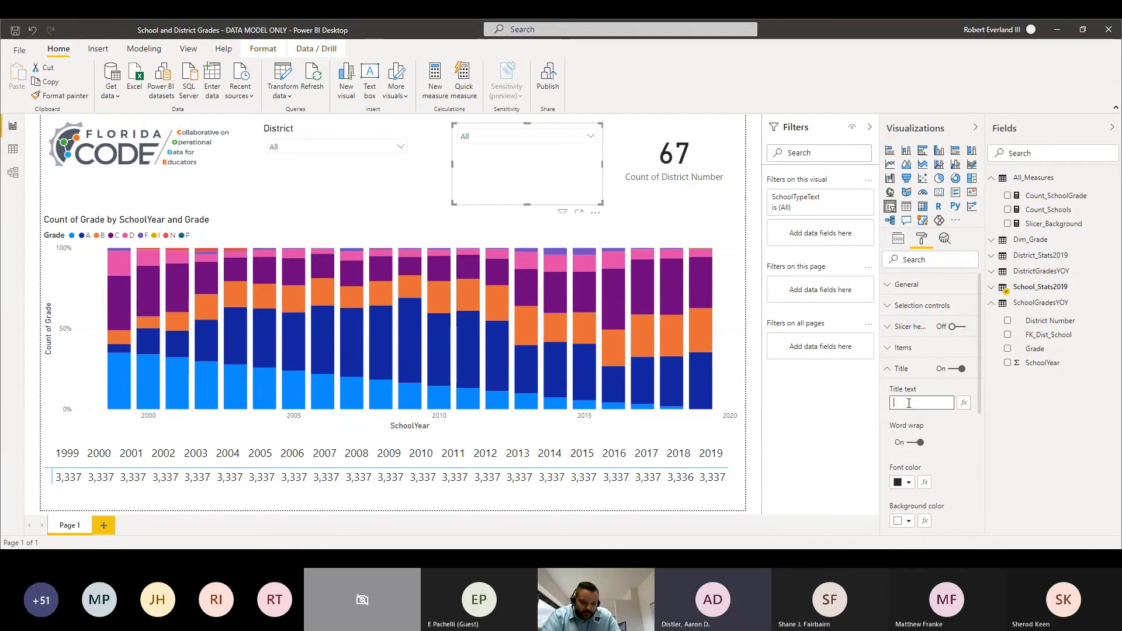
pyautogui.write('Scho')
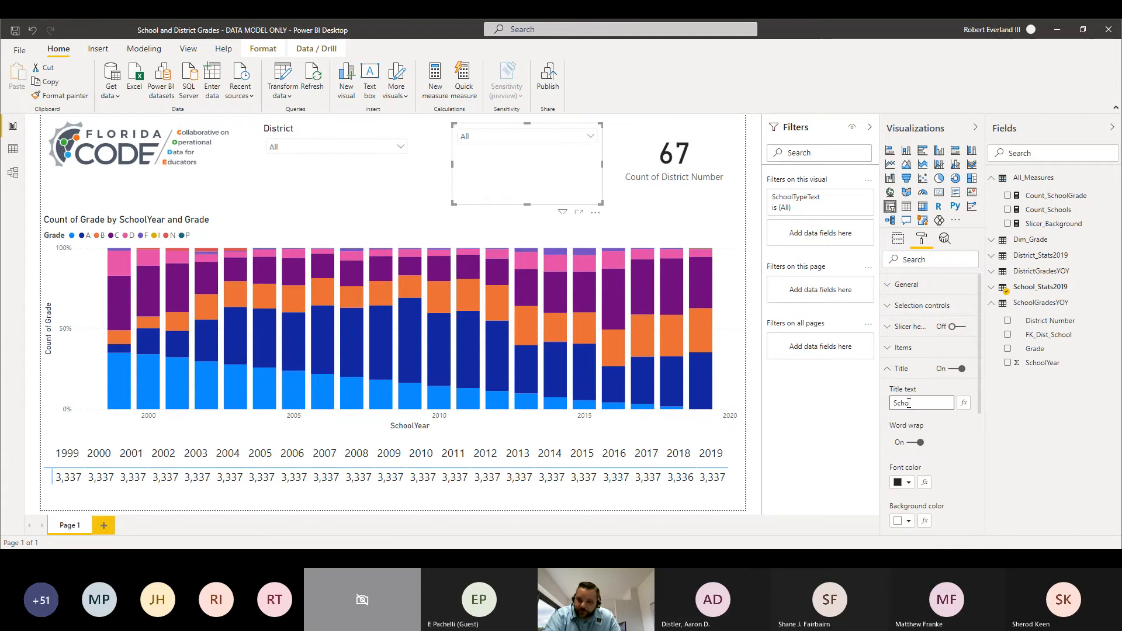
pyautogui.write('ol Type')
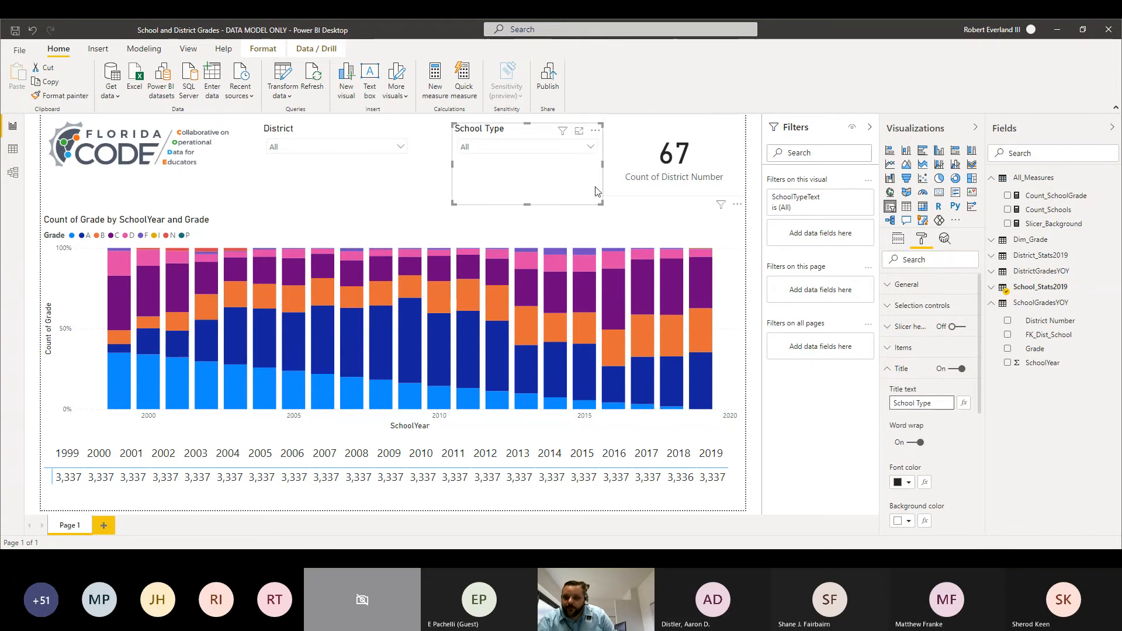
# Step: Set the District slicer's title background to the custom colour #A3ABB1
pyautogui.click(398, 183)
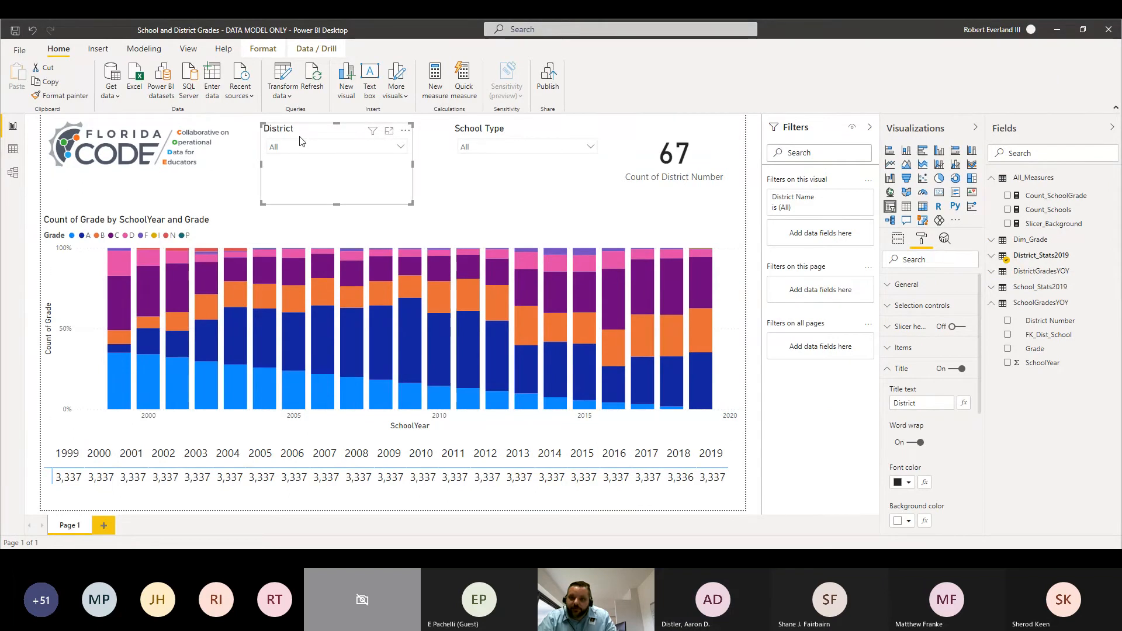
pyautogui.click(246, 181)
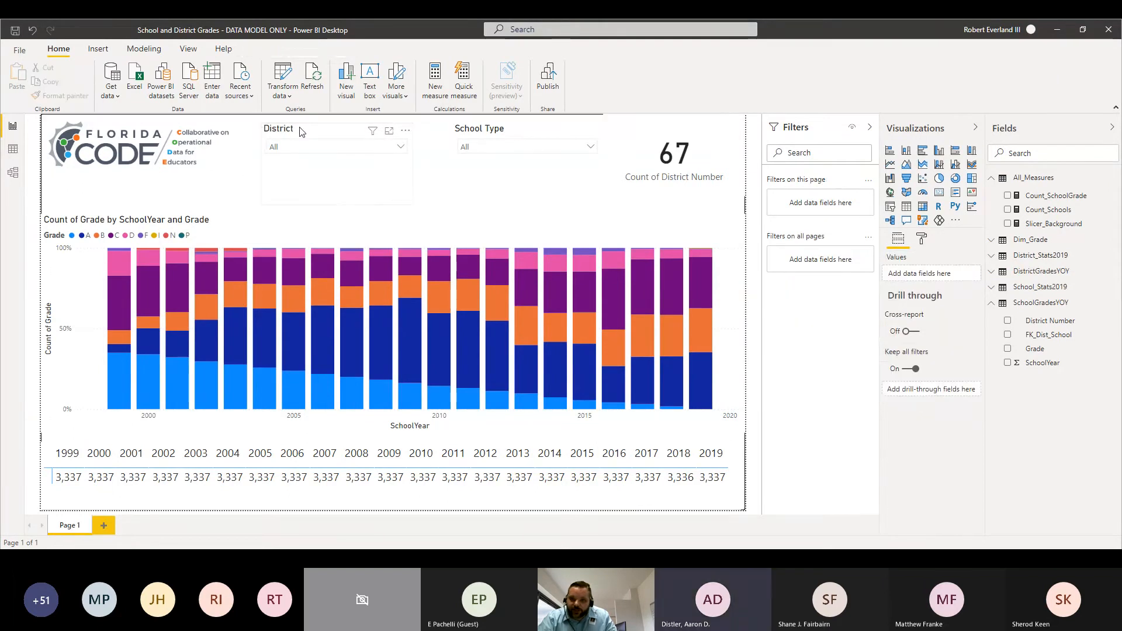
pyautogui.click(302, 131)
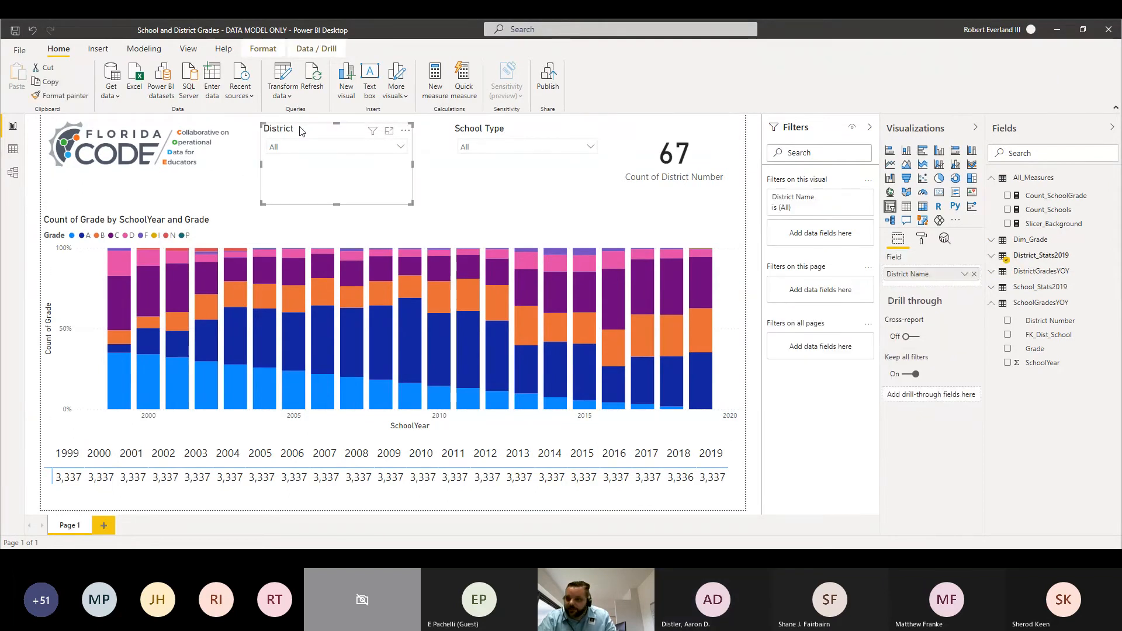
pyautogui.click(923, 239)
pyautogui.click(900, 368)
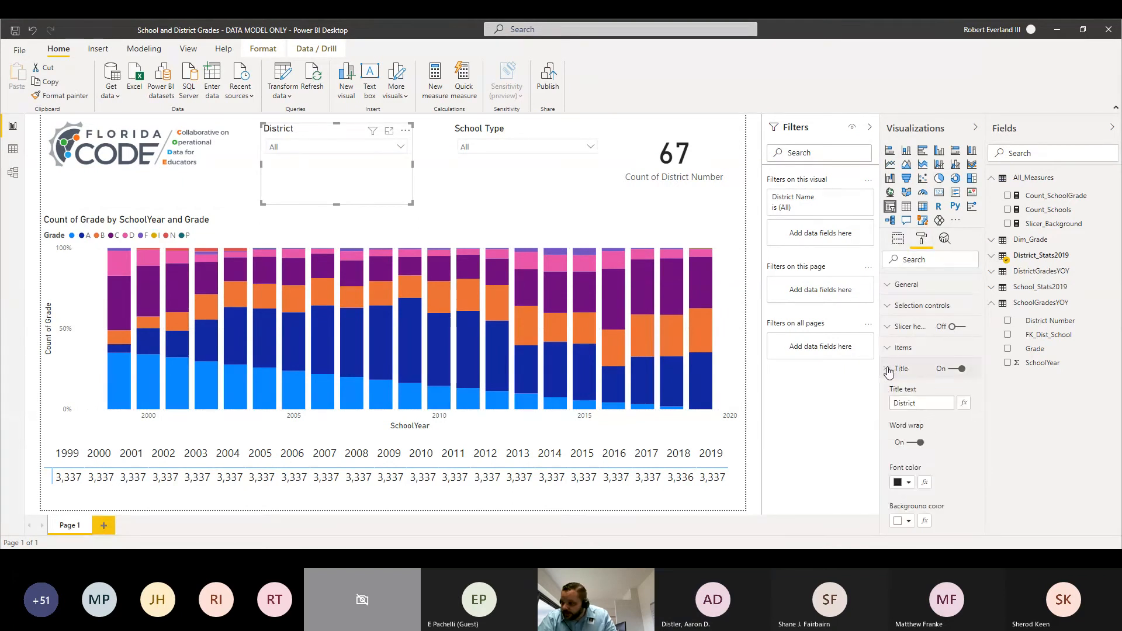
pyautogui.scroll(-1, 934, 435)
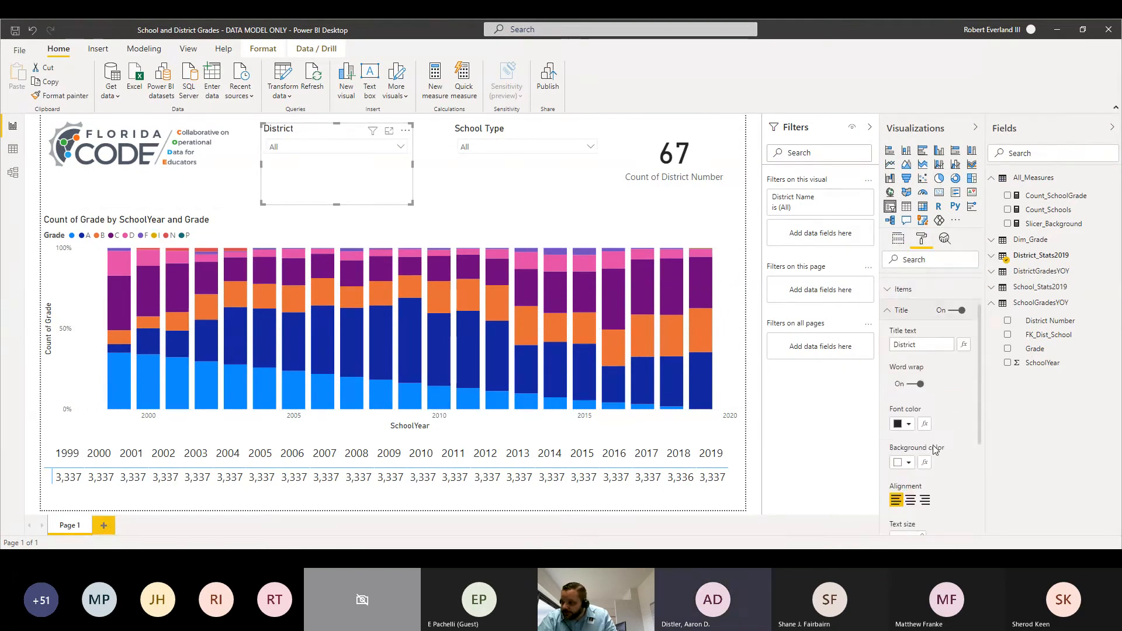
pyautogui.click(906, 466)
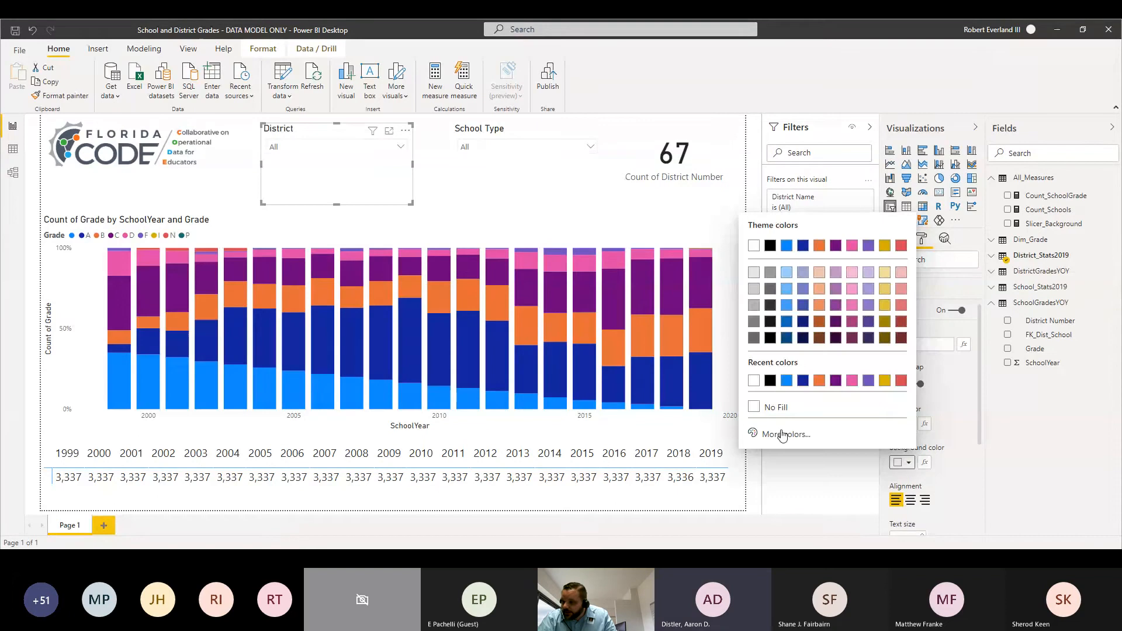
pyautogui.click(783, 435)
pyautogui.click(760, 390)
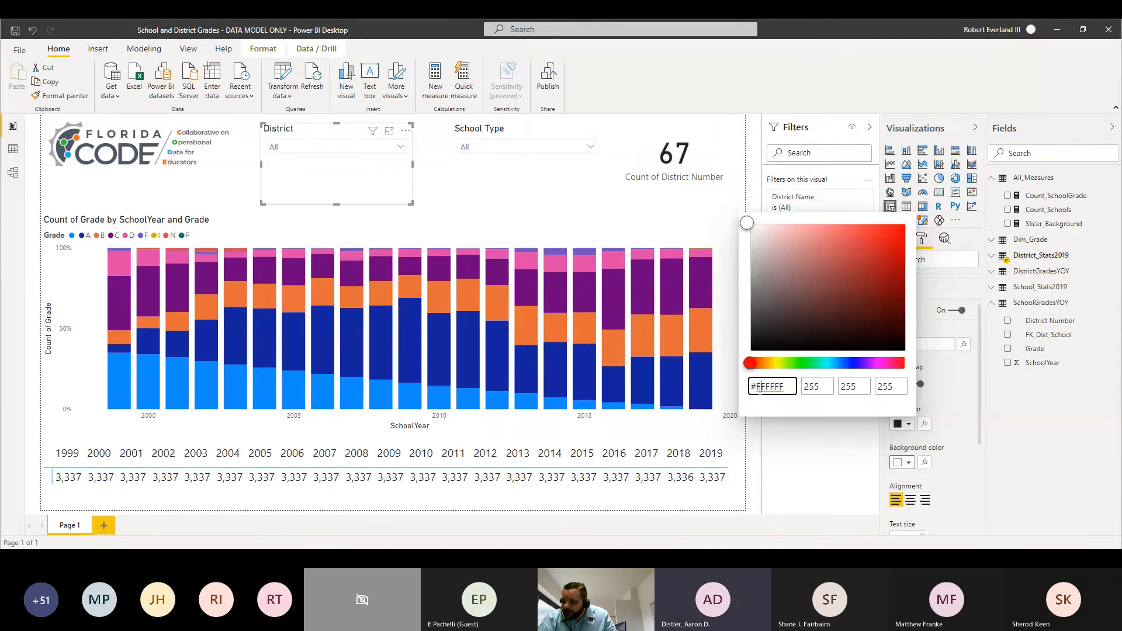
pyautogui.write('A3ABB1')
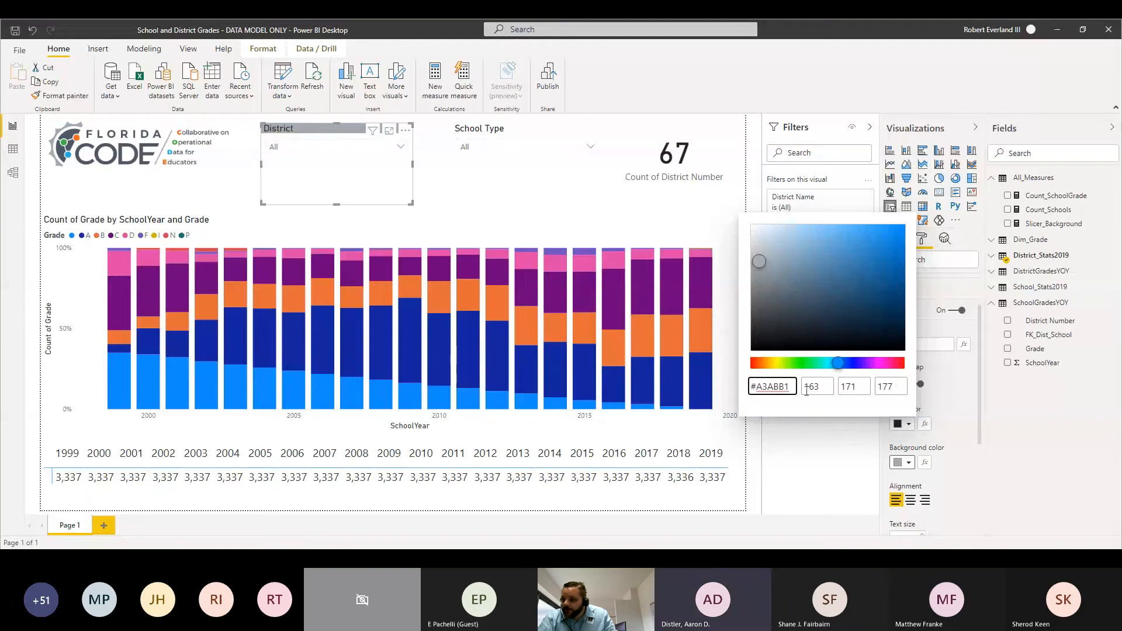
# Step: Set the District slicer's title font colour to white
pyautogui.click(963, 431)
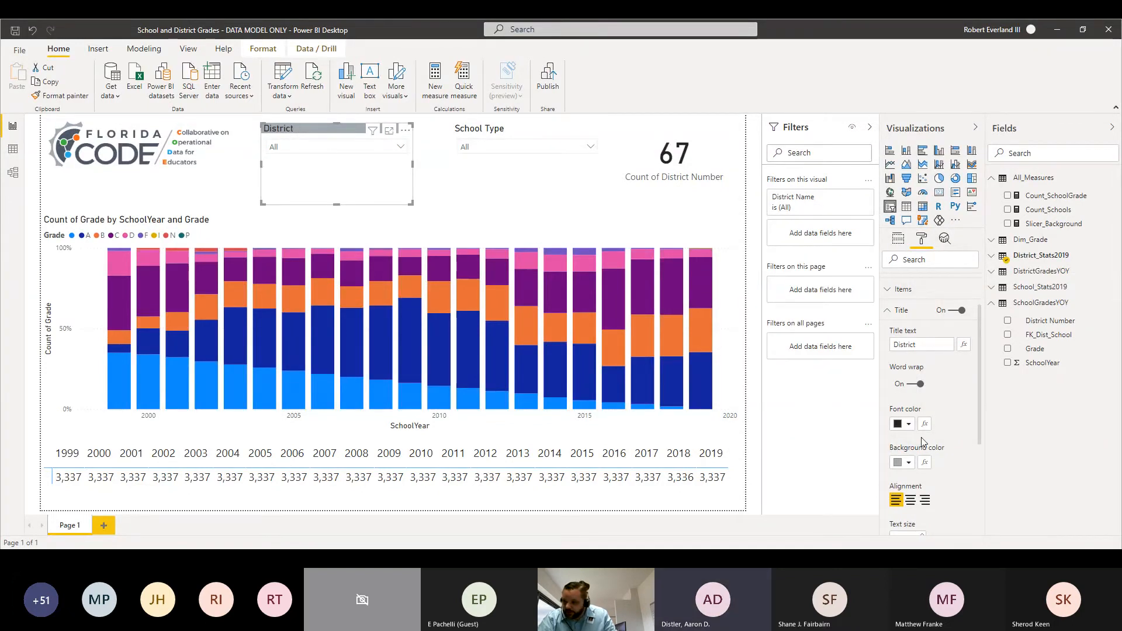
pyautogui.click(909, 424)
pyautogui.click(774, 373)
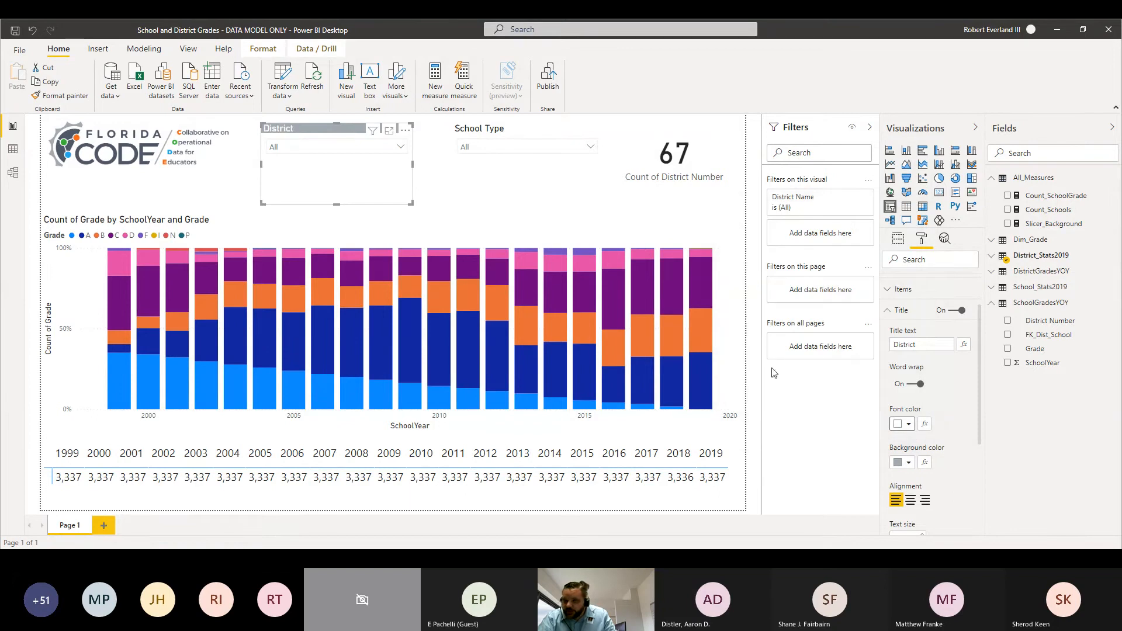
pyautogui.click(416, 220)
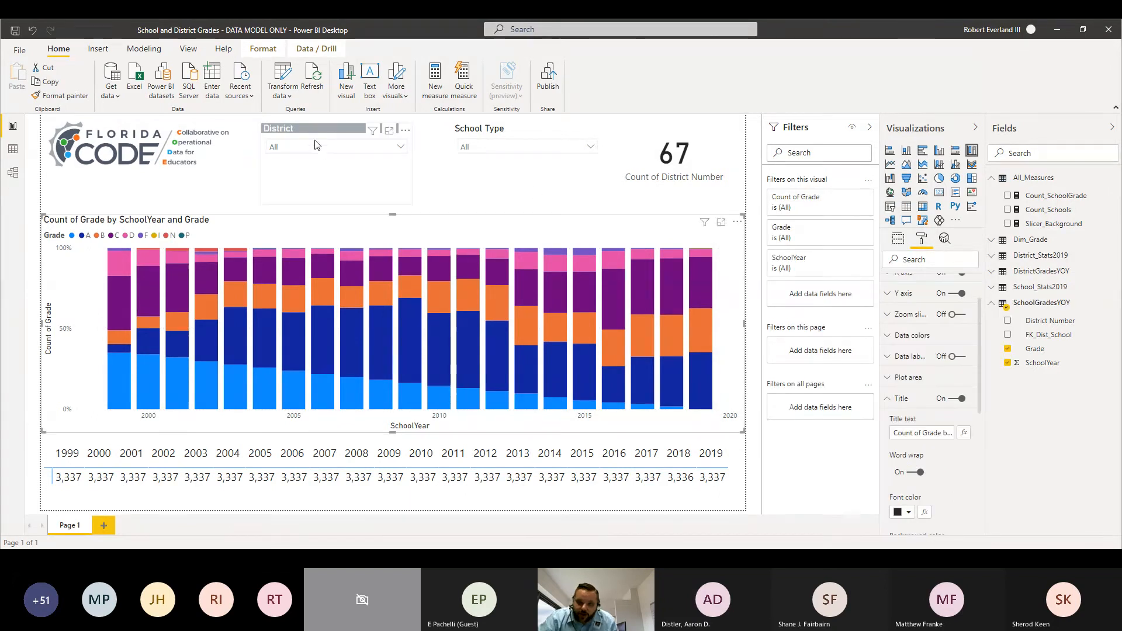
# Step: Copy the District slicer's formatting to the School Type slicer and the district count card with Format Painter
pyautogui.click(309, 177)
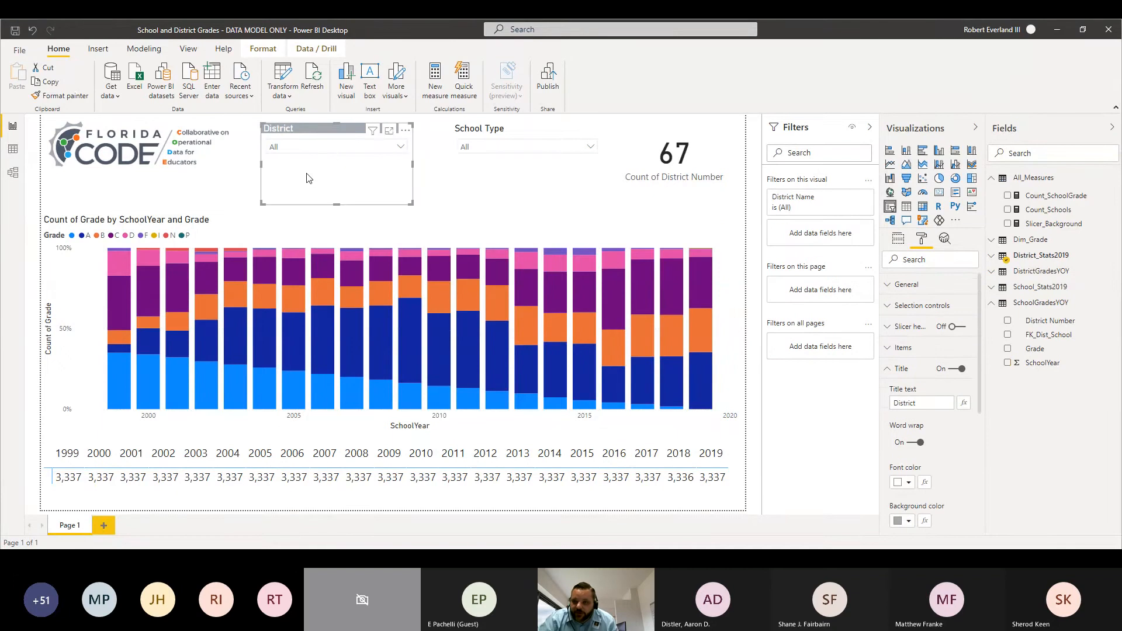
pyautogui.click(61, 96)
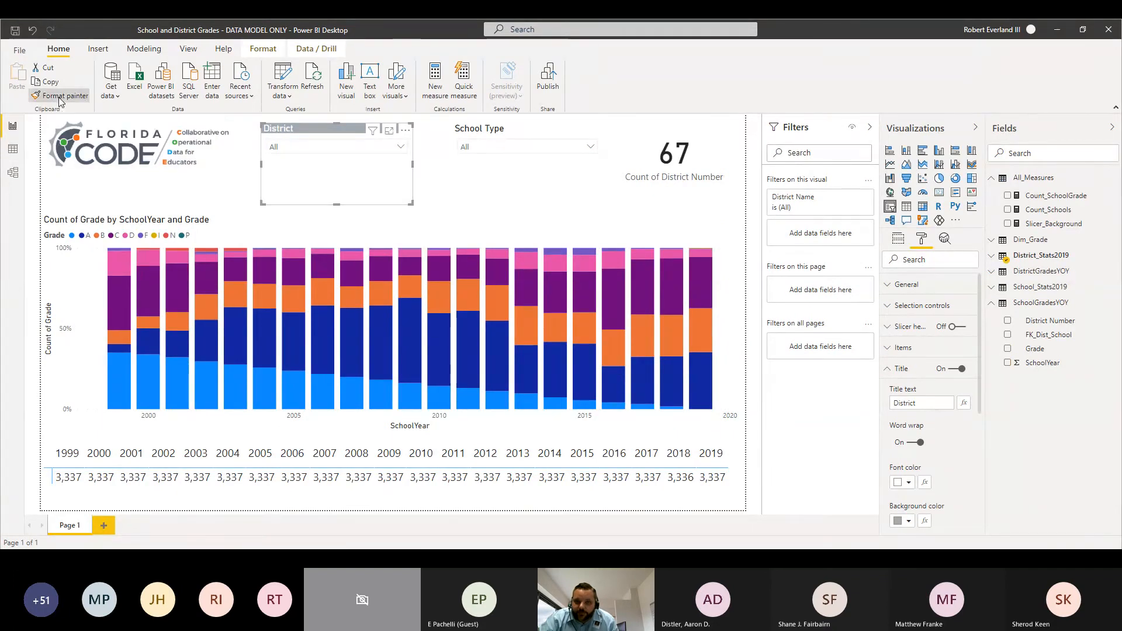
pyautogui.click(528, 136)
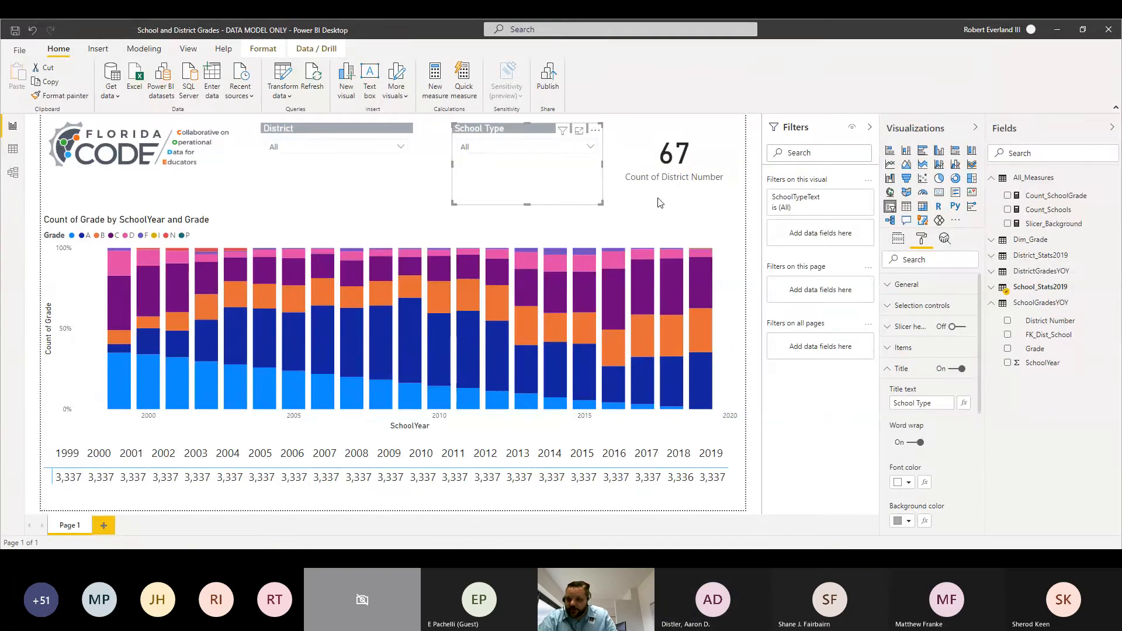
pyautogui.click(78, 97)
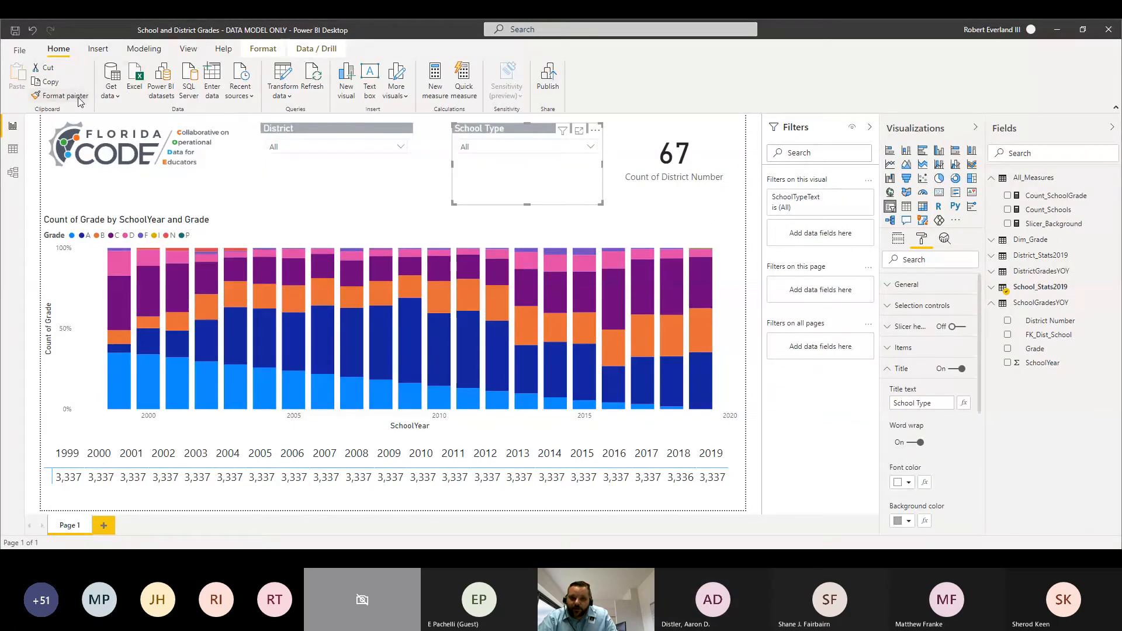
pyautogui.click(663, 156)
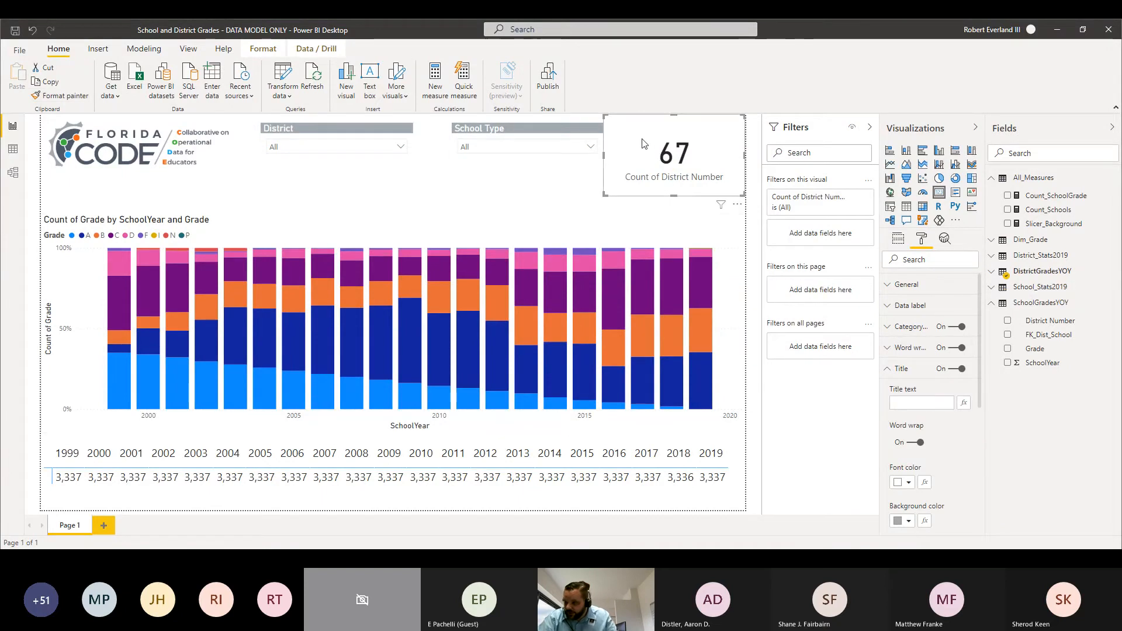
# Step: Give the district count card the title "Number of Counties"
pyautogui.click(912, 403)
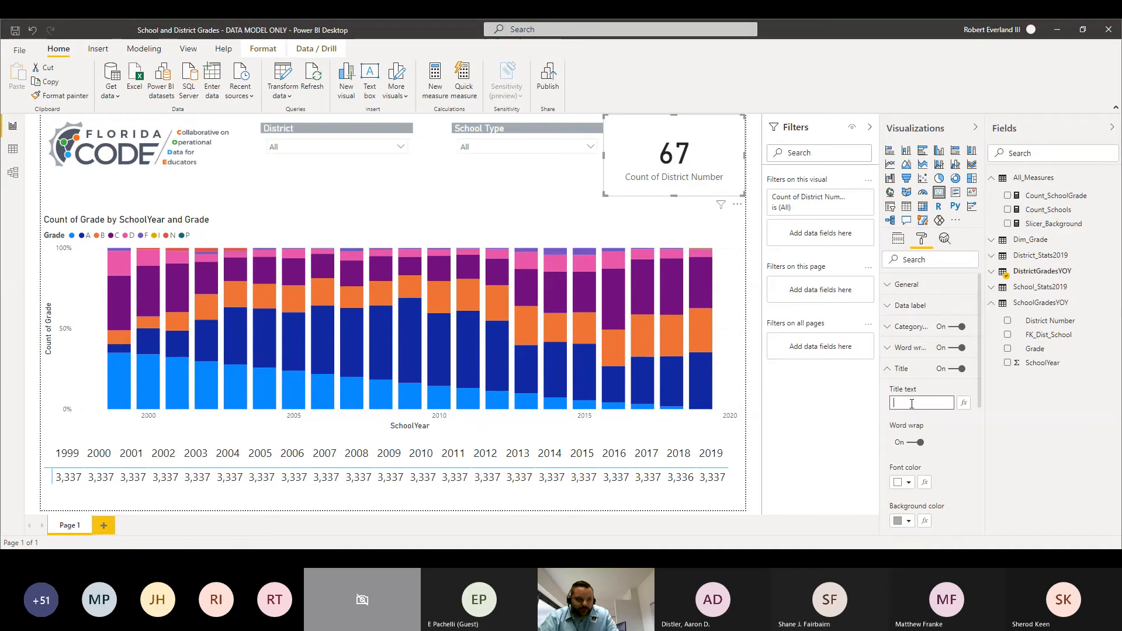
pyautogui.write('Numbe')
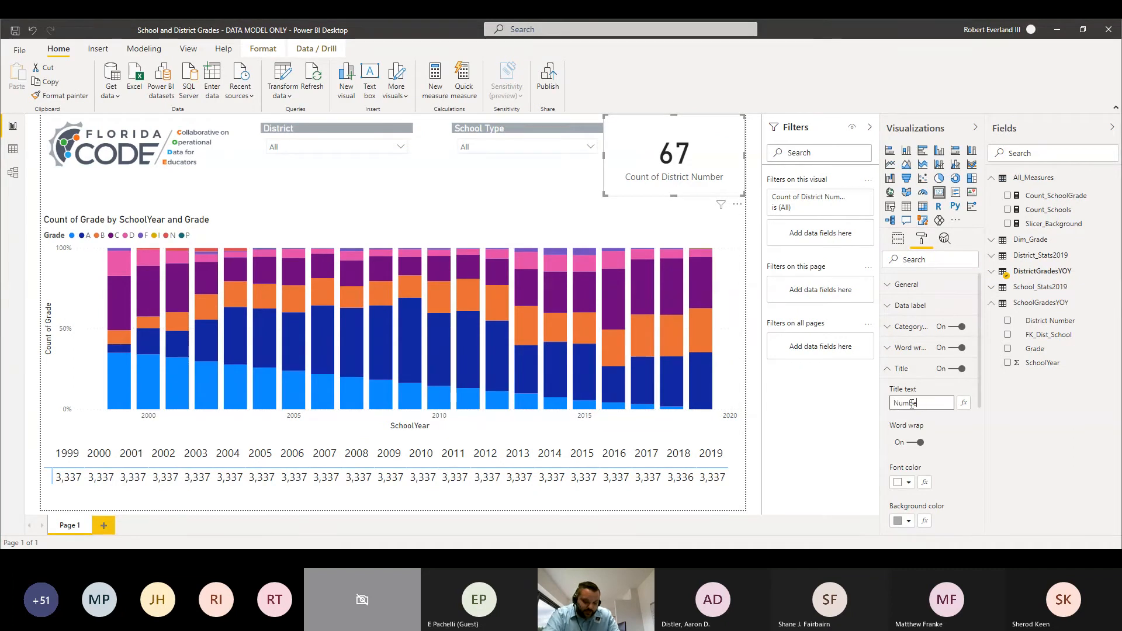
pyautogui.write('r of Counties')
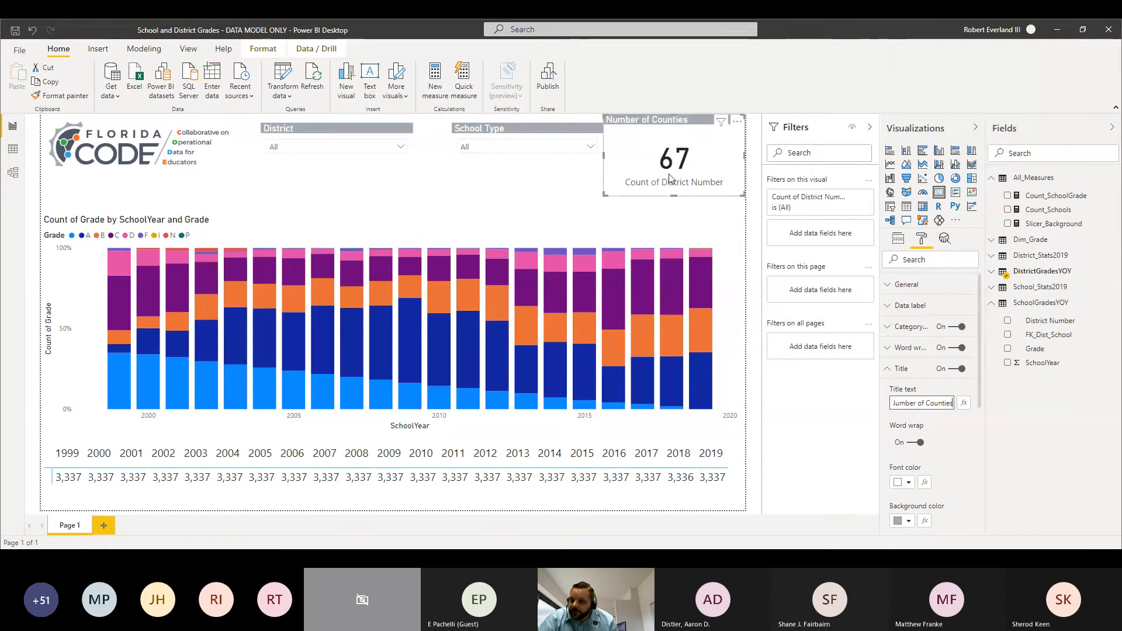
# Step: Resize the Number of Counties card so its title lines up with the slicer titles and its category label is cut off
pyautogui.click(678, 202)
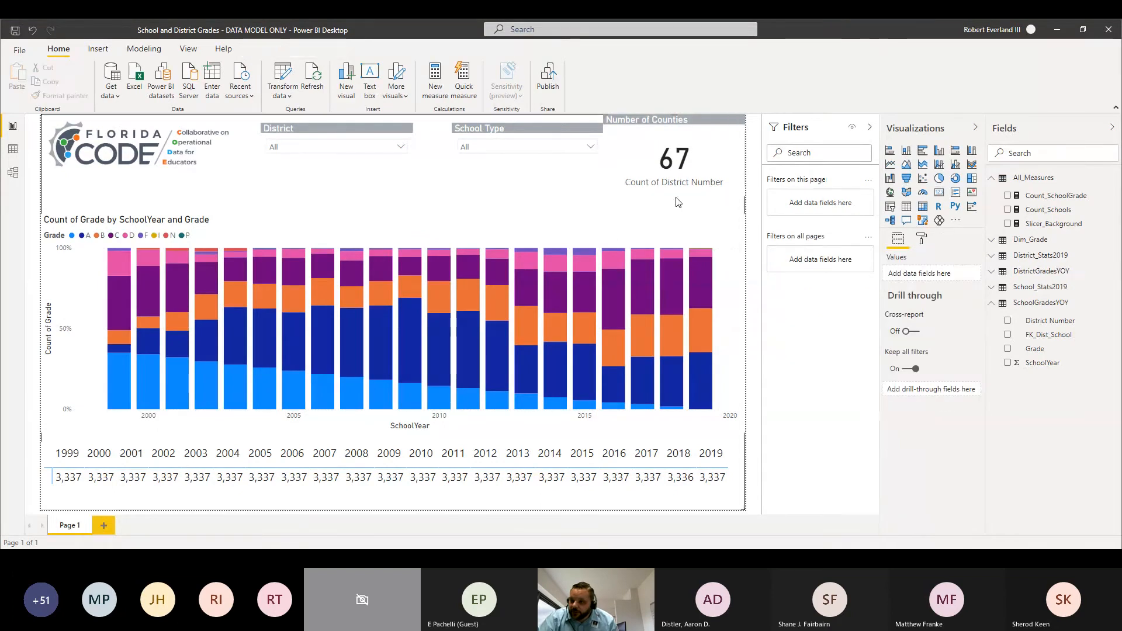
pyautogui.click(672, 188)
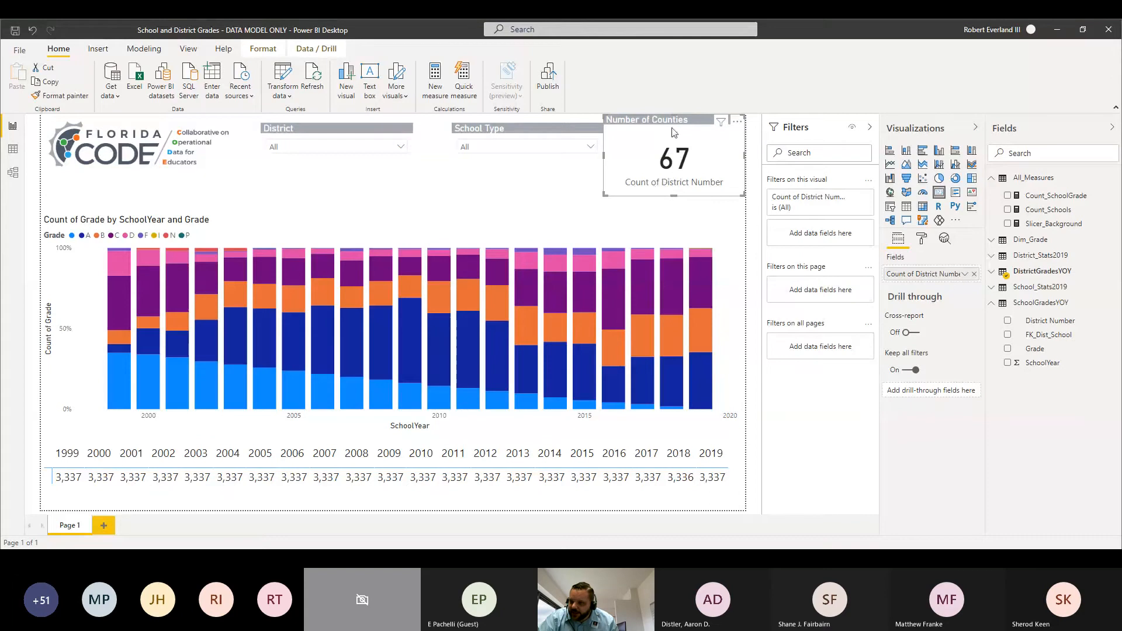
pyautogui.moveTo(673, 114); pyautogui.dragTo(675, 124)
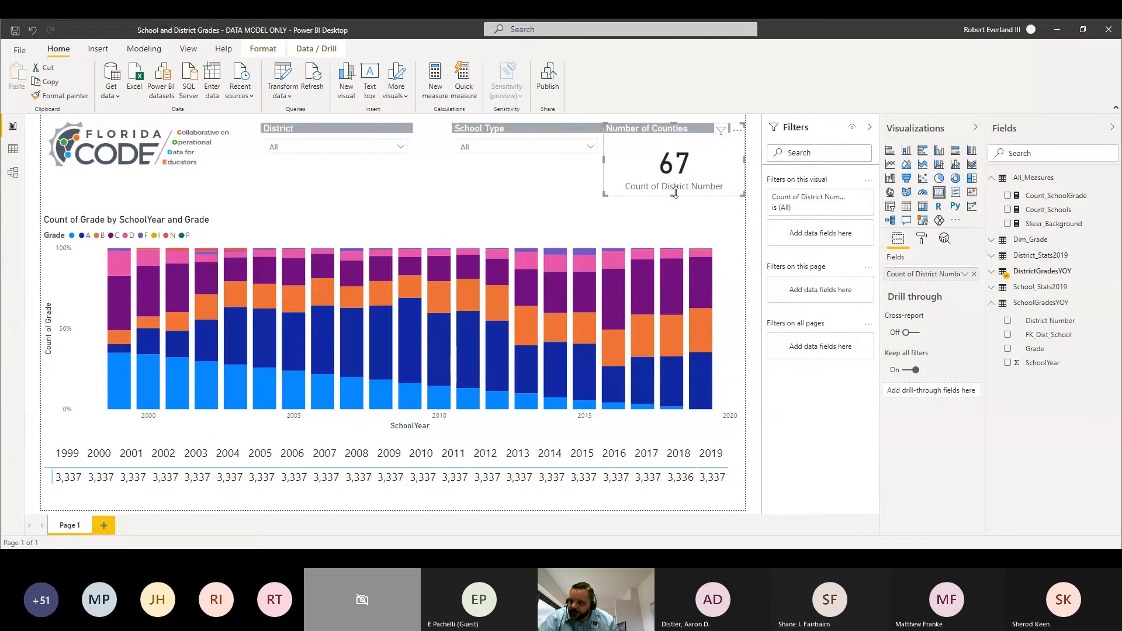
pyautogui.moveTo(678, 196); pyautogui.dragTo(685, 171)
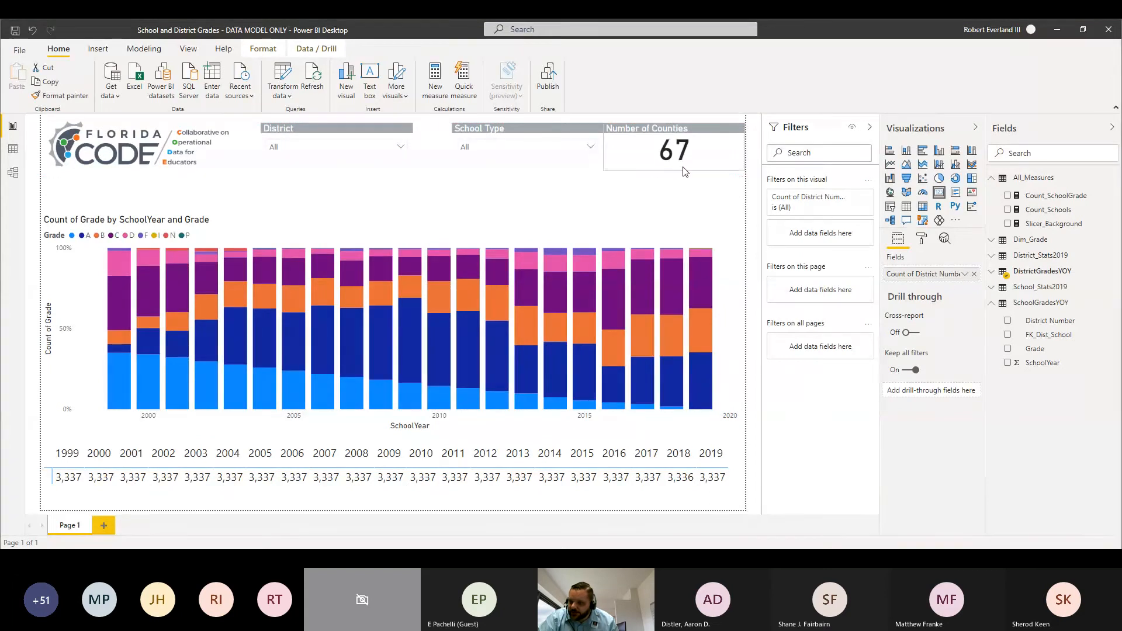
# Step: Move the School Type slicer midway between the District slicer and the card, and shorten both slicers to their dropdown height
pyautogui.moveTo(526, 127); pyautogui.dragTo(504, 137)
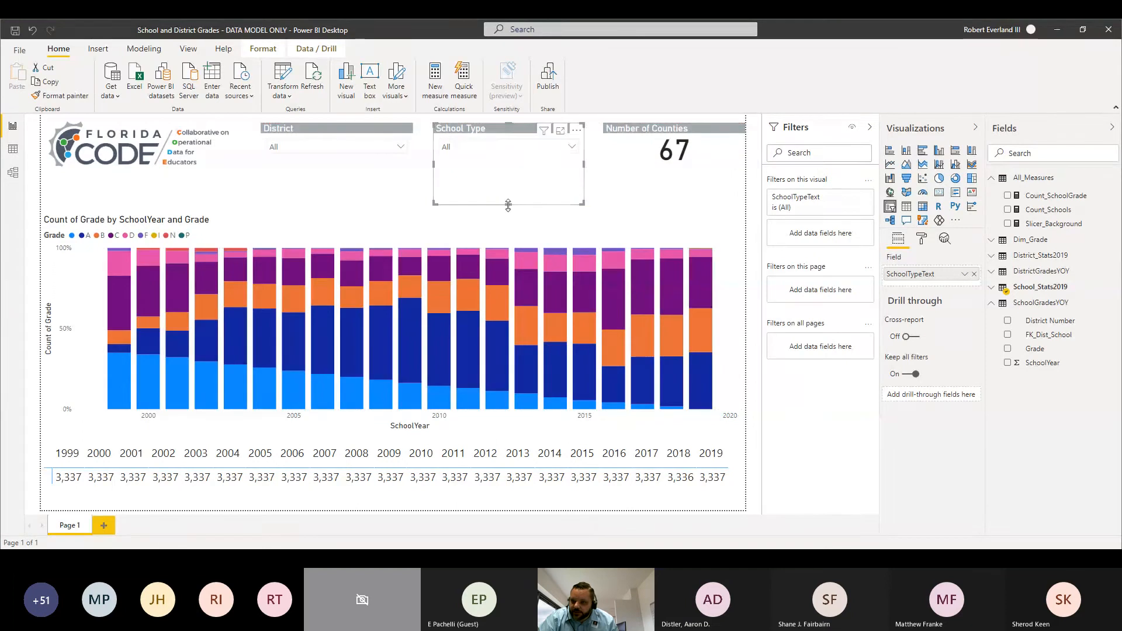
pyautogui.moveTo(509, 205); pyautogui.dragTo(516, 165)
pyautogui.click(353, 172)
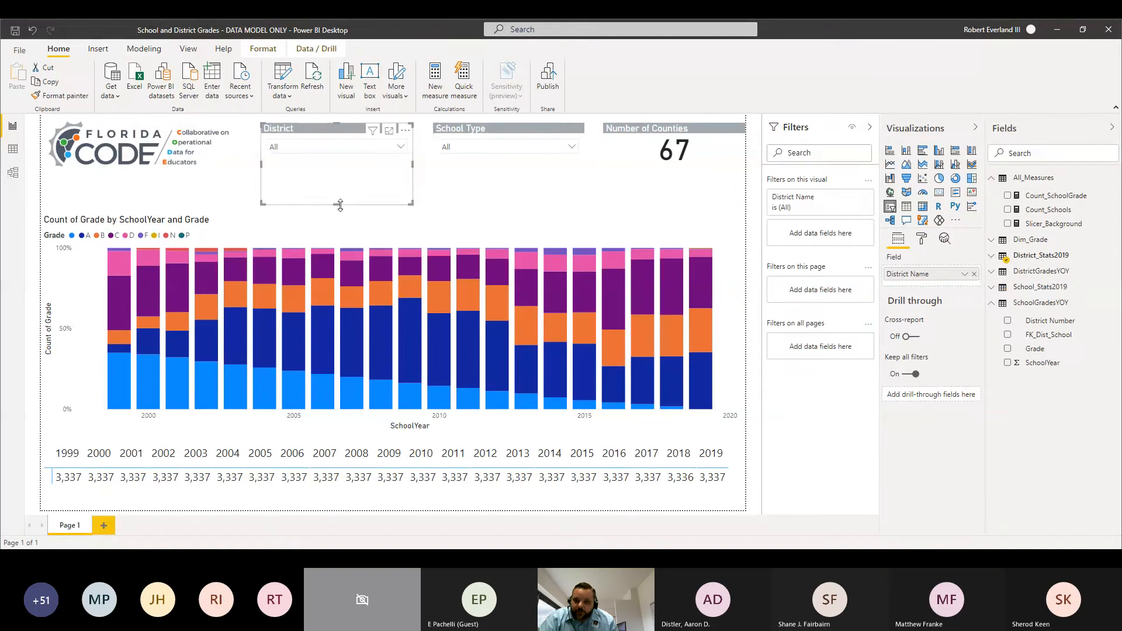
pyautogui.moveTo(338, 201); pyautogui.dragTo(360, 171)
# Step: Copy the District slicer's title formatting to the grades by school year chart with Format Painter
pyautogui.click(311, 229)
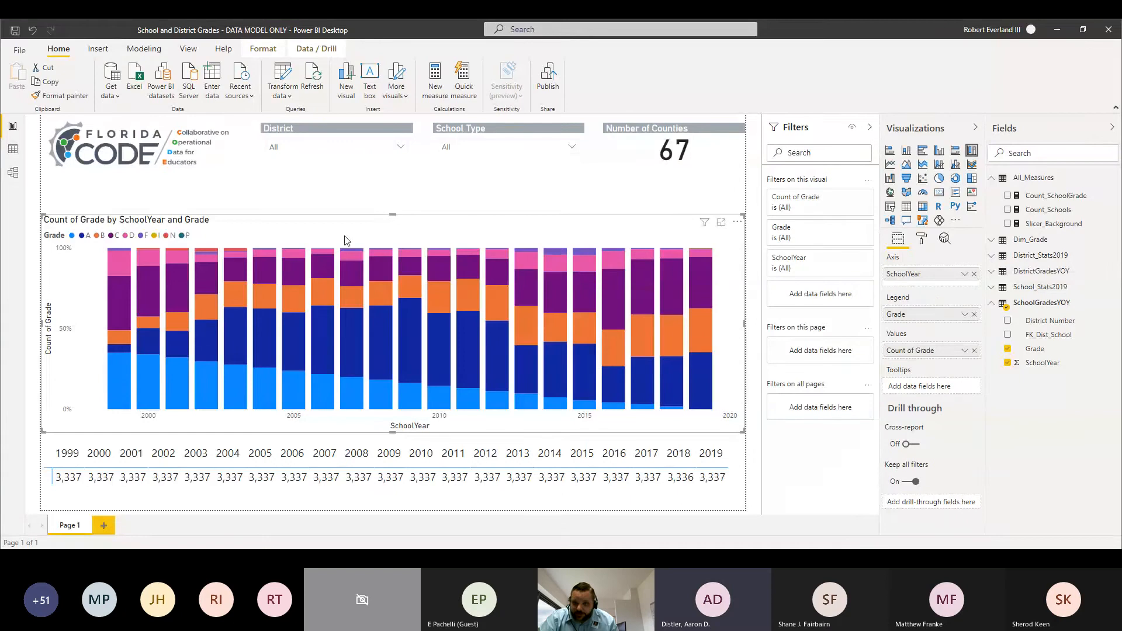
pyautogui.click(313, 136)
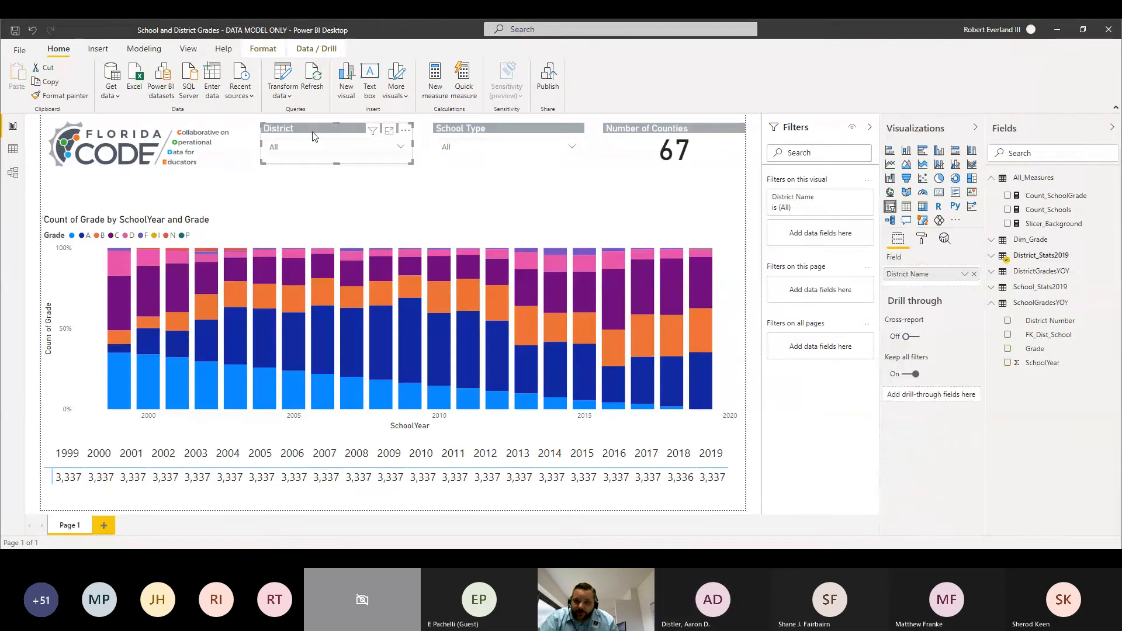
pyautogui.click(57, 96)
pyautogui.click(255, 243)
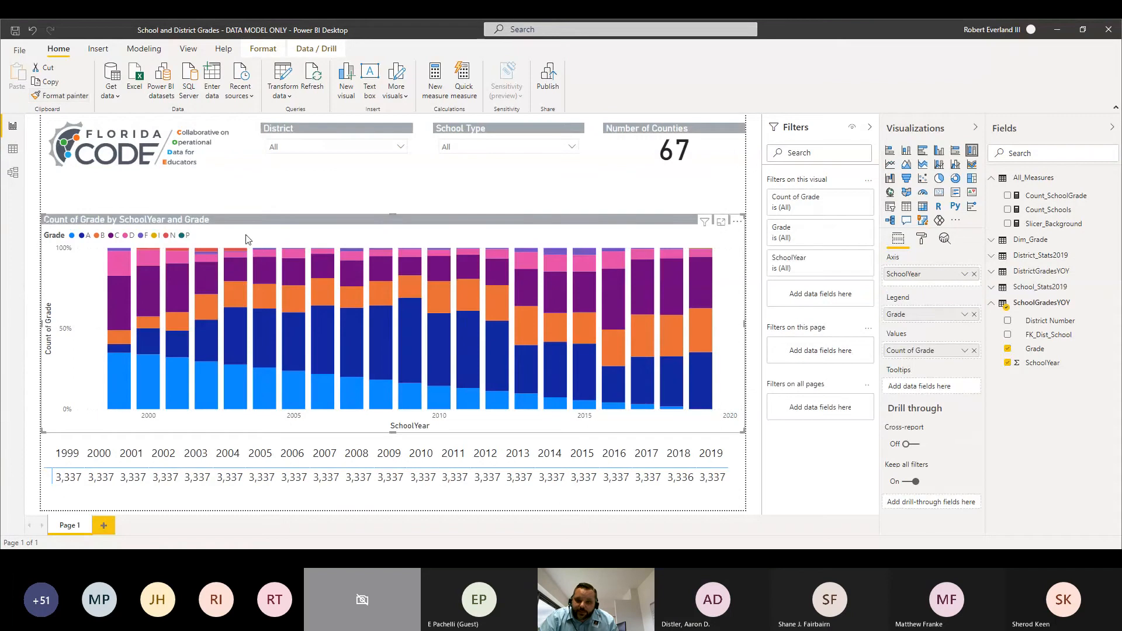
# Step: Change the grades chart's title text to "Grade By School Year"
pyautogui.click(923, 239)
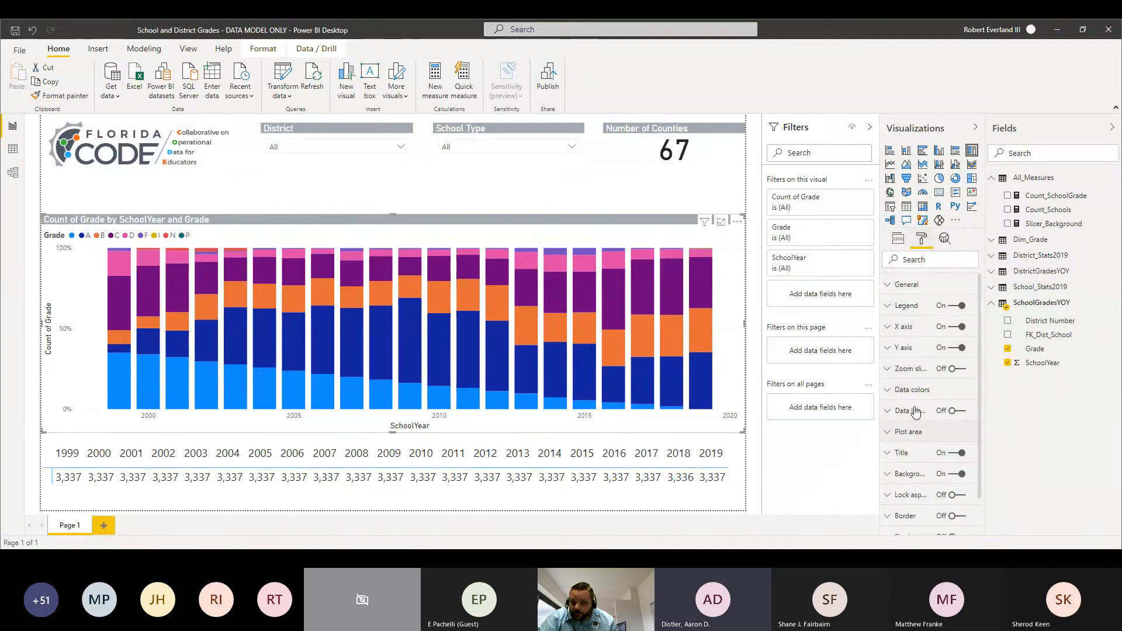
pyautogui.click(889, 454)
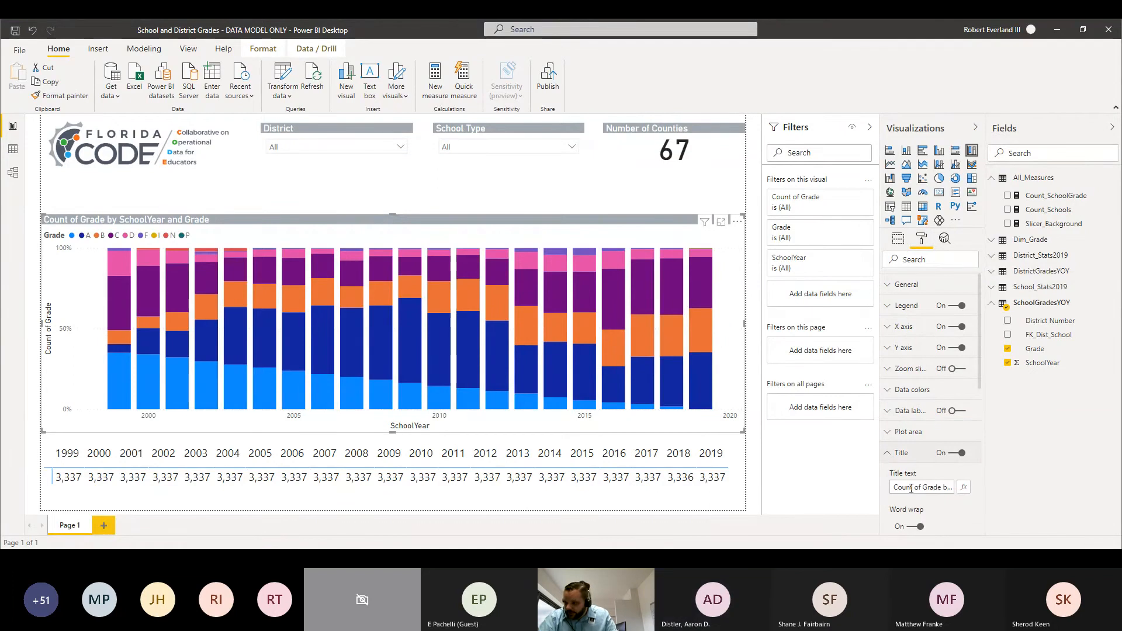
pyautogui.moveTo(894, 488); pyautogui.dragTo(848, 490)
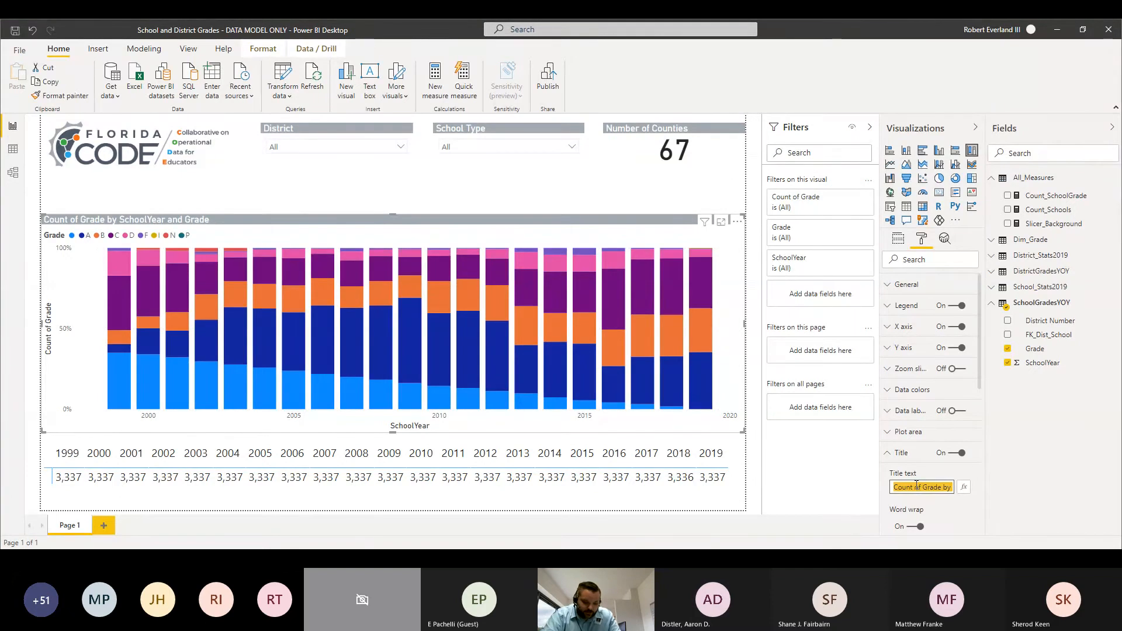
pyautogui.write('Grade by Sch')
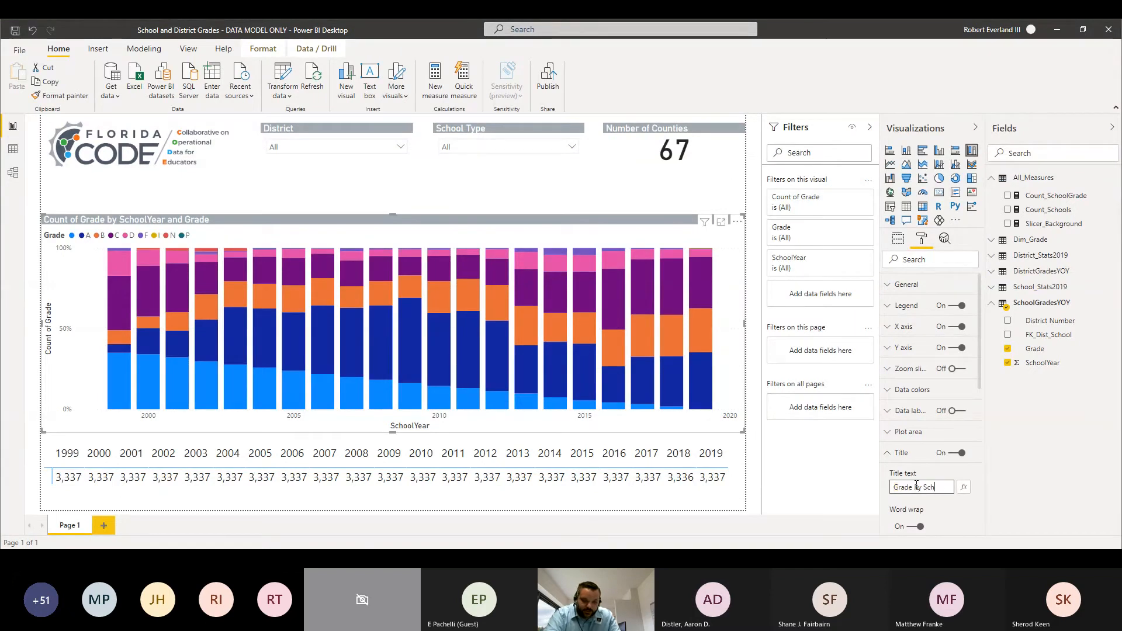
pyautogui.write('ool Year')
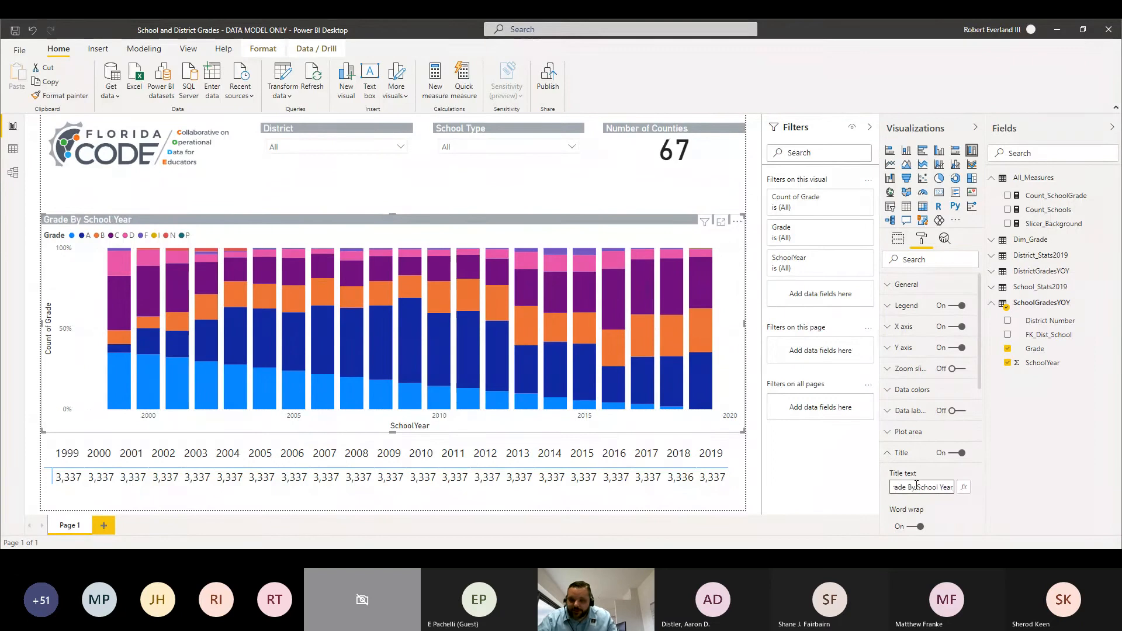
# Step: Centre the grades chart's title and extend the chart's upper edge to just below the slicers
pyautogui.scroll(-3, 899, 457)
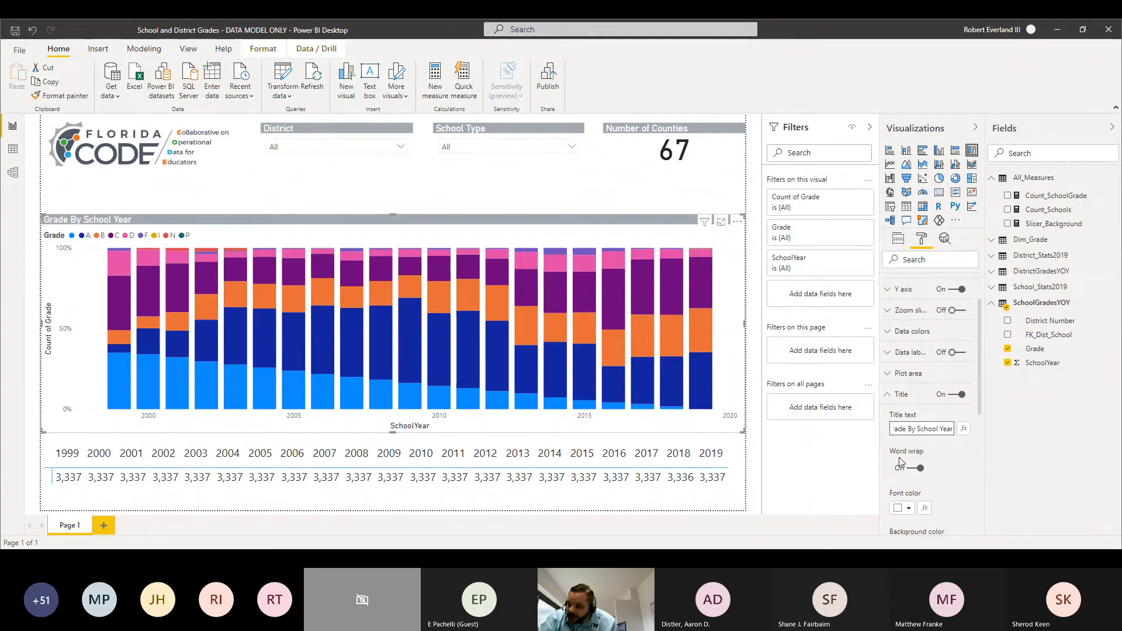
pyautogui.click(916, 471)
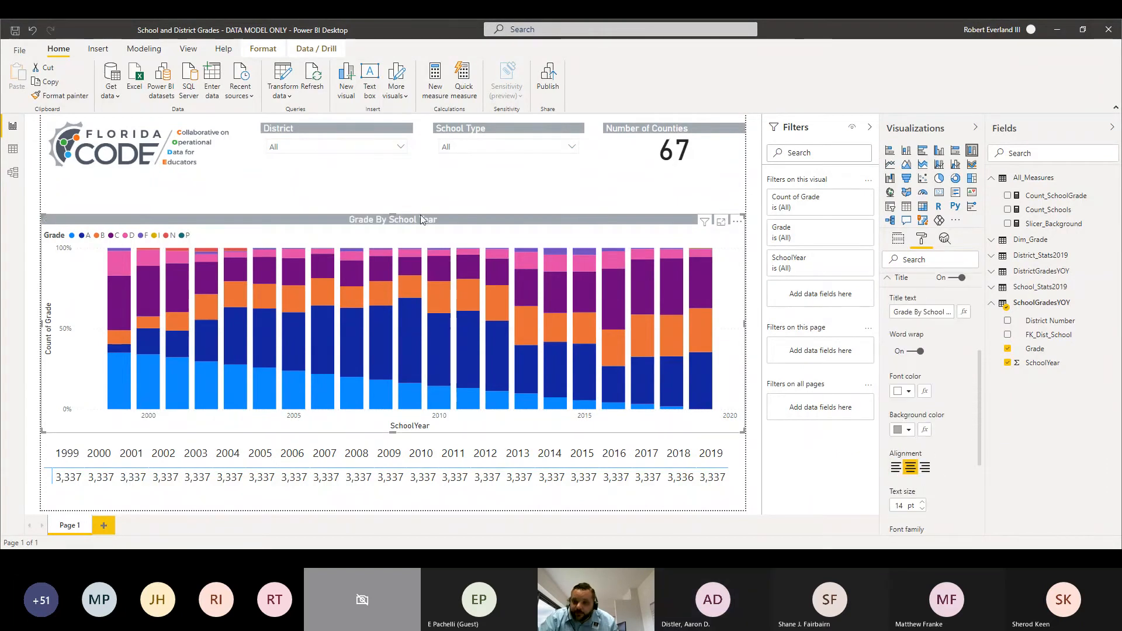
pyautogui.moveTo(394, 214); pyautogui.dragTo(412, 179)
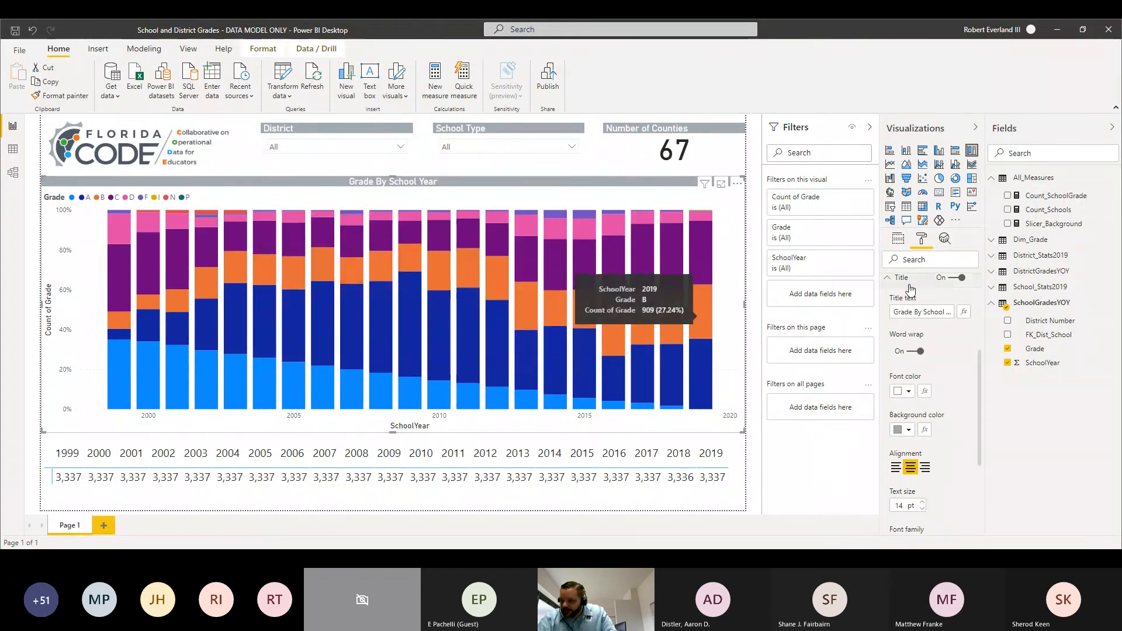
pyautogui.click(889, 278)
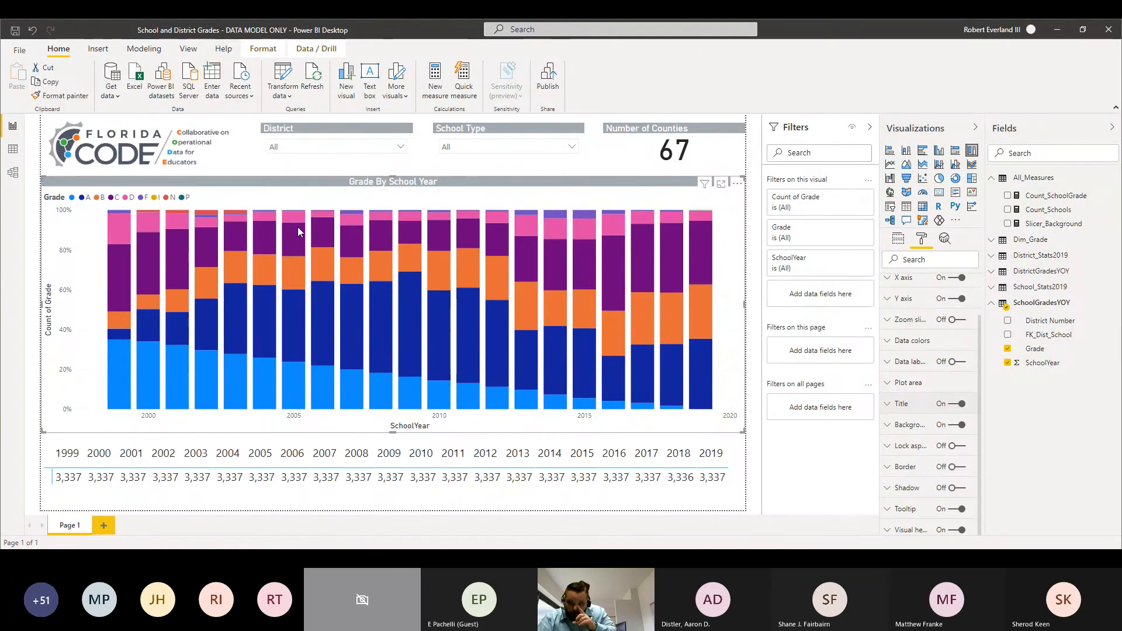
# Step: Add District Name from District_Stats2019 as a filter on all pages, selecting every value except (Blank)
pyautogui.moveTo(297, 226)
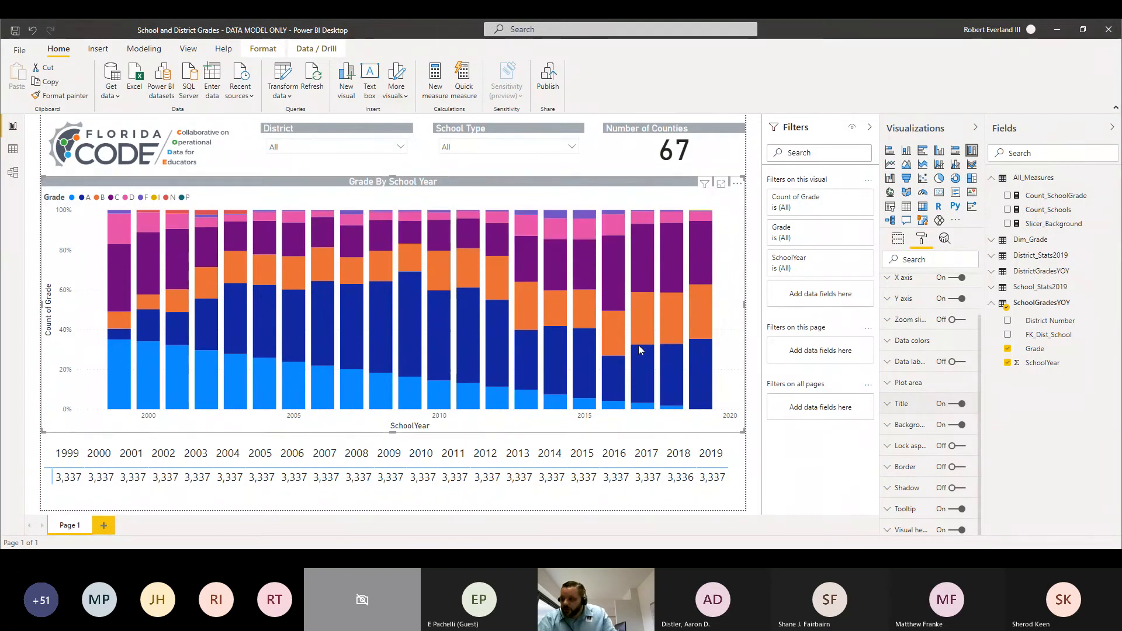
pyautogui.click(993, 273)
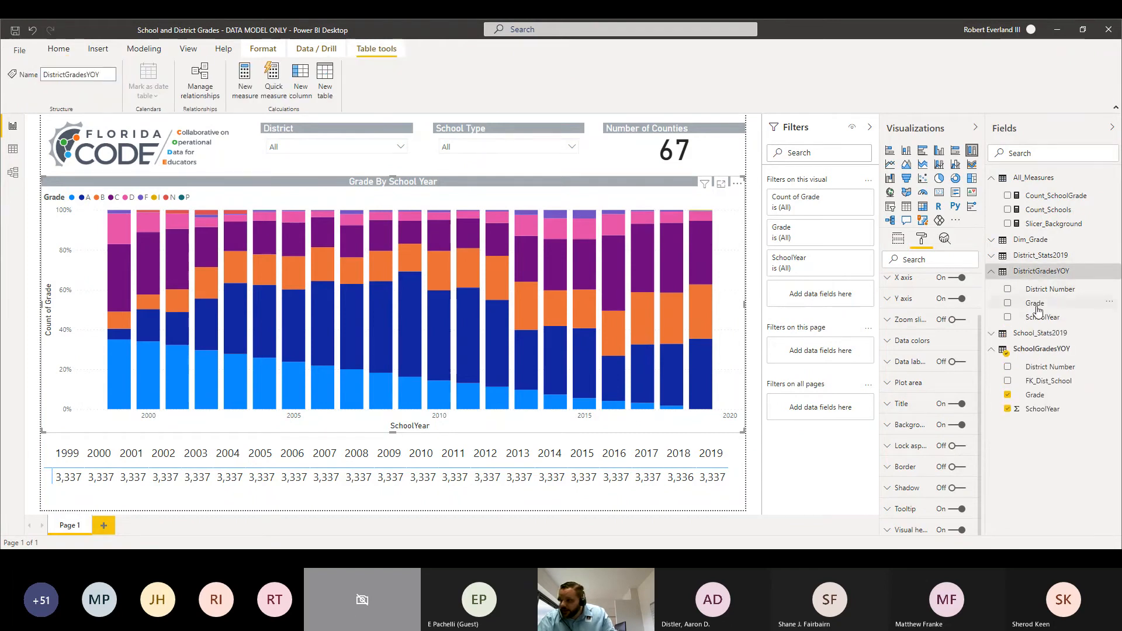
pyautogui.click(994, 258)
pyautogui.moveTo(1063, 291); pyautogui.dragTo(826, 408)
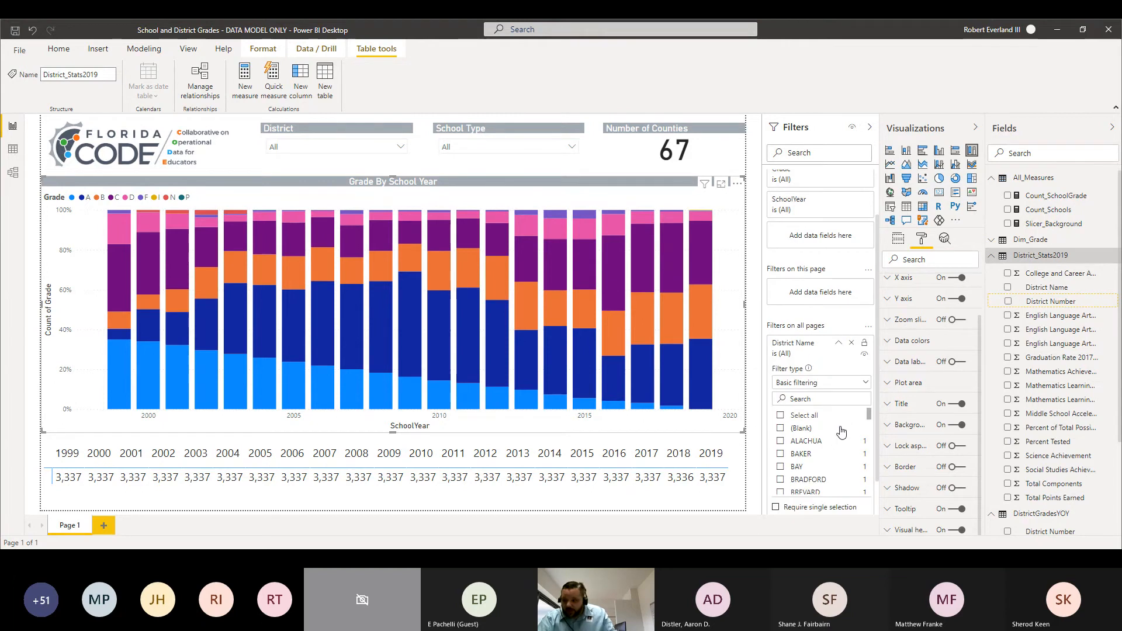
pyautogui.click(781, 416)
pyautogui.click(781, 429)
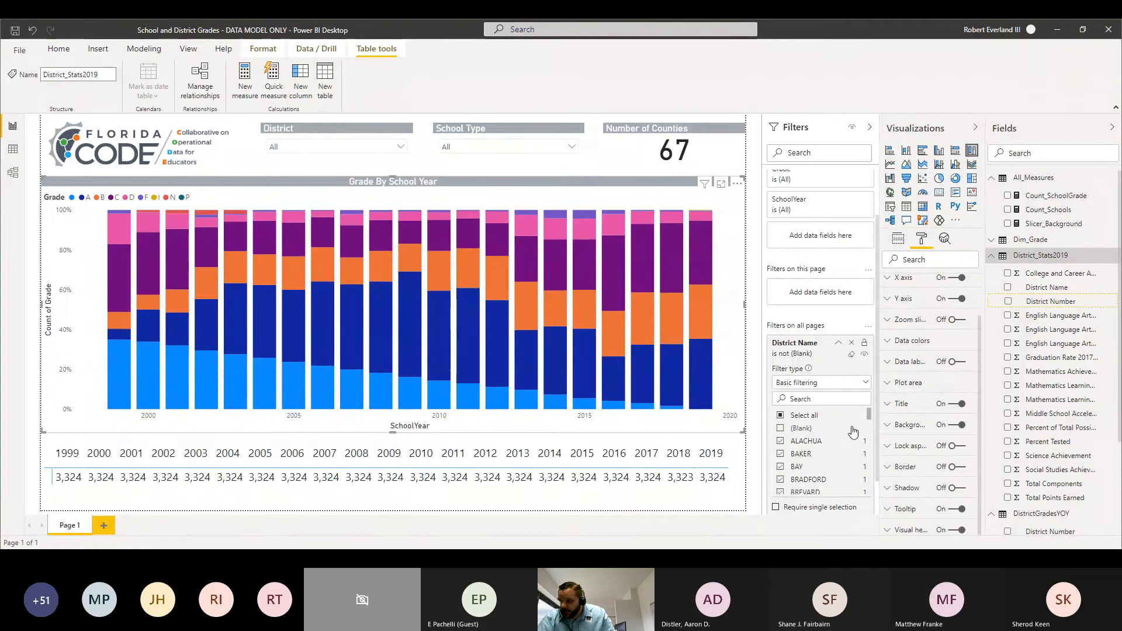
pyautogui.moveTo(871, 419); pyautogui.dragTo(856, 368)
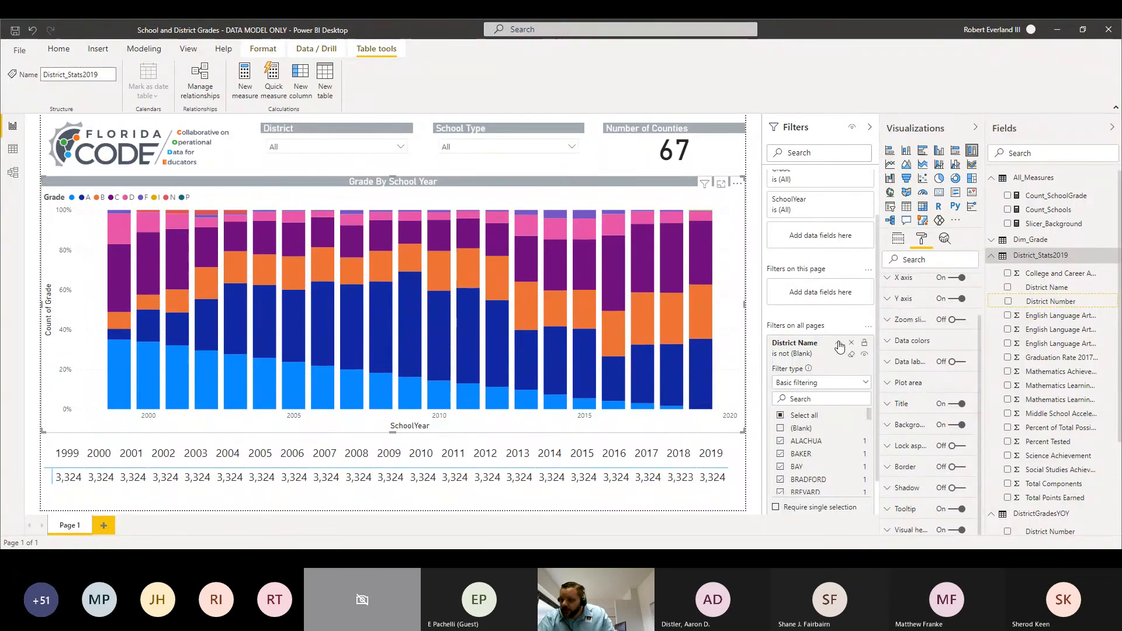
pyautogui.click(839, 346)
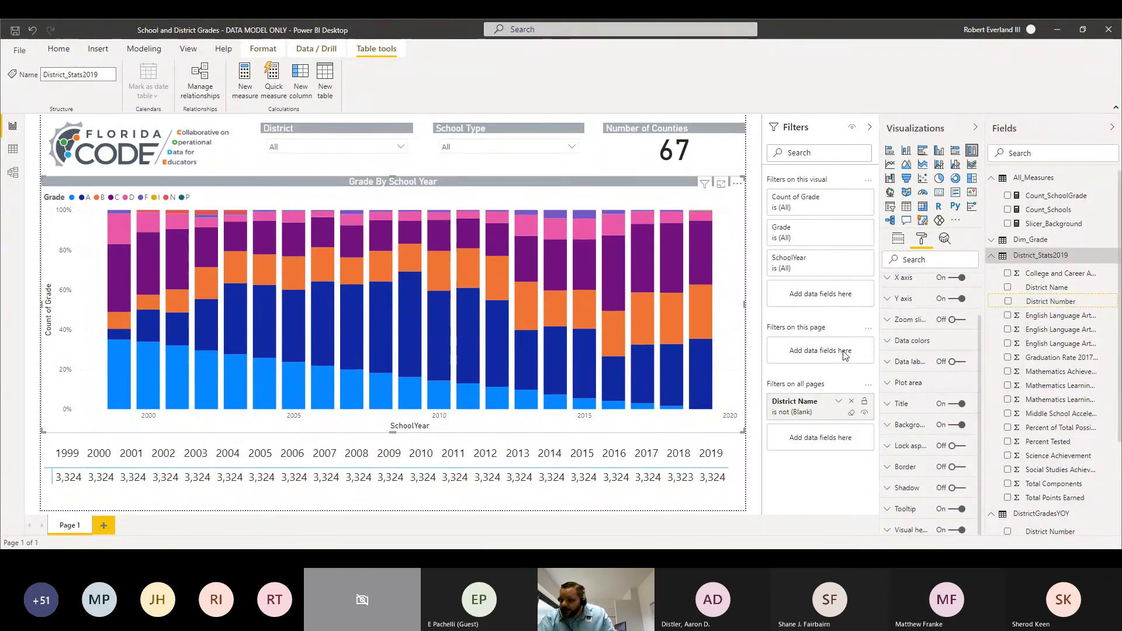
# Step: Add Grade from SchoolGradesYOY as a filter on all pages, selecting every value except blank, I, N and P
pyautogui.click(991, 258)
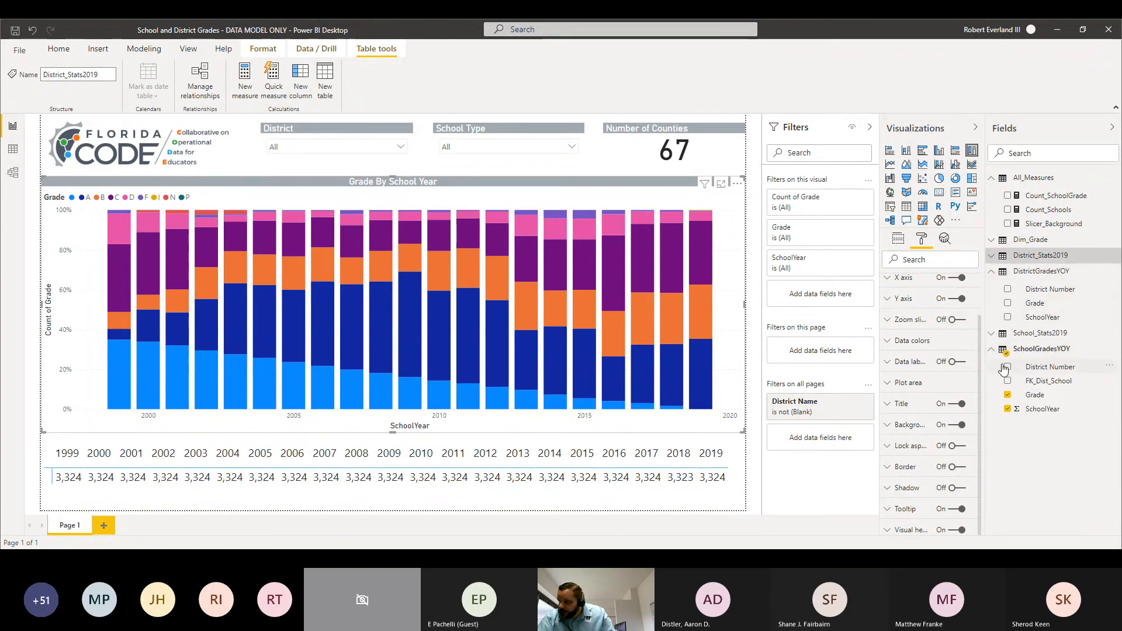
pyautogui.moveTo(1036, 397); pyautogui.dragTo(818, 443)
pyautogui.scroll(-2, 866, 390)
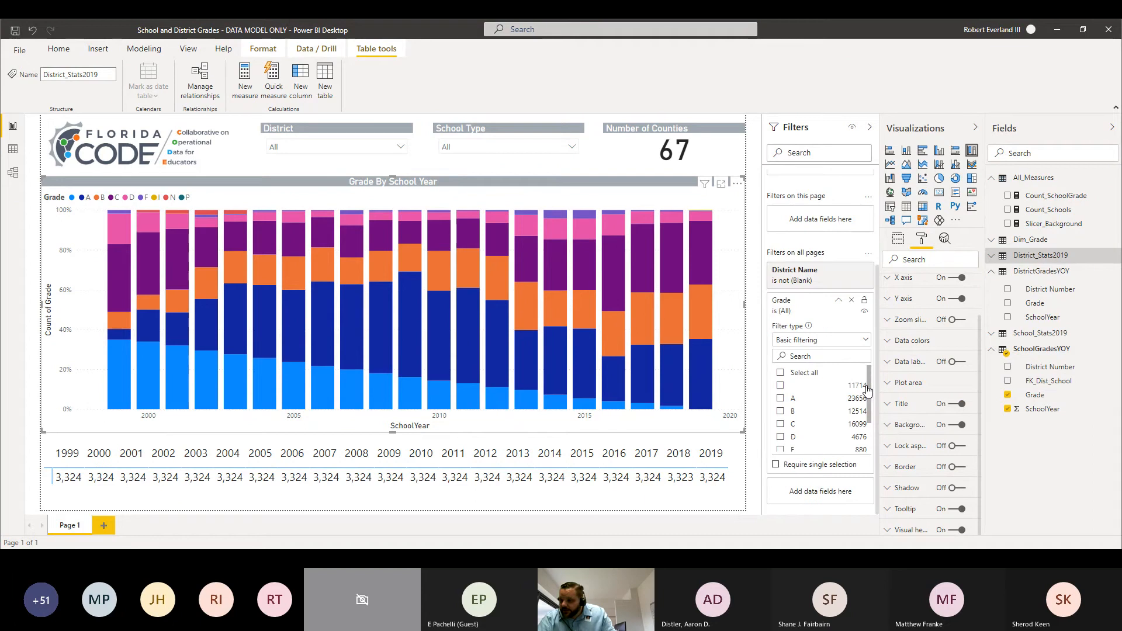
pyautogui.click(781, 373)
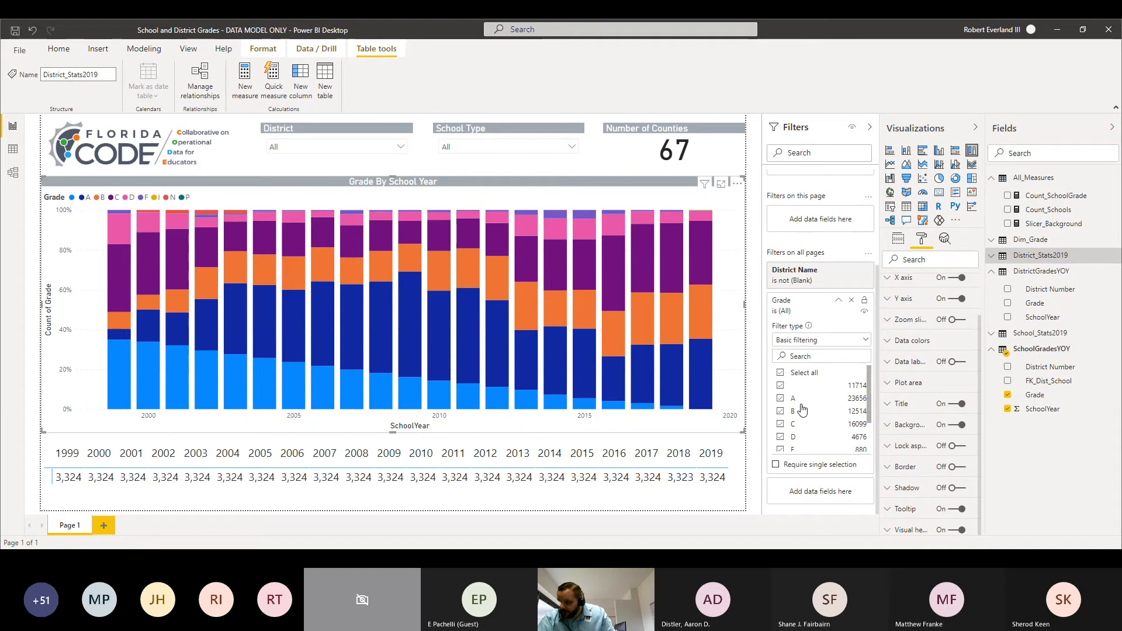
pyautogui.click(780, 386)
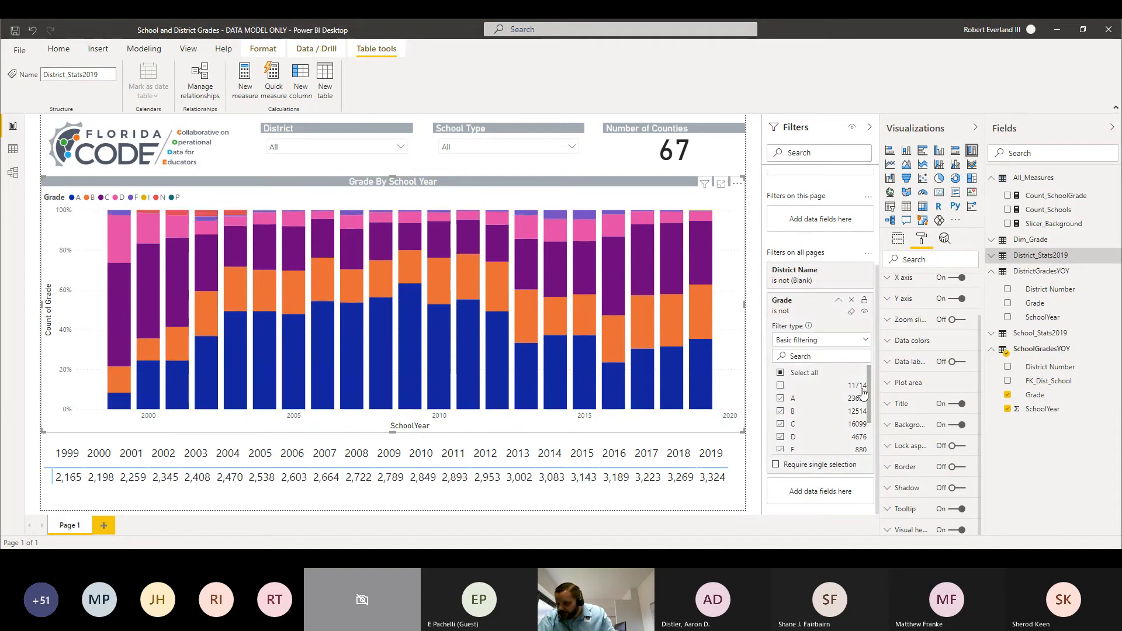
pyautogui.scroll(-3, 869, 390)
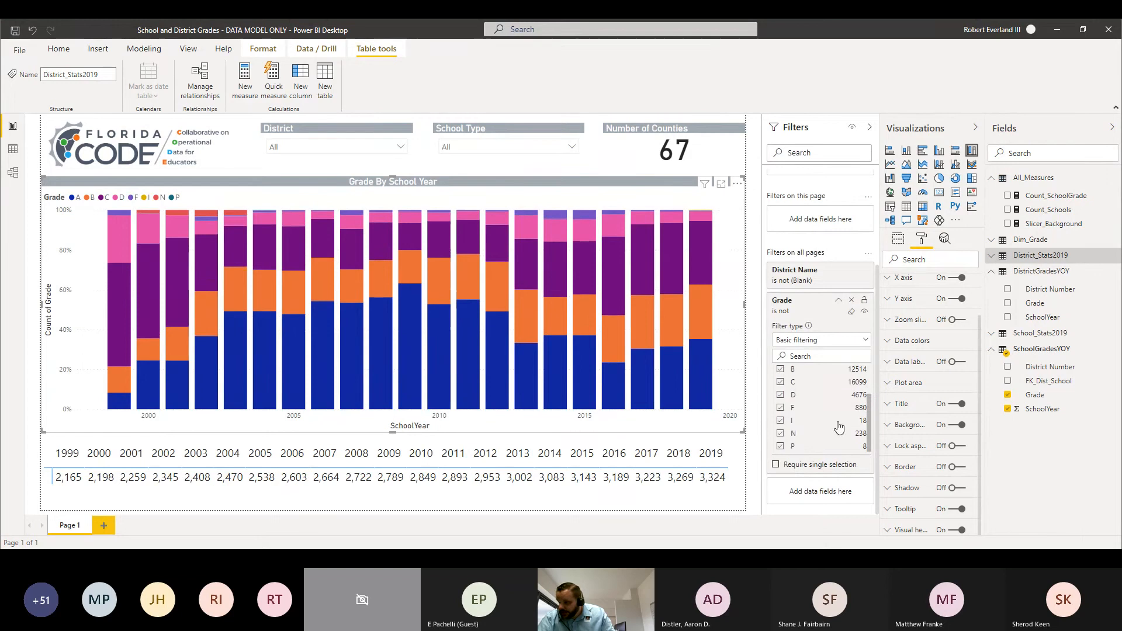
pyautogui.click(783, 423)
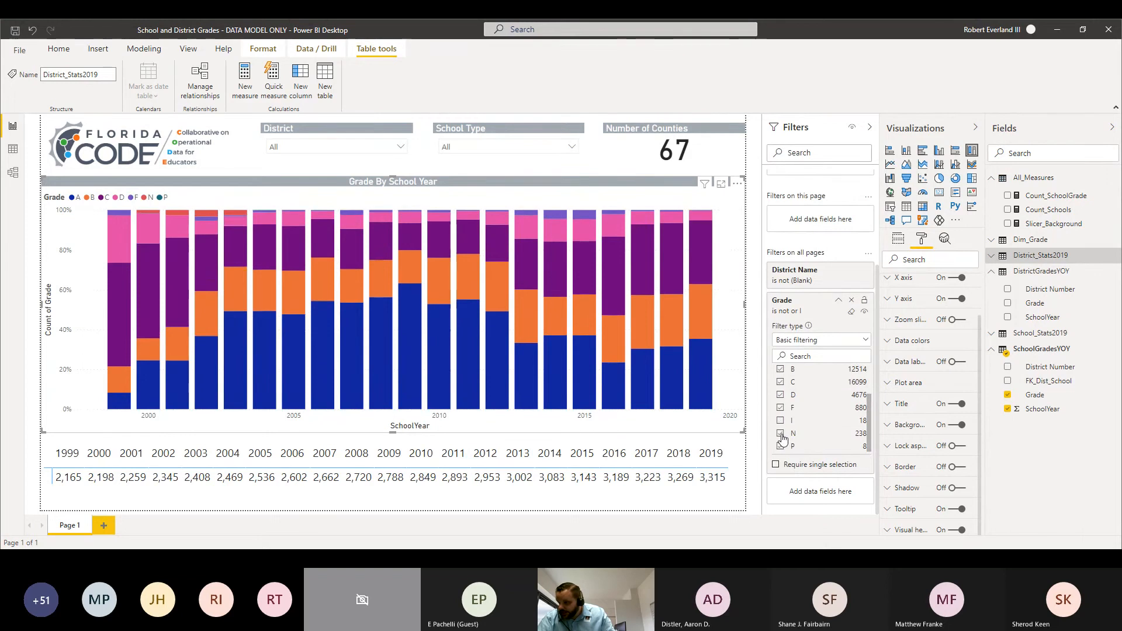
pyautogui.click(782, 434)
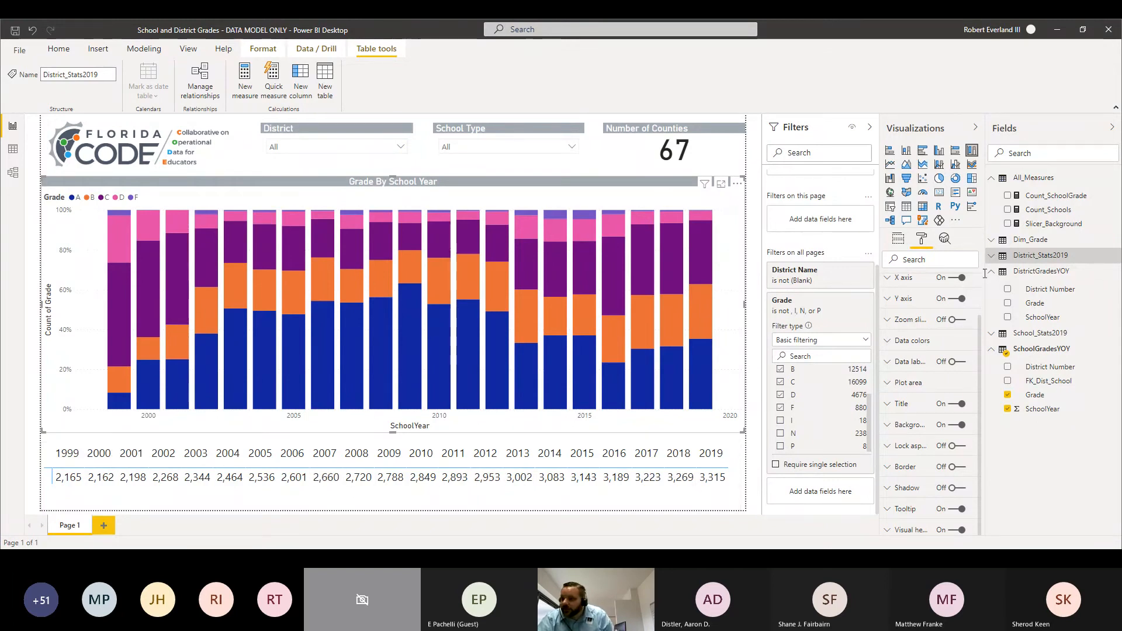
# Step: Set the grades chart's data color for grade A to the custom light blue with RGB 38, 173, 233
pyautogui.moveTo(981, 334); pyautogui.dragTo(982, 281)
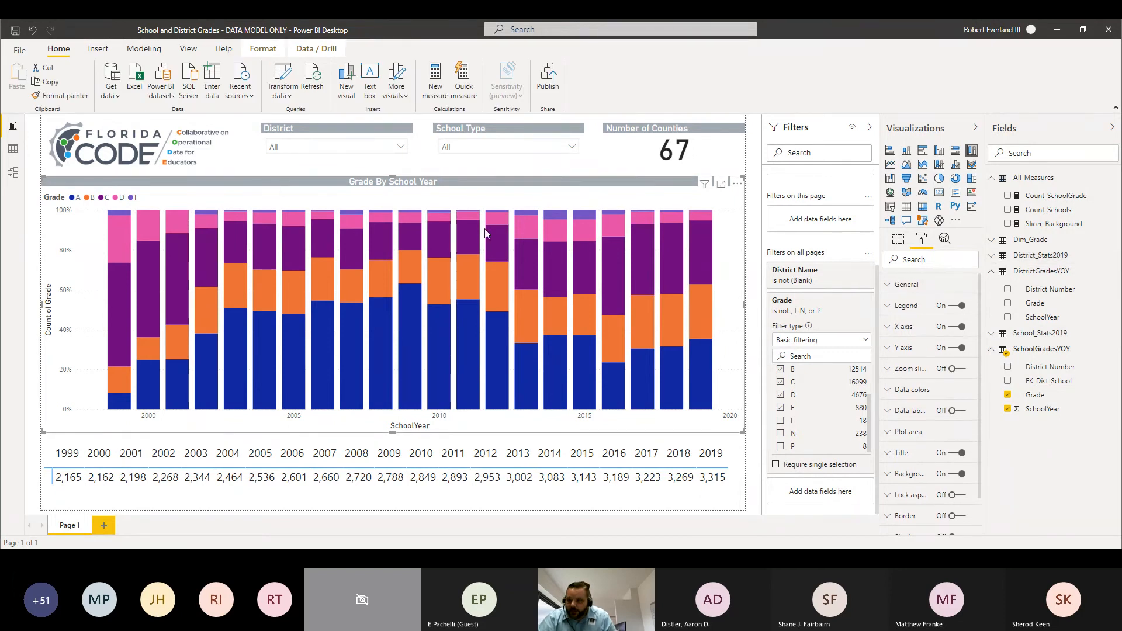
pyautogui.click(889, 391)
pyautogui.scroll(-3, 939, 389)
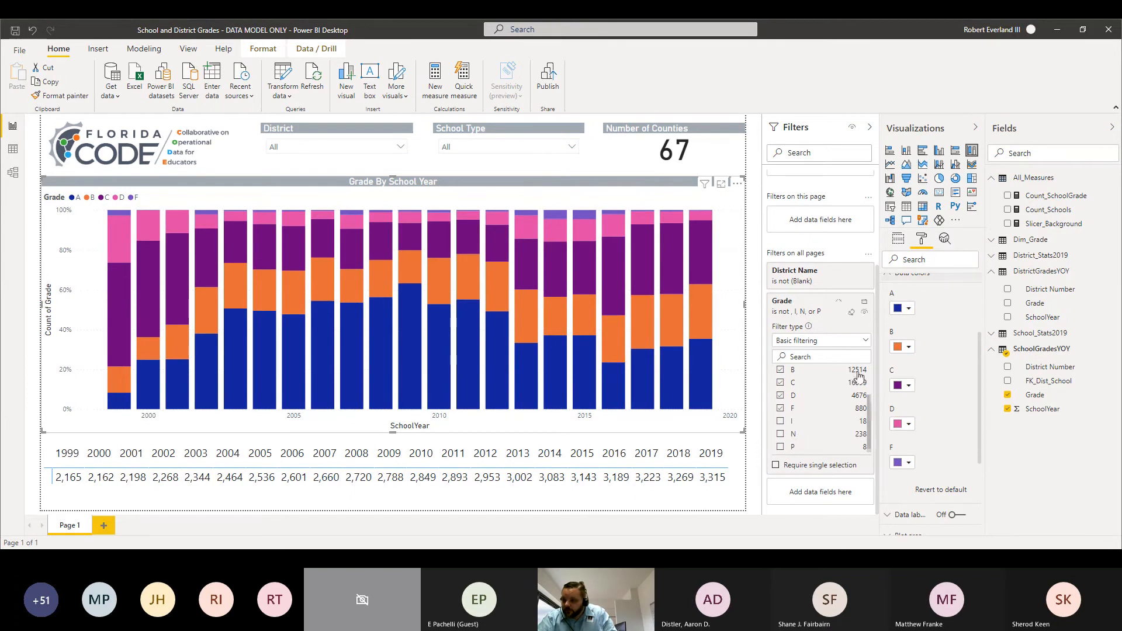
pyautogui.click(908, 310)
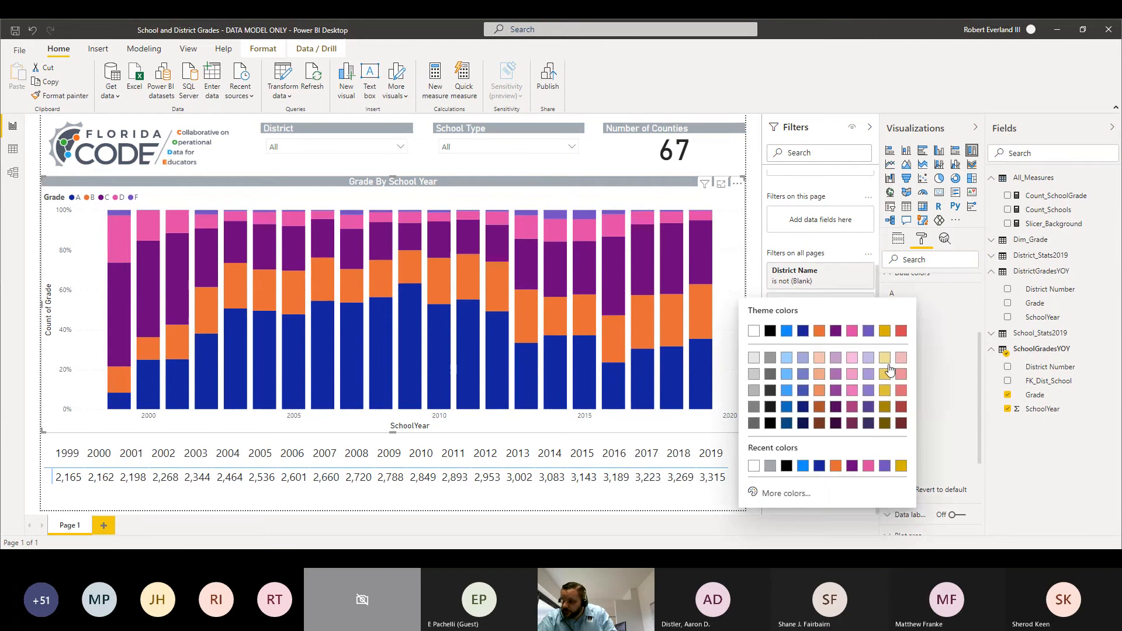
pyautogui.click(782, 493)
pyautogui.click(768, 471)
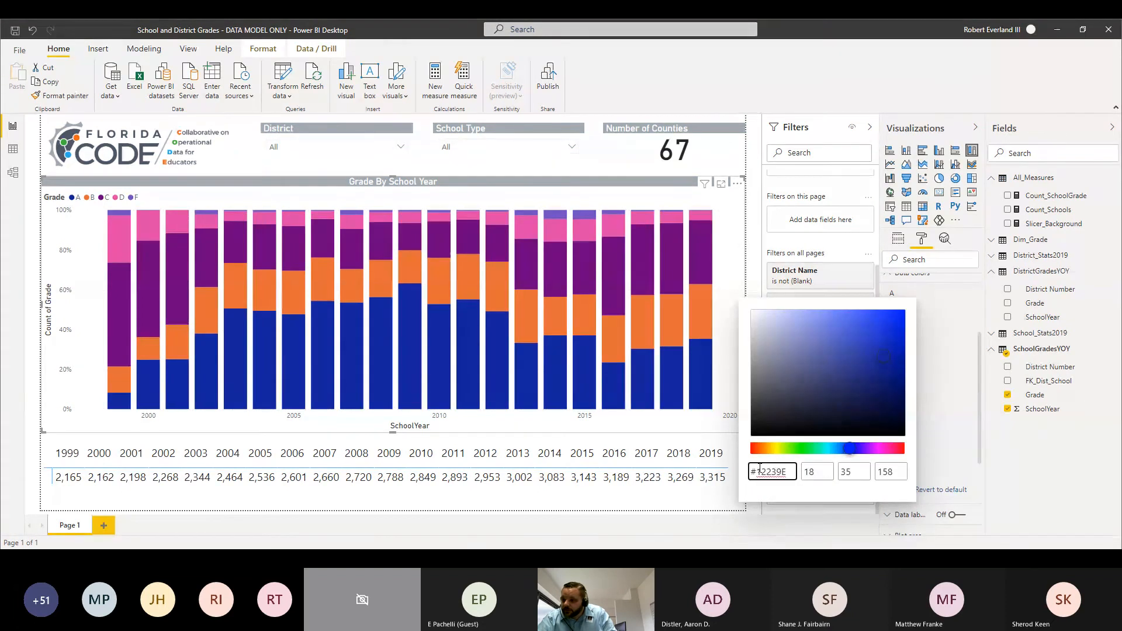
pyautogui.moveTo(757, 471); pyautogui.dragTo(826, 471)
pyautogui.write('26ADE9')
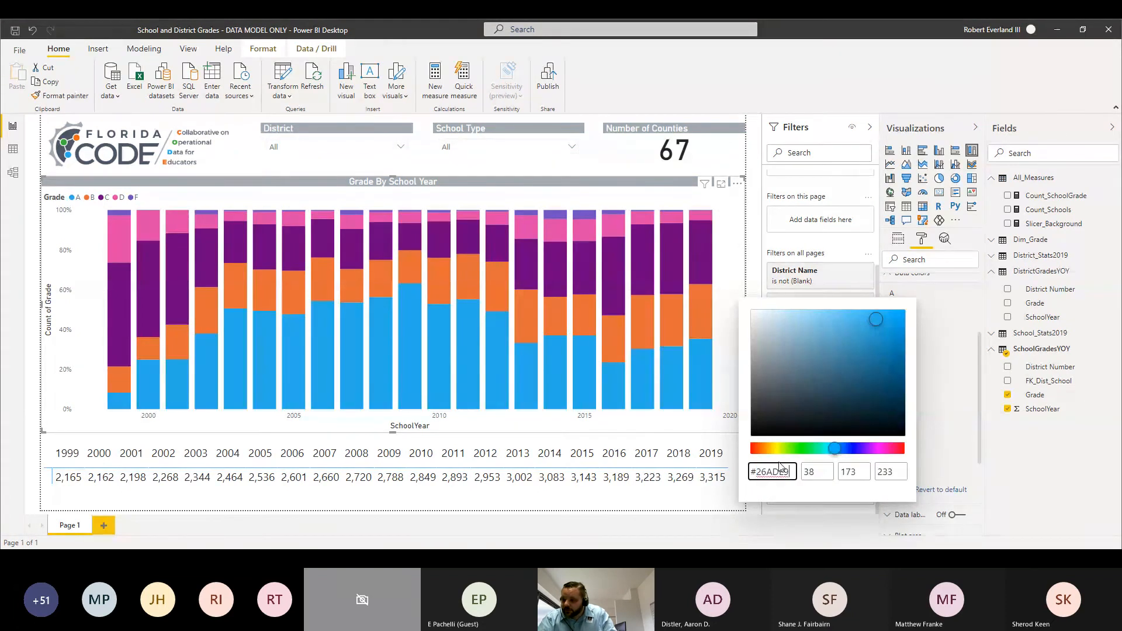
pyautogui.click(965, 400)
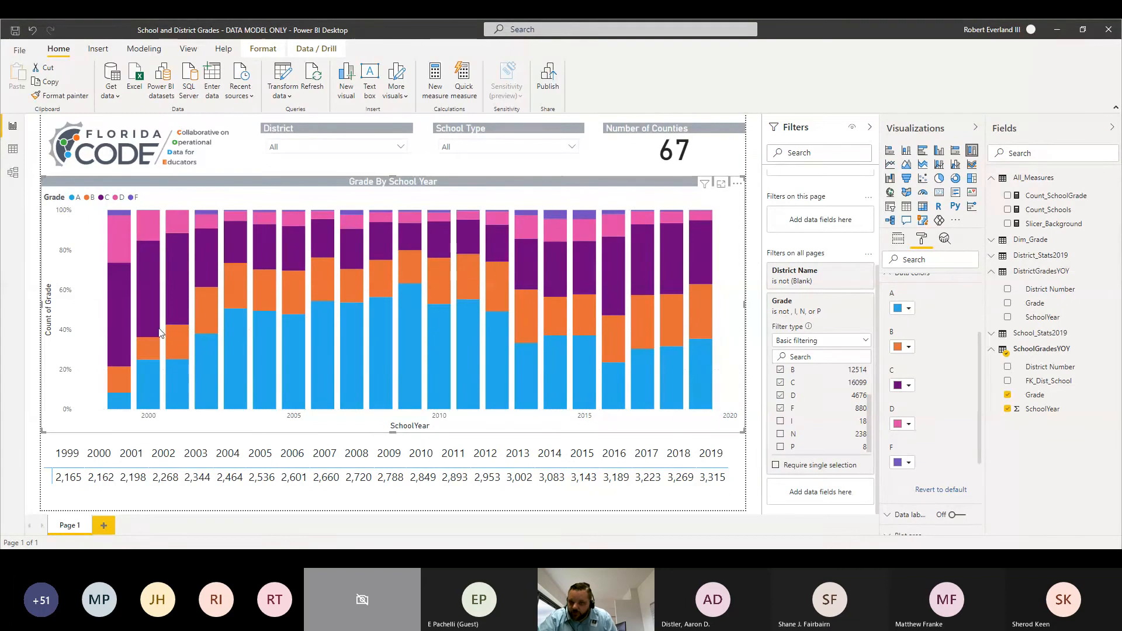
# Step: Turn on data labels for the Grade By School Year chart
pyautogui.moveTo(256, 274)
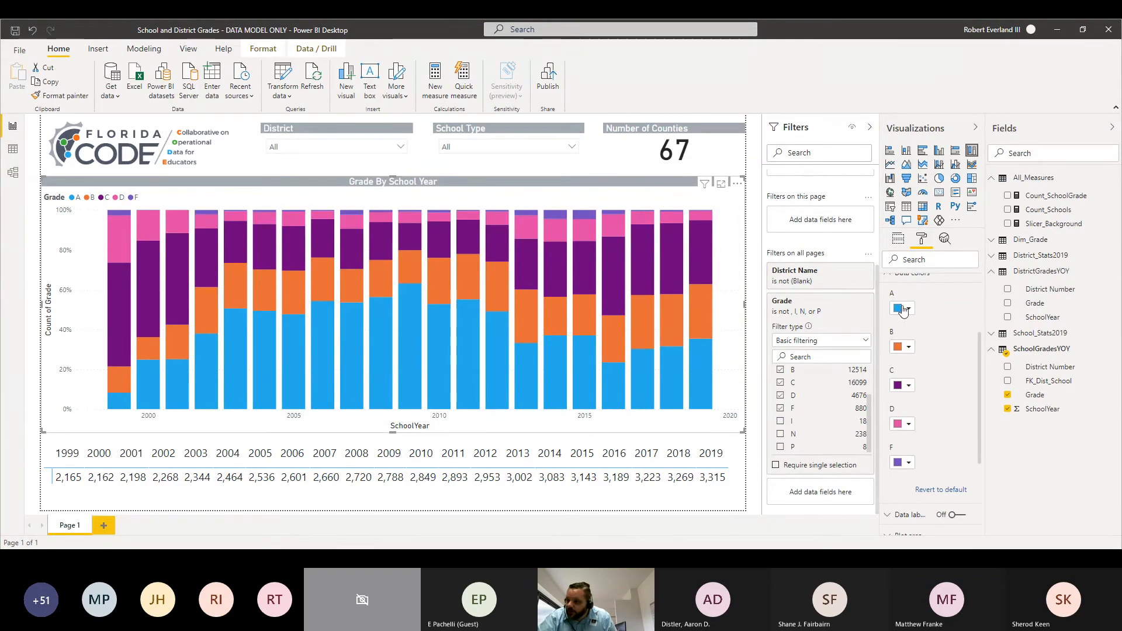
pyautogui.scroll(1, 910, 311)
pyautogui.click(892, 334)
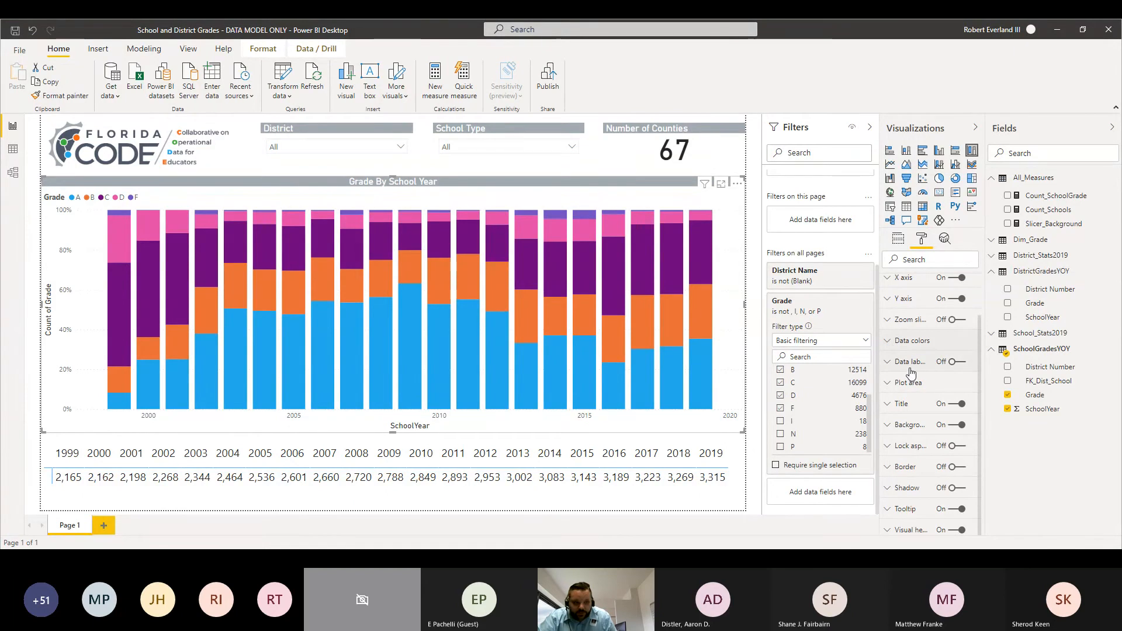
pyautogui.click(955, 362)
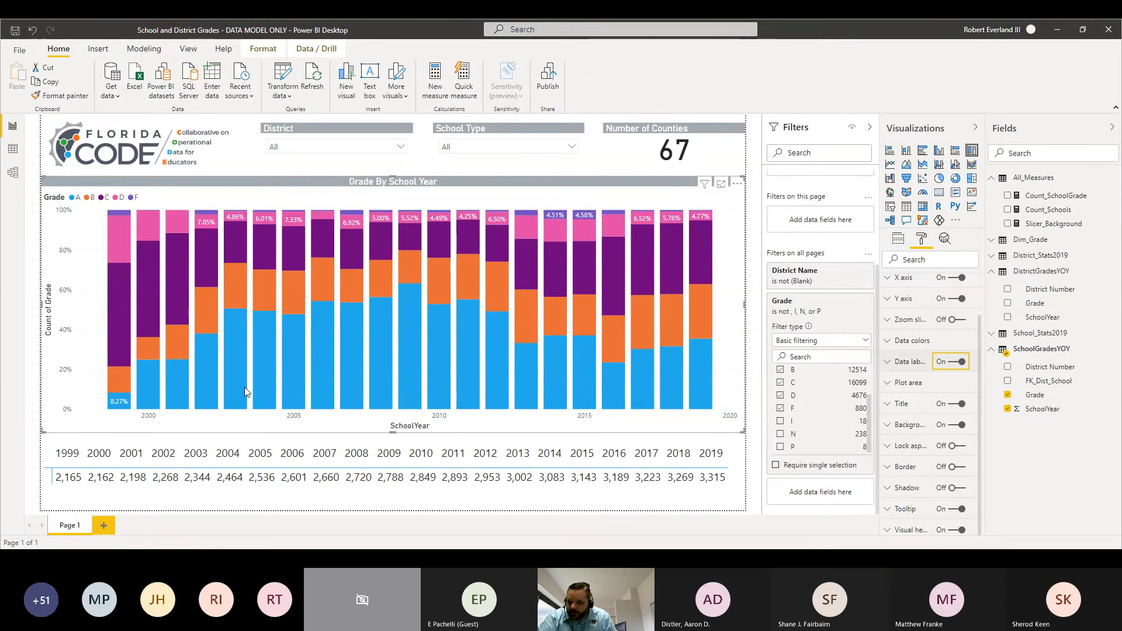
pyautogui.click(314, 169)
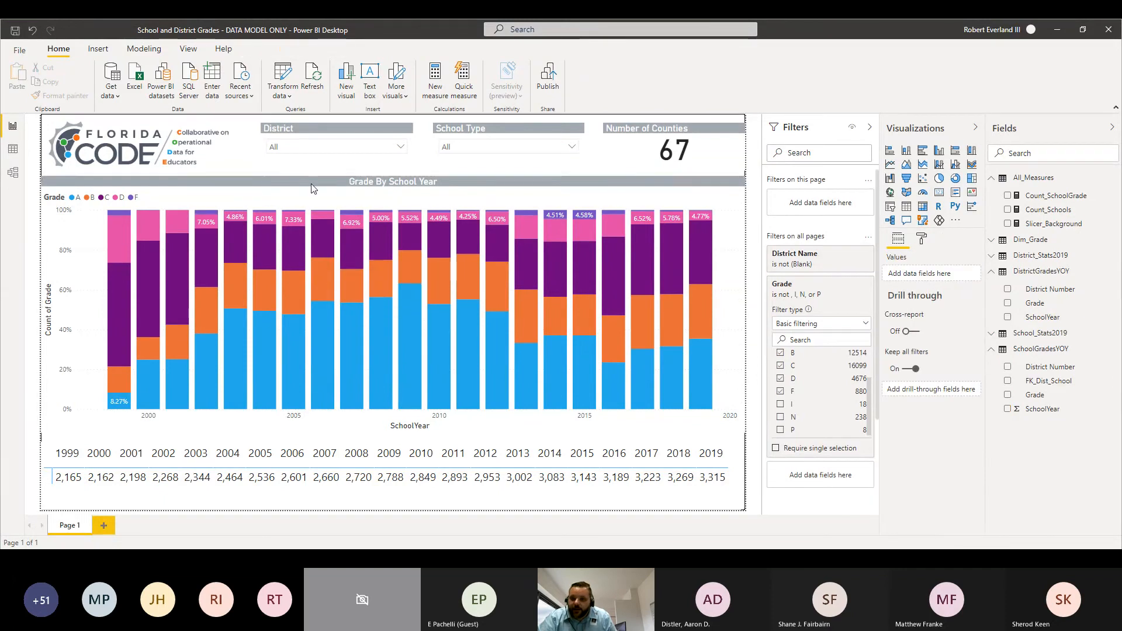
pyautogui.moveTo(290, 344)
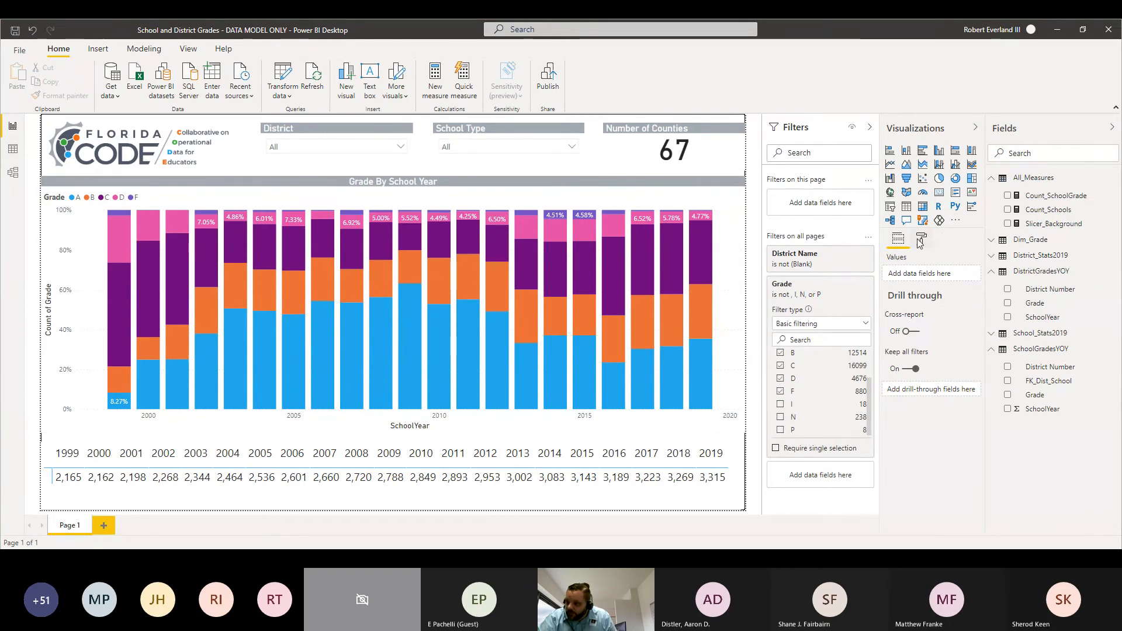
# Step: Reduce the text size of the grades chart's data labels to 8 pt and inspect individual bar segments
pyautogui.click(568, 178)
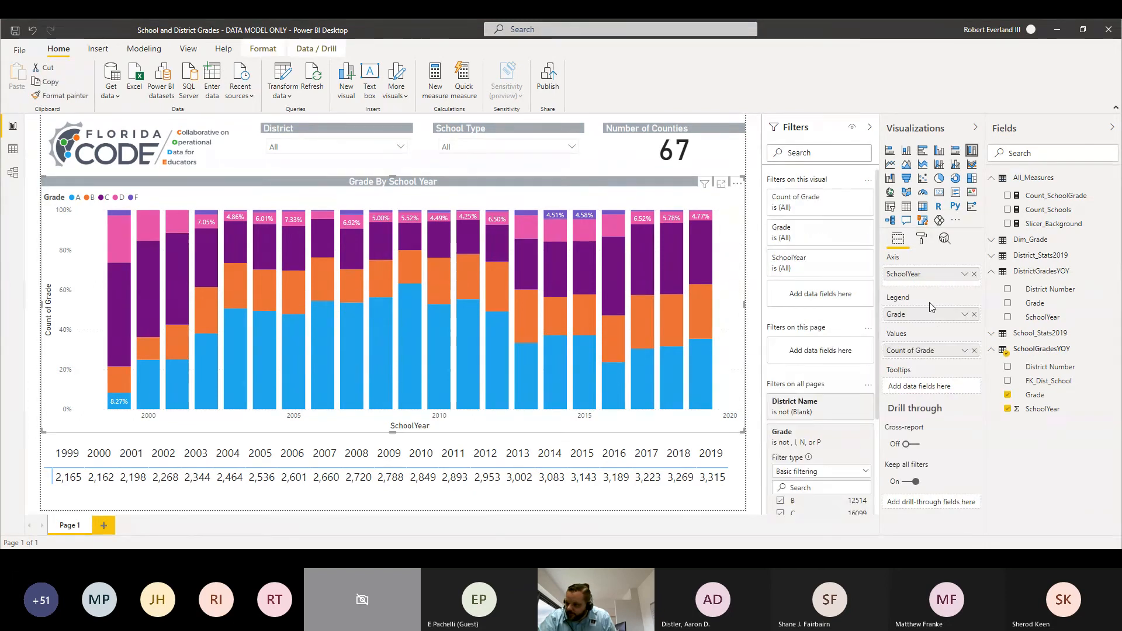
pyautogui.click(922, 243)
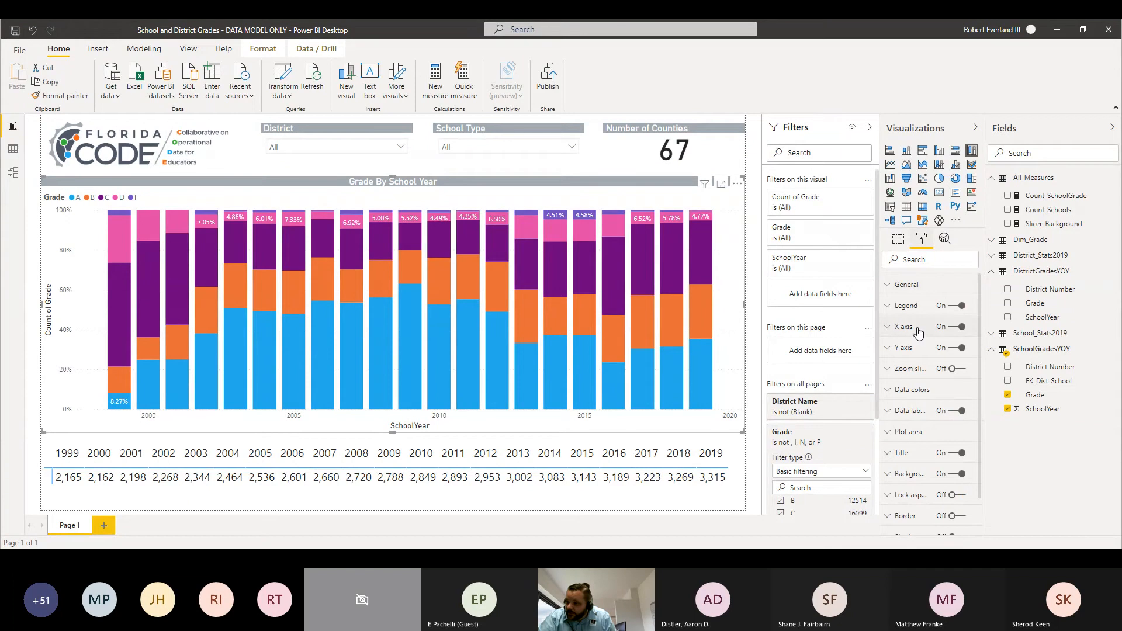
pyautogui.click(889, 416)
pyautogui.scroll(-5, 935, 432)
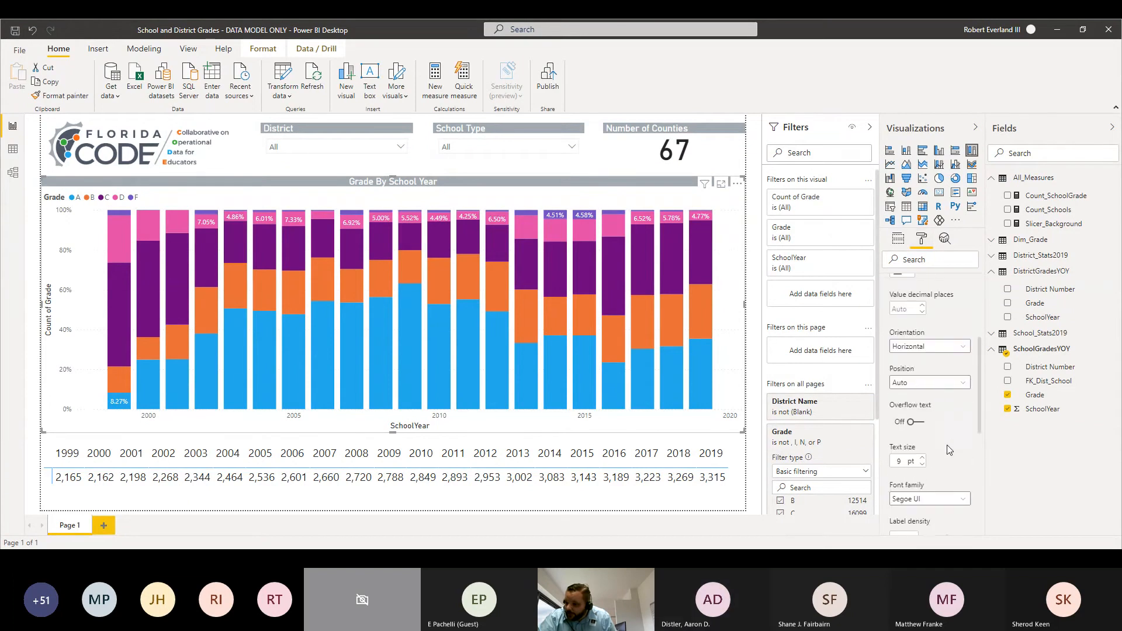
pyautogui.click(922, 464)
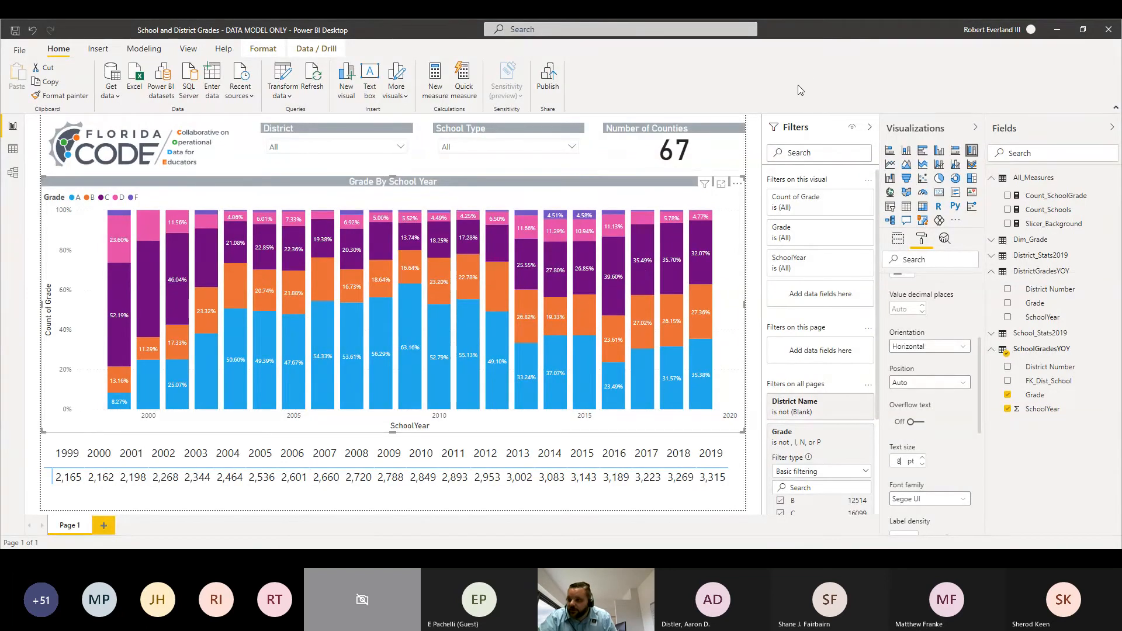
pyautogui.scroll(3, 923, 359)
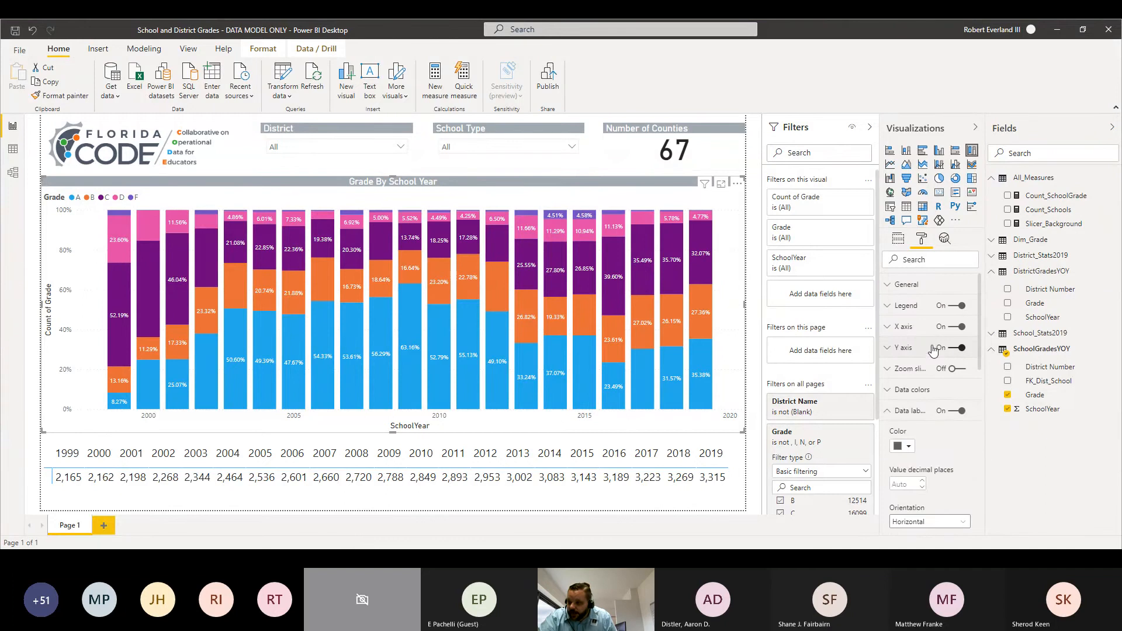
pyautogui.click(886, 412)
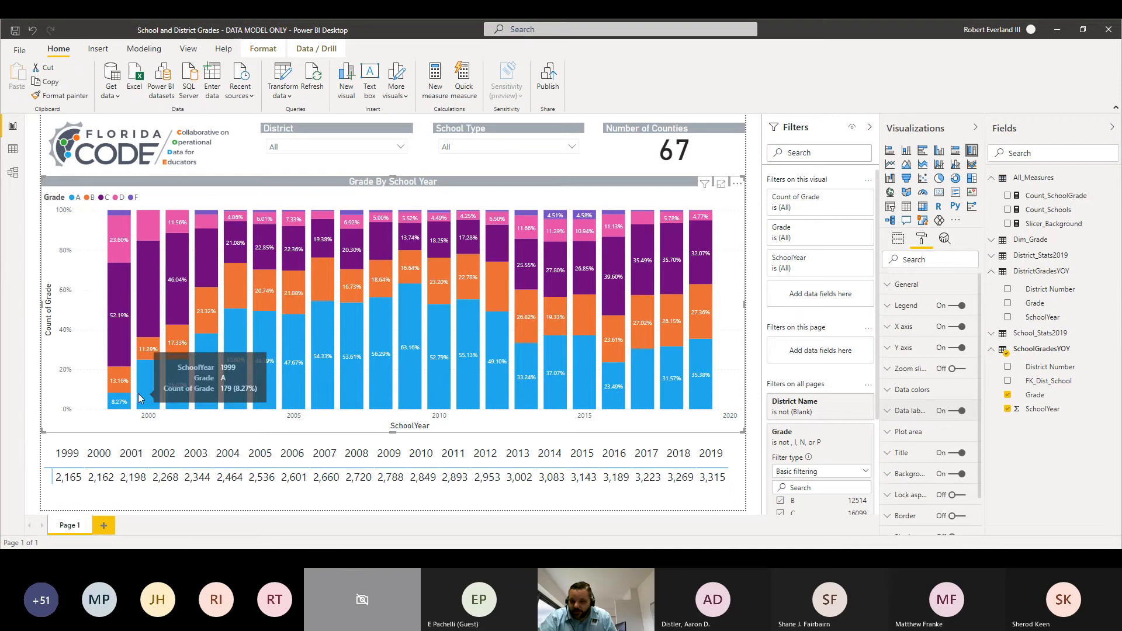
pyautogui.moveTo(146, 391)
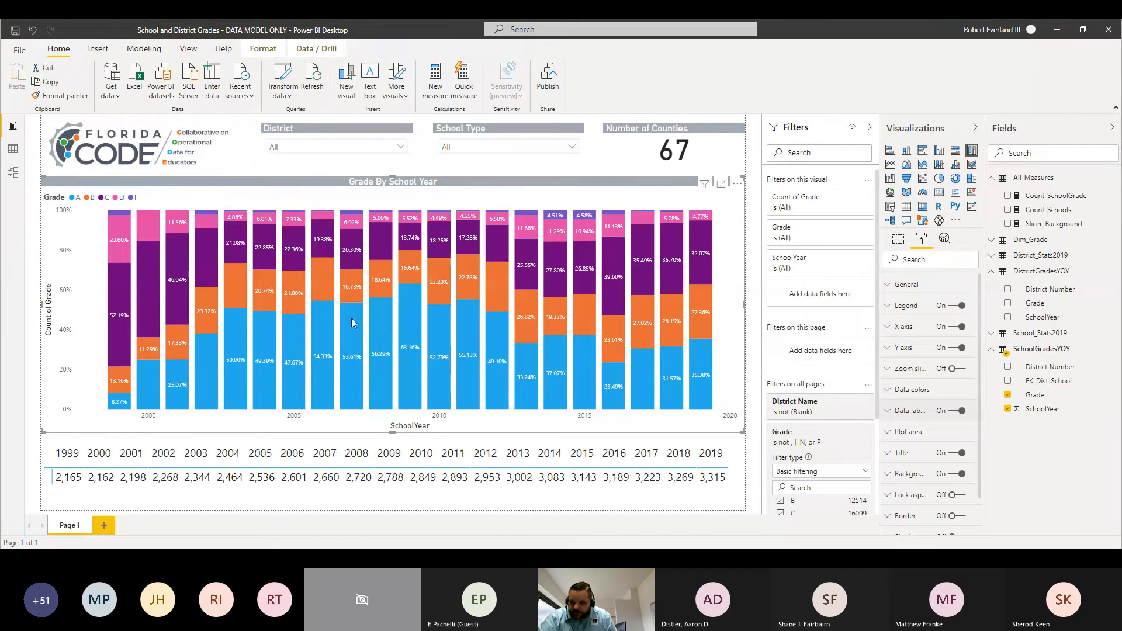
pyautogui.moveTo(411, 310)
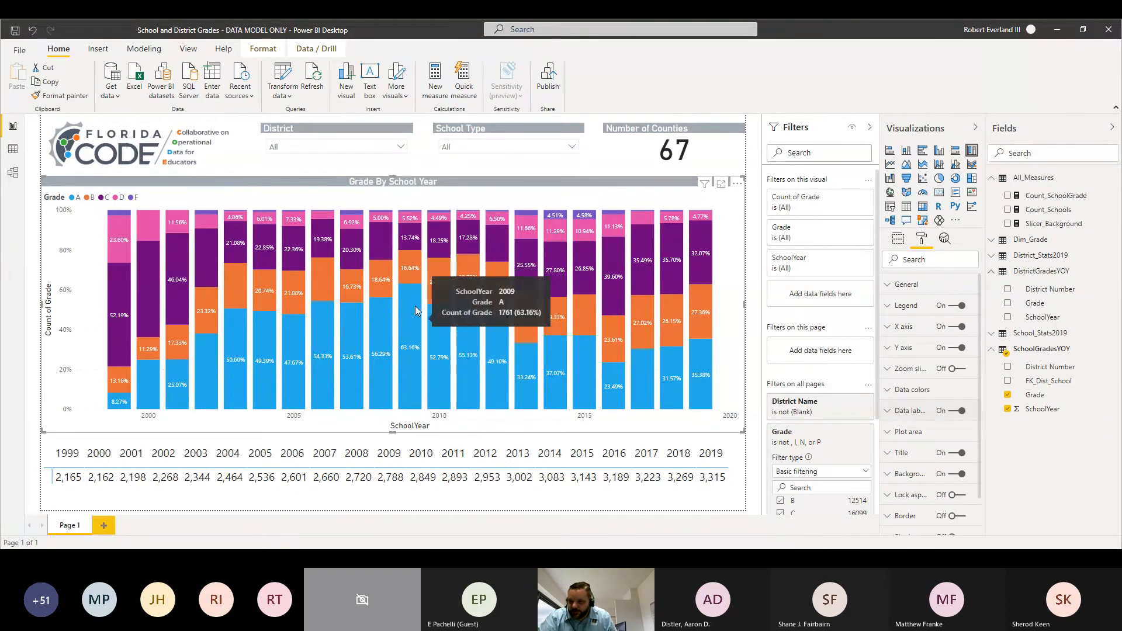
pyautogui.moveTo(420, 235)
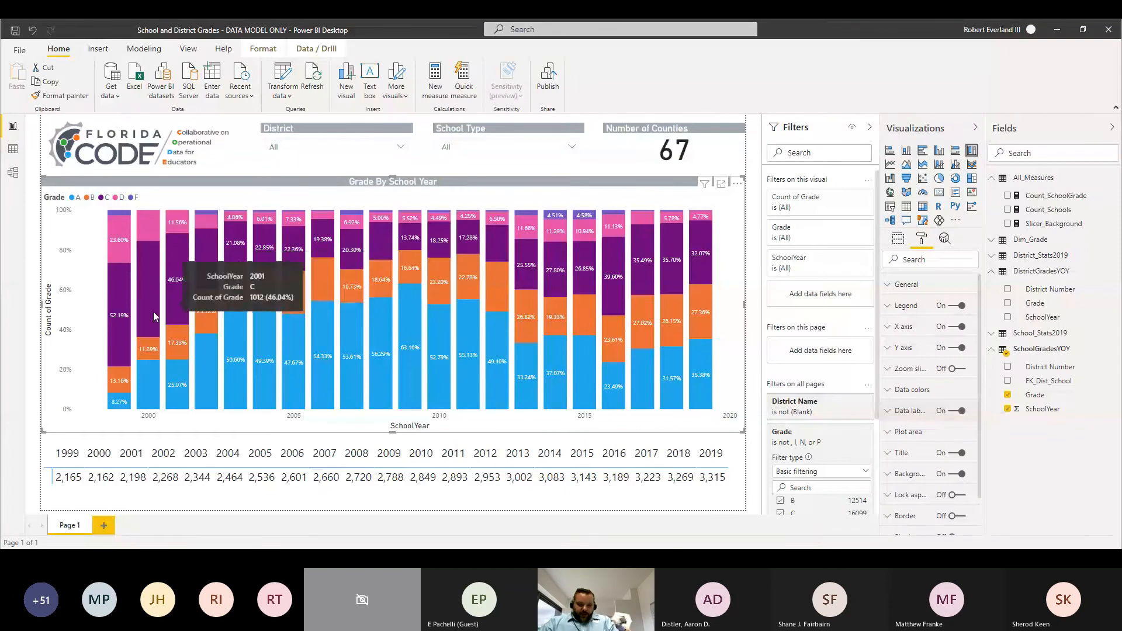
# Step: Rename the report page "Grades" and add a new blank page
pyautogui.doubleClick(71, 526)
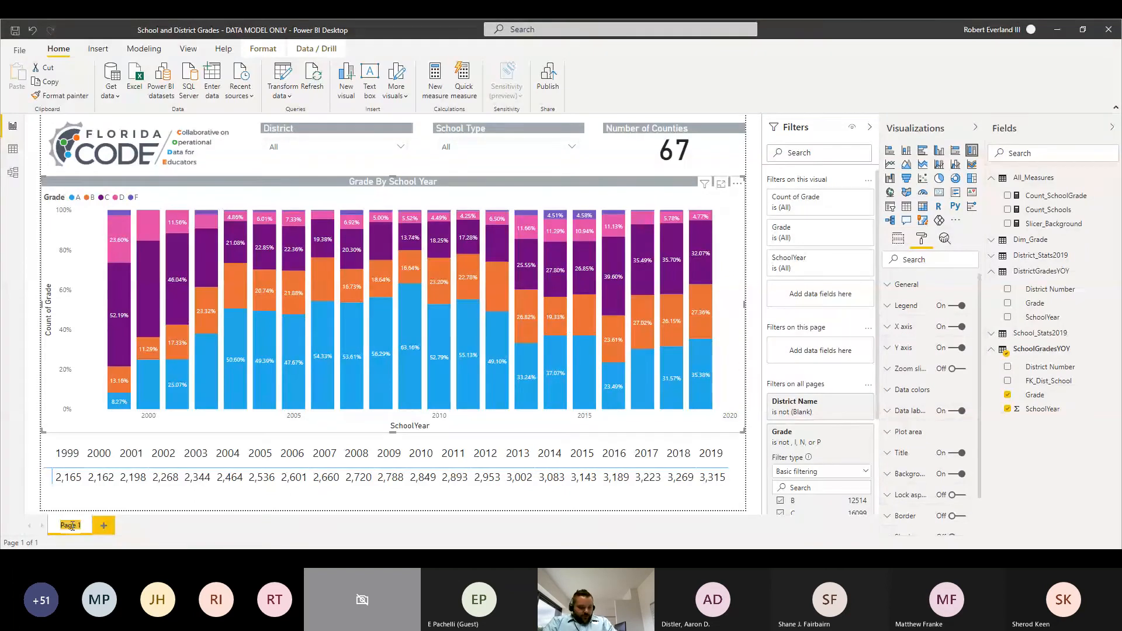
pyautogui.write('Grades')
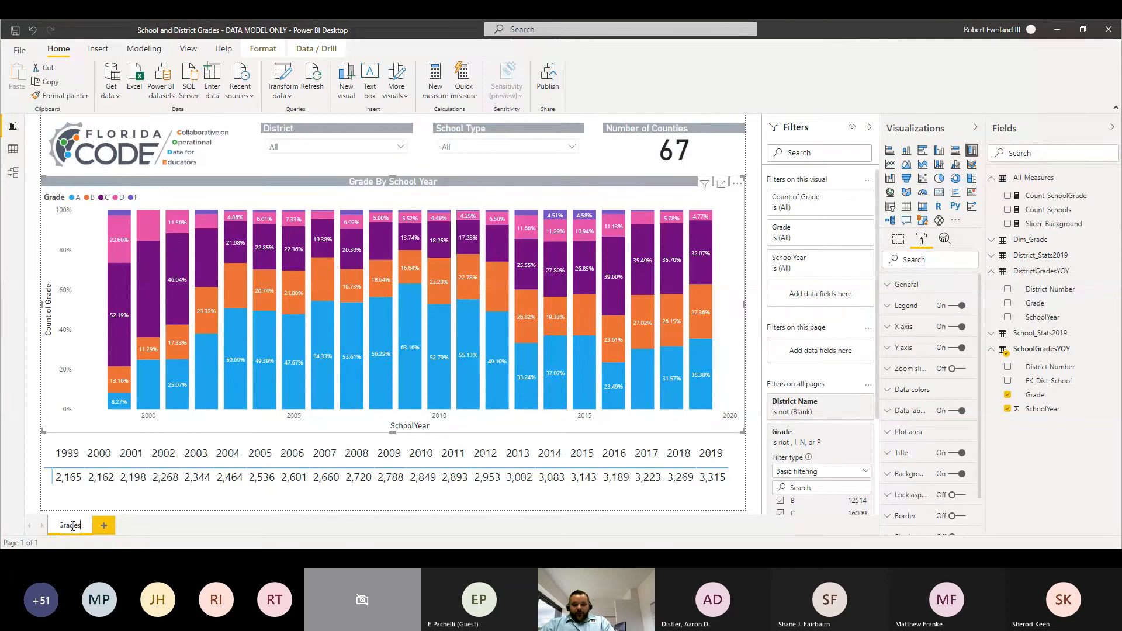
pyautogui.press('Return')
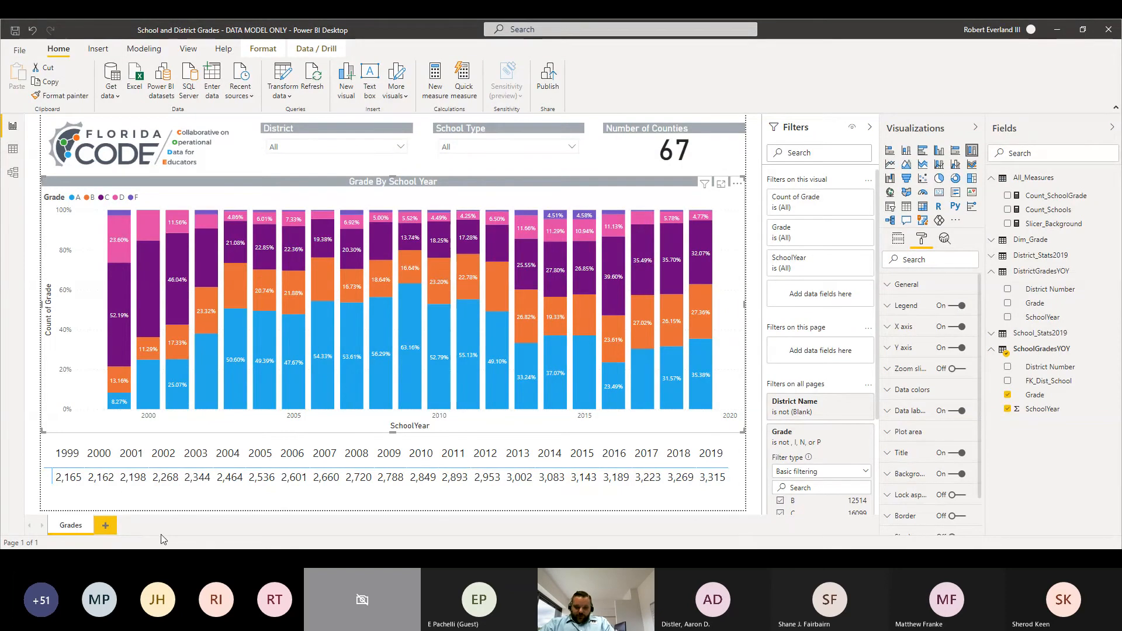
pyautogui.click(104, 525)
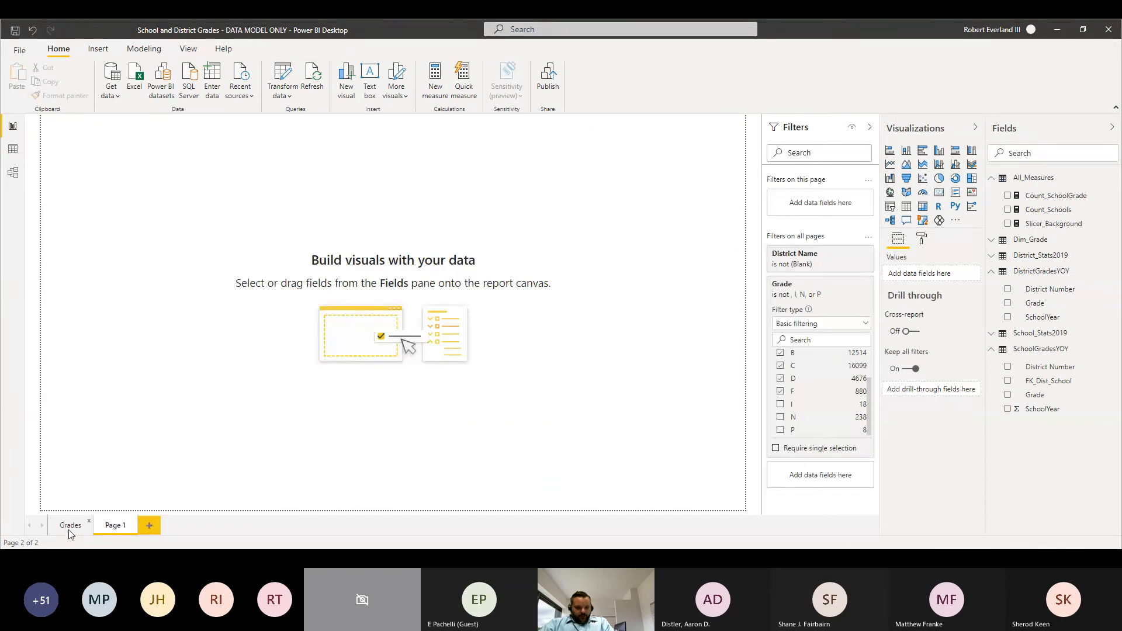
# Step: Copy all visuals from the Grades page onto Page 1, keeping the copied slicers in sync with the originals
pyautogui.click(68, 525)
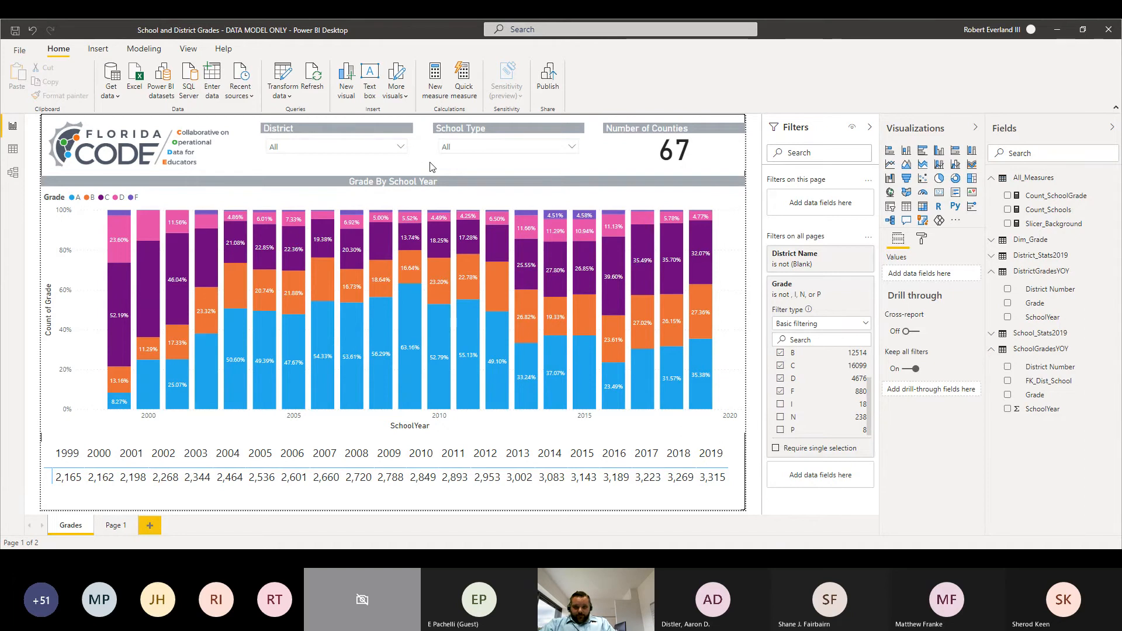
pyautogui.hotkey('ctrl', 'a')
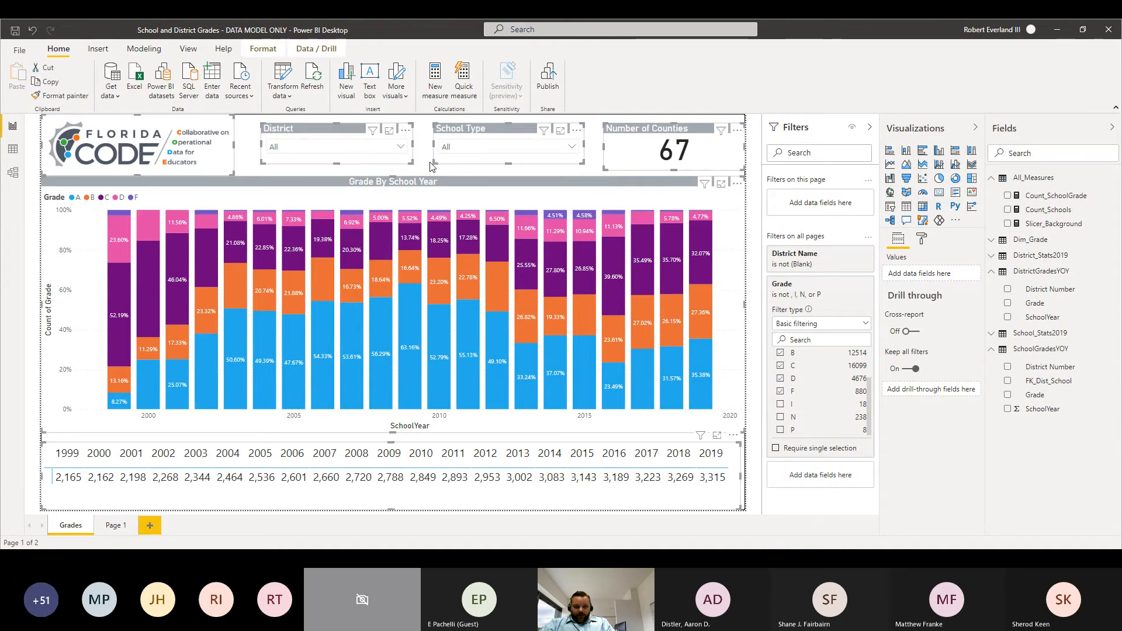
pyautogui.click(113, 527)
pyautogui.click(206, 334)
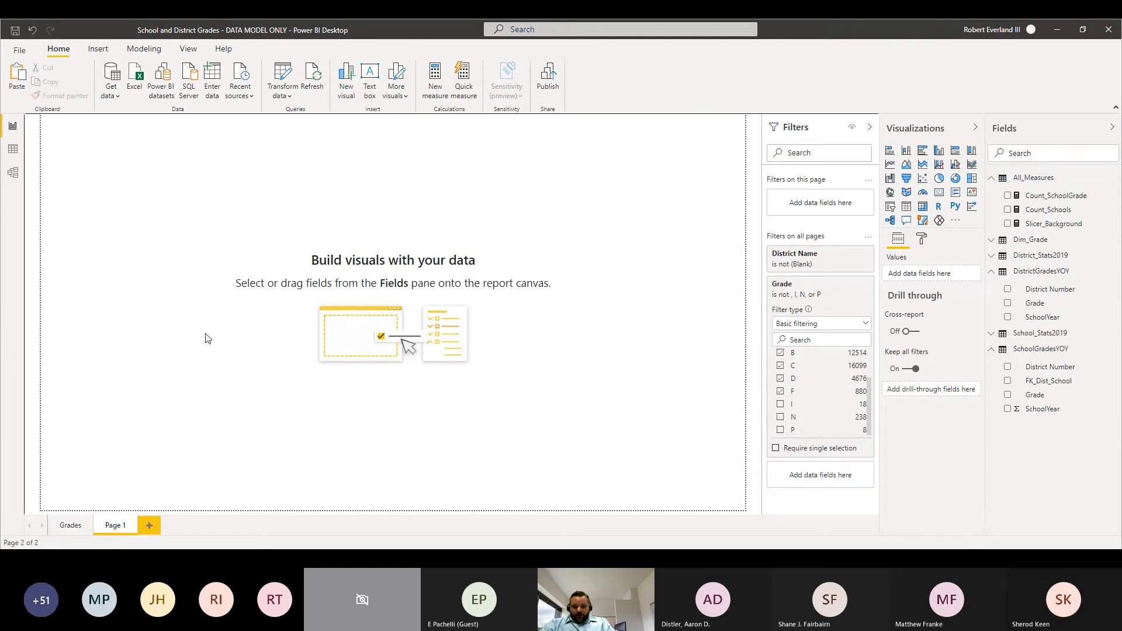
pyautogui.hotkey('ctrl', 'v')
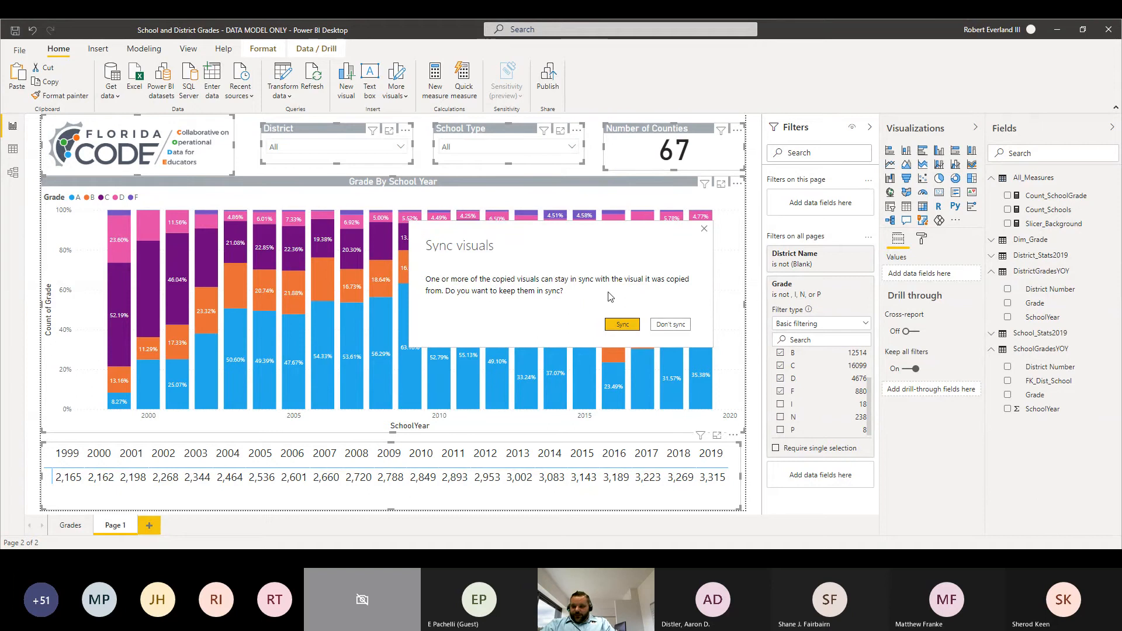
pyautogui.click(623, 325)
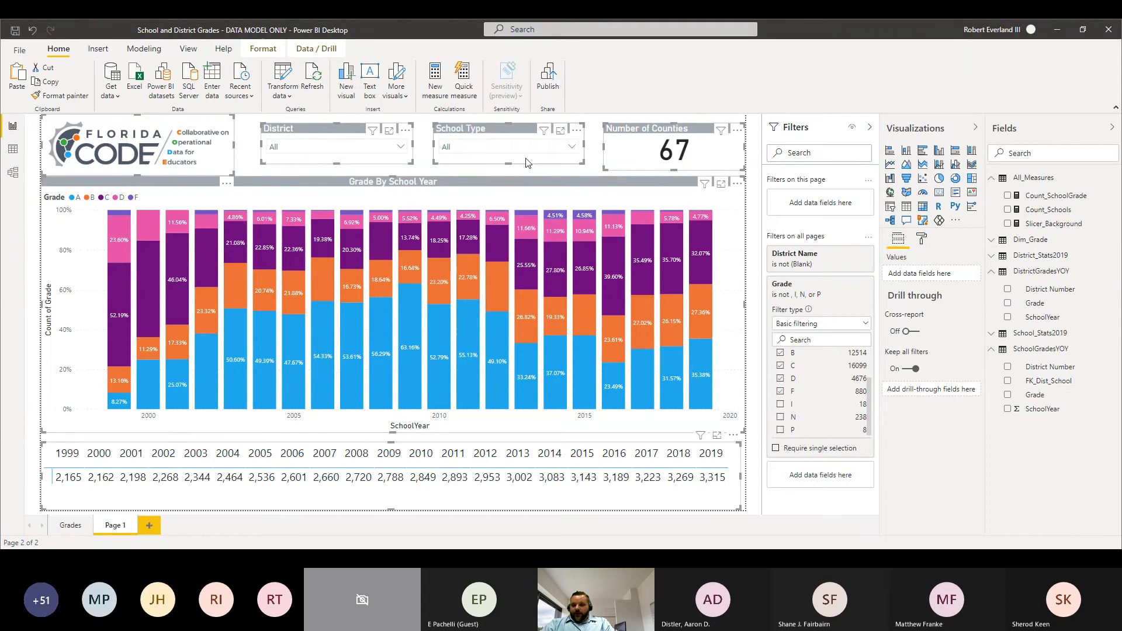
pyautogui.click(598, 168)
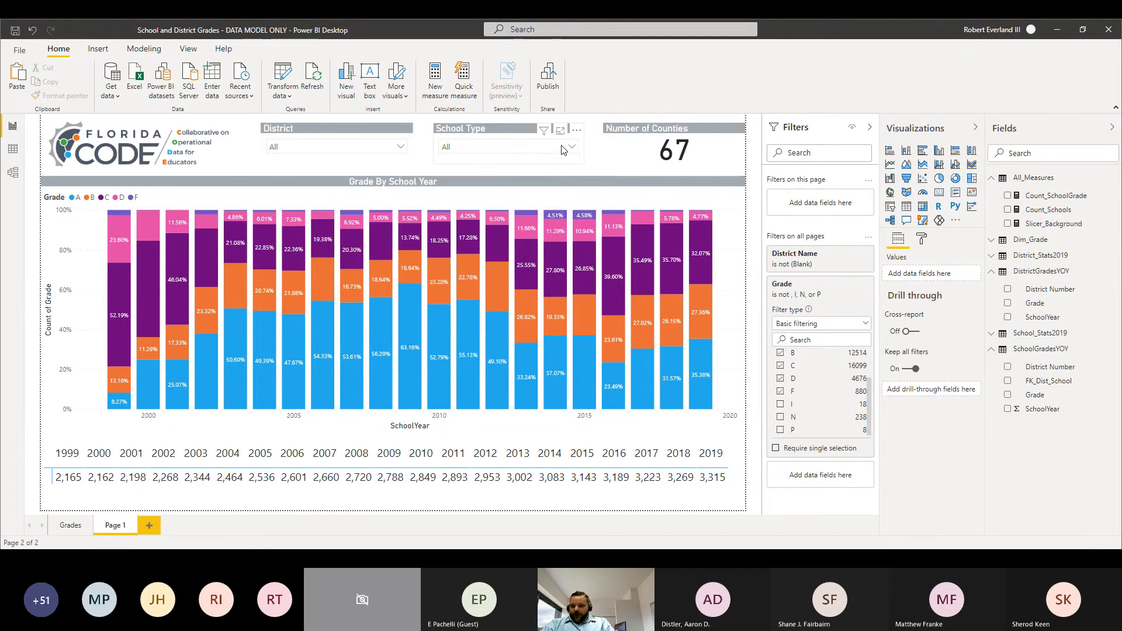
# Step: Test the slicer sync by filtering School Type to Elementary on Page 1, checking the Grades page, and clearing the selection
pyautogui.click(514, 147)
pyautogui.click(471, 172)
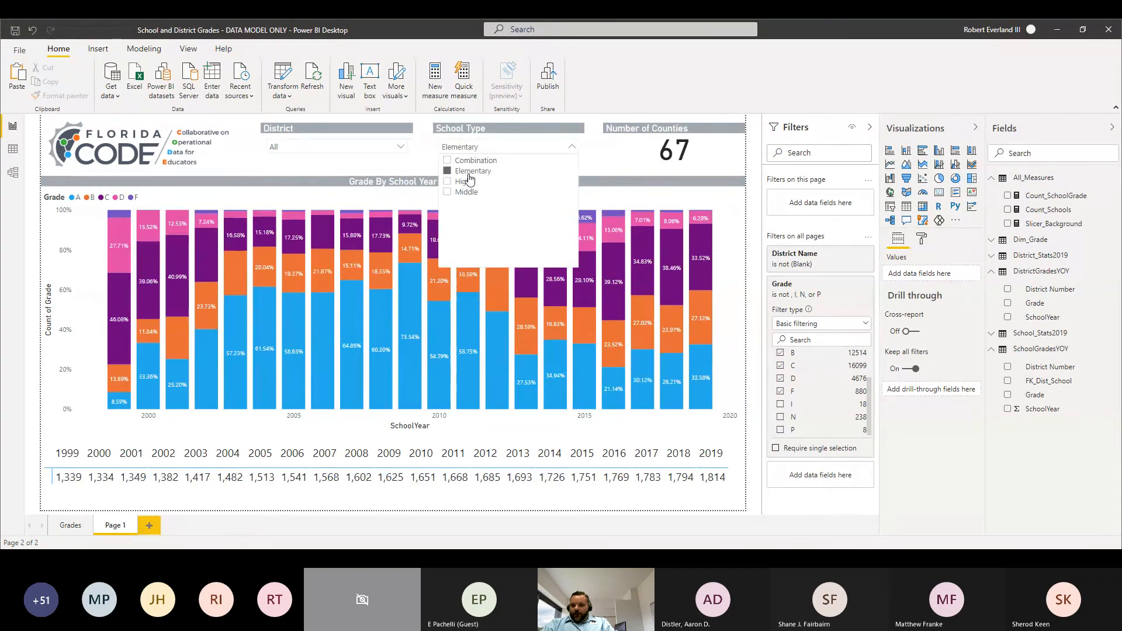
pyautogui.click(71, 525)
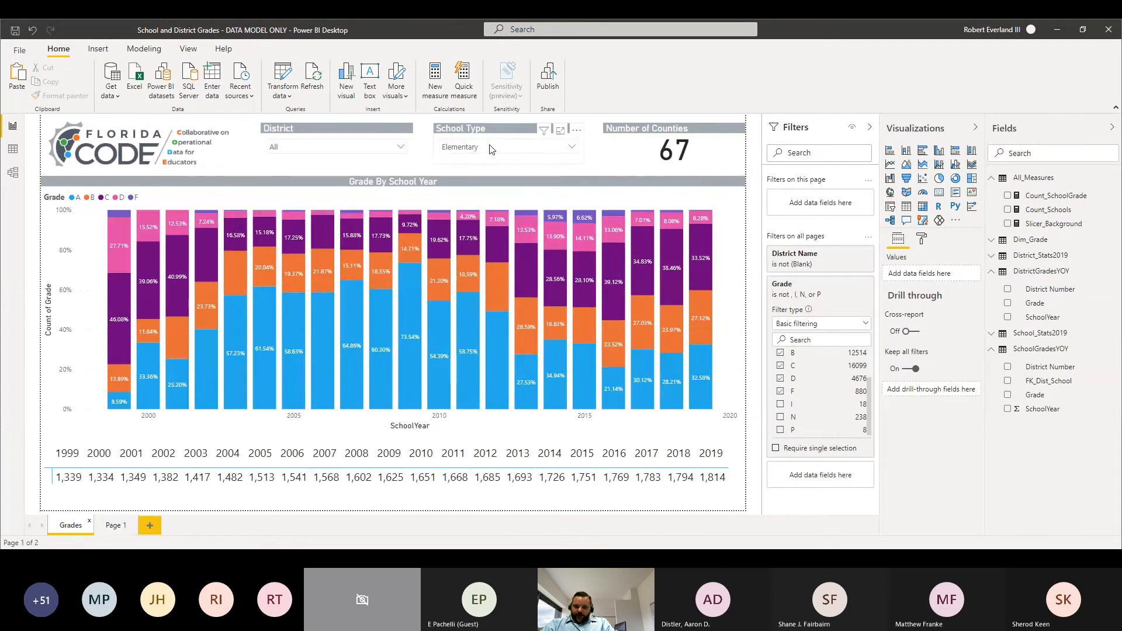
pyautogui.click(112, 526)
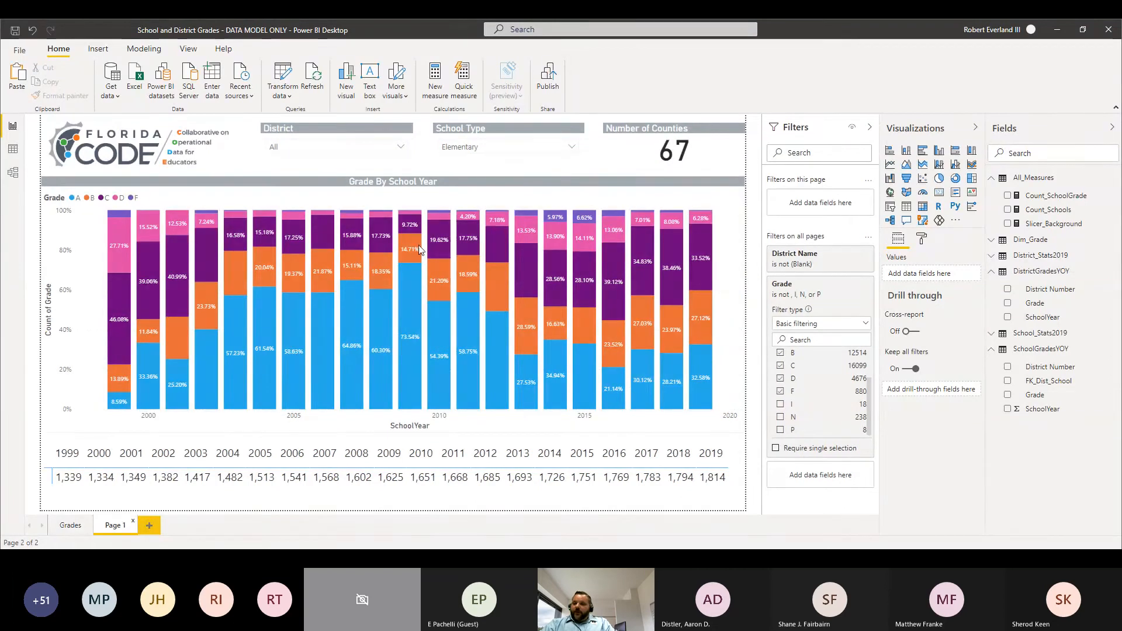
pyautogui.click(474, 146)
pyautogui.click(448, 171)
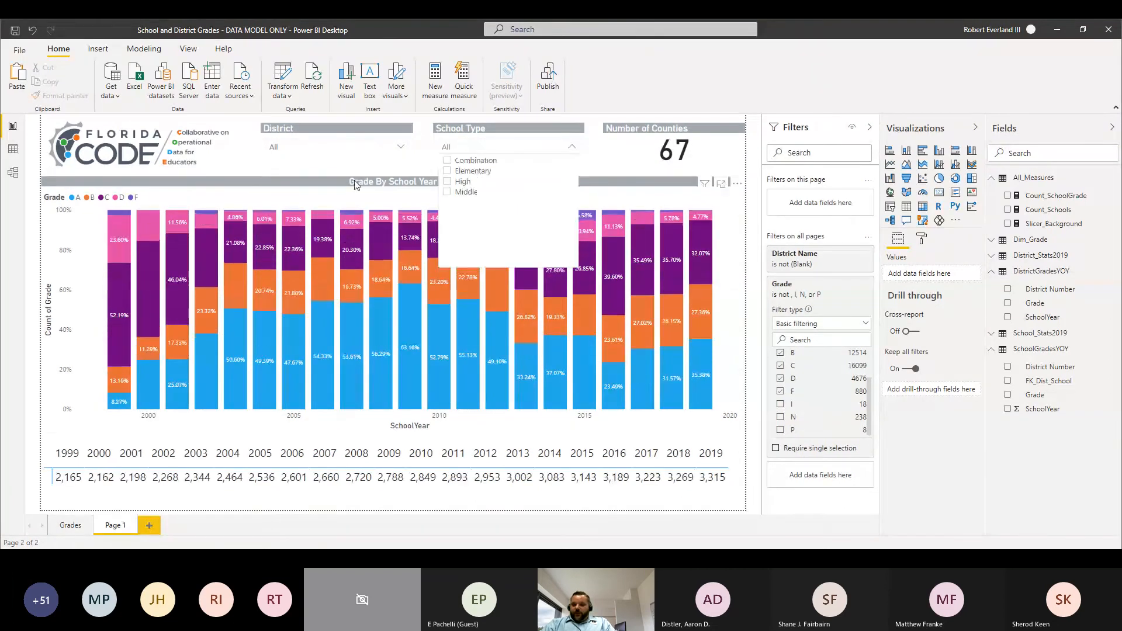
pyautogui.click(258, 166)
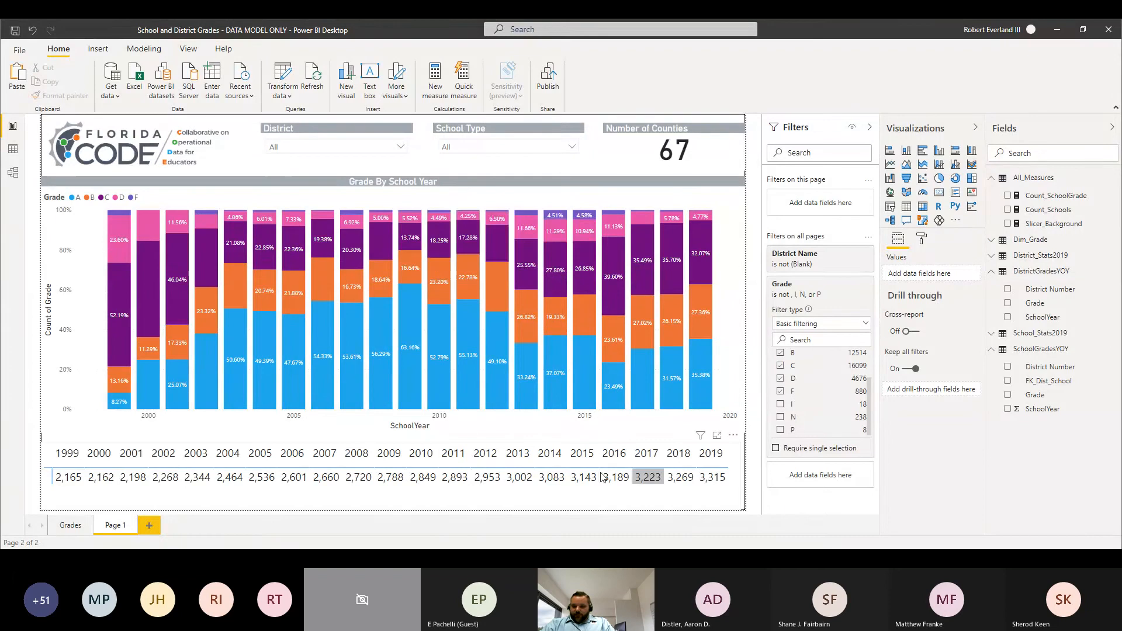
# Step: Convert the copied Grade By School Year chart on Page 1 to a stacked column chart and remove Grade from its legend
pyautogui.click(250, 182)
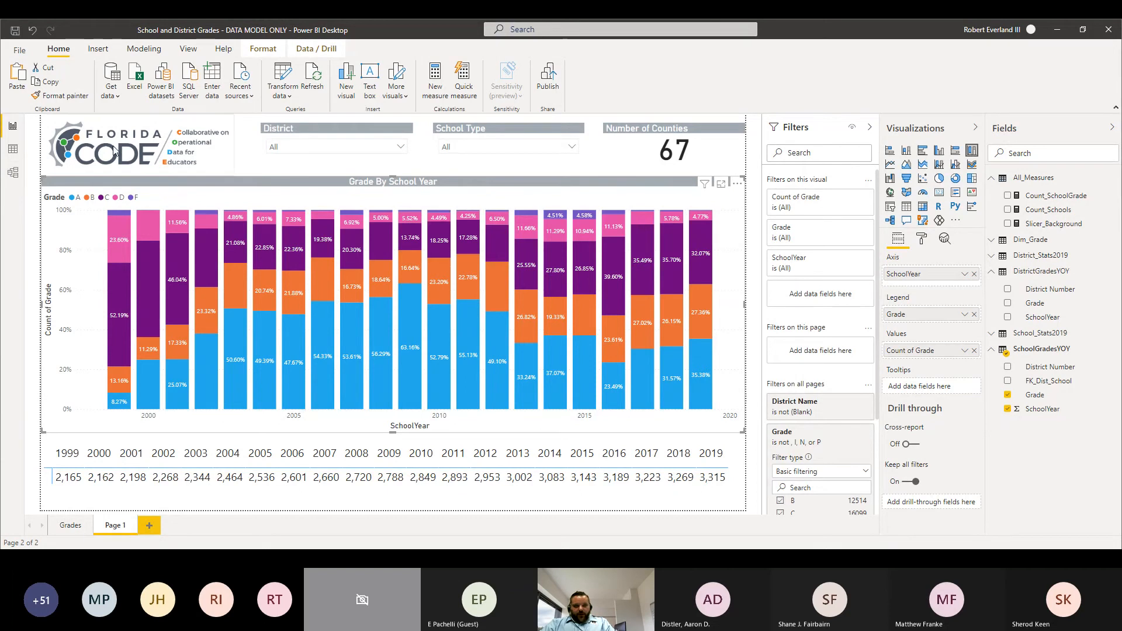
pyautogui.click(907, 152)
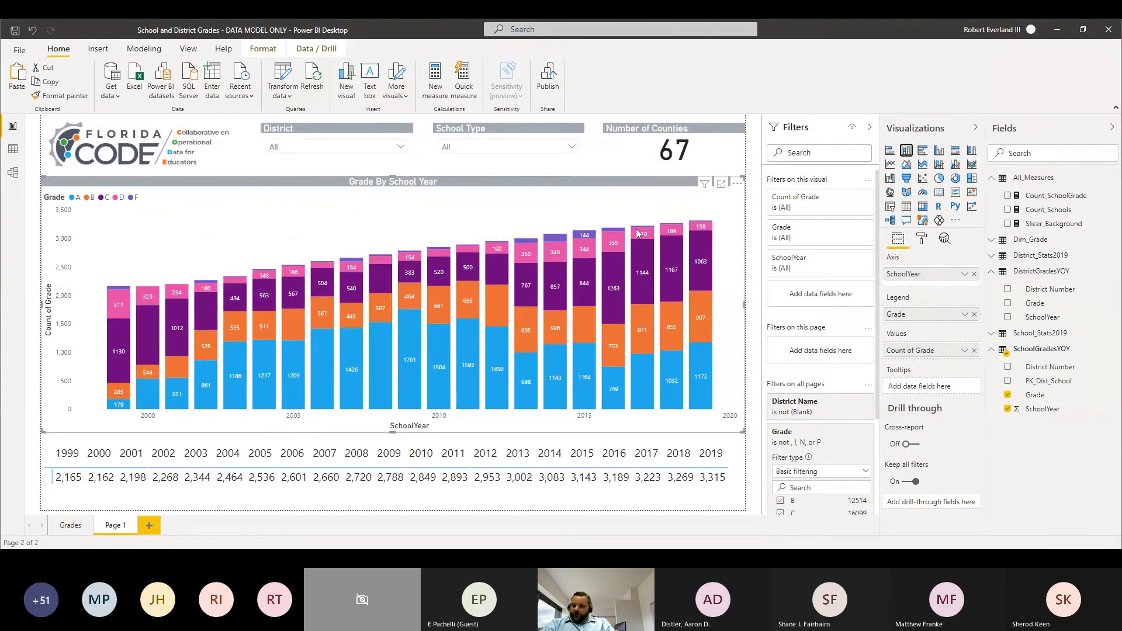
pyautogui.click(974, 315)
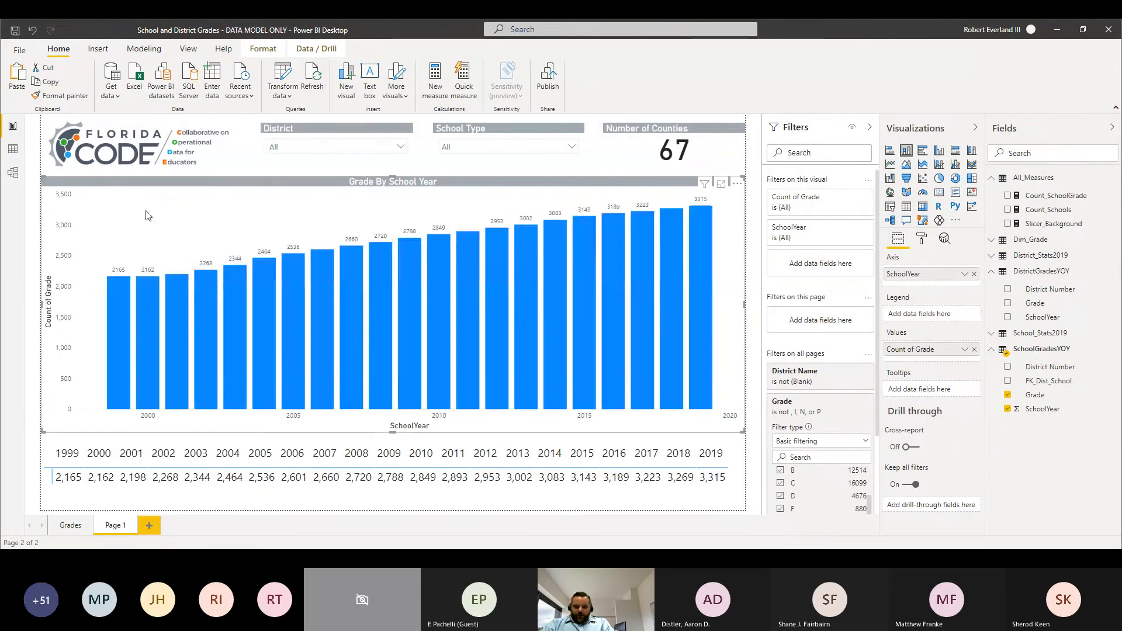
pyautogui.moveTo(115, 286)
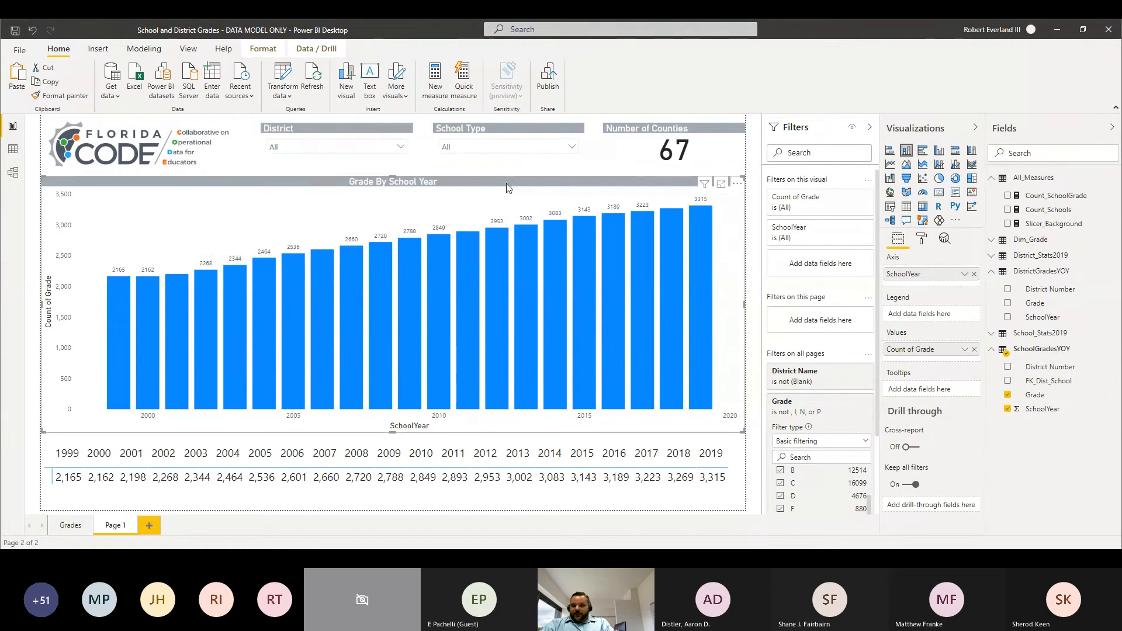
# Step: Change the column chart's title text to "Number of Schools"
pyautogui.click(921, 241)
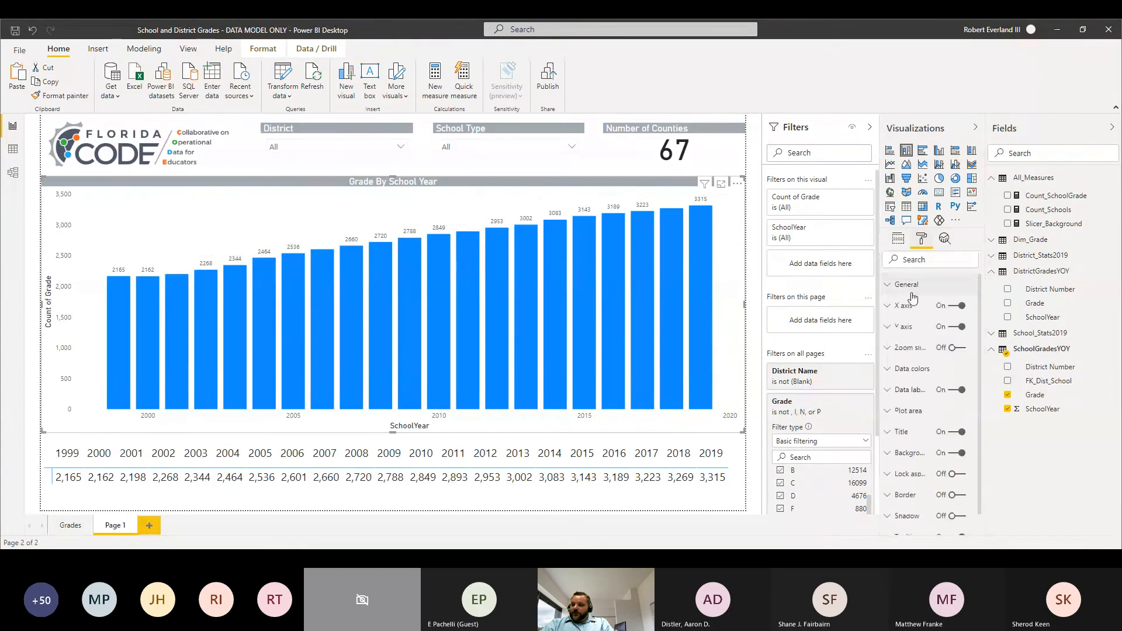
pyautogui.click(890, 433)
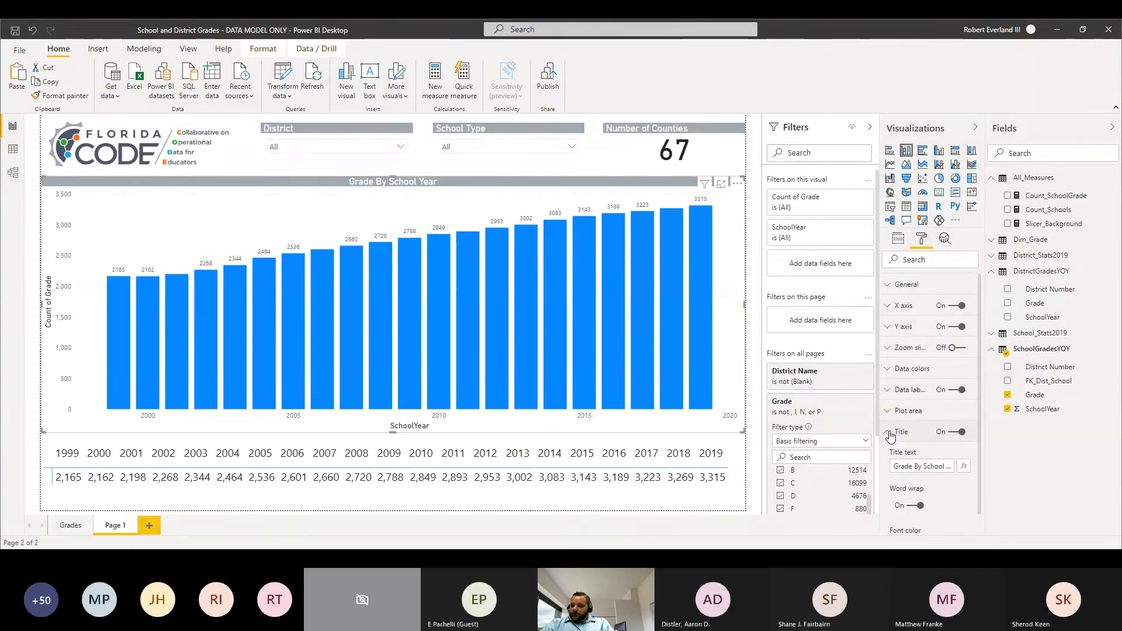
pyautogui.click(933, 465)
pyautogui.hotkey('ctrl', 'a')
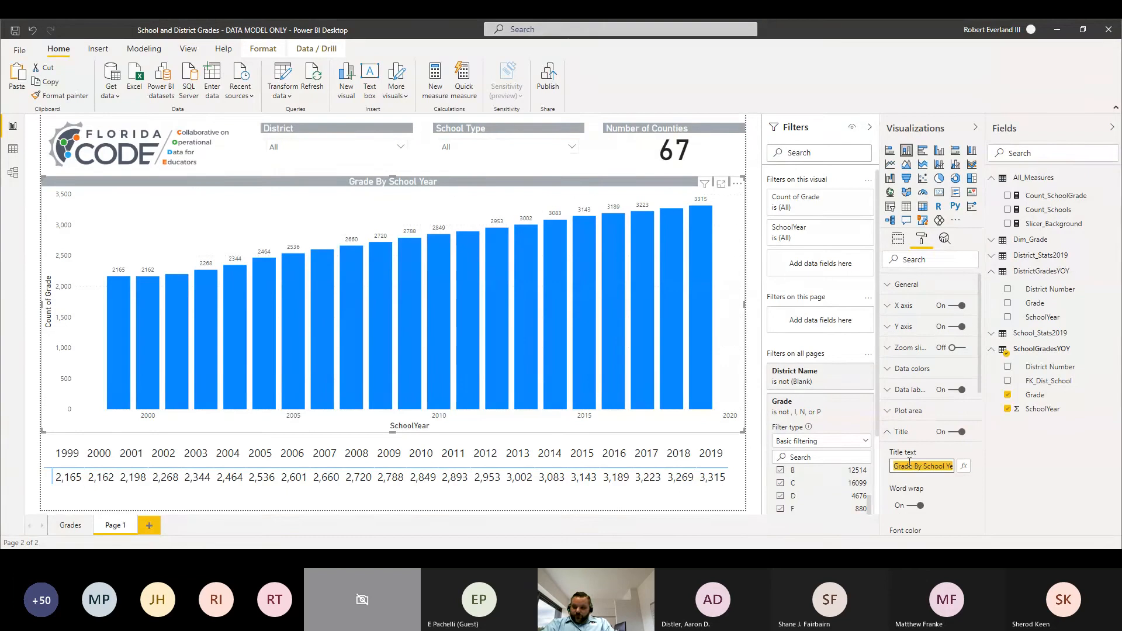
pyautogui.write('Number')
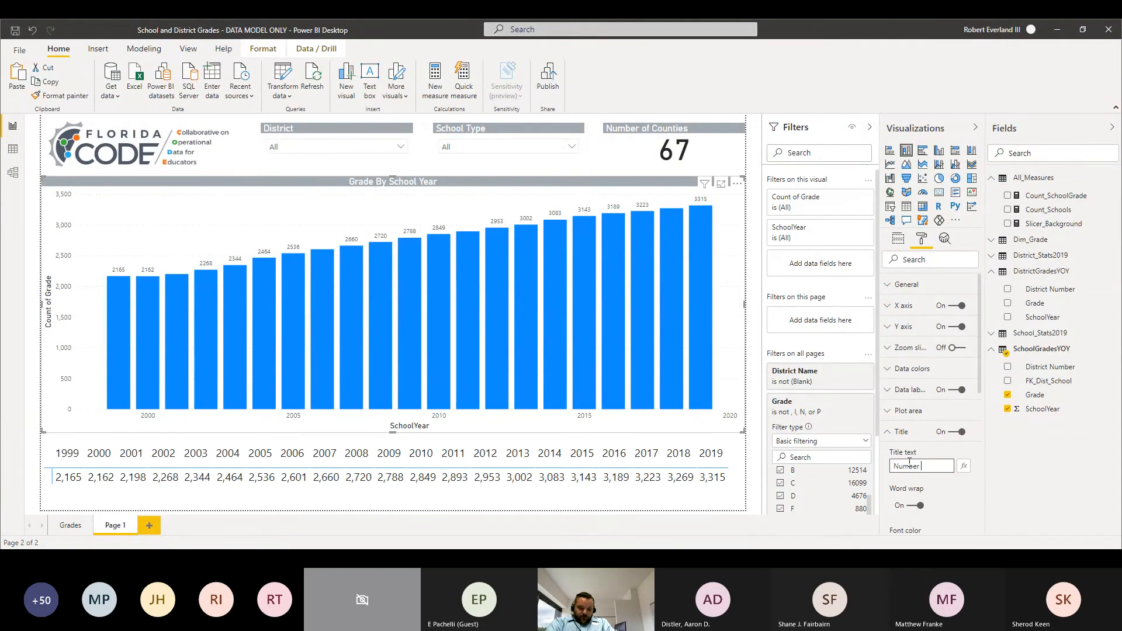
pyautogui.write(' of Schools')
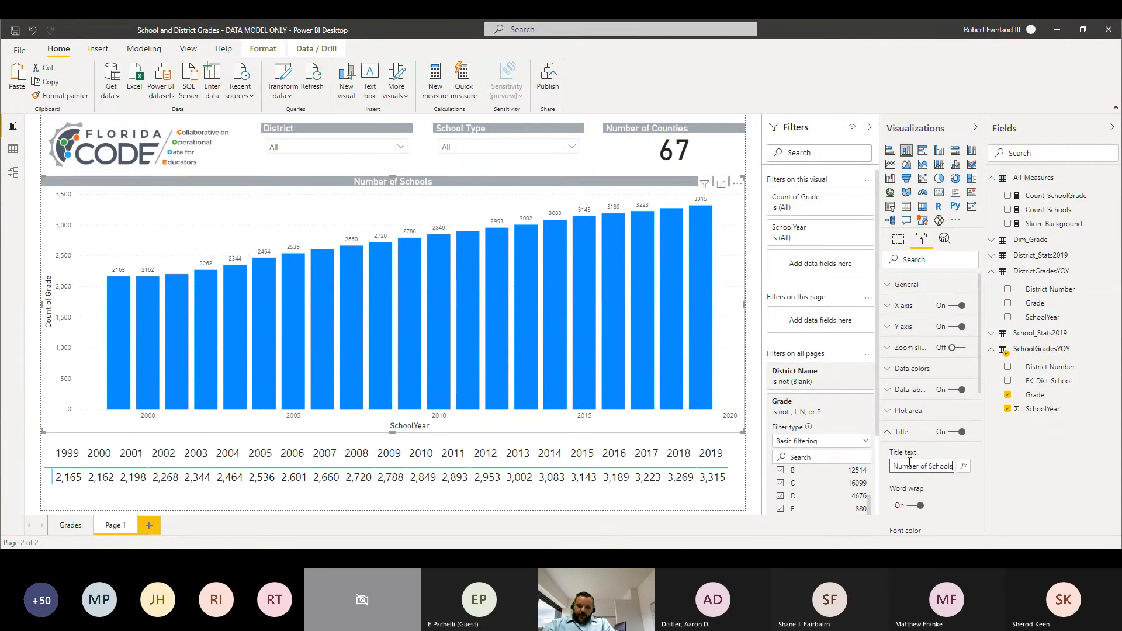
# Step: Rename the report page Page 1 as "Schools"
pyautogui.doubleClick(116, 526)
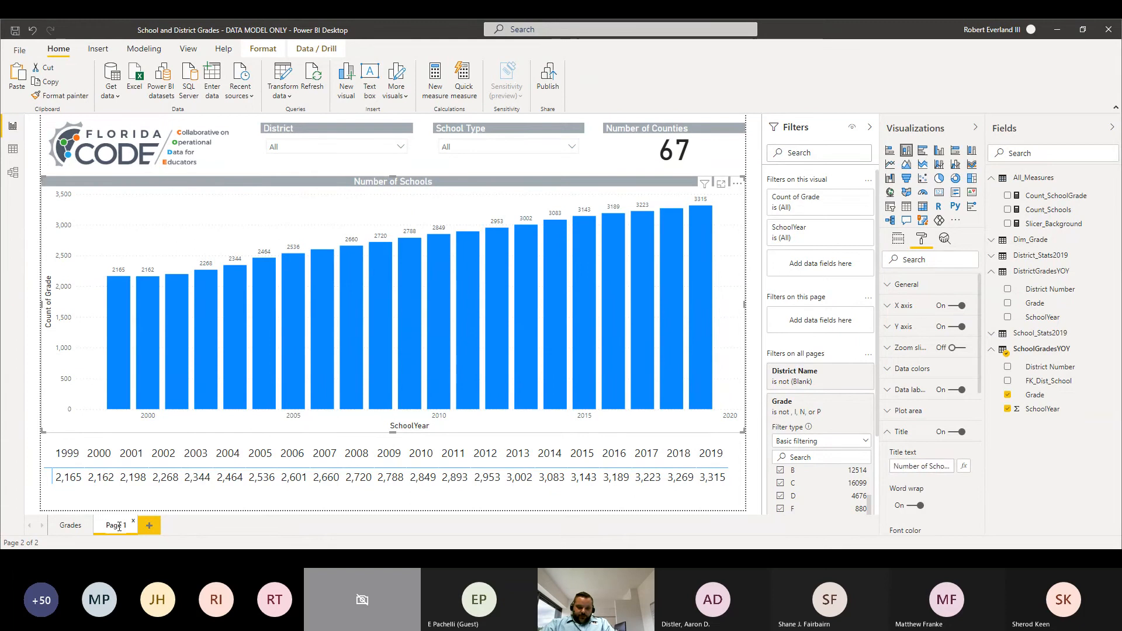
pyautogui.write('S')
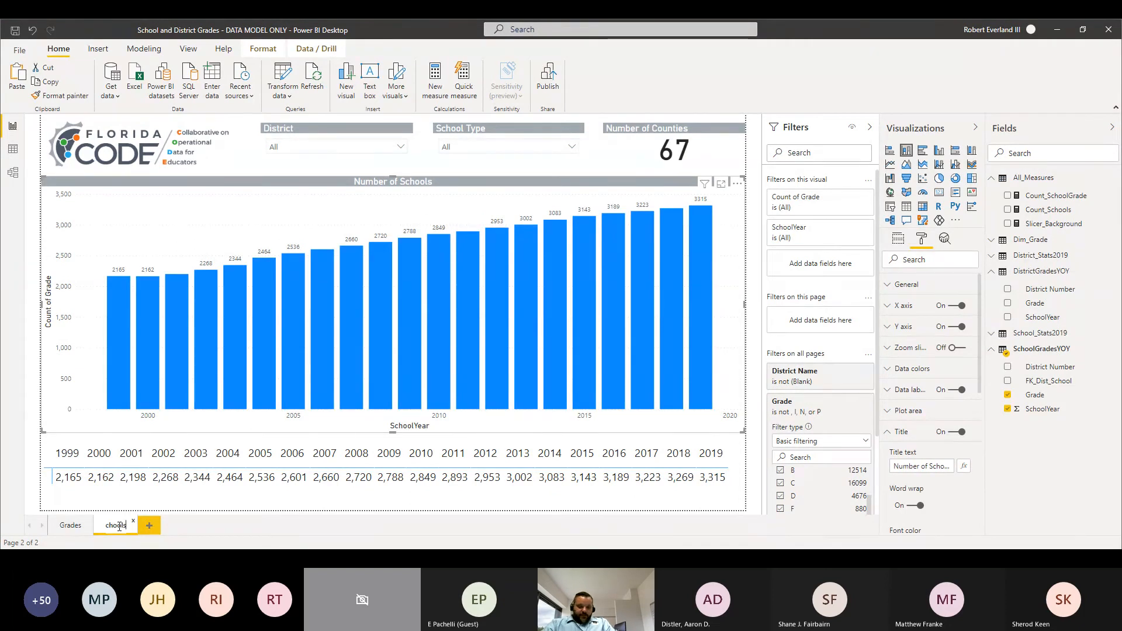
pyautogui.press('Return')
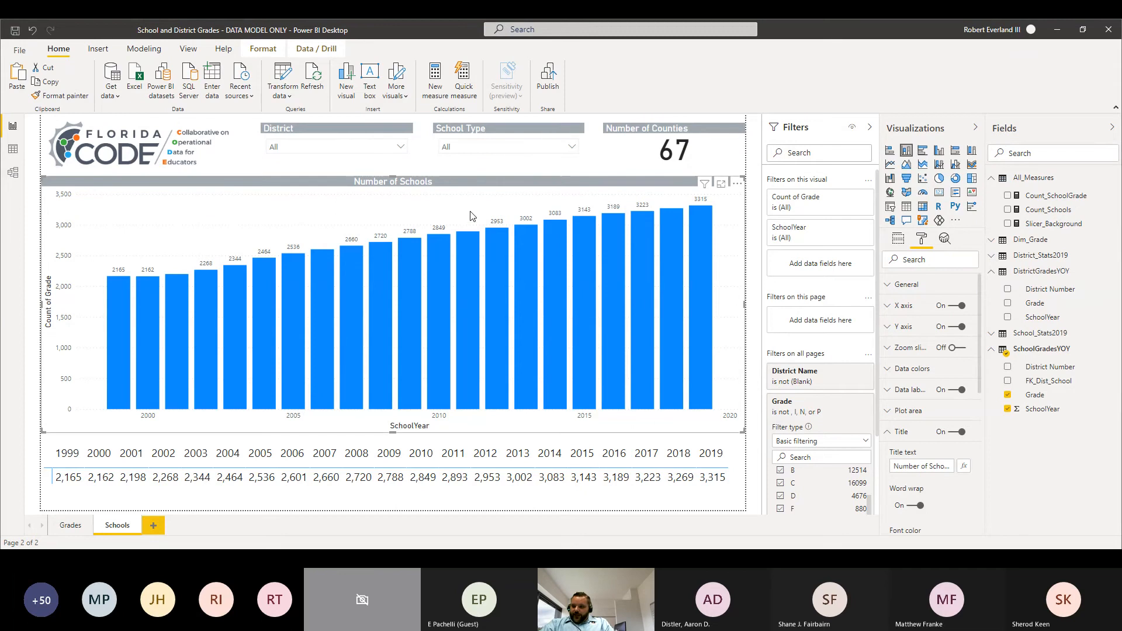
# Step: Try the School Type slicer on the Schools page with Elementary, Middle and both together, and clear the selections
pyautogui.click(552, 150)
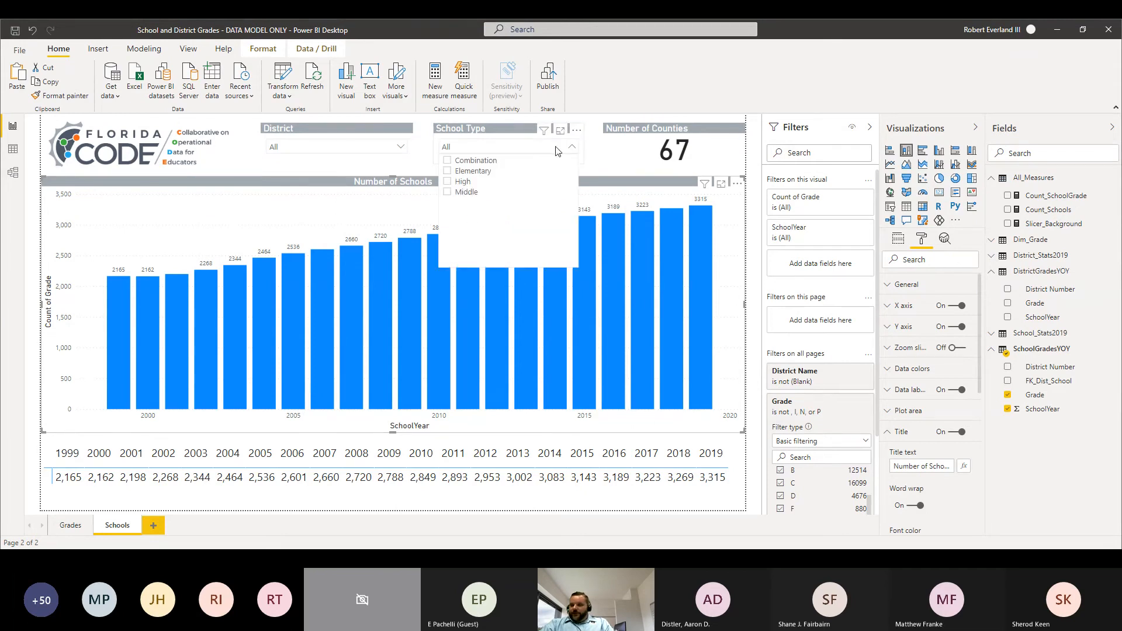
pyautogui.click(466, 173)
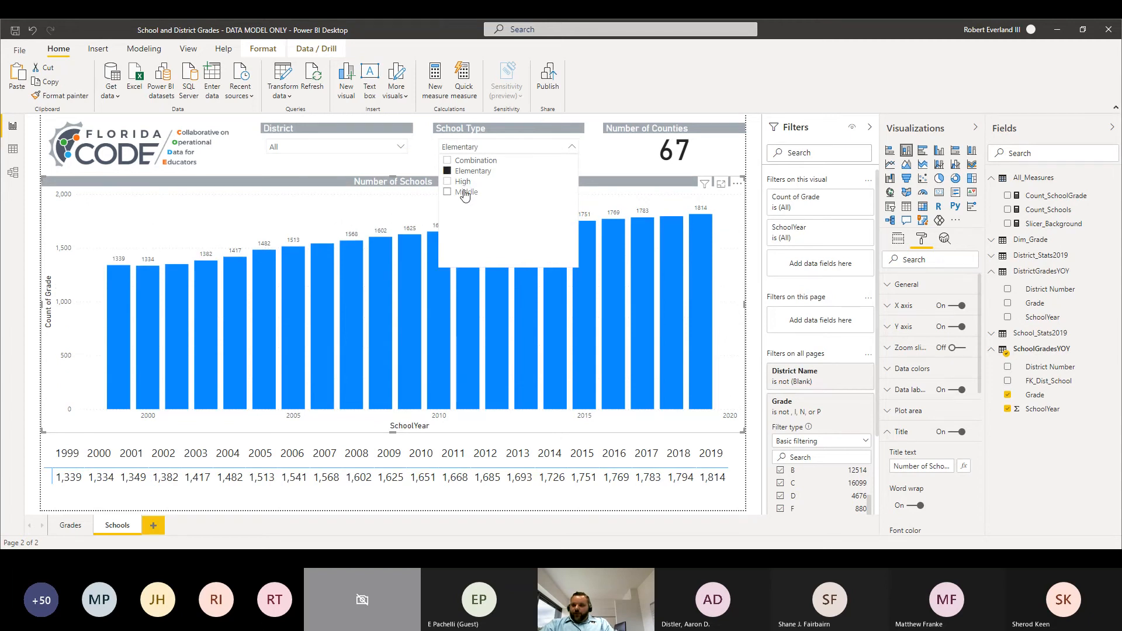
pyautogui.click(466, 193)
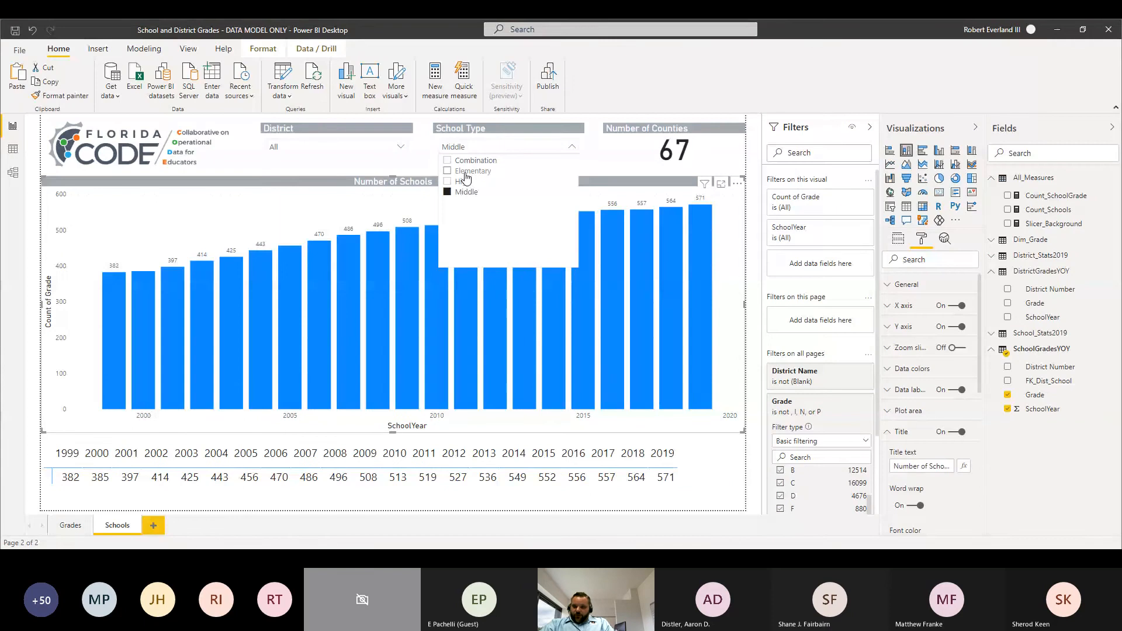
pyautogui.keyDown('ctrl'); pyautogui.click(467, 172); pyautogui.keyUp('ctrl')
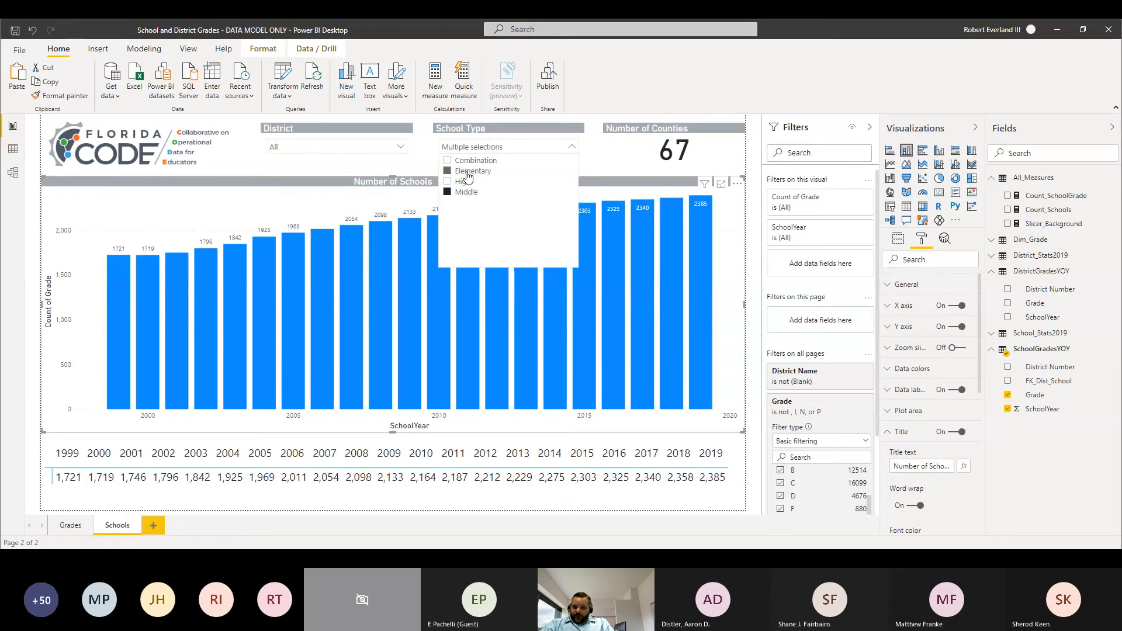
pyautogui.click(467, 173)
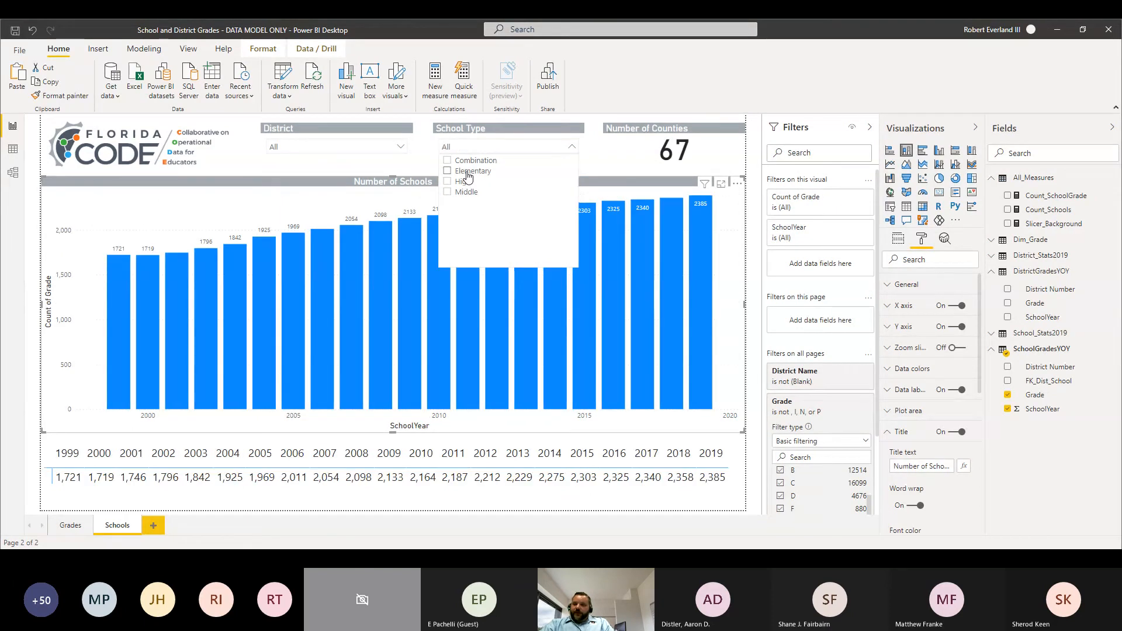
pyautogui.click(573, 148)
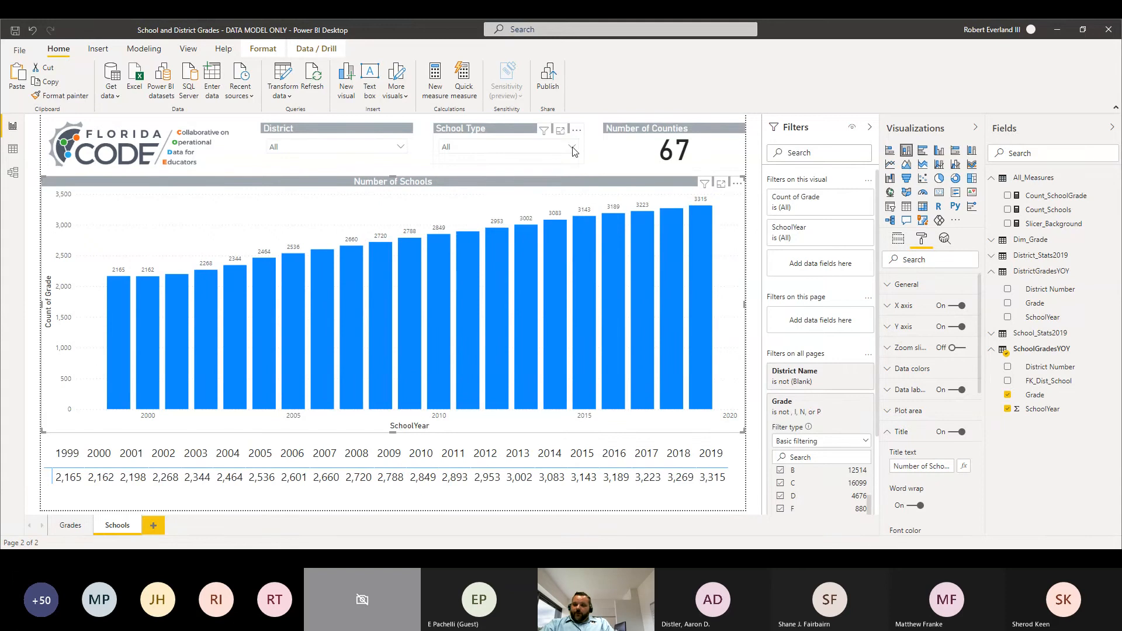